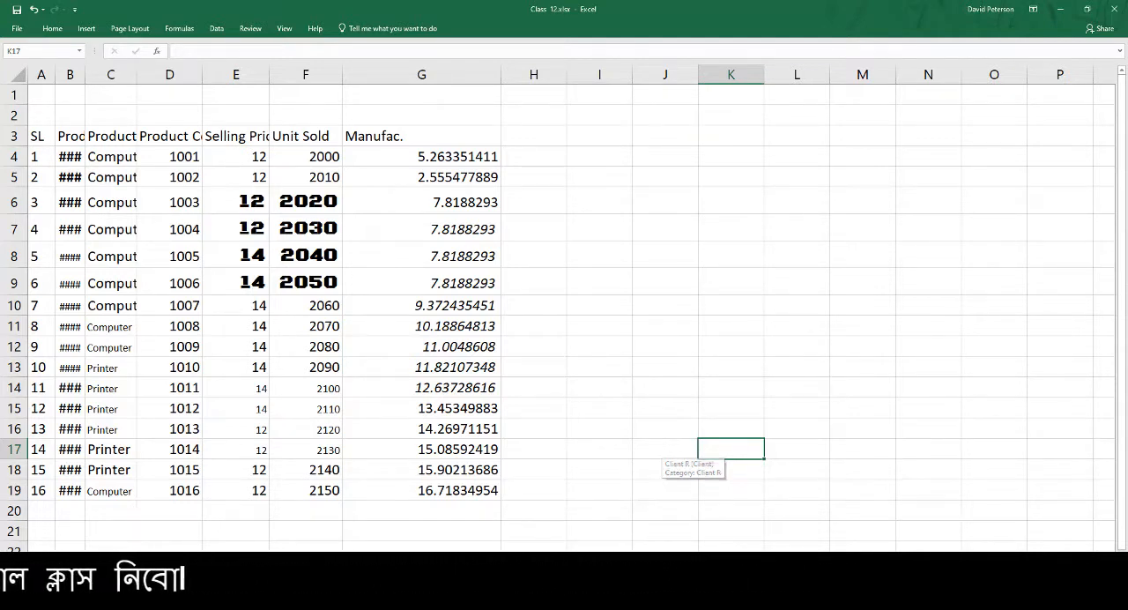
Switch to Google Meet, admit the participant waiting to join the call, and return to the Class_12.xlsx workbook in Excel
left_click(357, 608)
left_click(289, 571)
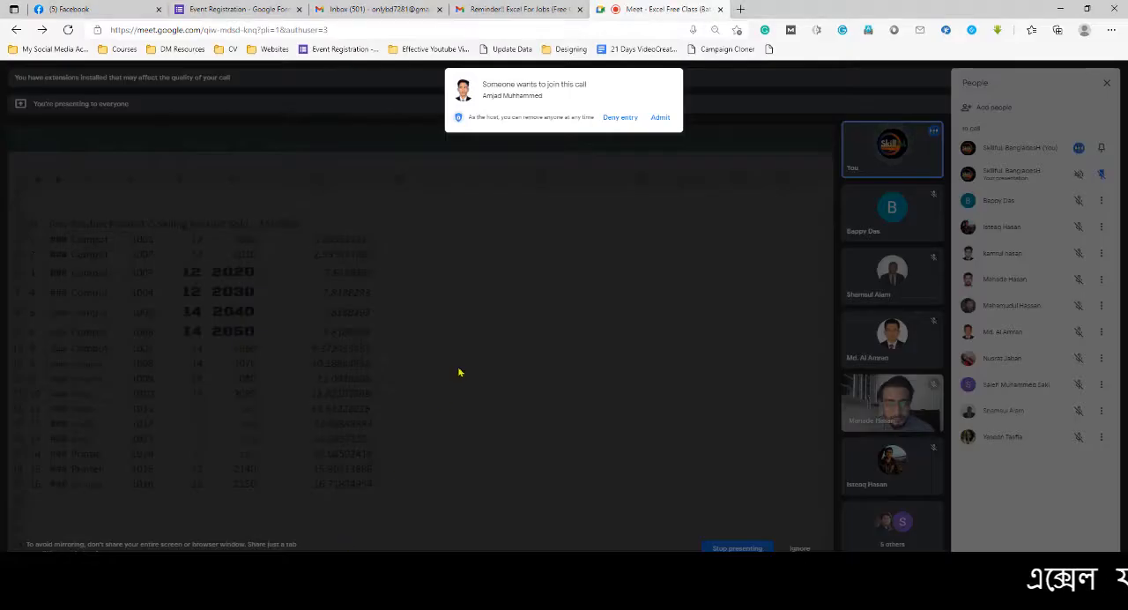
left_click(661, 118)
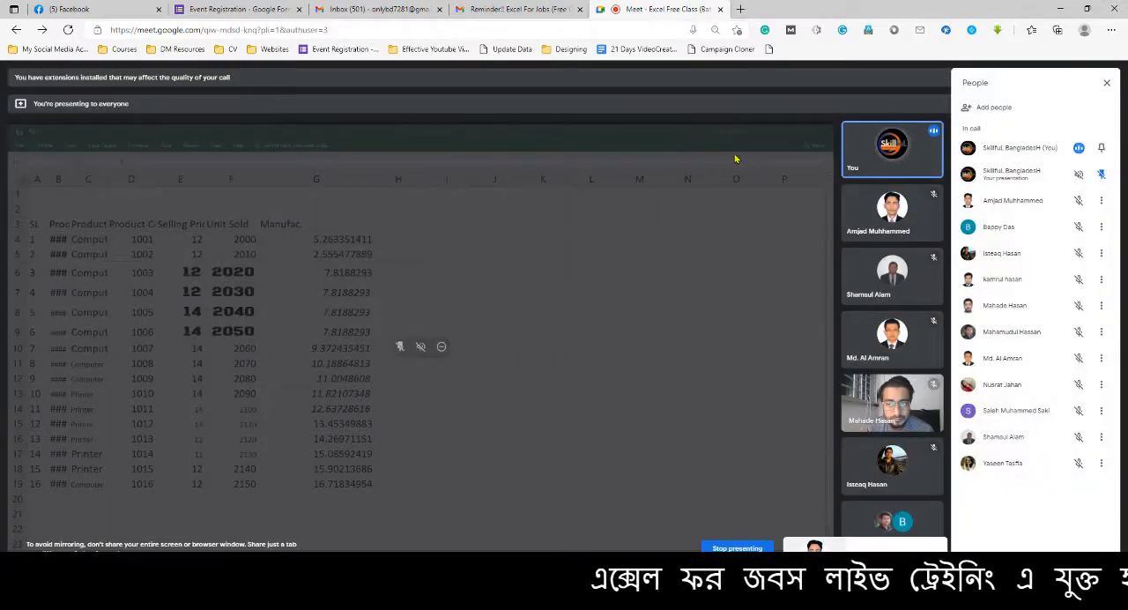
left_click(1061, 11)
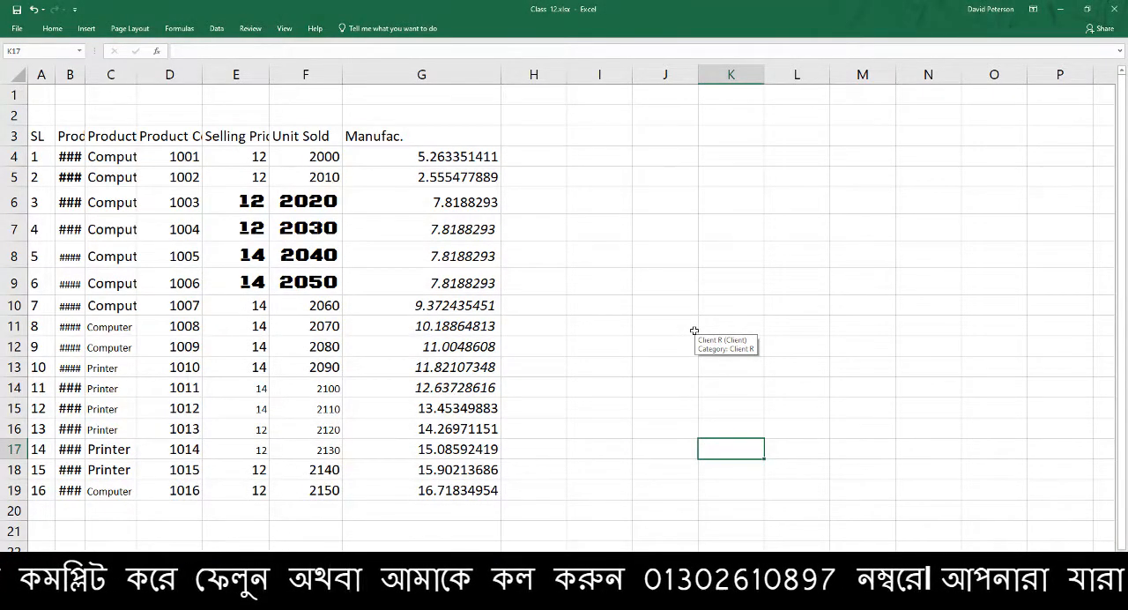
left_click(614, 300)
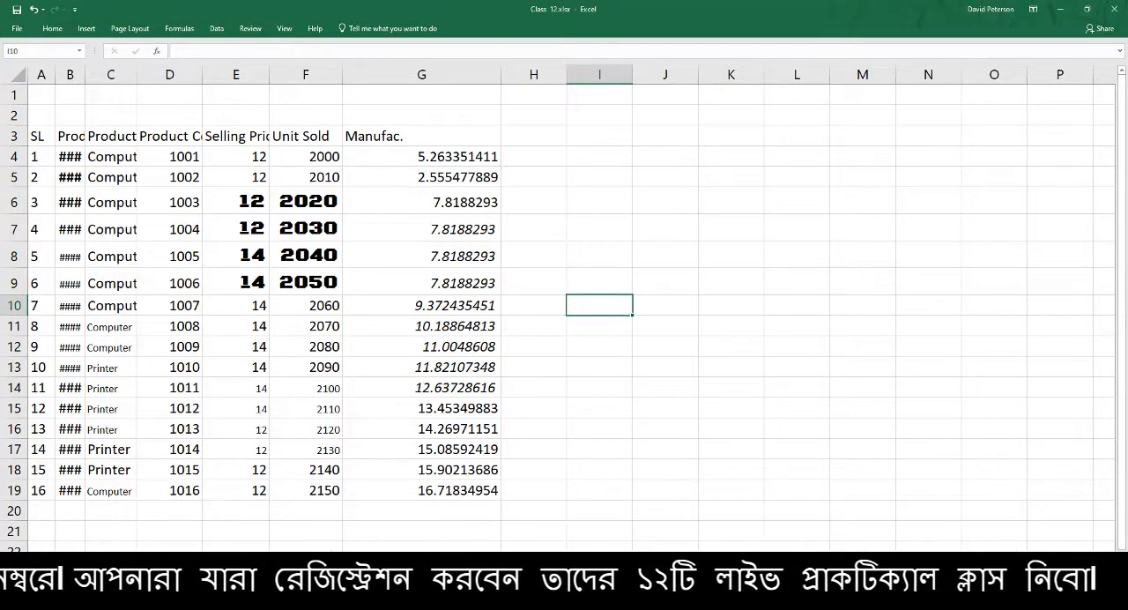
Move the curriculum sheet from Overall Class Curriculam.xlsx into the Class_12.xlsx workbook, before its first sheet, and select cell A1
mouse_move(908, 604)
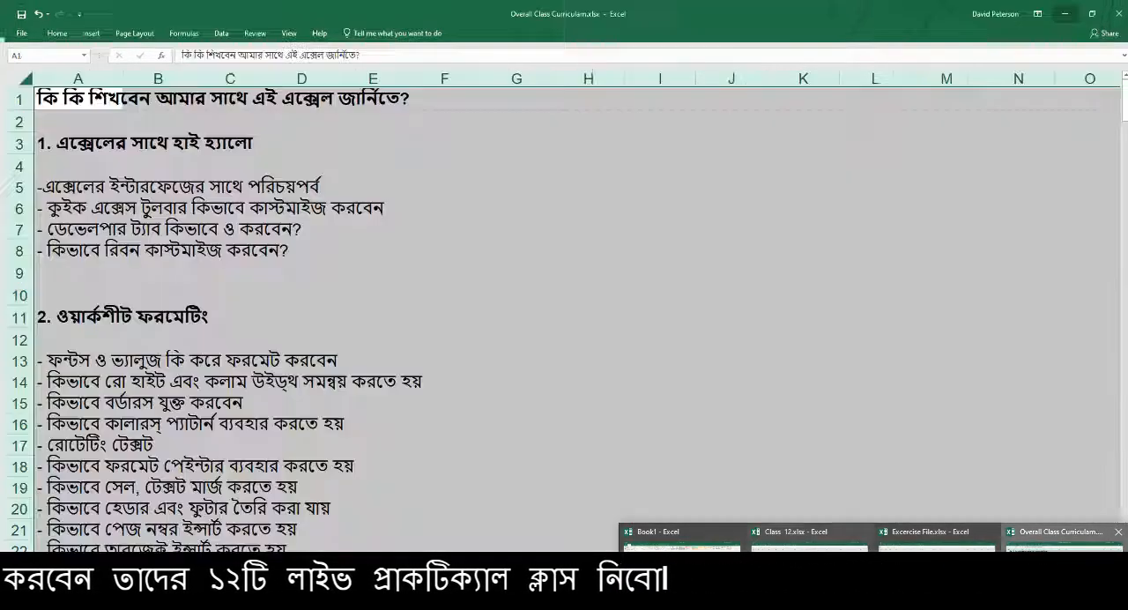
left_click(1062, 542)
right_click(188, 588)
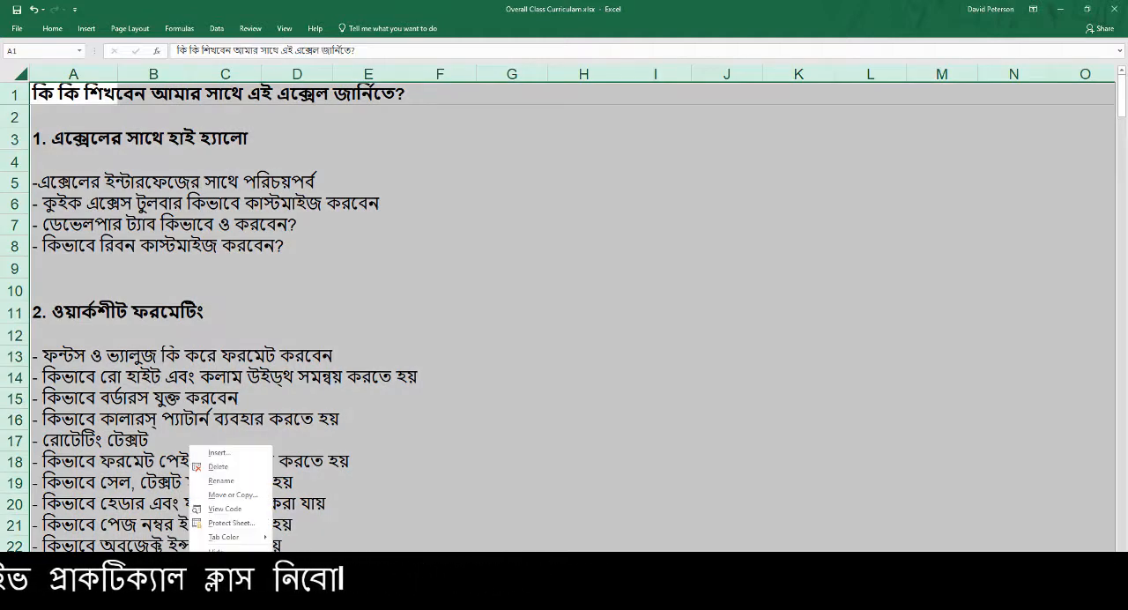
left_click(228, 494)
left_click(248, 450)
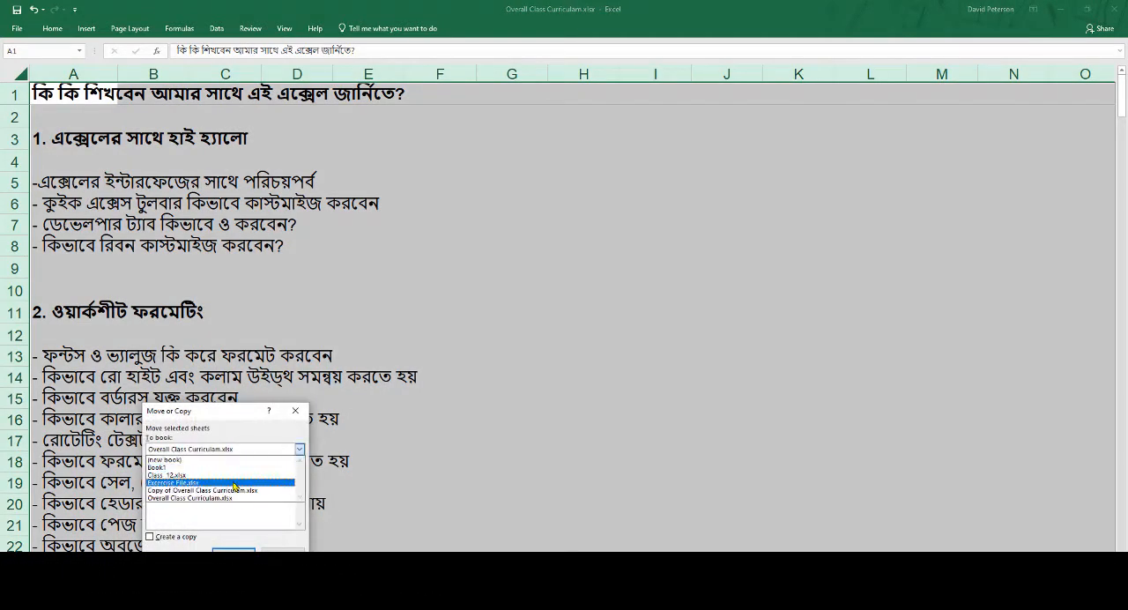
left_click(237, 483)
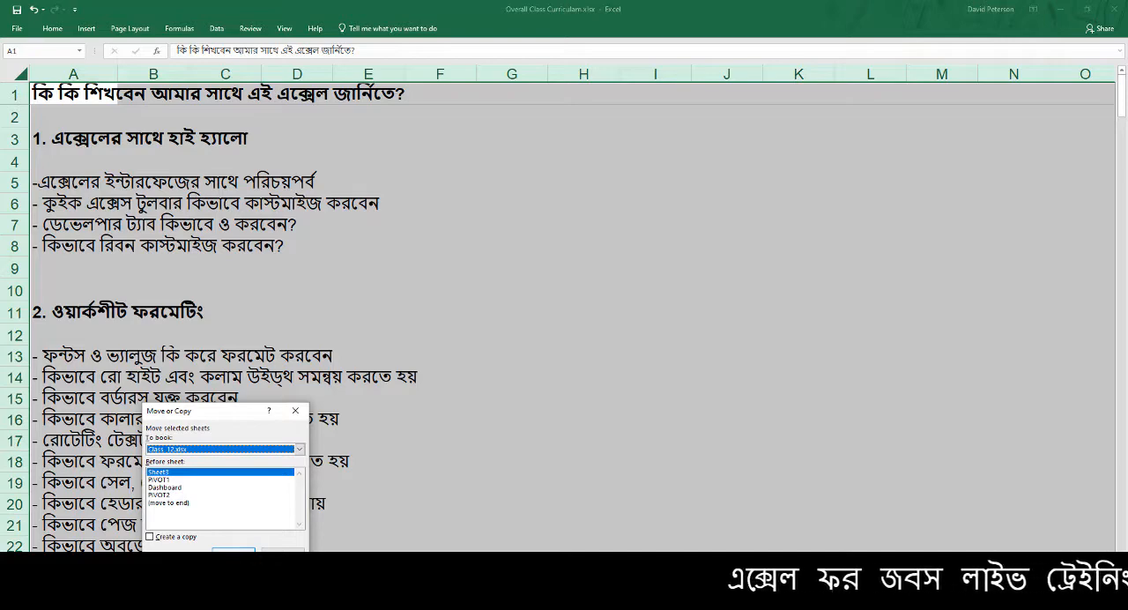
key("Return")
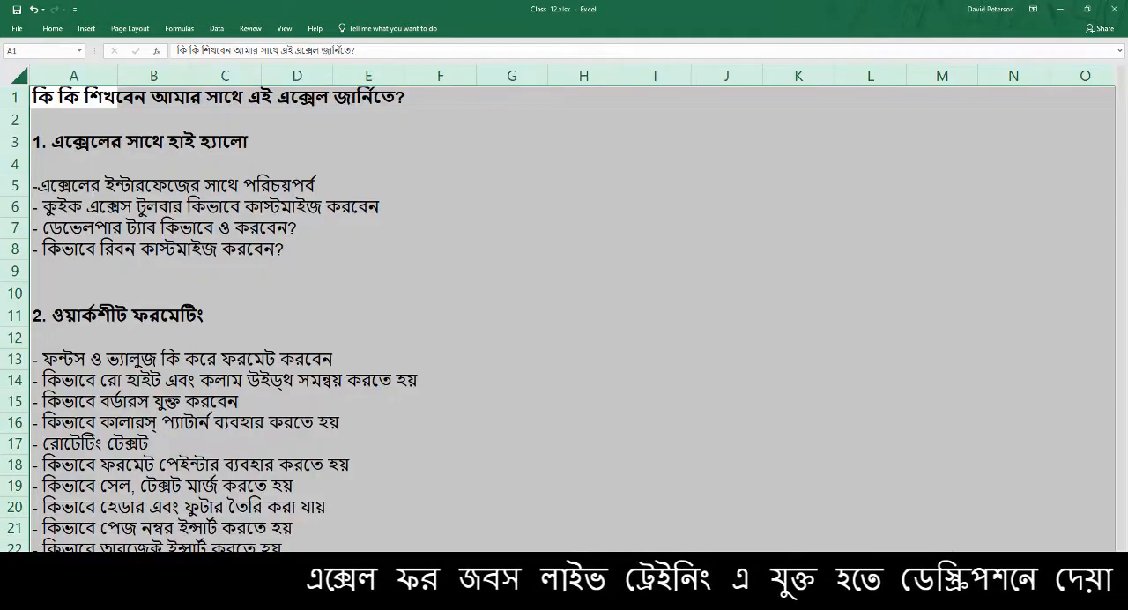
left_click(74, 97)
Switch to Google Meet, admit the three waiting participants one by one, and return to the curriculum sheet in Excel
key("alt+Tab")
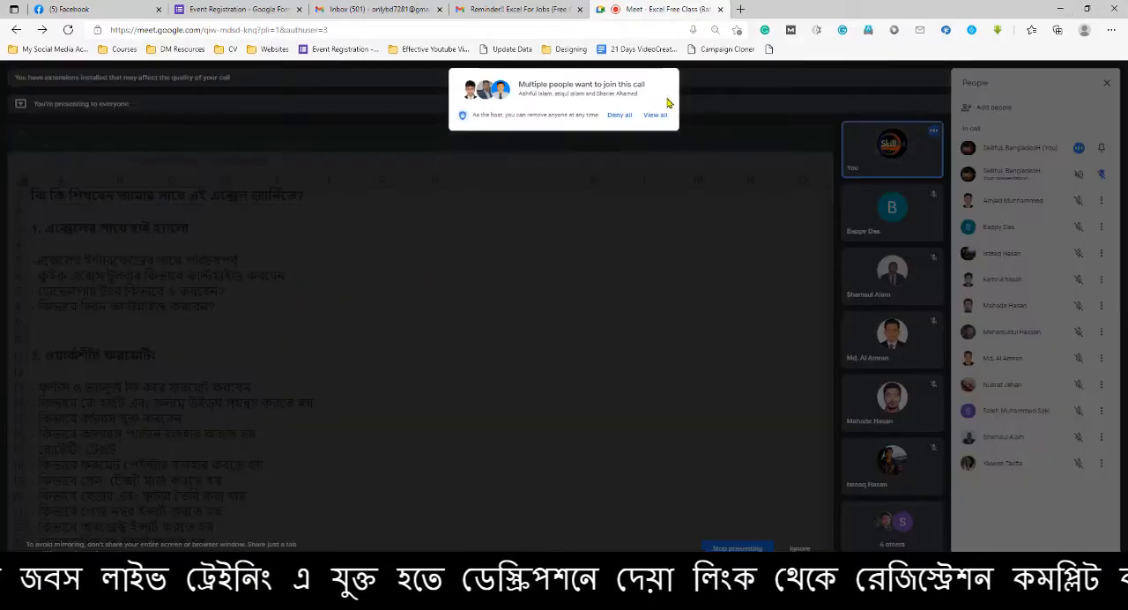
left_click(655, 121)
left_click(660, 121)
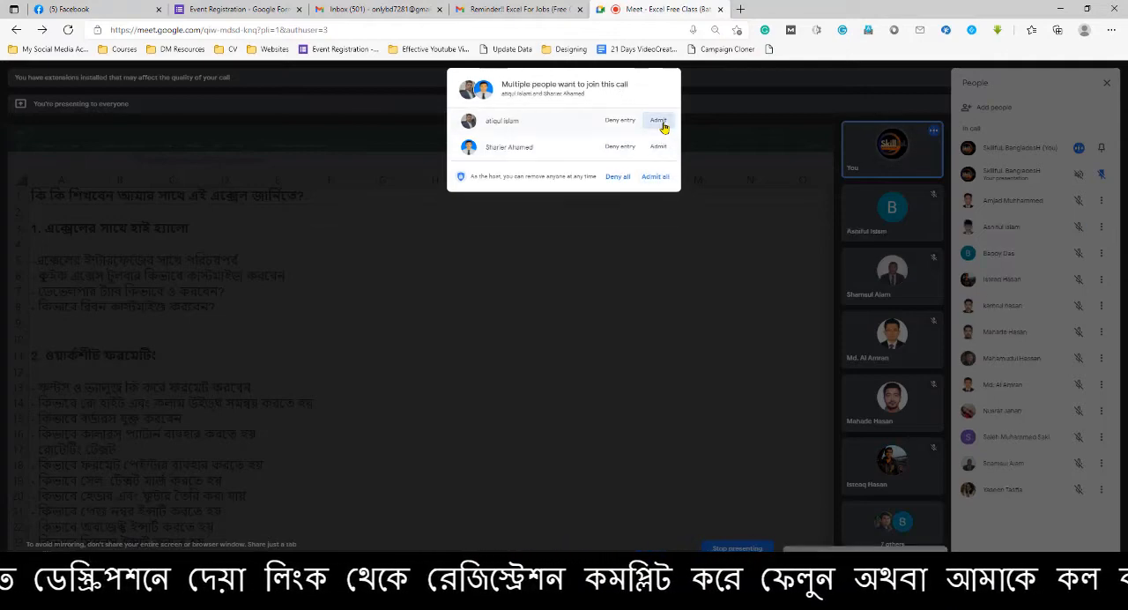
left_click(660, 120)
left_click(662, 120)
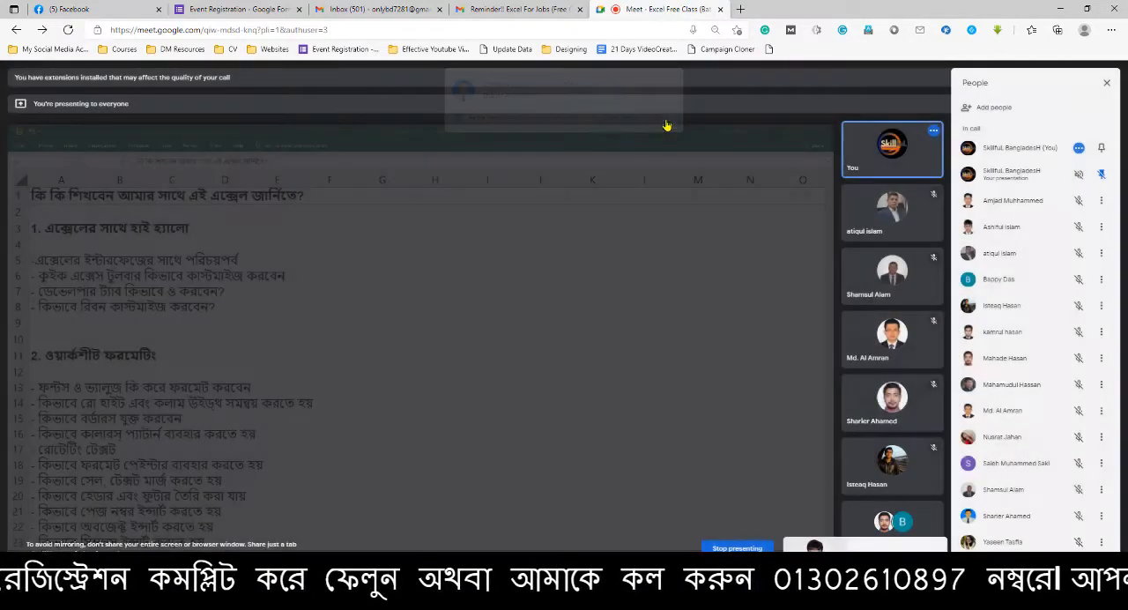
left_click(1062, 12)
left_click(382, 373)
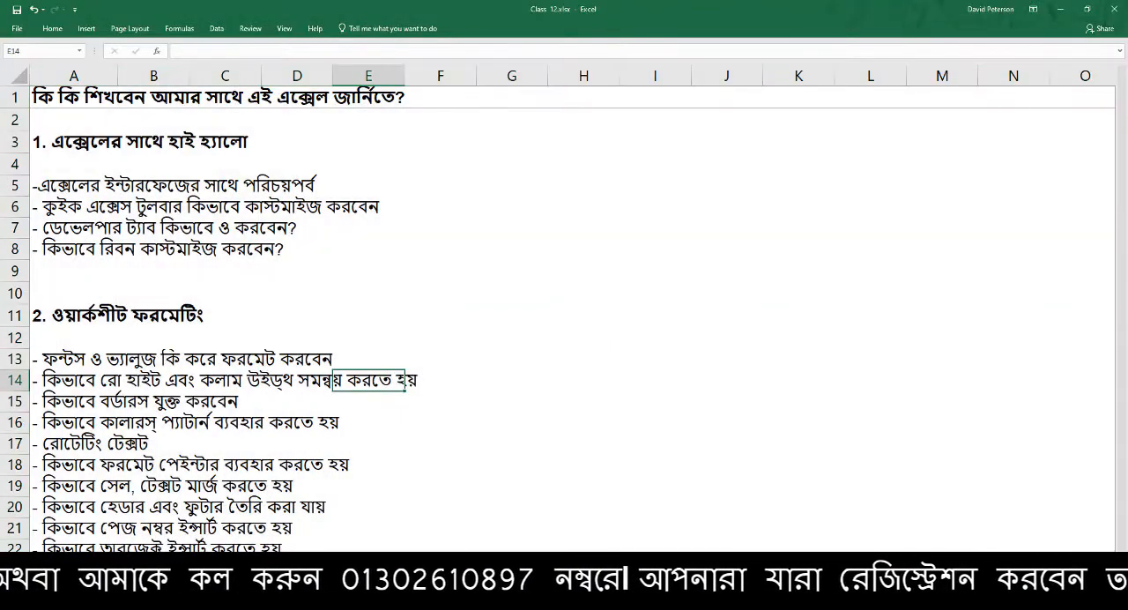
left_click(392, 332)
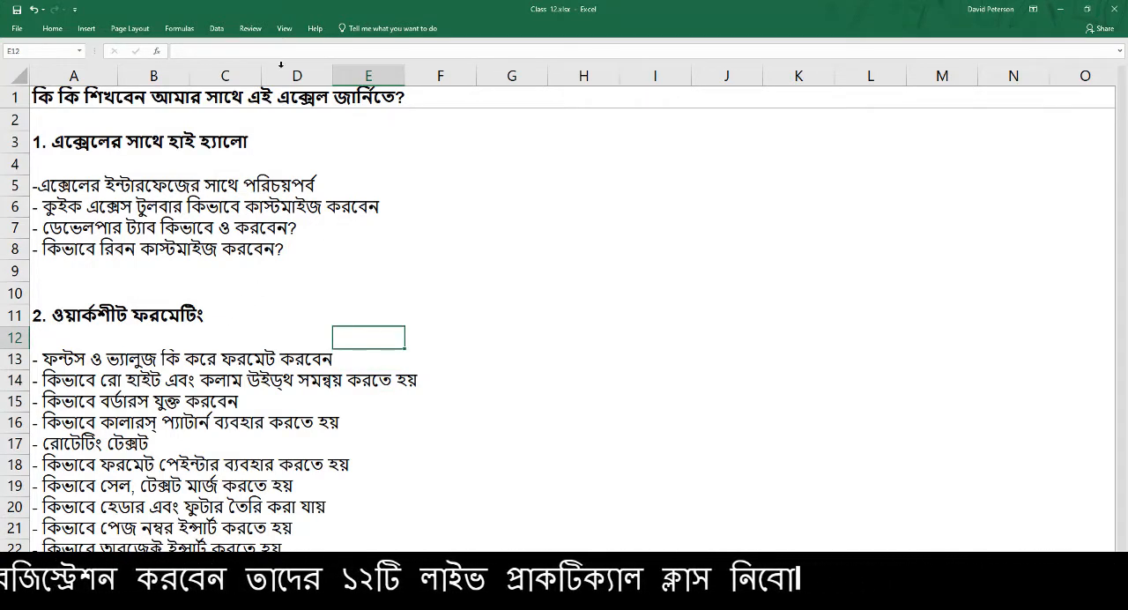
left_click(360, 276)
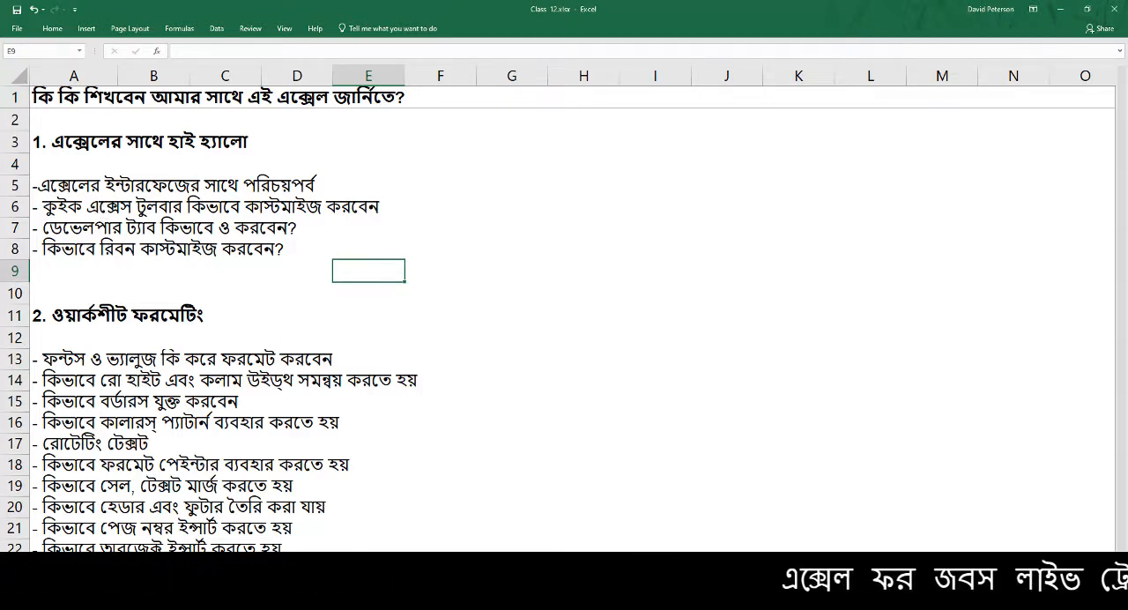
Admit the single participant waiting to join the Google Meet call and go back to the curriculum sheet
left_click(355, 597)
left_click(304, 563)
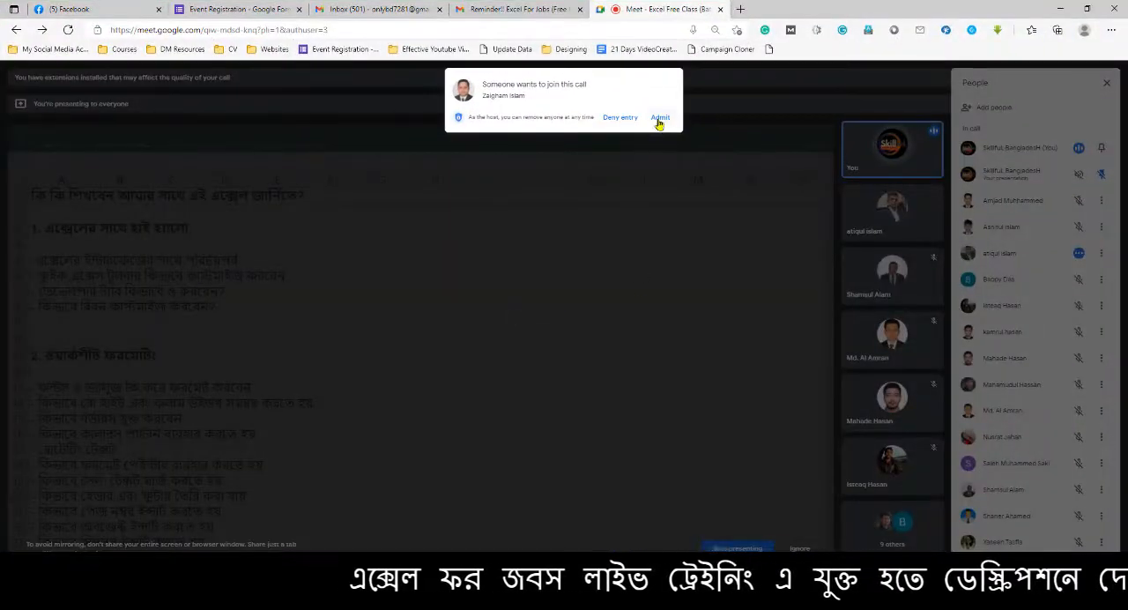
left_click(660, 117)
key("alt+Tab")
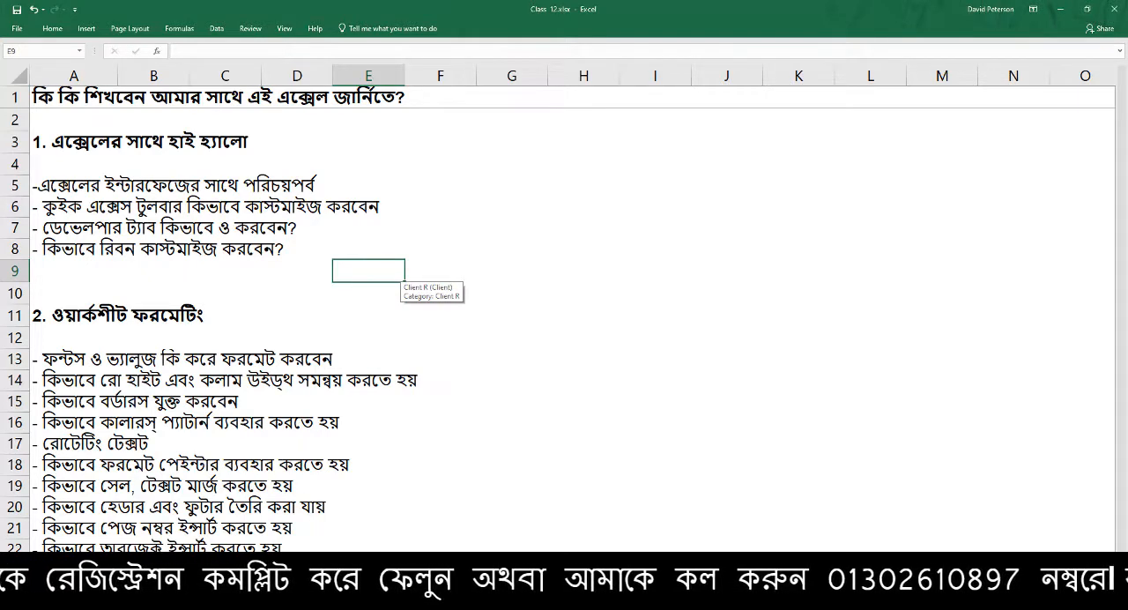
Check the list of people in the Google Meet call, and return to the curriculum sheet in Excel
mouse_move(357, 599)
left_click(289, 563)
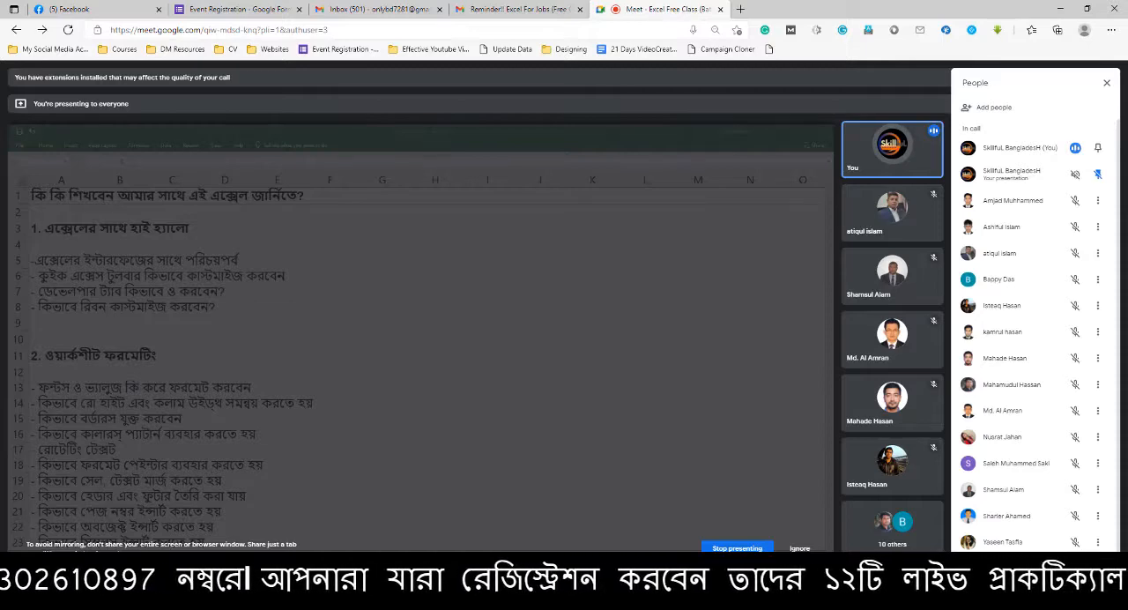
scroll(1043, 414, "down", 1)
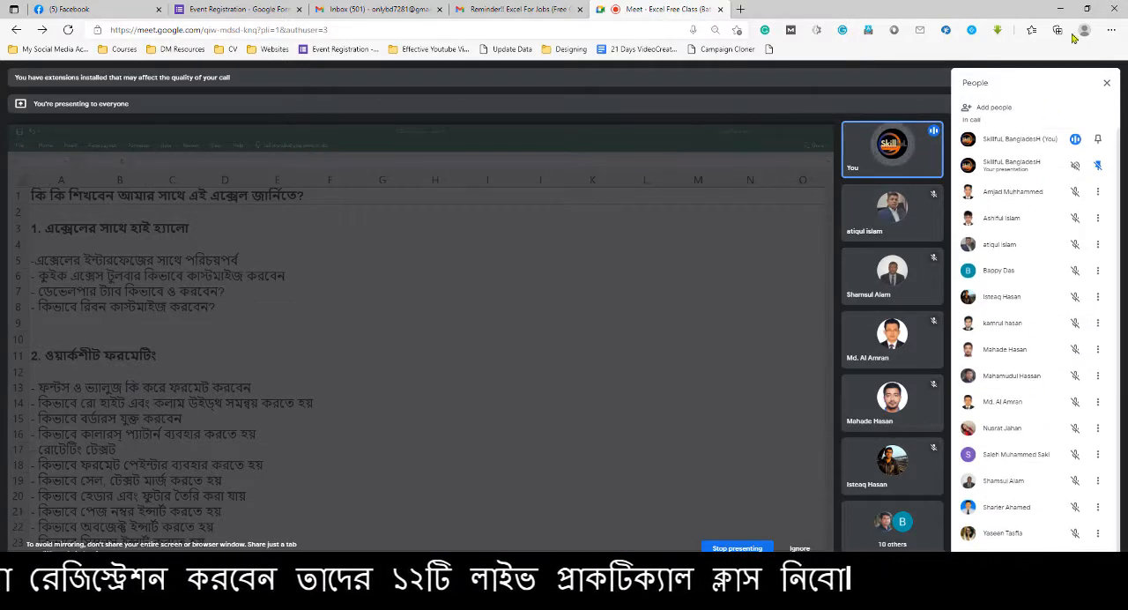
left_click(1061, 9)
left_click(476, 268)
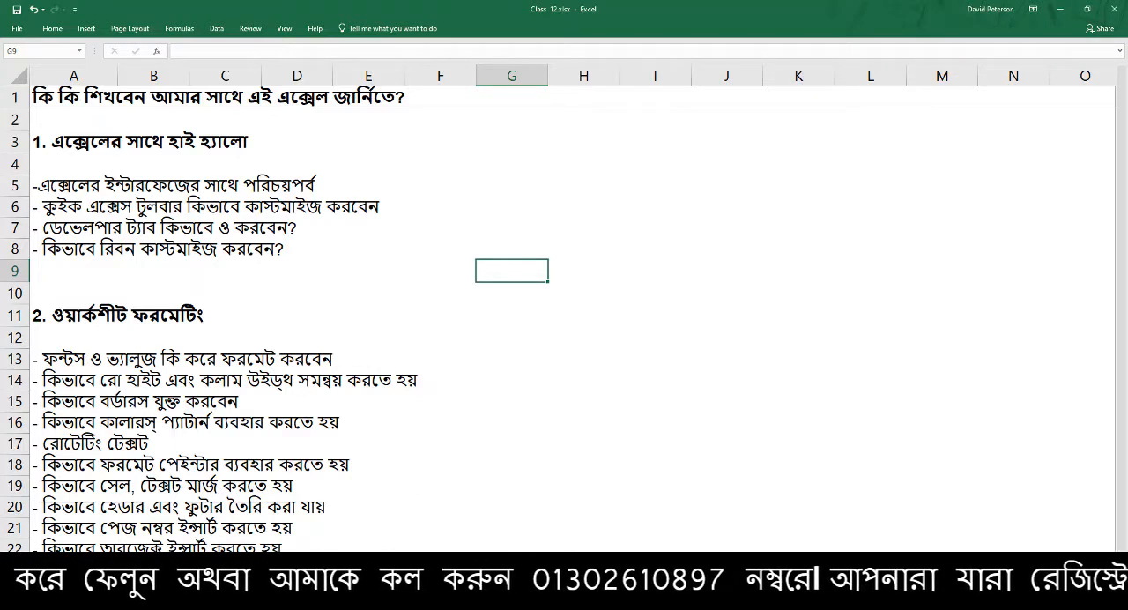
Switch to Google Meet and mute the two participants whose microphones are on for everyone in the call
left_click(358, 600)
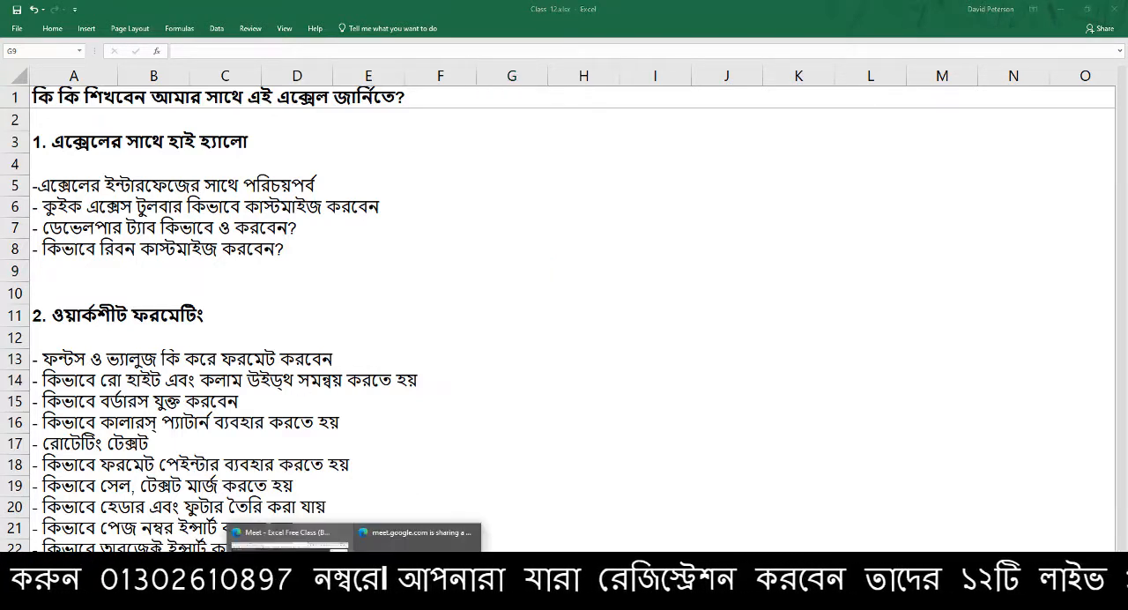
left_click(289, 562)
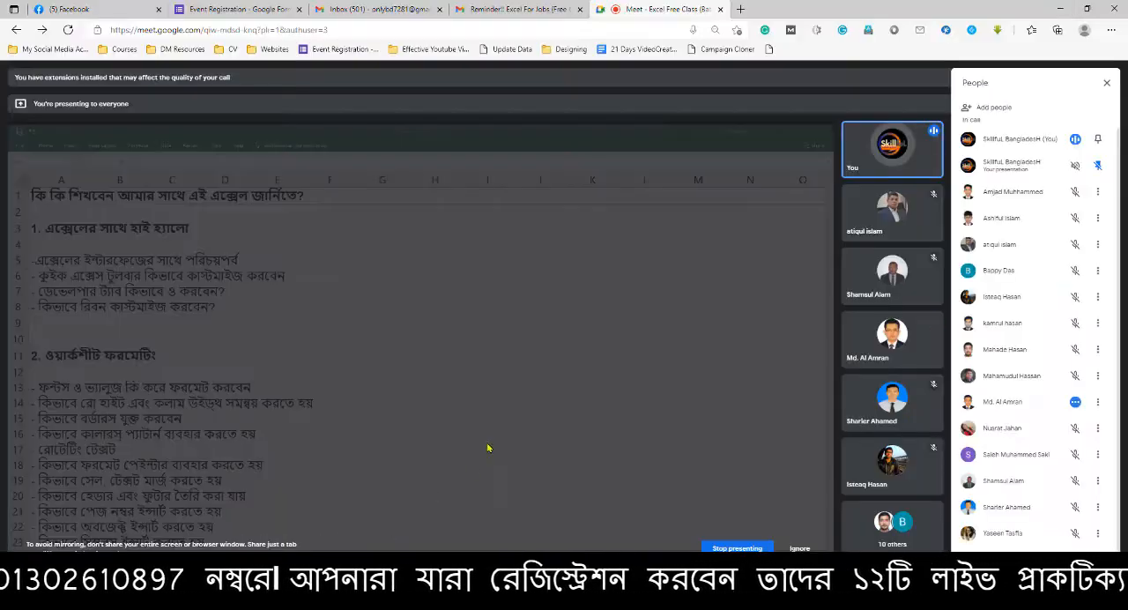
left_click(1098, 404)
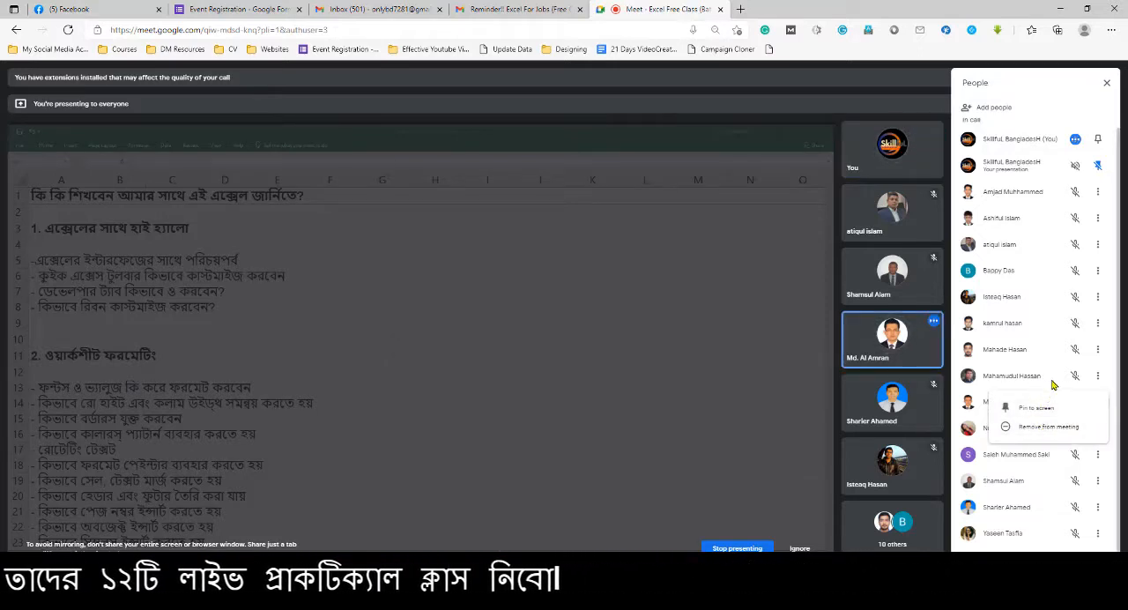
left_click(1063, 391)
left_click(1076, 402)
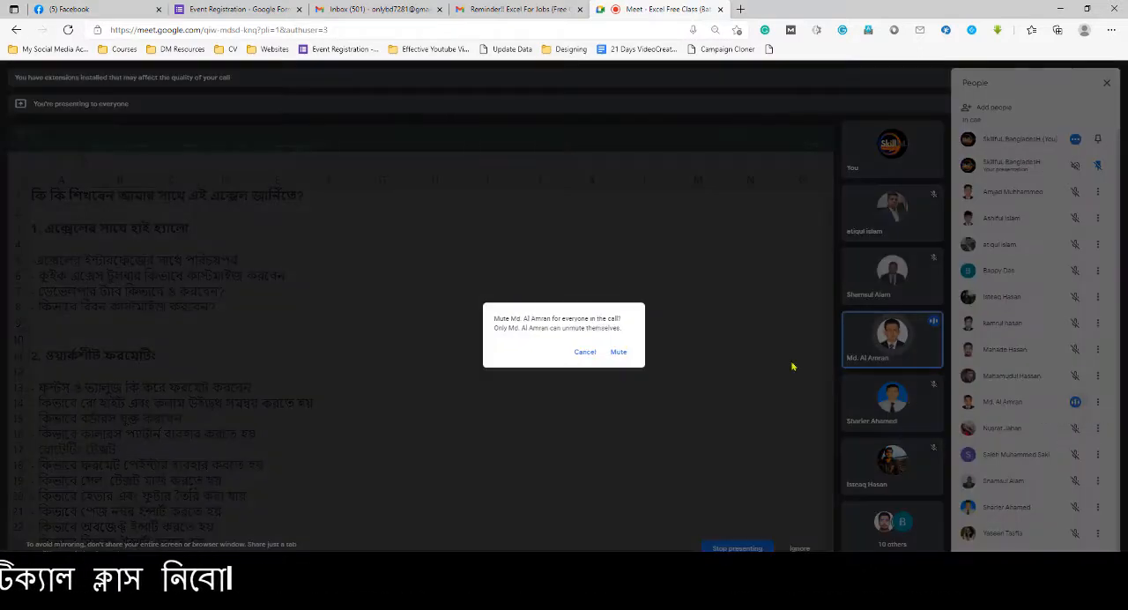
left_click(626, 352)
left_click(1075, 402)
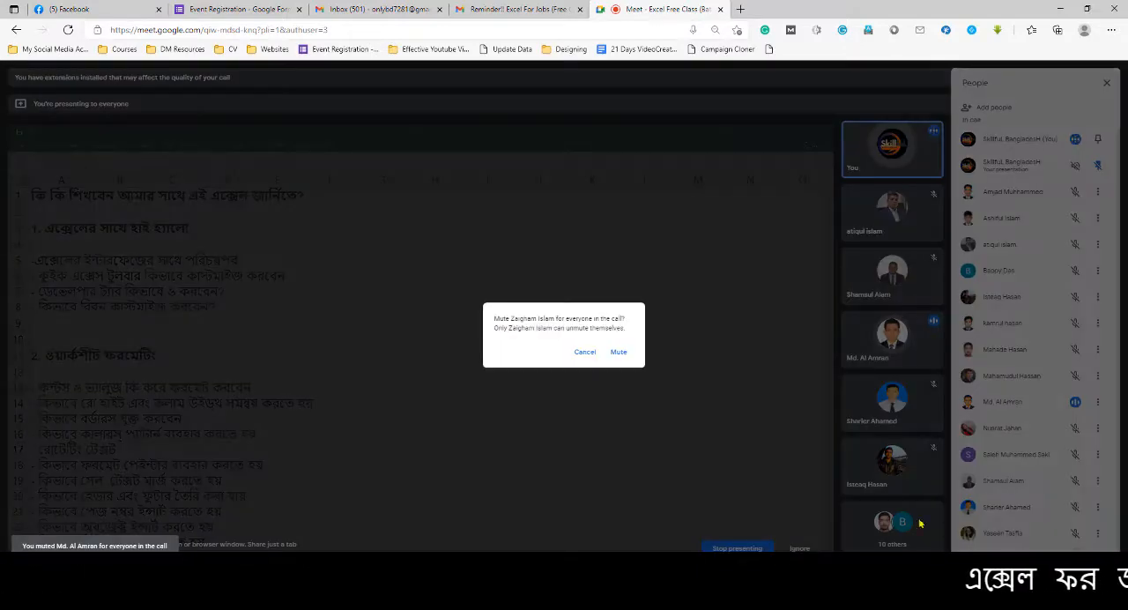
left_click(624, 353)
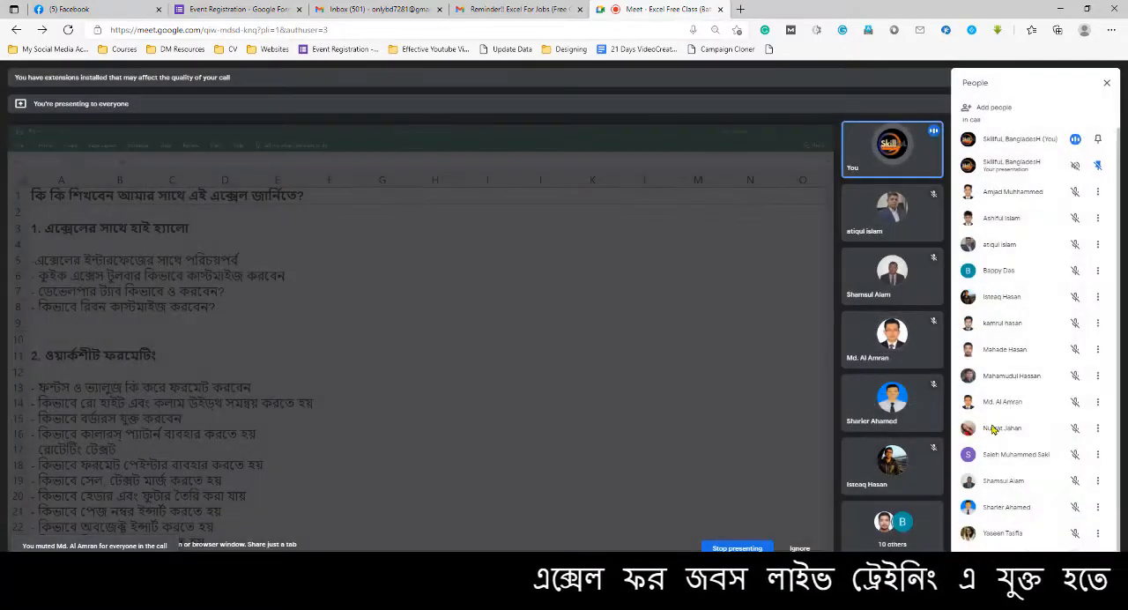
Close the list of call participants and return to the curriculum sheet in Excel
left_click(1108, 83)
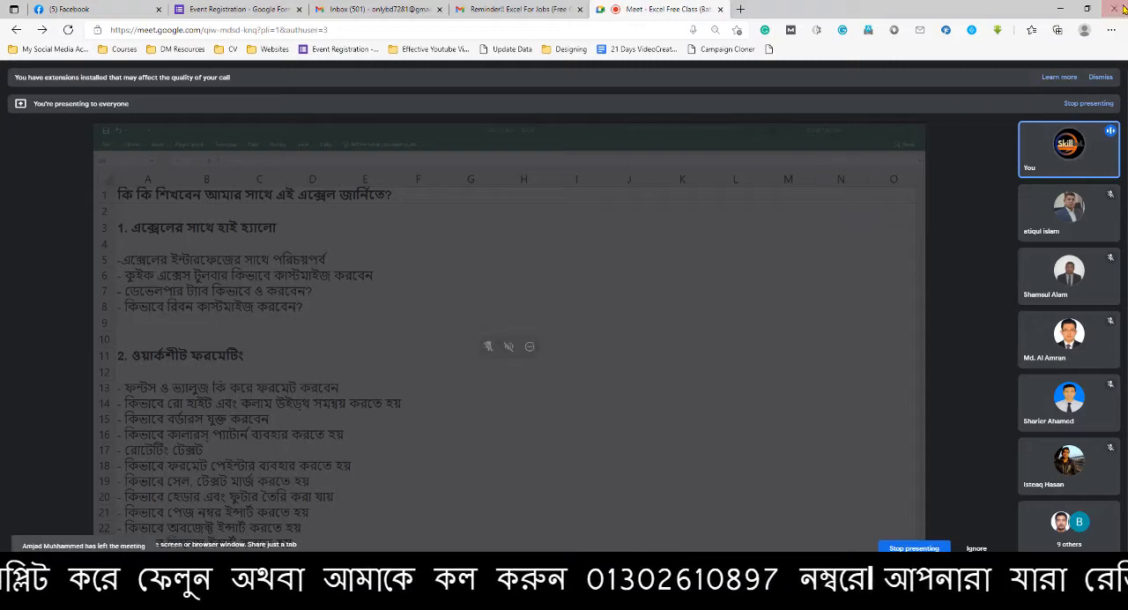
left_click(1061, 9)
left_click(366, 360)
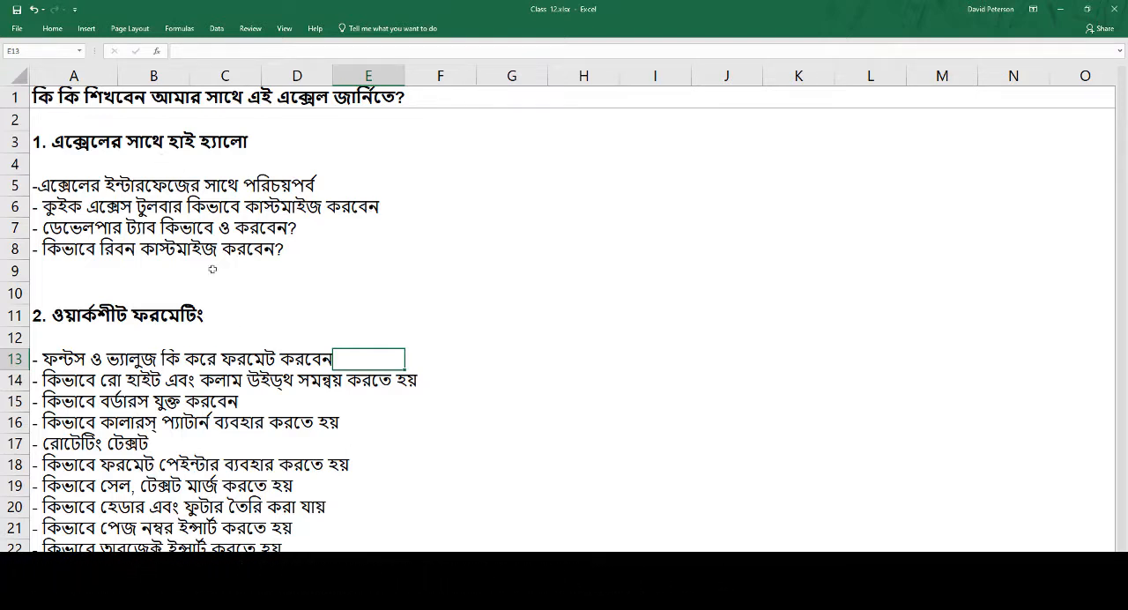
Switch to Google Meet, let the newly waiting participant into the call, and return to the curriculum sheet
mouse_move(353, 599)
left_click(310, 540)
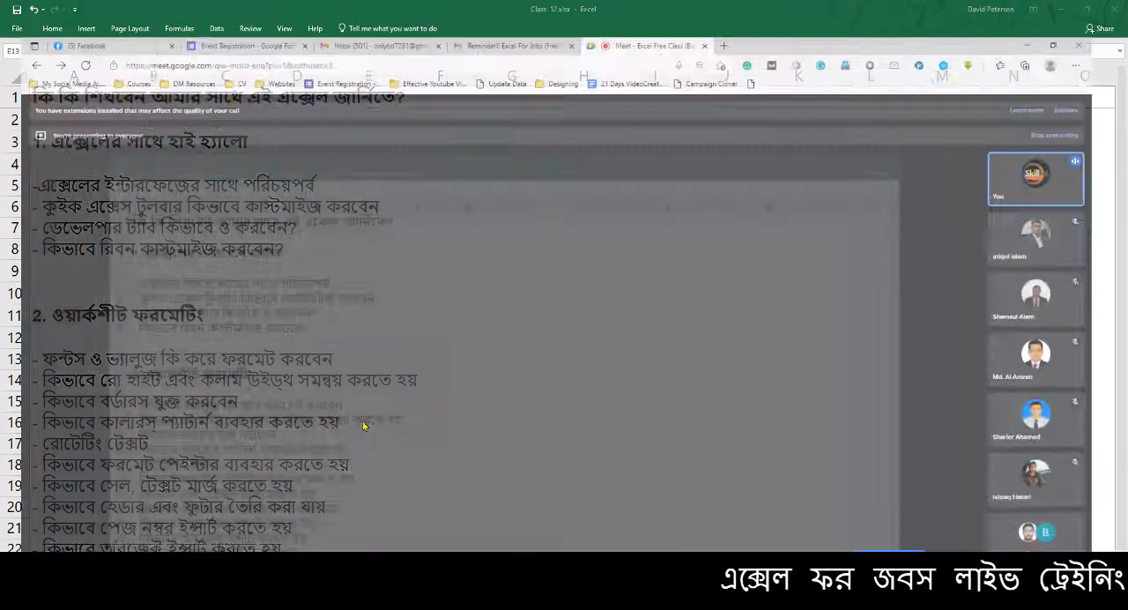
left_click(660, 117)
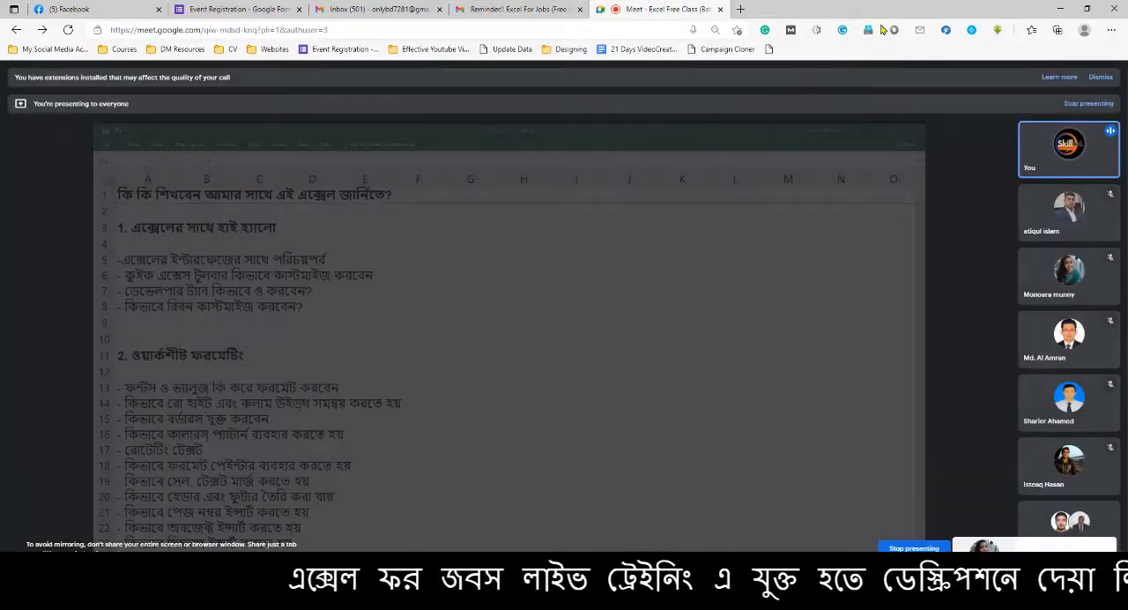
left_click(1060, 9)
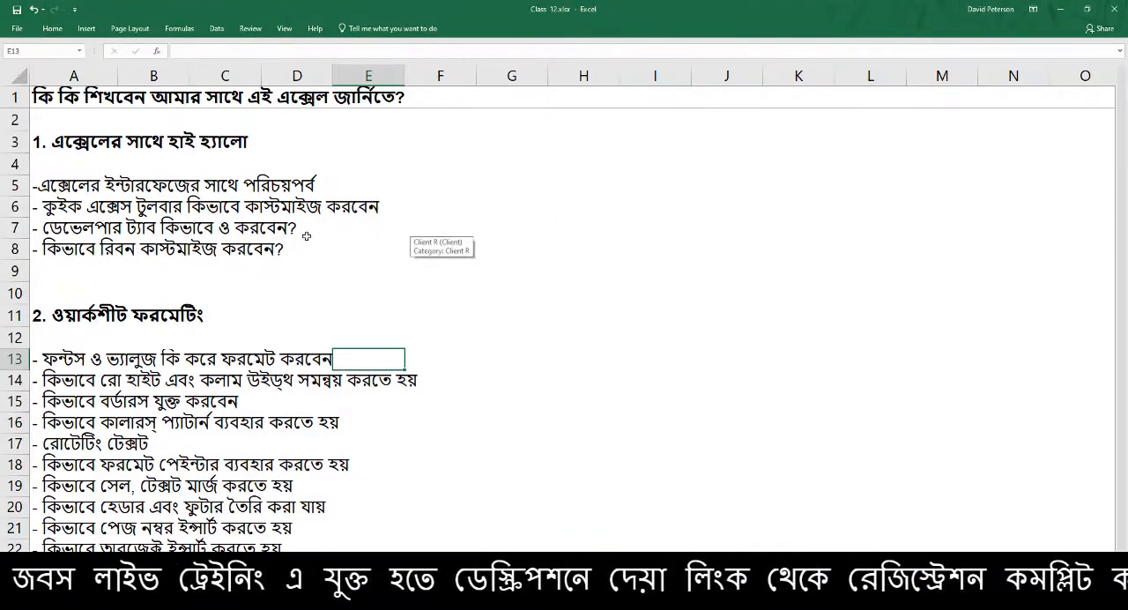
Review the curriculum topics from worksheet formatting down to the data entry section
scroll(295, 304, "down", 1)
scroll(292, 322, "down", 7)
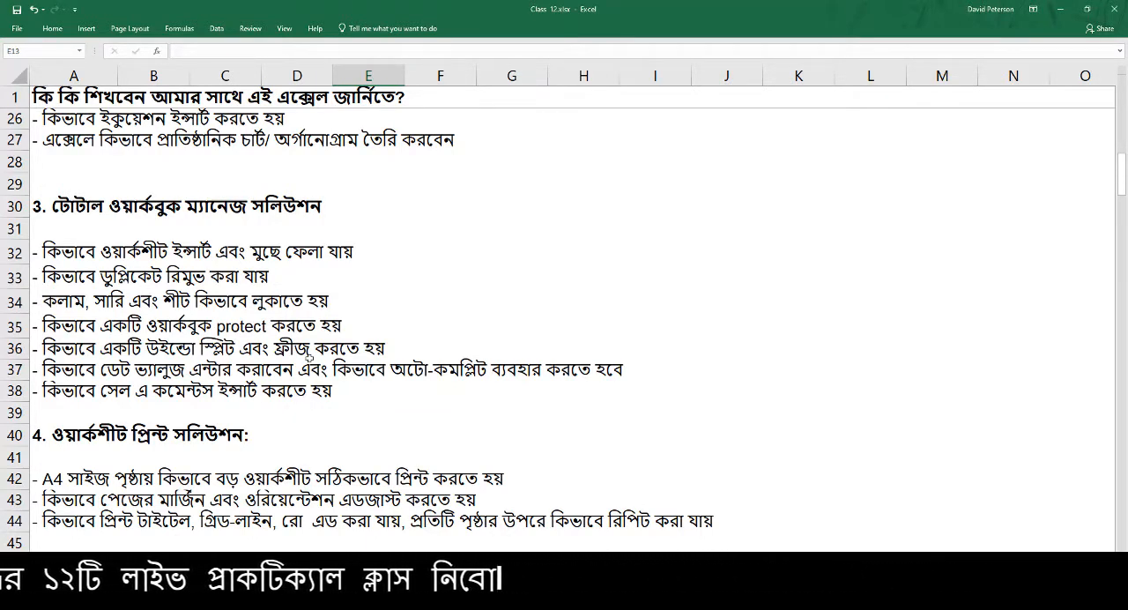
scroll(310, 355, "down", 2)
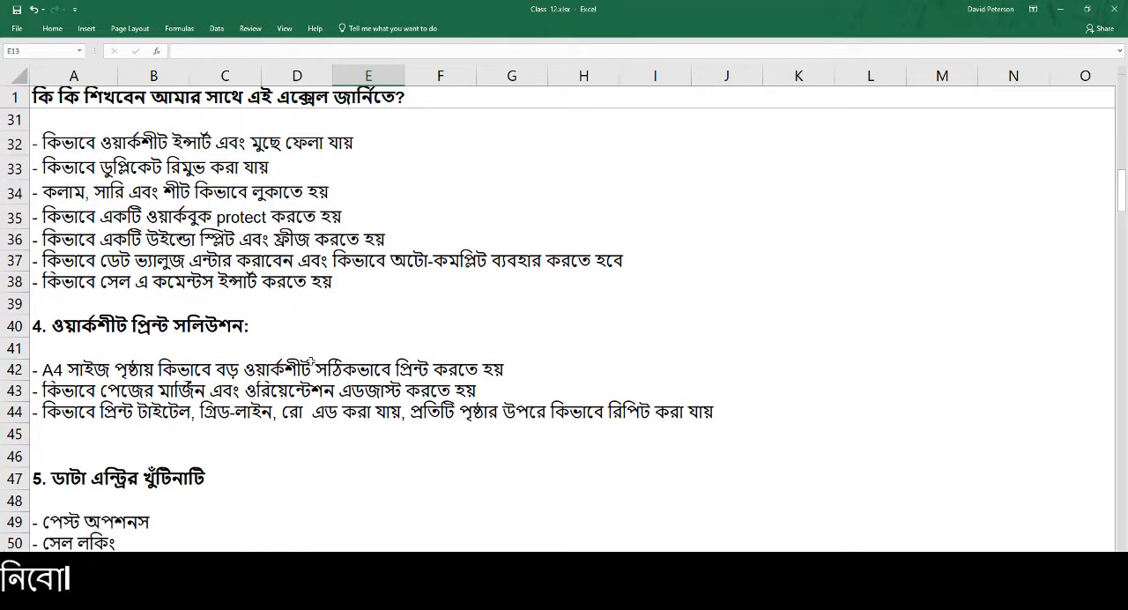
Switch to Google Meet and admit the next participant waiting to join the call
left_click(355, 600)
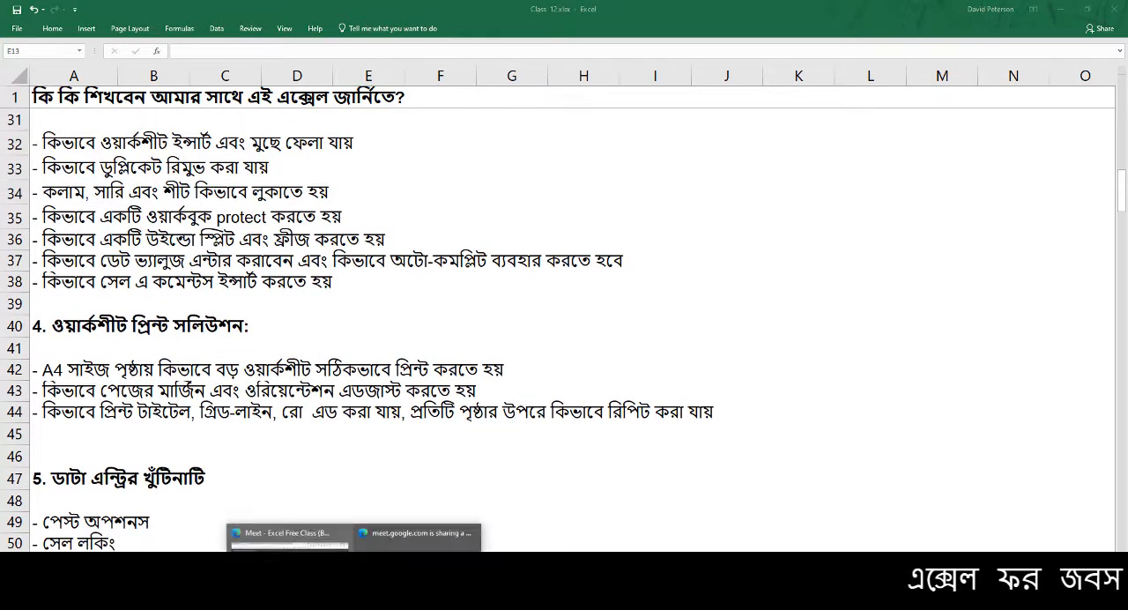
left_click(291, 564)
left_click(659, 117)
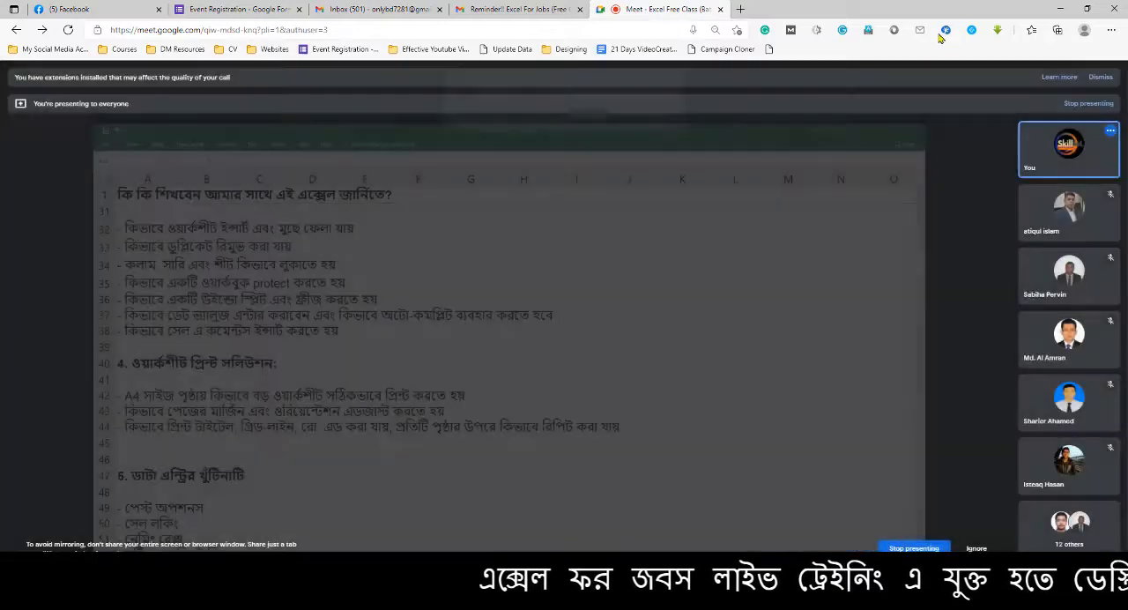
Return to the curriculum sheet and review the topics from worksheet printing down to the essential functions and formulas
key("alt+Tab")
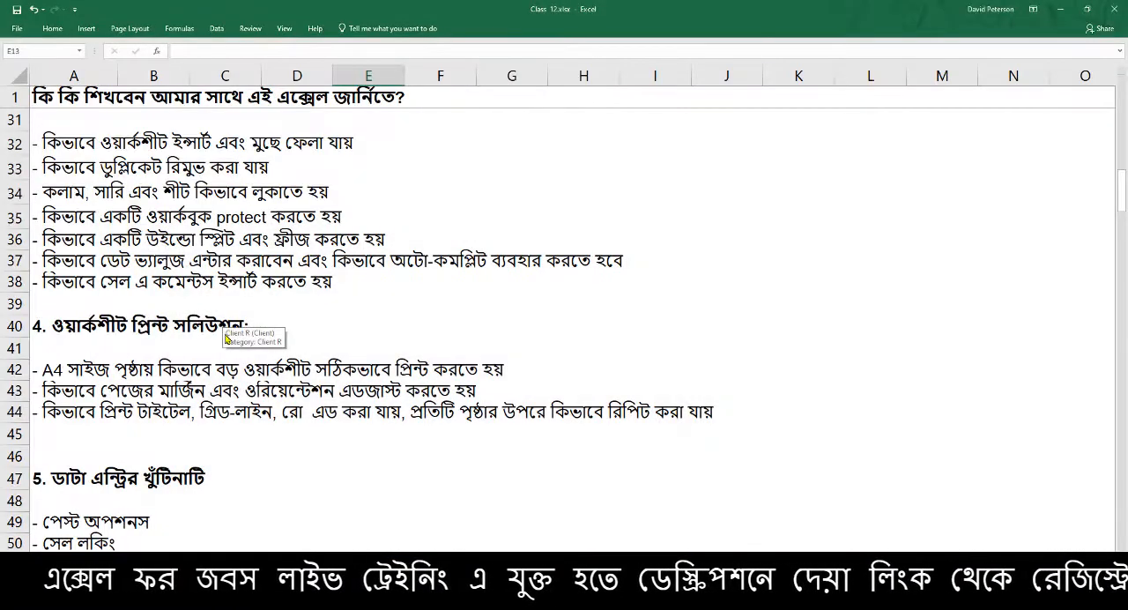
left_click(225, 393)
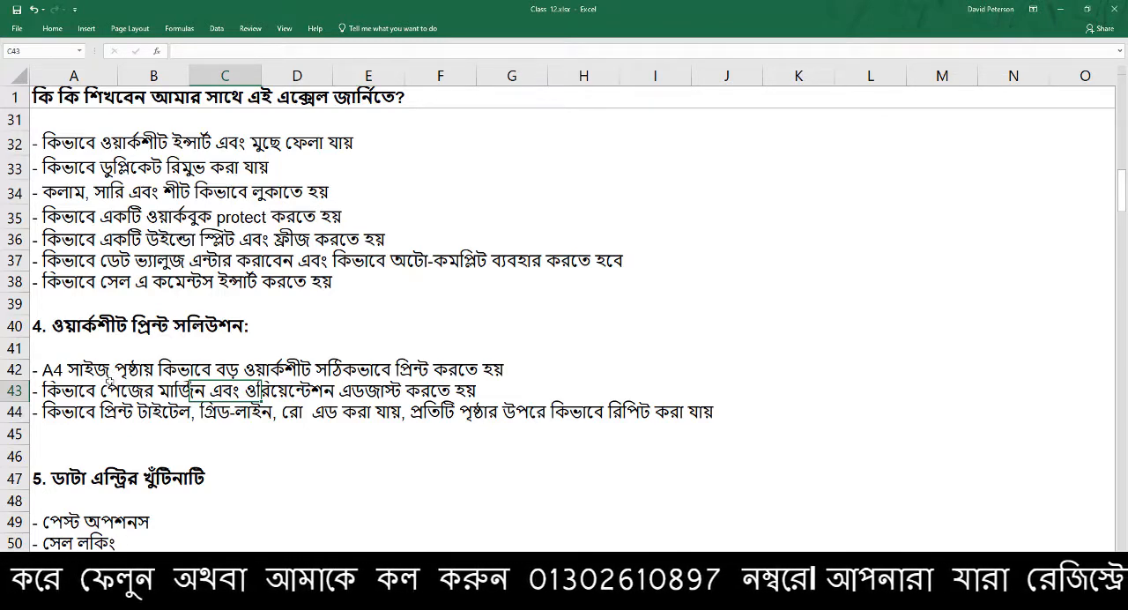
scroll(106, 403, "down", 3)
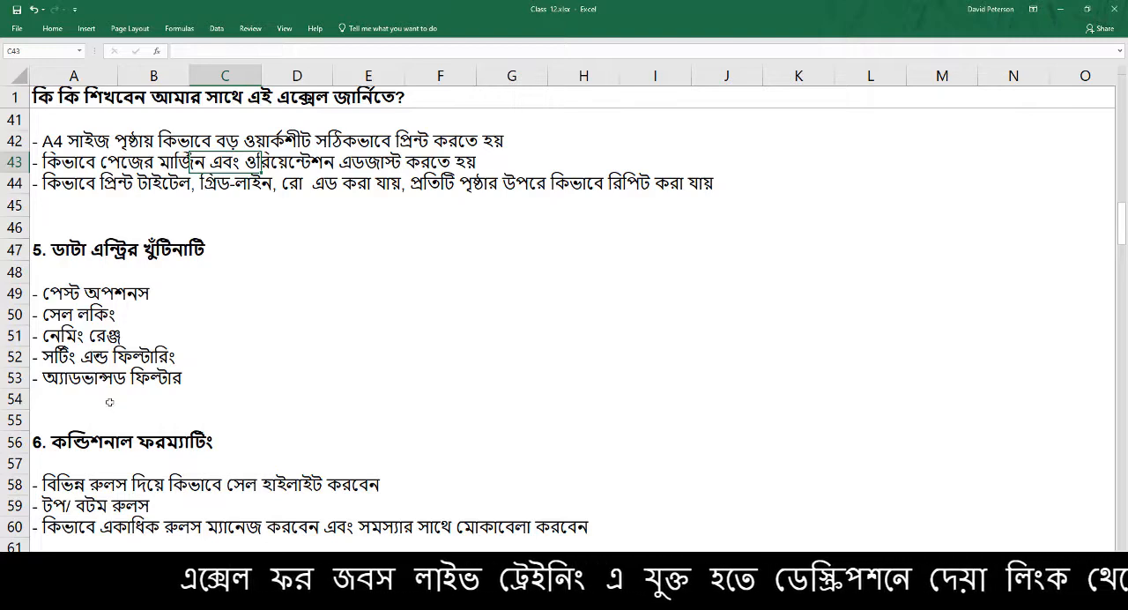
scroll(109, 415, "down", 1)
scroll(108, 422, "down", 2)
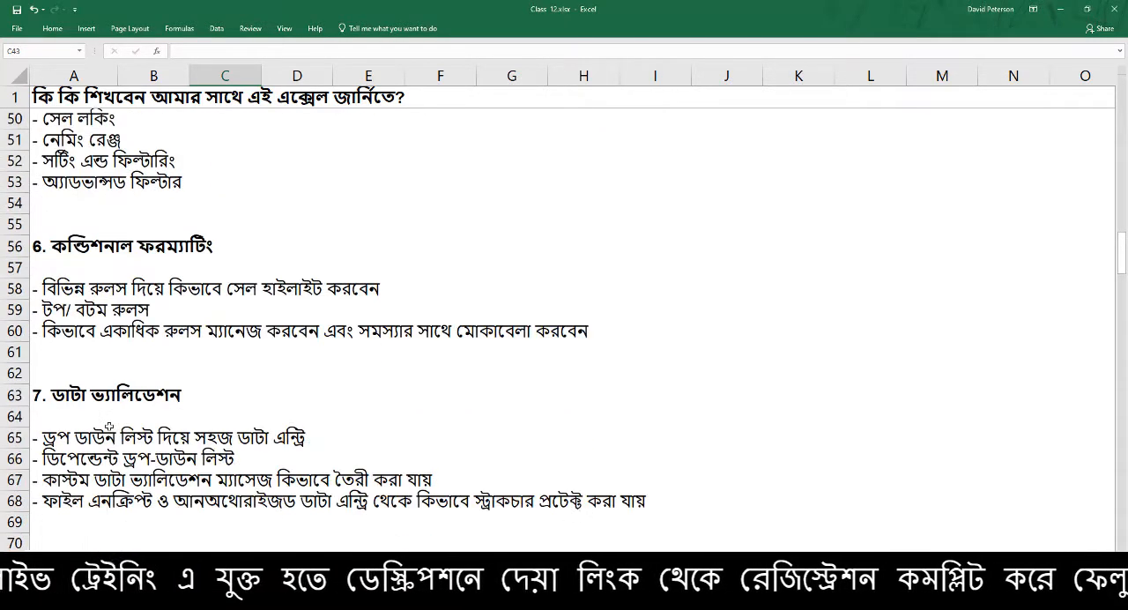
scroll(109, 427, "down", 2)
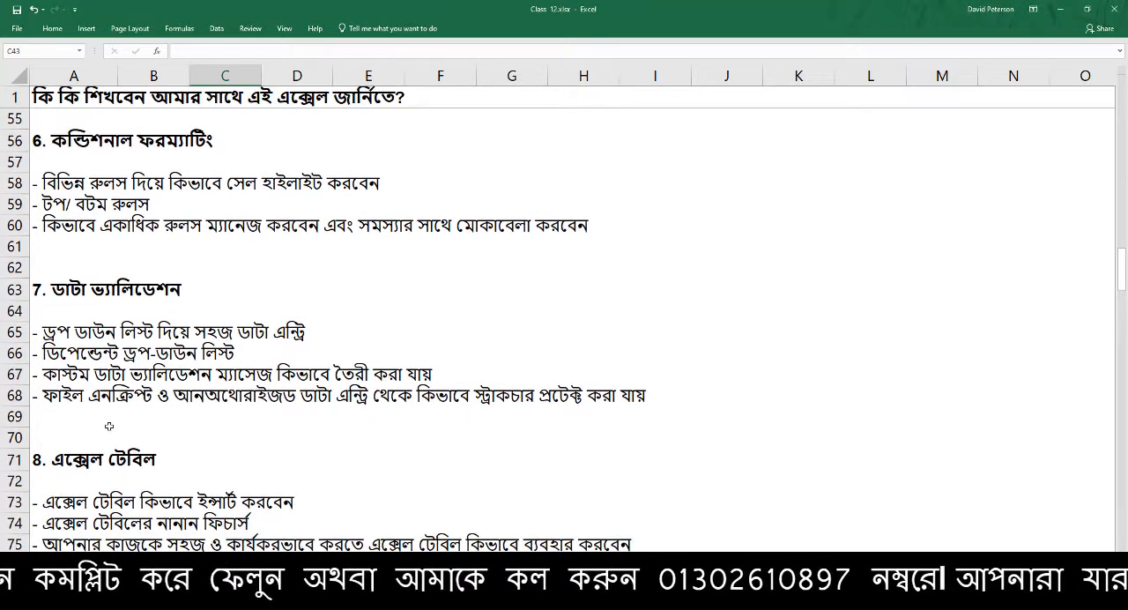
scroll(93, 427, "down", 1)
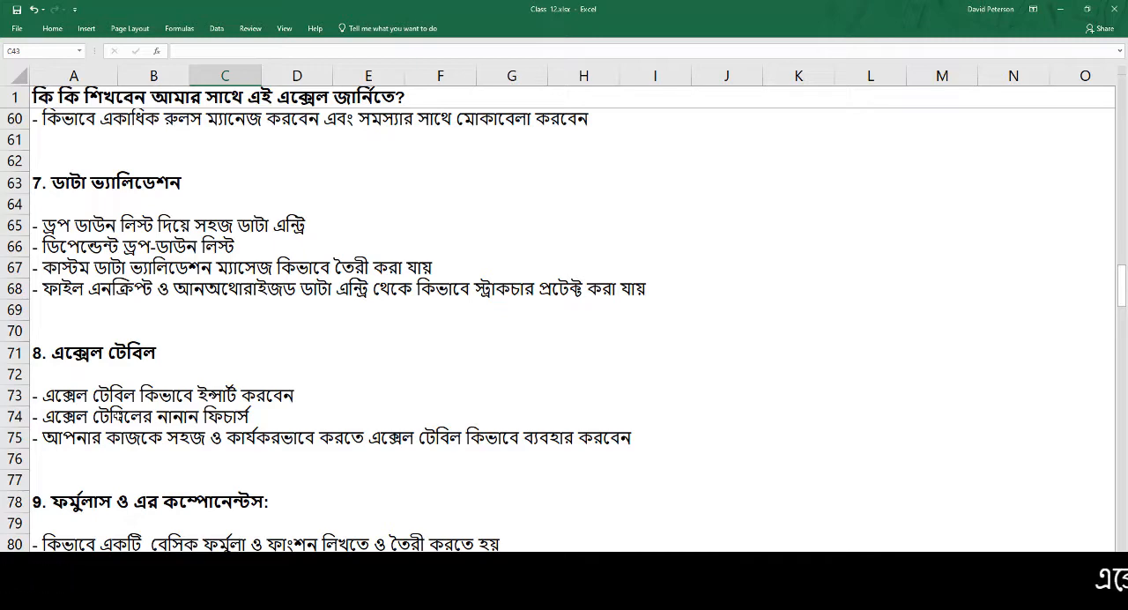
scroll(118, 422, "down", 1)
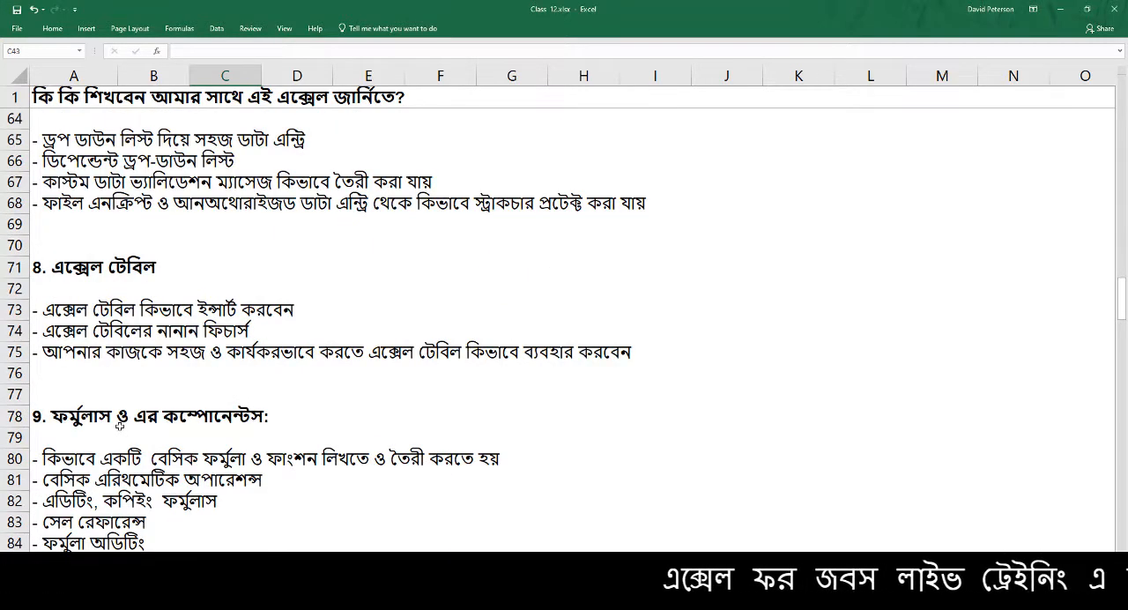
scroll(119, 428, "down", 6)
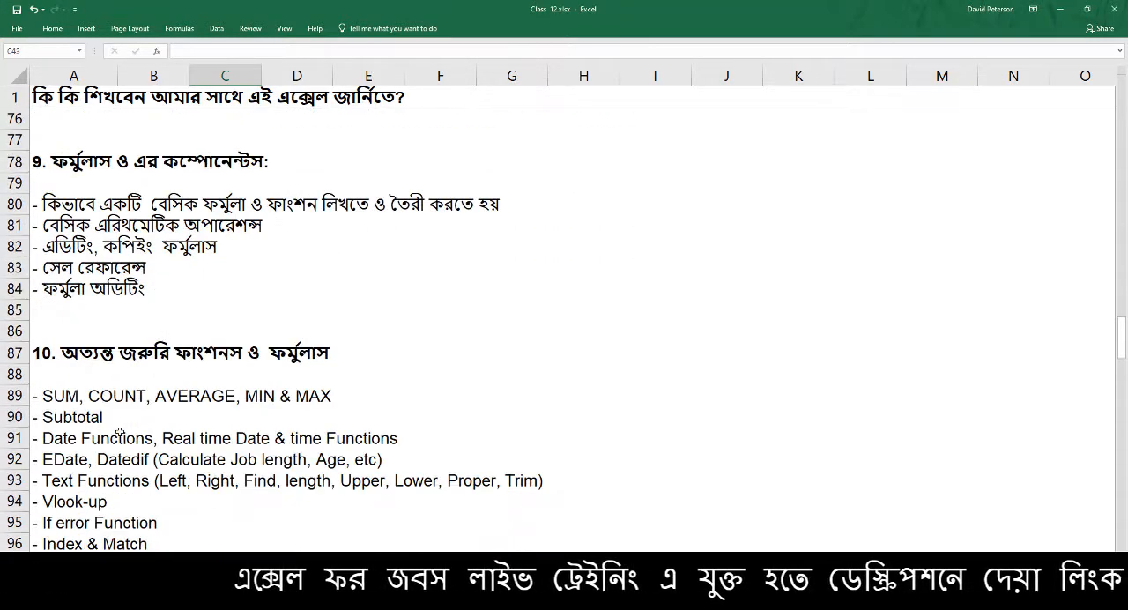
scroll(119, 430, "down", 2)
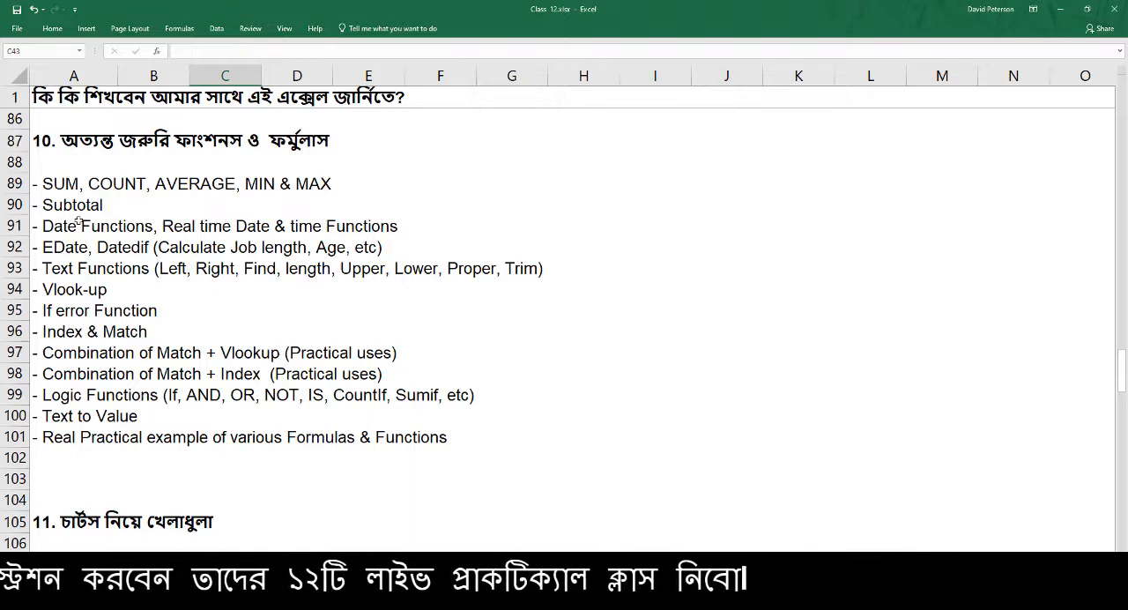
Highlight the functions and formulas list in A89:F101 and review the remaining topics down to the event timing details
mouse_move(62, 183)
left_mouse_down()
mouse_move(88, 183)
mouse_move(485, 455)
left_mouse_up()
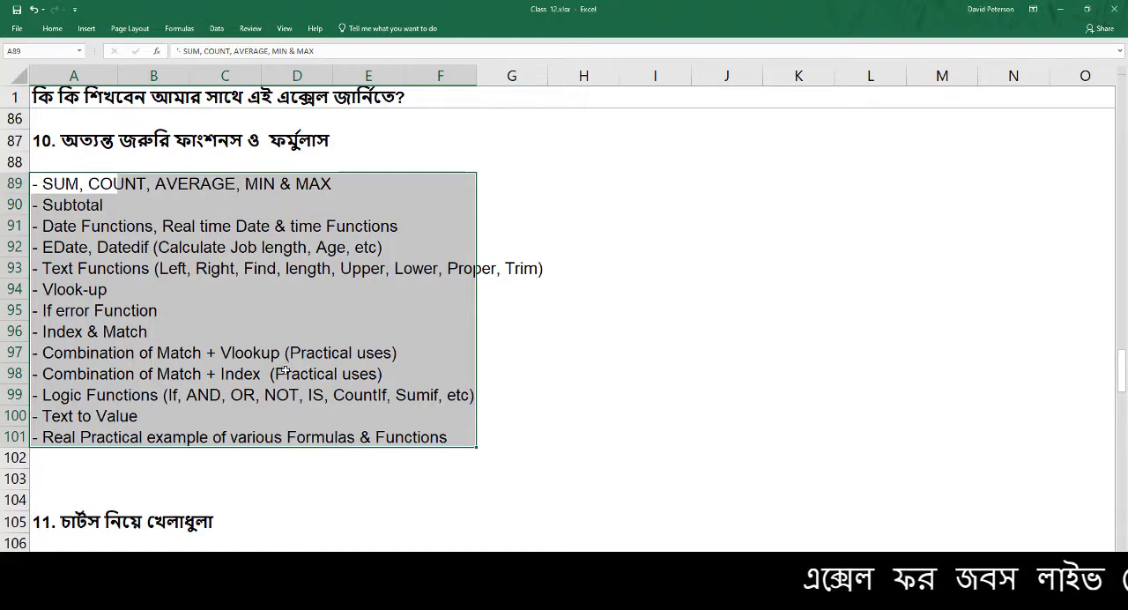
scroll(268, 394, "down", 2)
scroll(268, 394, "down", 4)
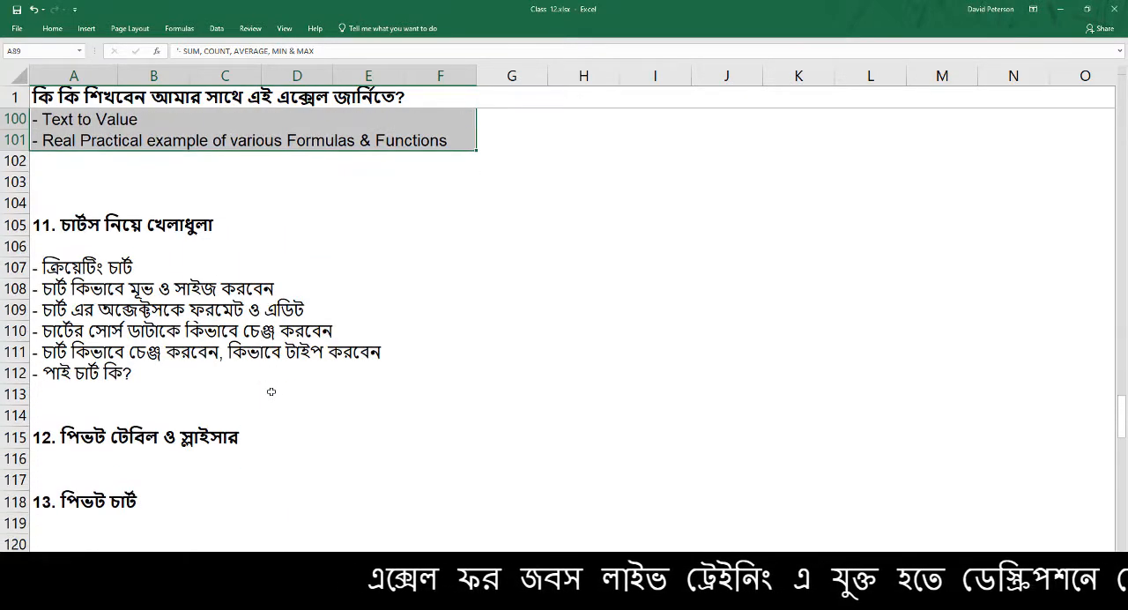
scroll(269, 385, "down", 3)
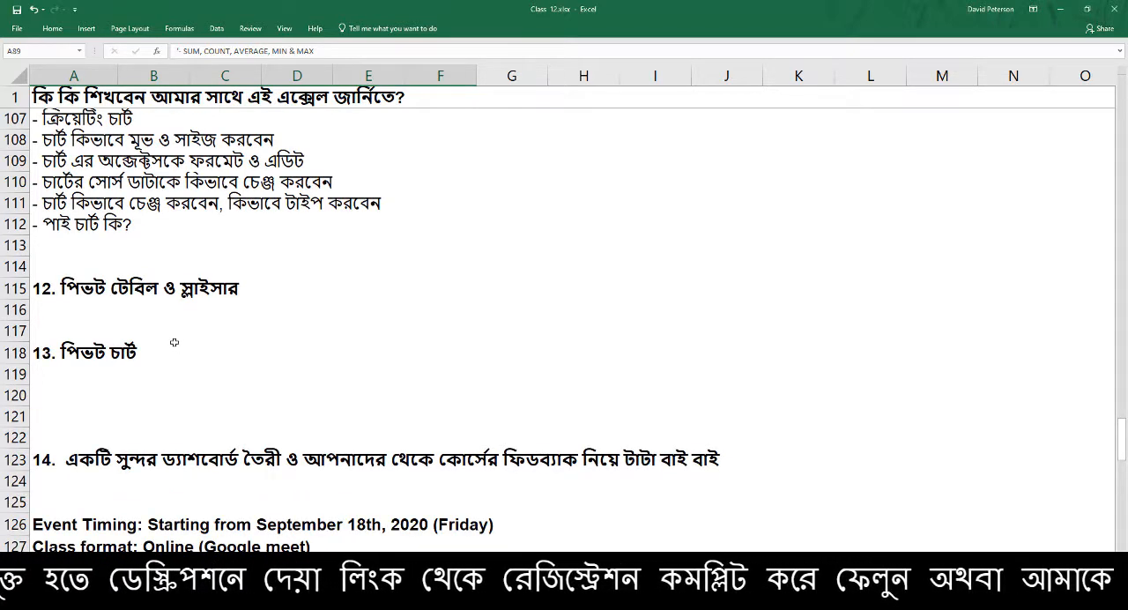
scroll(164, 360, "down", 1)
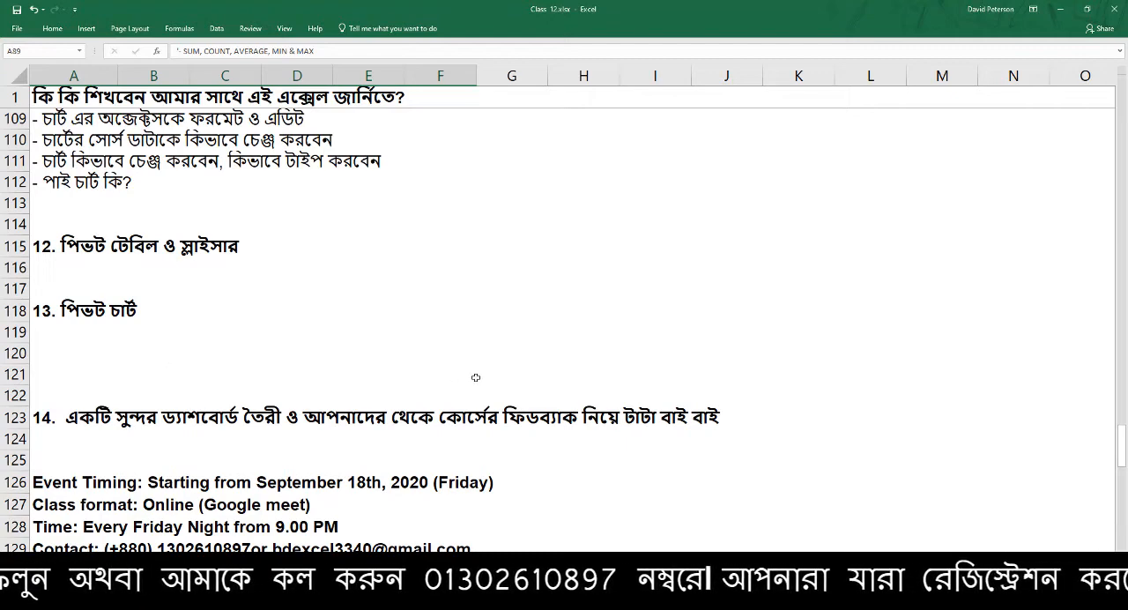
Switch to Google Meet, admit the waiting participant, and return to the curriculum sheet in the Class_12 workbook
left_click(1064, 8)
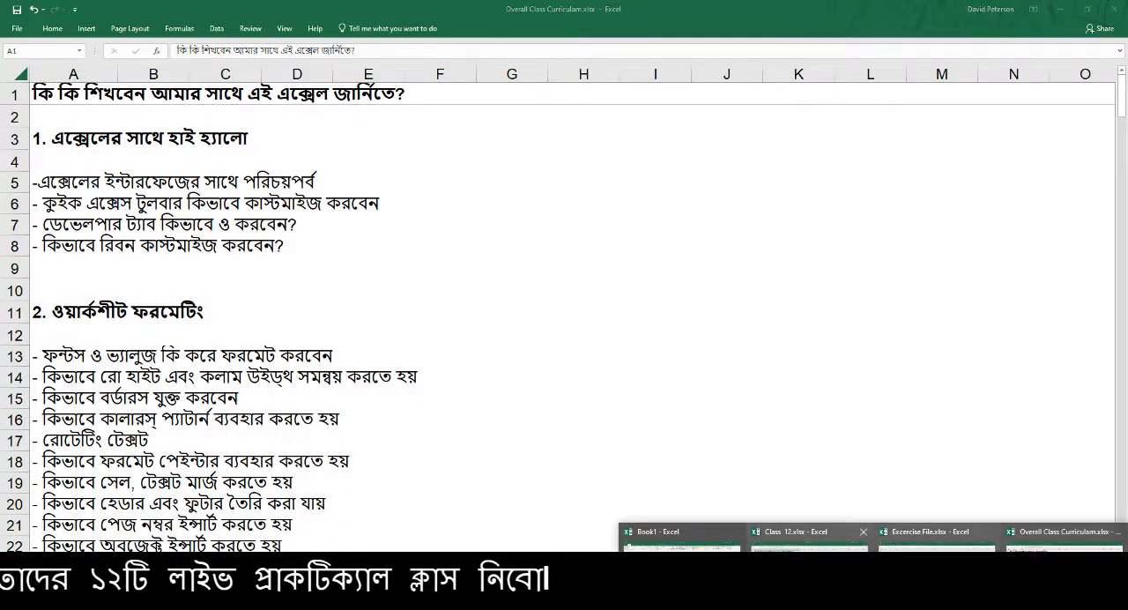
left_click(810, 529)
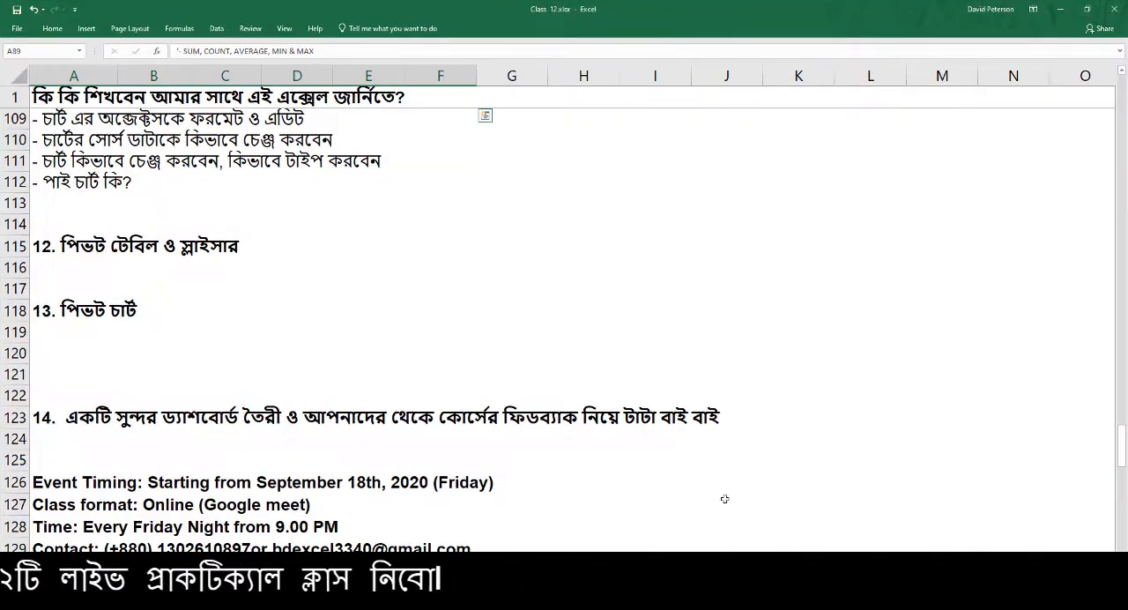
left_click(354, 607)
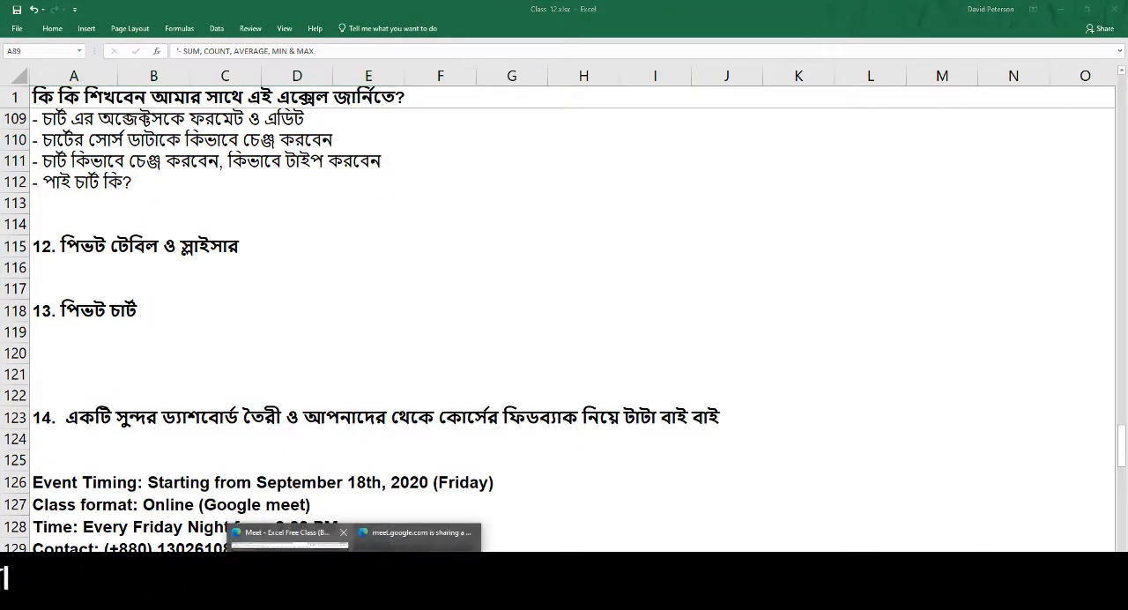
left_click(287, 537)
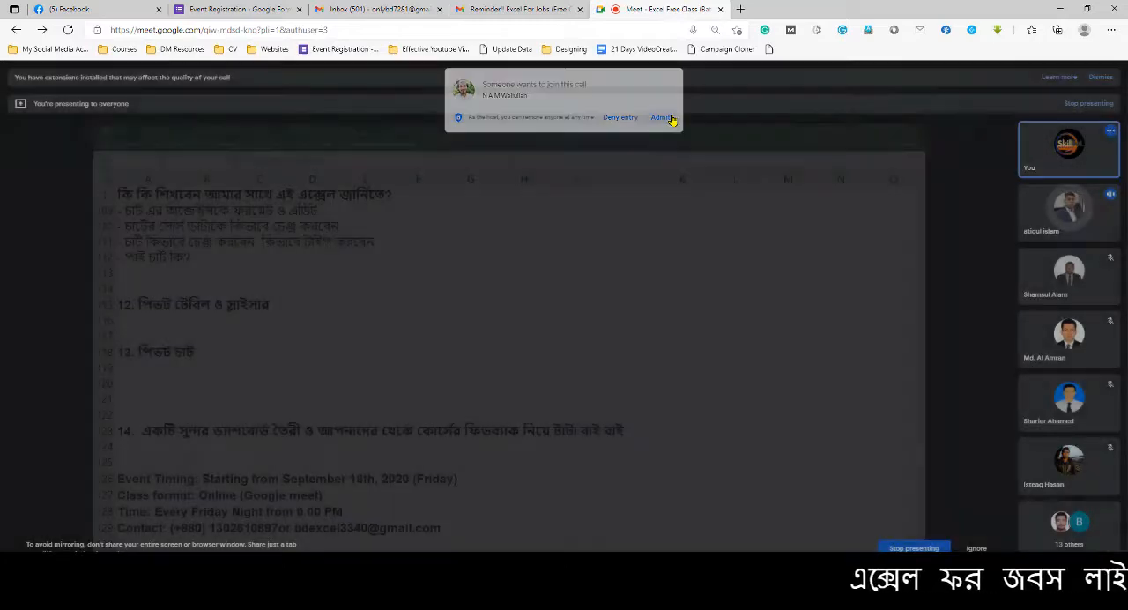
left_click(663, 117)
key("alt+Tab")
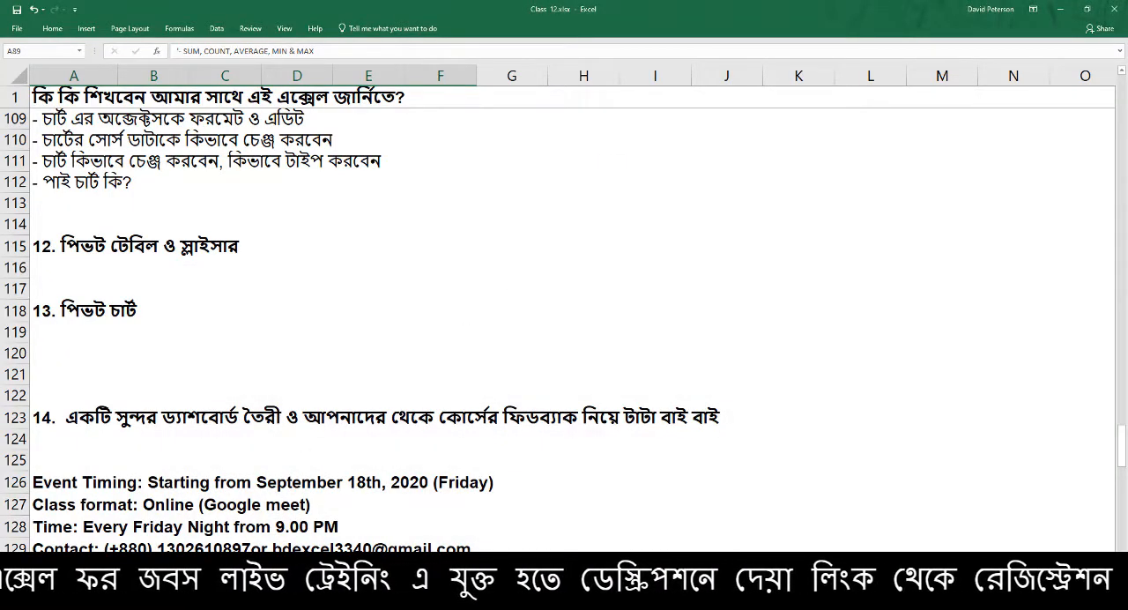
Show the sales dashboard sheet of the workbook and deselect its background picture by selecting cell K1
key("ctrl+Page_Down")
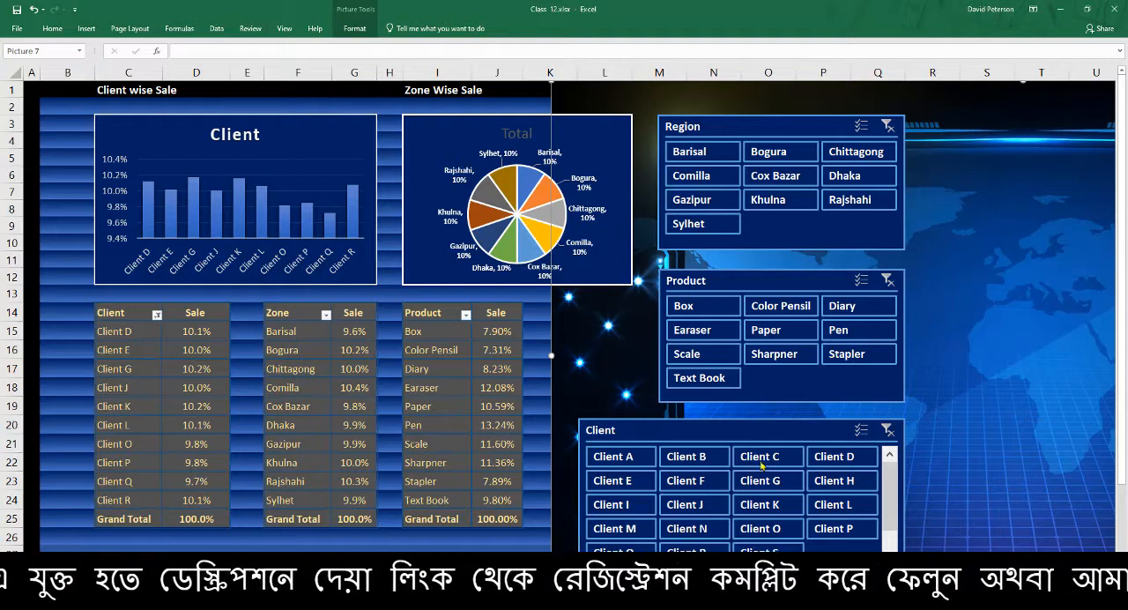
left_click(528, 93)
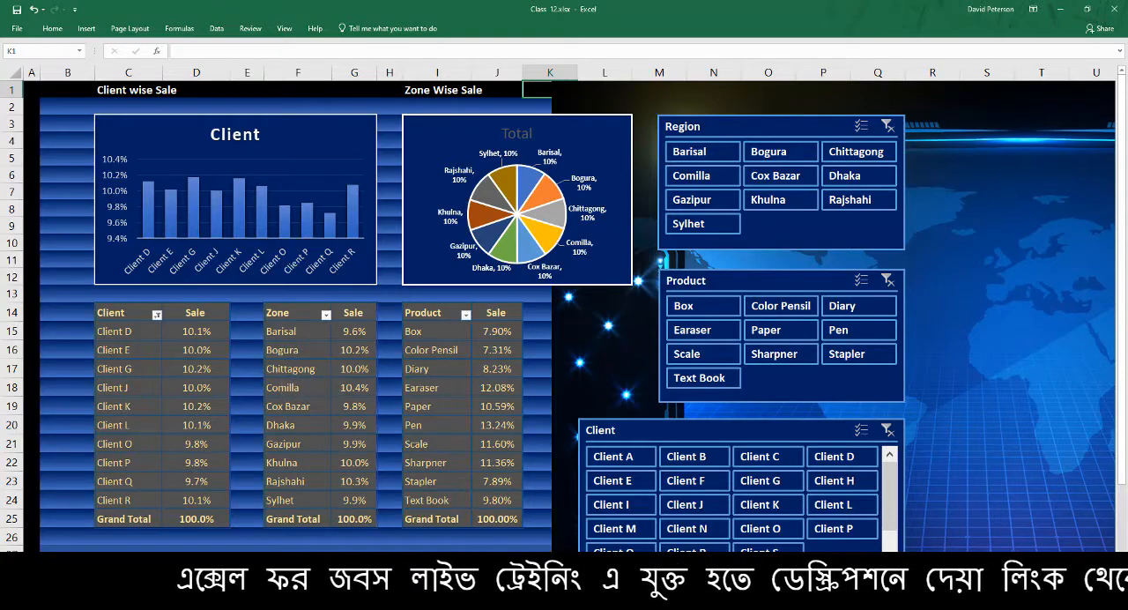
Switch to Google Meet, mute the participant whose microphone is on for everyone, and return to the dashboard in Excel
left_click(354, 605)
left_click(291, 568)
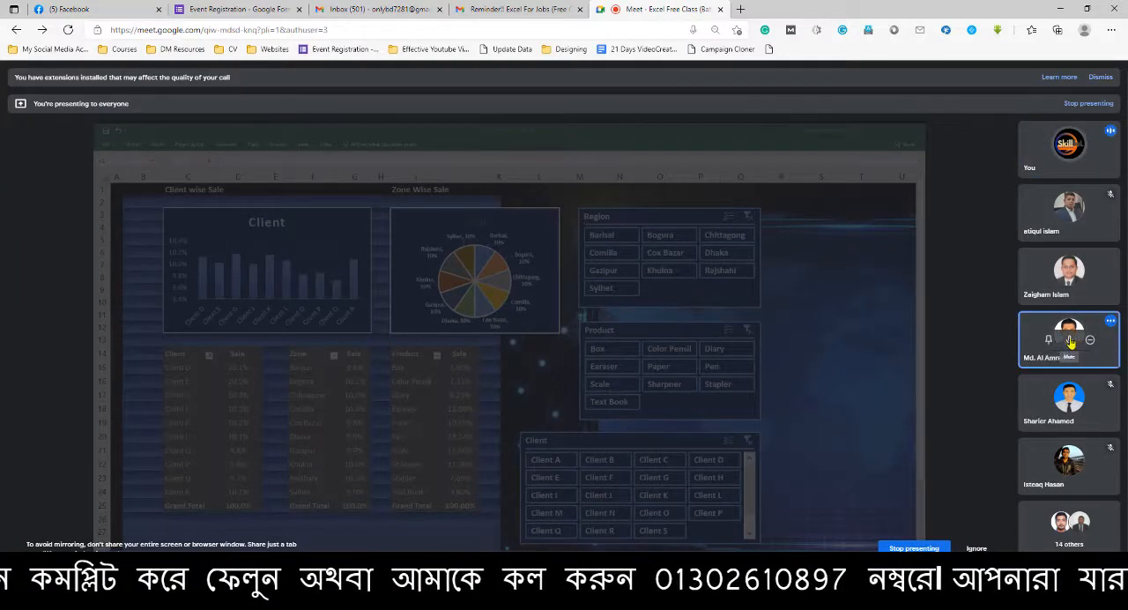
left_click(1069, 340)
left_click(616, 357)
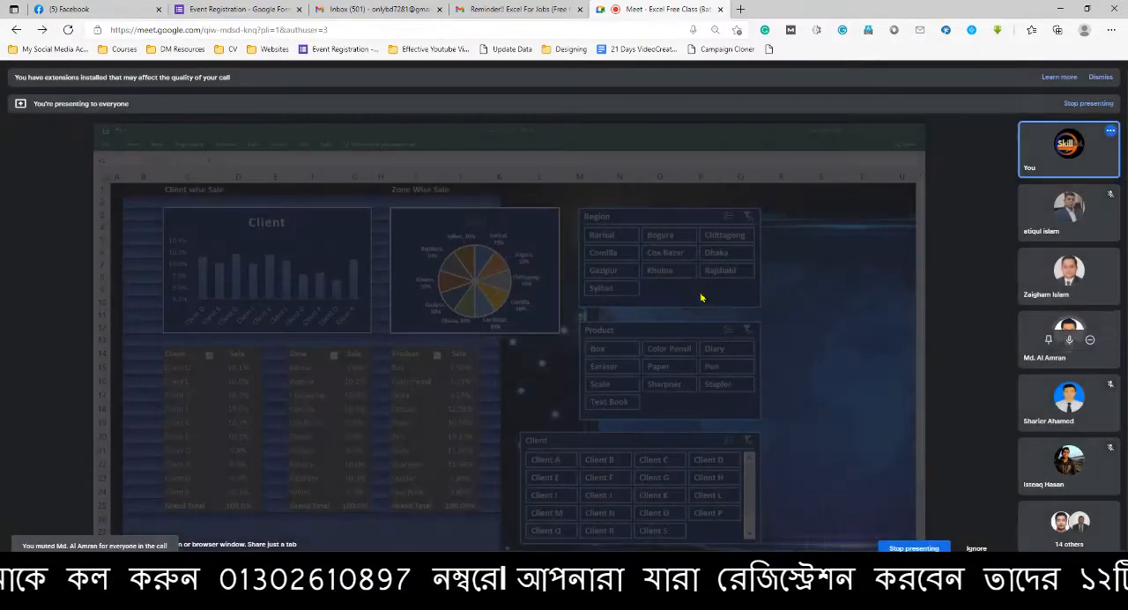
left_click(1062, 8)
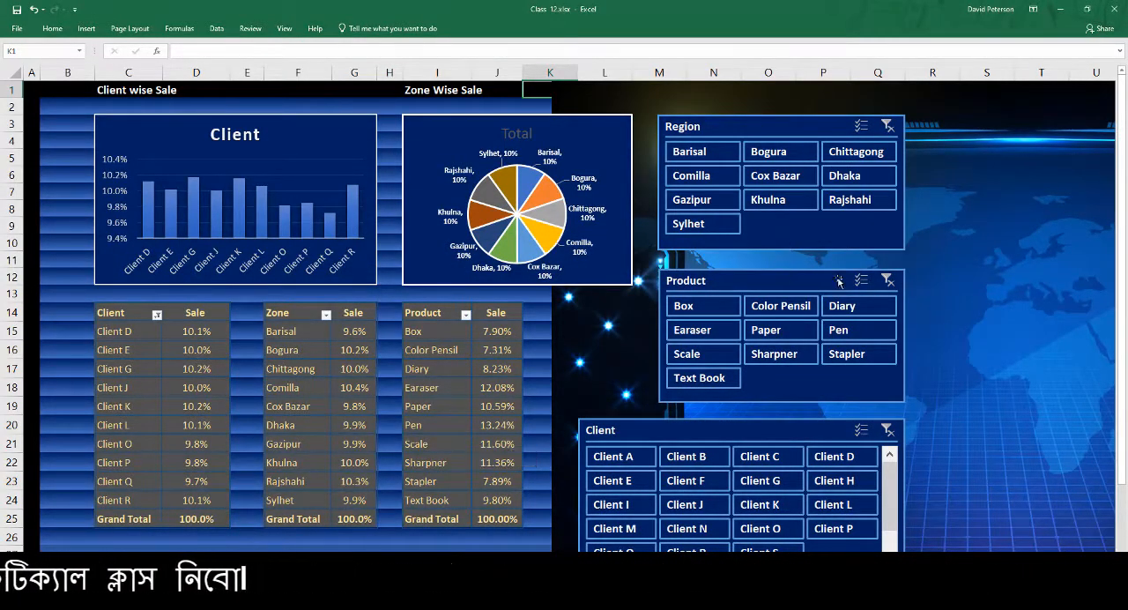
Auto-hide the ribbon to enlarge the dashboard view and select cell K28 to clear the picture selection
left_click(925, 264)
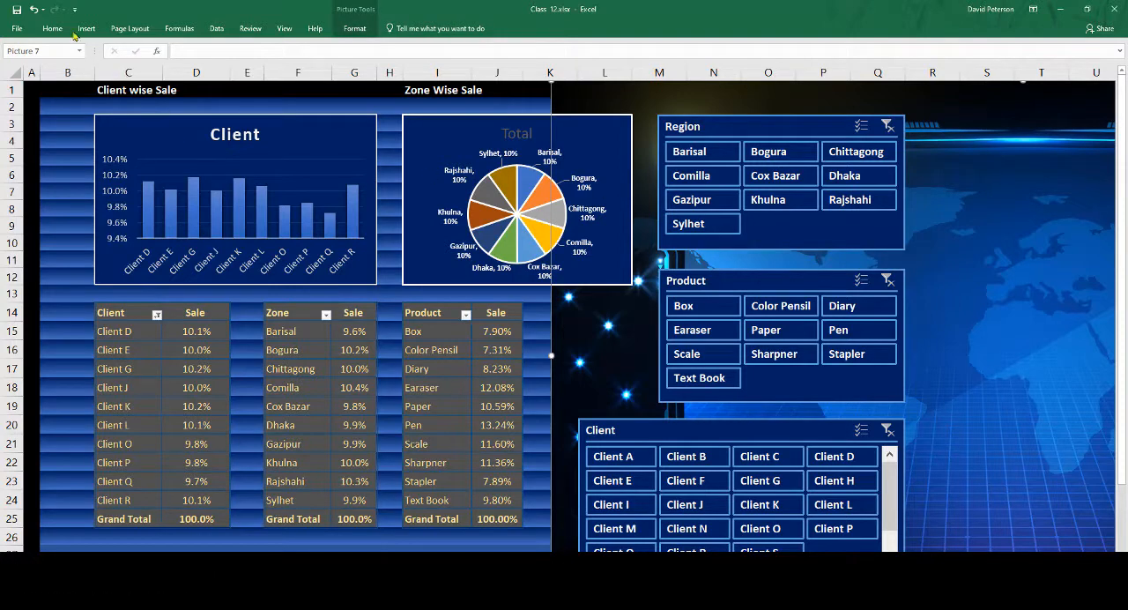
left_click(1034, 8)
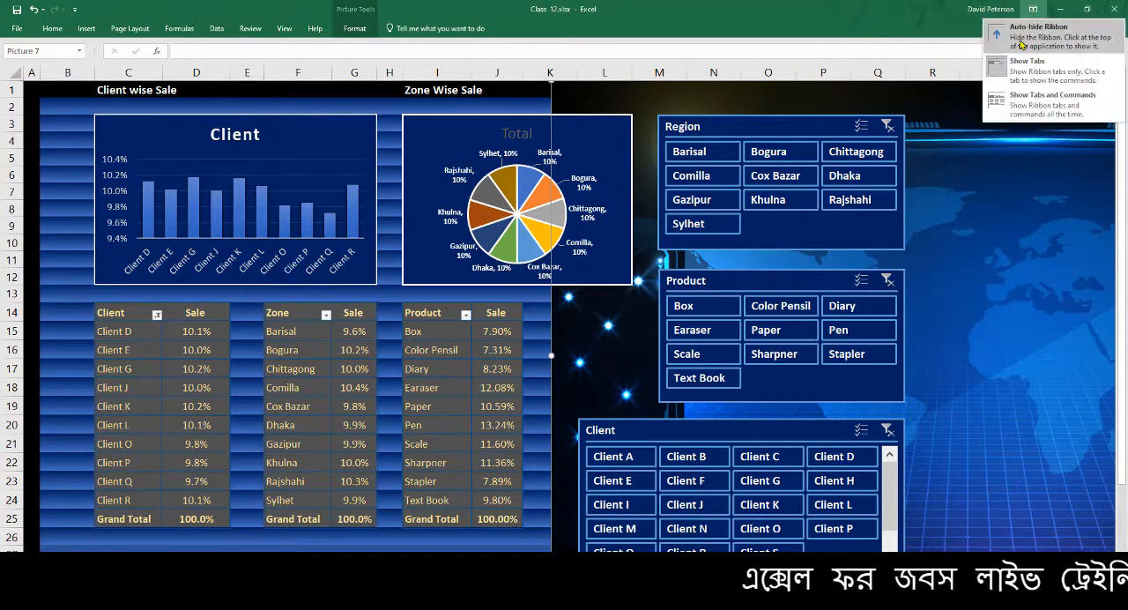
left_click(1032, 33)
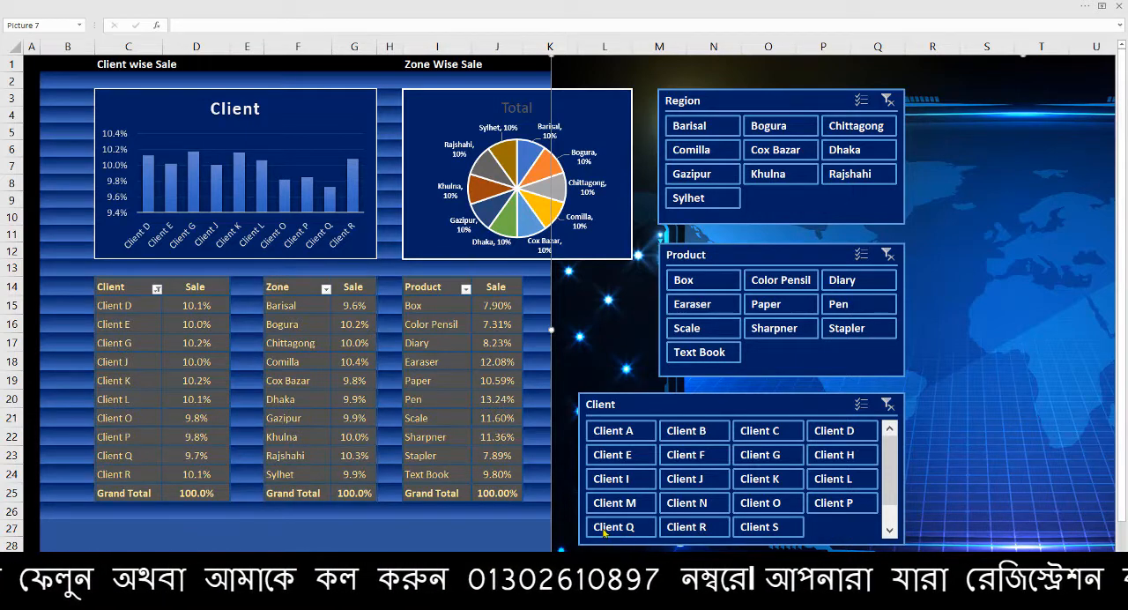
left_click(538, 544)
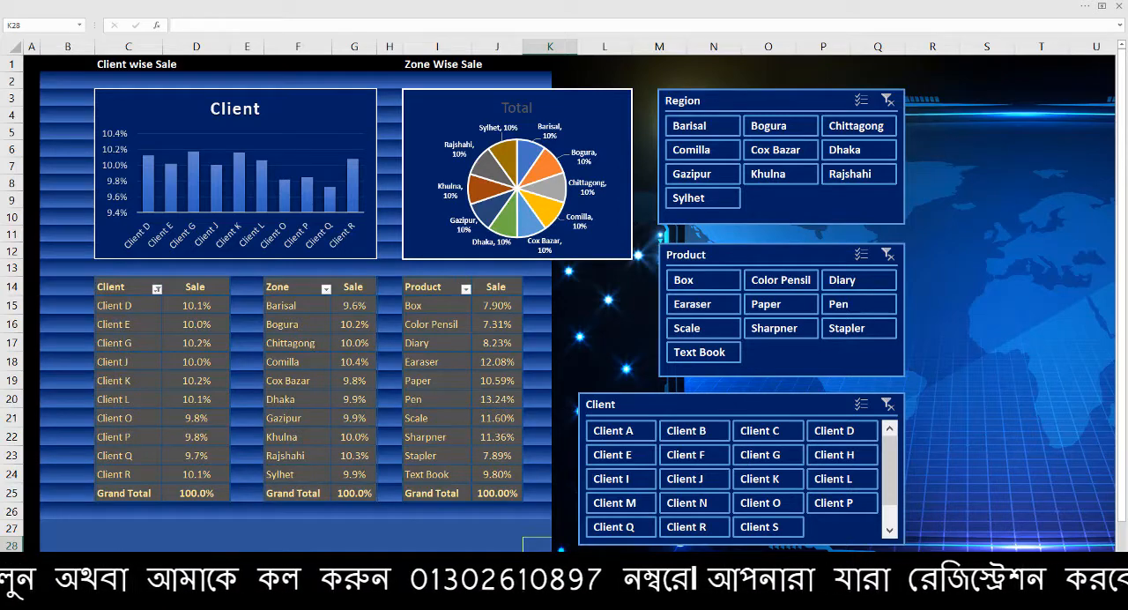
Switch to Google Meet, let the new participant into the call, and return to the full-screen dashboard
left_click(353, 598)
left_click(296, 560)
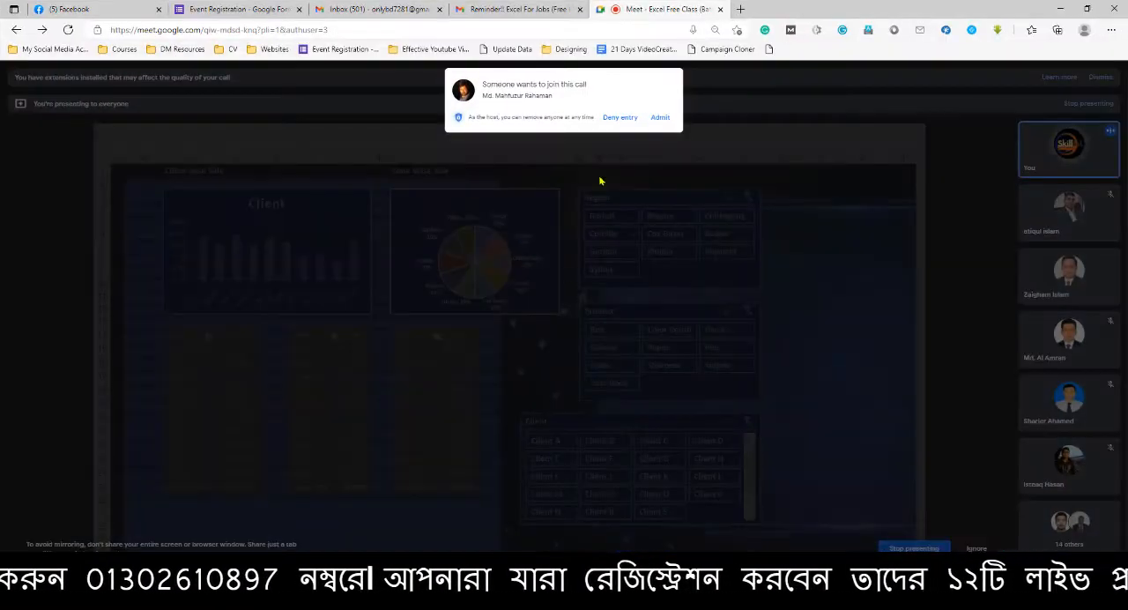
left_click(661, 117)
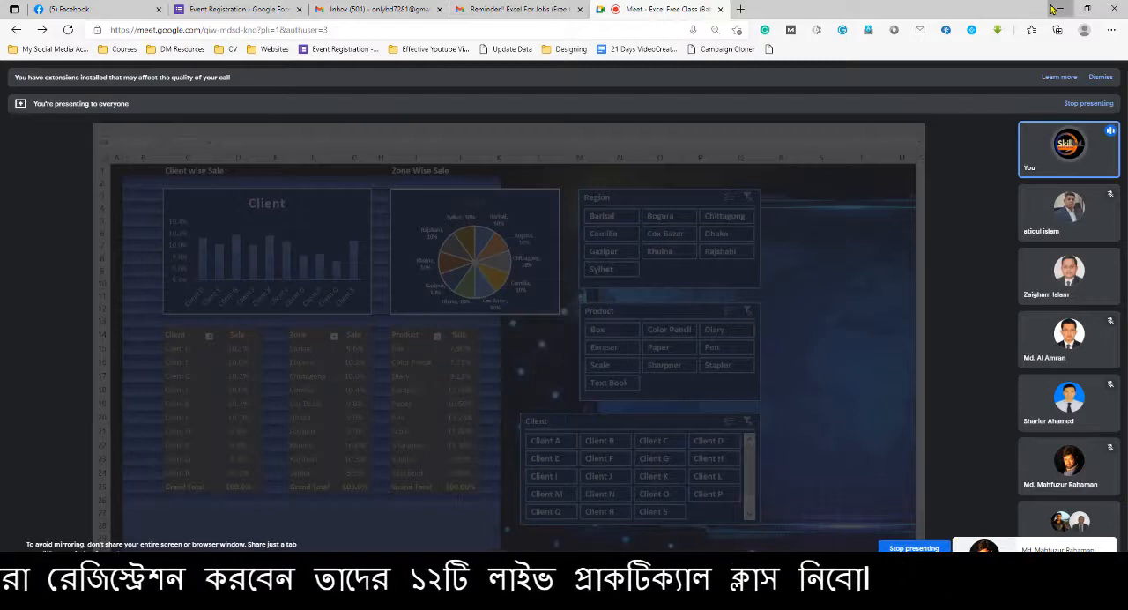
left_click(1055, 8)
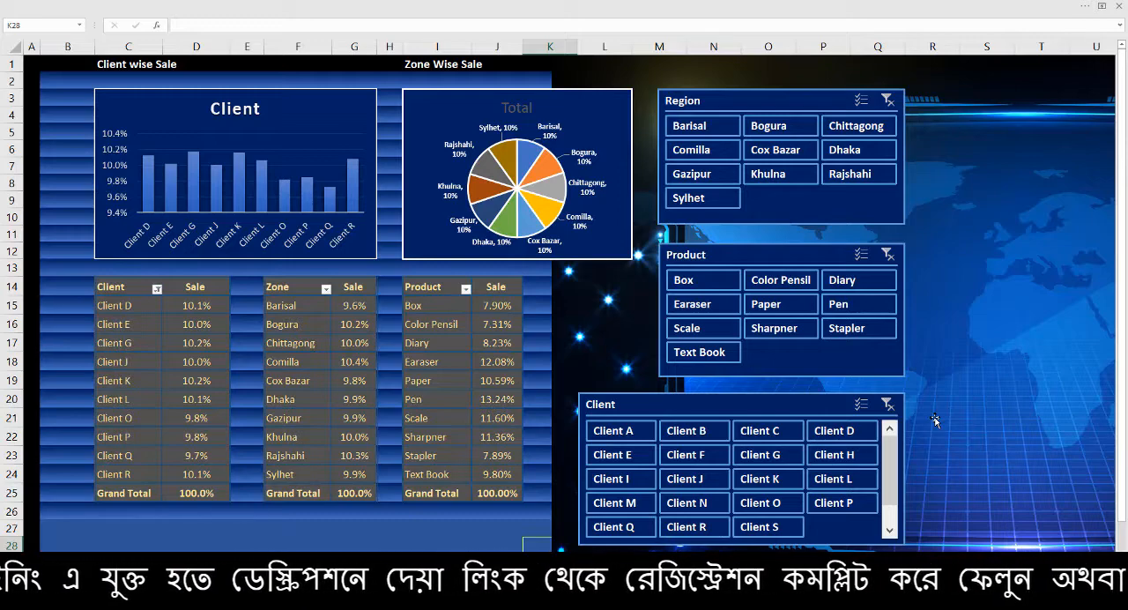
Switch to the blank Book1 workbook and point out cells in the empty grid, ending on H10
left_click(899, 597)
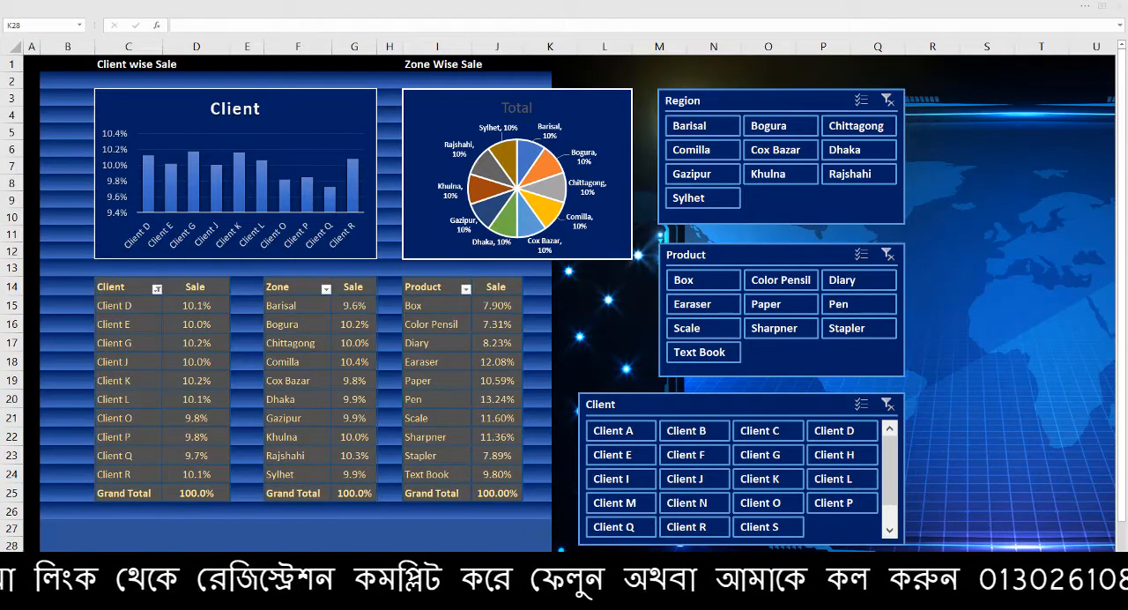
left_click(679, 539)
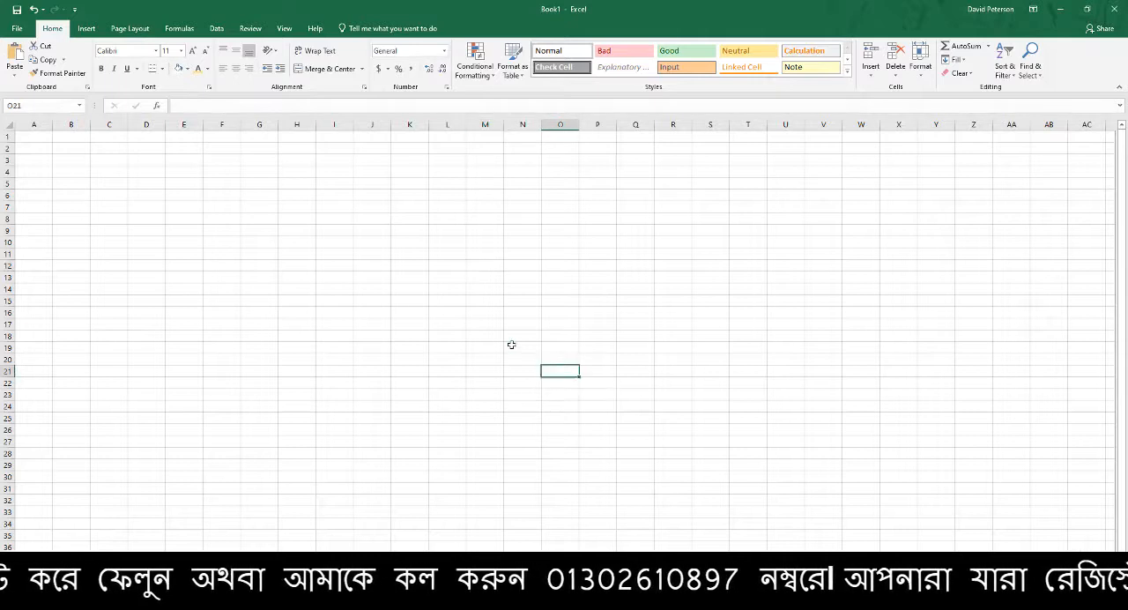
left_click(346, 223)
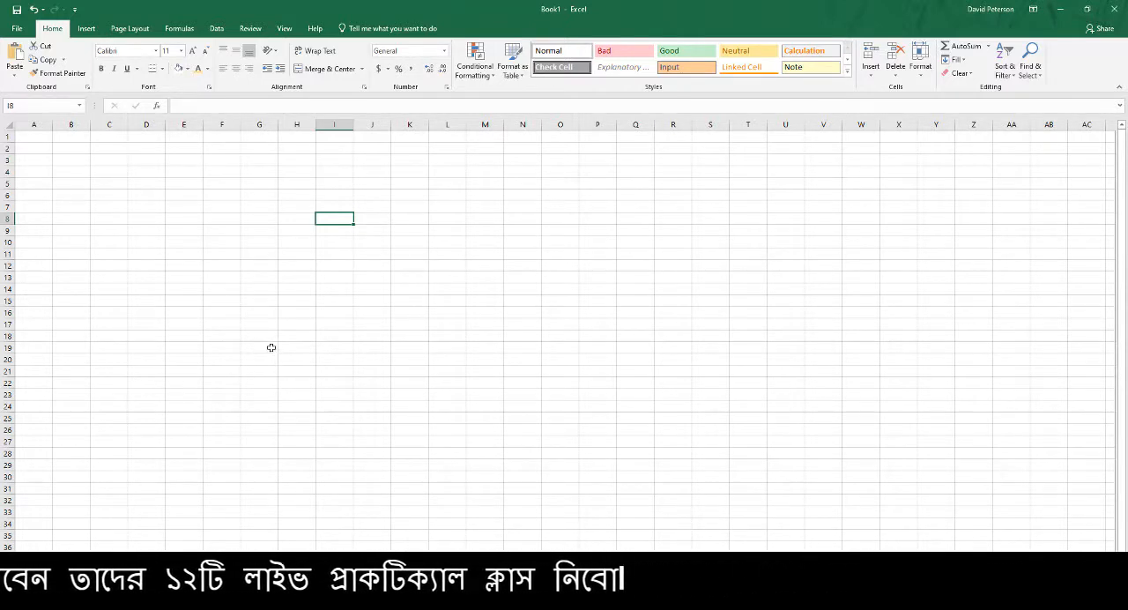
left_click(254, 229)
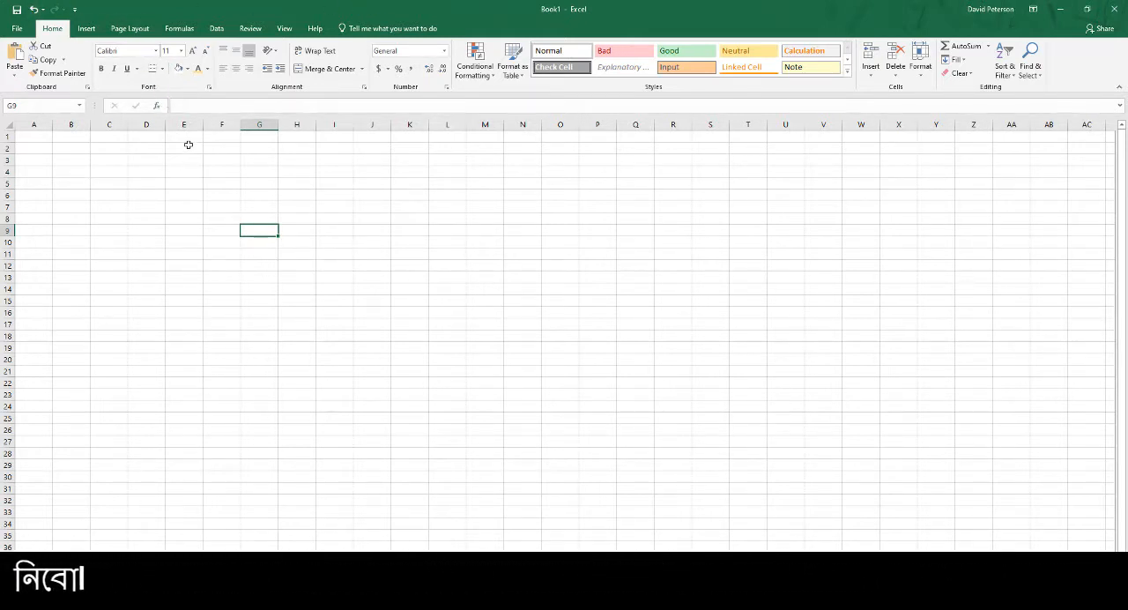
left_click(309, 244)
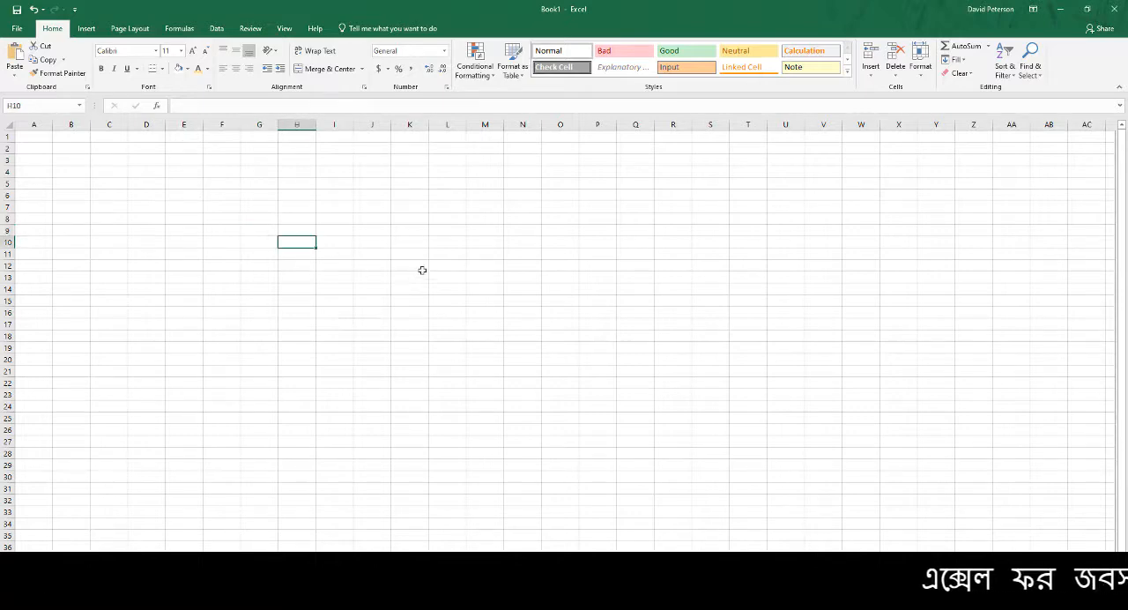
Enlarge the empty grid and select single cells across it, including L6, G4 and E7, ending on I9
left_click(422, 269)
left_click(466, 193)
scroll(366, 264, "up", 3)
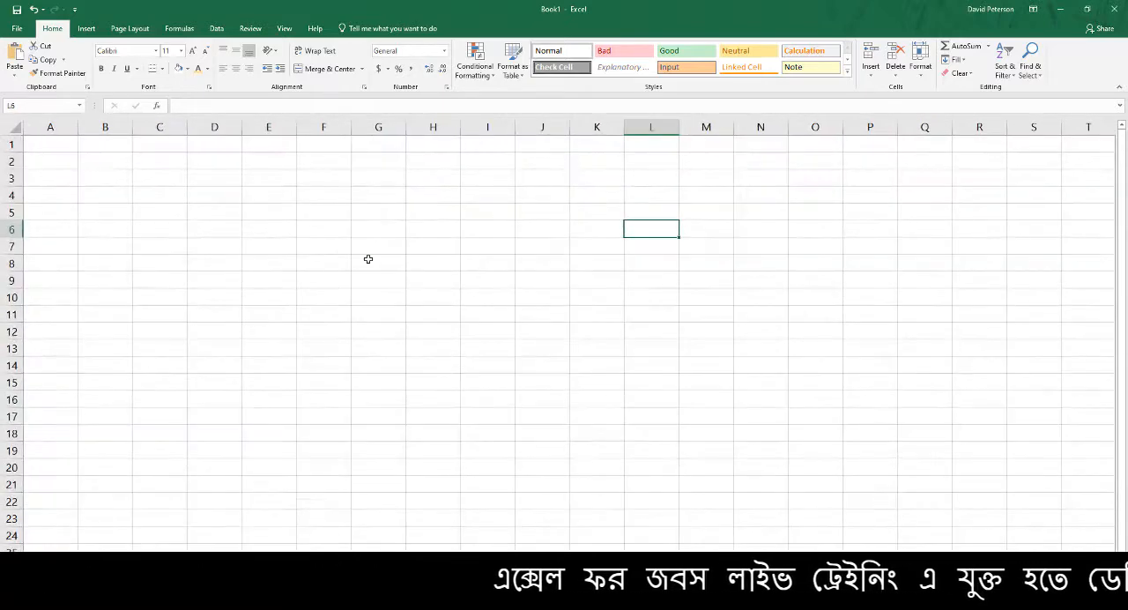
left_click(374, 196)
left_click(284, 326)
left_click(465, 257)
left_click(289, 243)
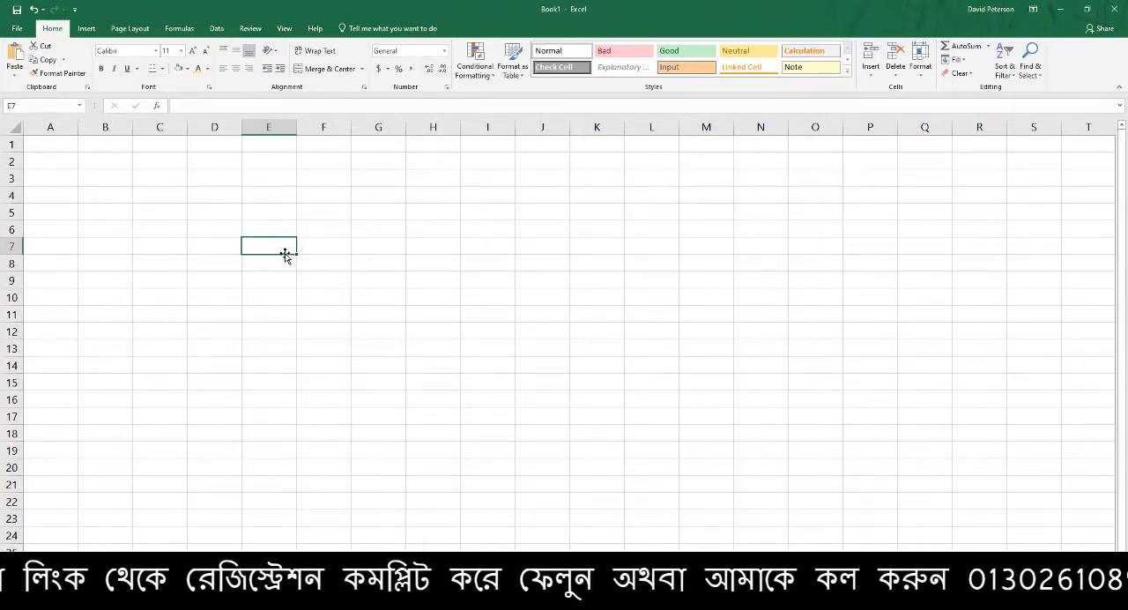
left_click(410, 252)
left_click(499, 277)
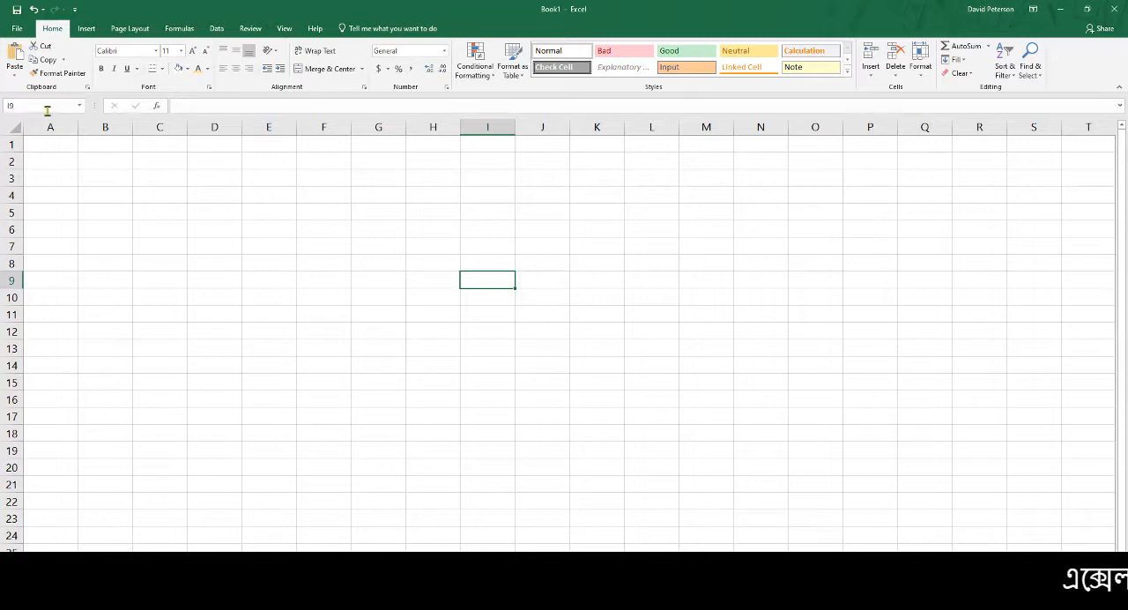
Select H7, move cell by cell down to H10, select H6 and F4, and extend the selection to F4:K18
left_click(440, 245)
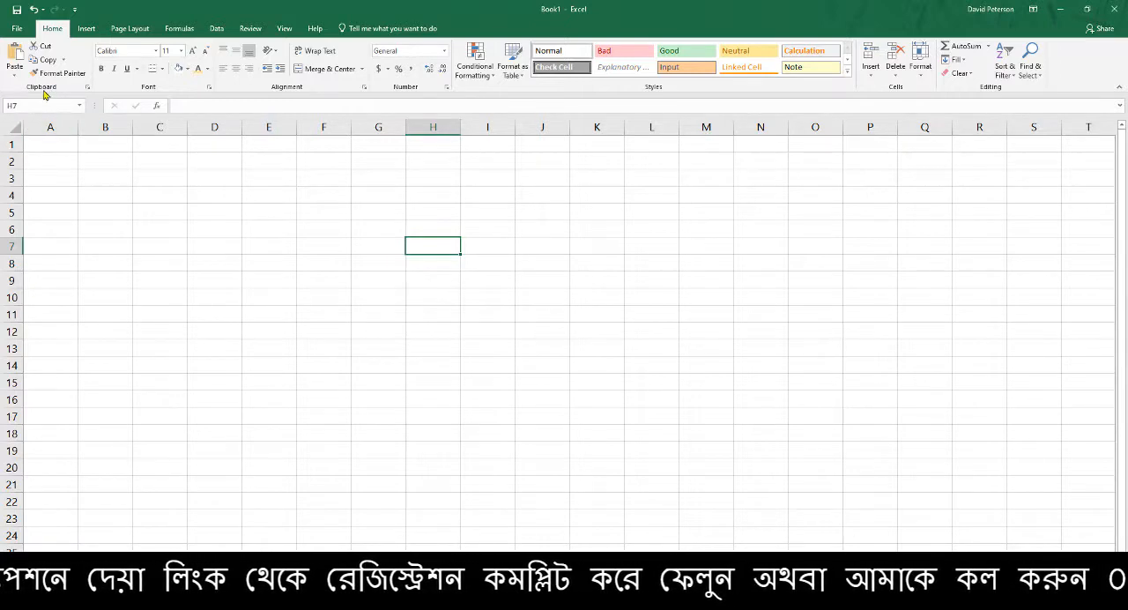
key("Down")
key("Down")
key("Down")
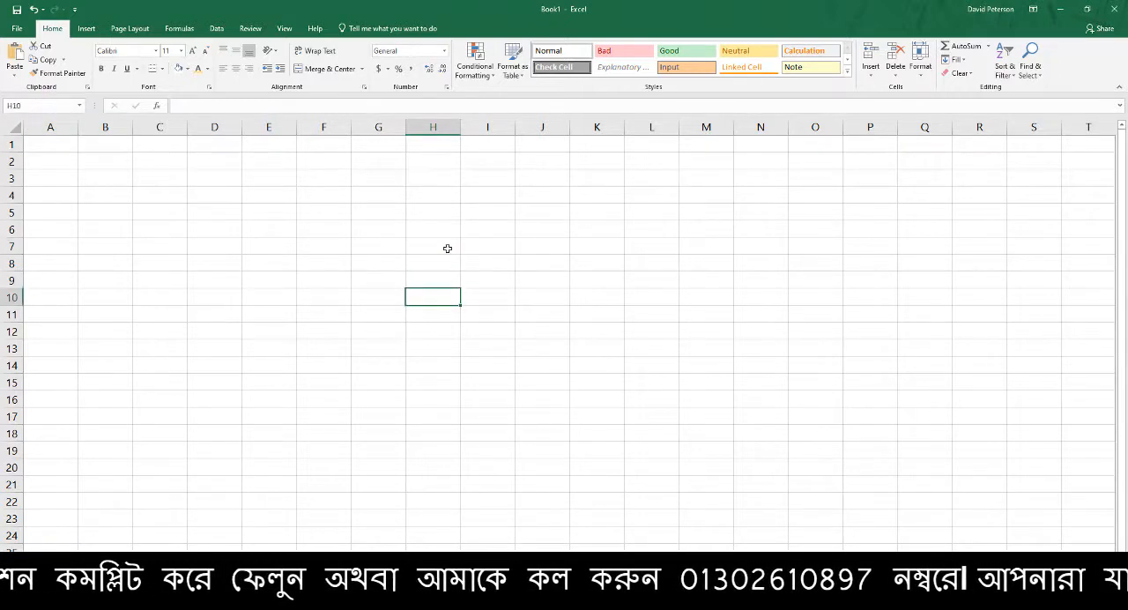
left_click(416, 231)
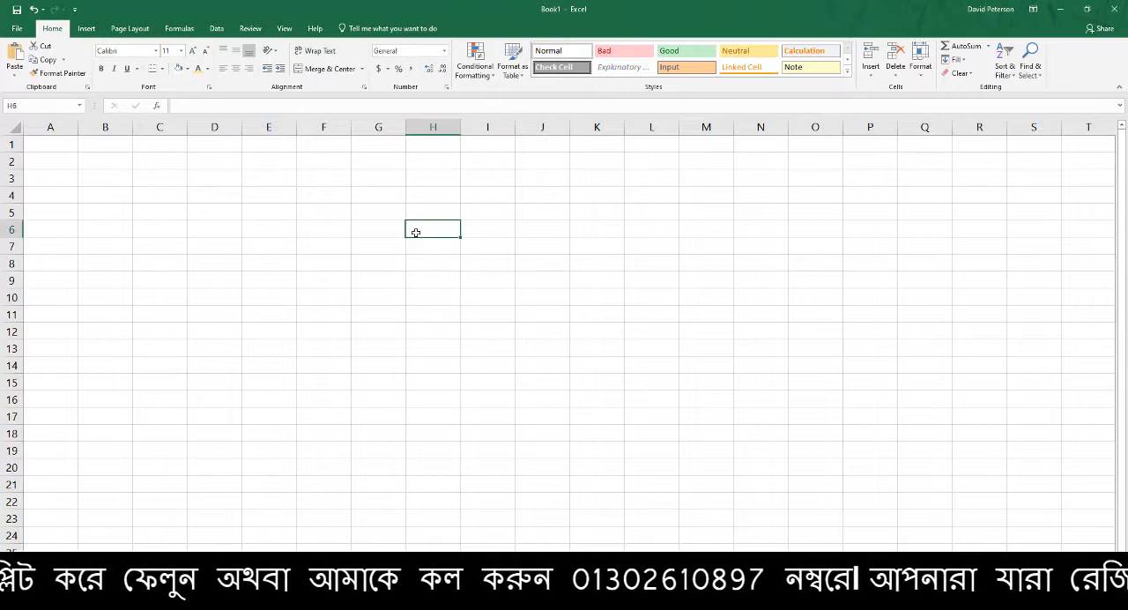
left_click(311, 194)
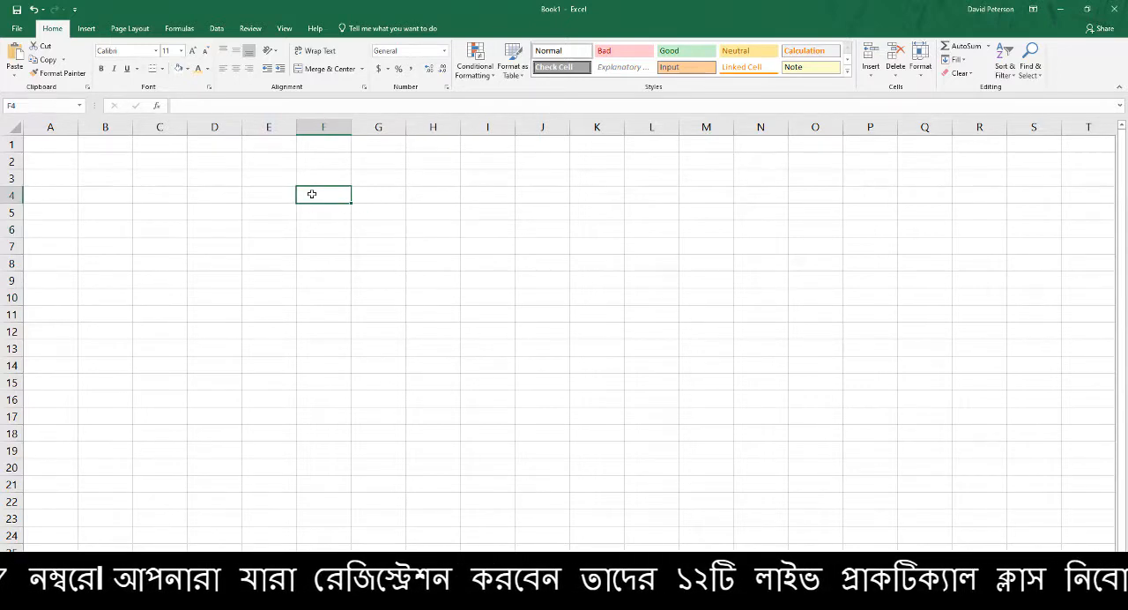
left_click_drag(311, 194, 584, 432)
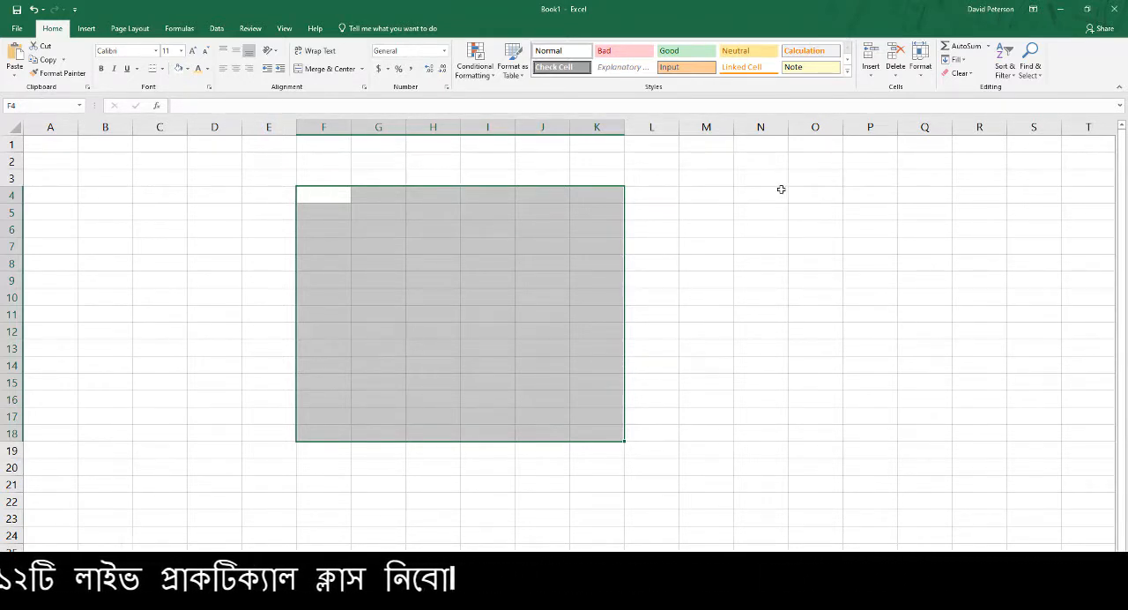
Switch to the Google Meet call to check on the participants and return to the Book1 workbook
left_click(356, 607)
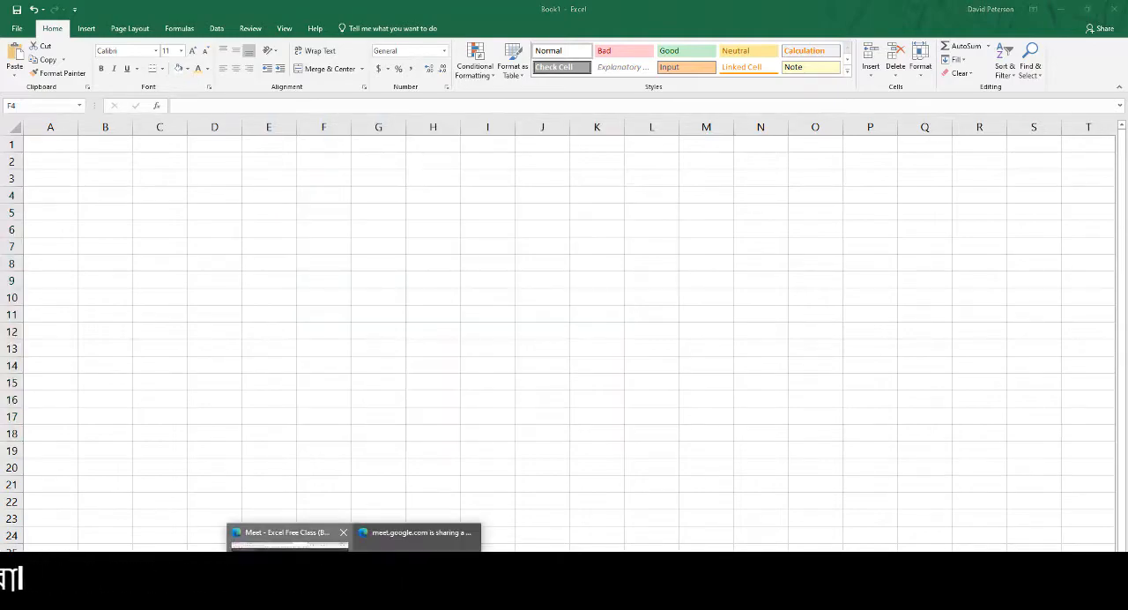
left_click(291, 569)
left_click(660, 120)
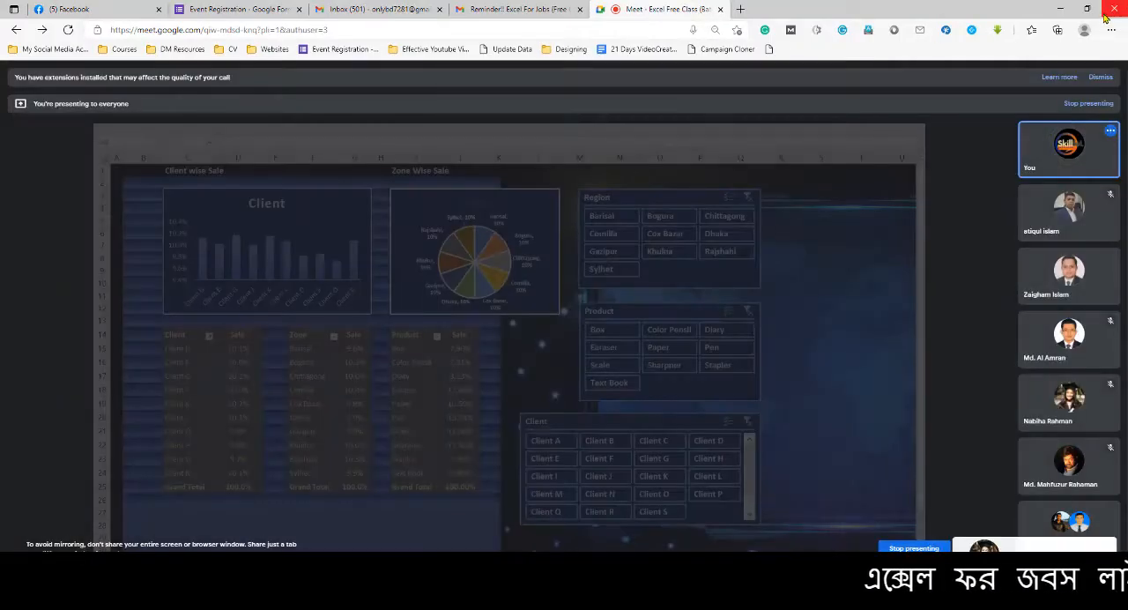
left_click(1061, 9)
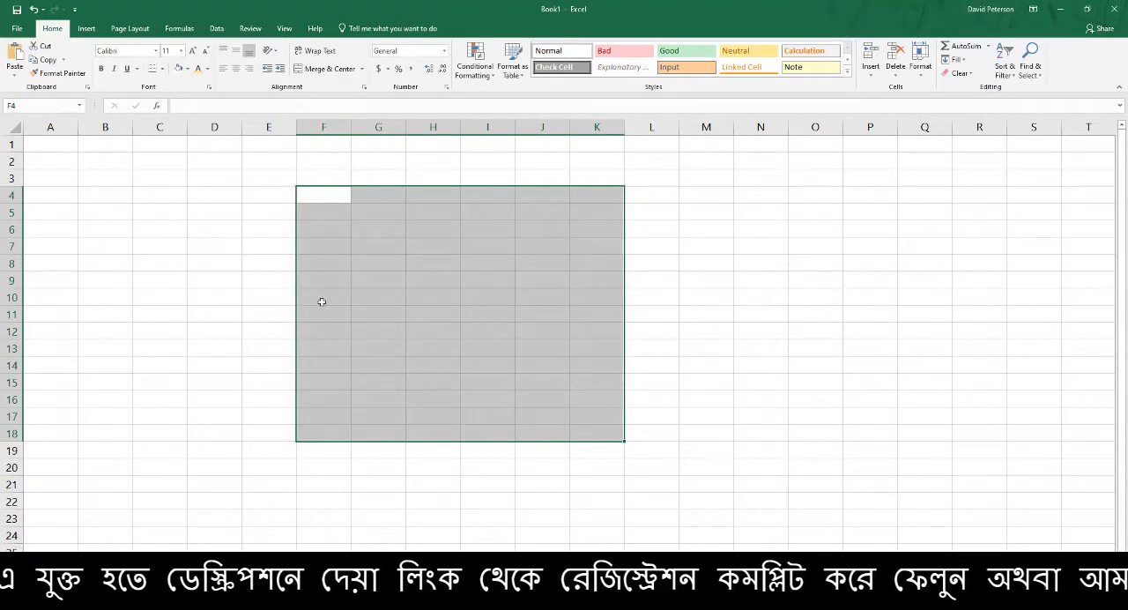
Clear the range selection, select column F, and select the entire columns A through H one at a time
left_click(357, 287)
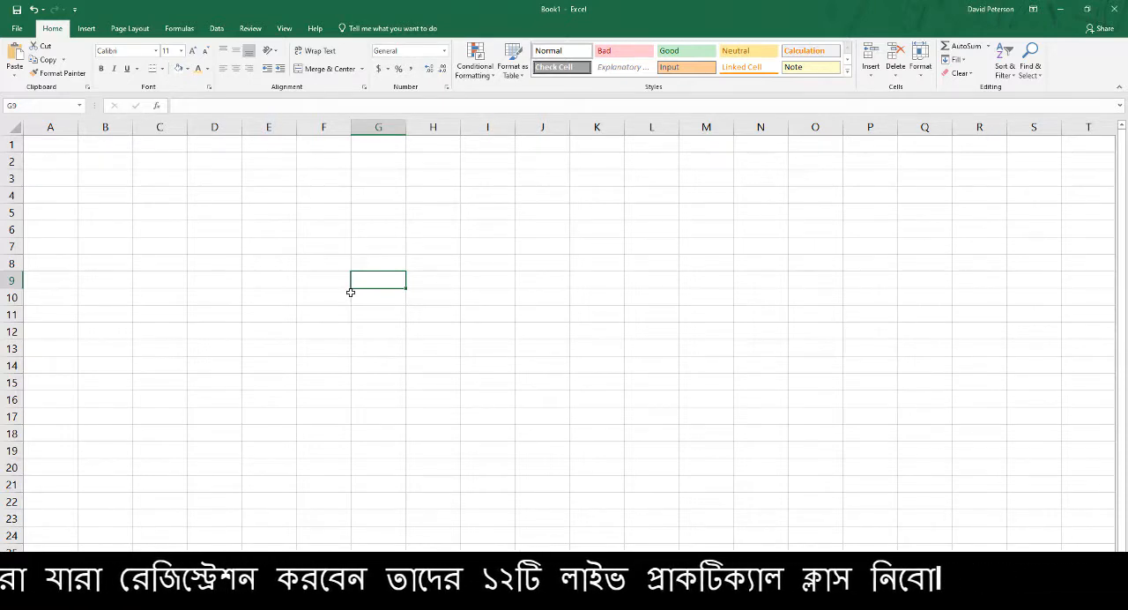
left_click(342, 127)
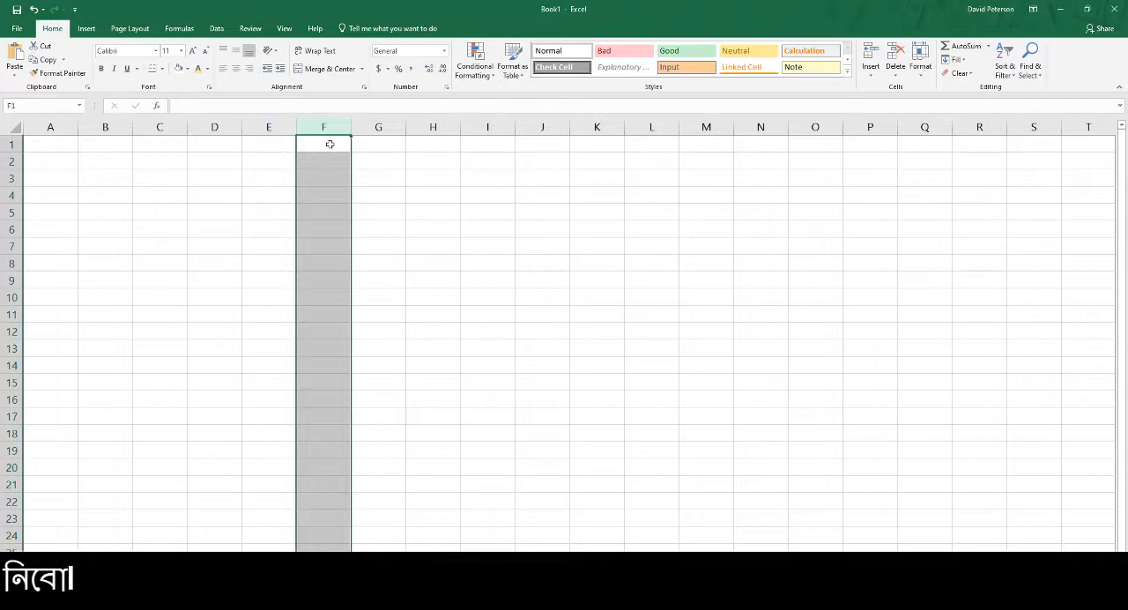
left_click(54, 127)
left_click(110, 127)
left_click(170, 126)
left_click(218, 126)
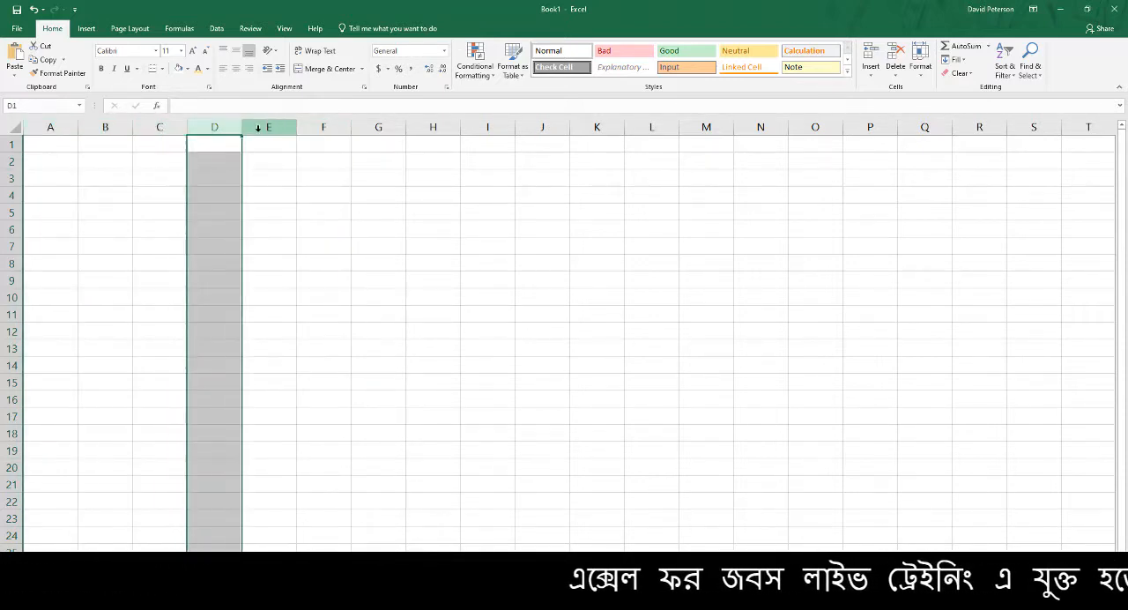
left_click(269, 126)
left_click(323, 127)
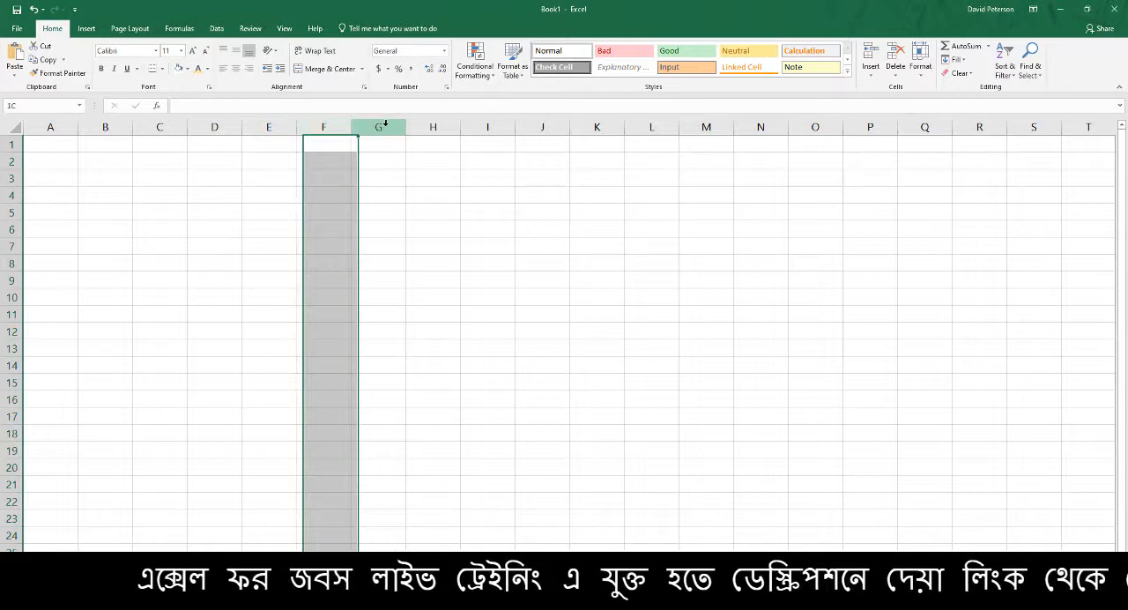
left_click(378, 127)
left_click(433, 127)
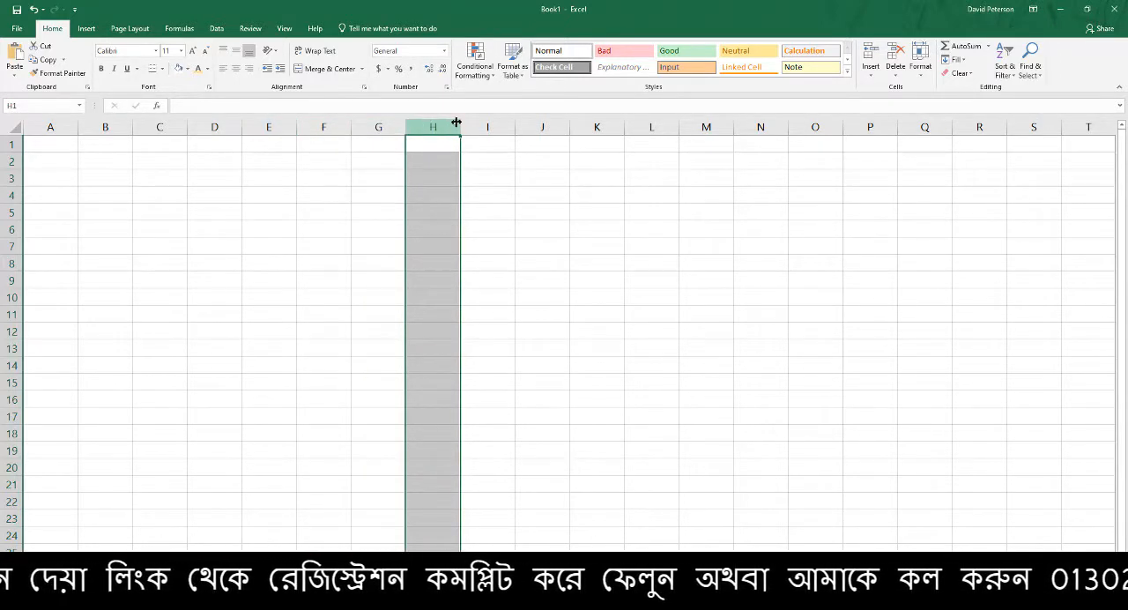
Extend the selection from H1 to the sheet's last column, select column XFD, and return to cell C2
left_click(440, 148)
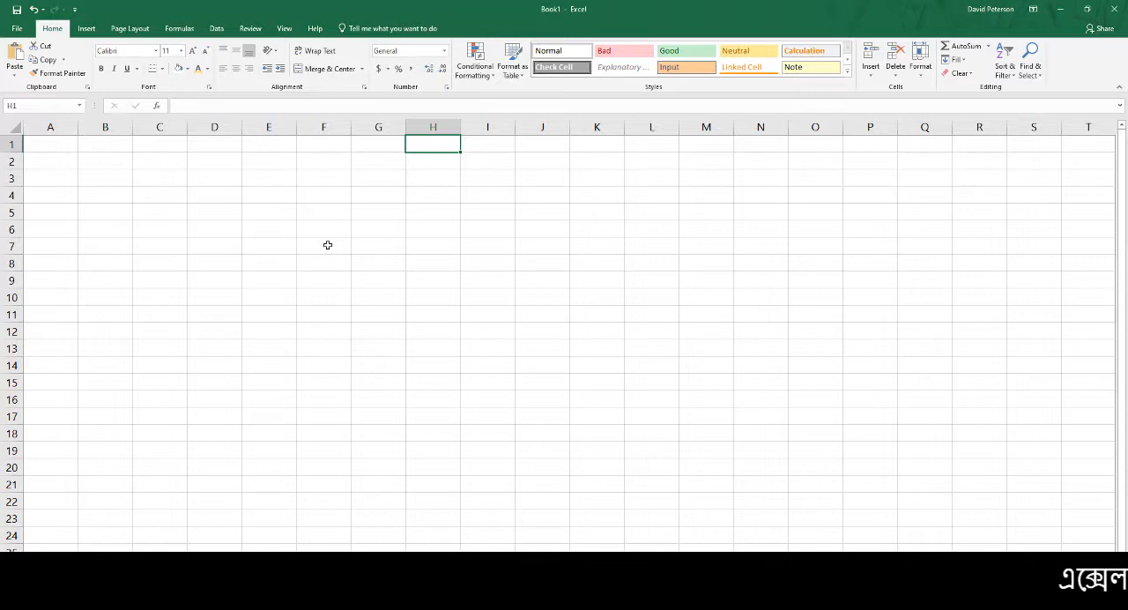
key("ctrl+shift+Right")
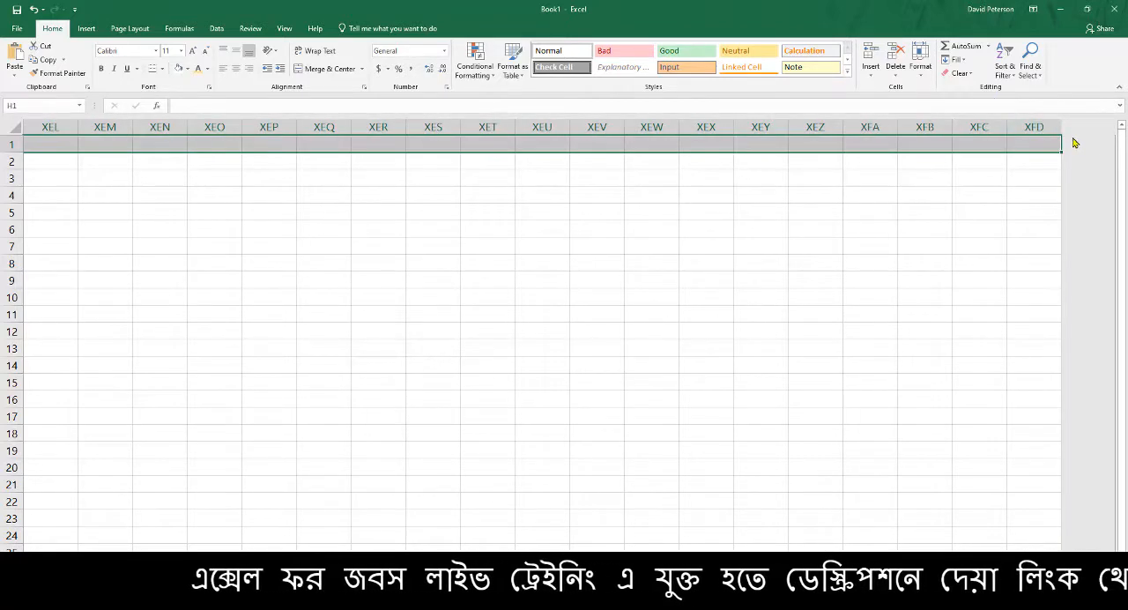
left_click(1050, 125)
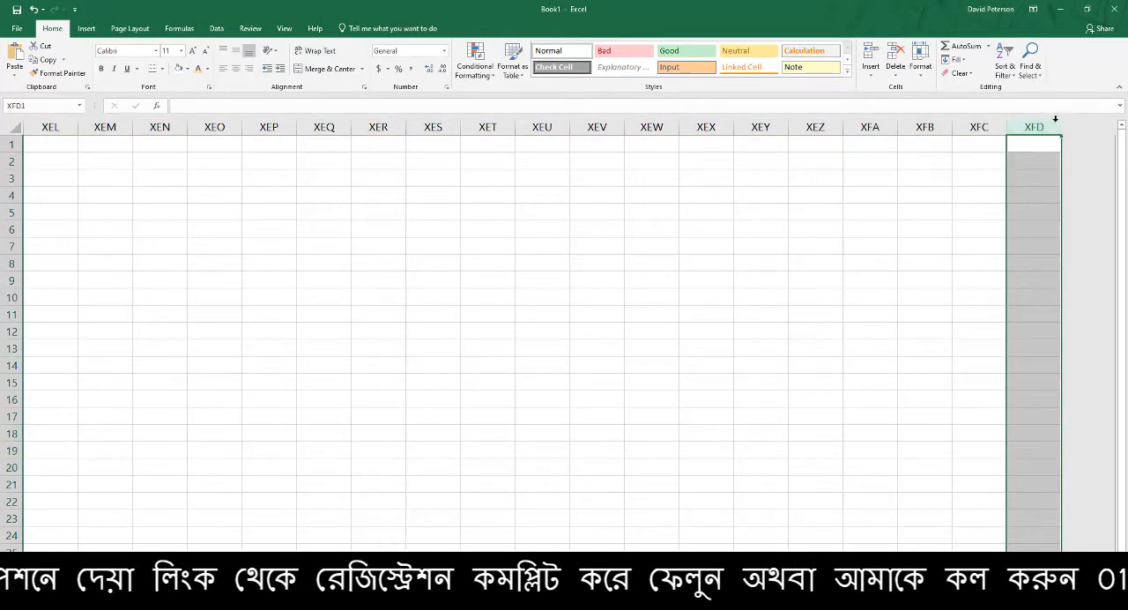
left_click(826, 183)
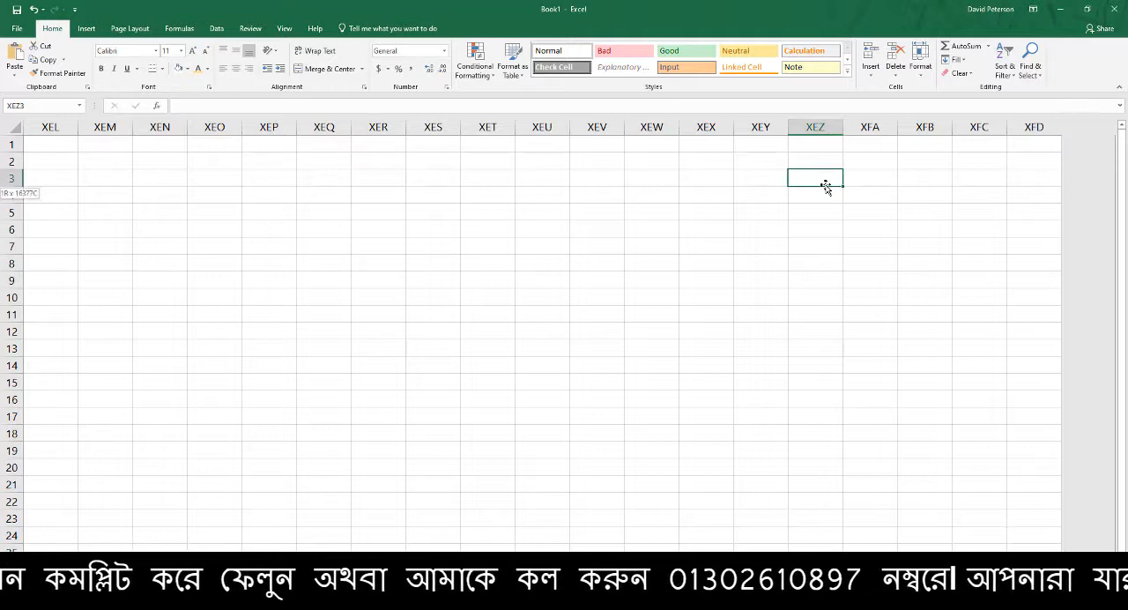
key("shift+space")
left_click(134, 153)
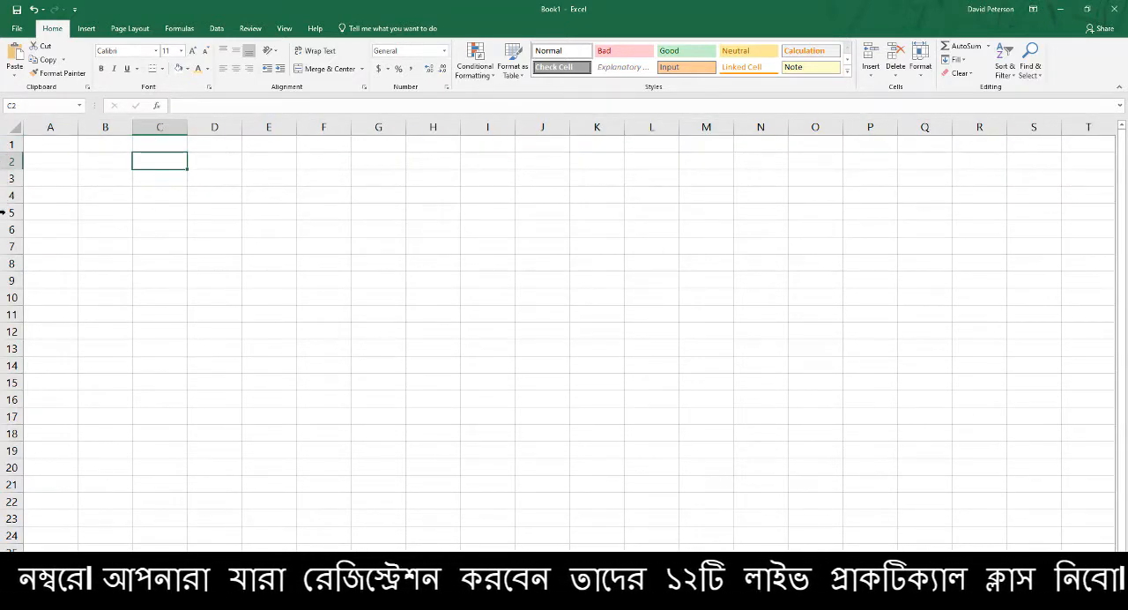
Fill the cell range G2:J9 with light blue
left_click_drag(358, 160, 524, 273)
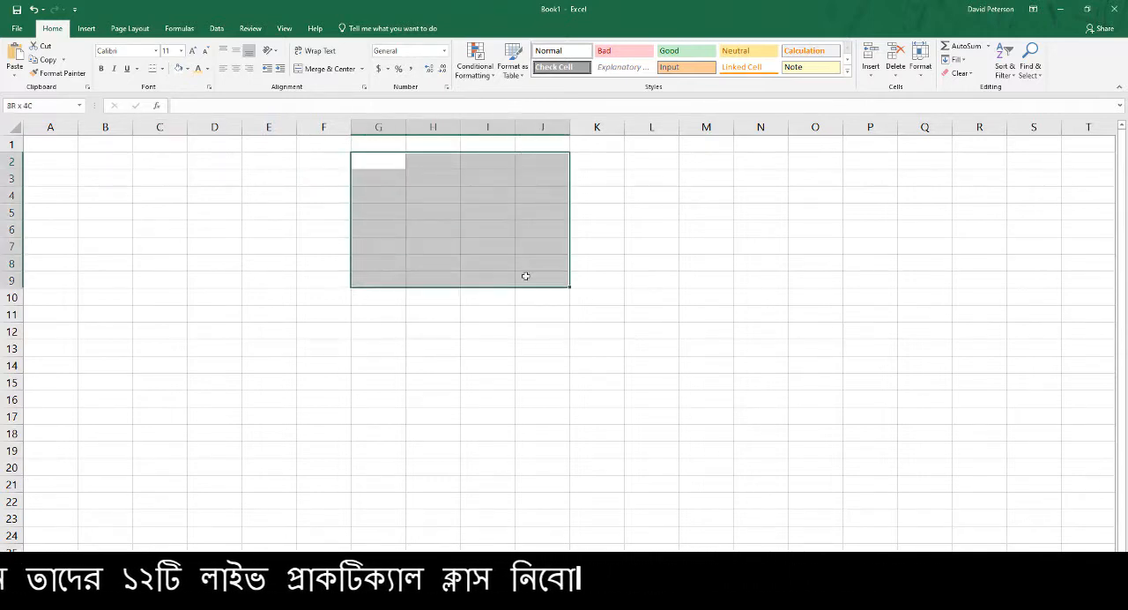
left_click(187, 69)
left_click(214, 124)
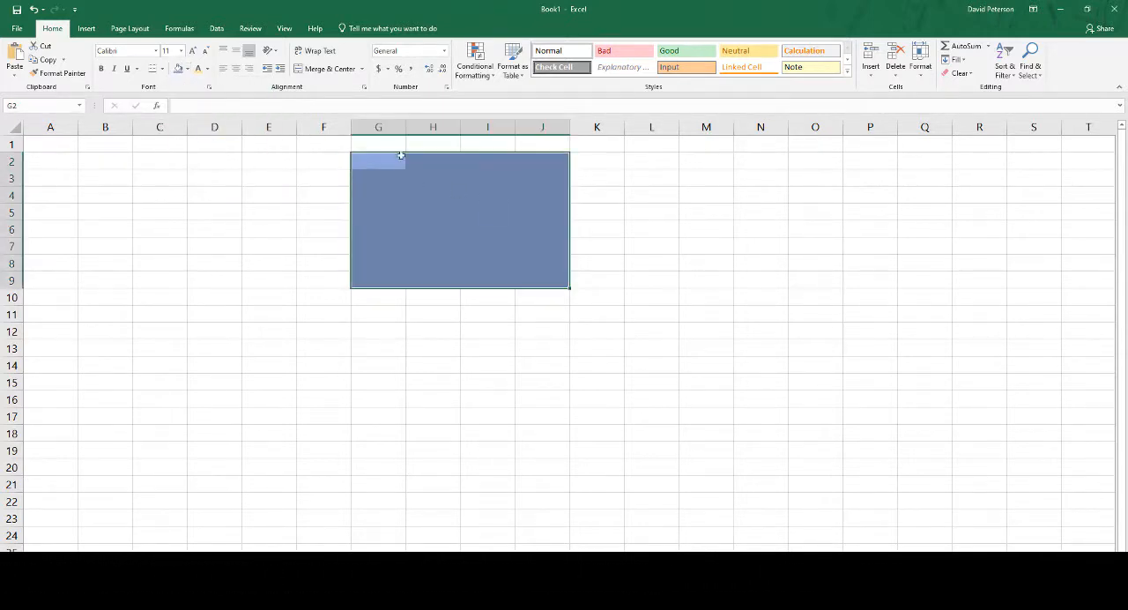
Fill cells E13:L13 with yellow and apply the same fill to E14:L14
left_click_drag(255, 347, 663, 345)
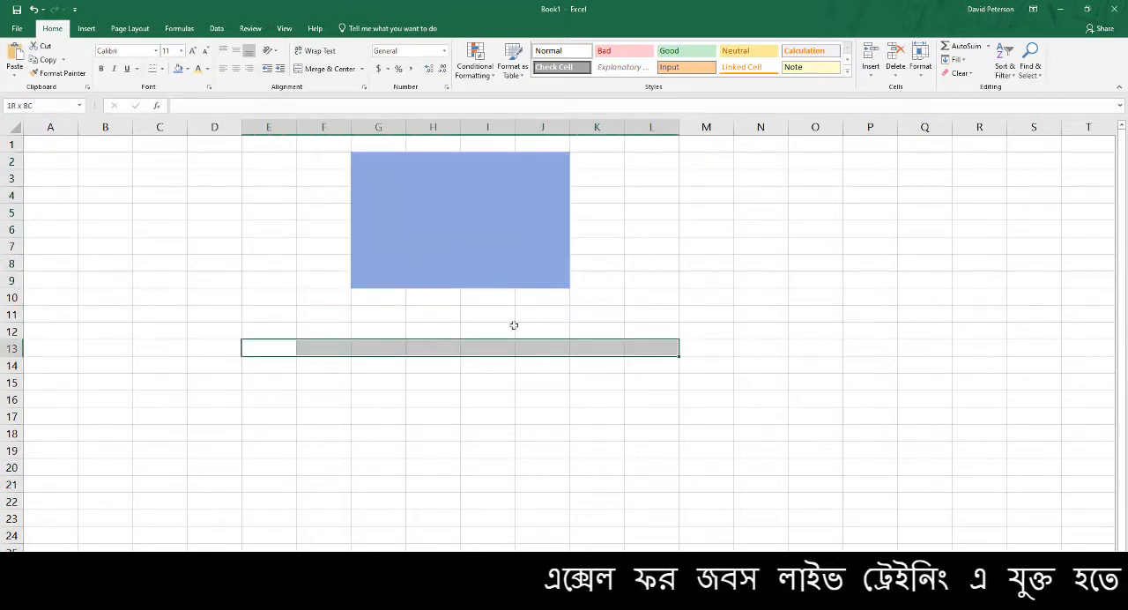
left_click(187, 68)
left_click(207, 161)
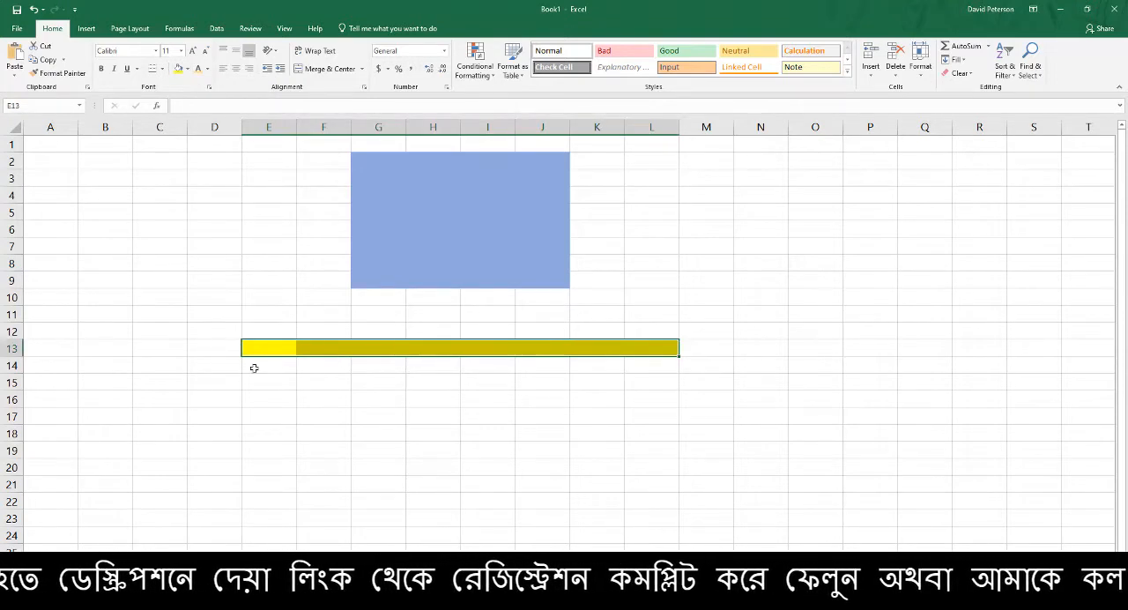
left_click_drag(254, 367, 652, 368)
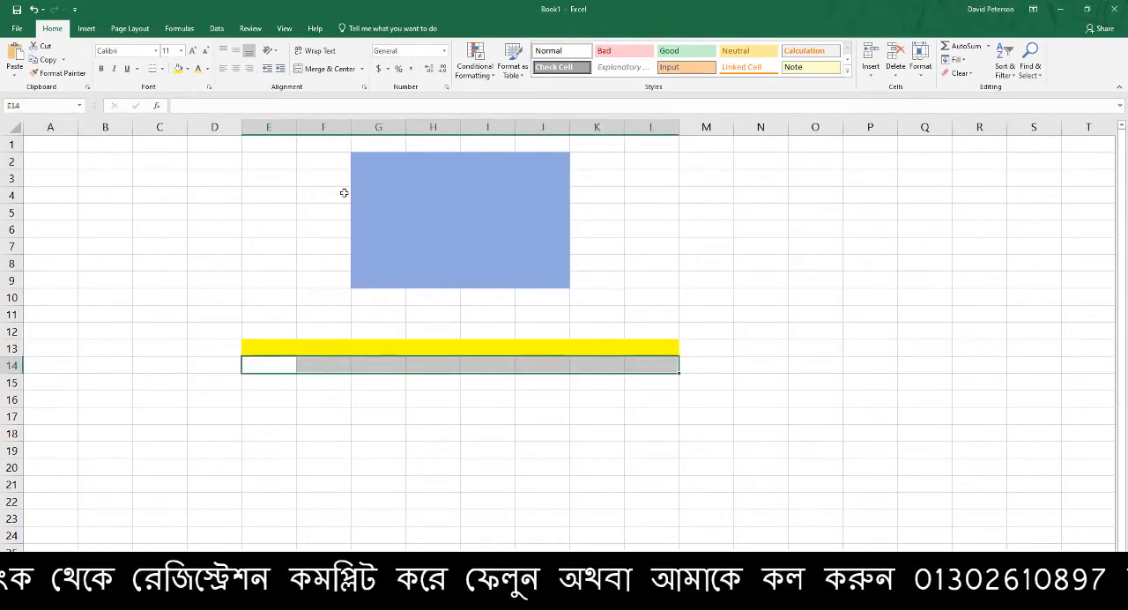
left_click(178, 69)
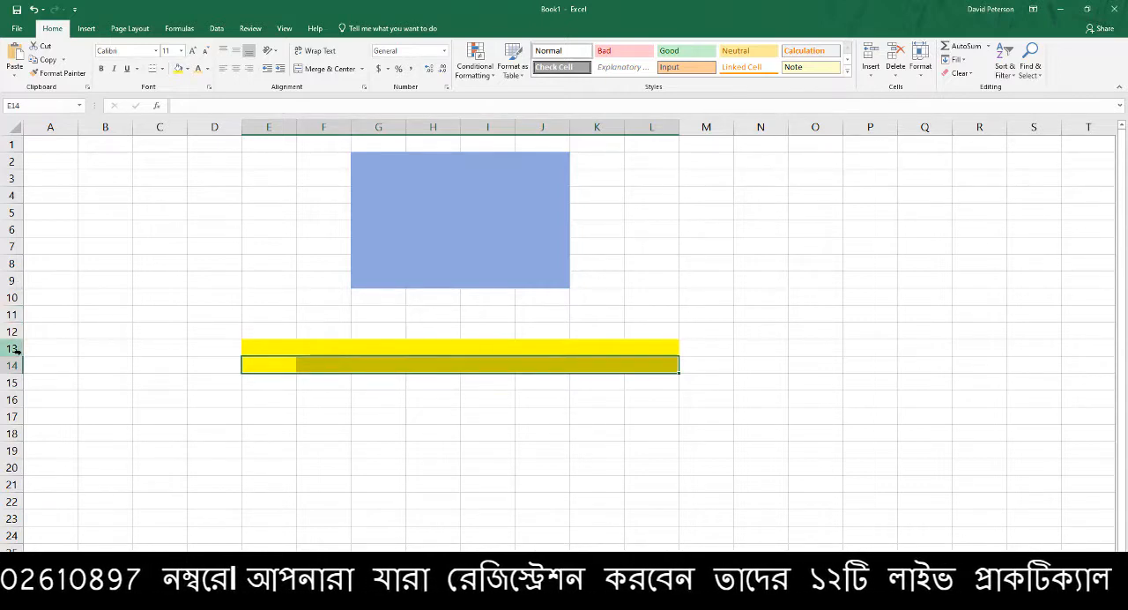
Select the yellow cells of row 13, select the entire row 13, and clear the selection with cell B8
left_click_drag(264, 346, 681, 345)
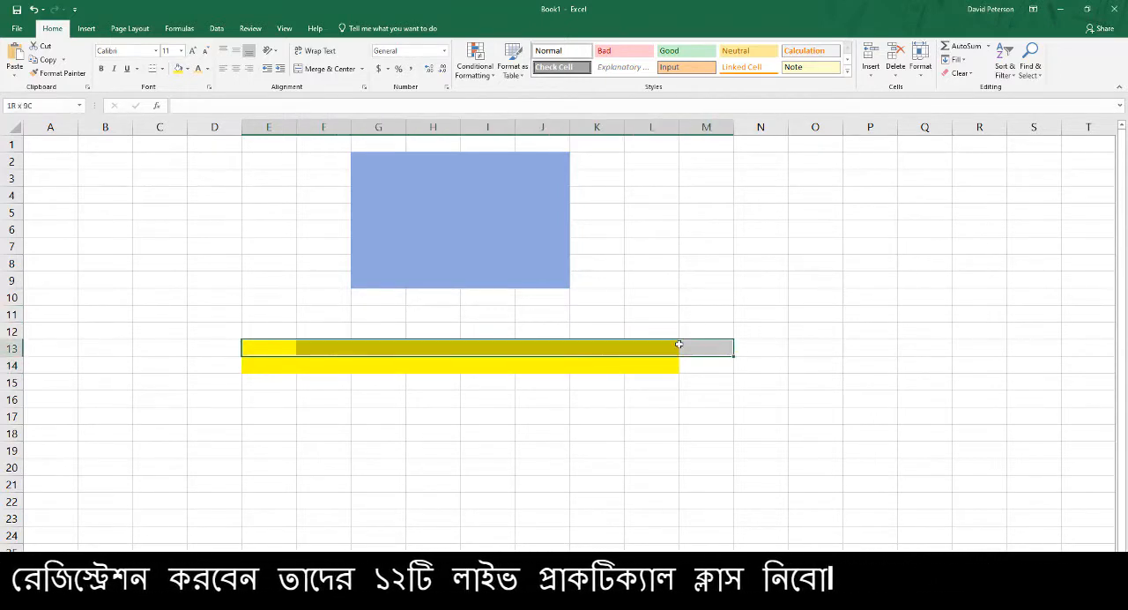
left_click(13, 349)
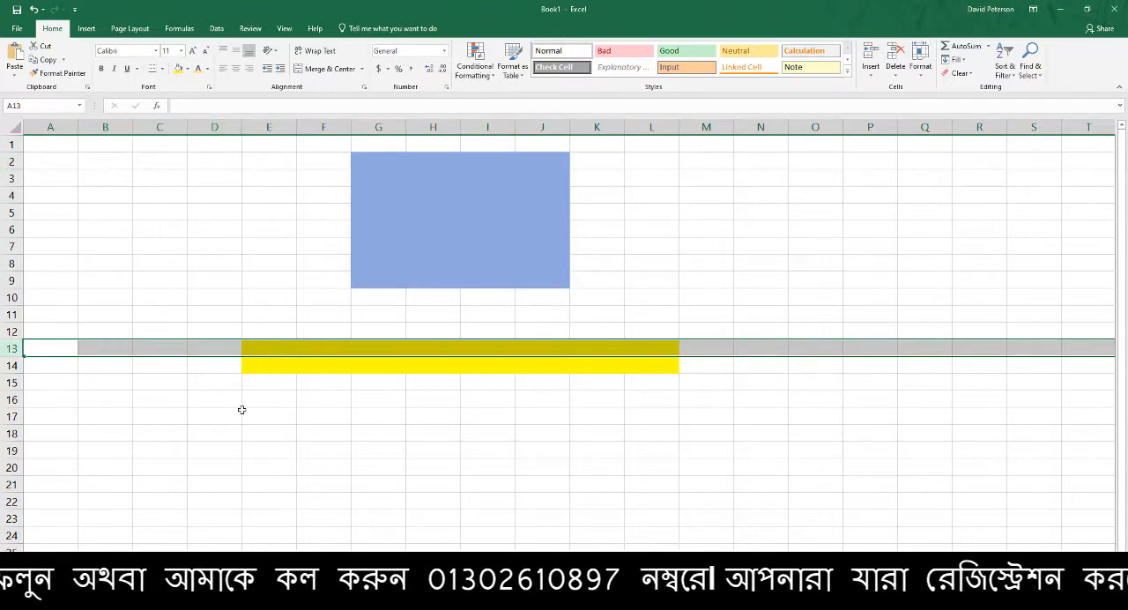
left_click(117, 270)
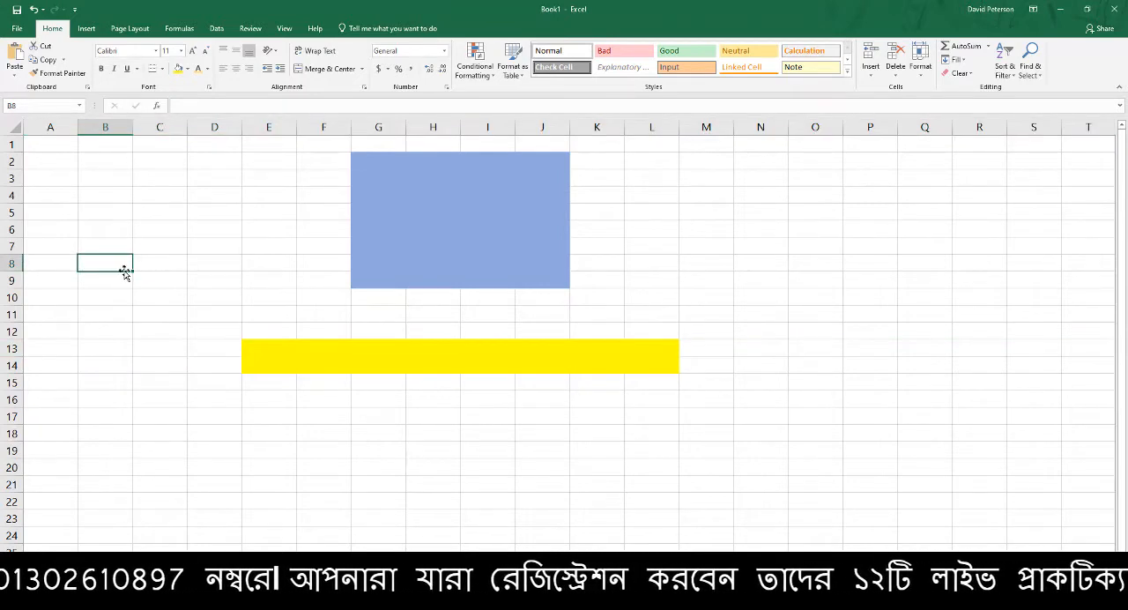
Delete columns E through L, which hold the coloured blocks, and select cell D7
scroll(118, 268, "up", 3, "ctrl")
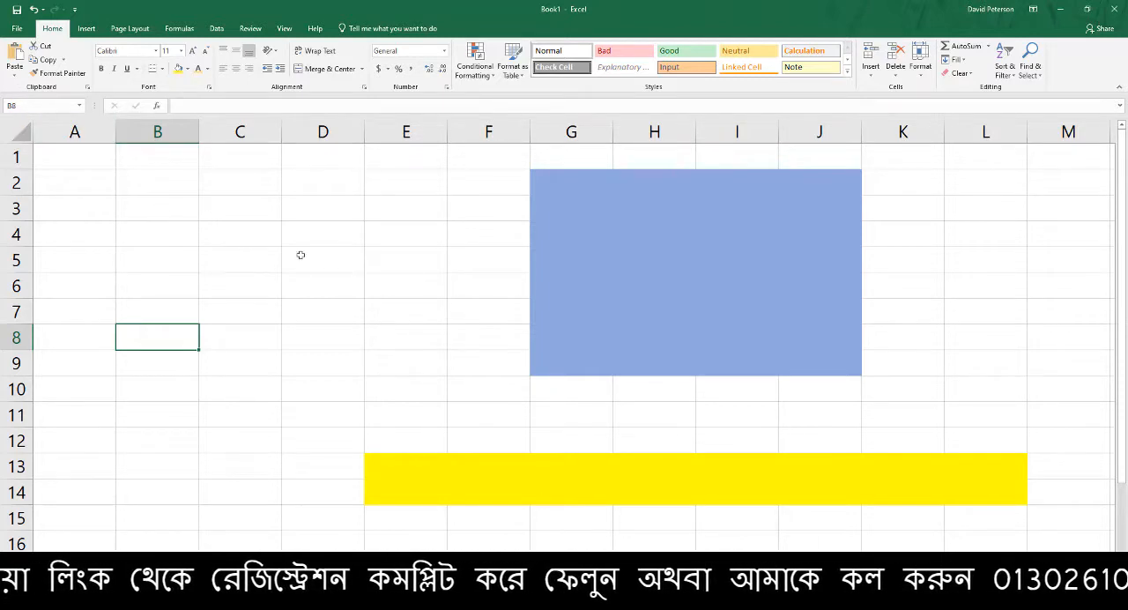
scroll(456, 293, "down", 1)
left_click_drag(348, 130, 856, 171)
right_click(862, 132)
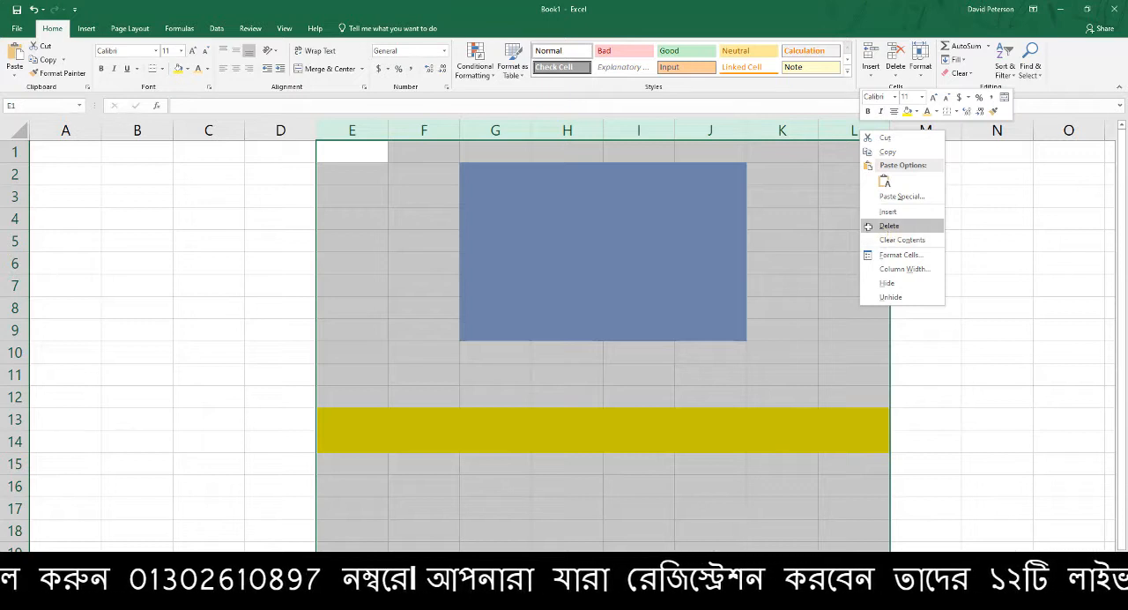
left_click(889, 226)
left_click(307, 290)
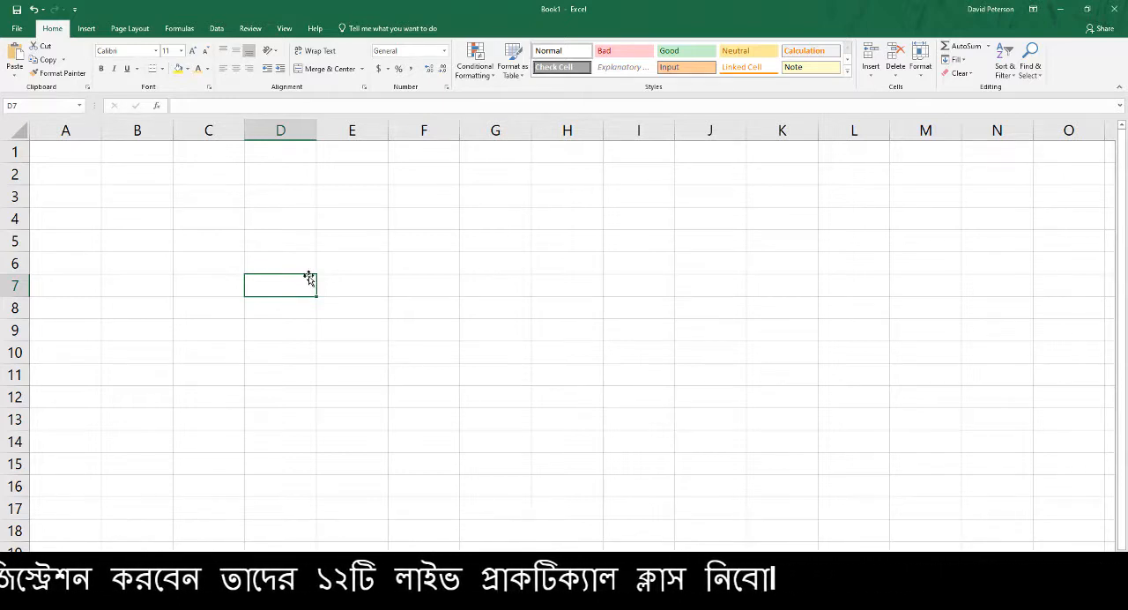
Select cell E7 and switch to the Google Meet call window
left_click(337, 283)
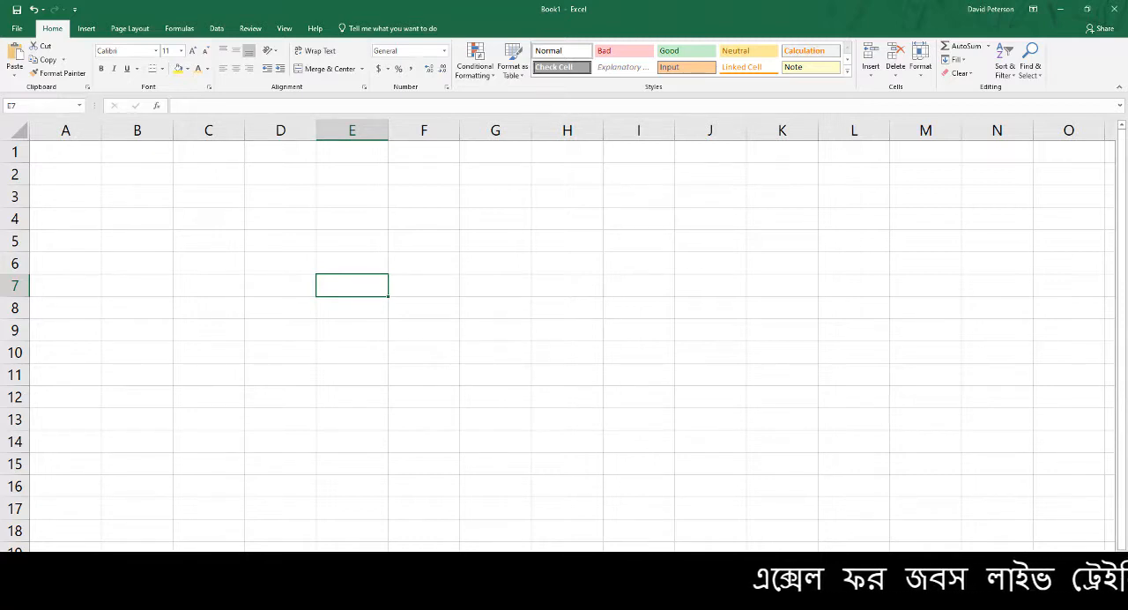
left_click(355, 607)
left_click(290, 569)
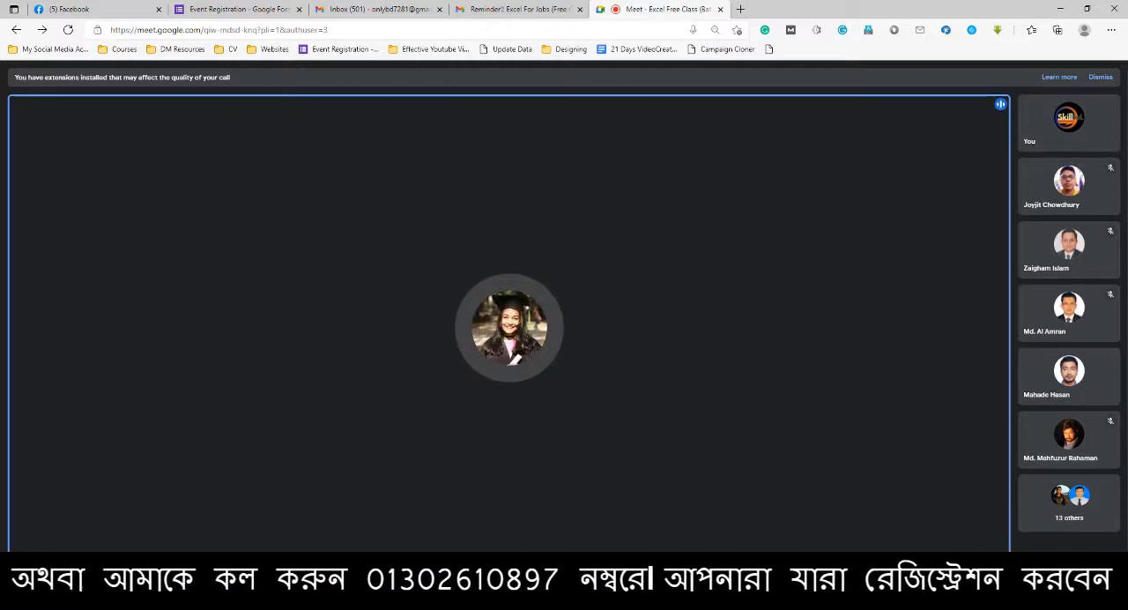
Present the entire screen to everyone in the Google Meet call and return to the Excel workbook
left_click(595, 590)
left_click(572, 590)
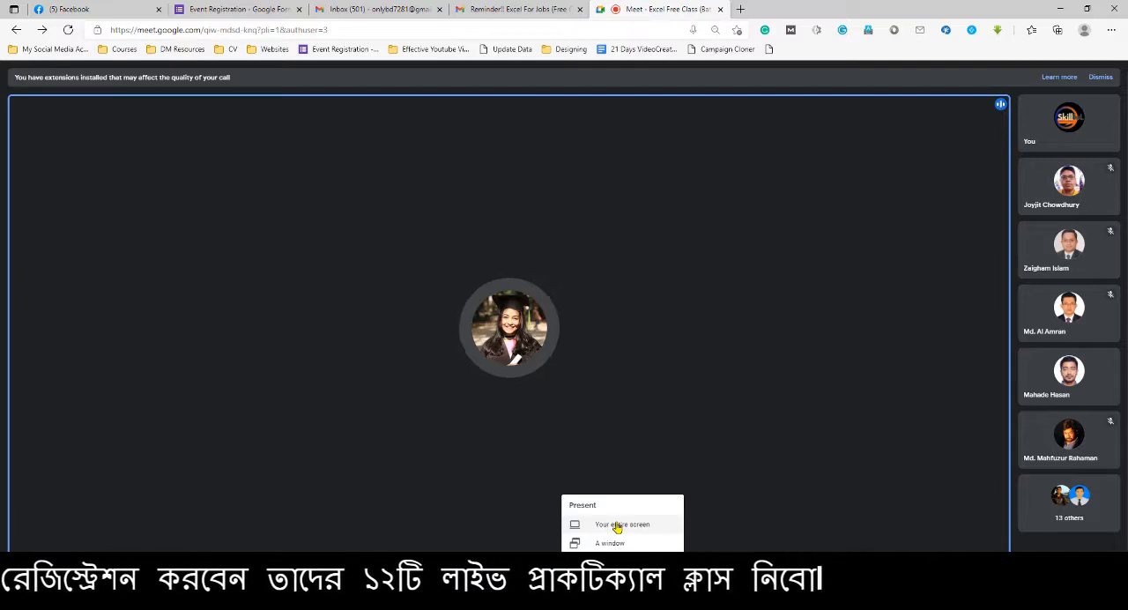
left_click(617, 528)
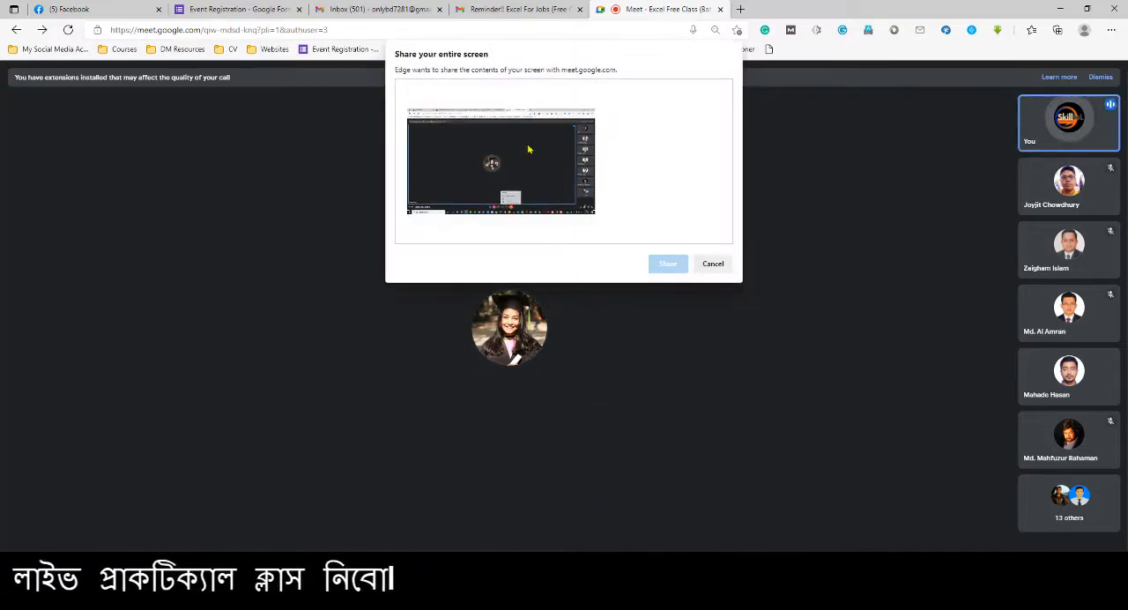
left_click(529, 150)
left_click(668, 265)
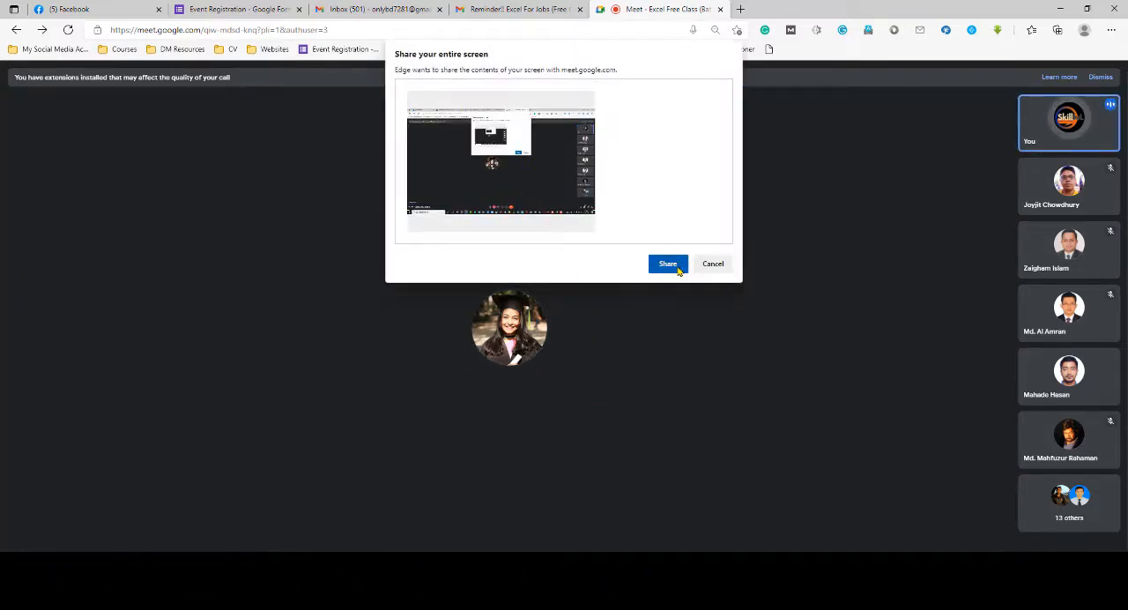
left_click(1061, 9)
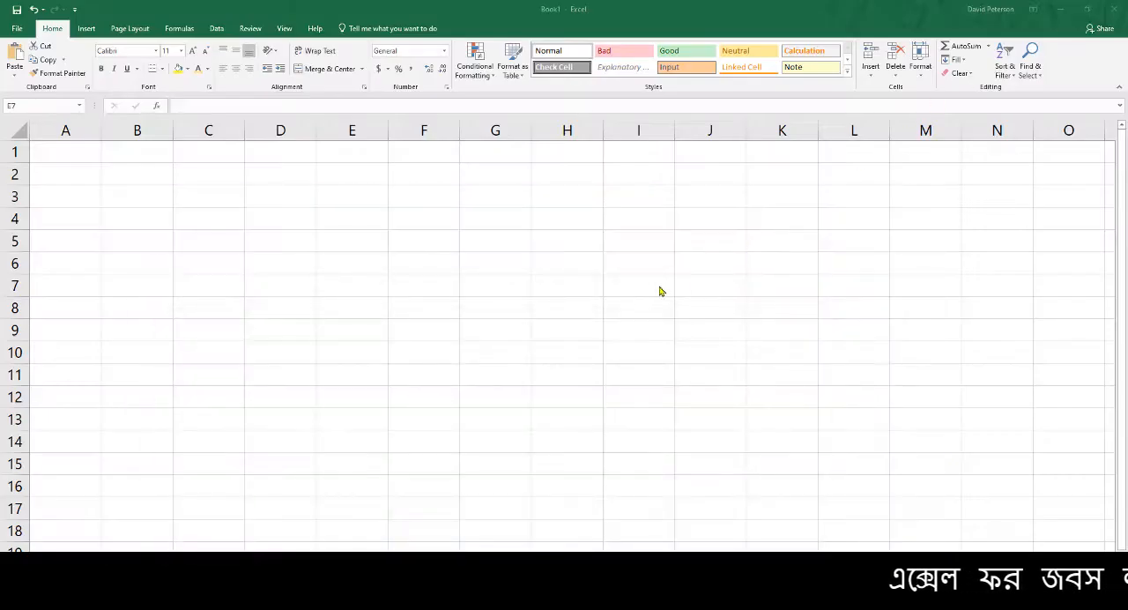
Select cells G6, D5 and F5 one after another in the blank worksheet
left_click(480, 253)
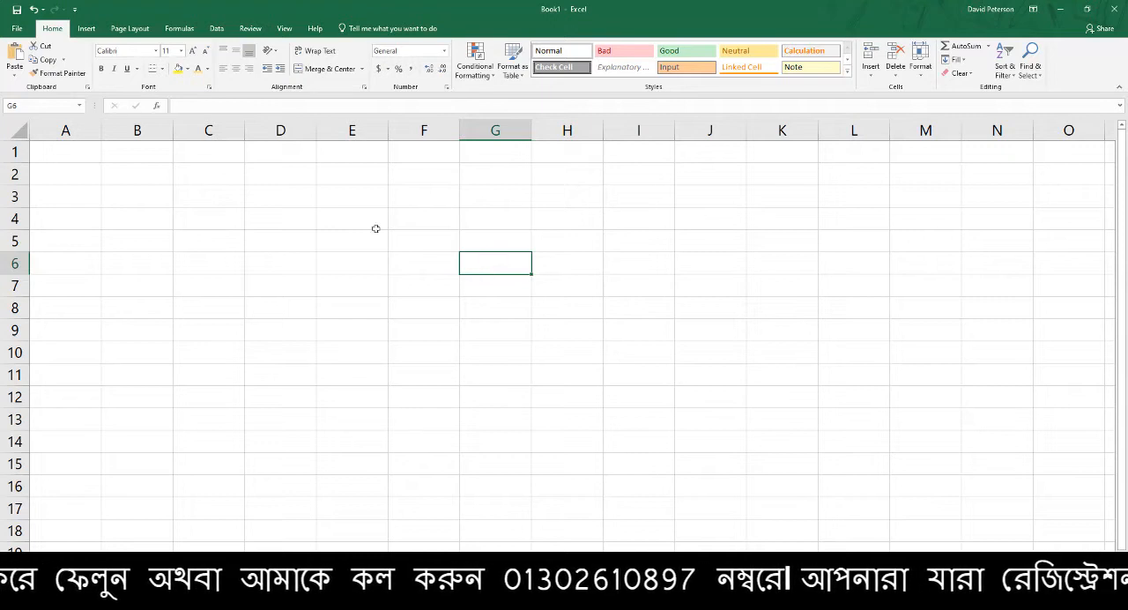
left_click(279, 246)
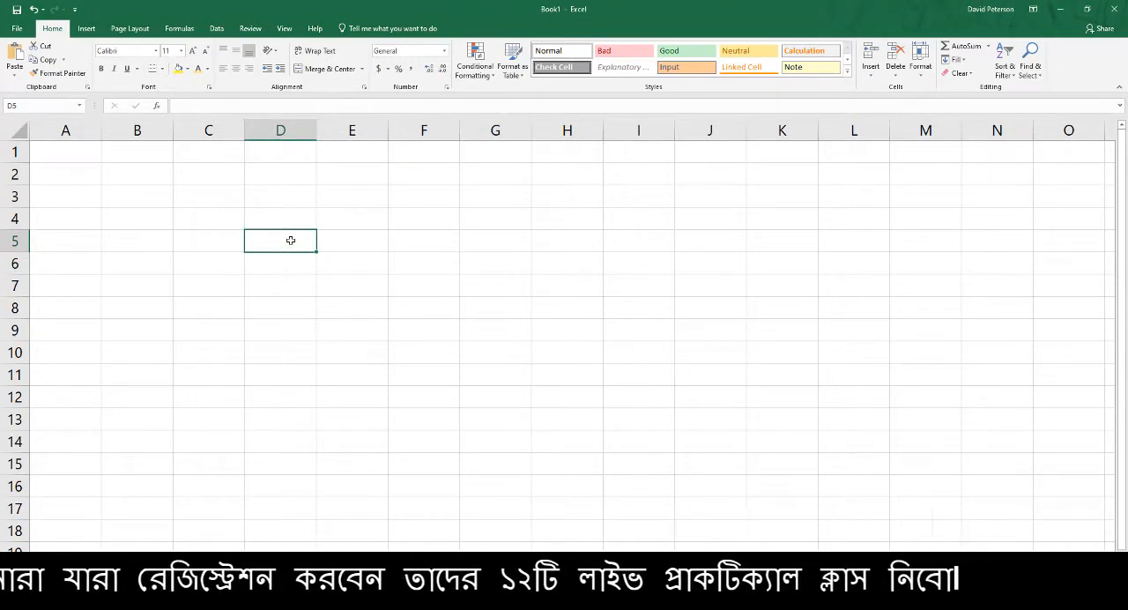
left_click(449, 238)
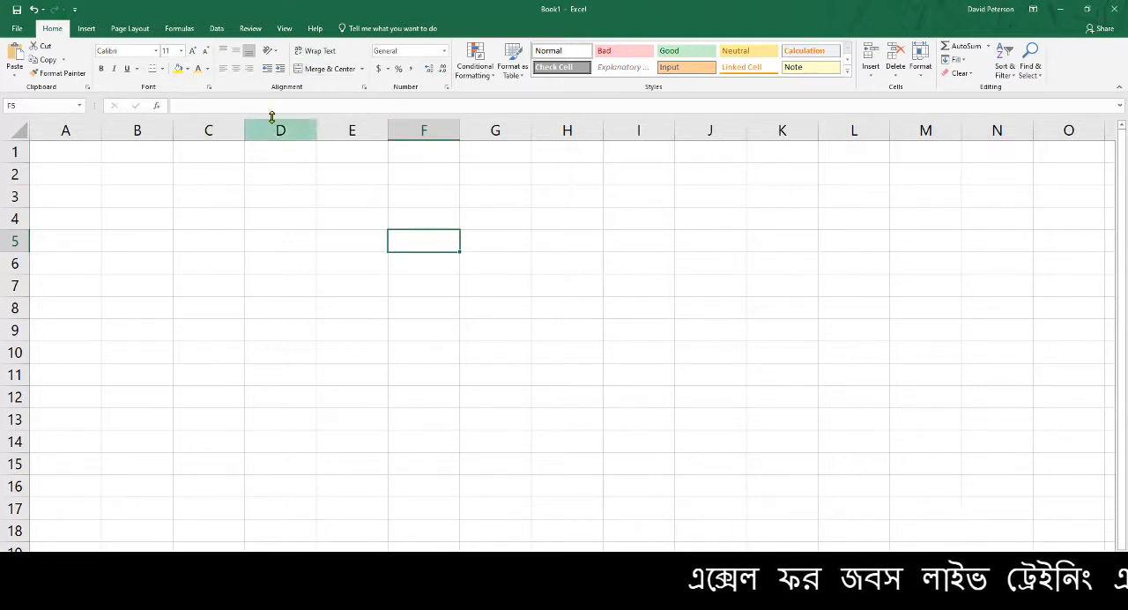
Switch to the Google Meet call, admit the waiting participant and return to the Excel workbook
left_click(353, 598)
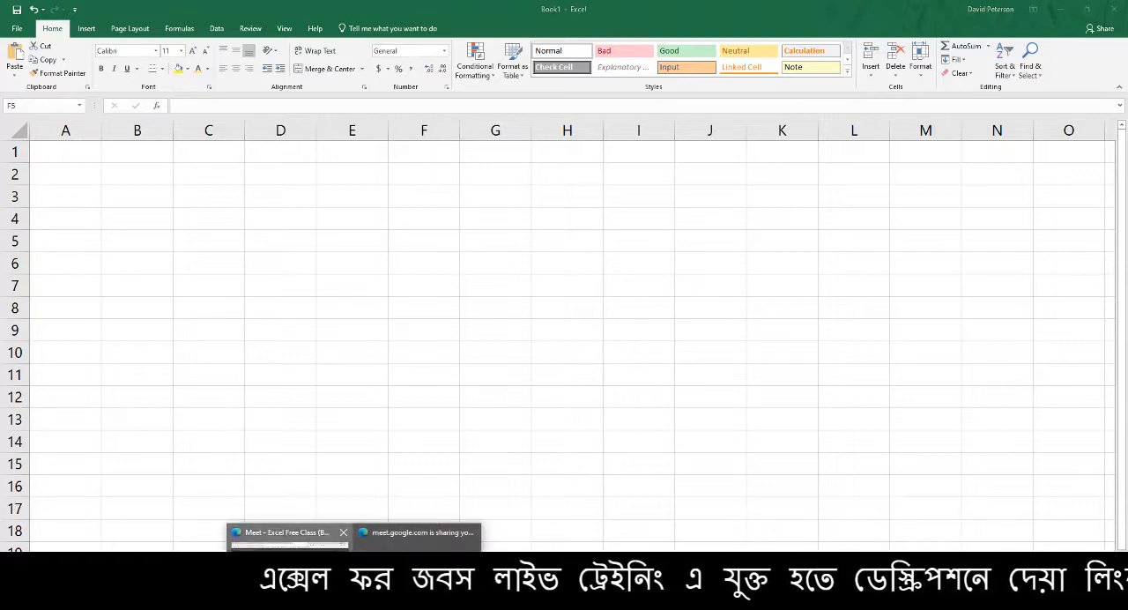
left_click(304, 560)
left_click(658, 119)
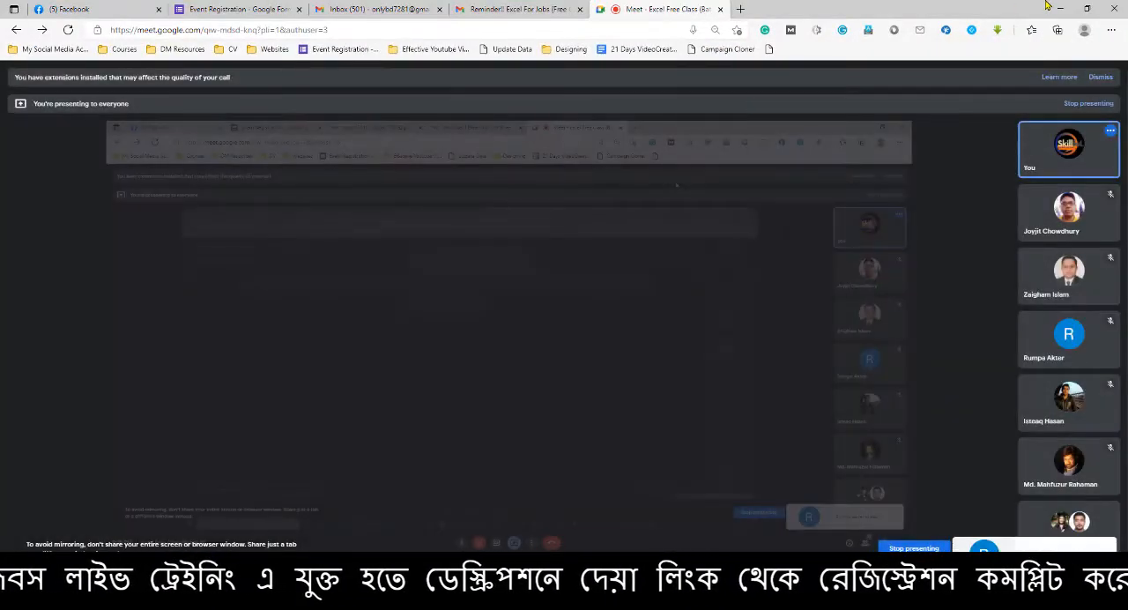
key("alt+Tab")
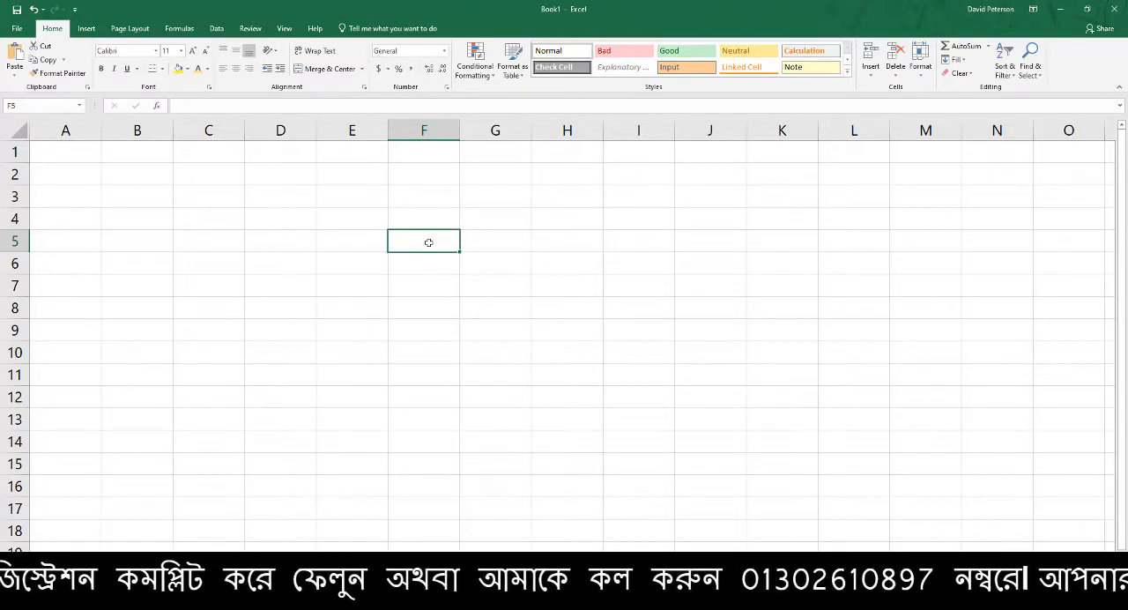
Enter a person's first name in cell F5 and reselect that cell
type("Rajib")
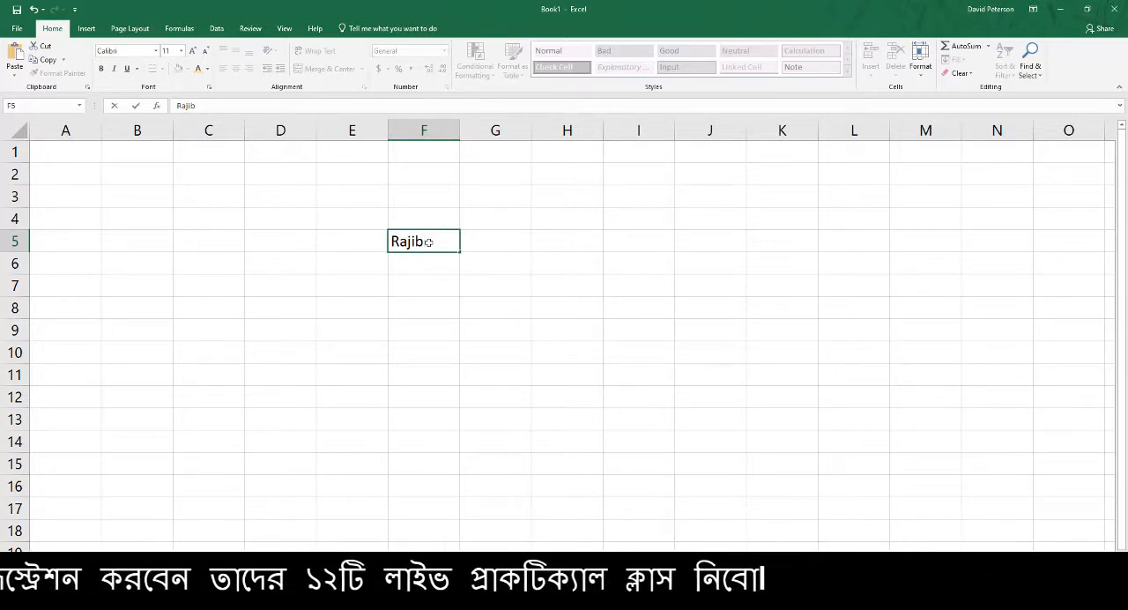
double_click(432, 243)
left_click(473, 265)
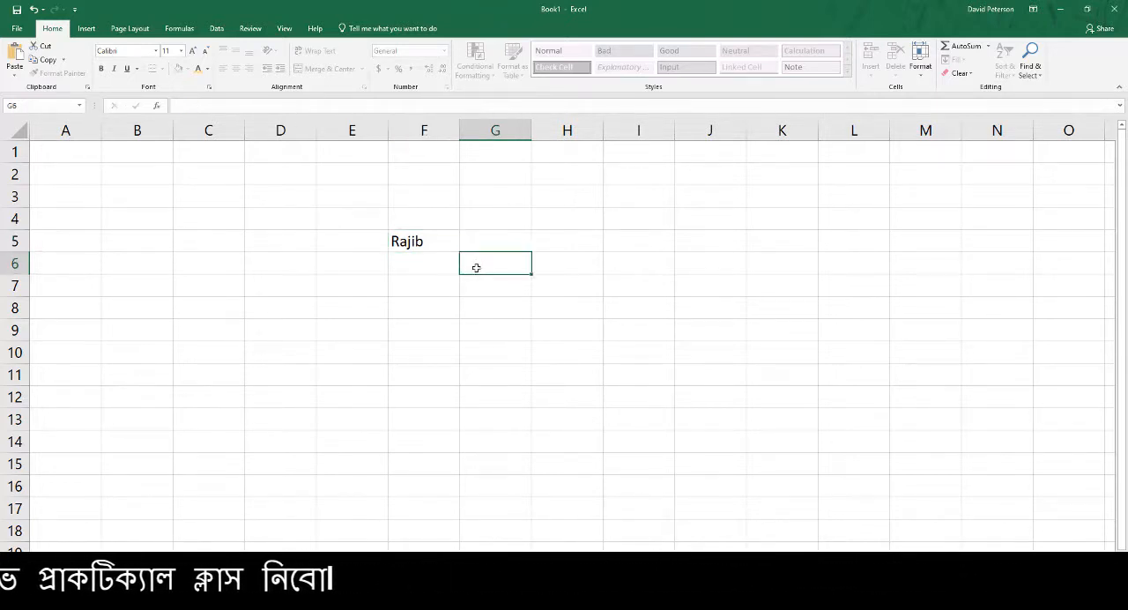
scroll(491, 292, "up", 1, "ctrl")
left_click(500, 263)
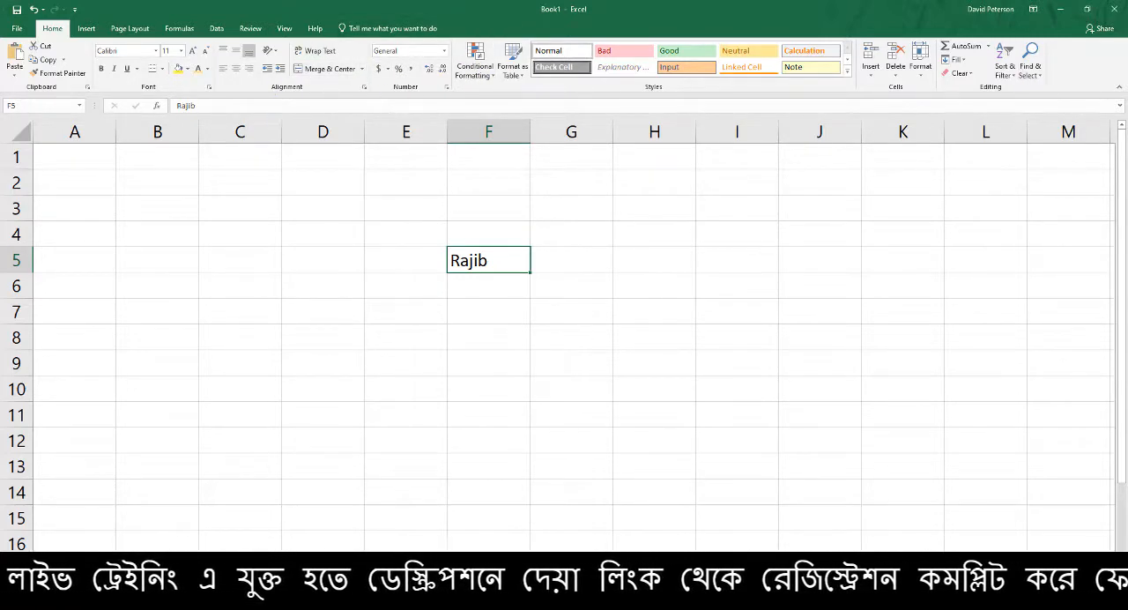
Switch to Google Meet, admit the next person asking to join, and go back to Excel
left_click(354, 598)
left_click(291, 560)
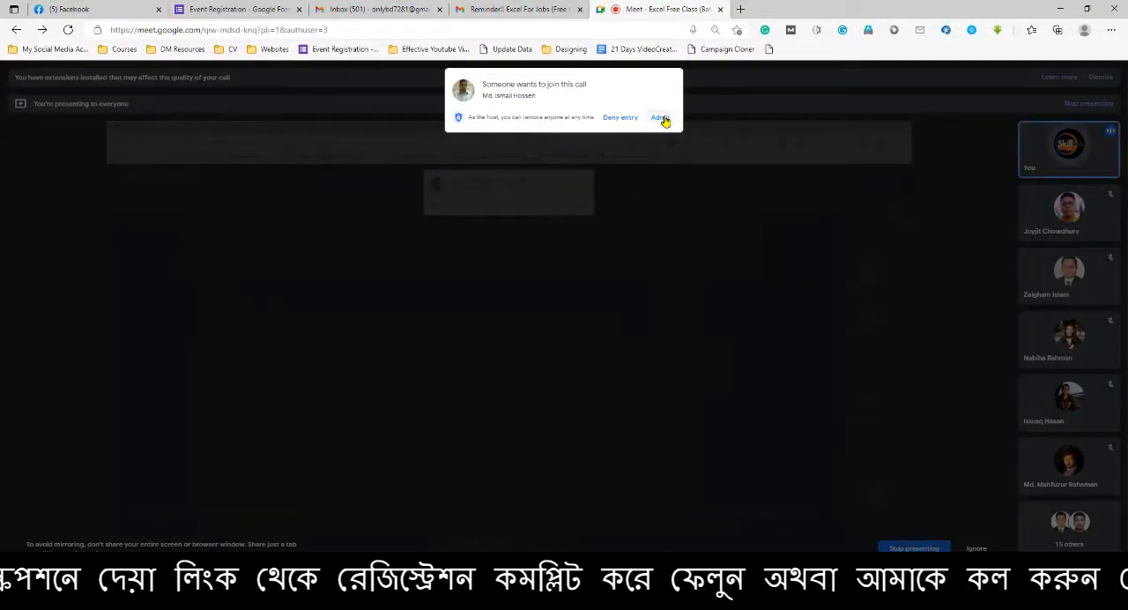
left_click(661, 118)
key("alt+Tab")
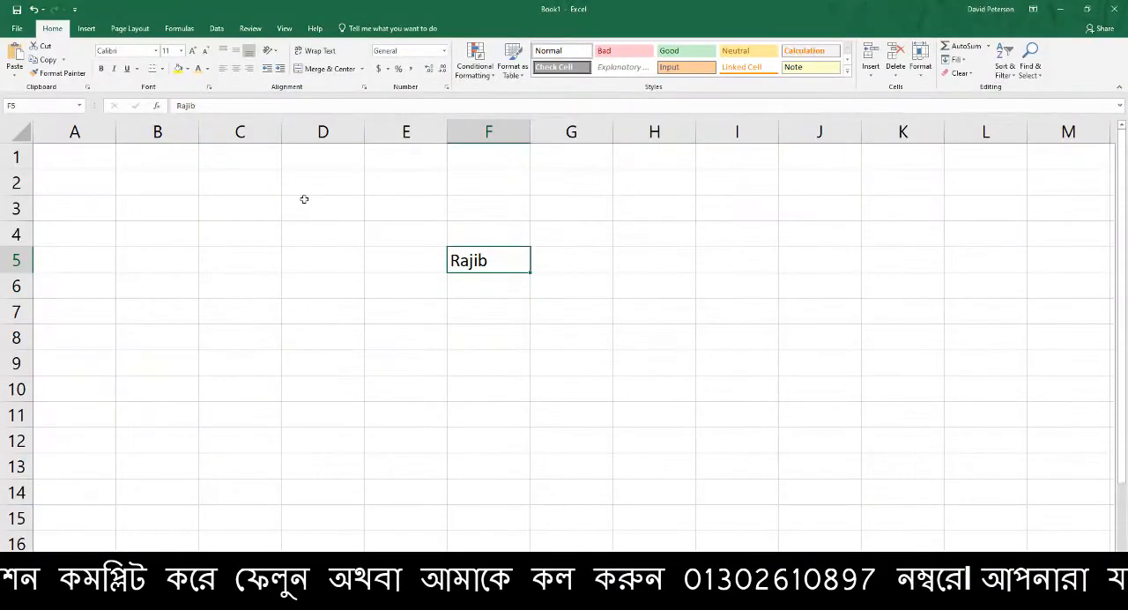
Examine the ribbon commands offered under Insert, Page Layout, Formulas, Data, Review and Home
left_click(81, 32)
left_click(124, 31)
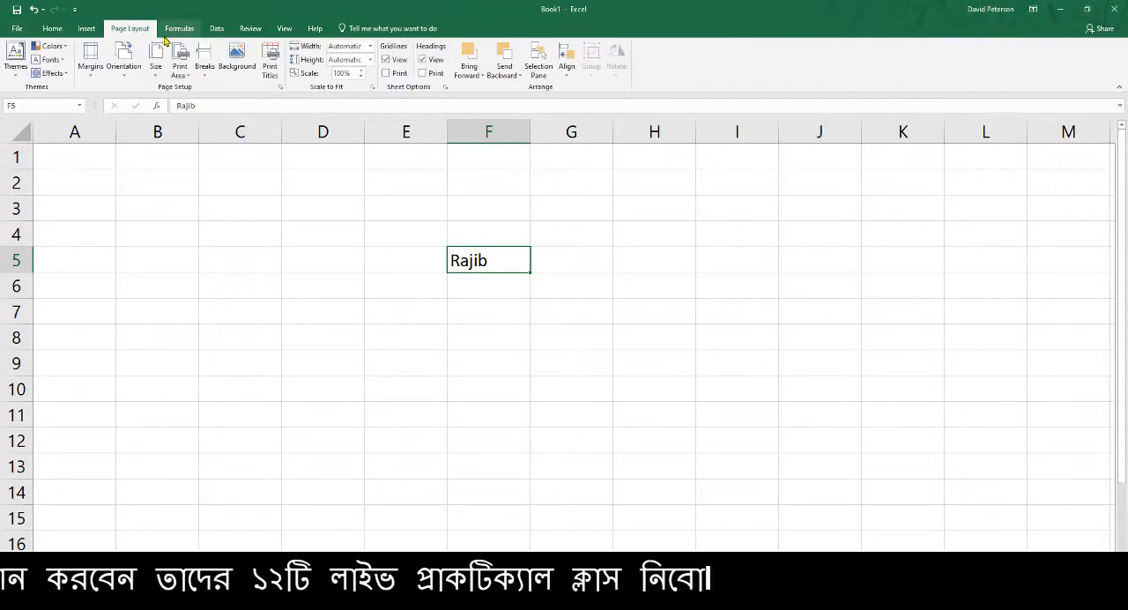
left_click(171, 34)
left_click(217, 35)
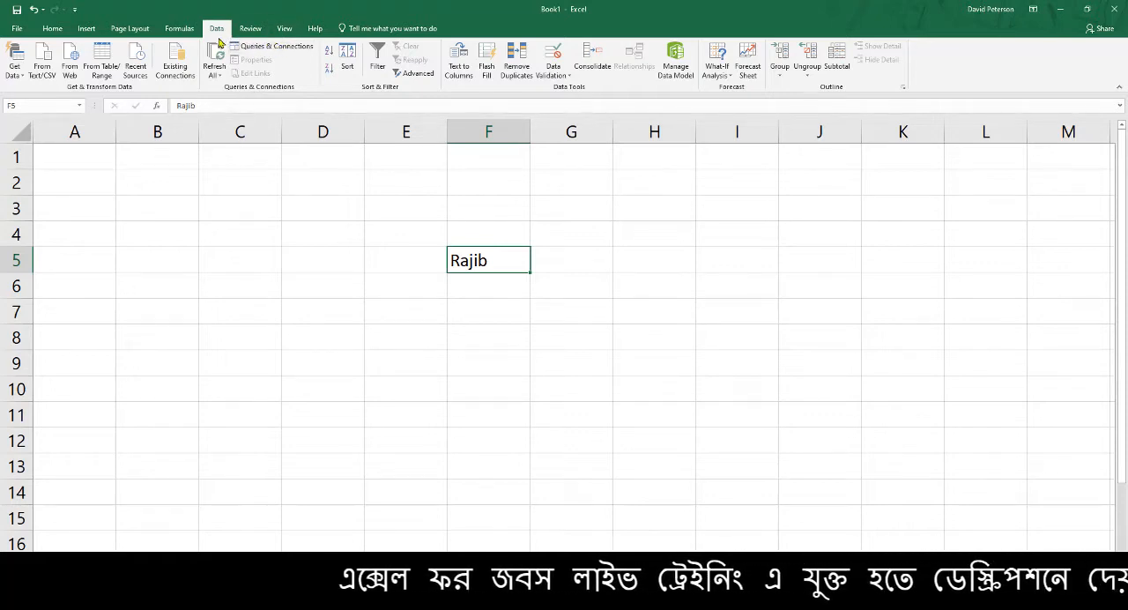
left_click(248, 30)
left_click(212, 29)
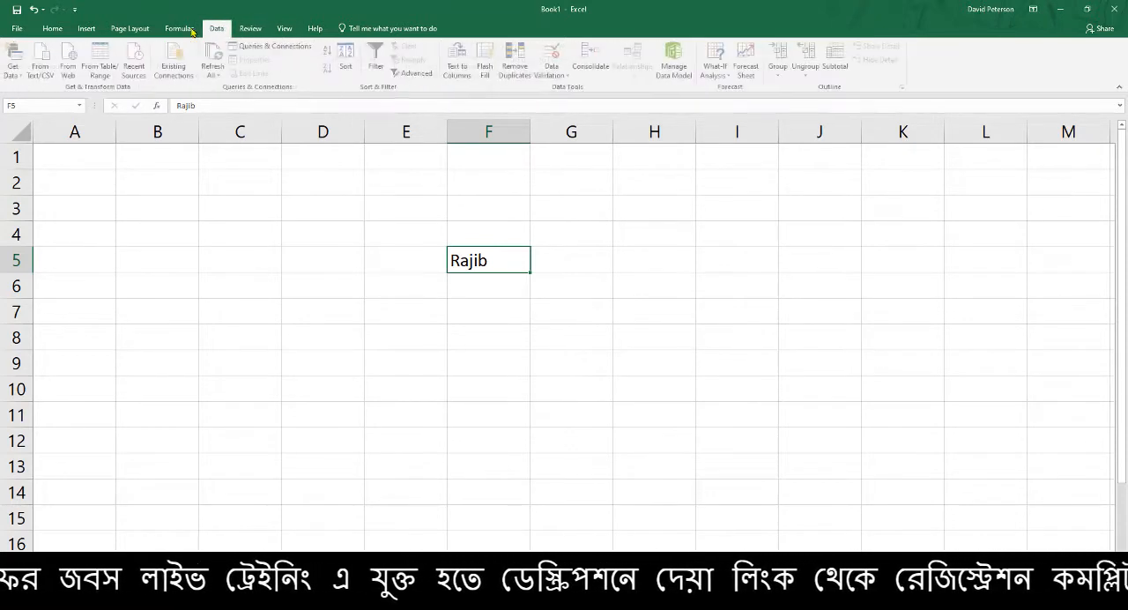
left_click(179, 28)
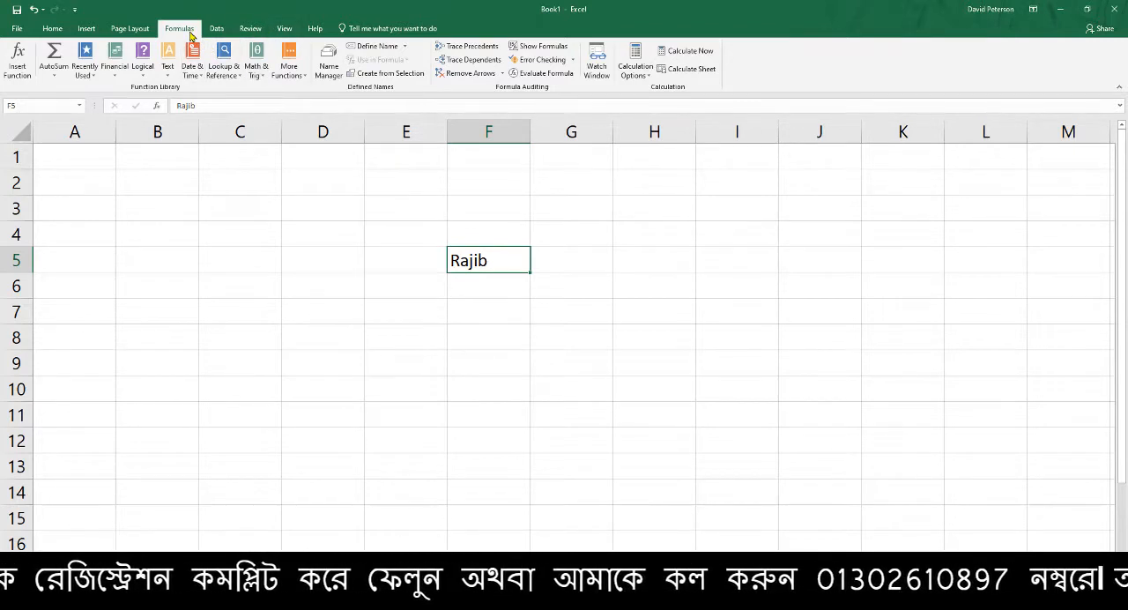
left_click(84, 29)
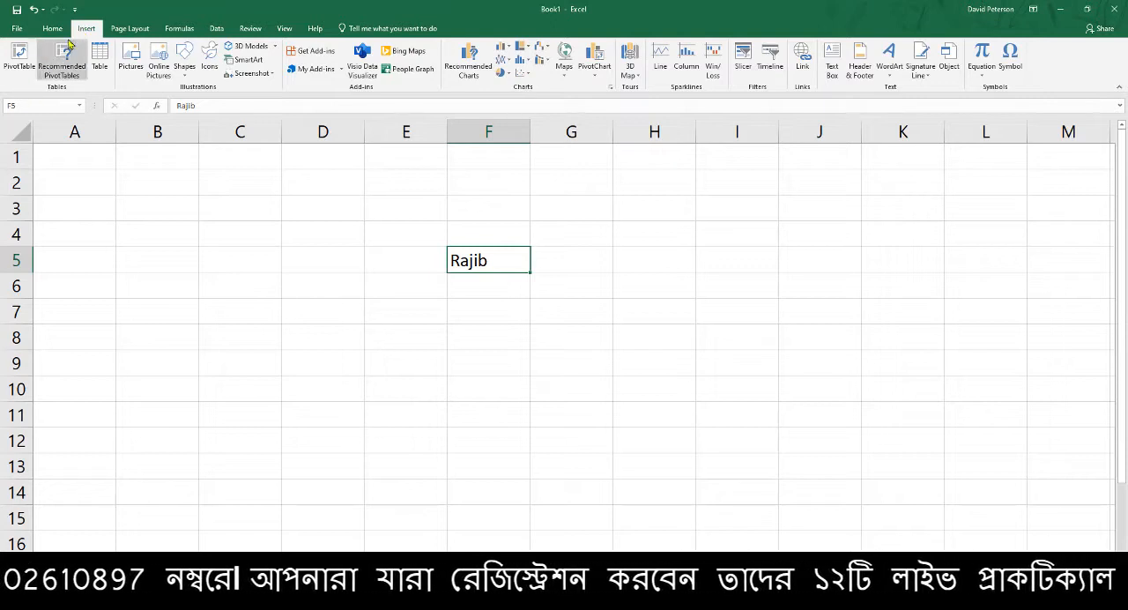
left_click(53, 30)
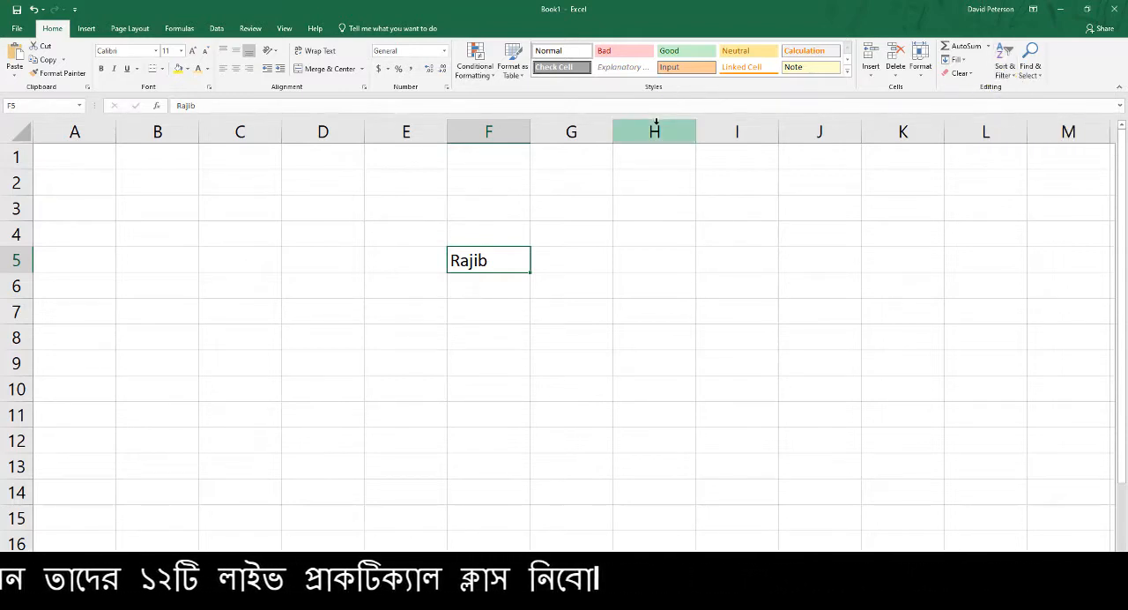
left_click(86, 28)
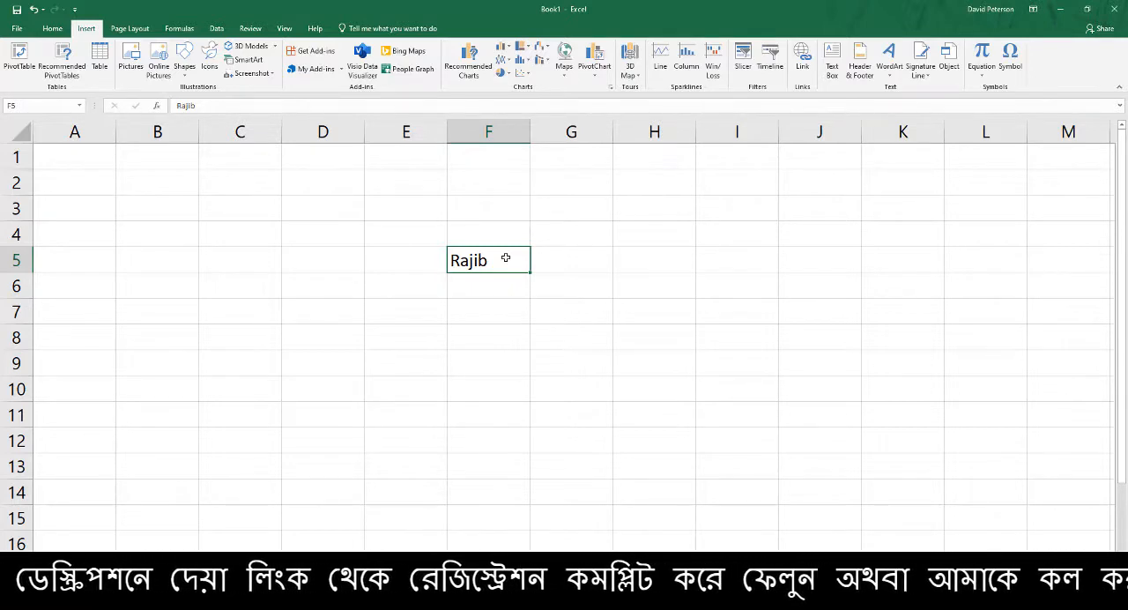
Replace the content of cell F5 with "Skillful Bangladesh"
type("Ski")
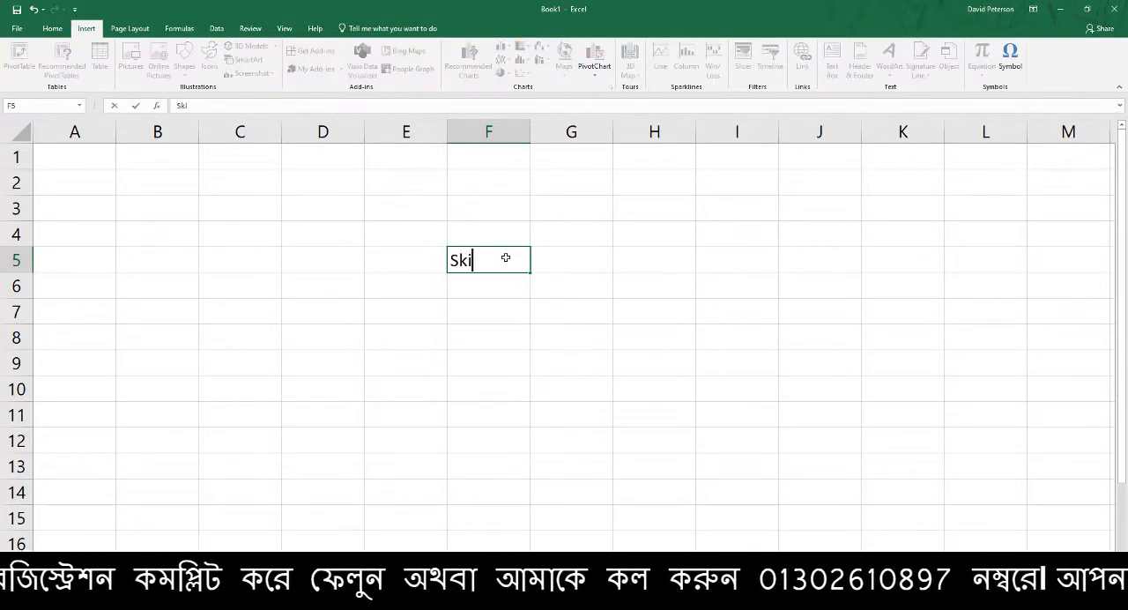
type("llful Bangladesh")
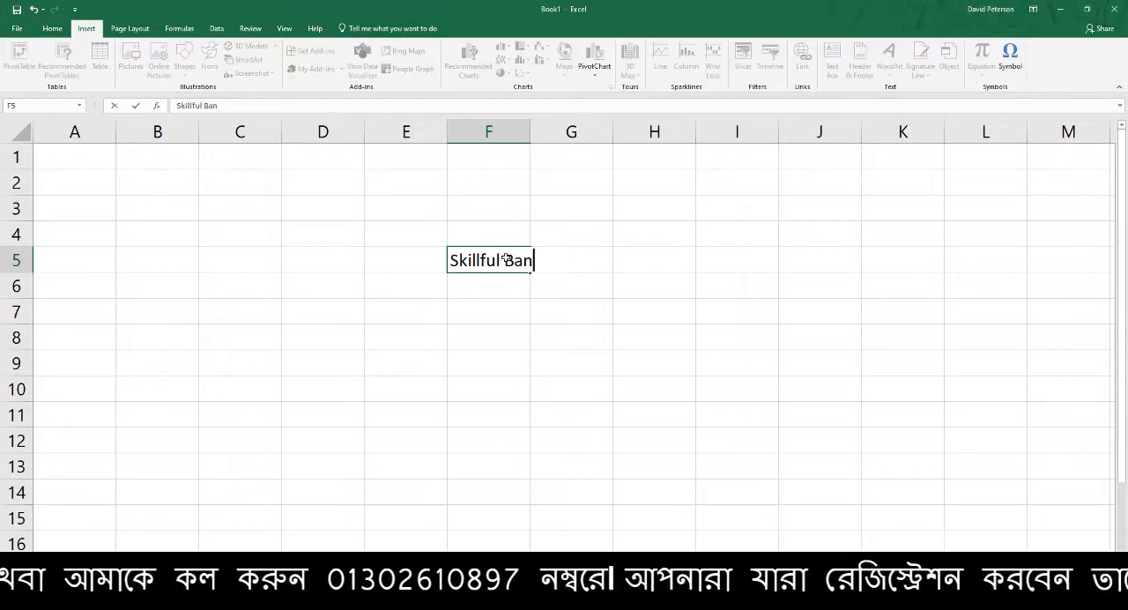
key("Return")
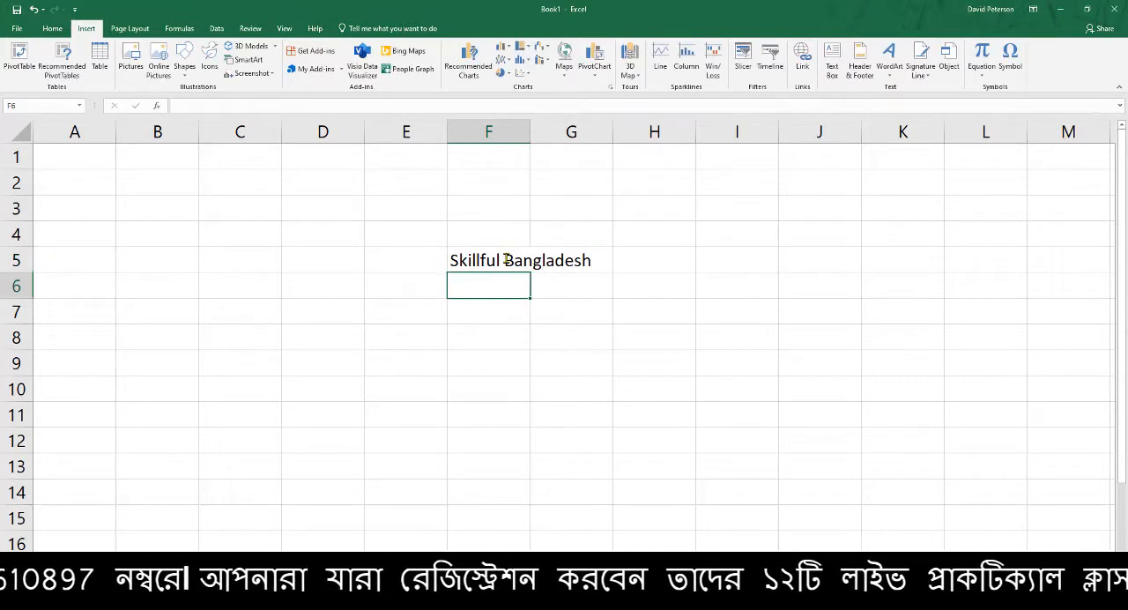
Select cell F5, undo its last text entry and redo it
left_click(519, 266)
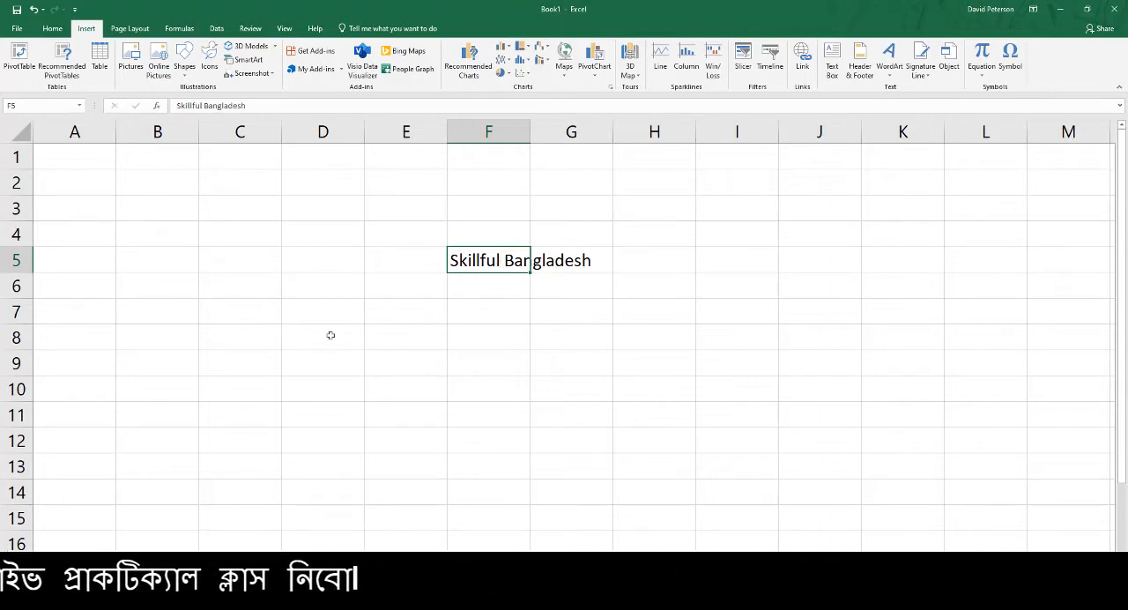
left_click(34, 9)
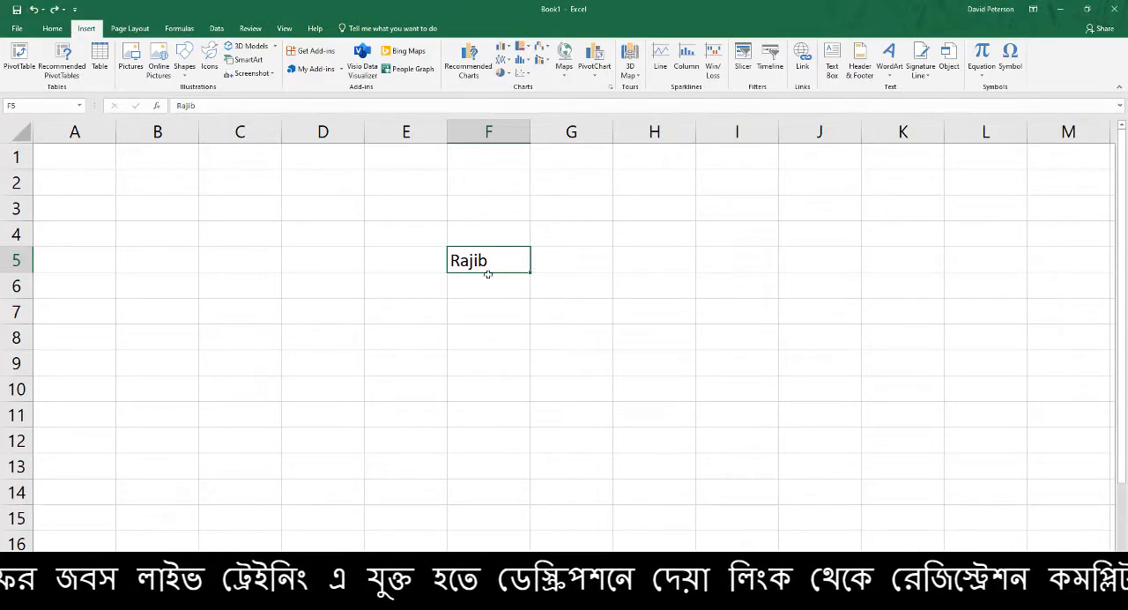
left_click(55, 11)
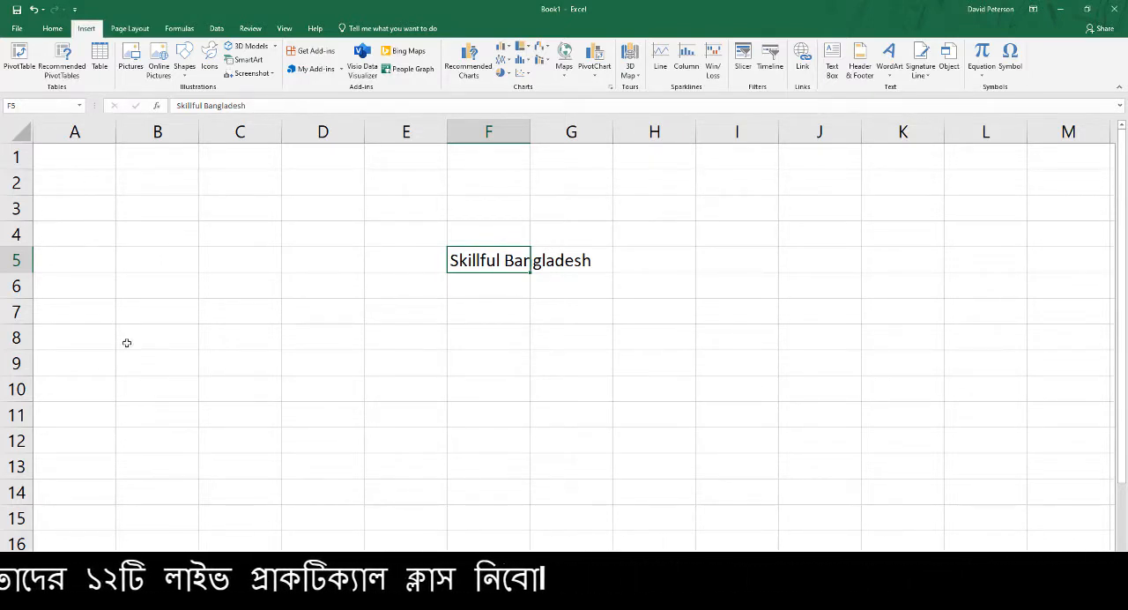
Switch to the Google Meet call, admit the person waiting to join, and minimize the browser to return to Excel
mouse_move(355, 604)
left_click(290, 573)
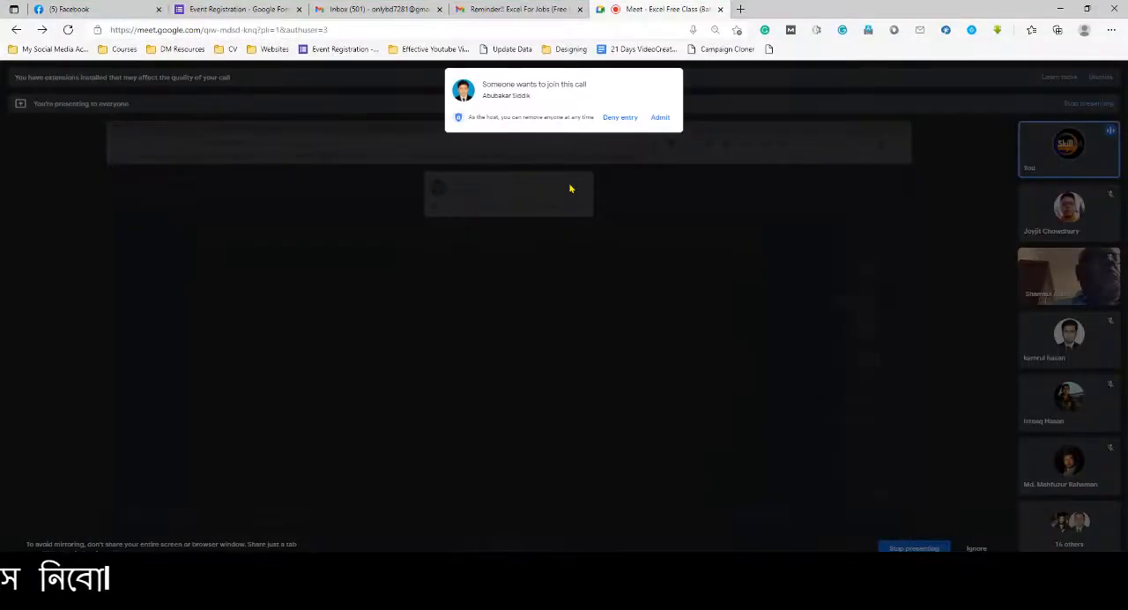
left_click(672, 121)
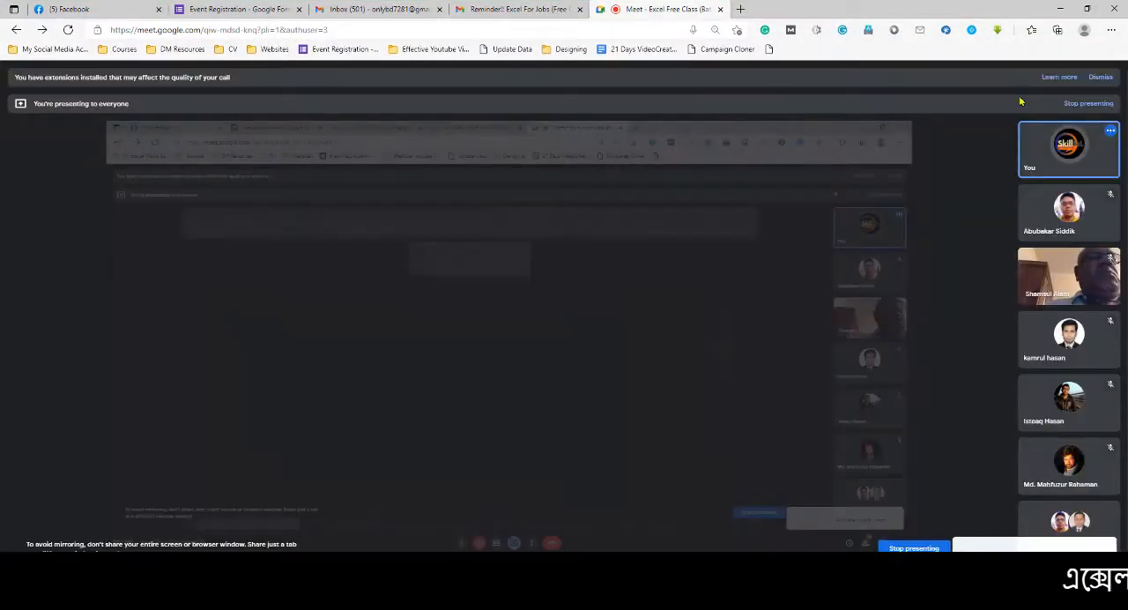
left_click(1060, 8)
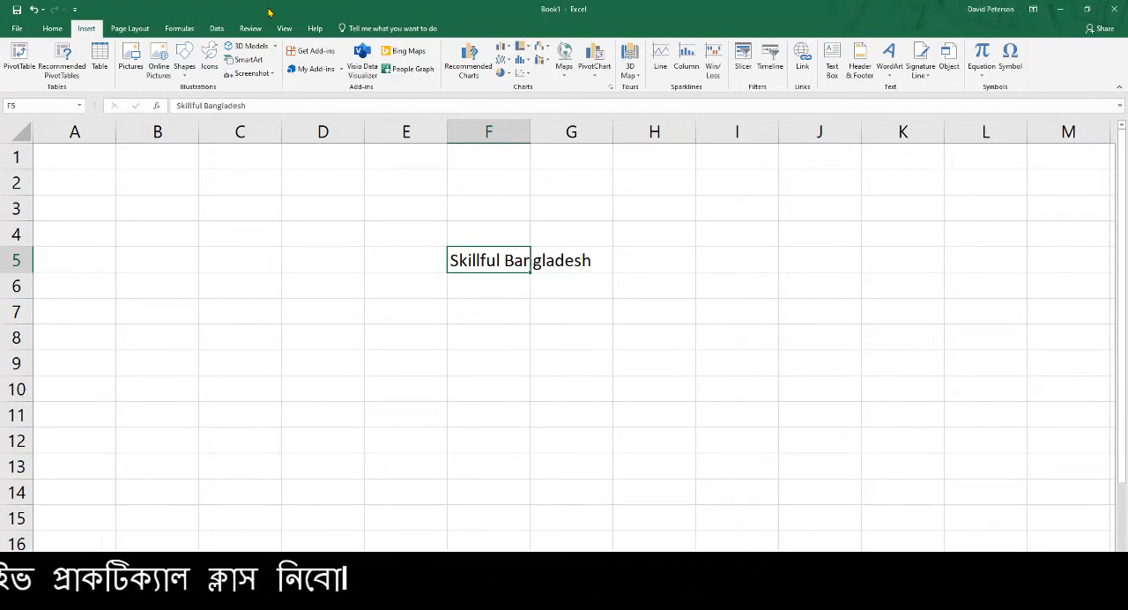
Add Quick Print to the Quick Access Toolbar, and view the sheet's print preview before returning to the worksheet
left_click(76, 12)
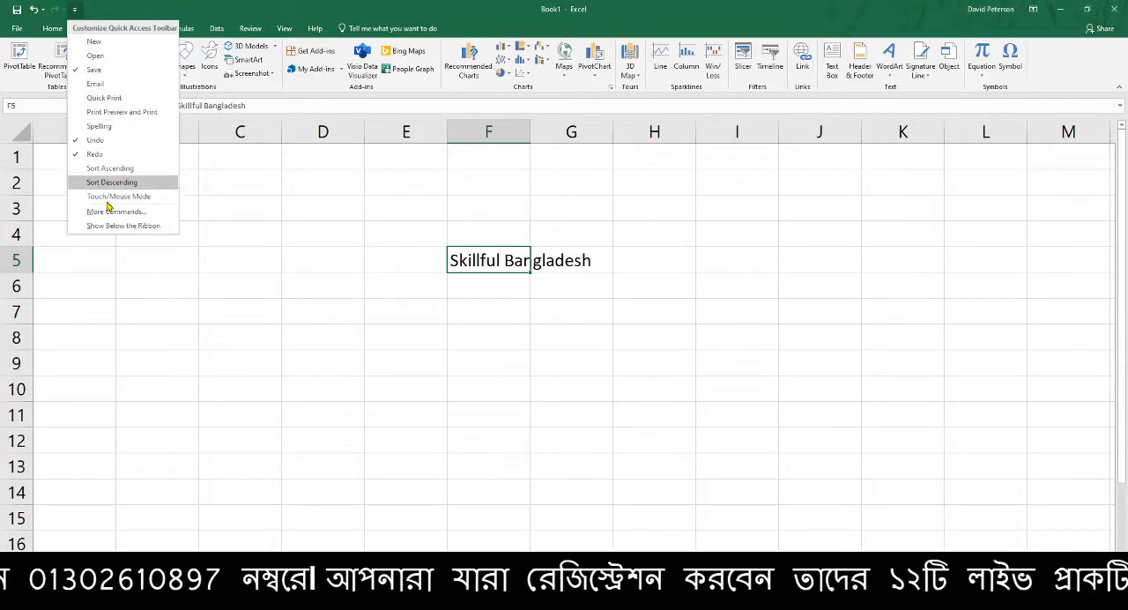
left_click(120, 99)
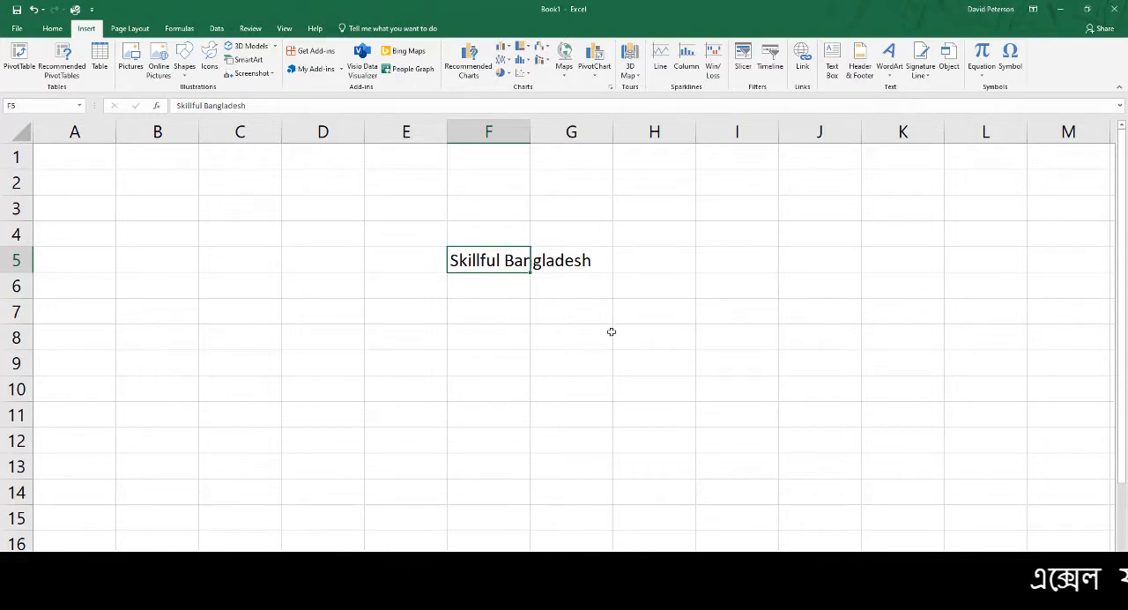
key("ctrl+p")
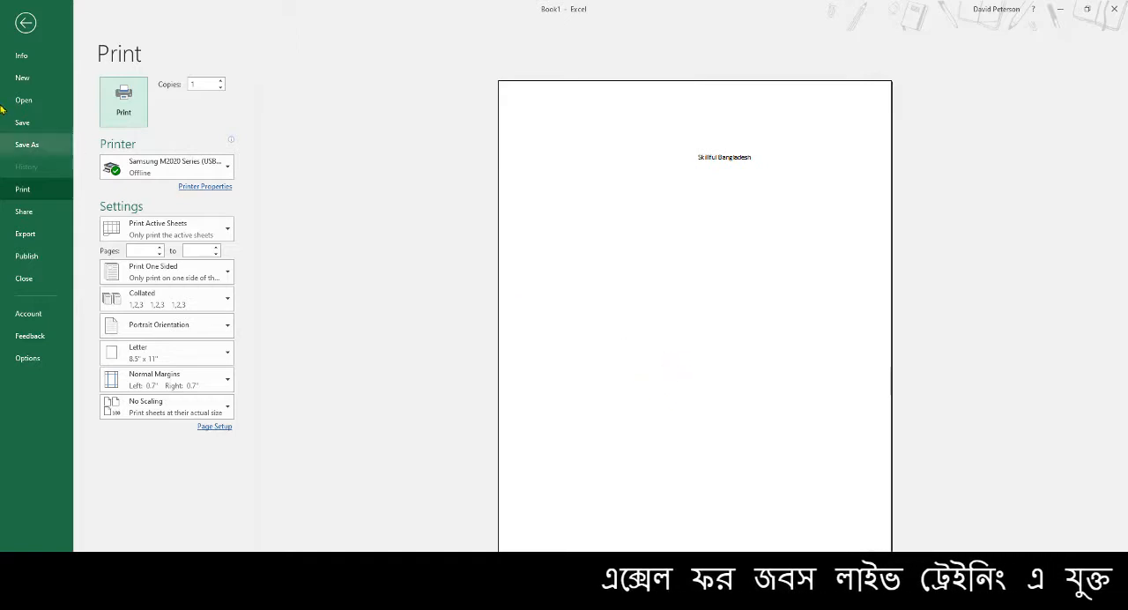
left_click(26, 22)
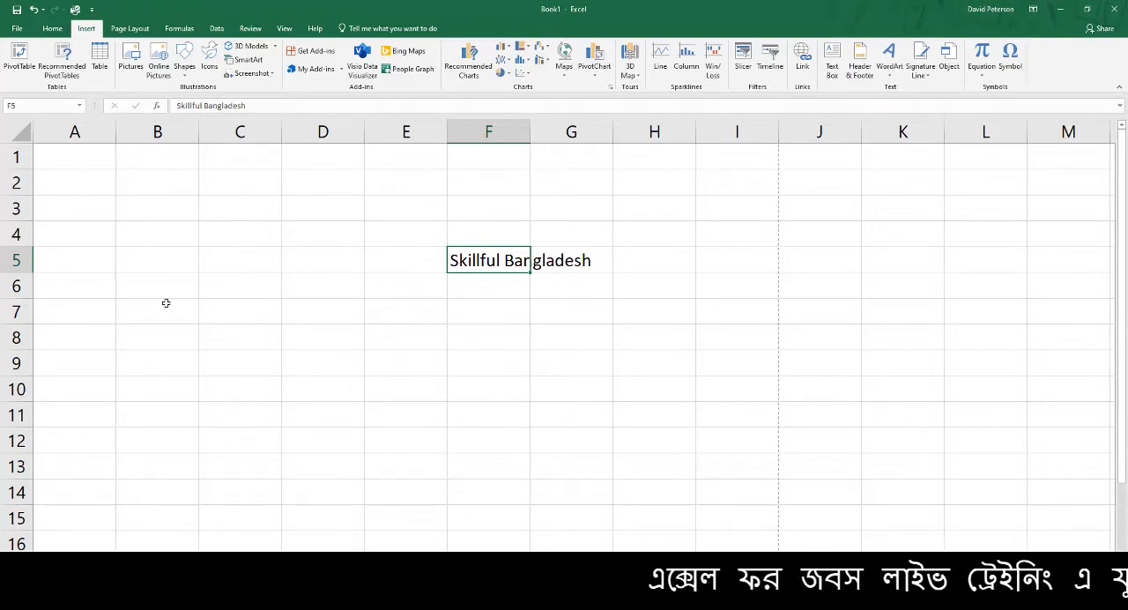
Open the full Quick Access Toolbar customization settings and add Fill Color from the Popular Commands list
left_click(91, 12)
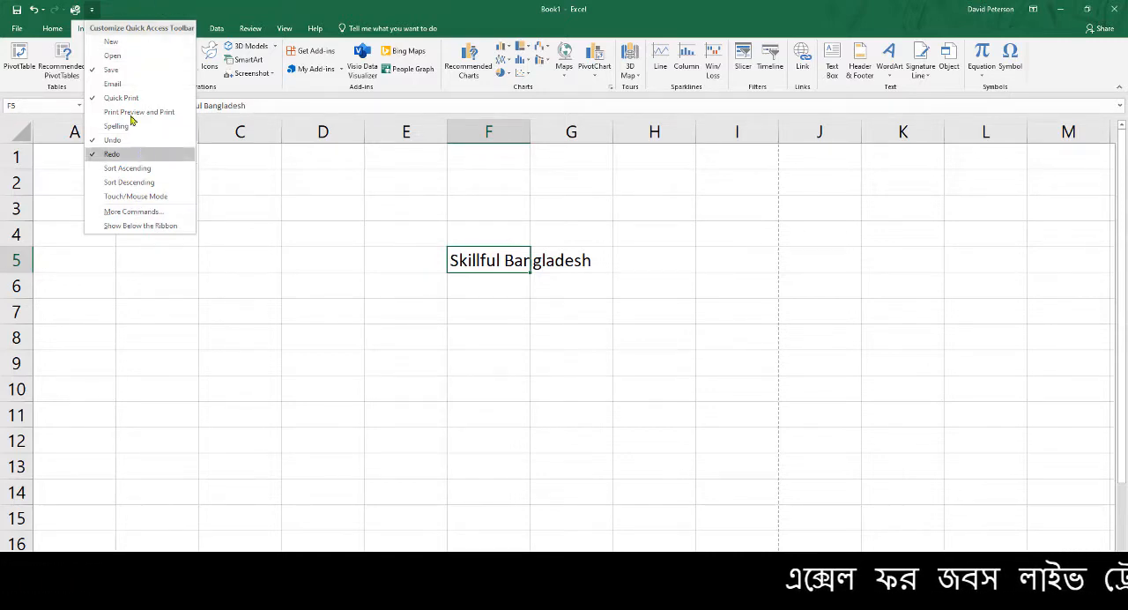
left_click(131, 212)
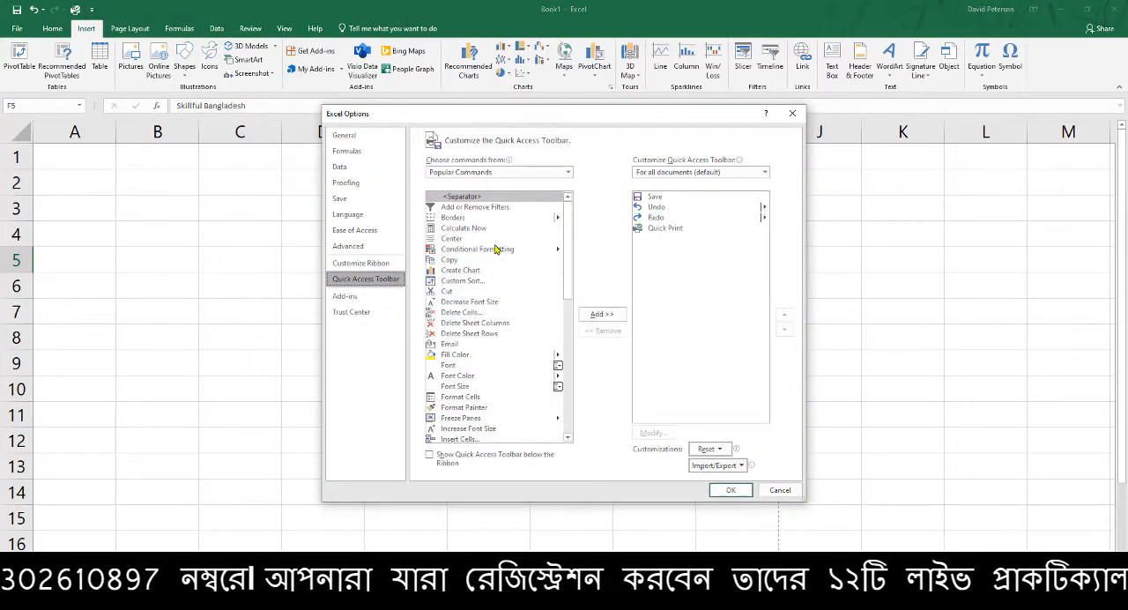
scroll(507, 309, "down", 5)
scroll(507, 322, "down", 5)
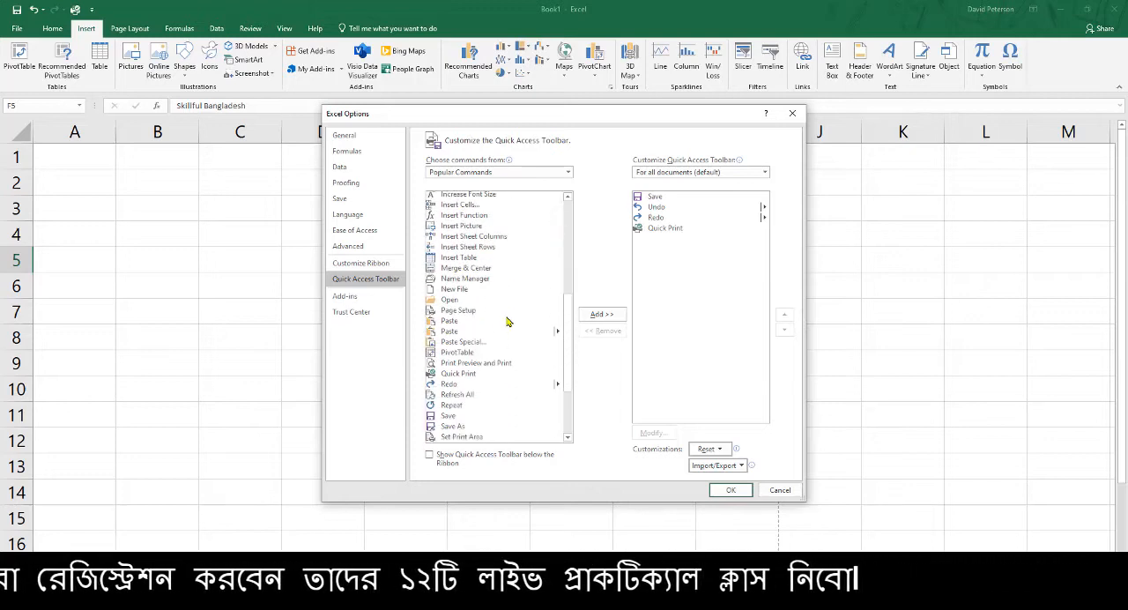
scroll(502, 328, "up", 2)
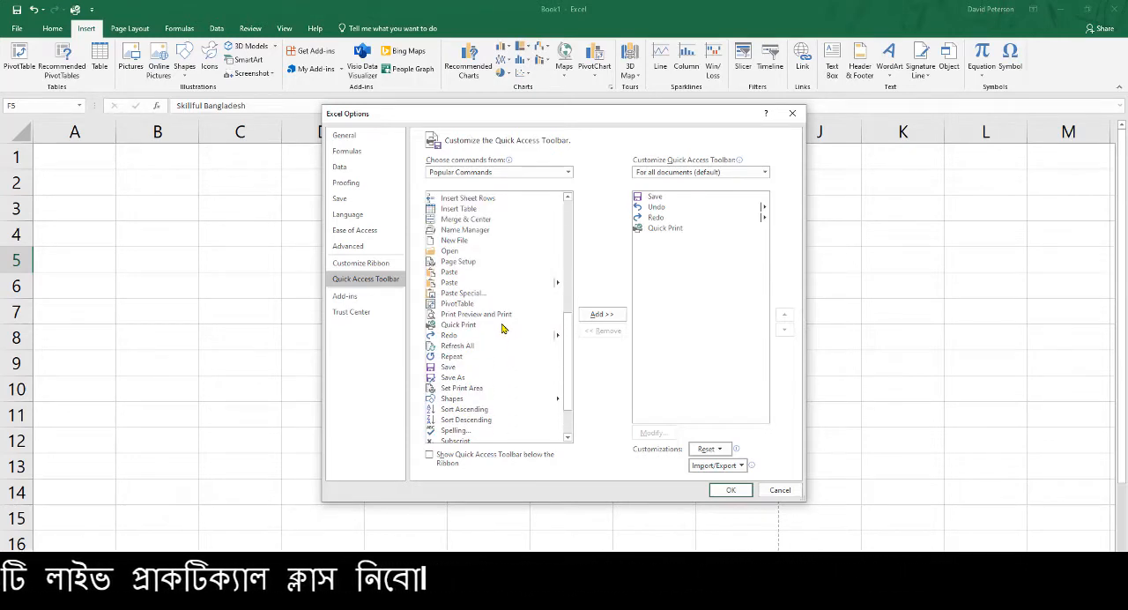
scroll(503, 328, "up", 5)
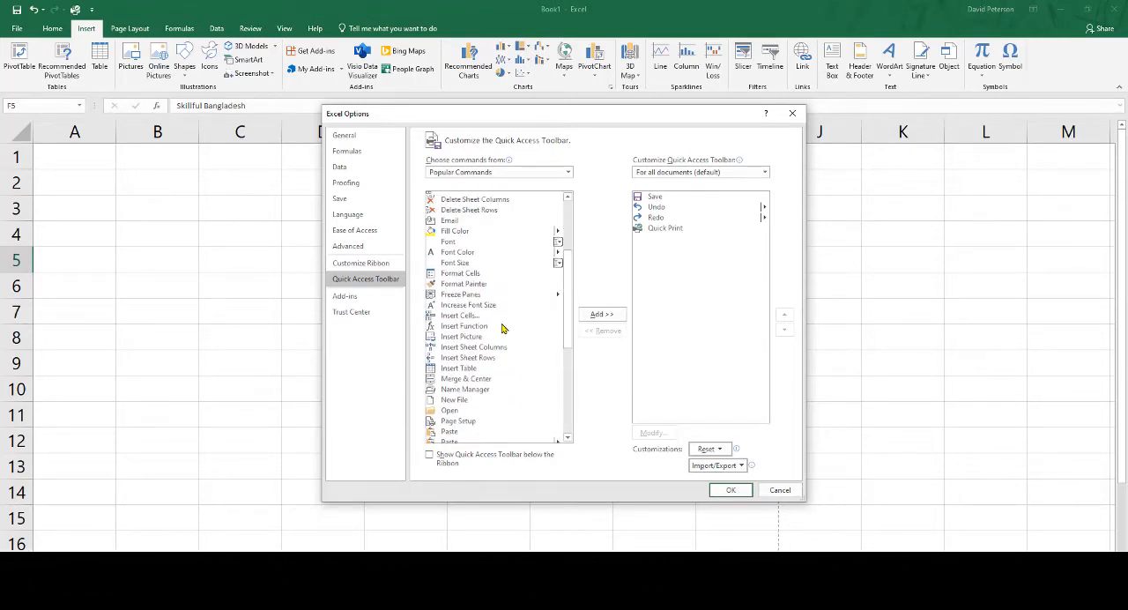
scroll(503, 327, "up", 1)
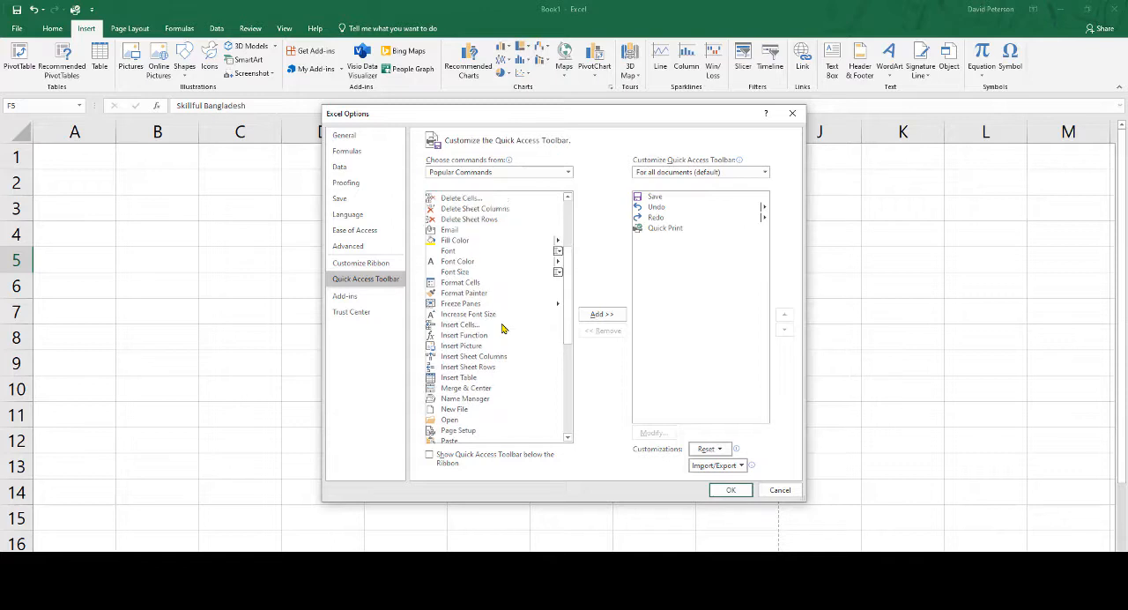
left_click(466, 243)
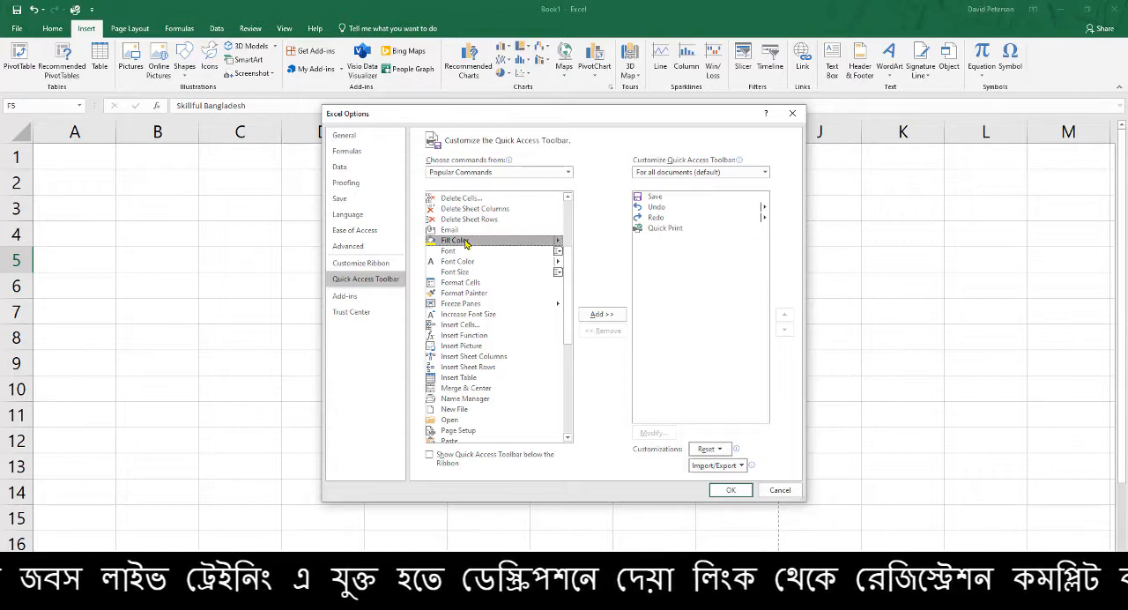
left_click(607, 316)
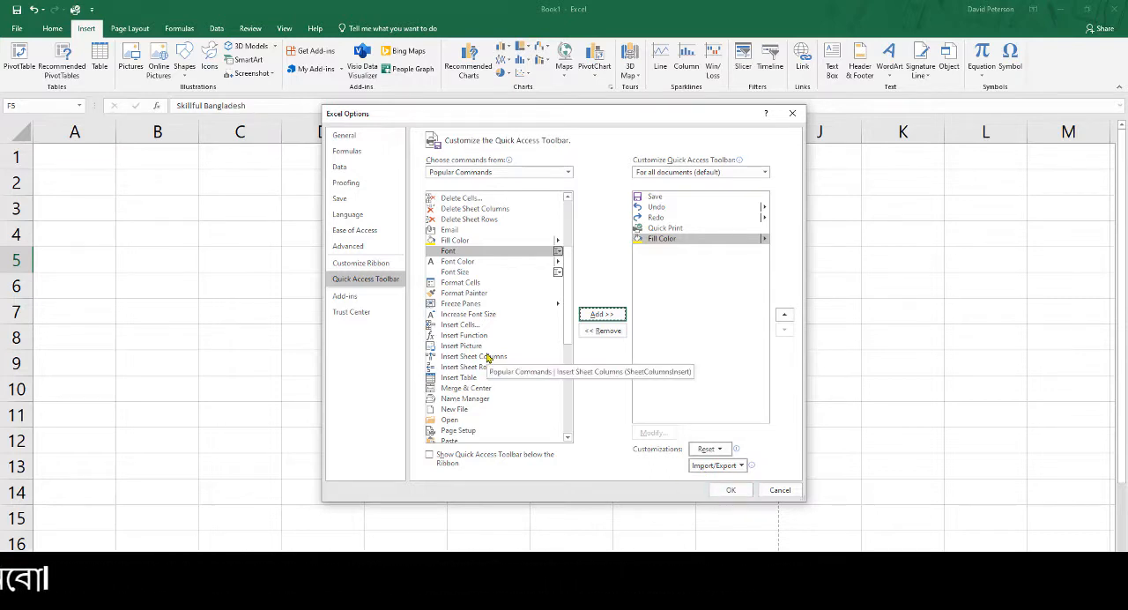
Add the Sum command from Popular Commands to the Quick Access Toolbar
scroll(486, 356, "down", 7)
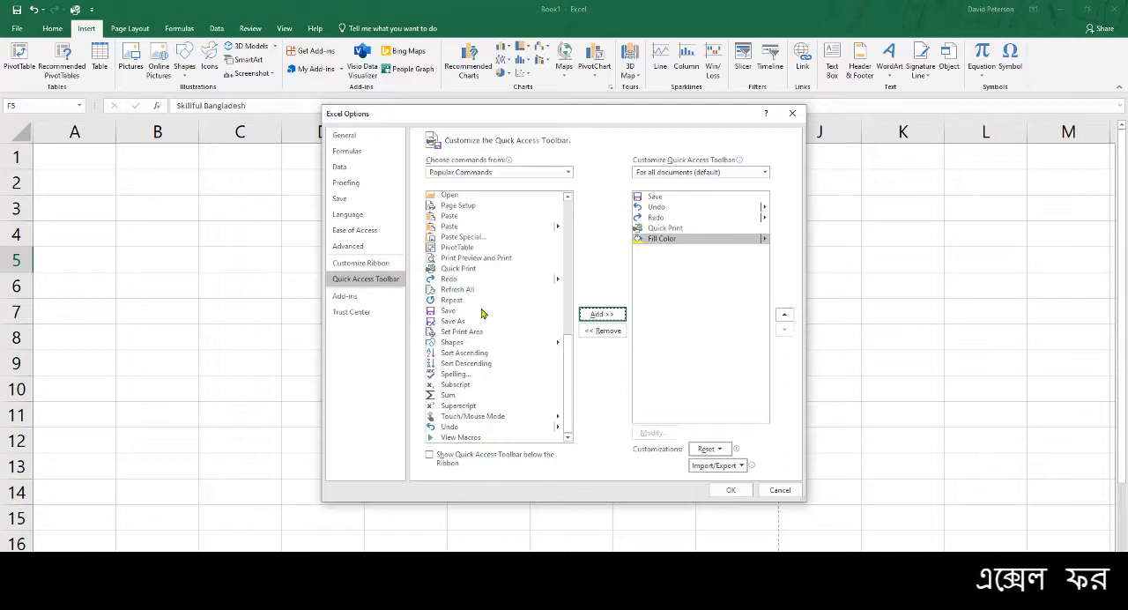
left_click(466, 396)
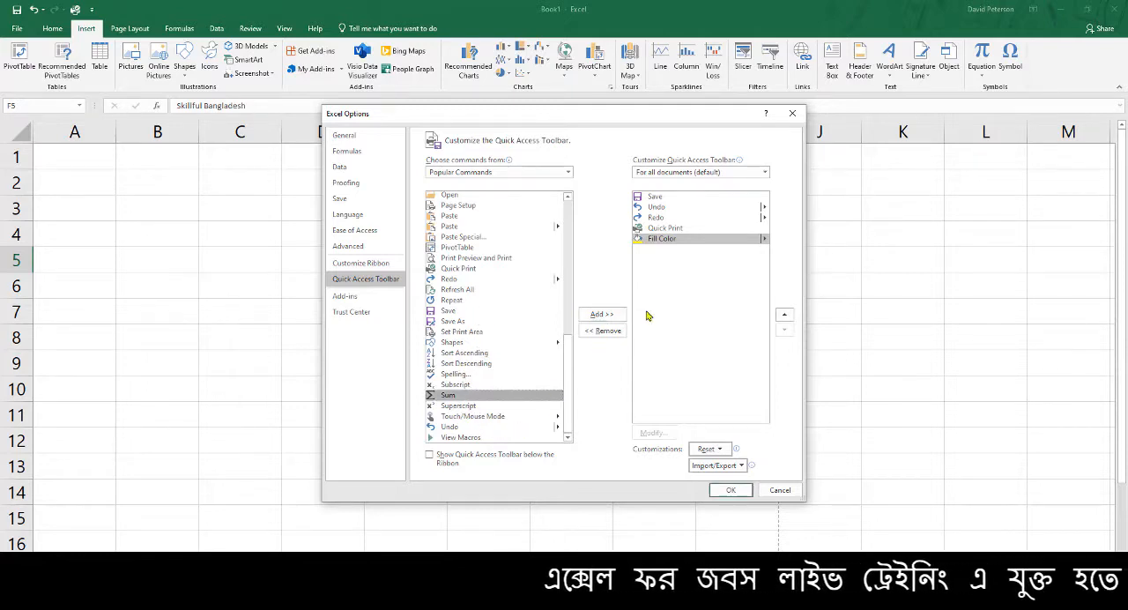
left_click(595, 316)
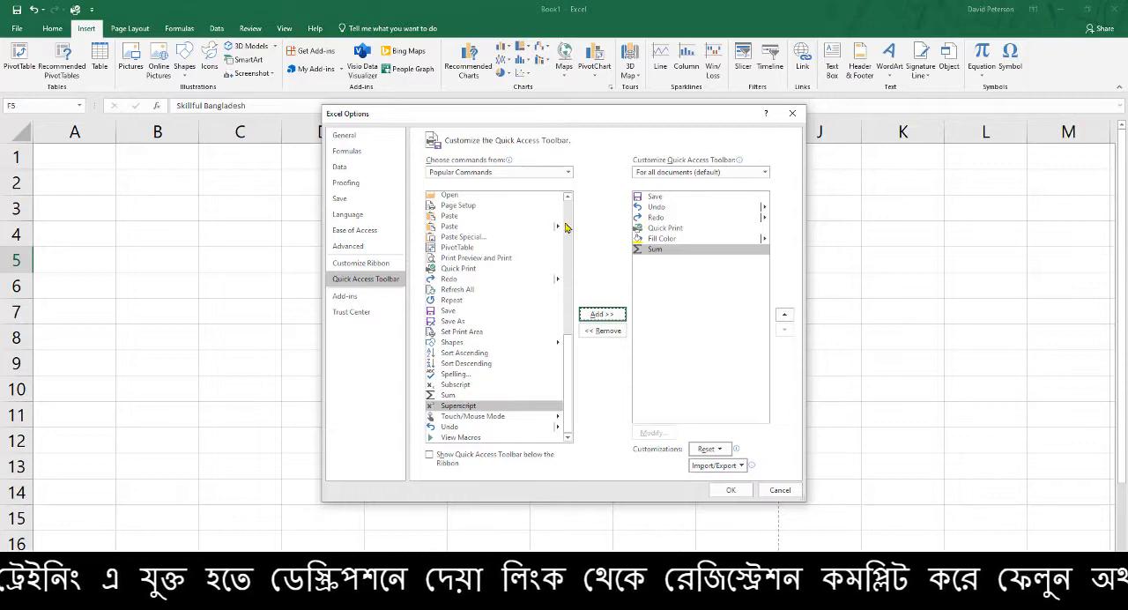
Show All Commands, add Camera to the Quick Access Toolbar, and apply the customization
left_click_drag(574, 372, 593, 242)
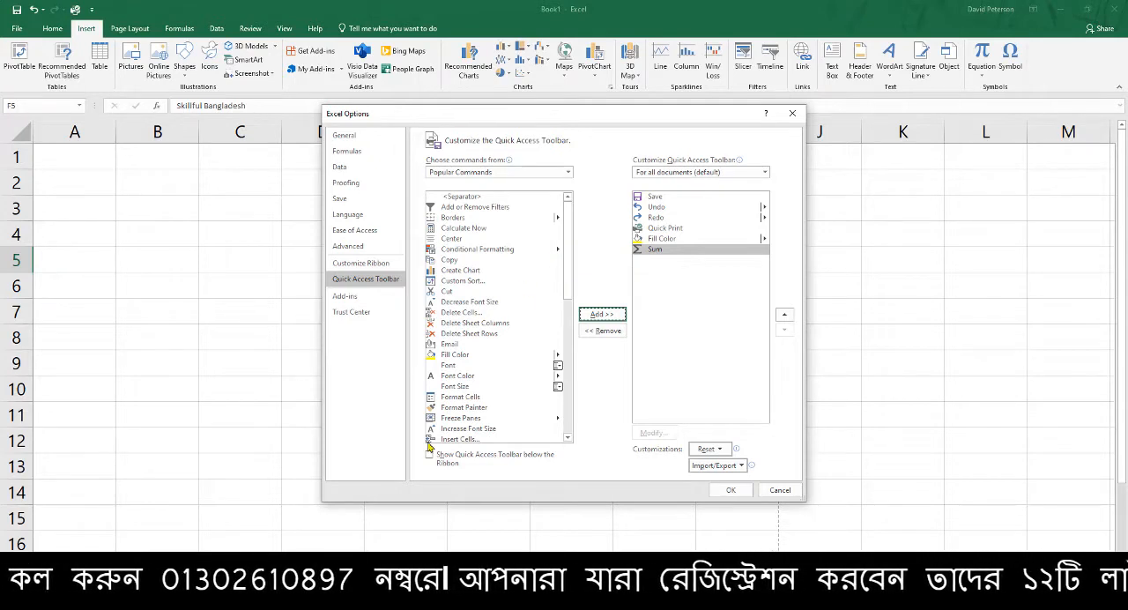
left_click(568, 173)
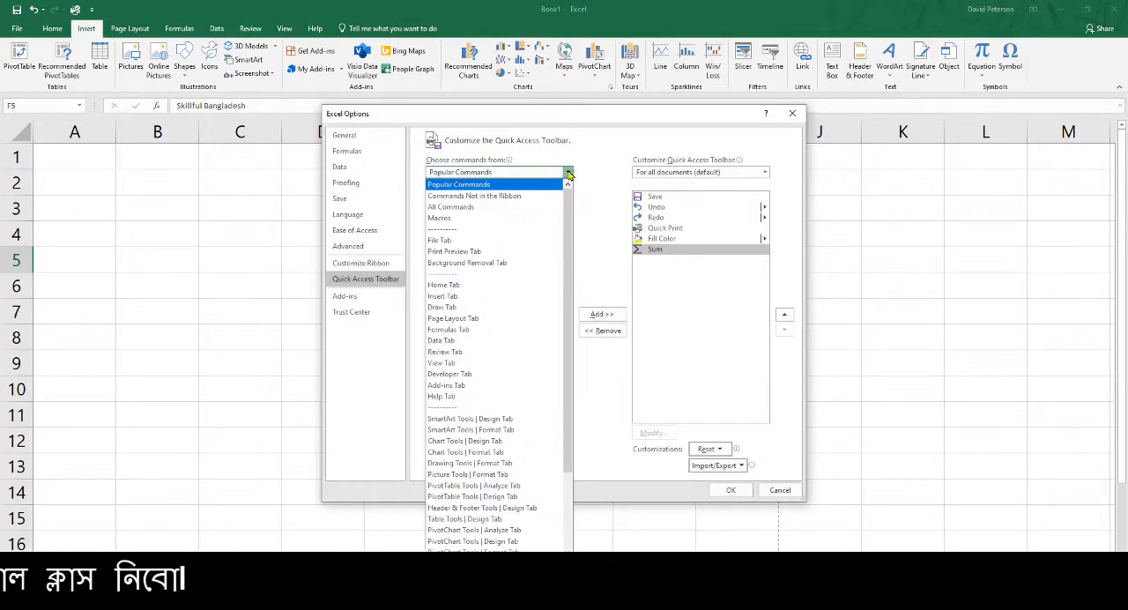
left_click(466, 208)
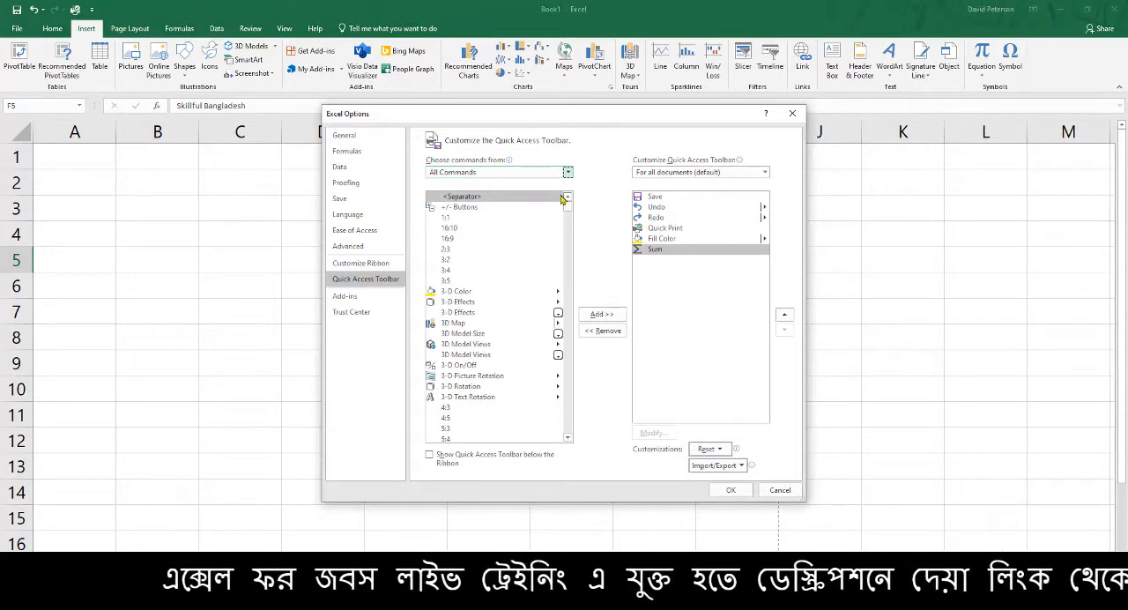
scroll(489, 370, "down", 7)
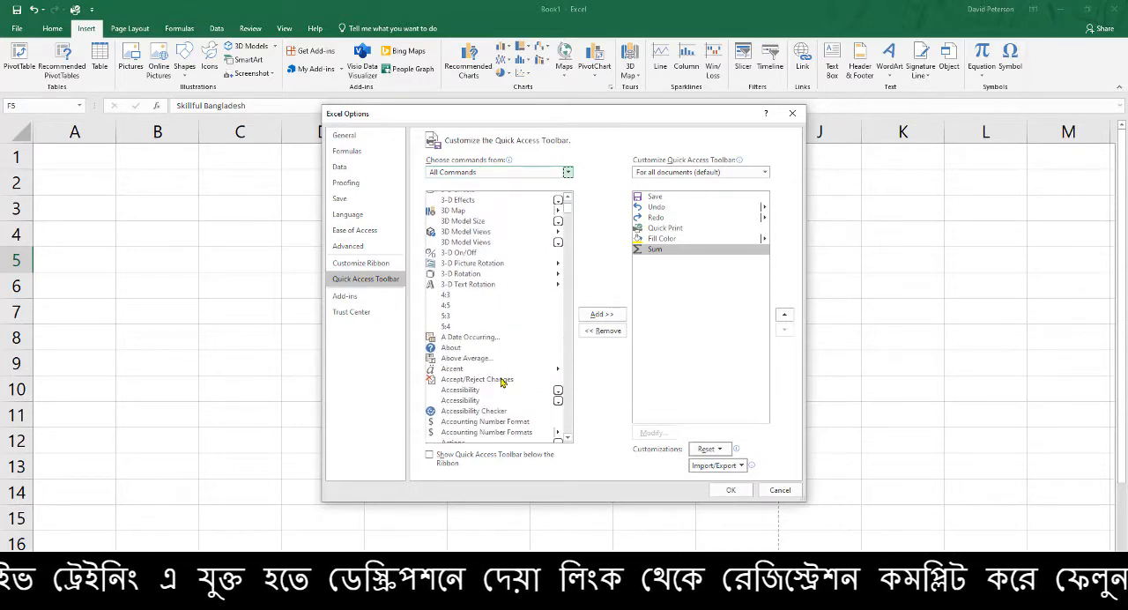
left_click(460, 320)
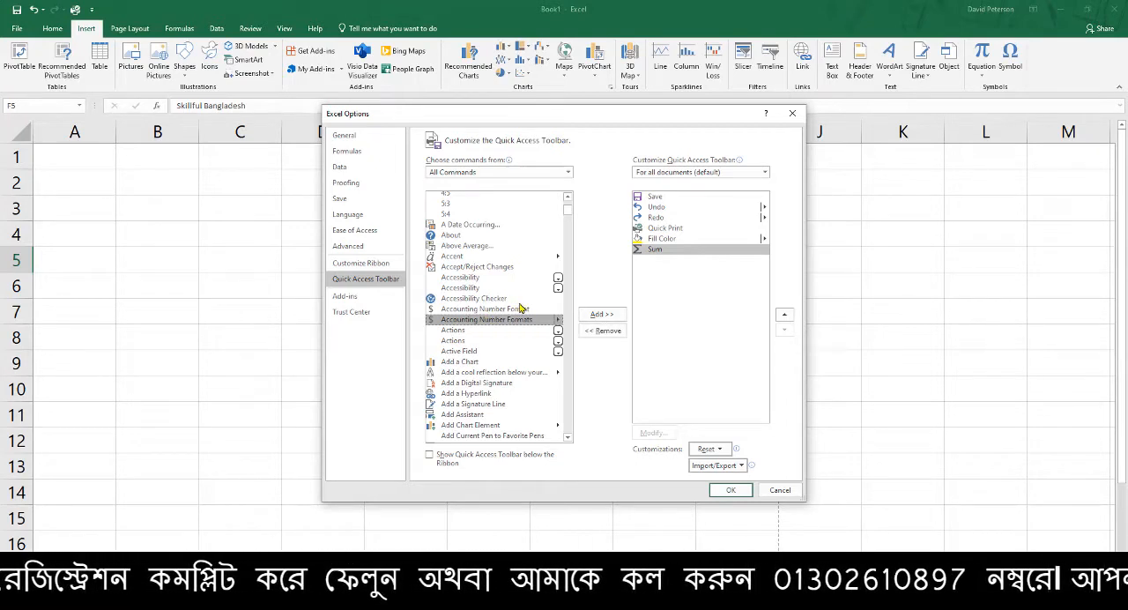
key("c")
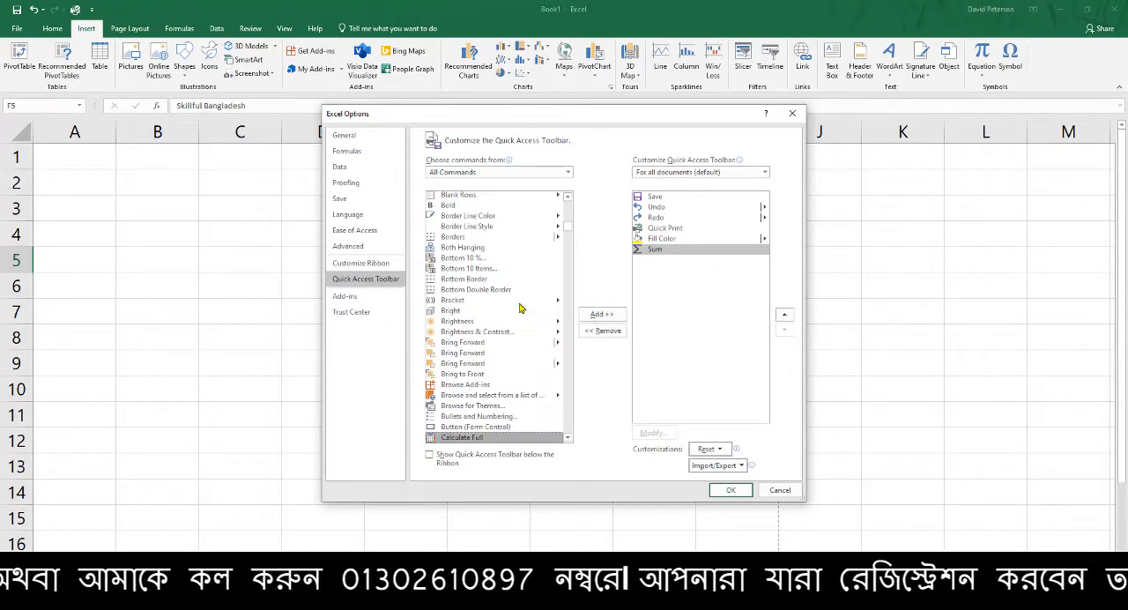
scroll(505, 418, "down", 5)
scroll(499, 404, "down", 2)
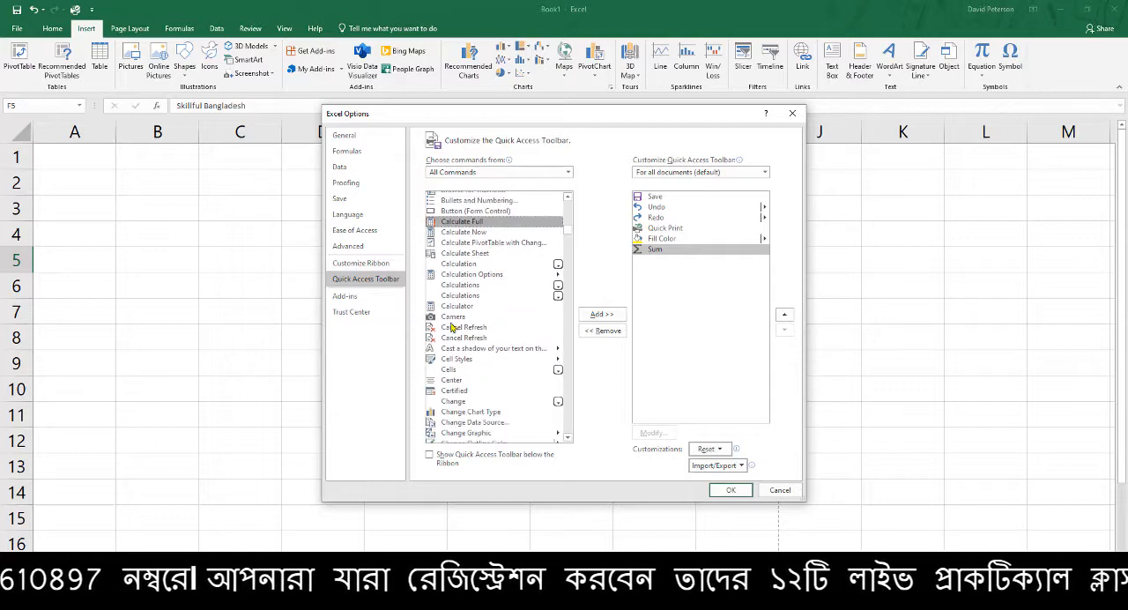
left_click(453, 317)
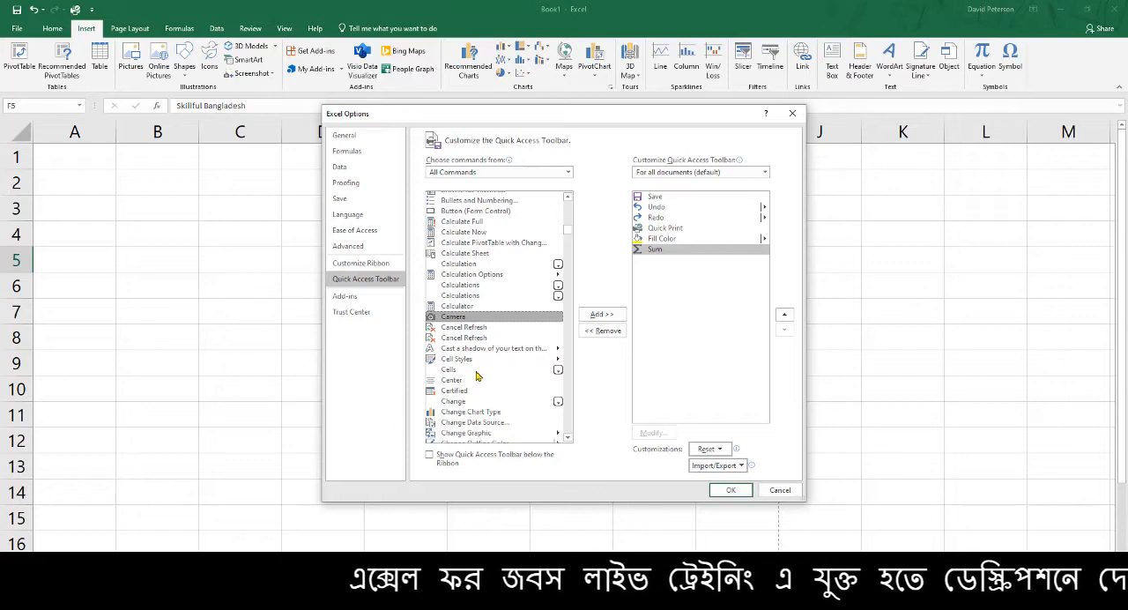
left_click(595, 319)
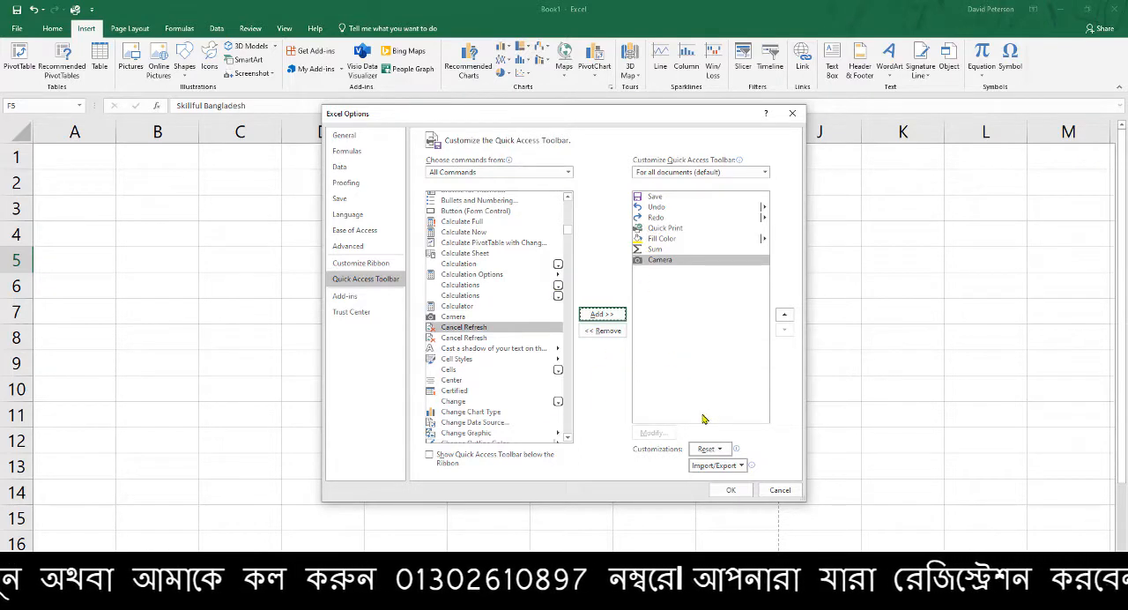
left_click(732, 491)
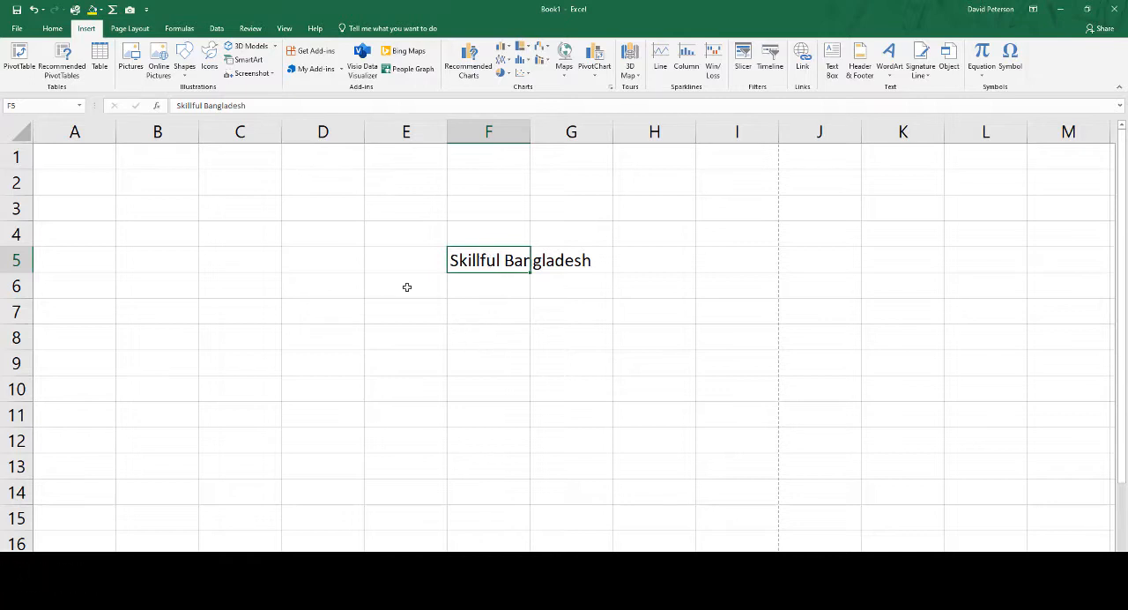
Try the yellow fill on cell F5 using the new Quick Access Toolbar command, and undo it
left_click_drag(194, 178, 256, 340)
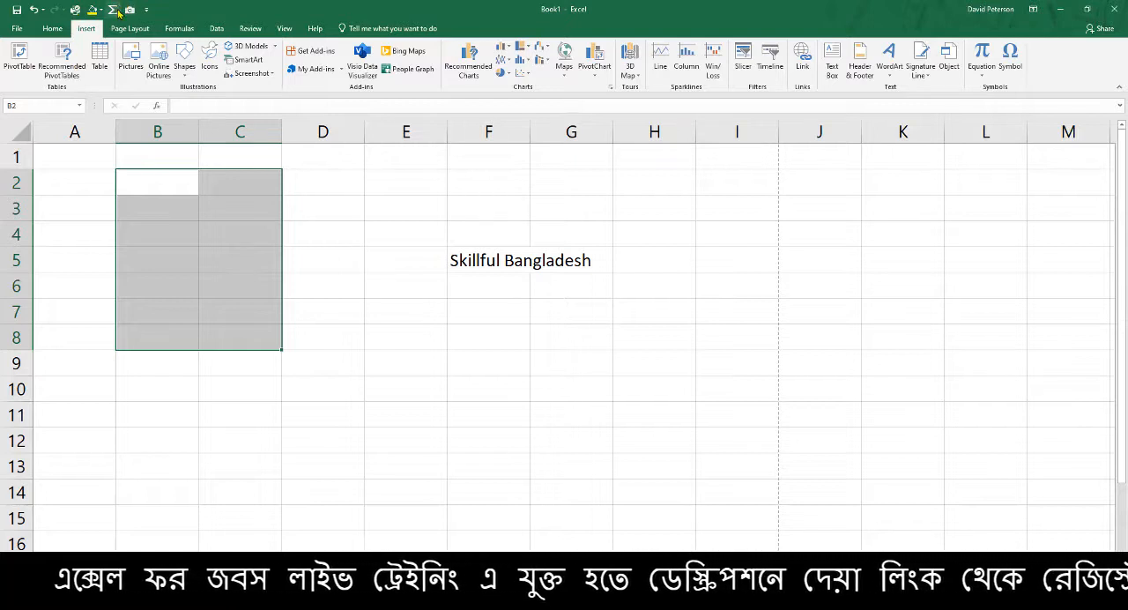
left_click(481, 262)
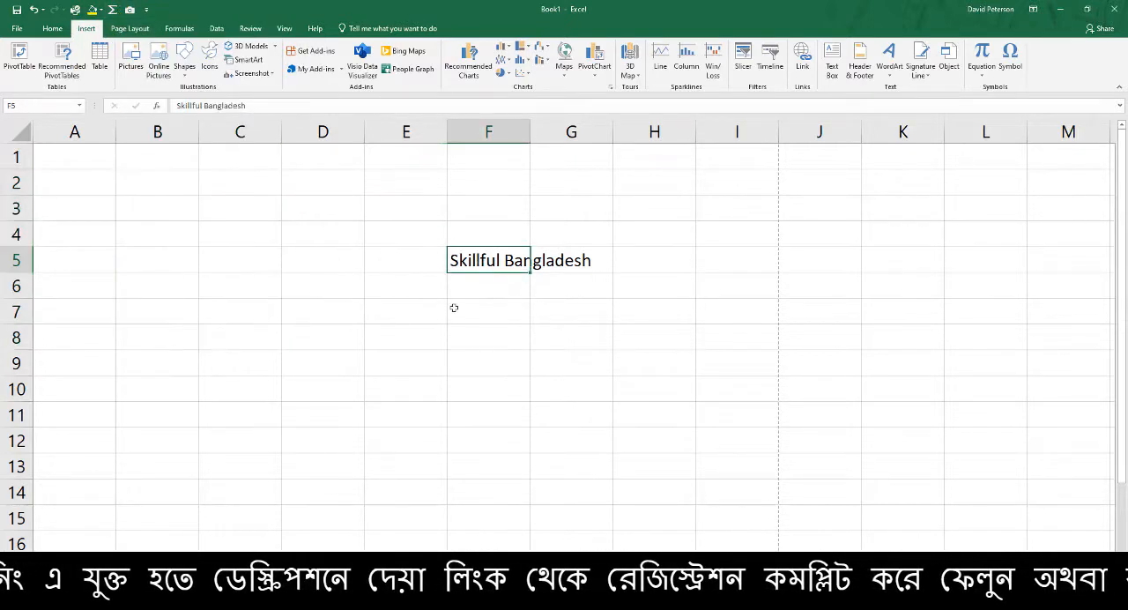
left_click(92, 9)
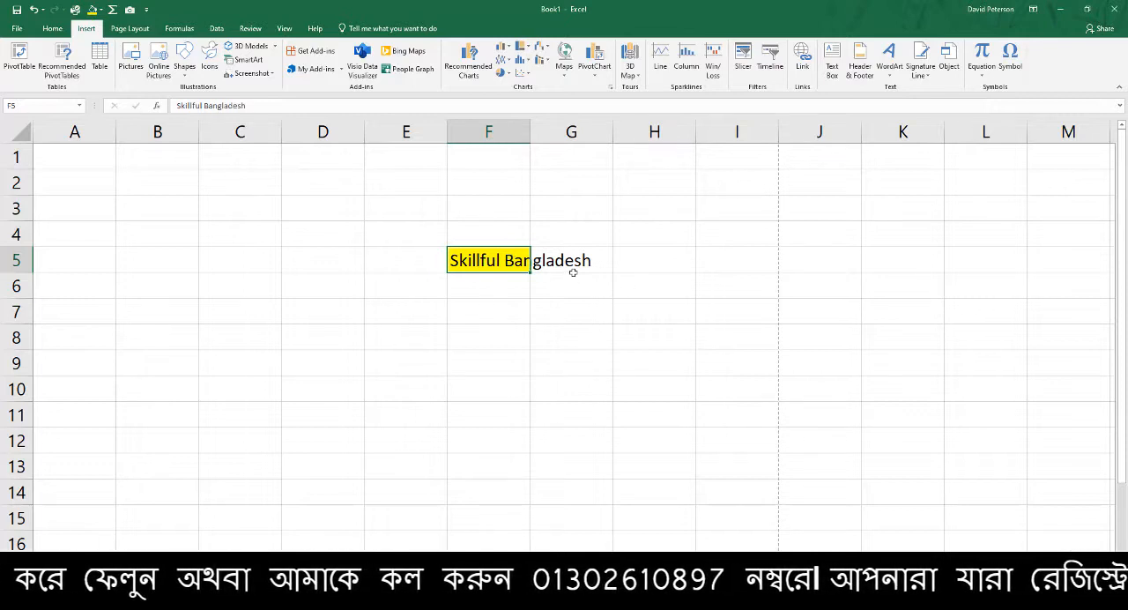
key("ctrl+z")
left_click(51, 32)
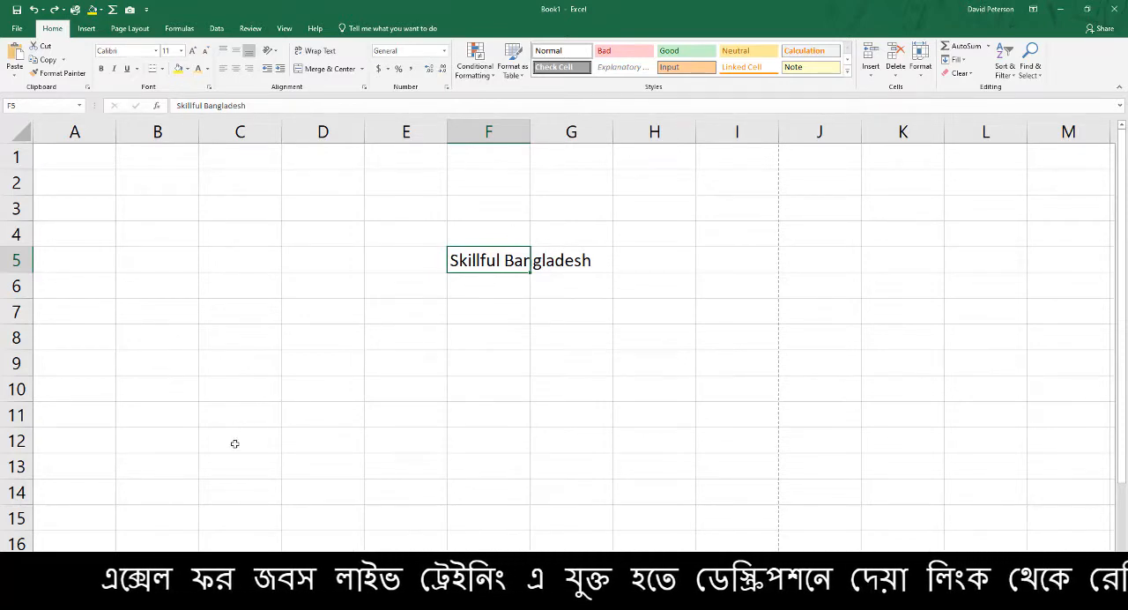
left_click(606, 385)
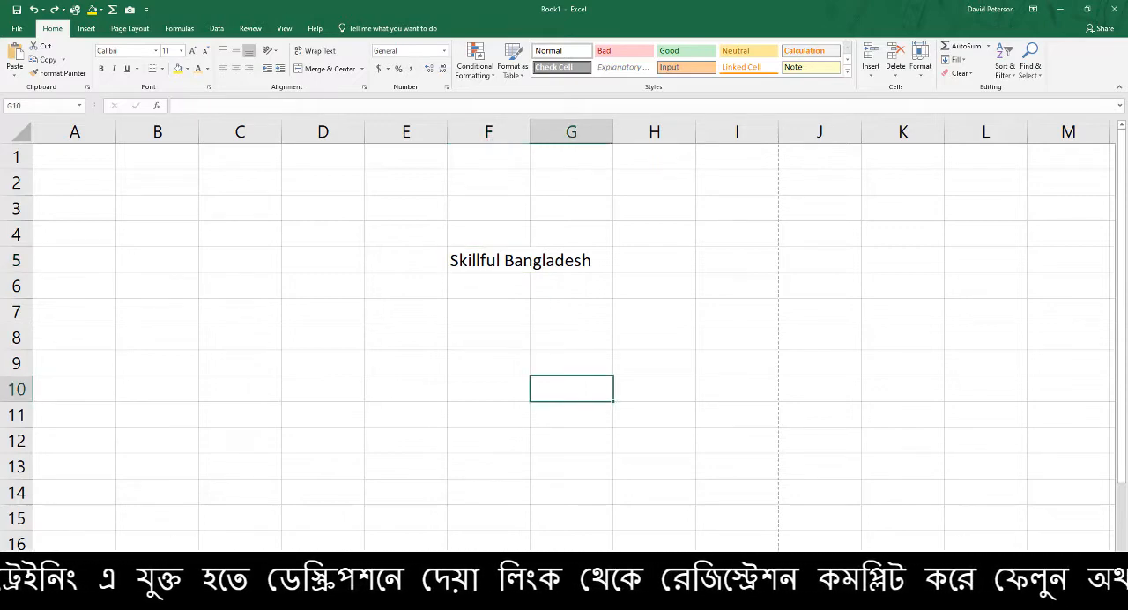
Switch to the Class 12 workbook and go from the dashboard sheet to the salesman table sheet
left_click(809, 568)
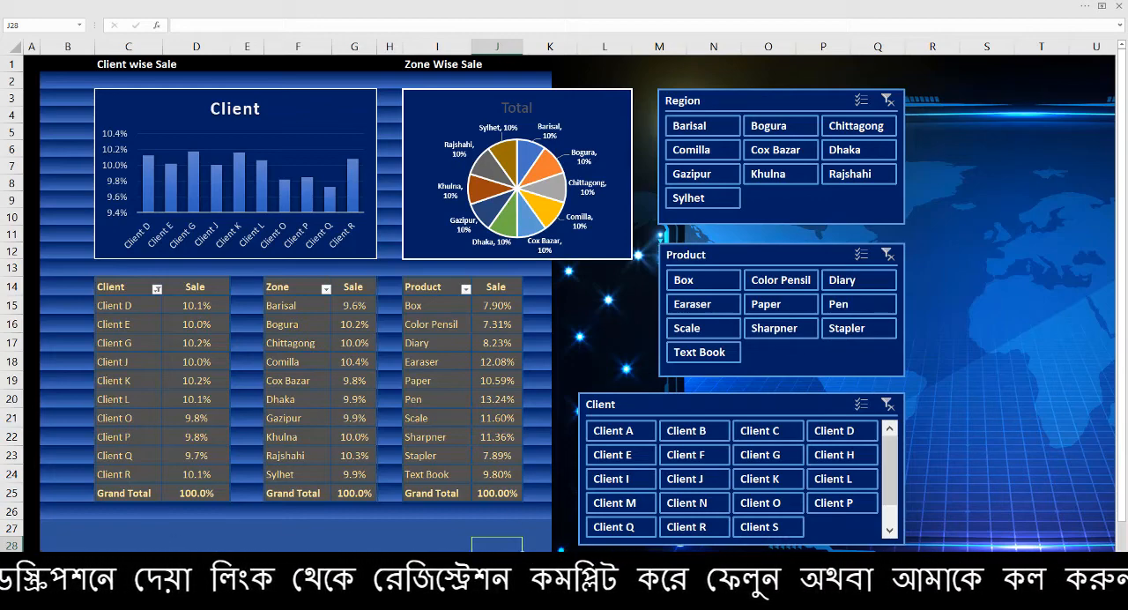
key("ctrl+Page_Down")
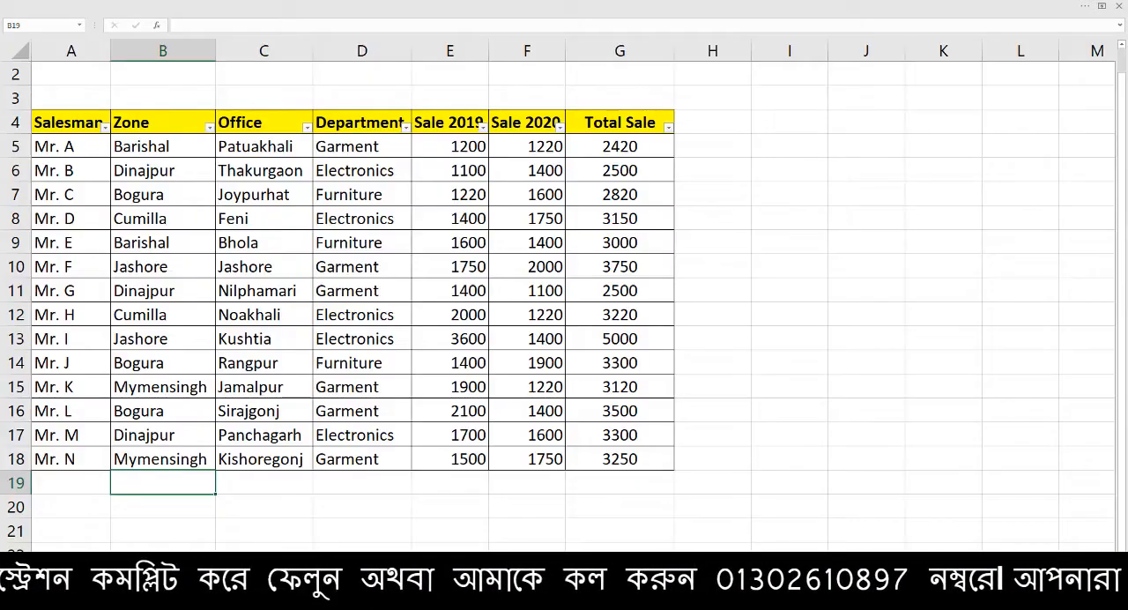
left_click_drag(337, 333, 337, 321)
scroll(337, 321, "up", 1)
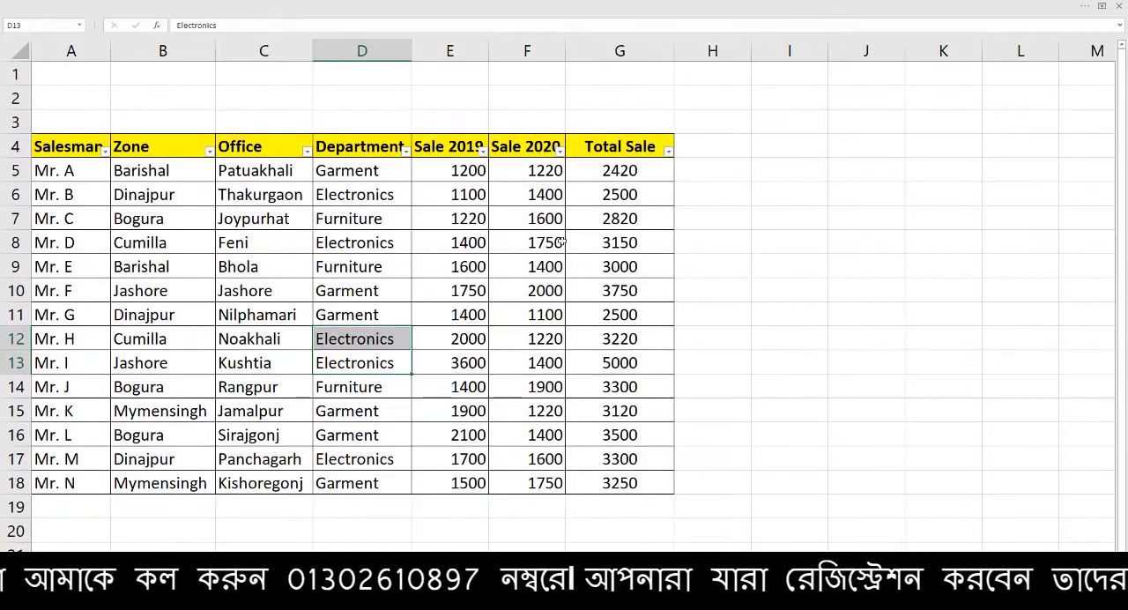
Set the ribbon display of the Class 12 workbook to Show Tabs and Commands, and select cell D9
left_click(274, 6)
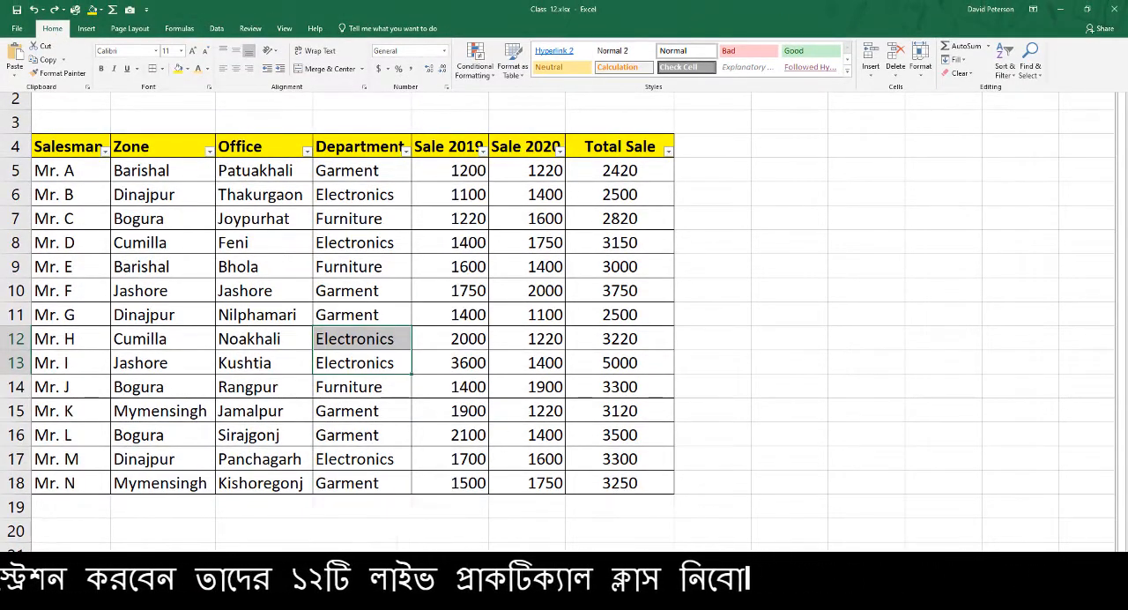
left_click(1033, 9)
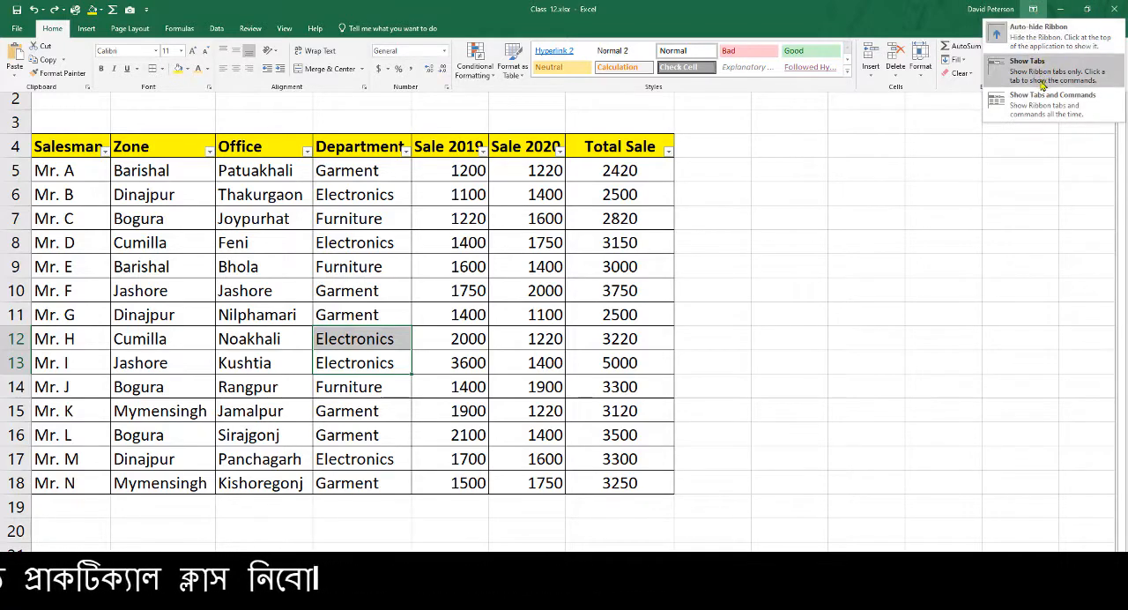
left_click(761, 162)
left_click(441, 253)
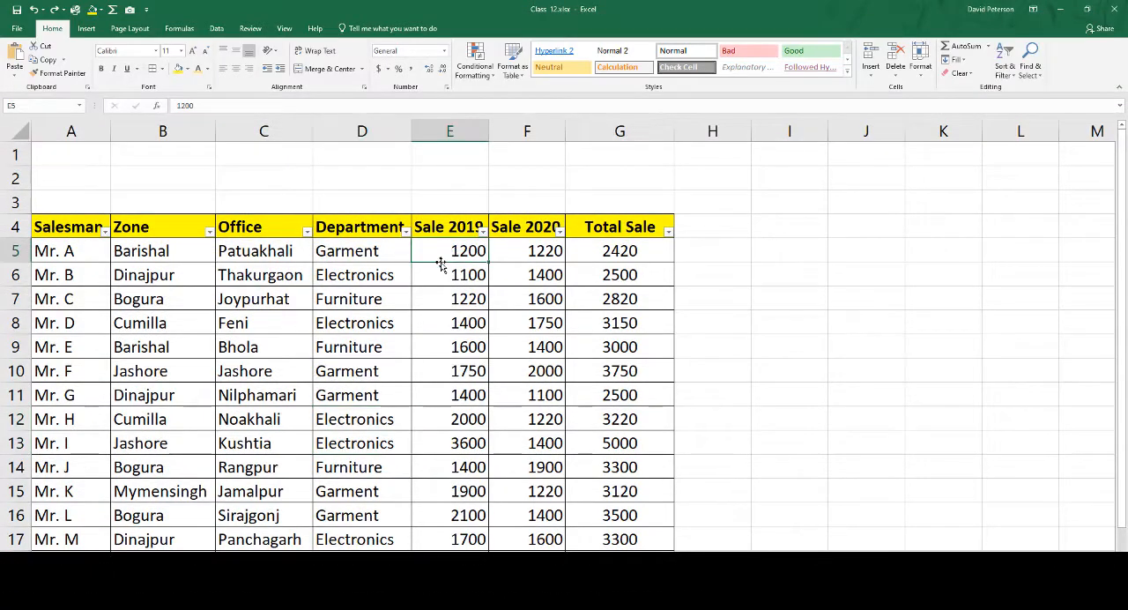
left_click(342, 345)
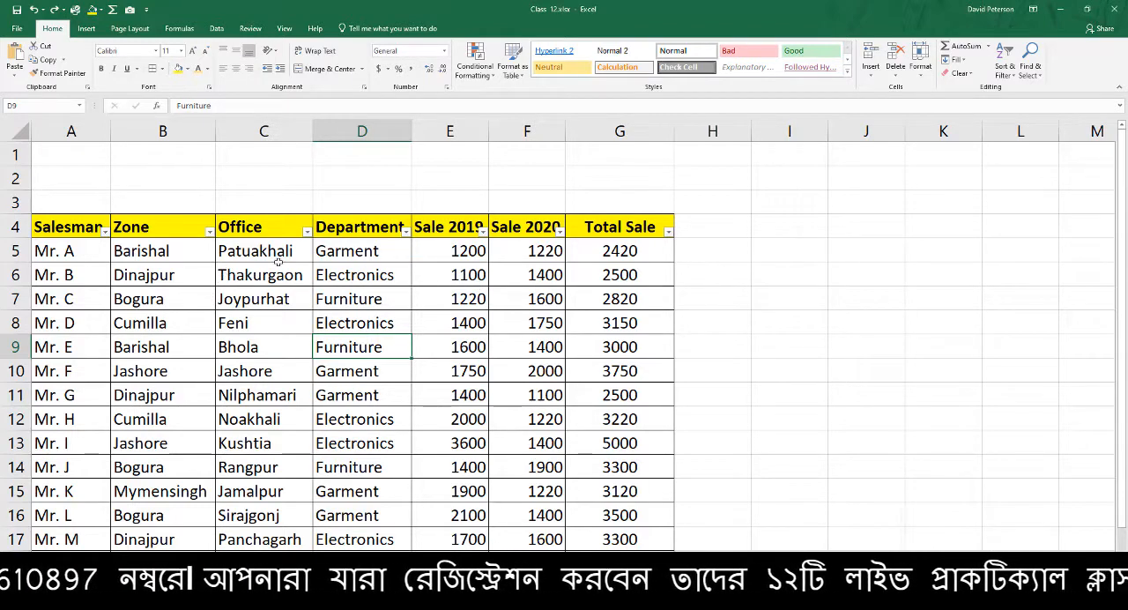
Select the Sale 2019, Sale 2020 and Total Sale columns of the table from the headers in row 4 down
scroll(550, 213, "down", 1)
scroll(551, 220, "up", 1)
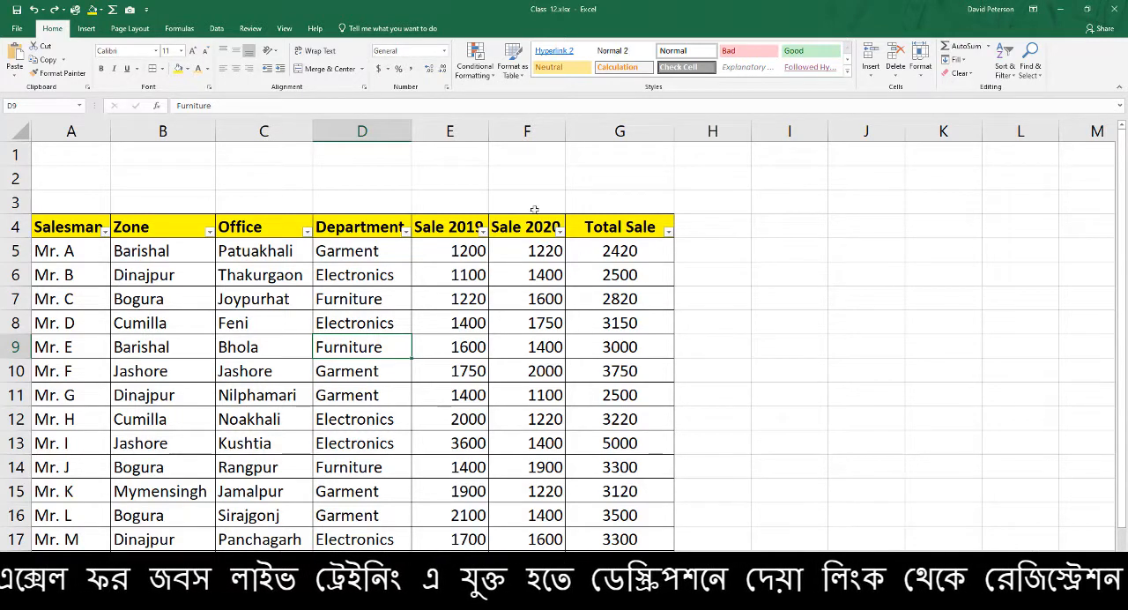
left_click_drag(473, 225, 625, 528)
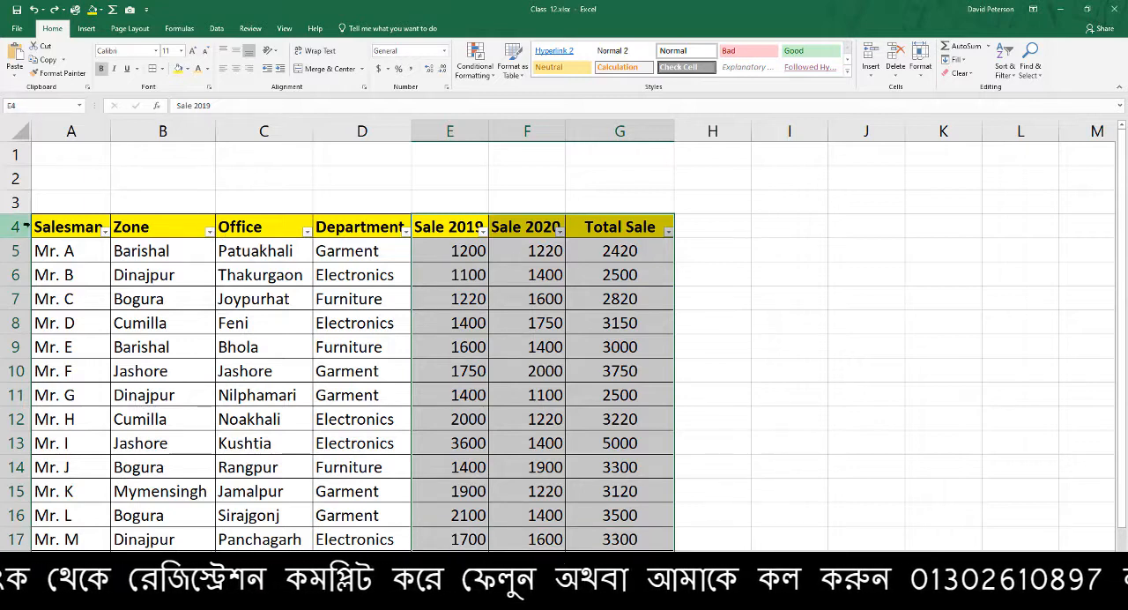
Capture the Salesman to Department columns, A4:D18, with the Camera tool and place the picture beside the table at column H
left_click_drag(71, 219, 327, 557)
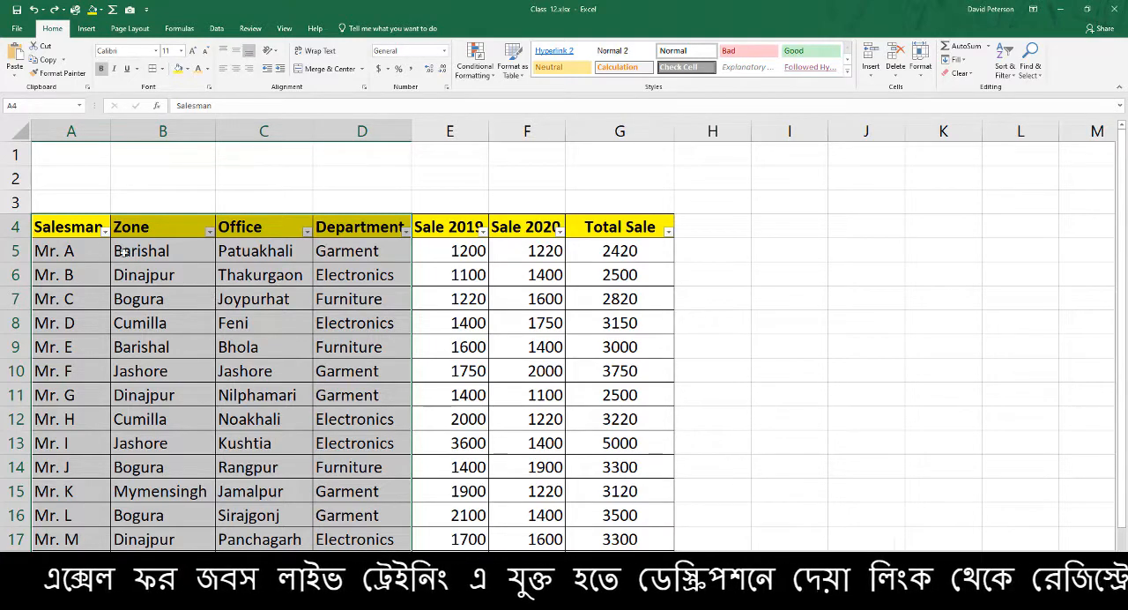
left_click_drag(83, 224, 359, 554)
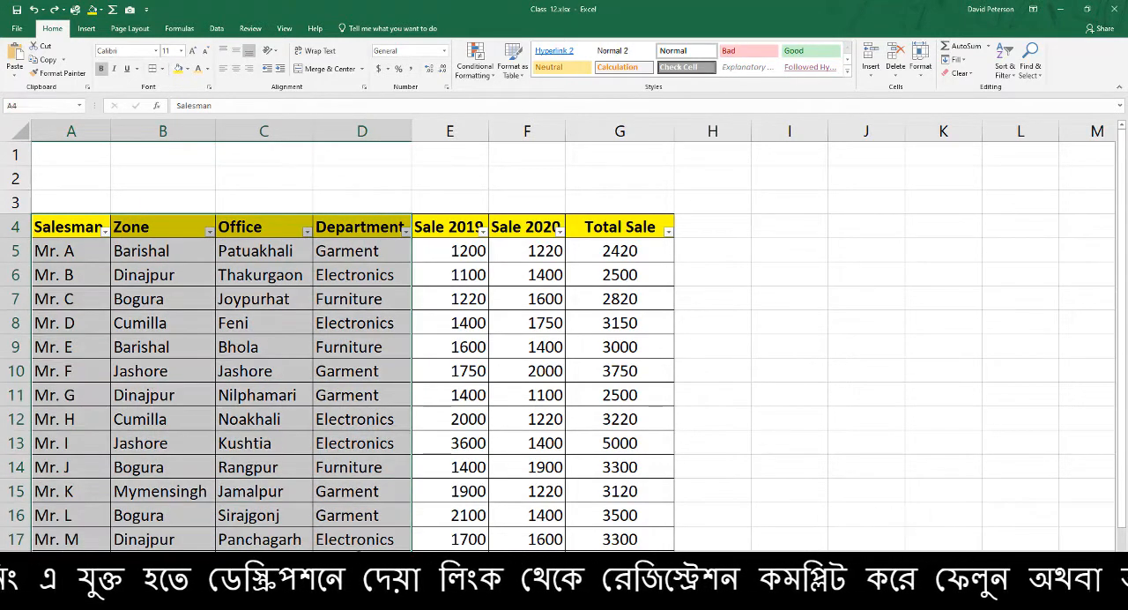
left_click(130, 8)
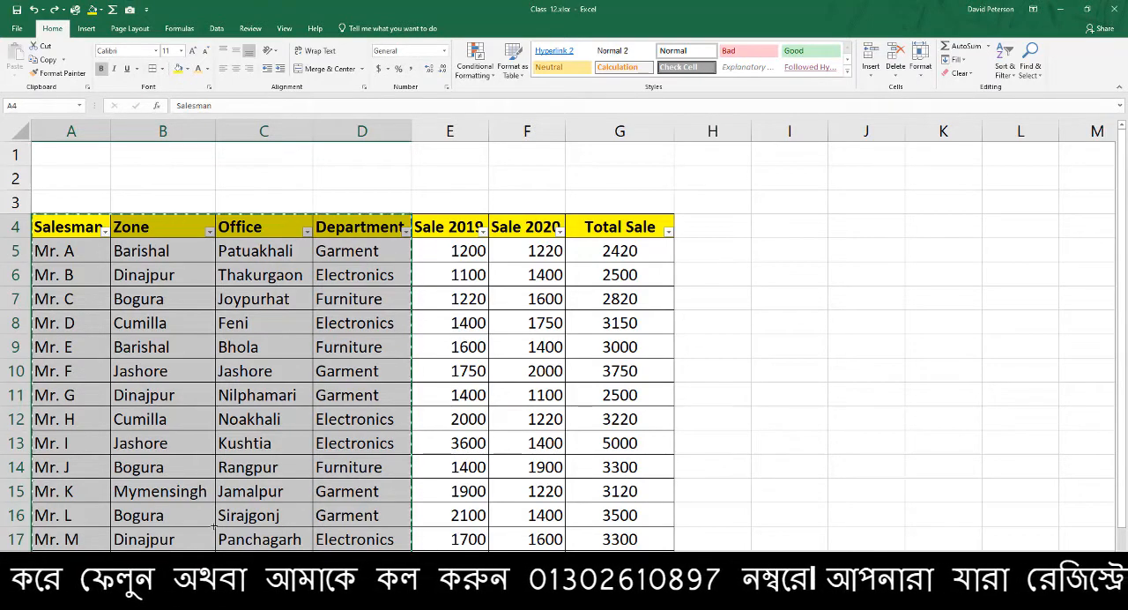
left_click(748, 197)
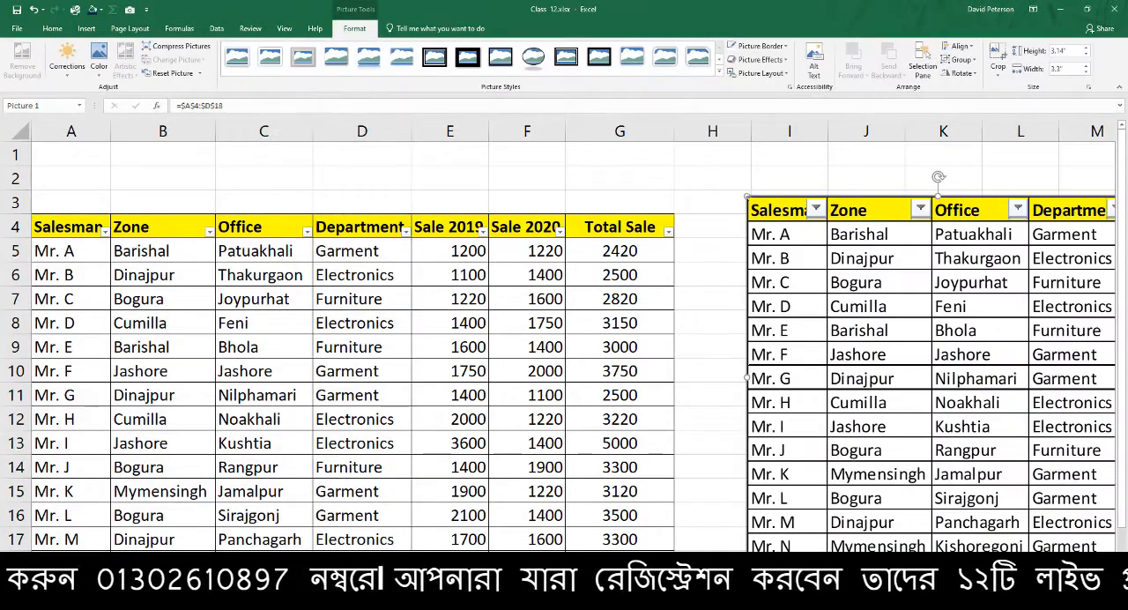
left_click_drag(936, 298, 867, 276)
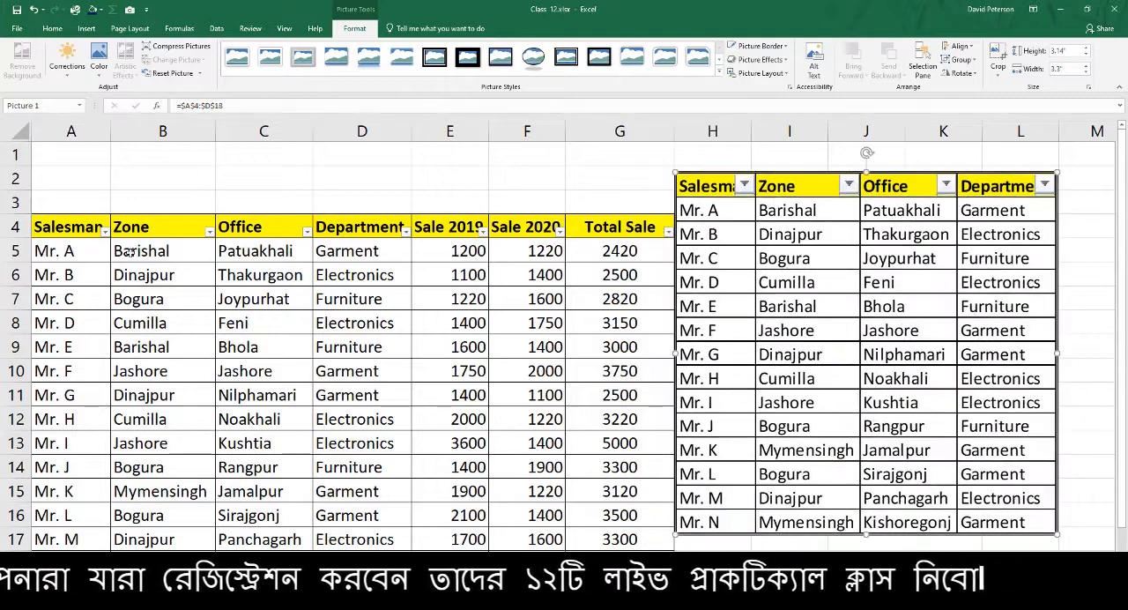
Move the camera picture so it slightly overlaps the Total Sale column, and copy the picture
left_click_drag(95, 224, 344, 560)
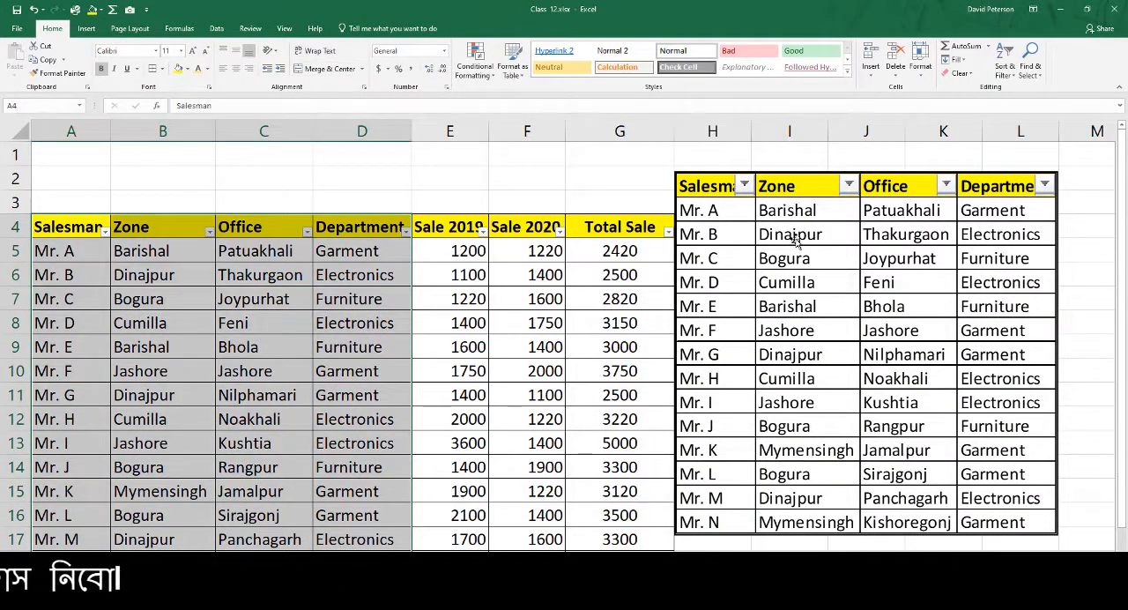
left_click_drag(795, 240, 817, 258)
left_click_drag(948, 314, 890, 296)
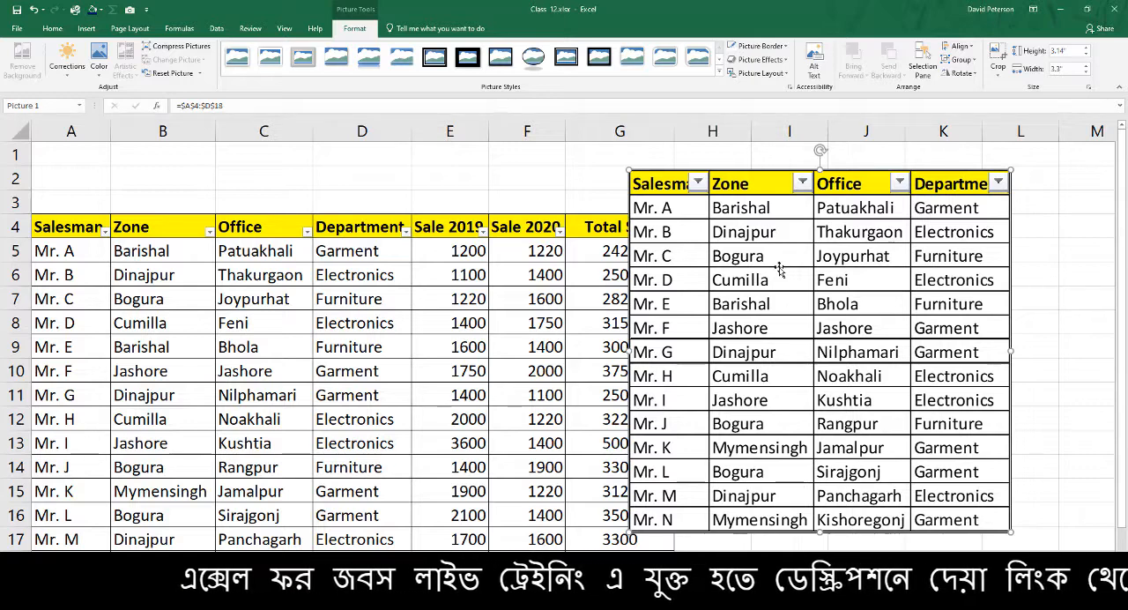
right_click(771, 239)
left_click(802, 266)
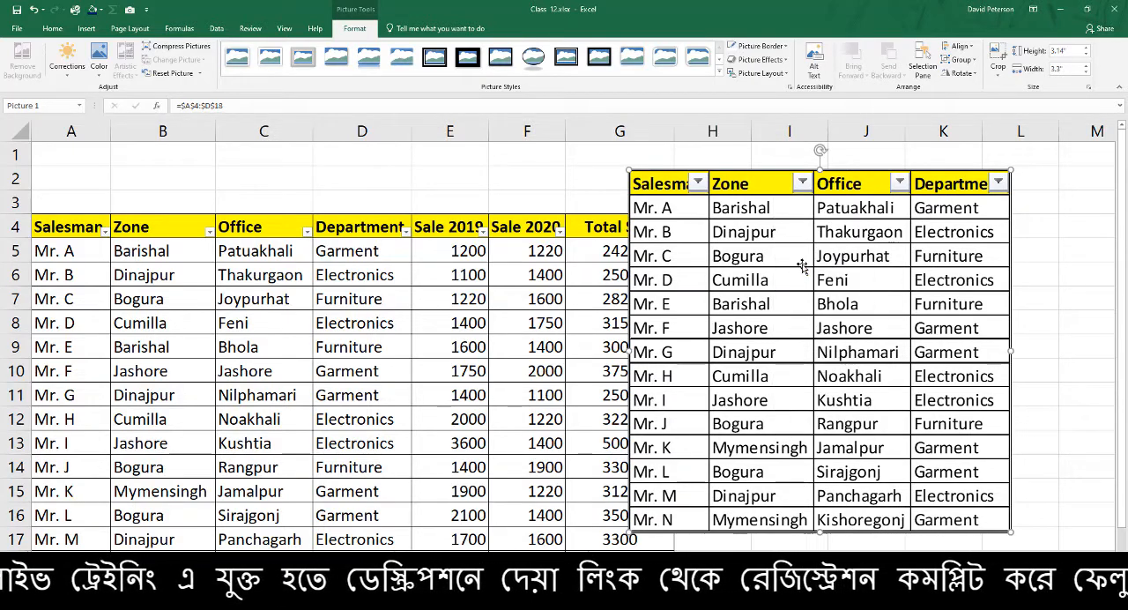
Switch to Gmail in the browser and paste the copied table picture into the body of the new message
left_click(354, 605)
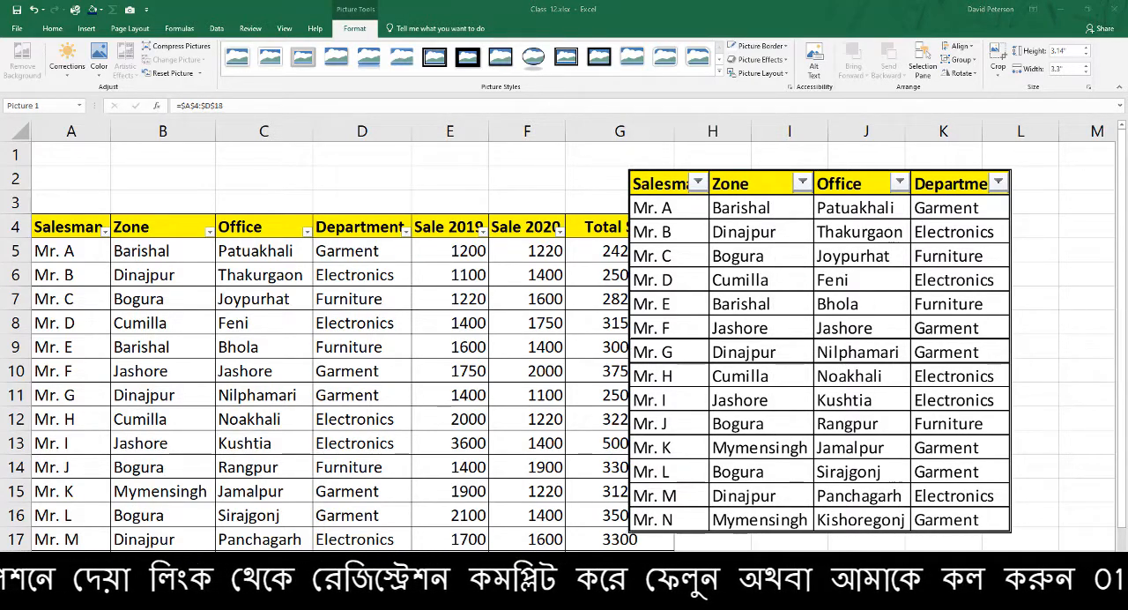
left_click(289, 569)
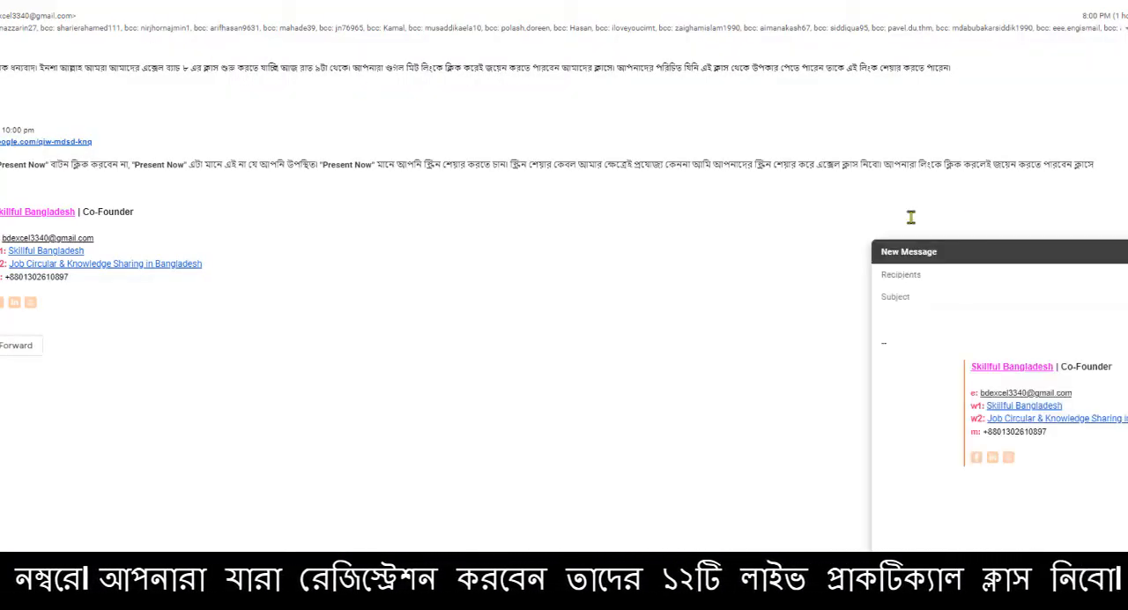
scroll(229, 261, "down", 1)
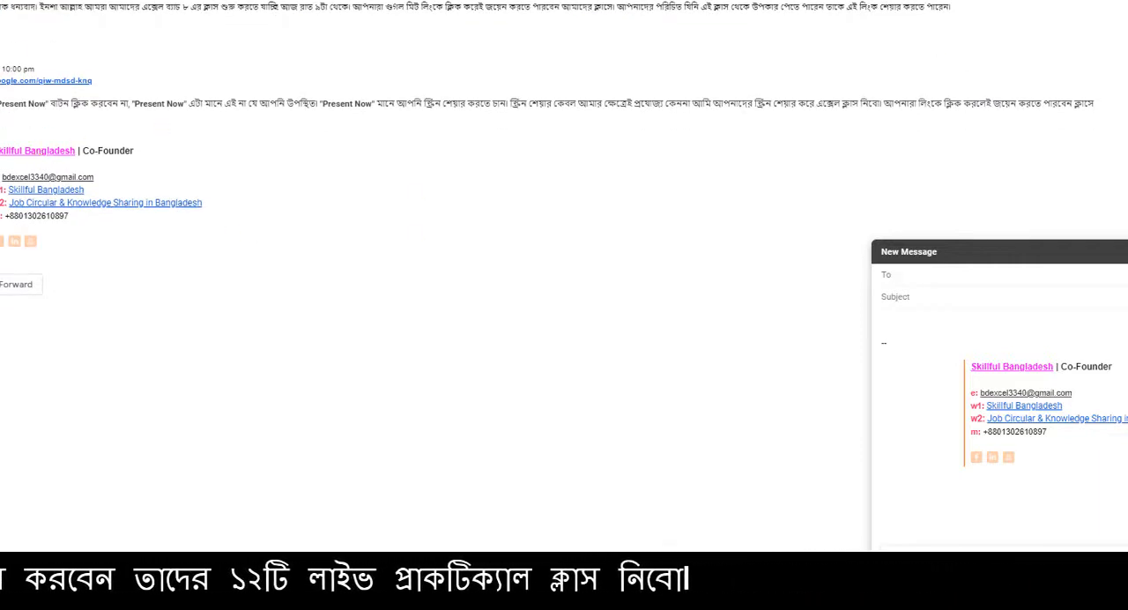
left_click(1127, 252)
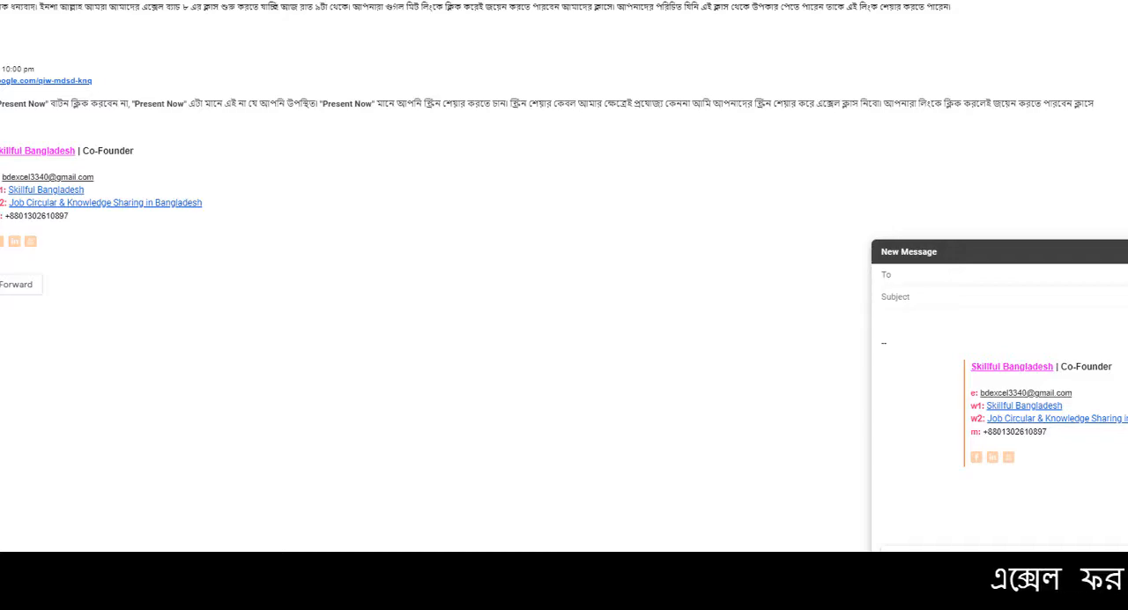
left_click(960, 333)
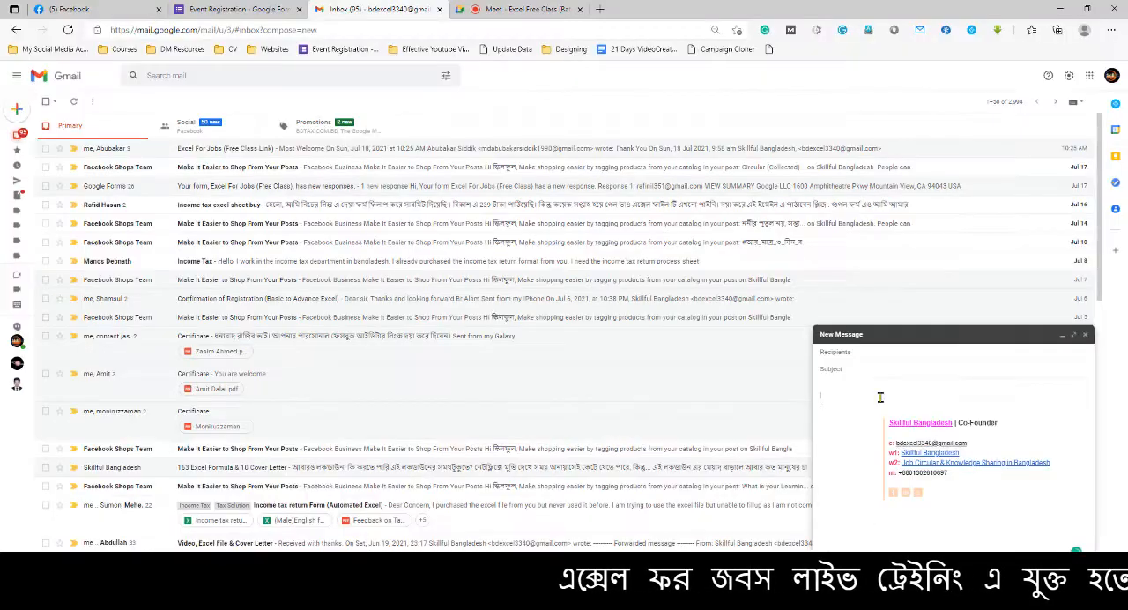
key("ctrl+v")
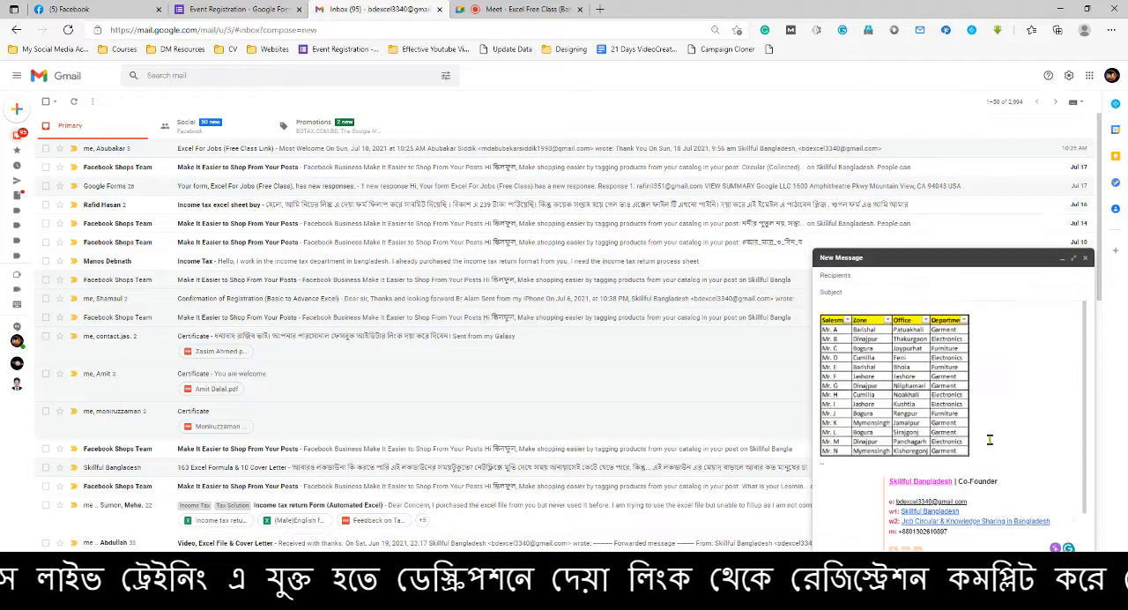
Expand the message window to full screen and try enlarging the pasted picture, restoring it to the Best fit size
left_click(961, 403)
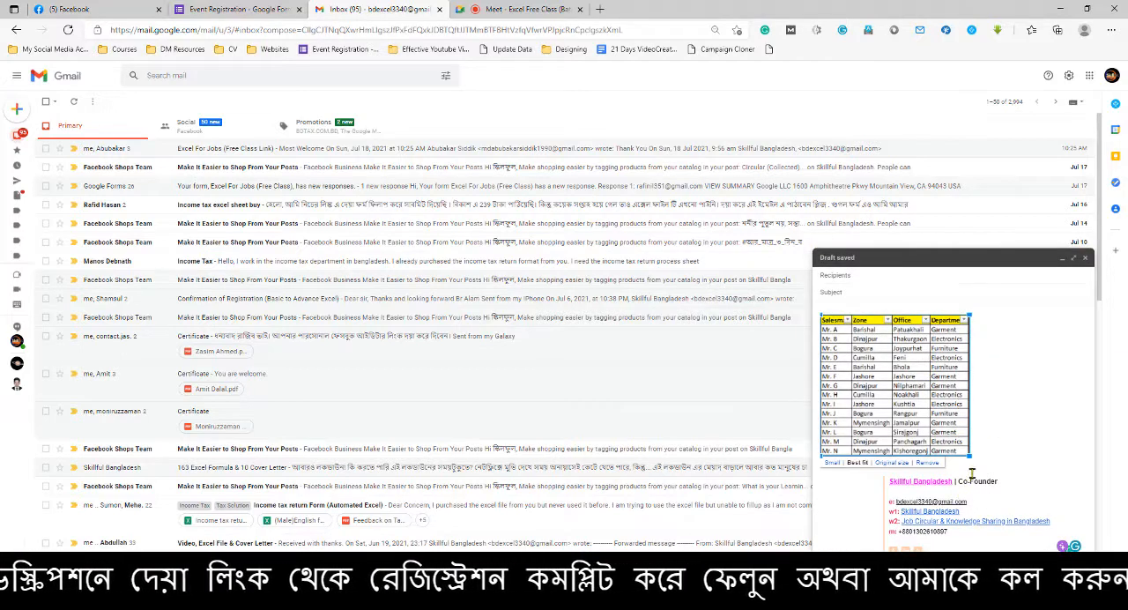
left_click(1074, 257)
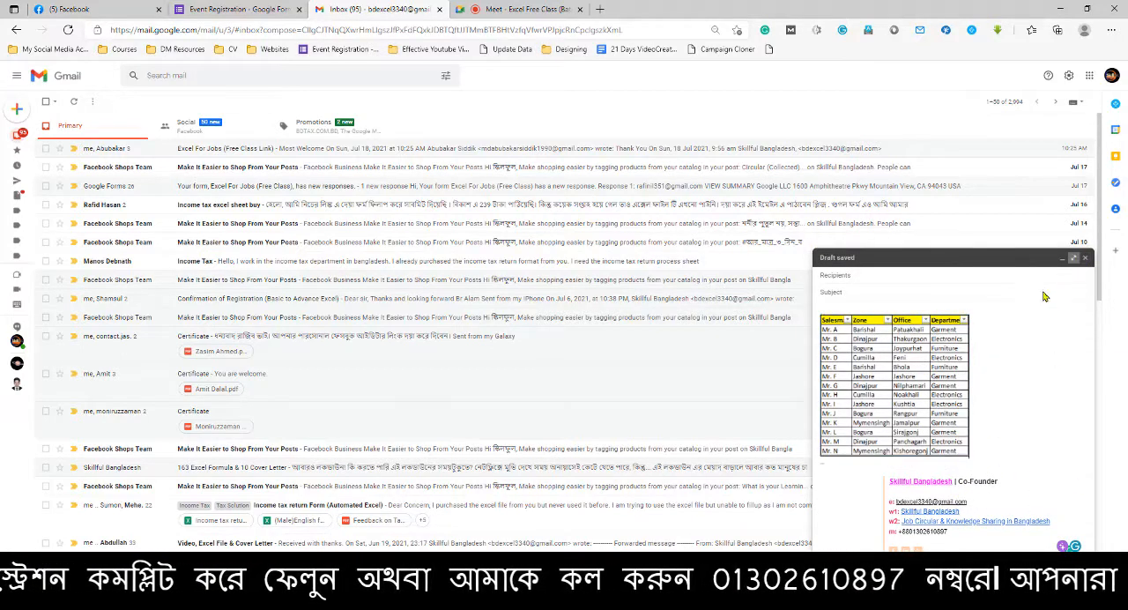
left_click(192, 276)
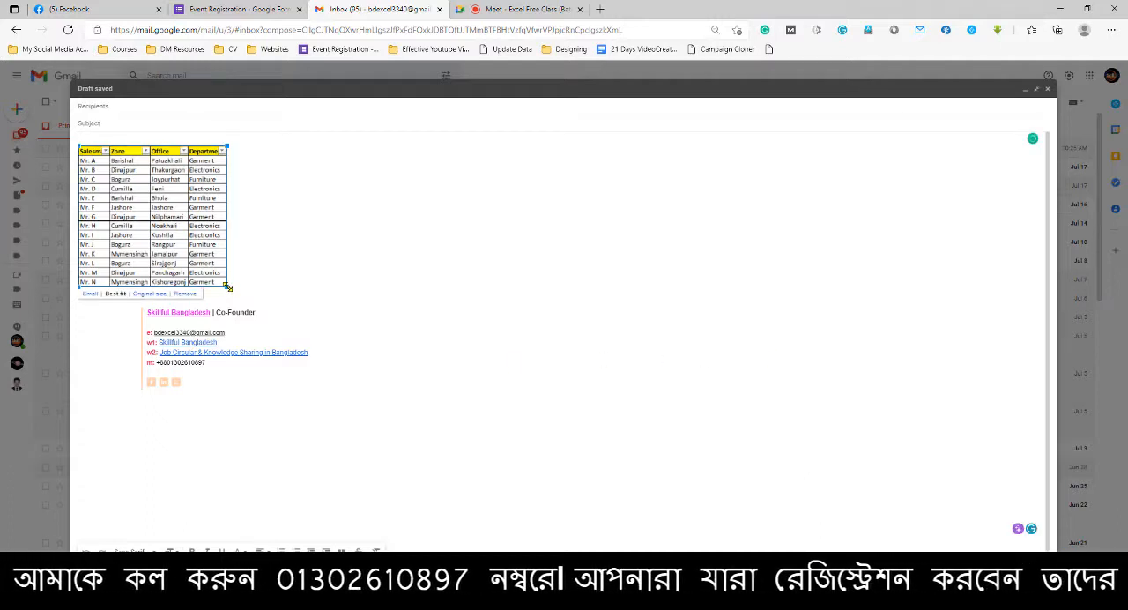
left_click_drag(226, 286, 456, 402)
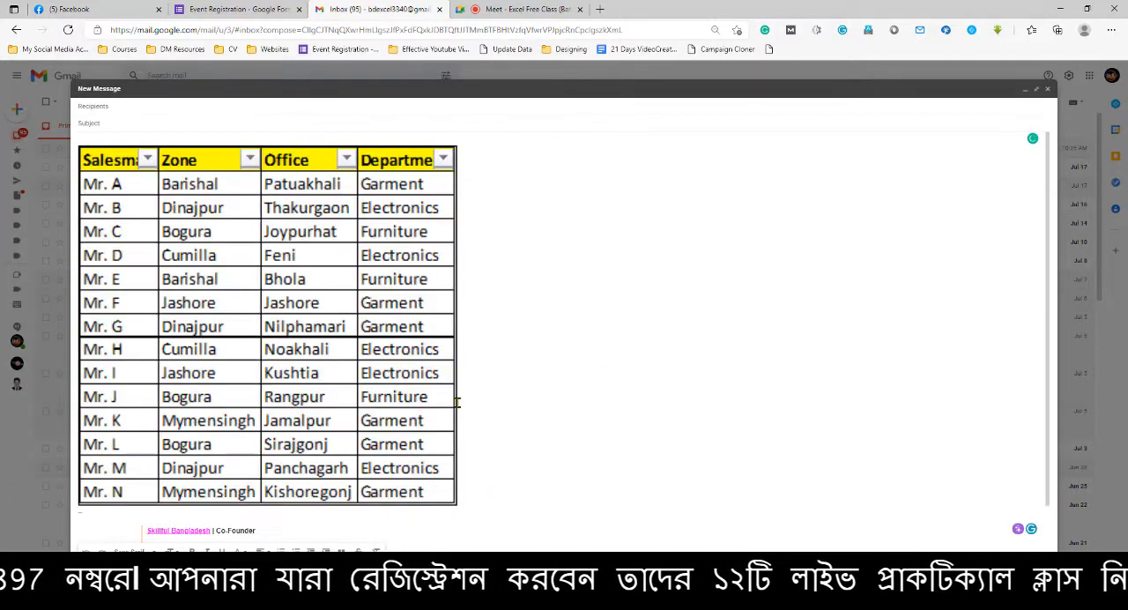
left_click(403, 334)
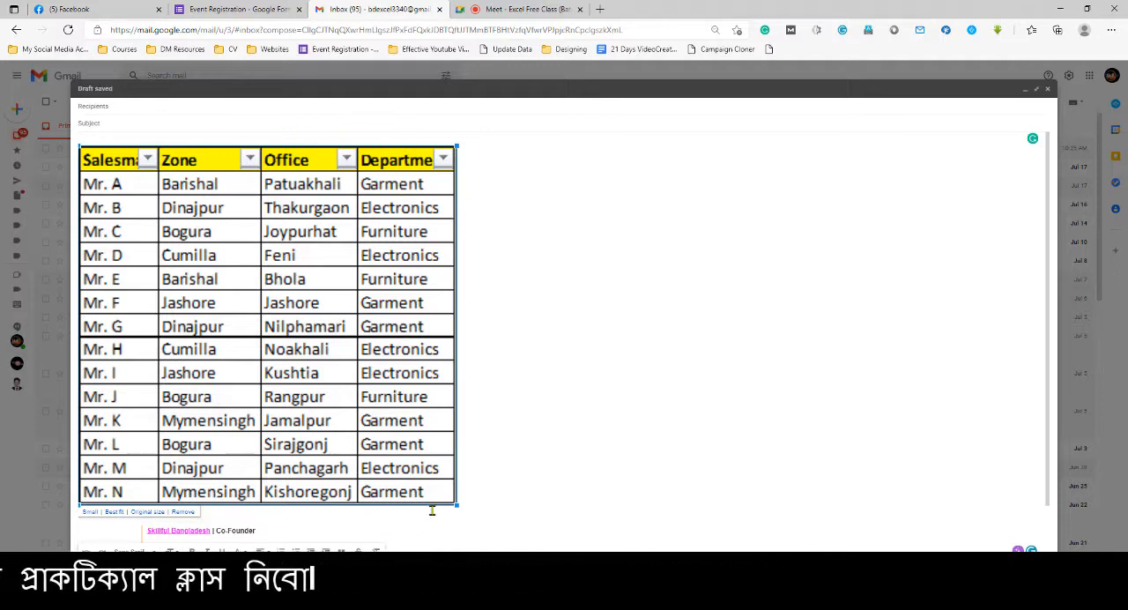
left_click(112, 512)
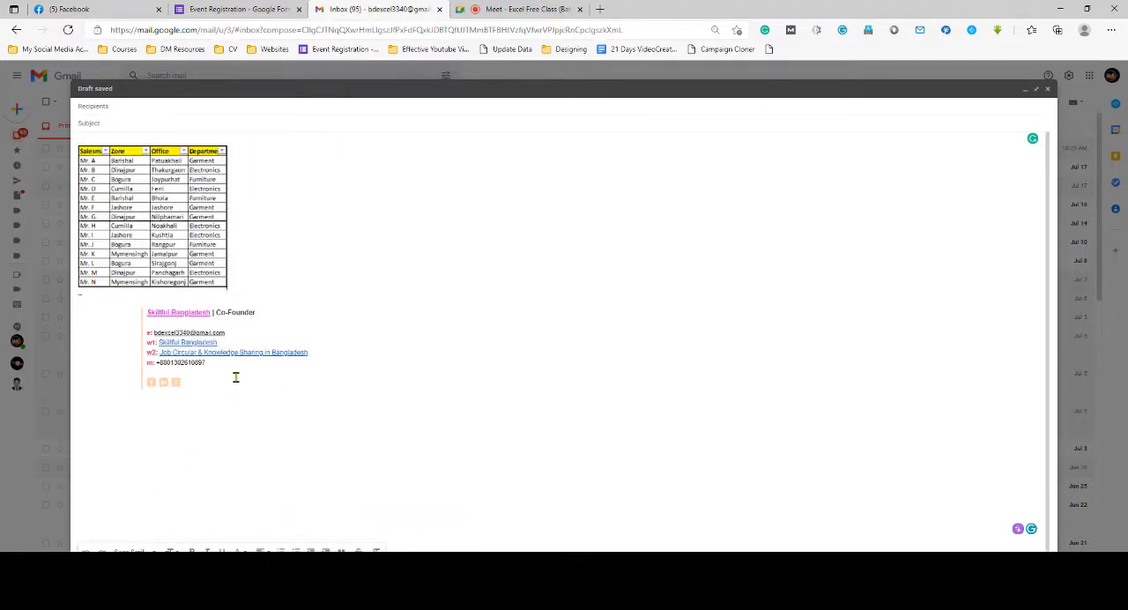
left_click(209, 216)
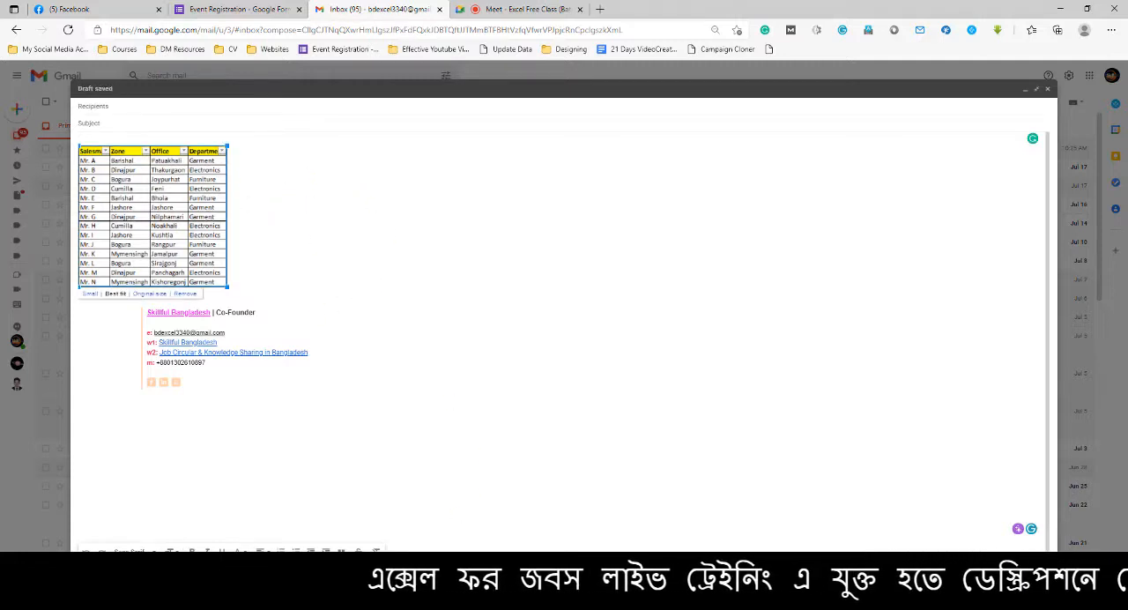
Open Word with a blank document, paste the table picture into it, and maximize the window
key("super")
type("word")
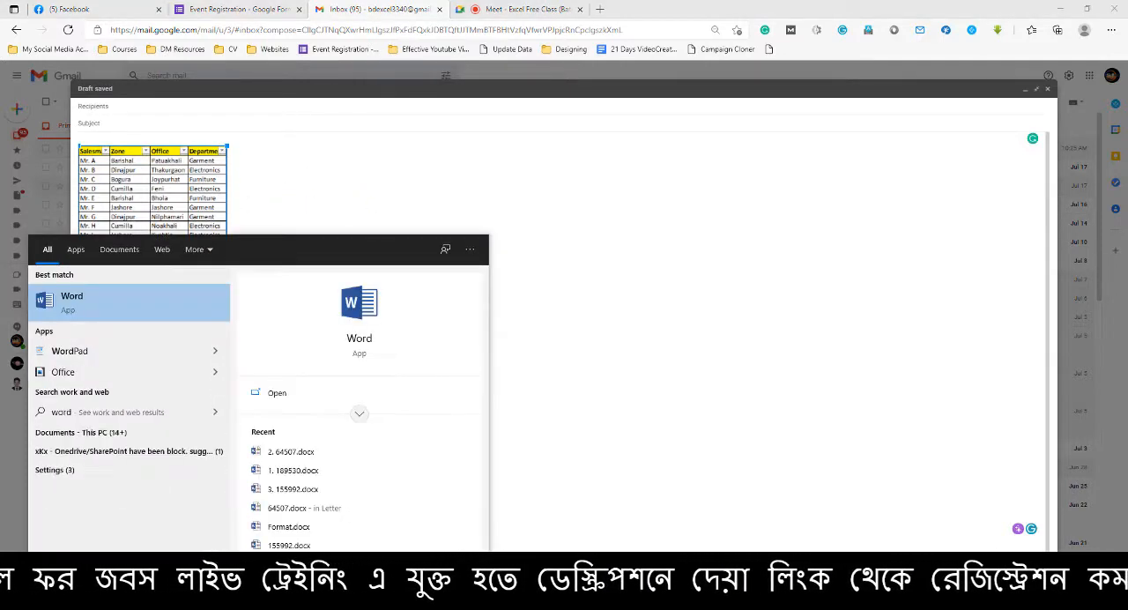
left_click(137, 315)
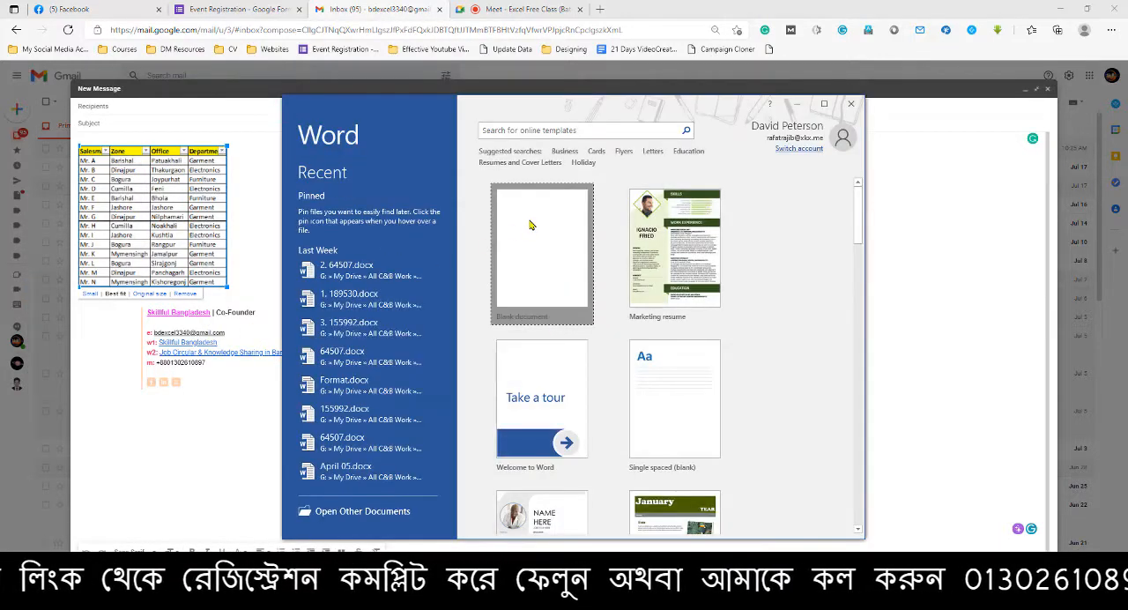
left_click(529, 222)
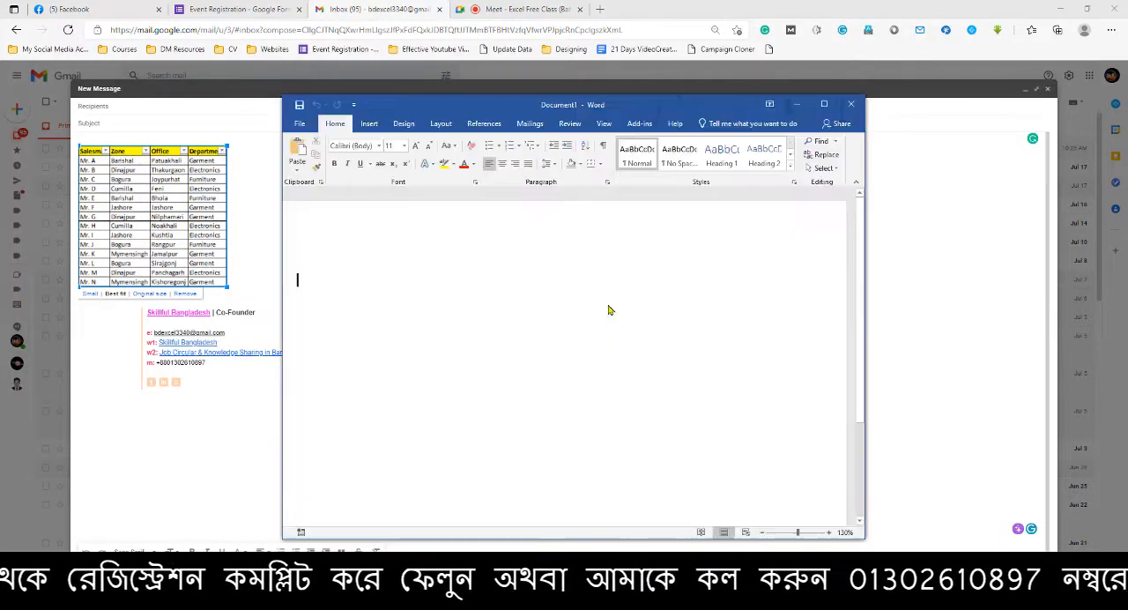
key("ctrl+v")
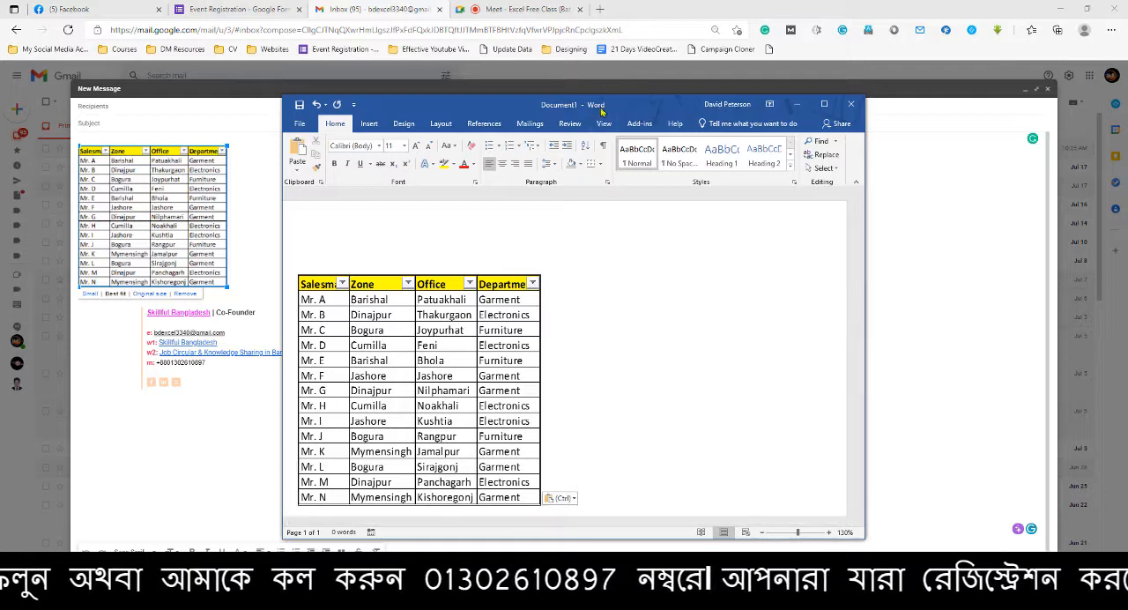
double_click(631, 106)
Set the text wrapping of the pasted table picture to In Front of Text
left_click(544, 405)
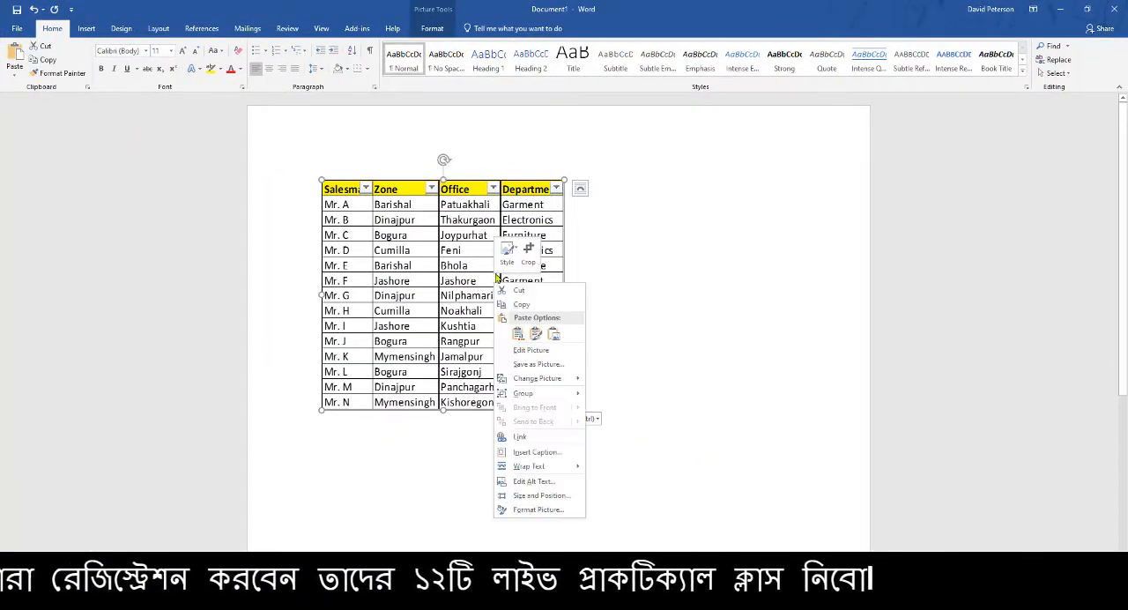
right_click(495, 286)
left_click(592, 194)
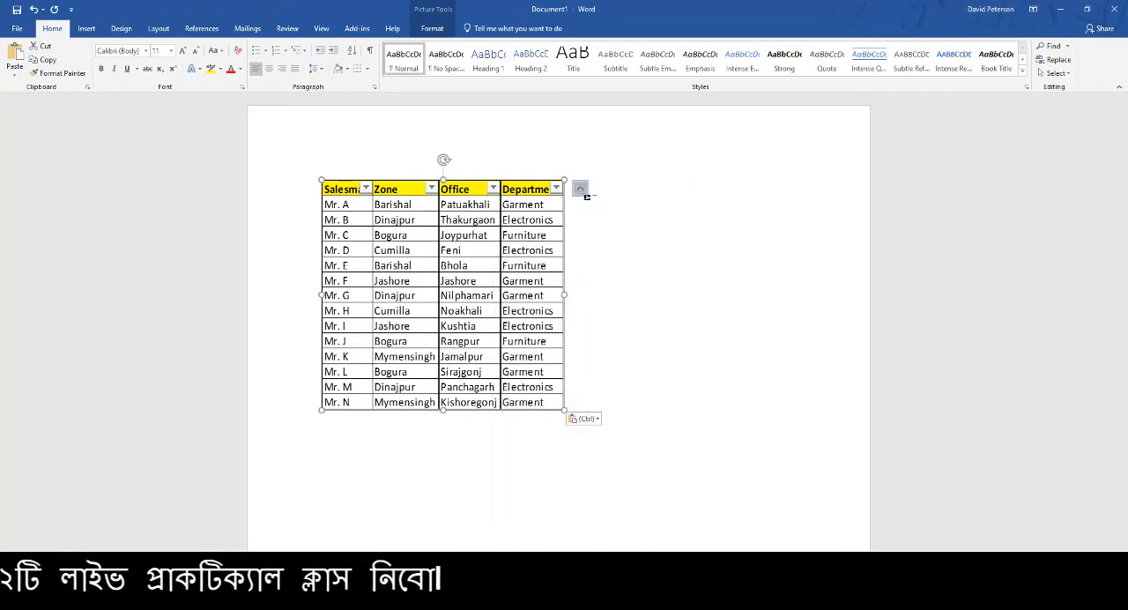
left_click(580, 189)
left_click(670, 304)
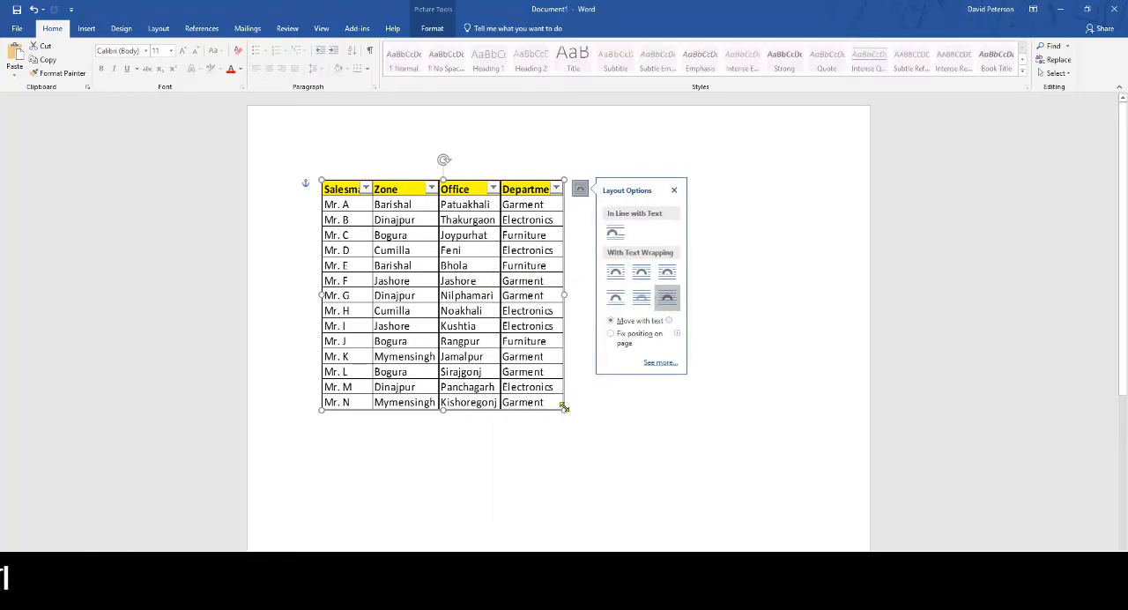
Enlarge the table picture proportionally and reposition it near the middle of the page width
left_click_drag(564, 409, 681, 454)
left_click_drag(568, 385, 651, 368)
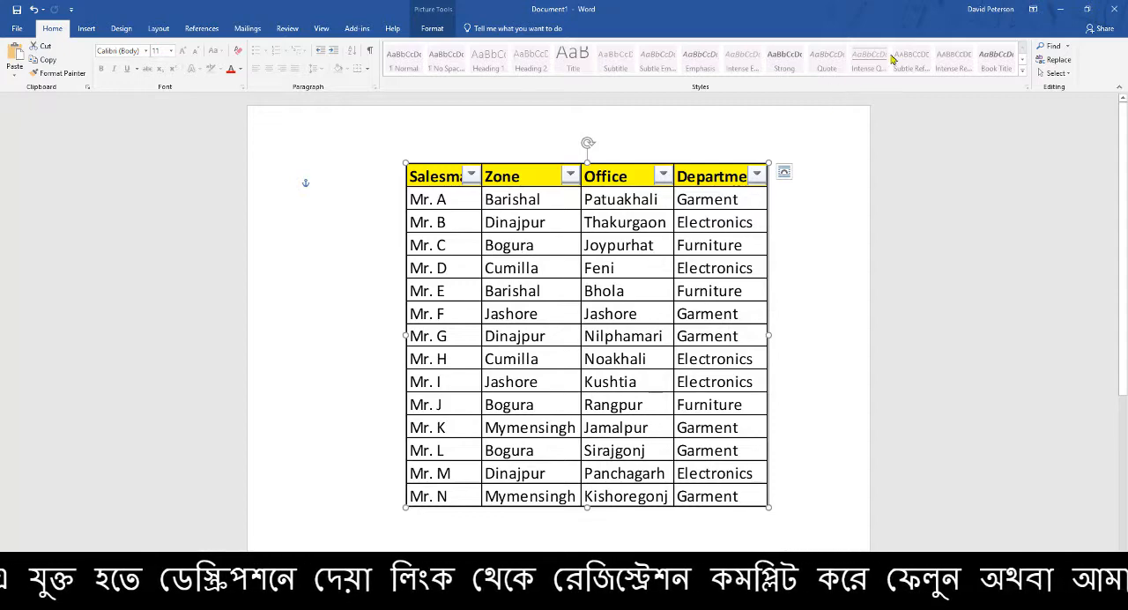
left_click_drag(743, 348, 692, 357)
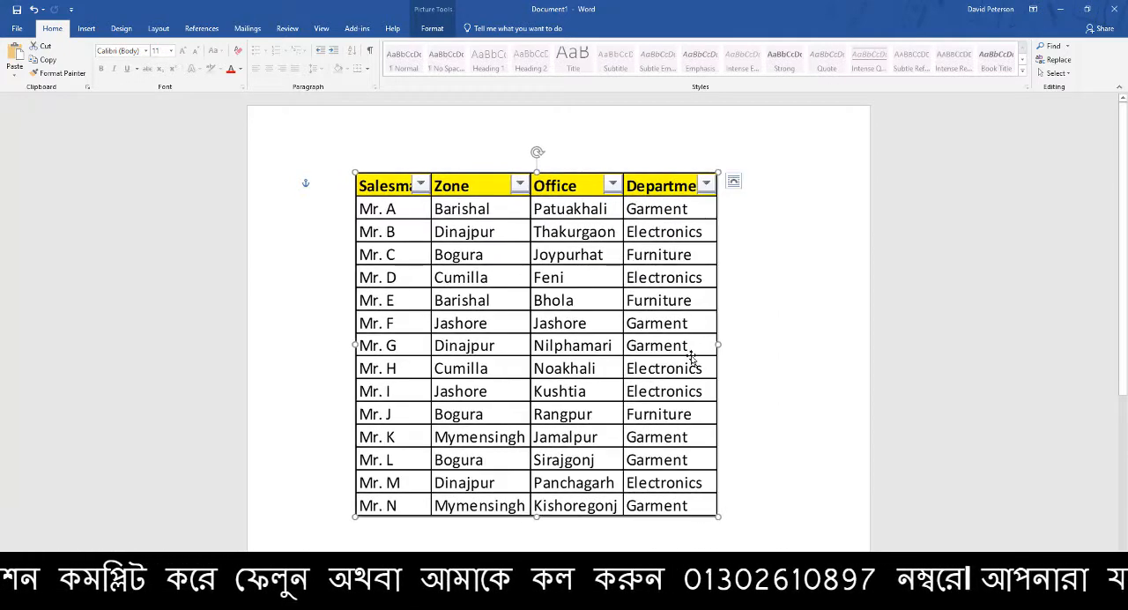
Minimize the Word document and return to the Class 12 workbook in Excel
left_click(1060, 8)
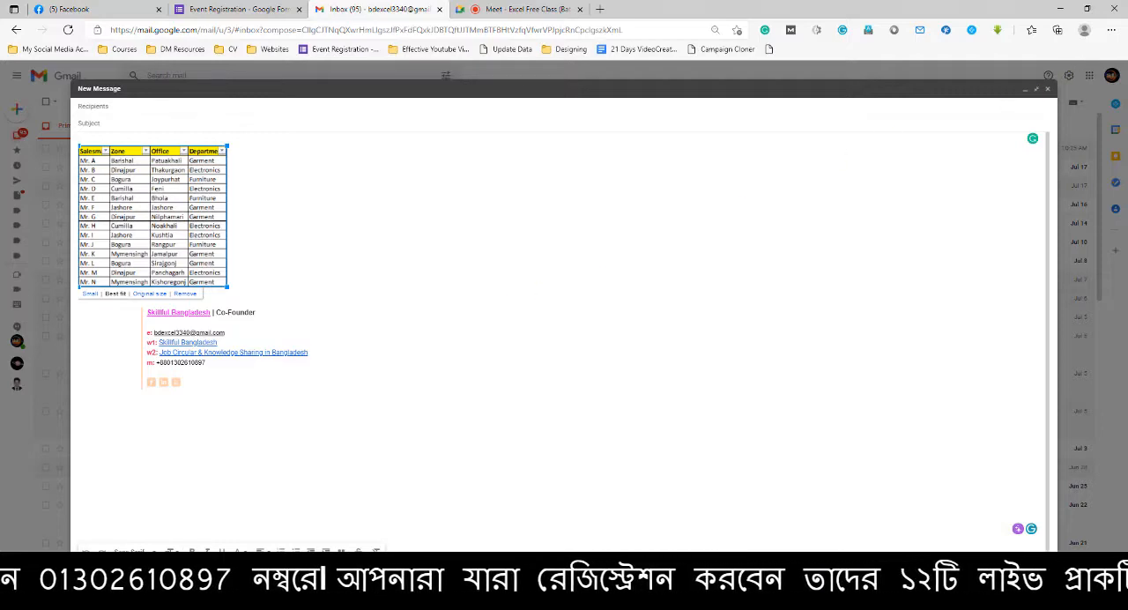
mouse_move(871, 601)
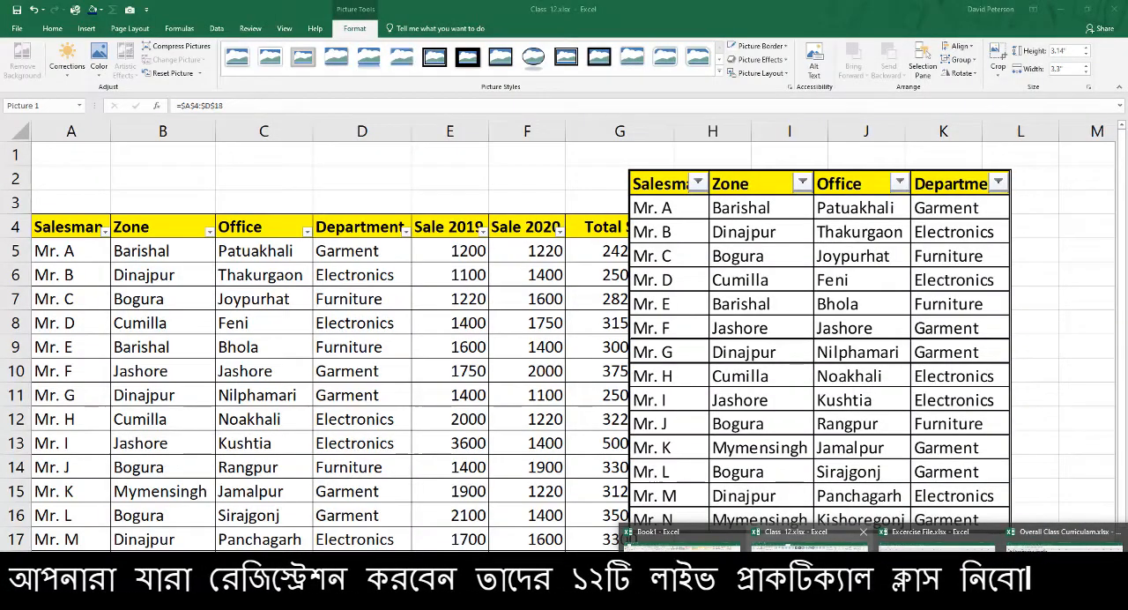
left_click(810, 569)
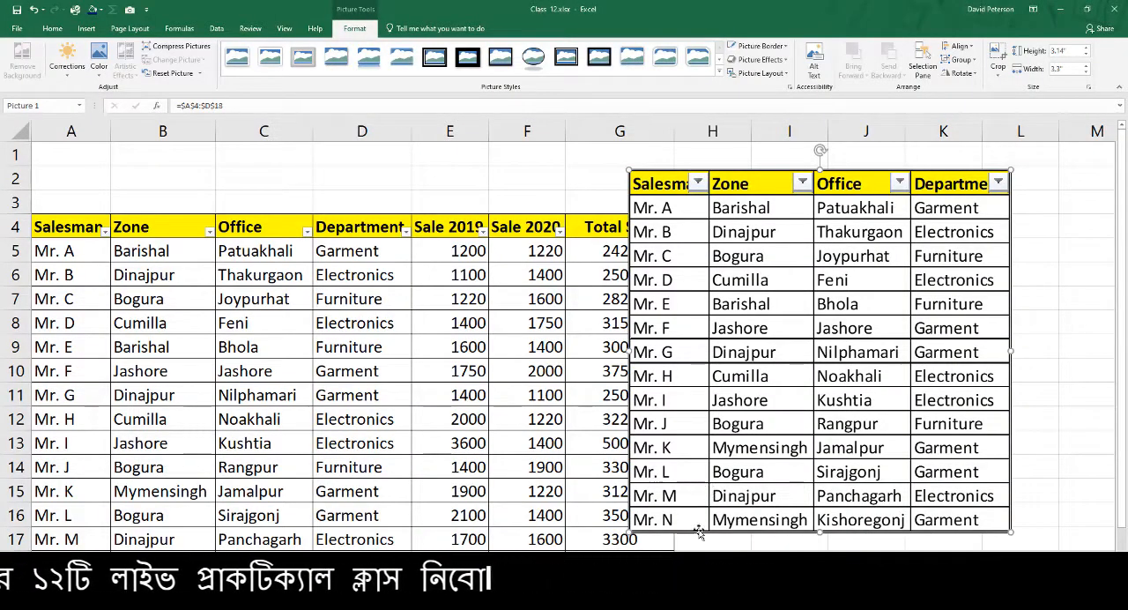
Switch to the Book1 workbook, select cell F9, and demonstrate restoring the window down and maximizing it again
mouse_move(874, 599)
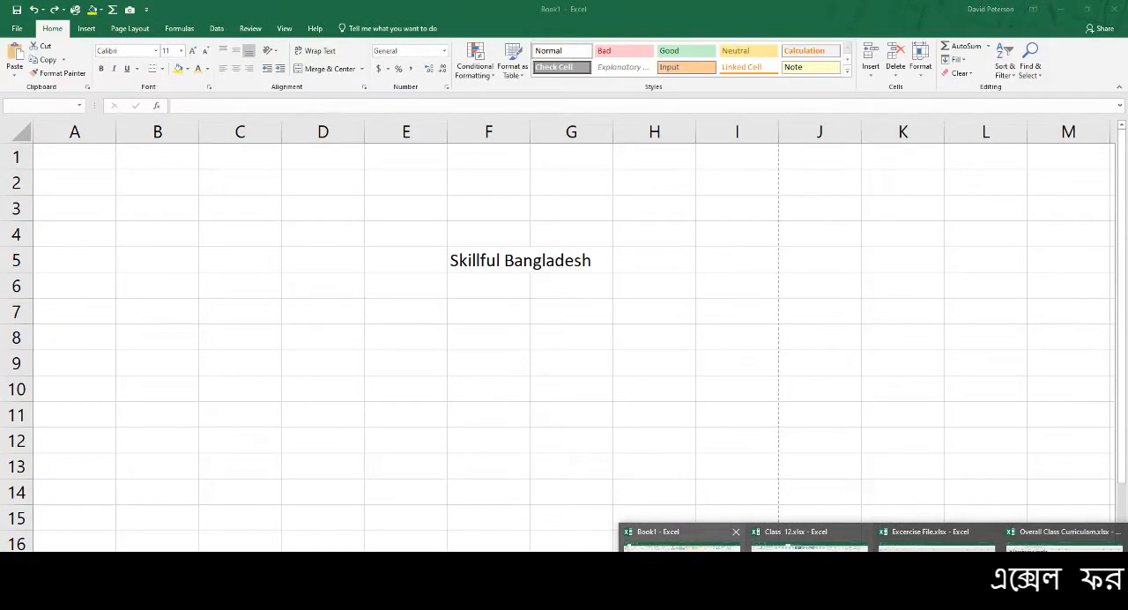
left_click(682, 573)
left_click(453, 375)
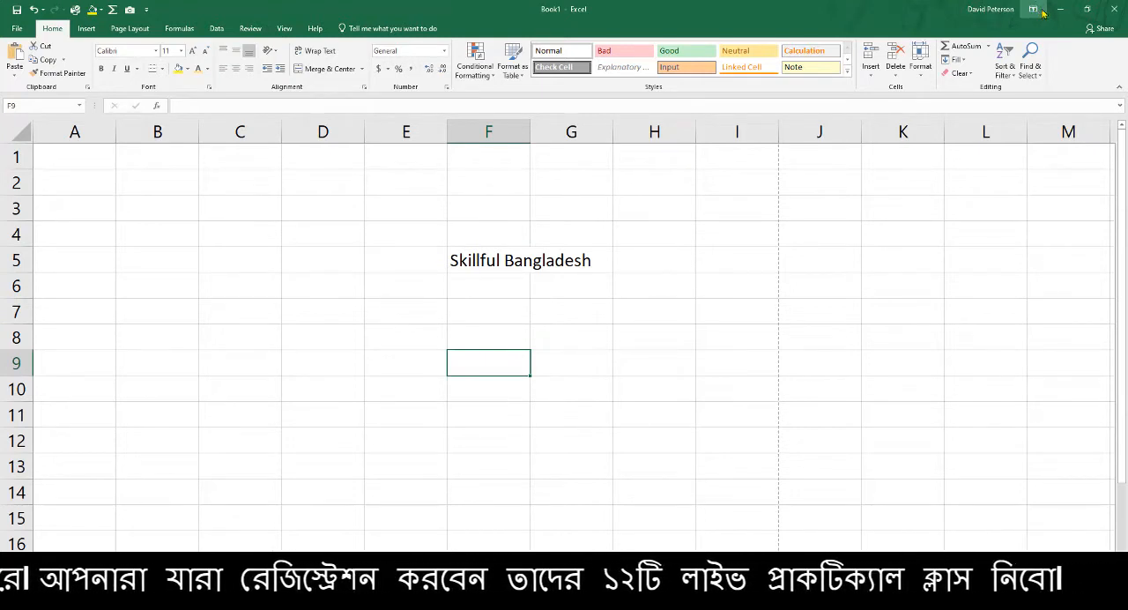
left_click(1087, 9)
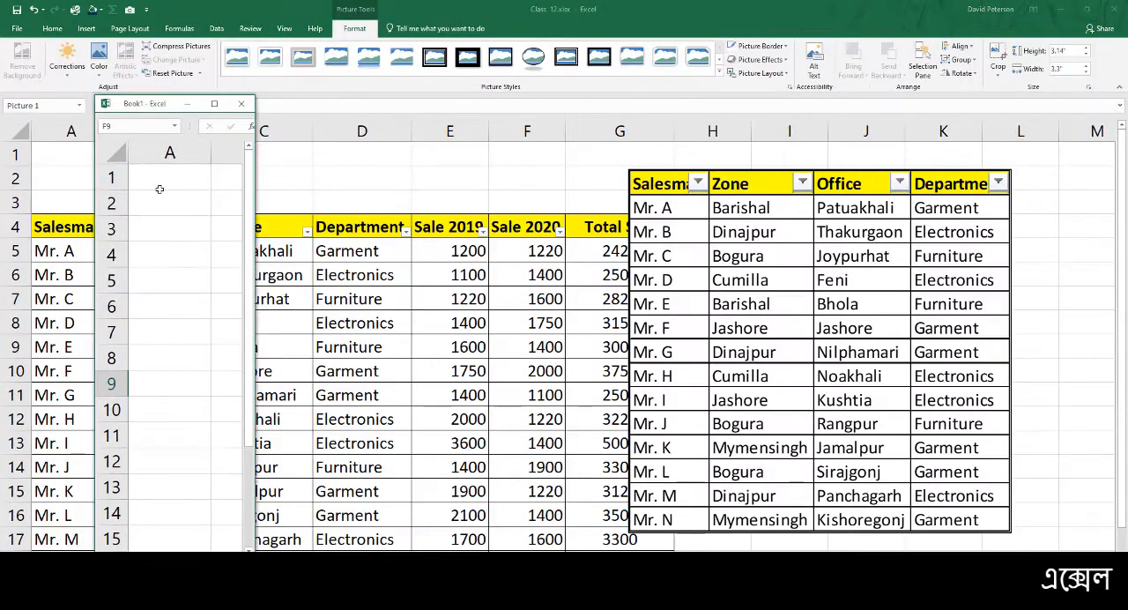
left_click(214, 103)
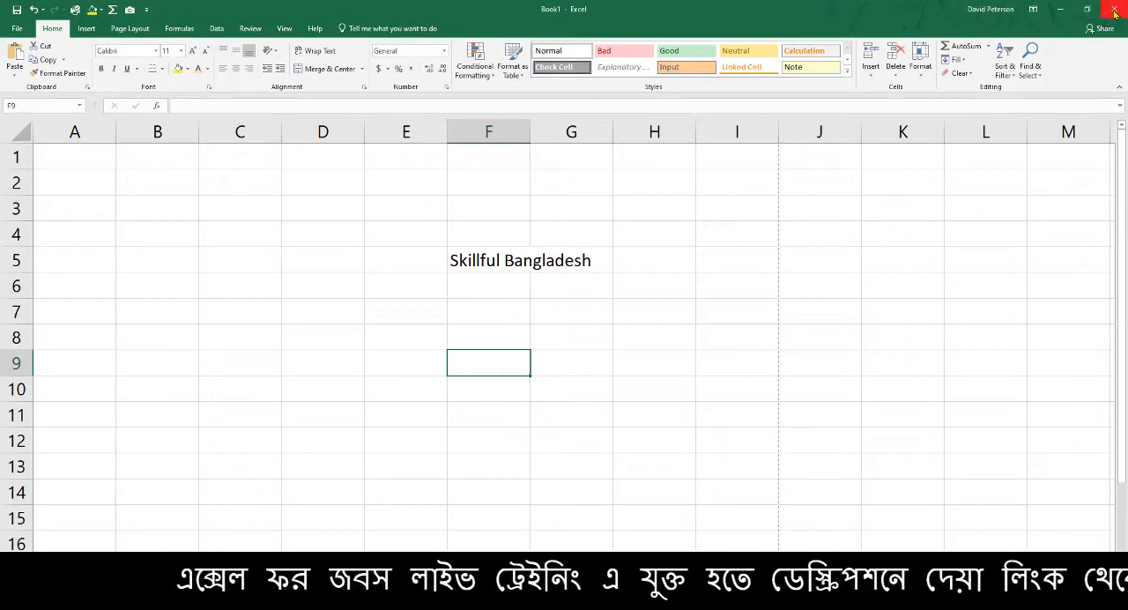
Try closing the Book1 workbook with saving, and cancel both the Save As dialog and the closing
left_click(1116, 10)
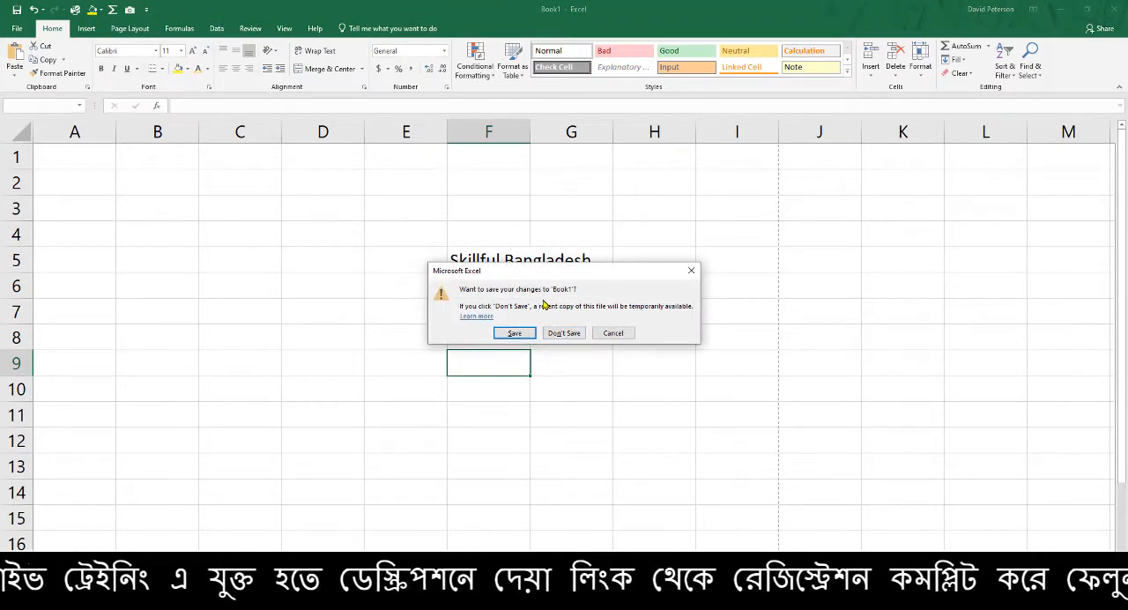
left_click_drag(553, 282, 735, 222)
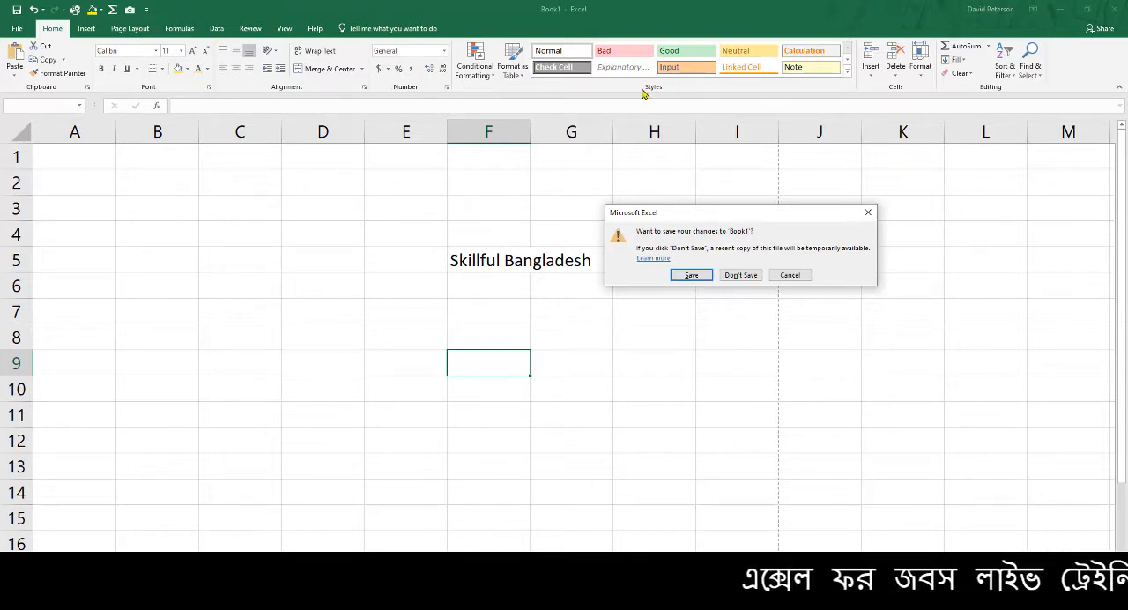
left_click(704, 277)
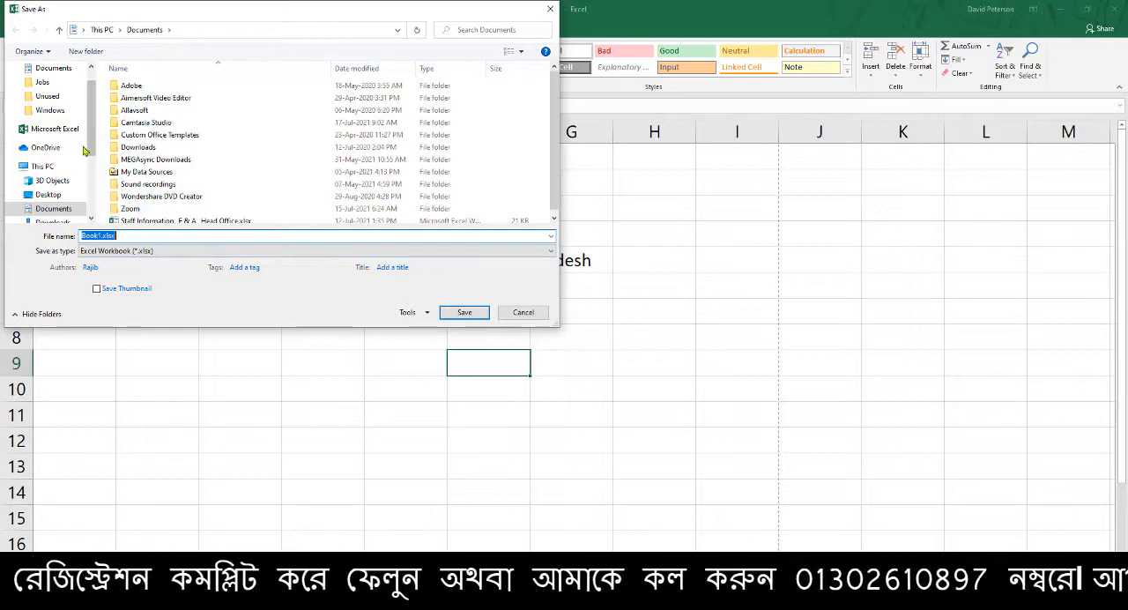
left_click(550, 9)
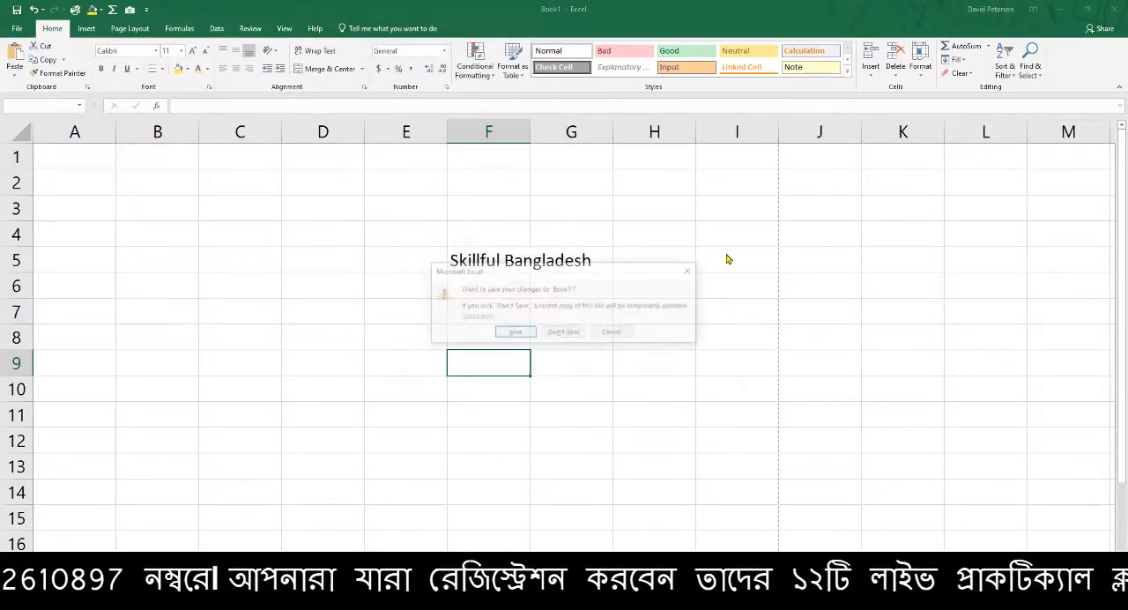
left_click(612, 334)
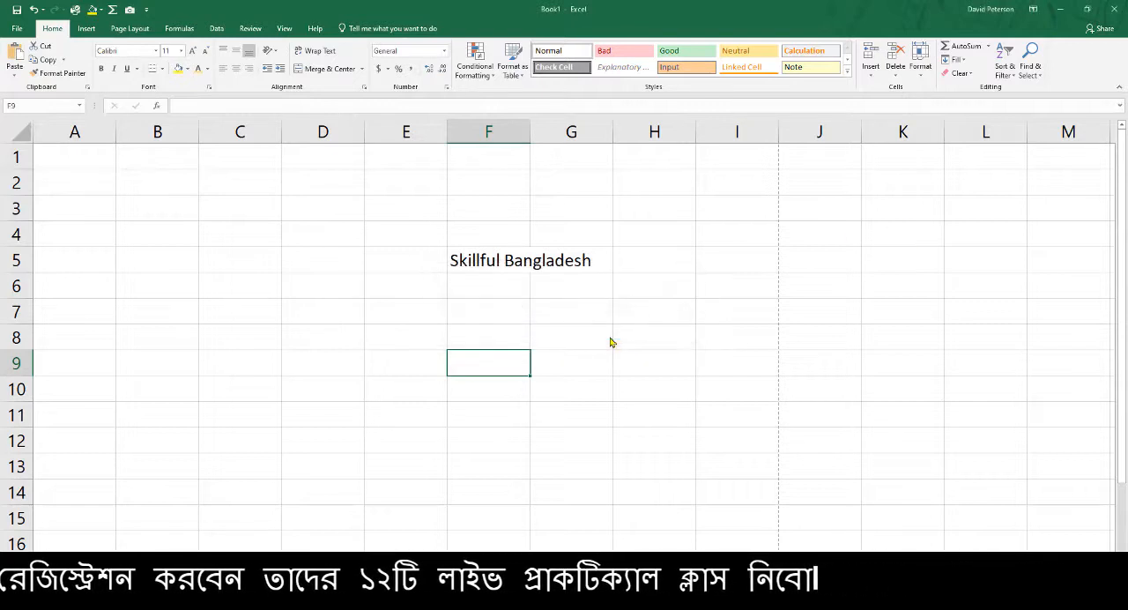
Auto-hide the ribbon, select cells G7 and I7 in the expanded sheet, and temporarily reveal the ribbon
left_click(1034, 10)
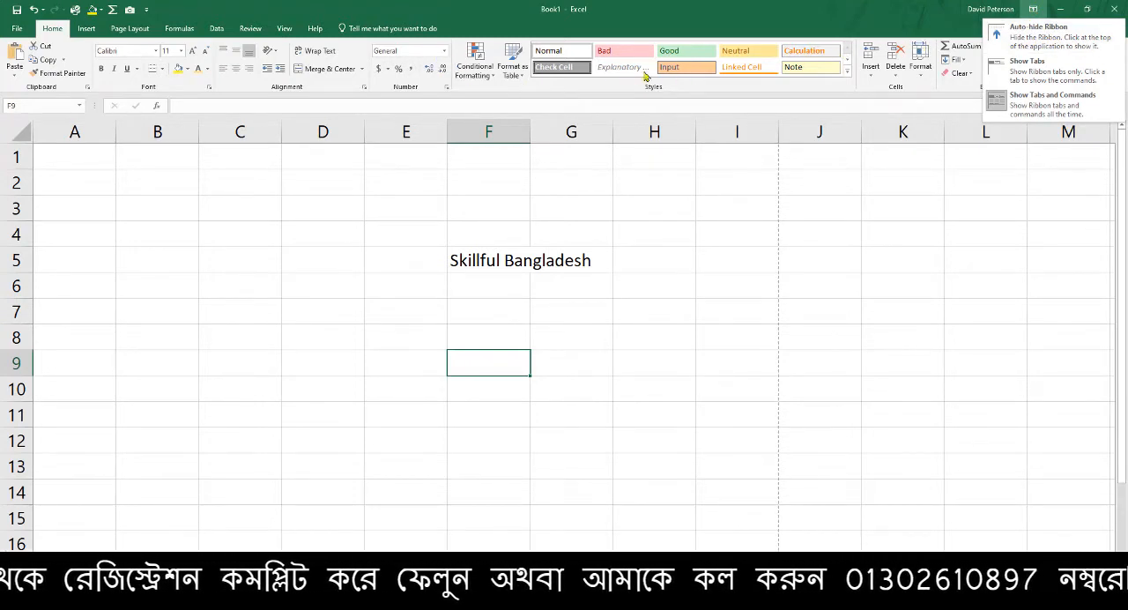
left_click(1043, 35)
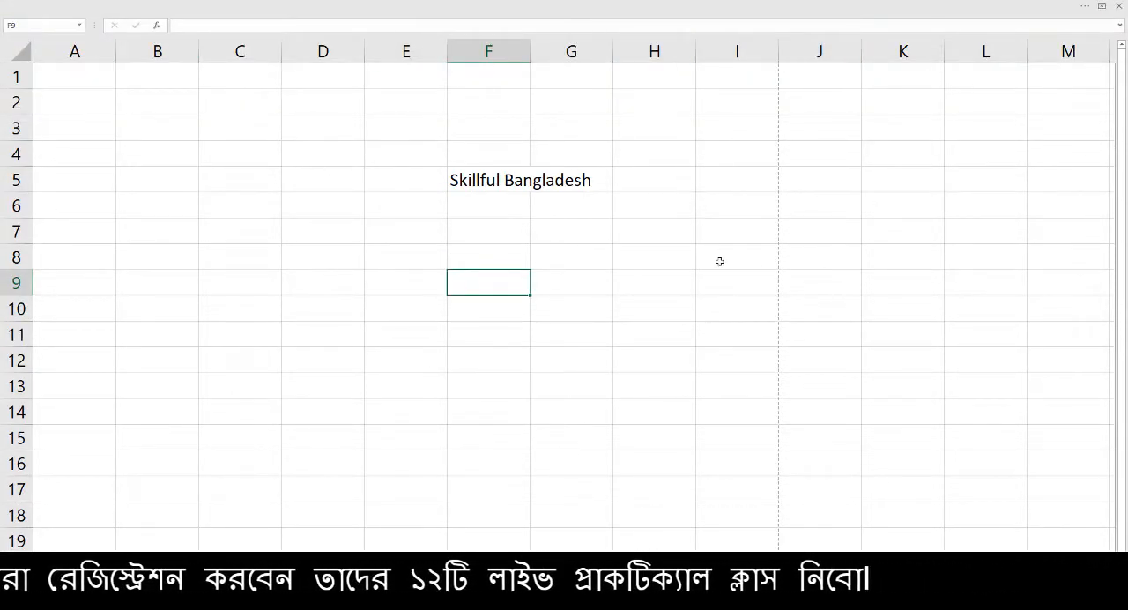
left_click(545, 231)
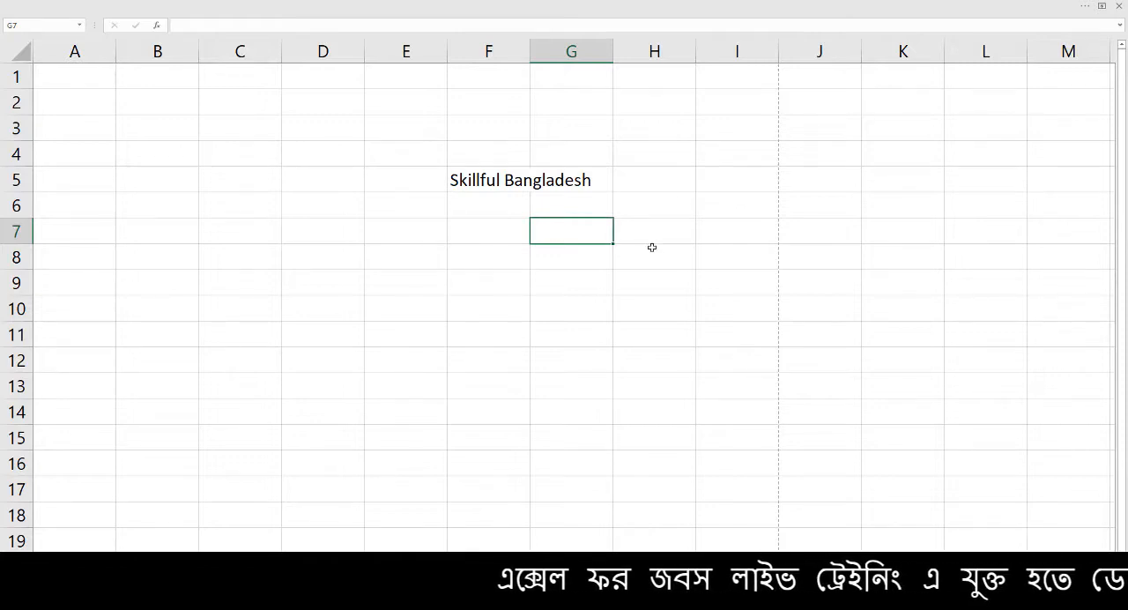
left_click(709, 241)
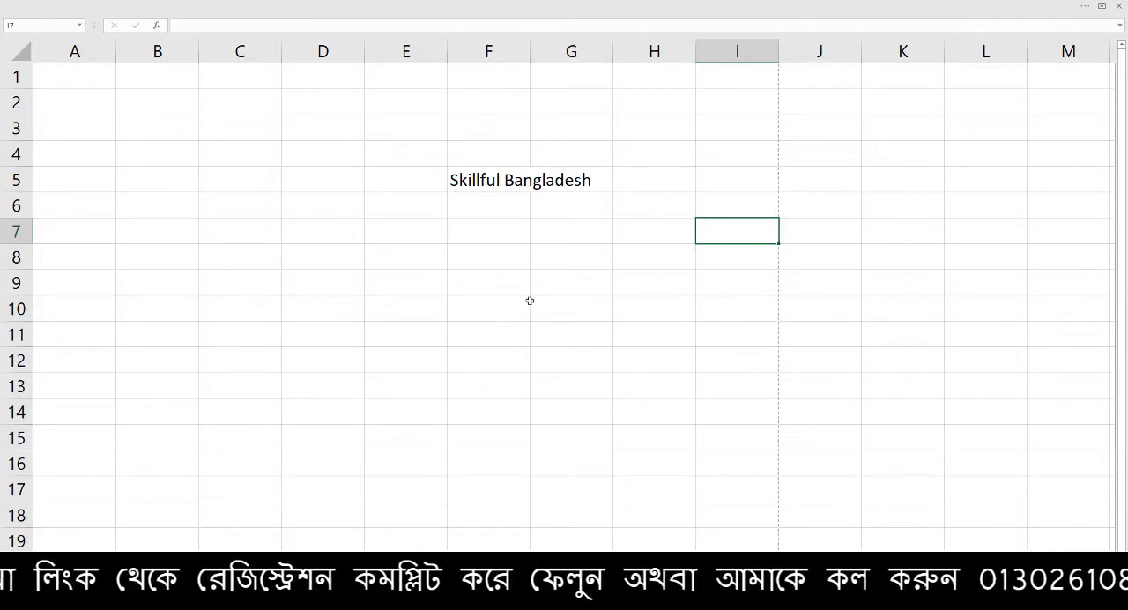
mouse_move(393, 5)
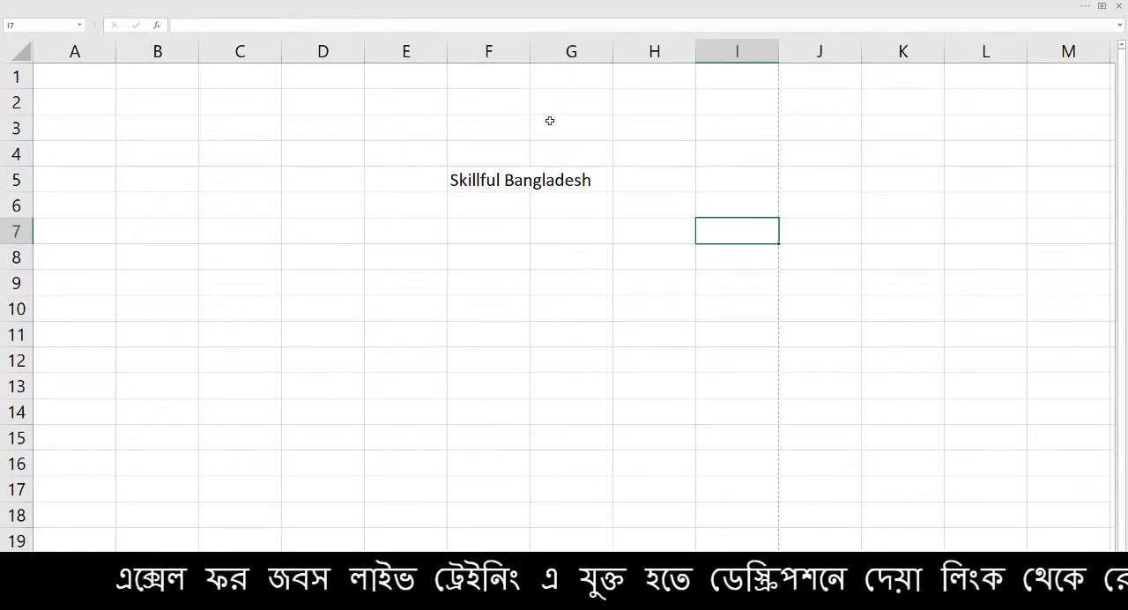
left_click(563, 6)
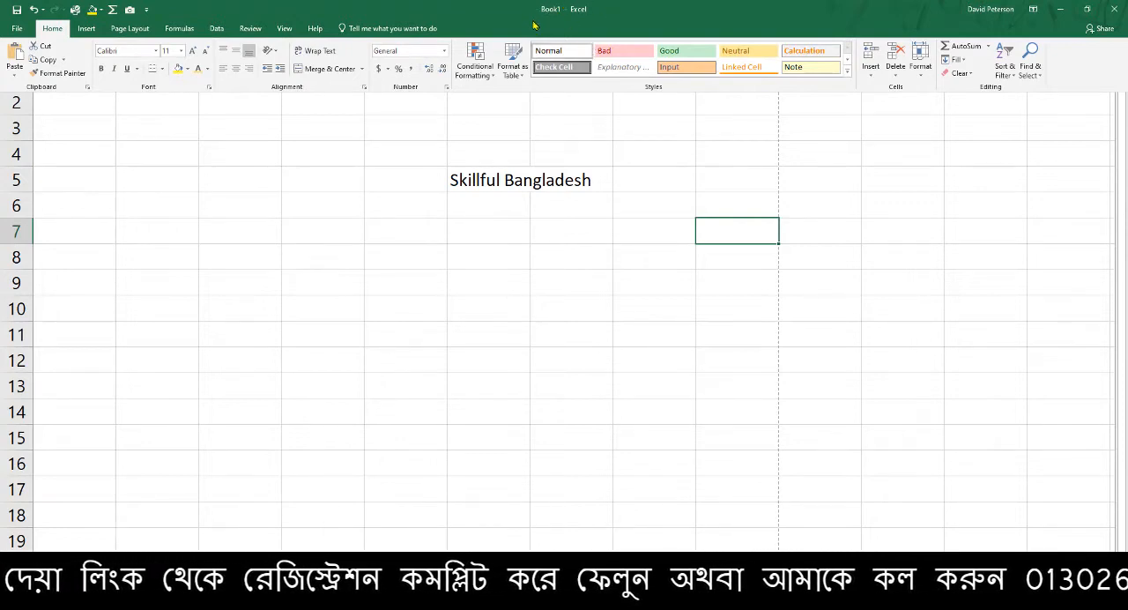
left_click(399, 173)
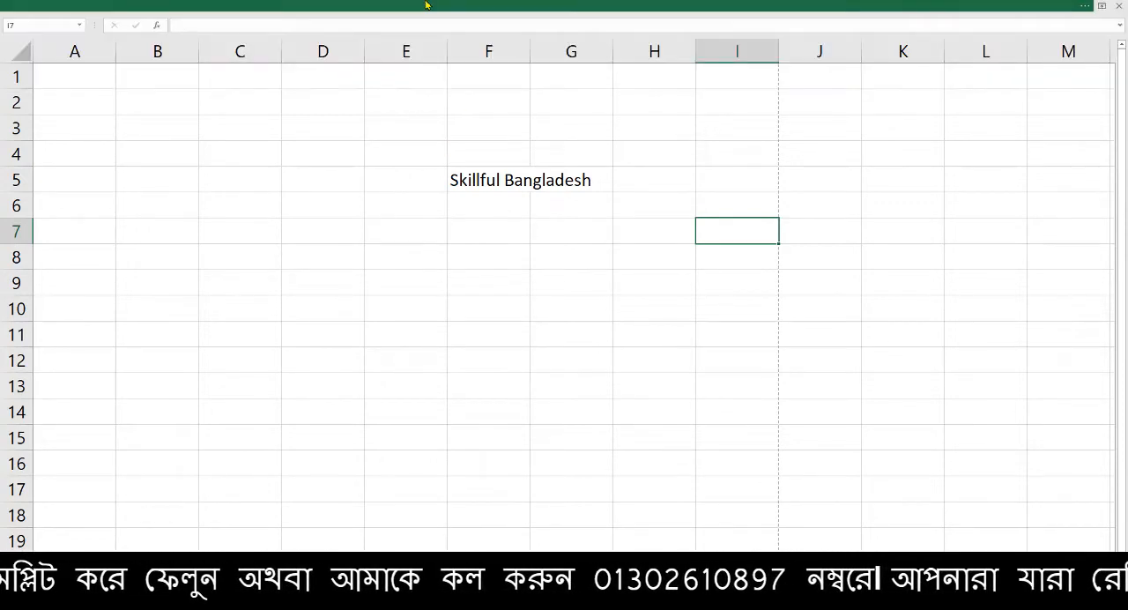
Set the ribbon display to Show Tabs and temporarily reveal the Home and Insert commands
left_click(1026, 11)
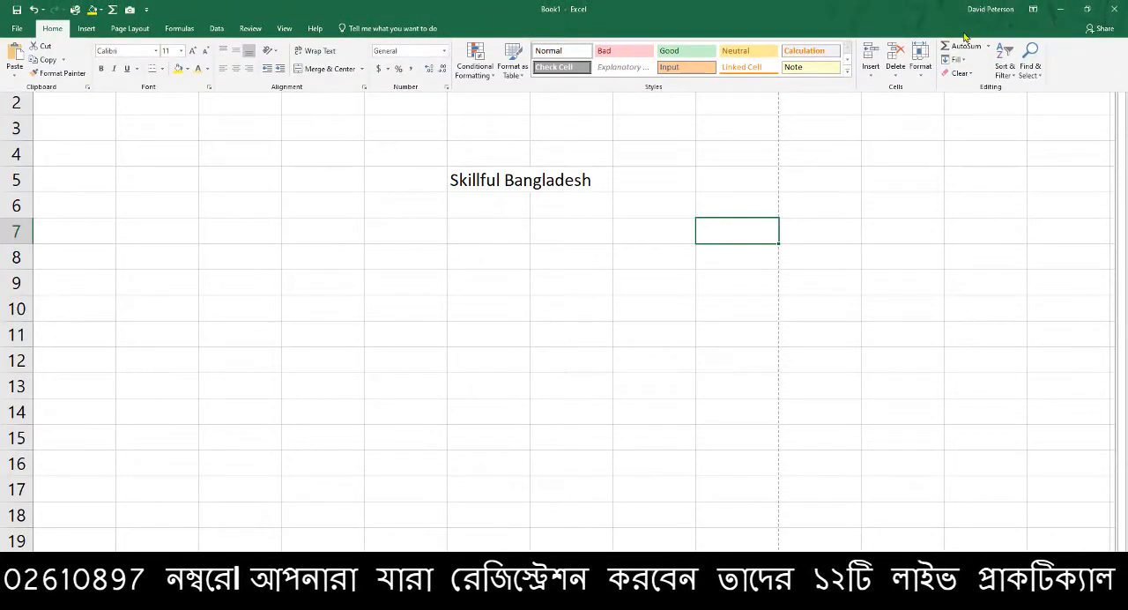
left_click(1035, 9)
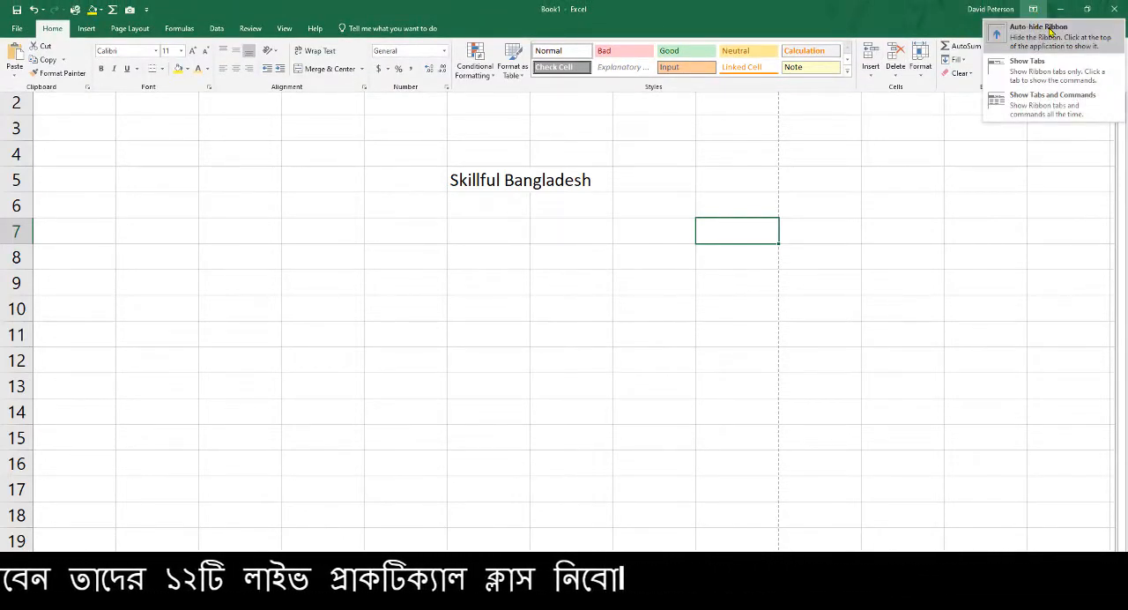
left_click(1041, 78)
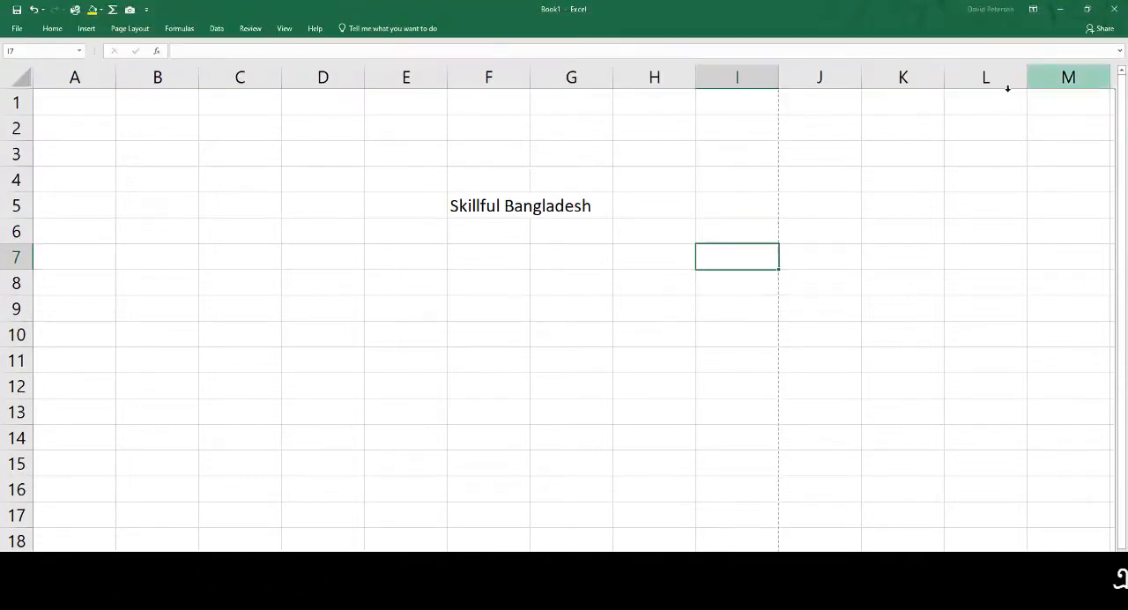
left_click(64, 30)
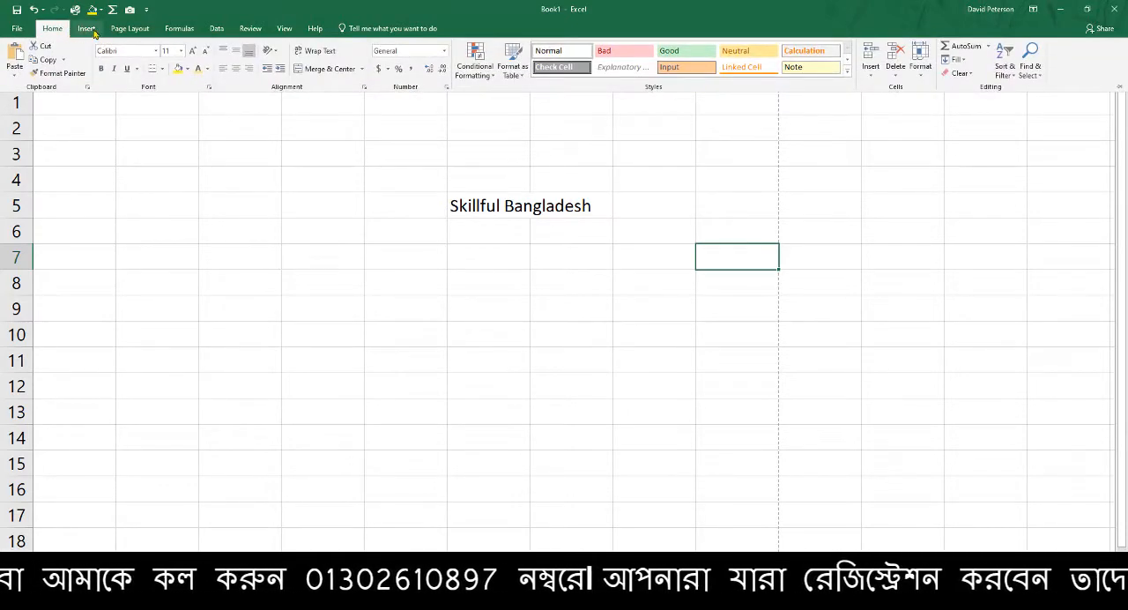
left_click(91, 31)
left_click(186, 238)
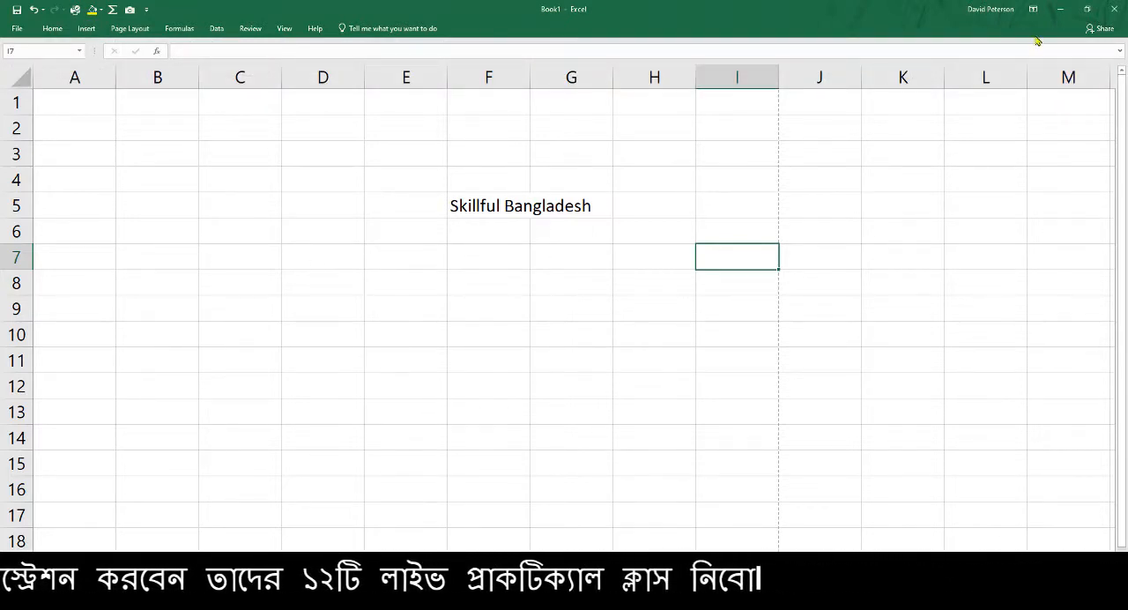
Reveal the Home commands, pin the full ribbon open on the Insert commands, and select cell J4
left_click(51, 29)
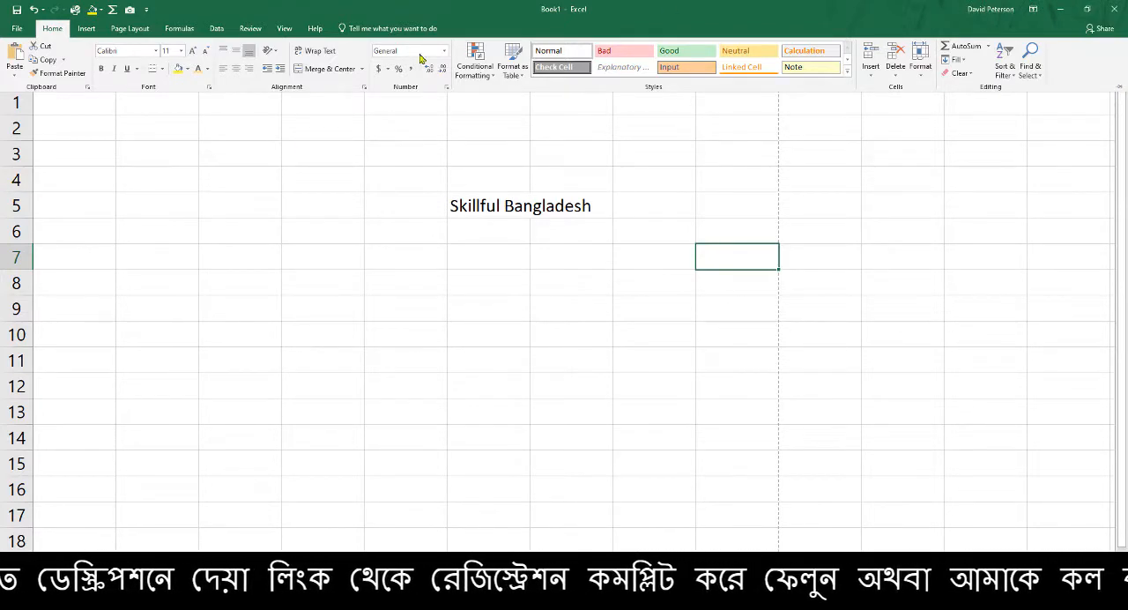
left_click(85, 29)
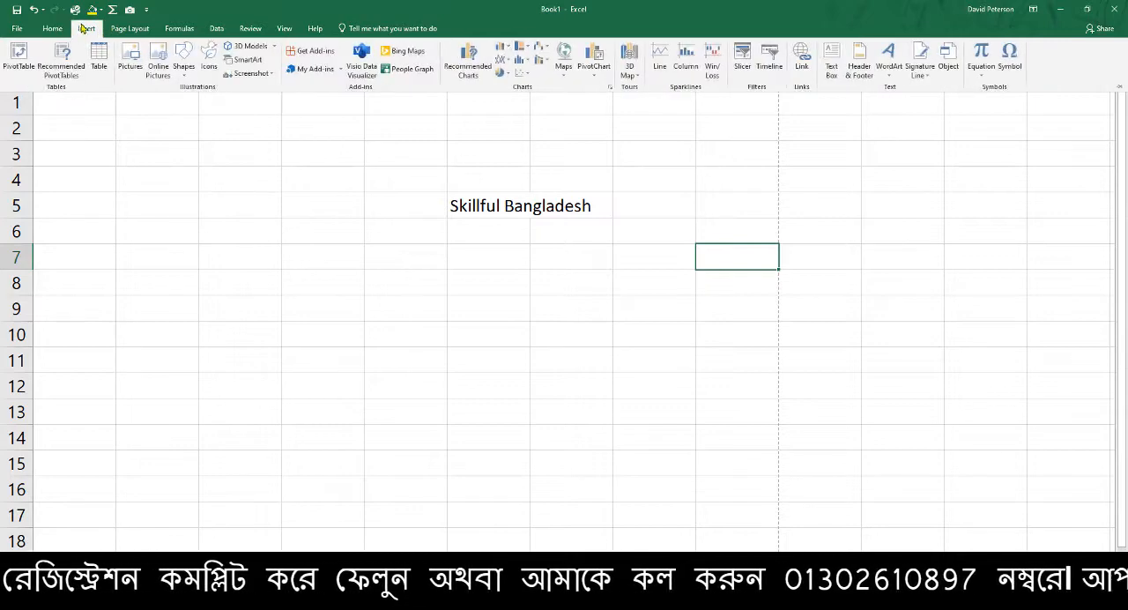
left_click(85, 33)
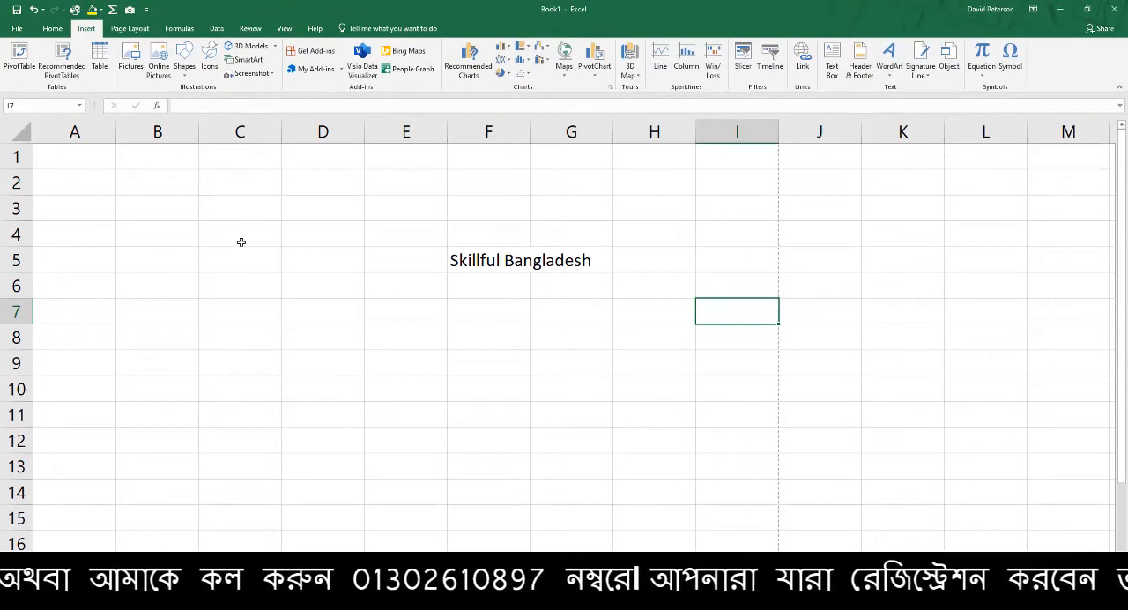
left_click(792, 233)
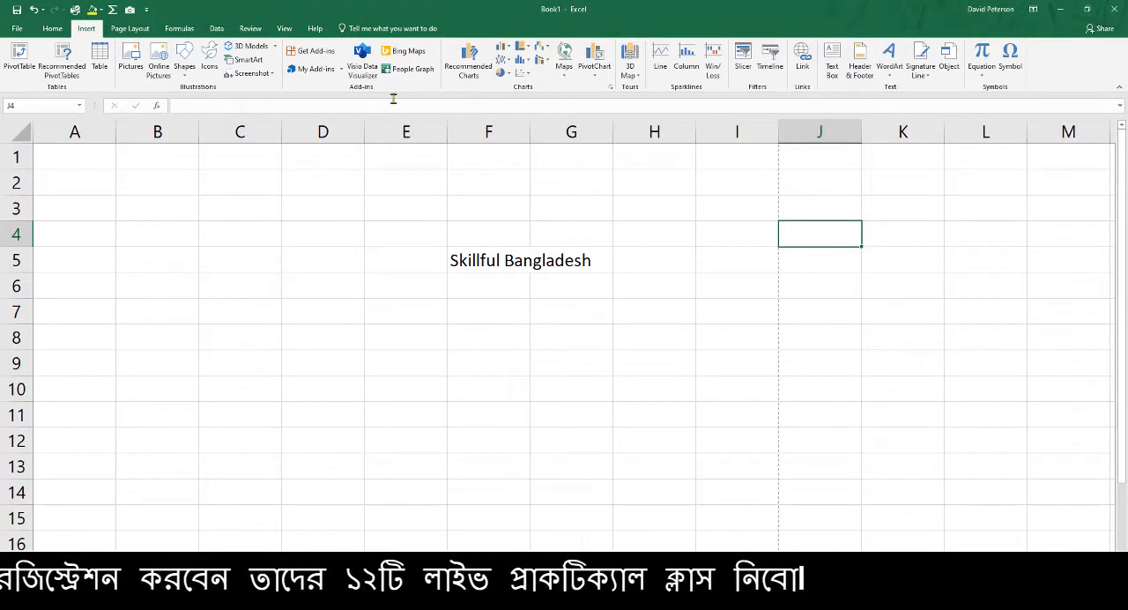
Switch the ribbon display to Show Tabs and back to Show Tabs and Commands, with cell G3 selected and the Home commands shown
left_click(1033, 8)
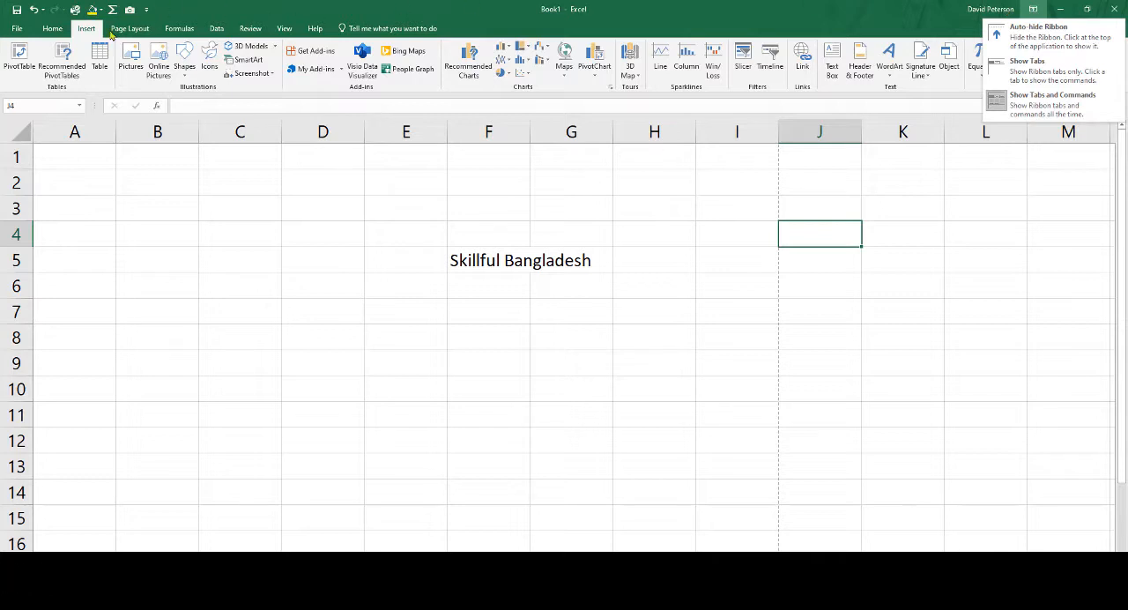
left_click(1032, 65)
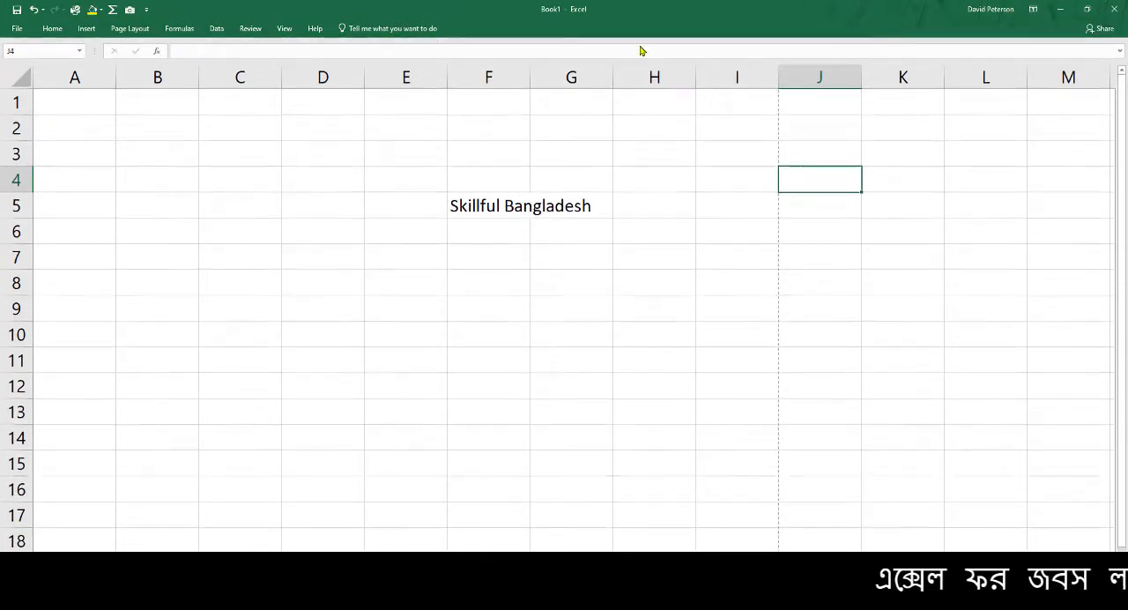
left_click(1034, 10)
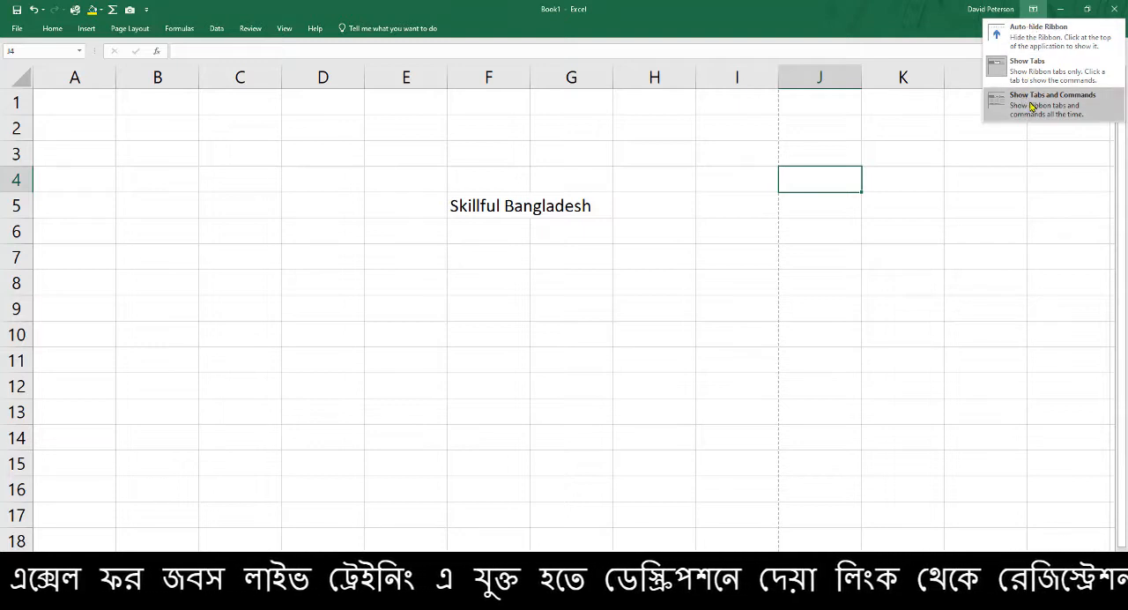
left_click(1037, 110)
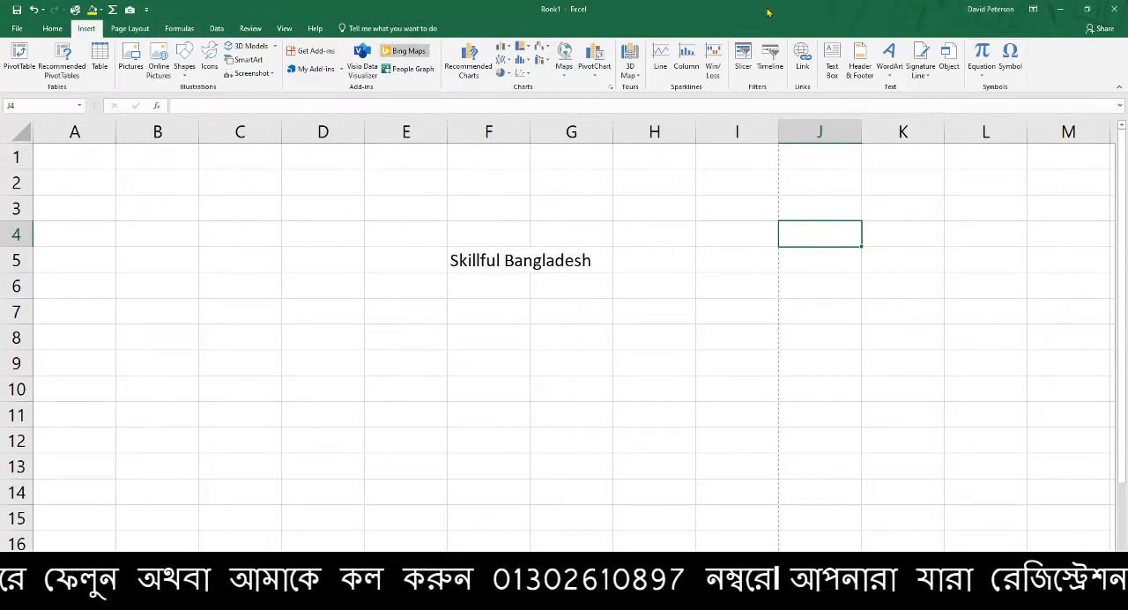
left_click(556, 203)
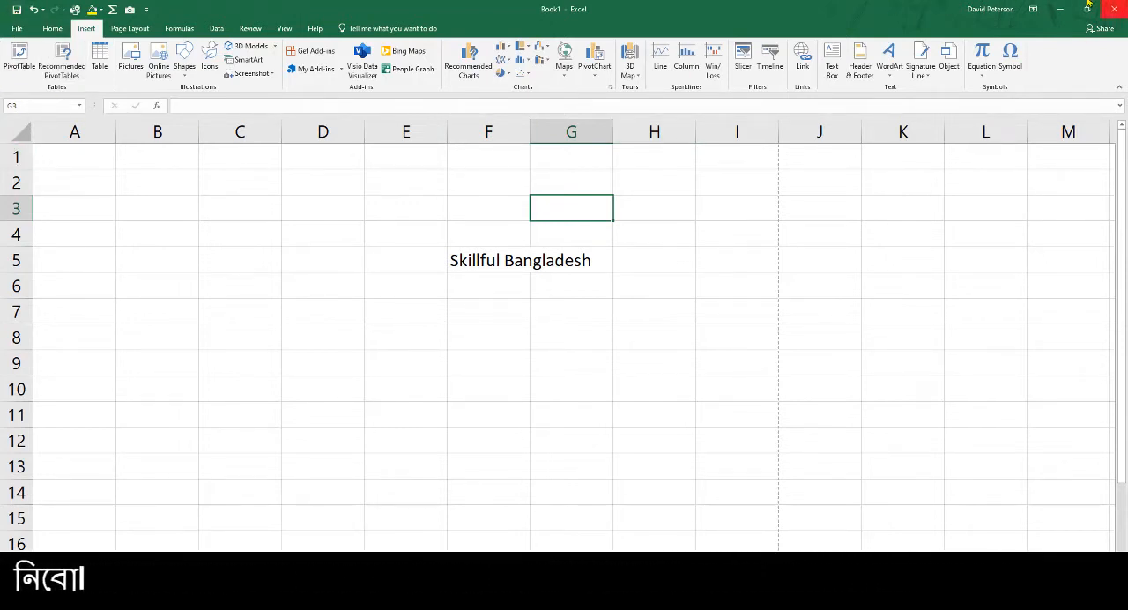
left_click(53, 30)
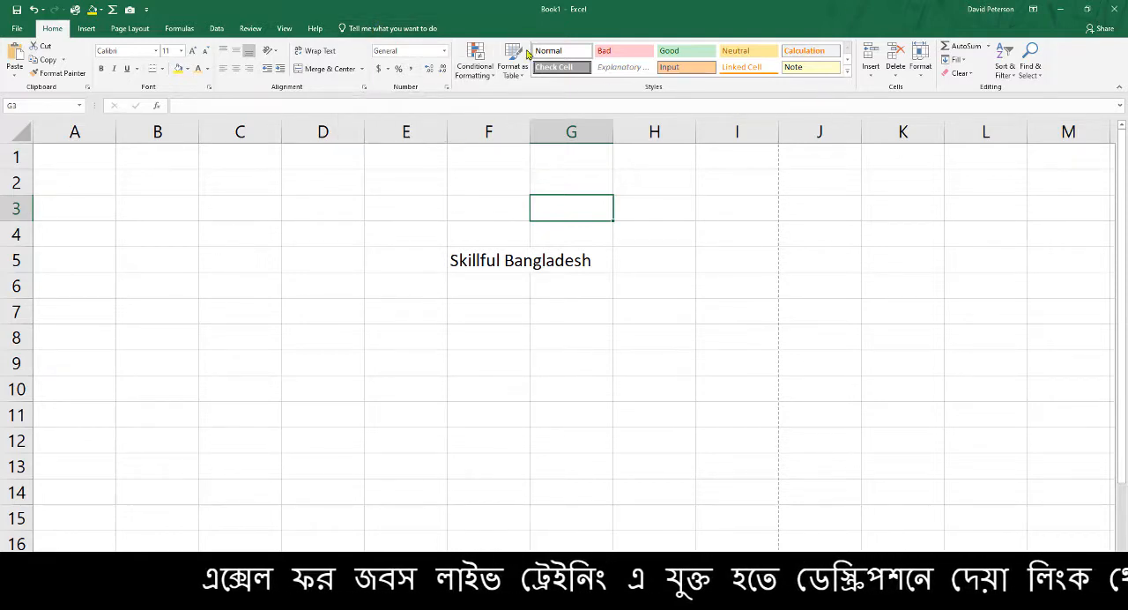
Search Excel's features with Tell Me for "Sum" and "pivot", dismissing the suggestions without running any command
left_click(388, 35)
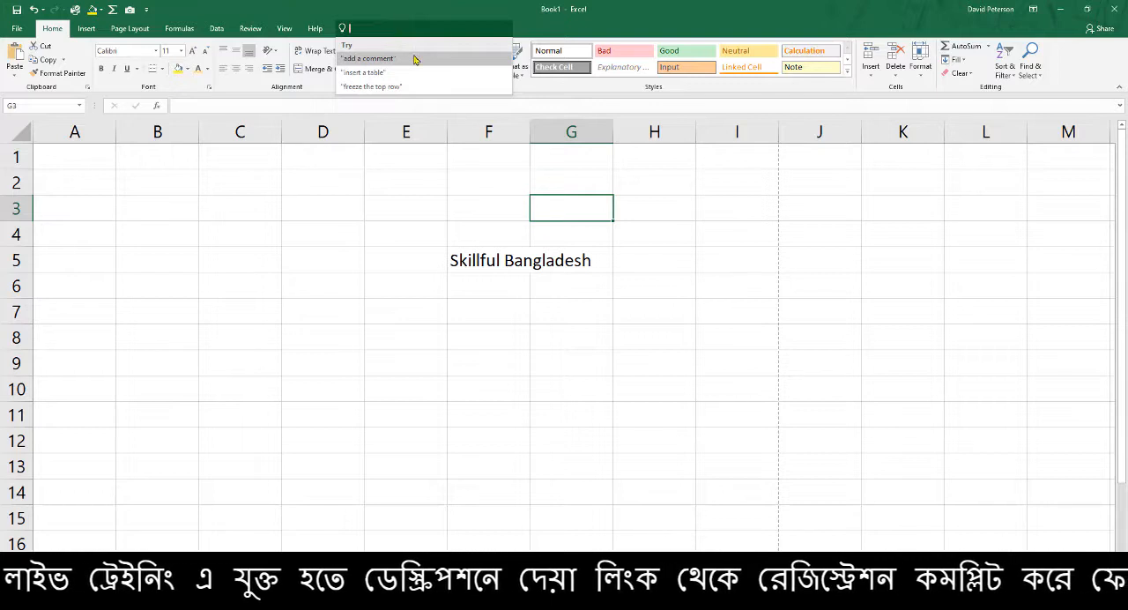
type("Sum")
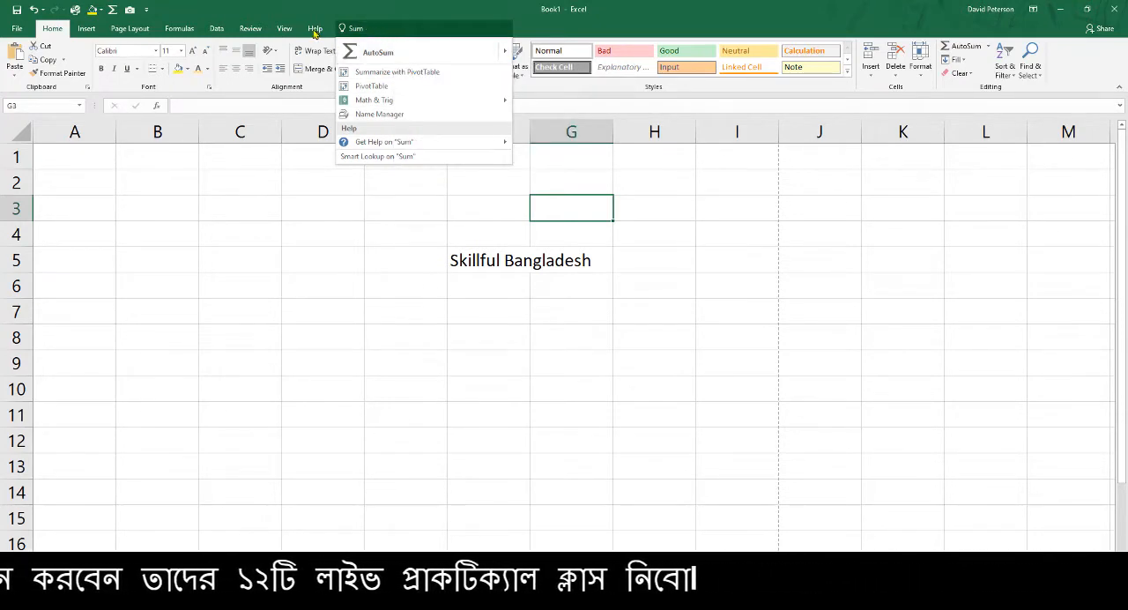
key("Escape")
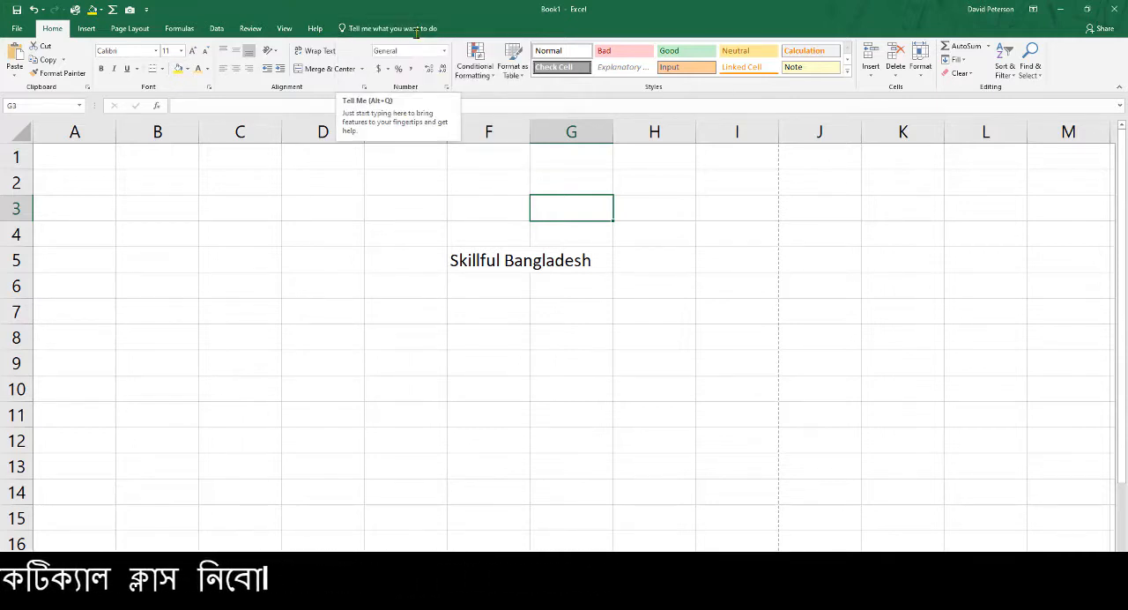
left_click(420, 28)
type("pivot")
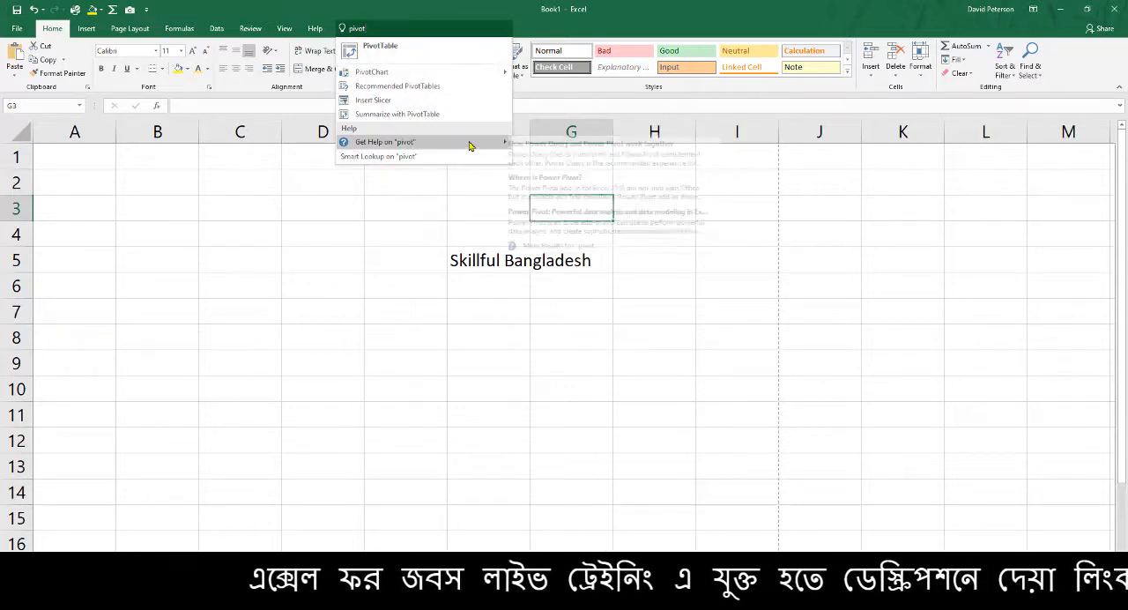
left_click(424, 14)
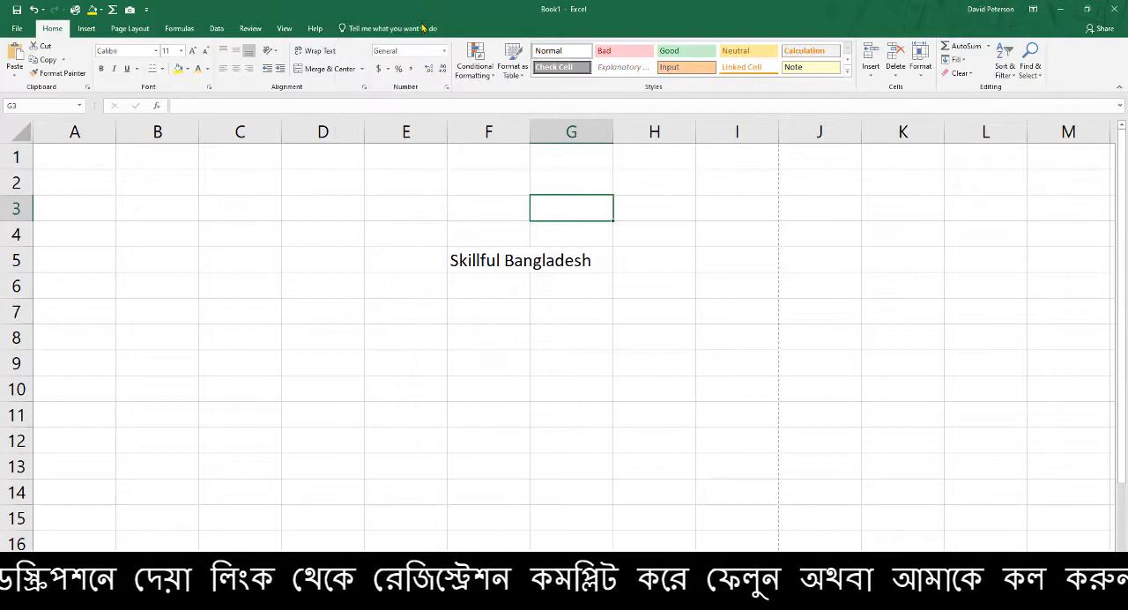
Try to run Flash Fill on cell E4 from a Tell Me search for "Fil", and dismiss the message
left_click(397, 228)
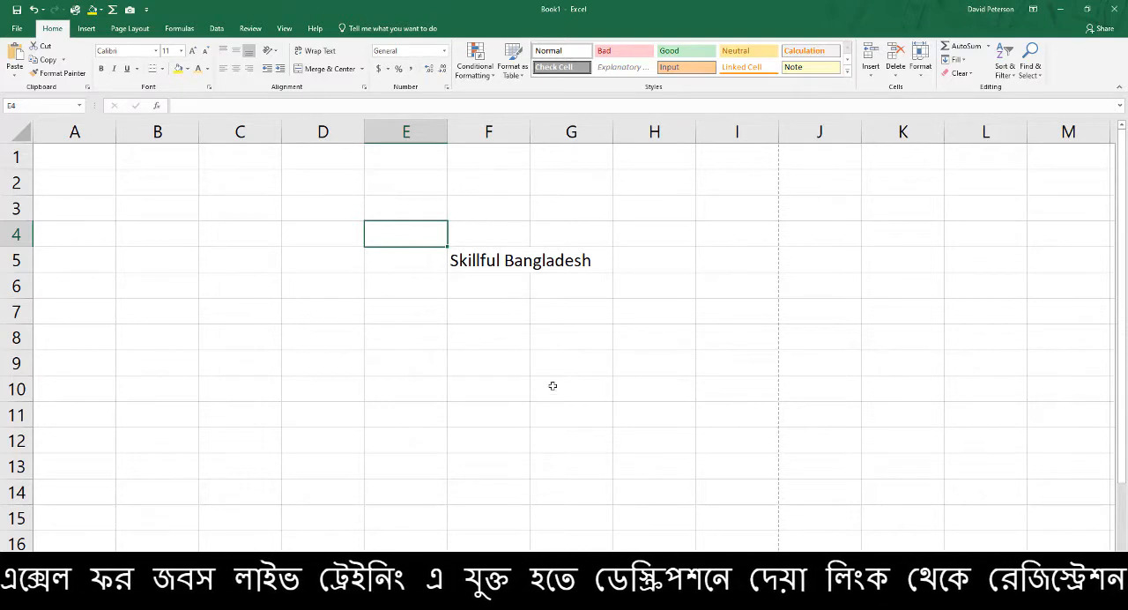
left_click(444, 29)
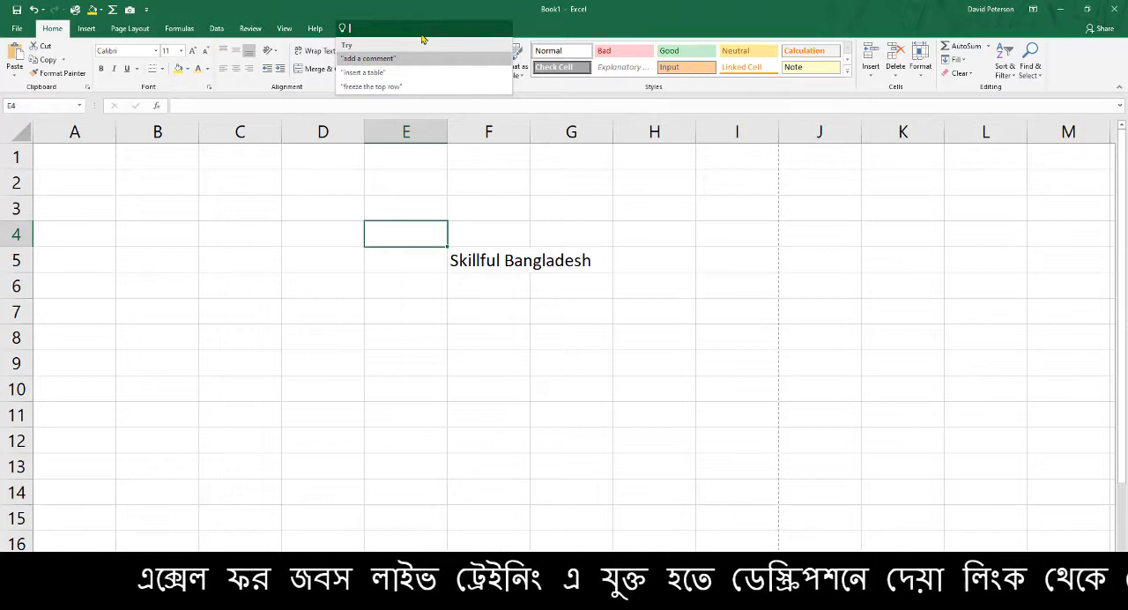
type("Fil")
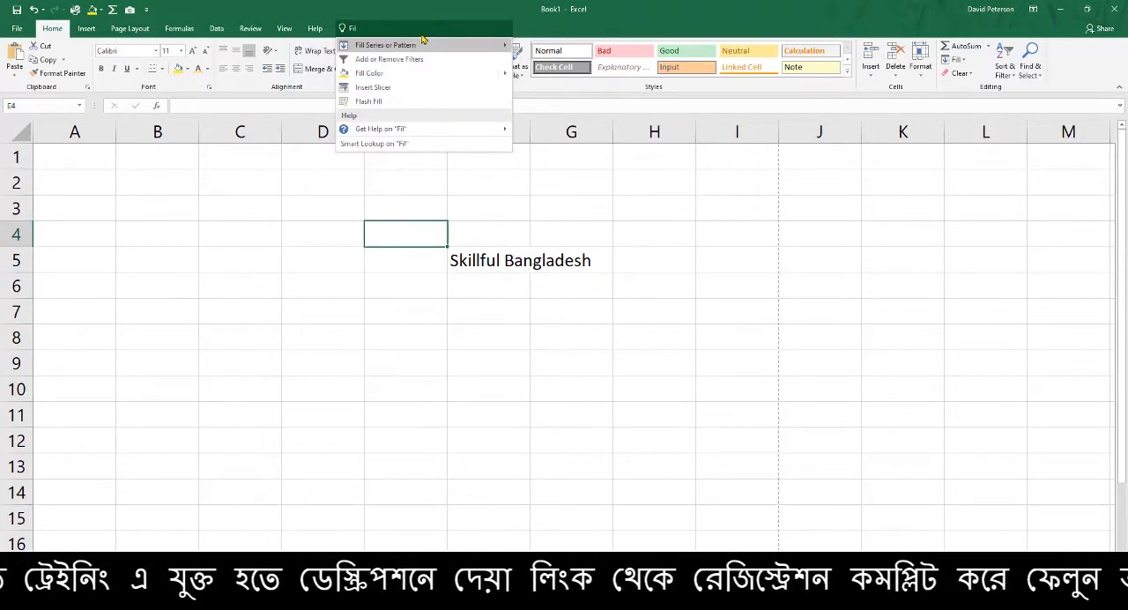
left_click(422, 104)
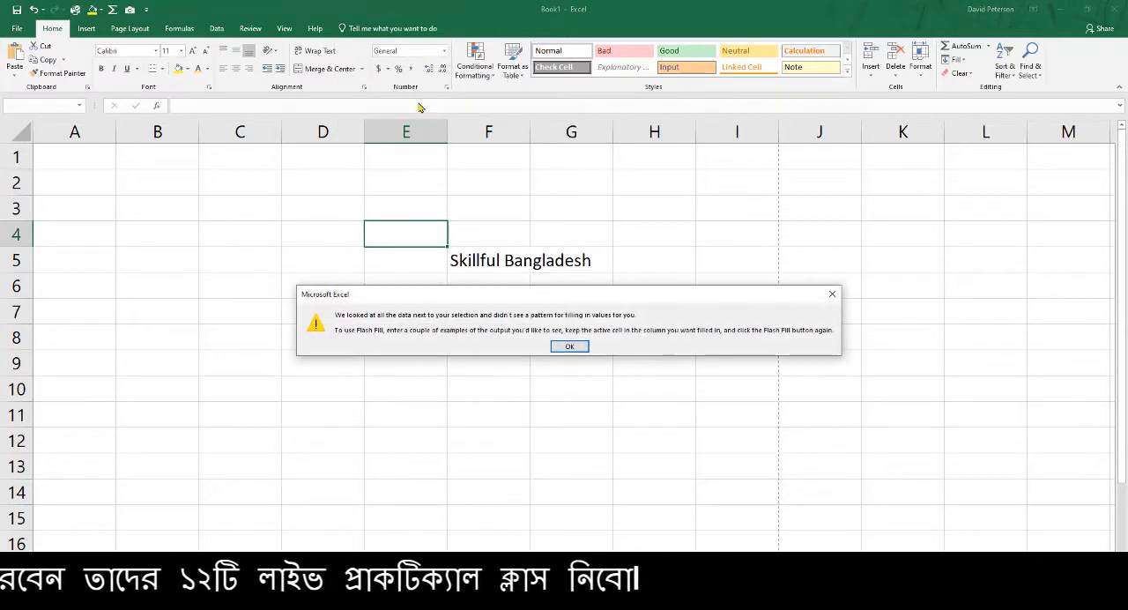
left_click(832, 294)
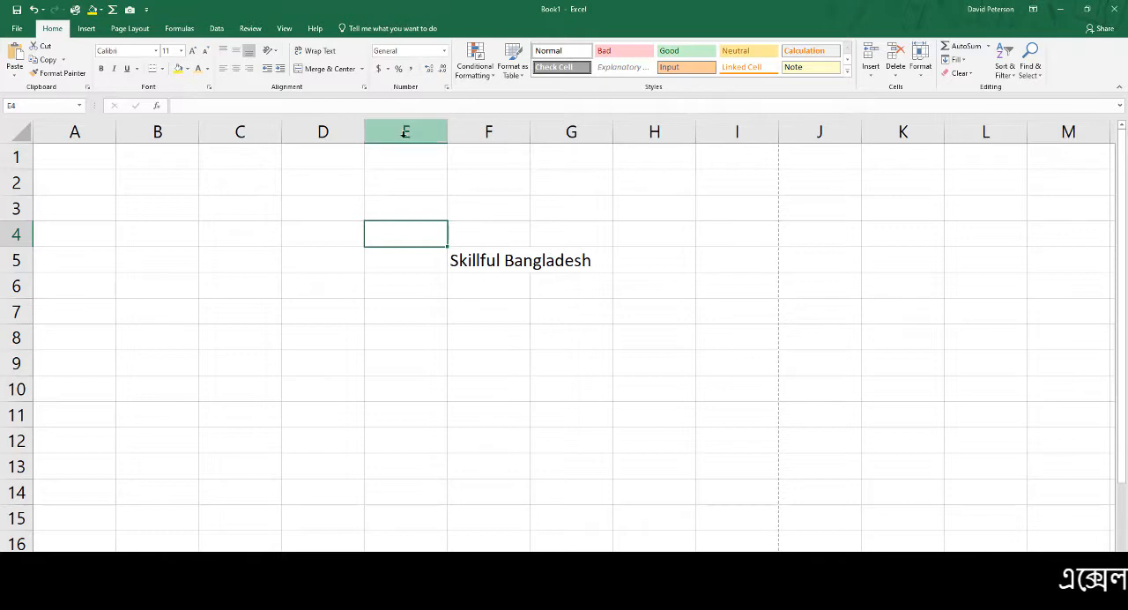
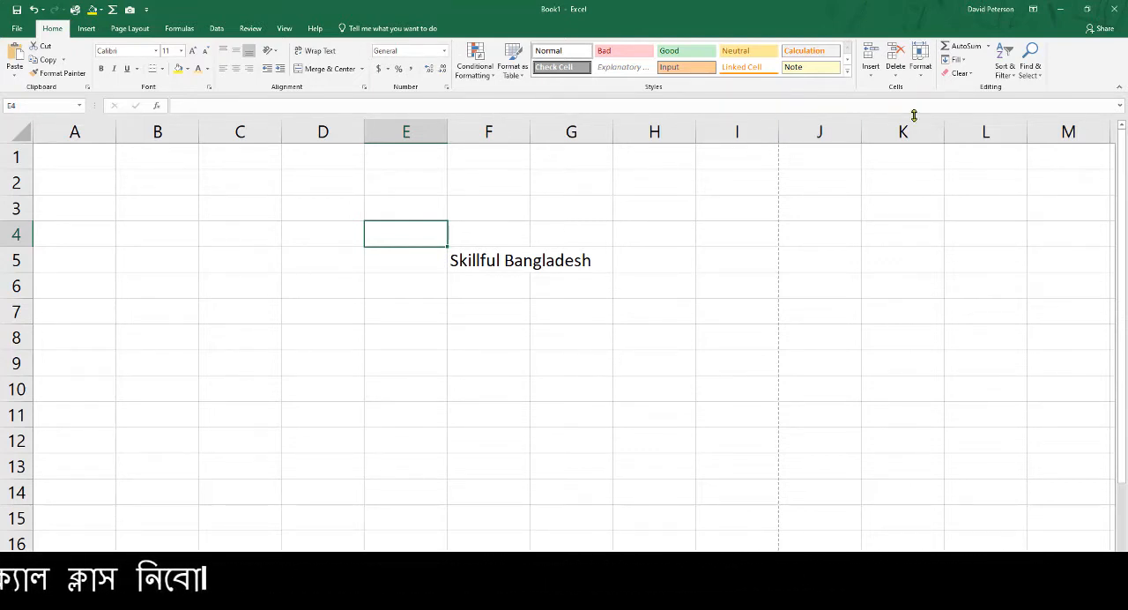
Switch the Book1 ribbon display to Show Tabs and reveal the Formulas and Page Layout commands
left_click(1034, 11)
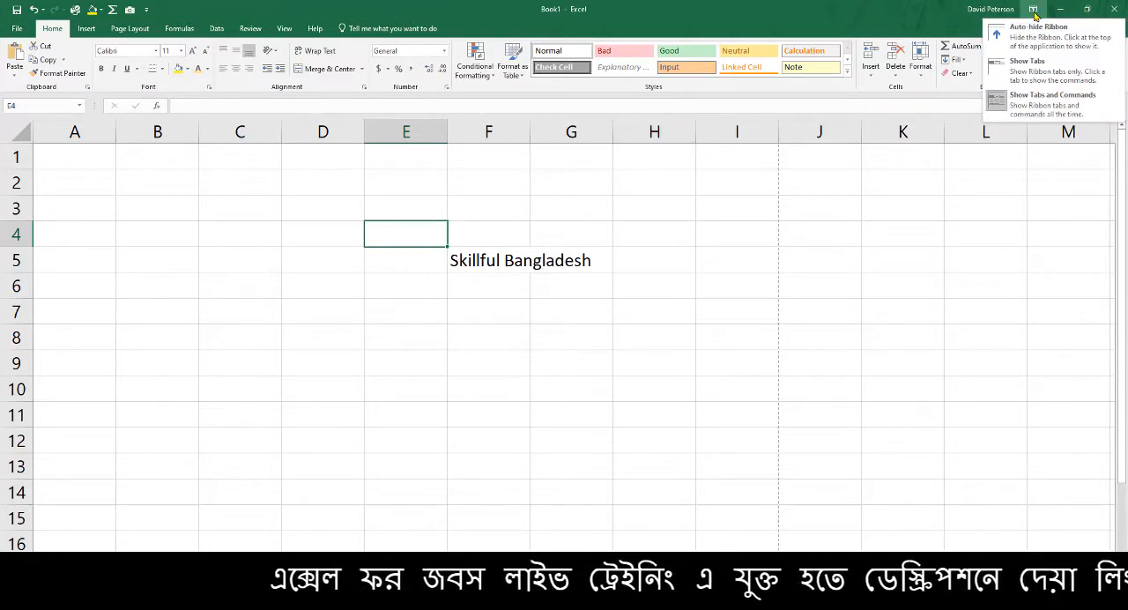
left_click(1038, 68)
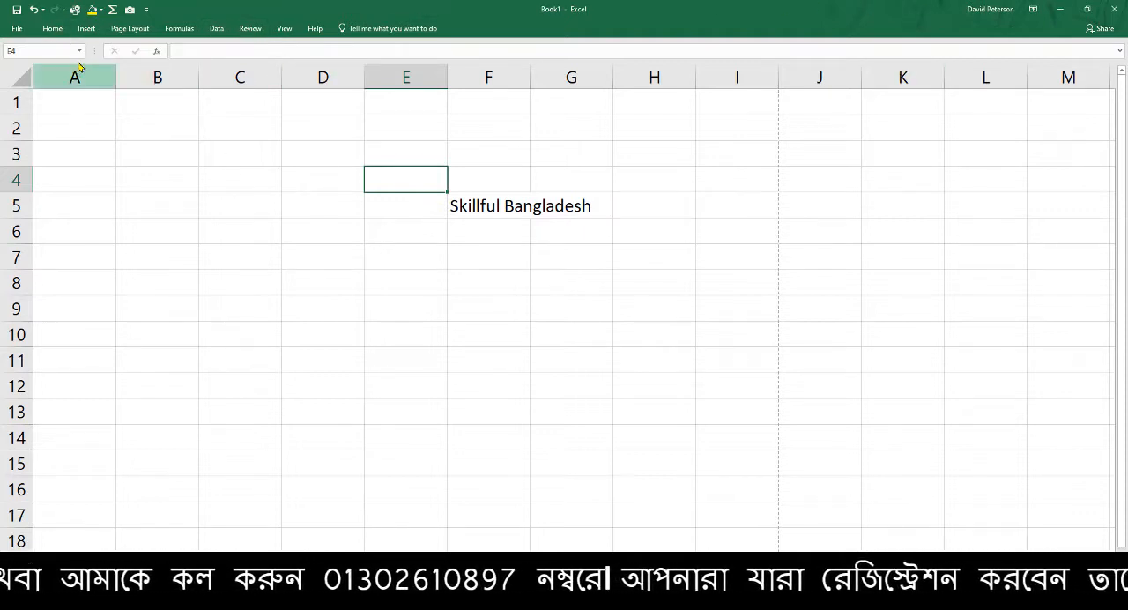
left_click(129, 28)
left_click(179, 29)
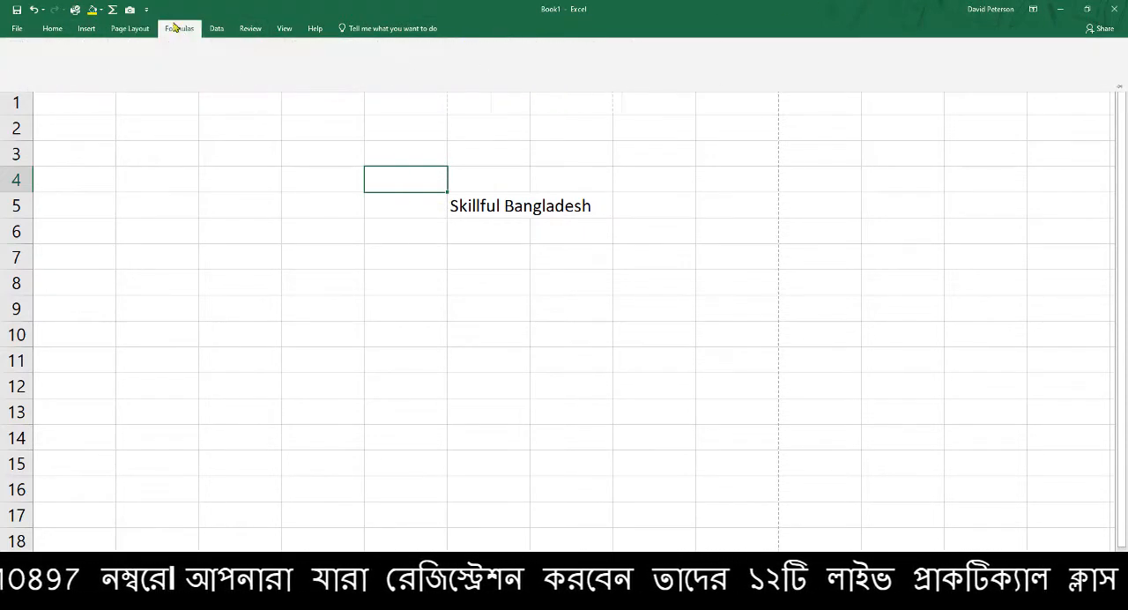
left_click(129, 28)
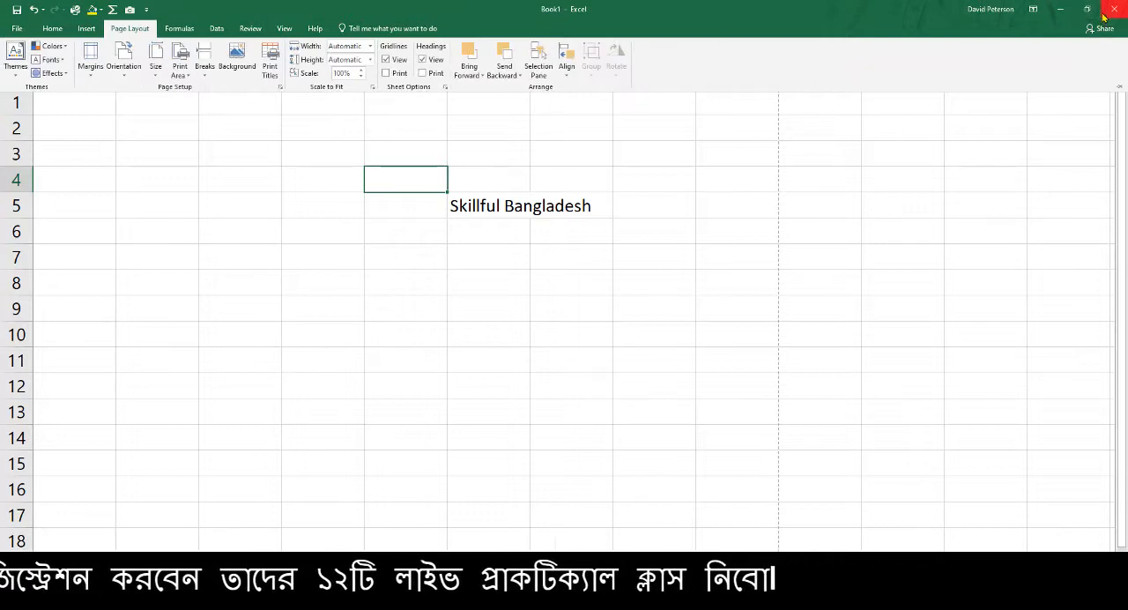
Set Book1's ribbon display to Auto-hide Ribbon, and switch to the dashboard sheet in Class 12.xlsx
left_click(1034, 9)
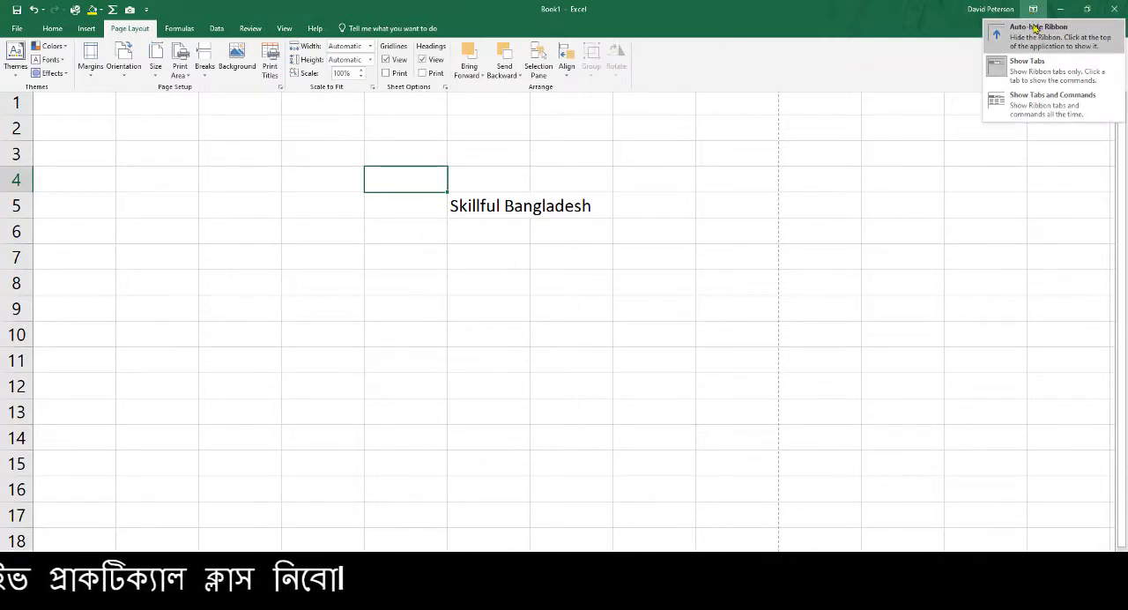
left_click(1043, 37)
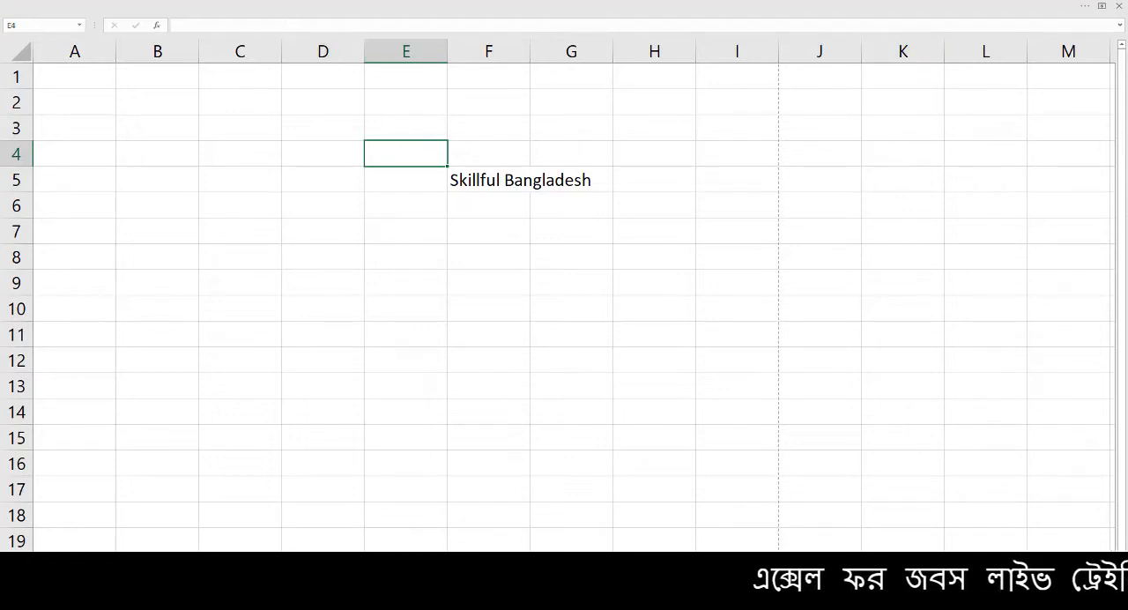
left_click(871, 607)
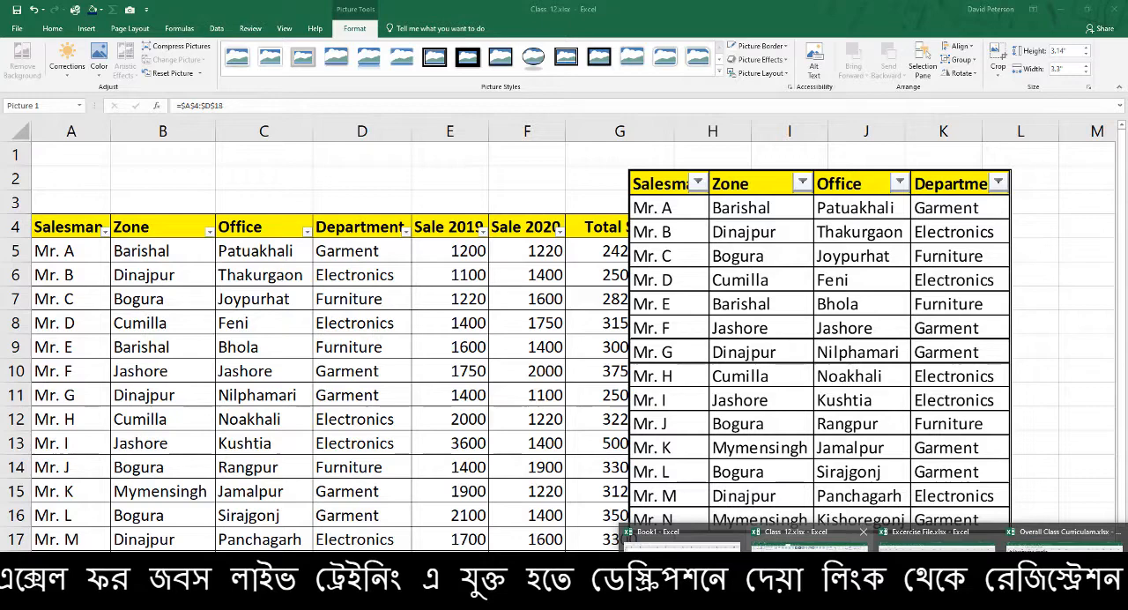
left_click(809, 540)
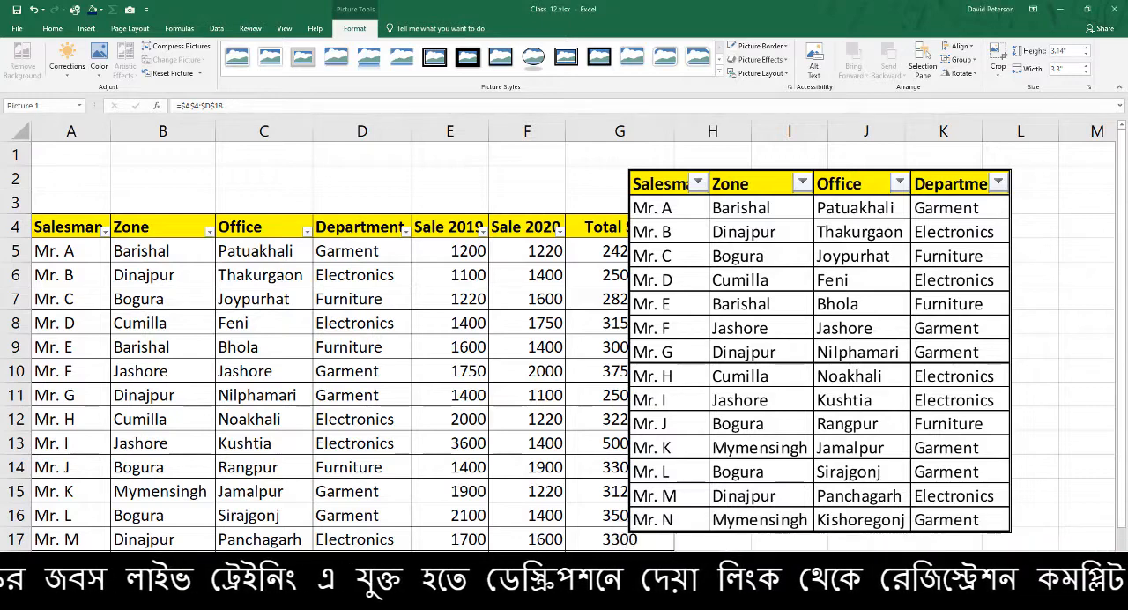
left_click(264, 567)
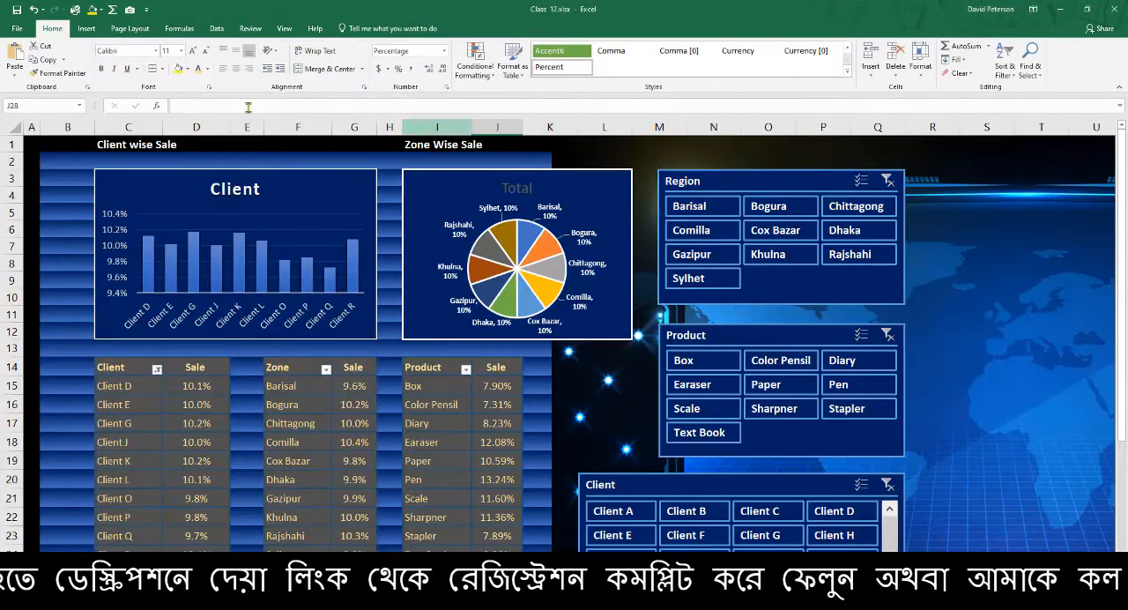
Auto-hide the ribbon over the dashboard, reveal it temporarily, and restore Show Tabs and Commands
left_click(1033, 9)
left_click(1039, 32)
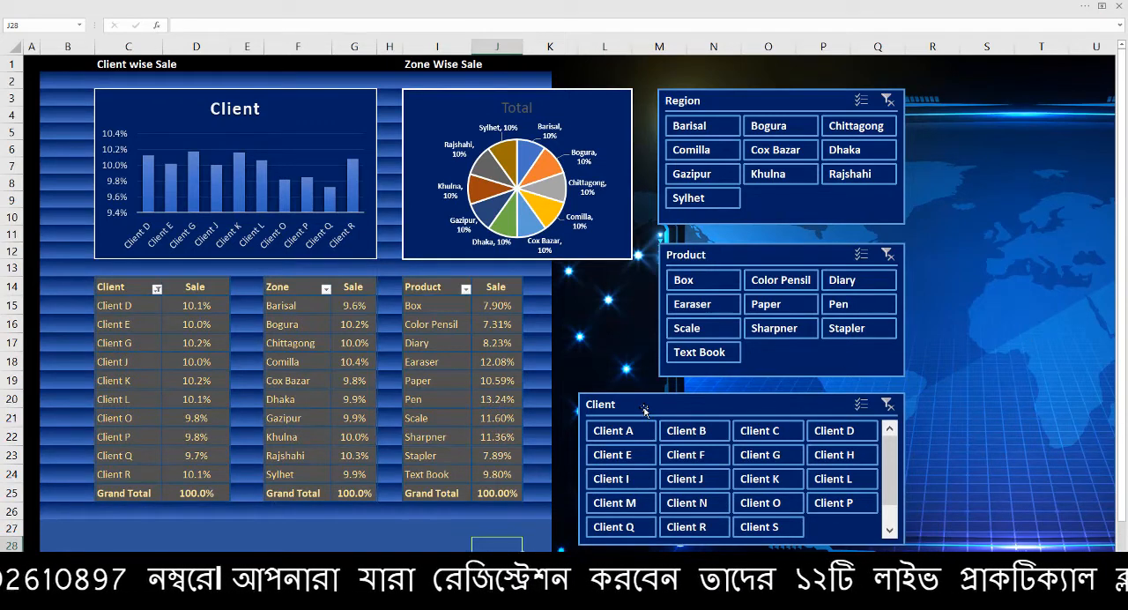
left_click(1085, 6)
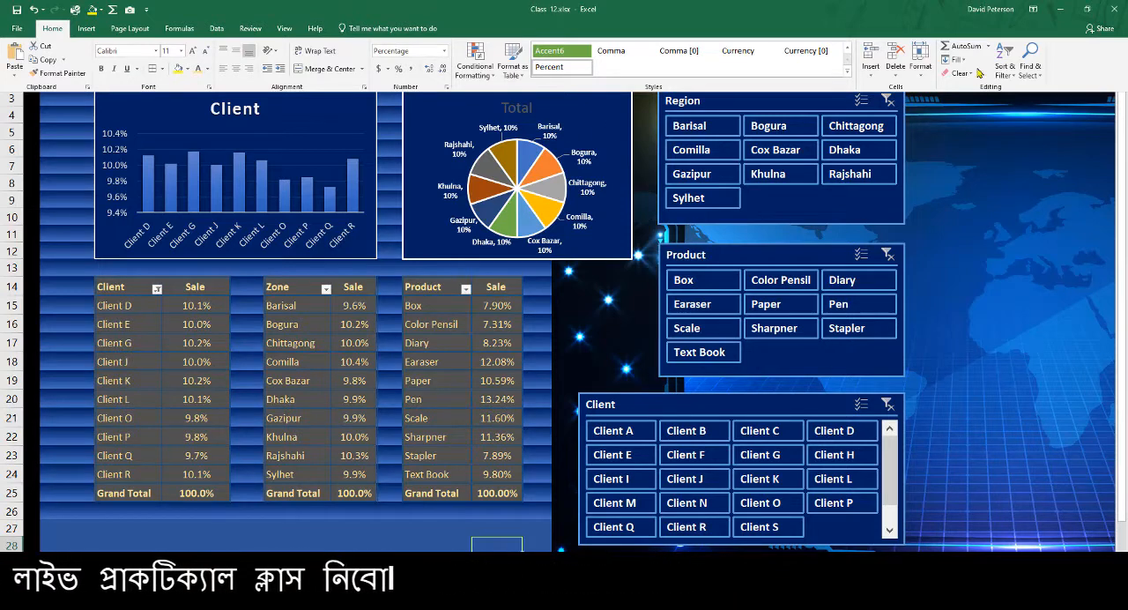
left_click(1033, 8)
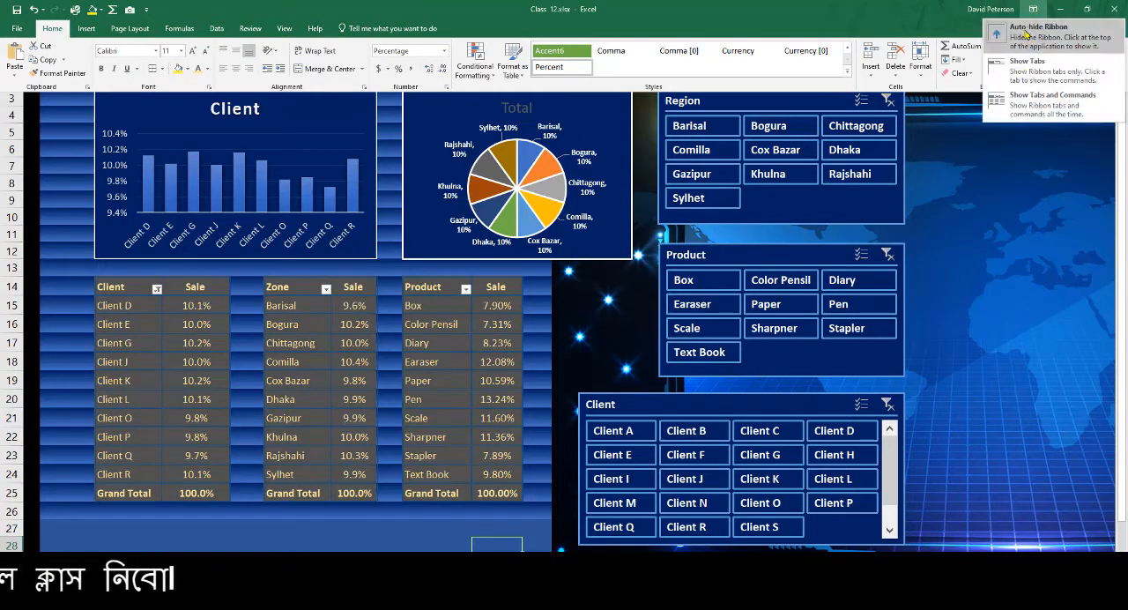
left_click(1019, 106)
Check the Google Meet call, return to Class 12.xlsx in Excel, and open the product list sheet
mouse_move(353, 607)
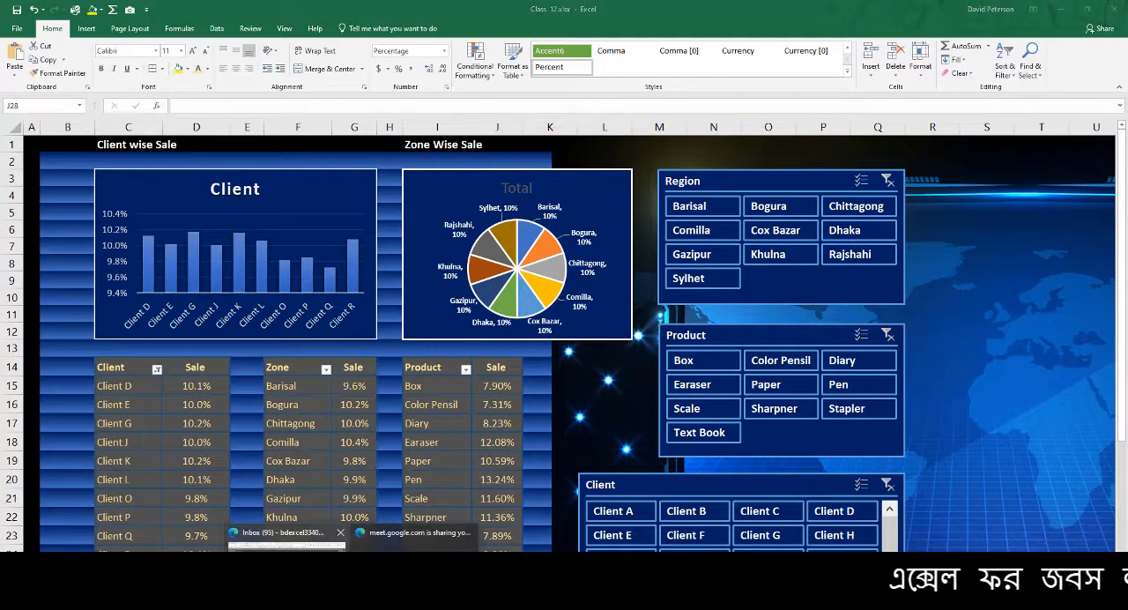
left_click(290, 569)
left_click(520, 9)
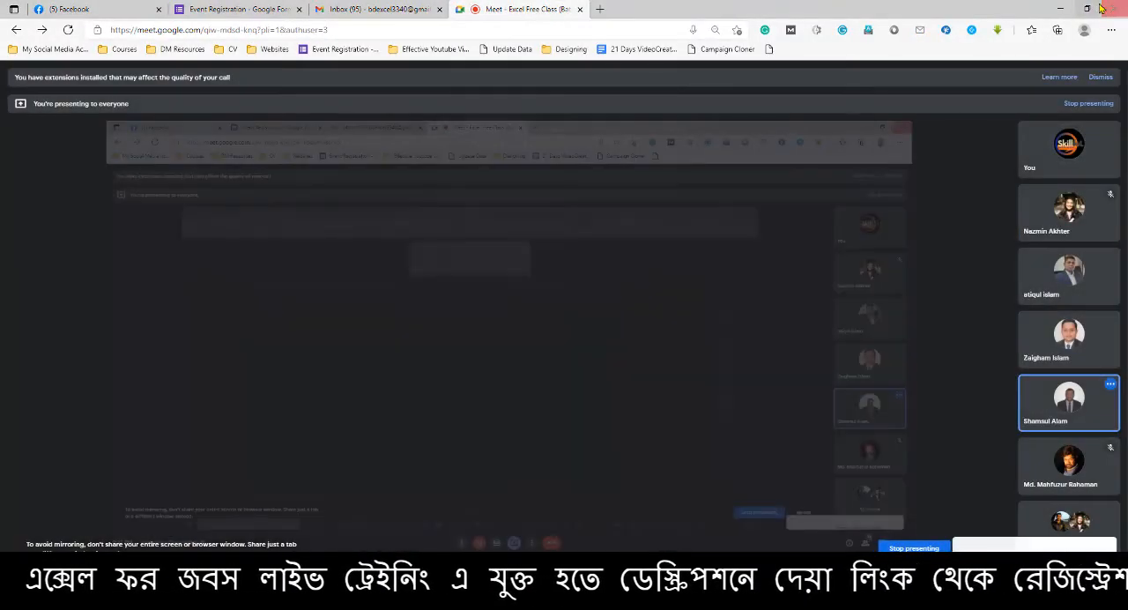
left_click(1061, 9)
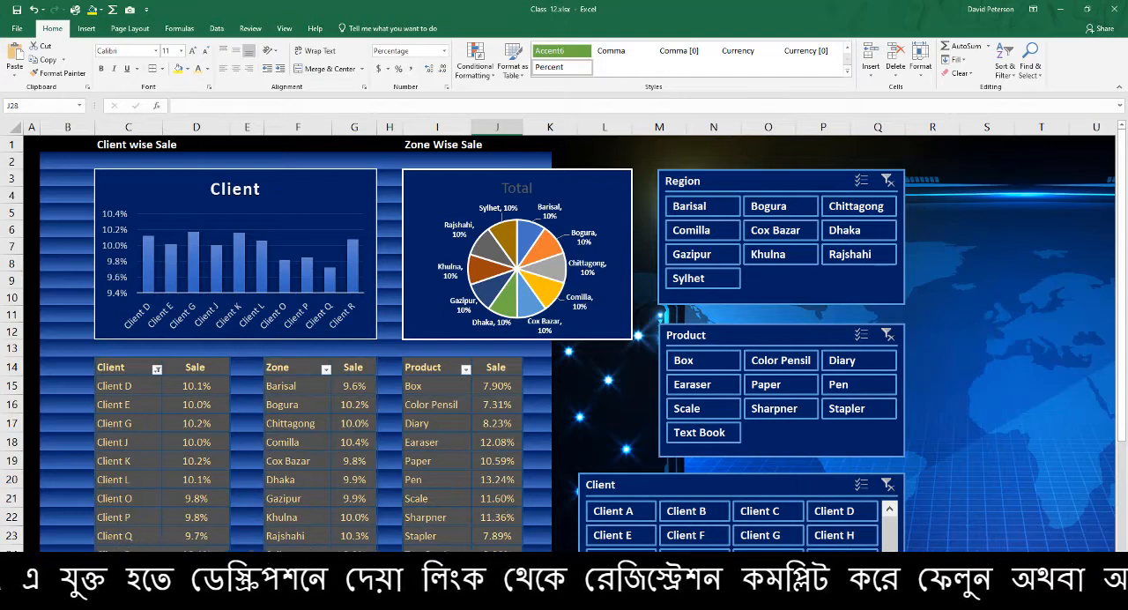
left_click(212, 588)
left_click(269, 588)
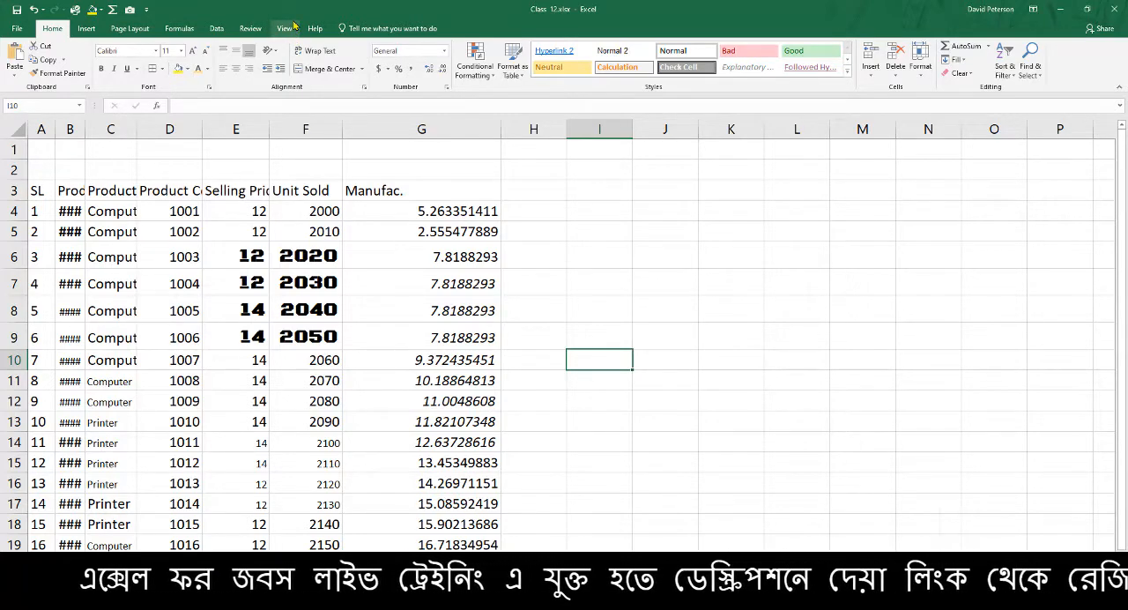
Switch to the Google Meet call to check the participants, and return to the product list in Excel
left_click(351, 608)
left_click(287, 538)
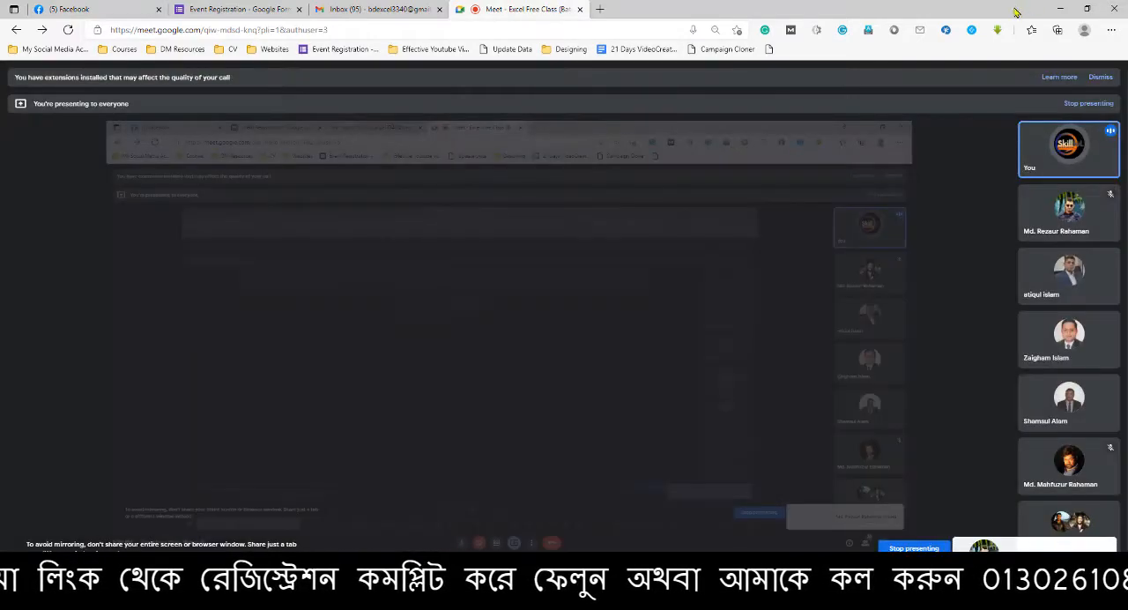
left_click(1060, 7)
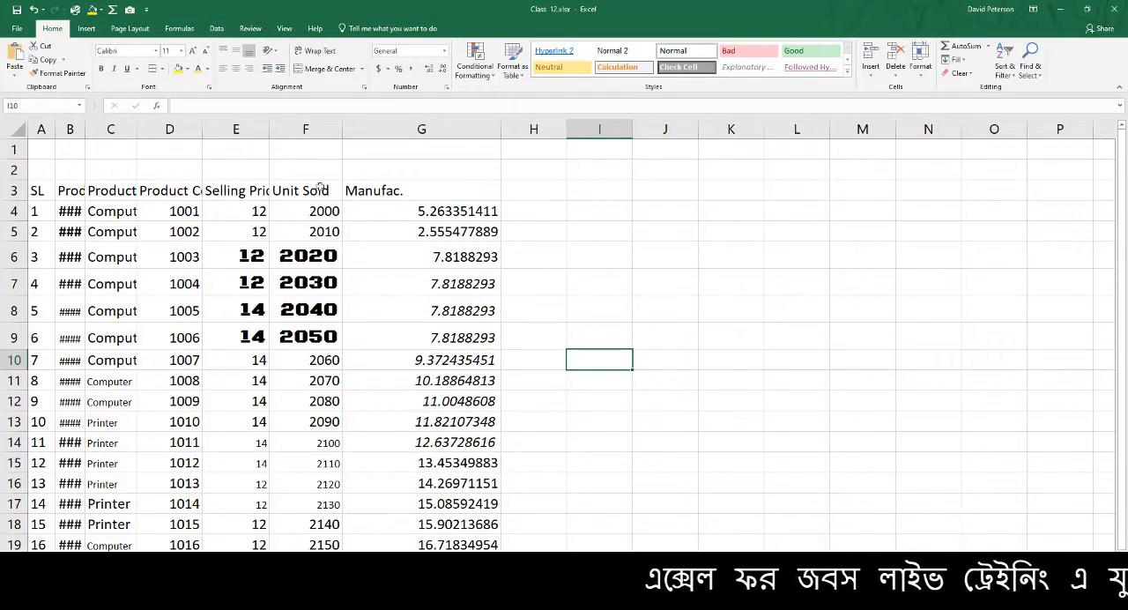
Select the Unit Sold column data from F3 down, and view the Freeze Panes options without applying any
left_click_drag(327, 199, 304, 533)
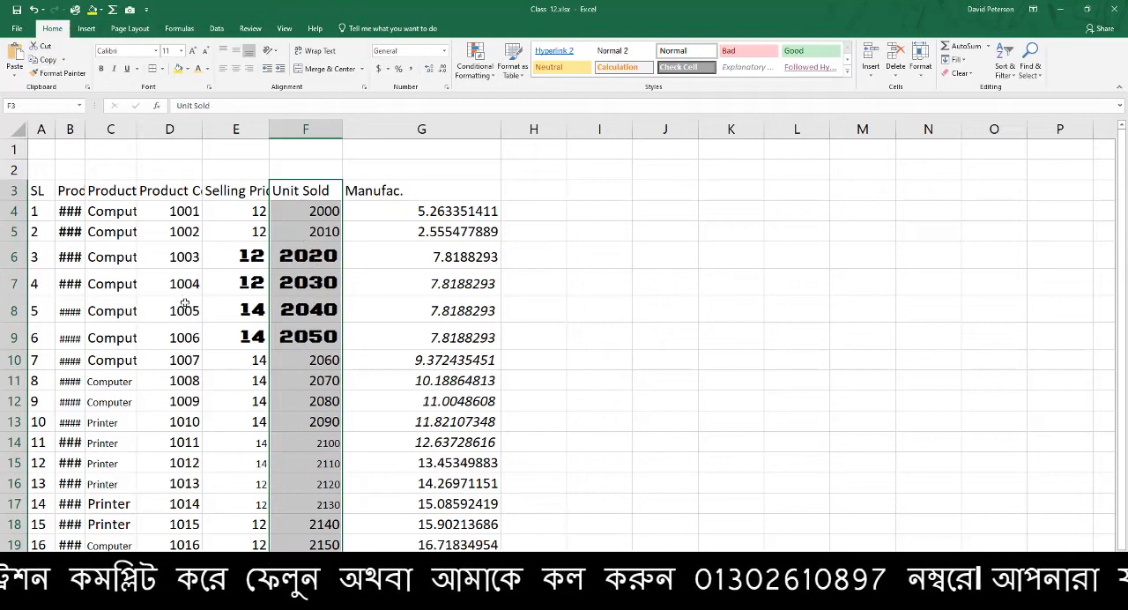
left_click(85, 31)
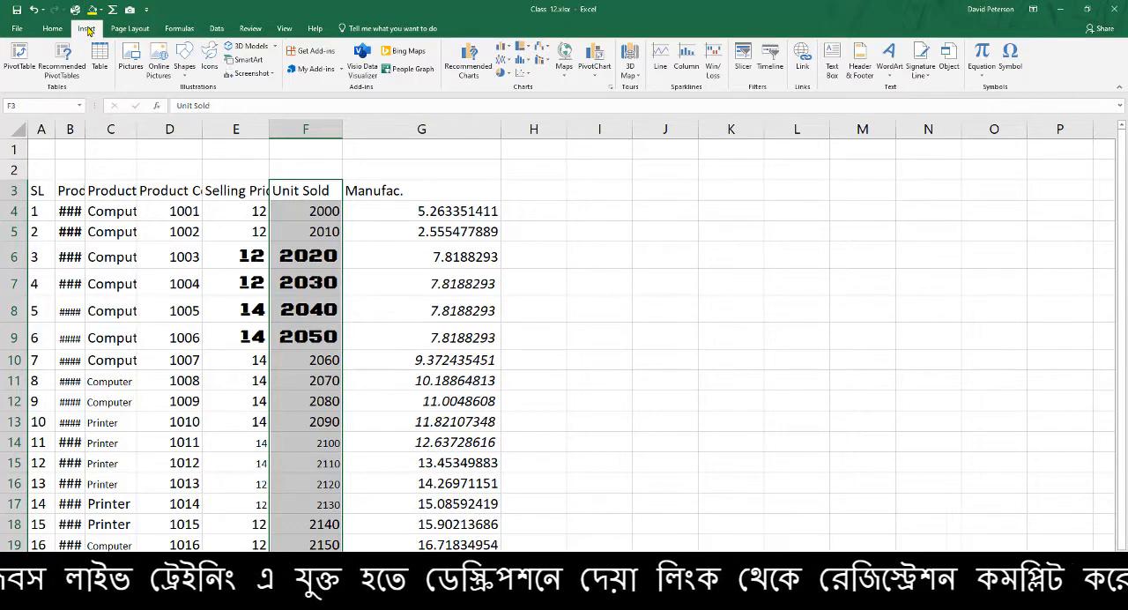
left_click(284, 29)
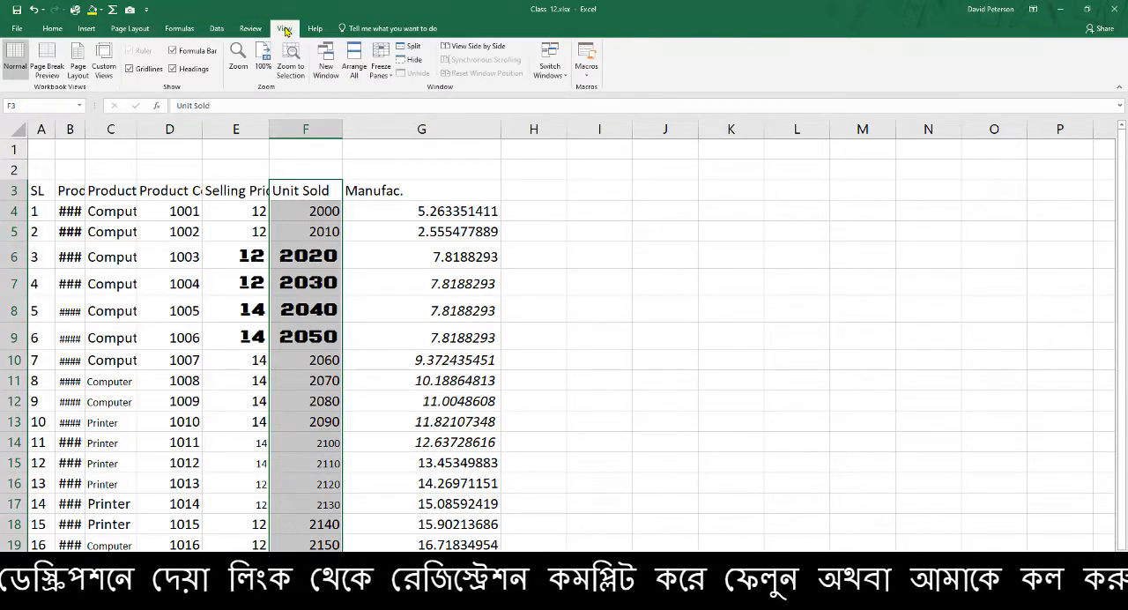
left_click(385, 67)
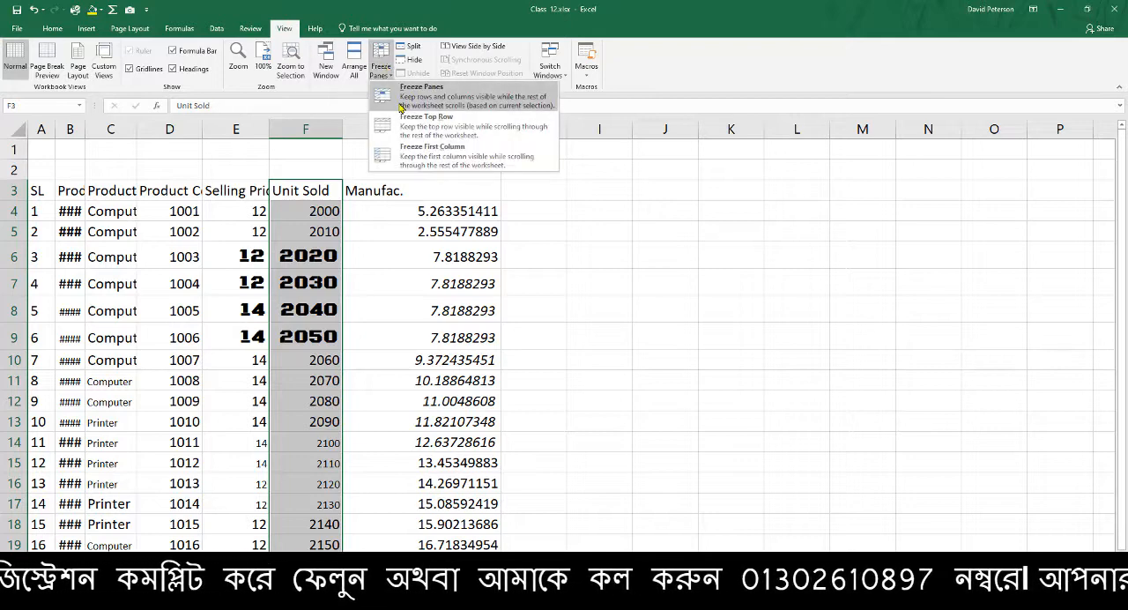
left_click(236, 305)
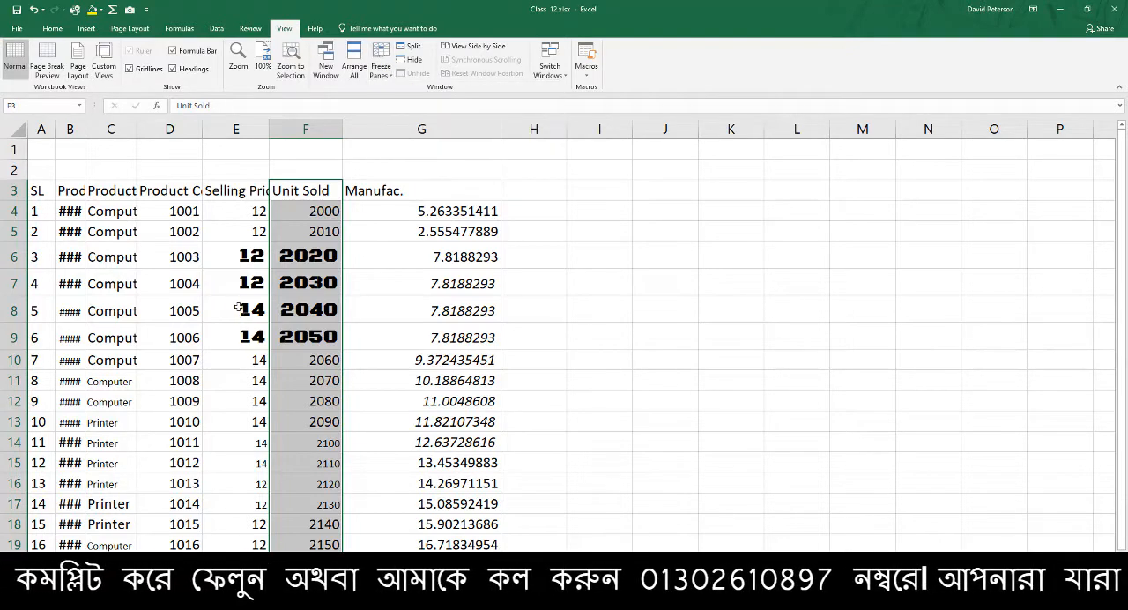
Compare the Home, Insert and View ribbon commands, and select cell F7
left_click(52, 28)
left_click(90, 28)
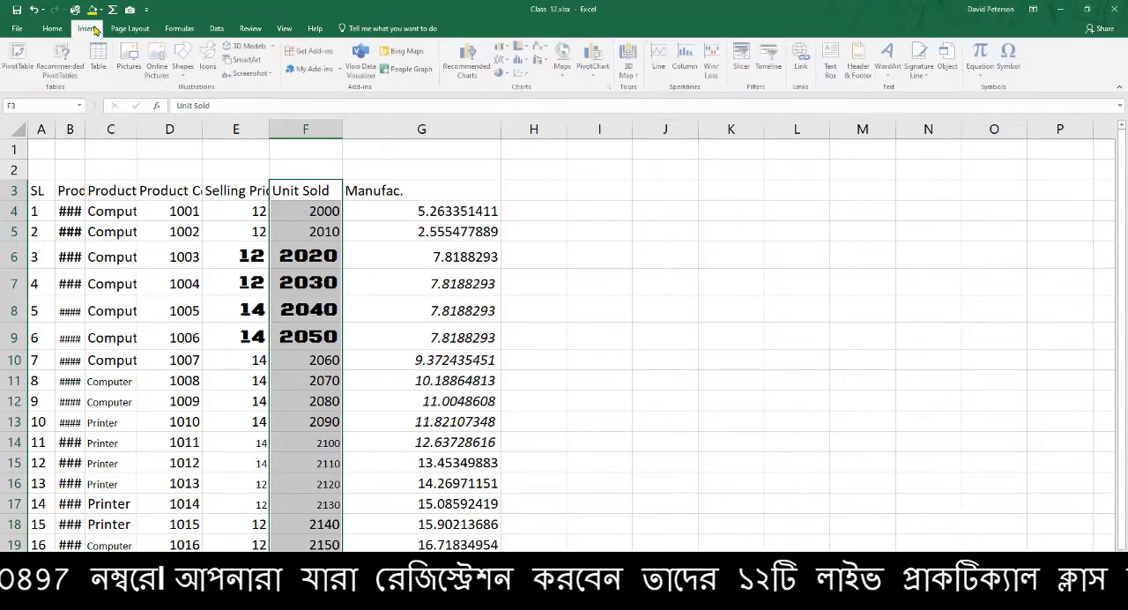
left_click(284, 29)
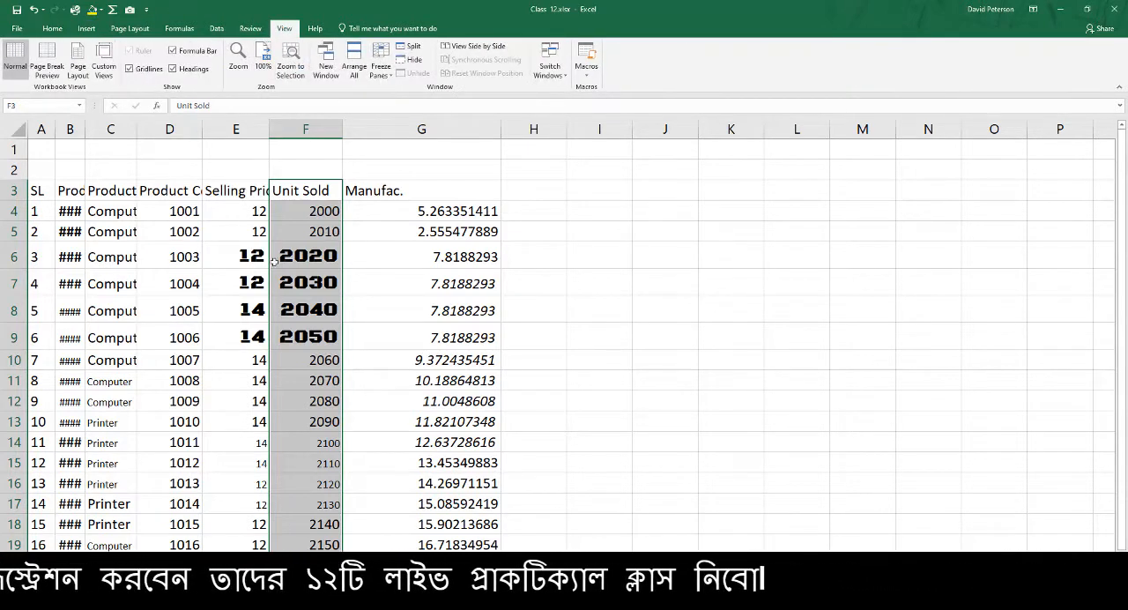
left_click(291, 272)
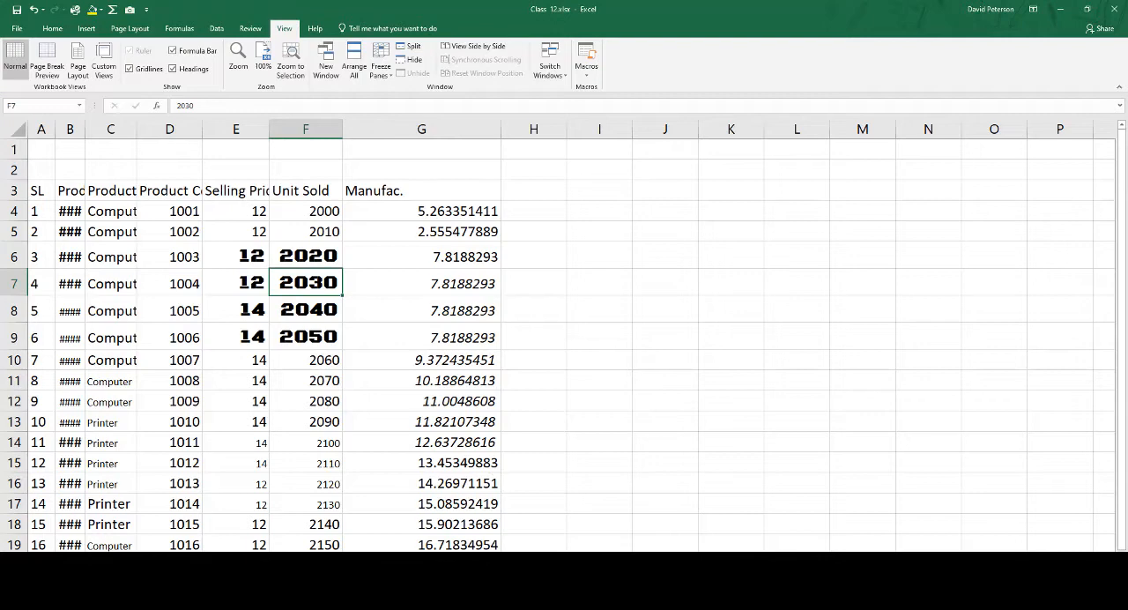
Switch to the Google Meet call, admit the waiting participant, and return to Excel
left_click(353, 607)
left_click(287, 566)
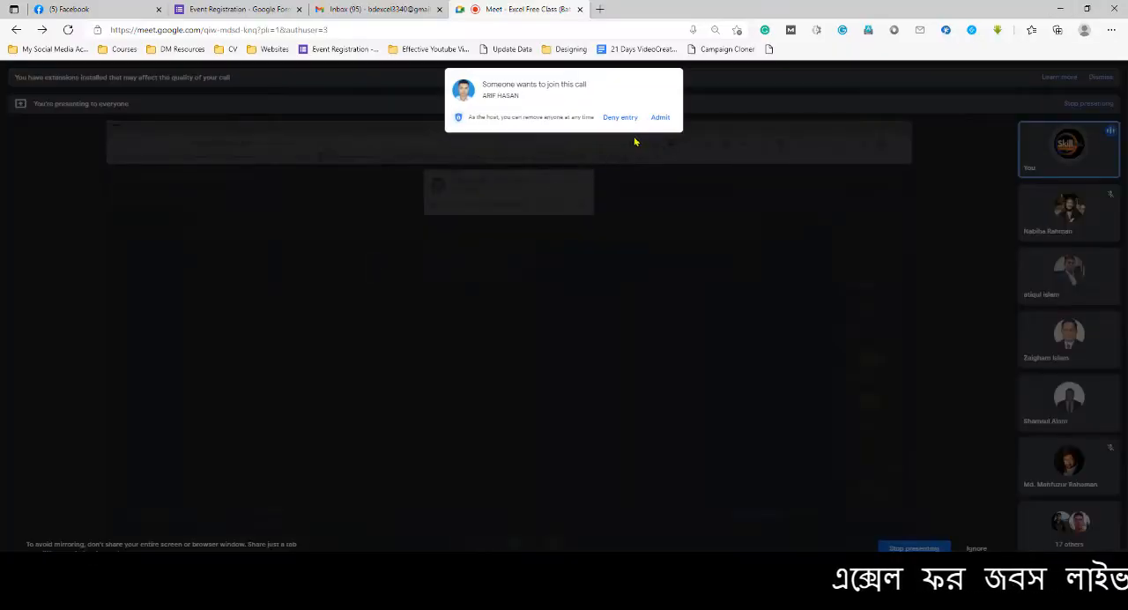
left_click(652, 122)
left_click(1061, 9)
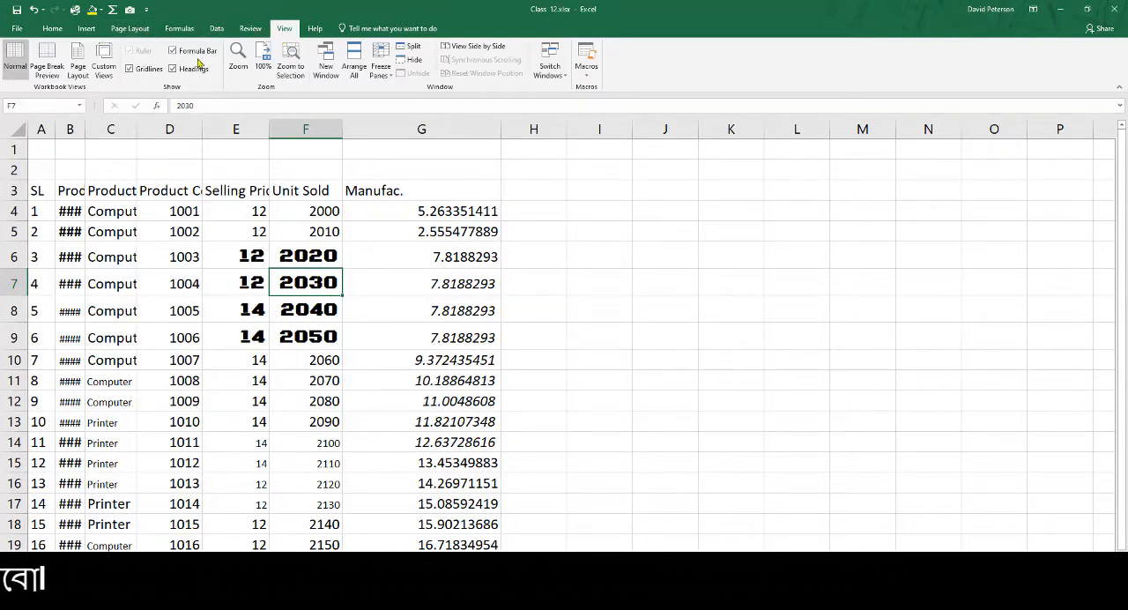
Try adding a new custom tab after View in the ribbon customization options, and close them without applying
right_click(285, 30)
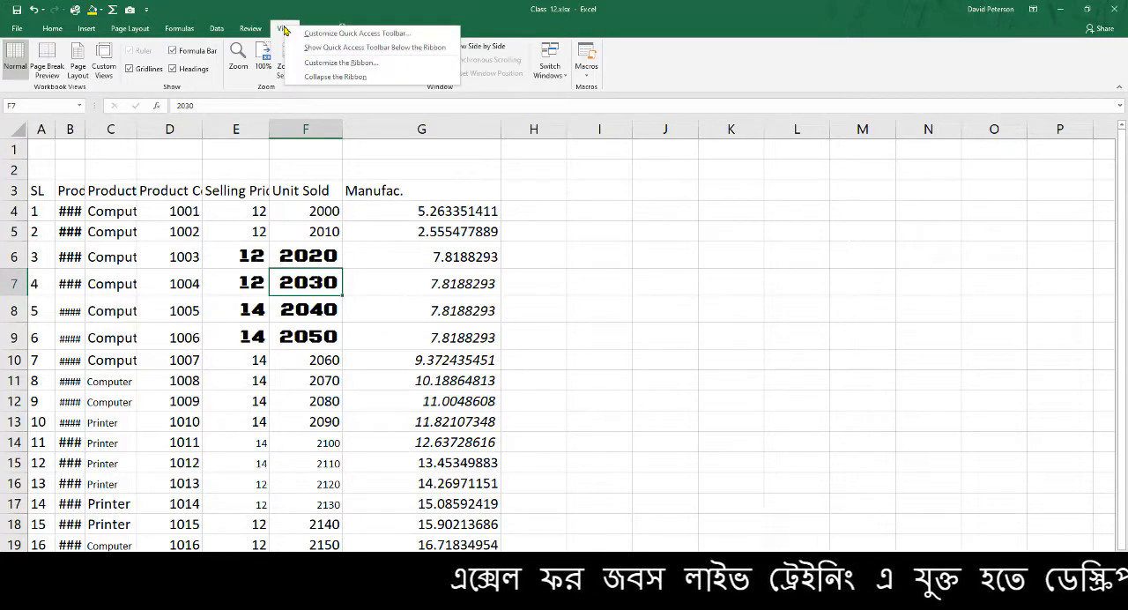
left_click(358, 69)
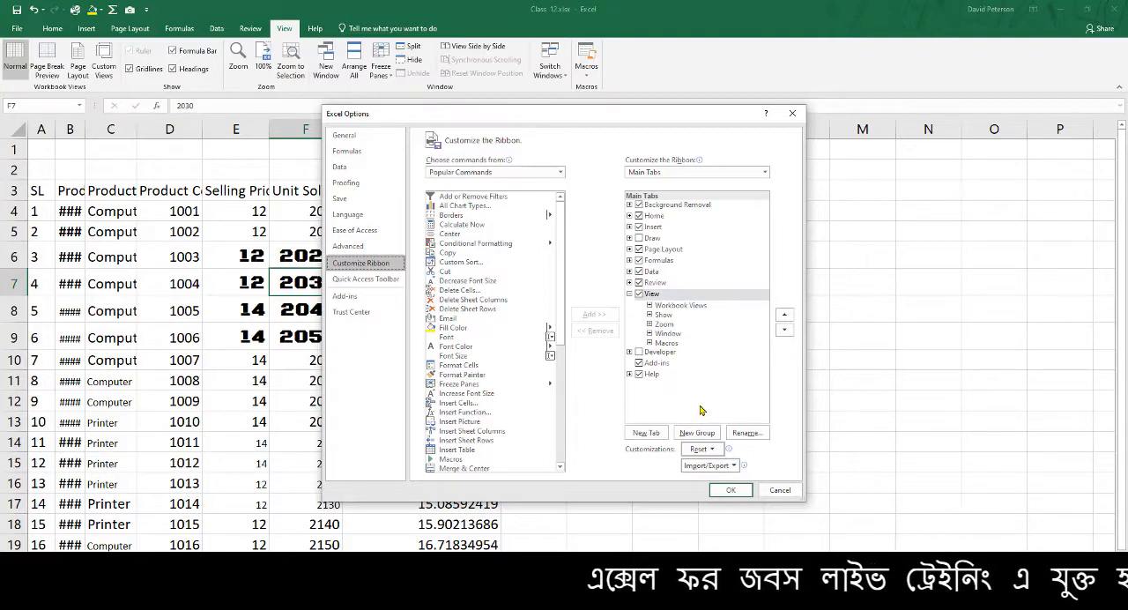
left_click(663, 436)
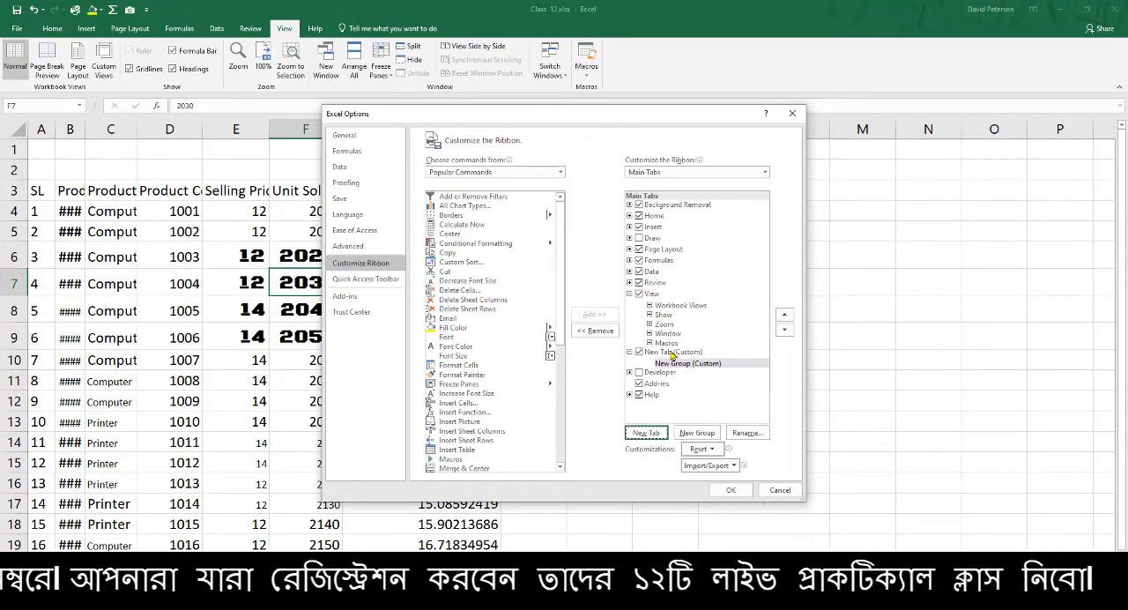
left_click(675, 353)
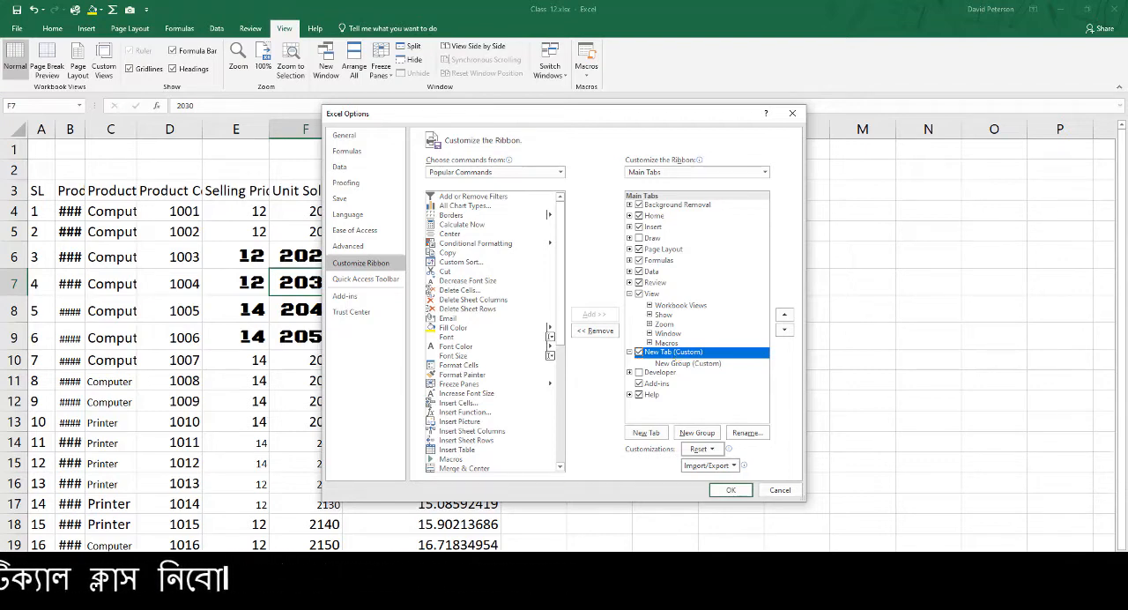
left_click(351, 605)
left_click(283, 569)
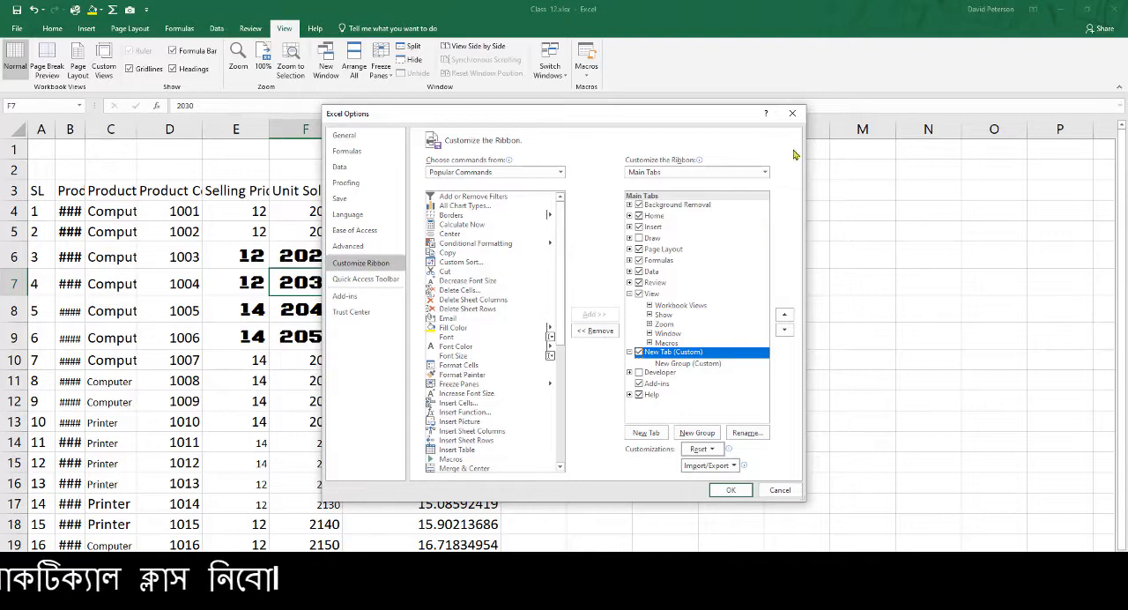
left_click(799, 117)
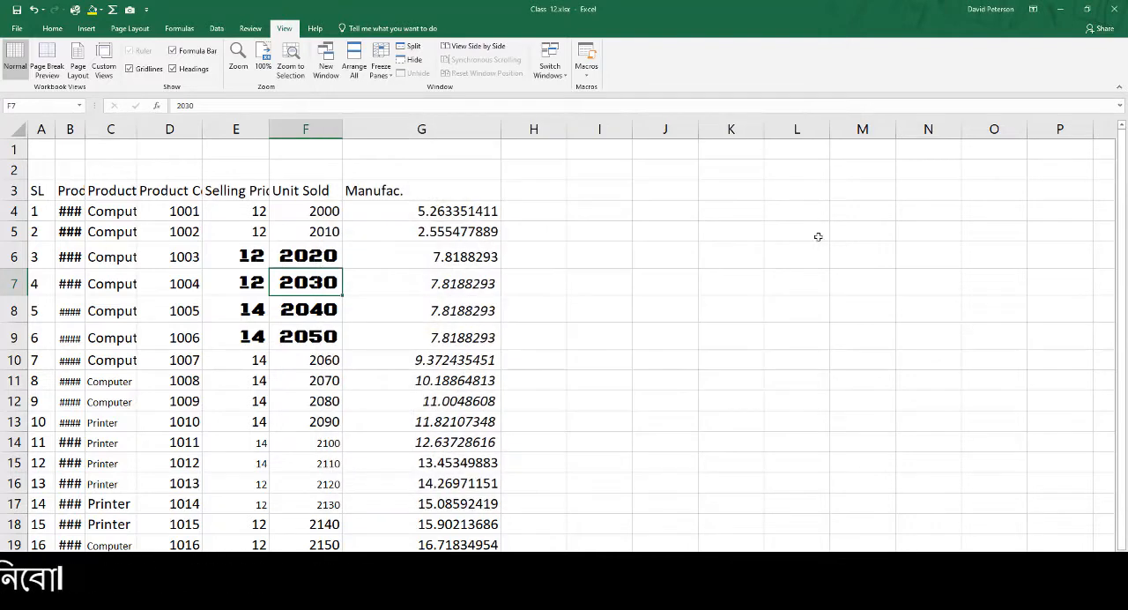
Add a new custom tab after View in the ribbon customization options
right_click(284, 29)
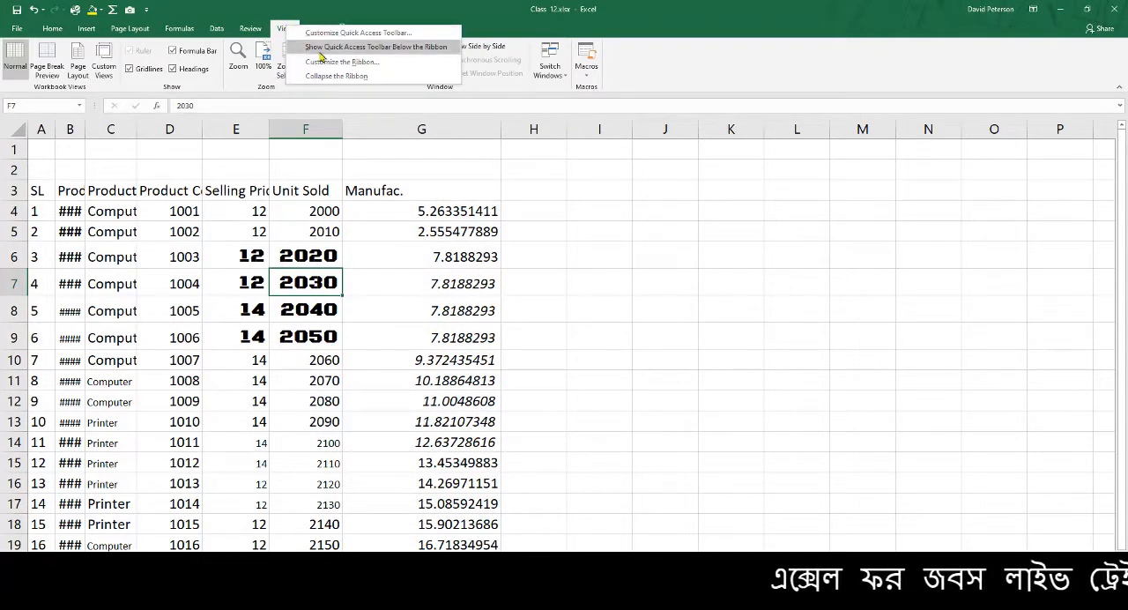
left_click(346, 67)
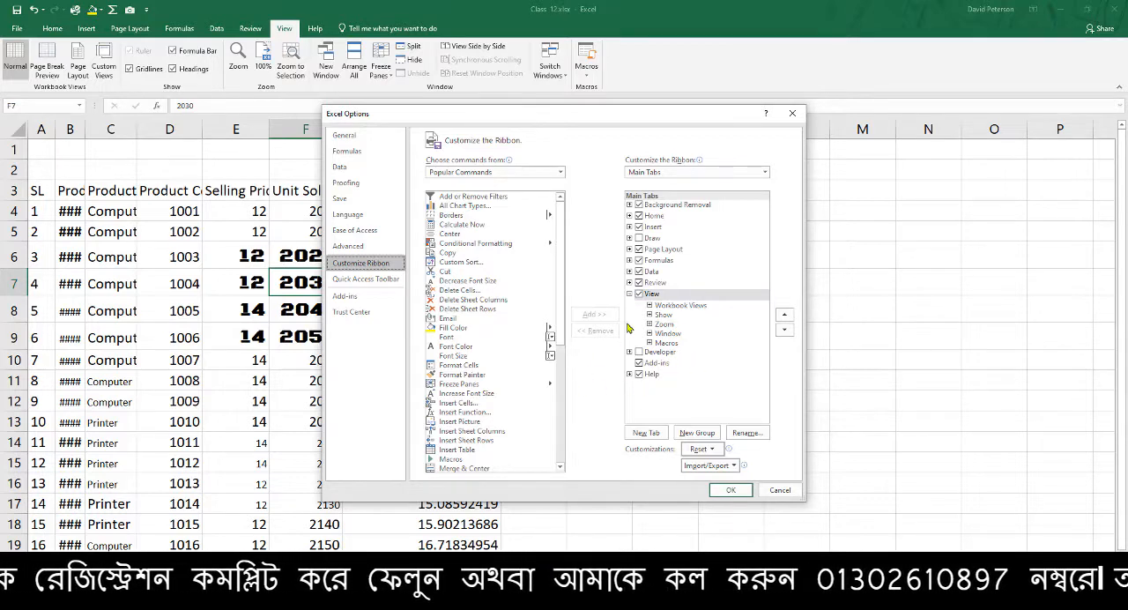
left_click(652, 300)
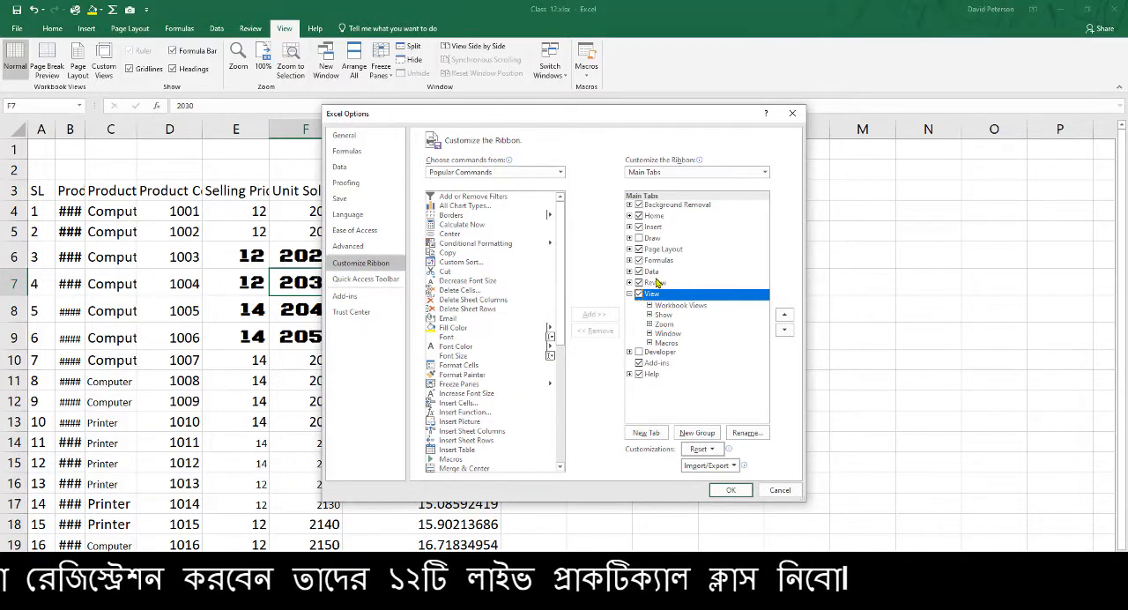
left_click(646, 433)
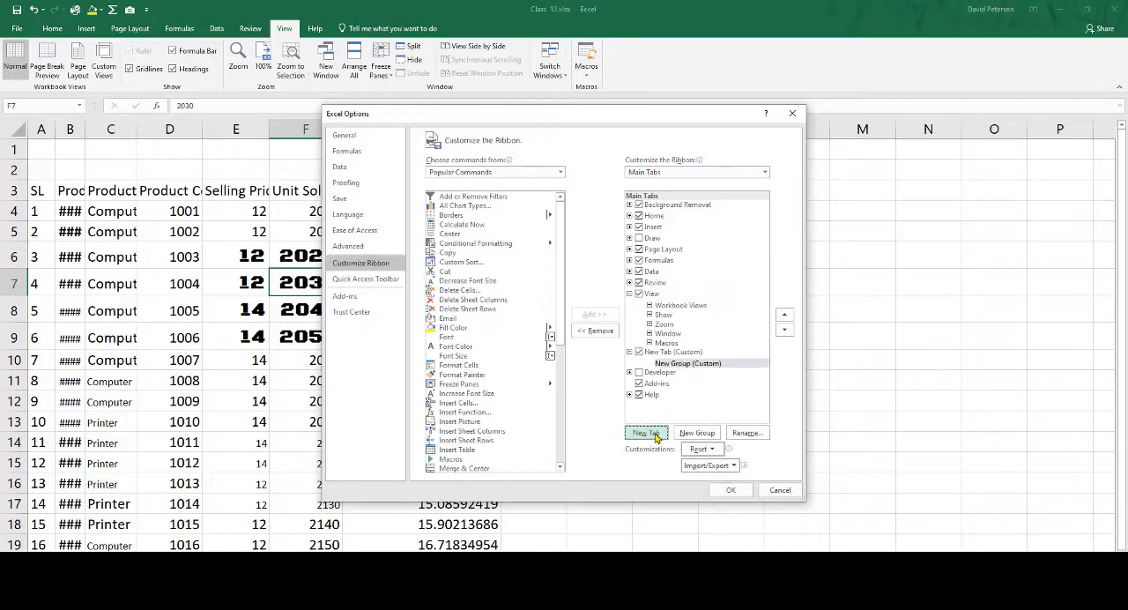
Rename the new custom tab with the instructor's first name and apply the ribbon customization
left_click(675, 354)
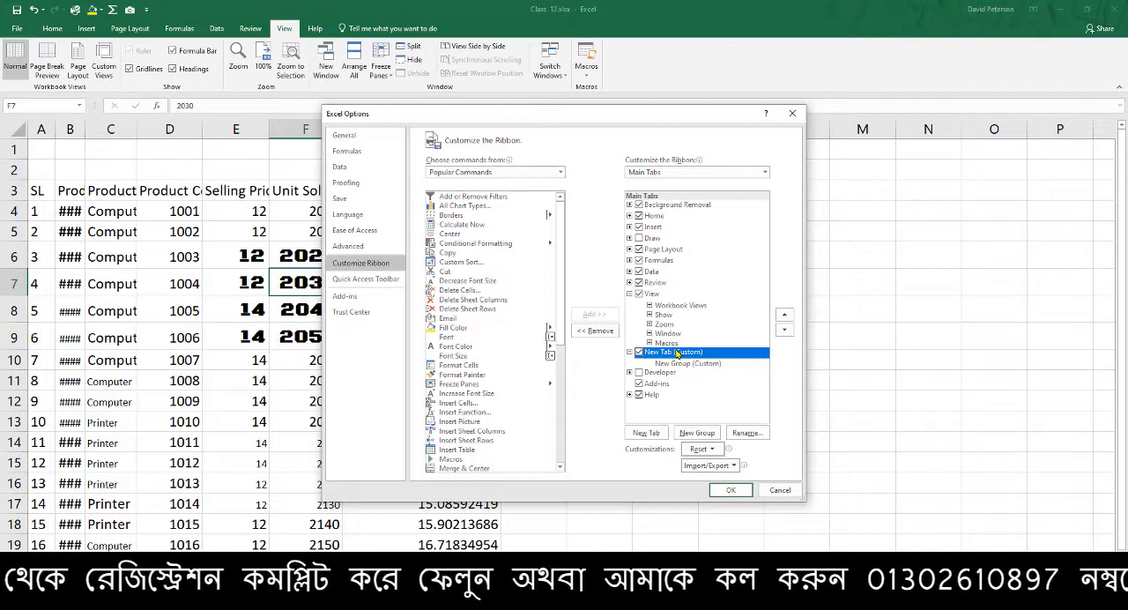
right_click(677, 354)
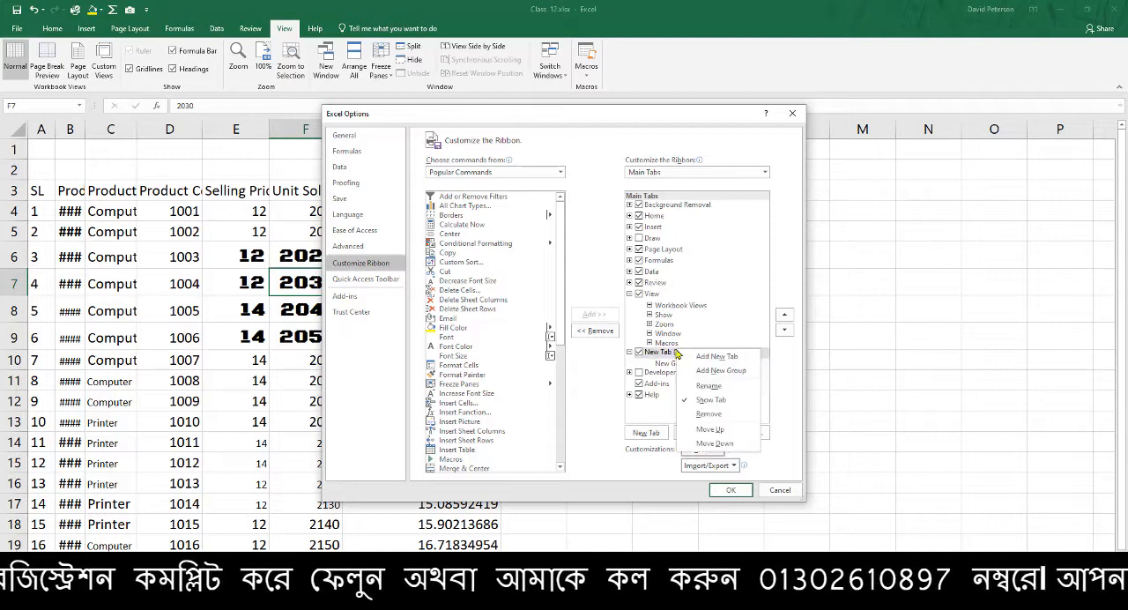
left_click(728, 388)
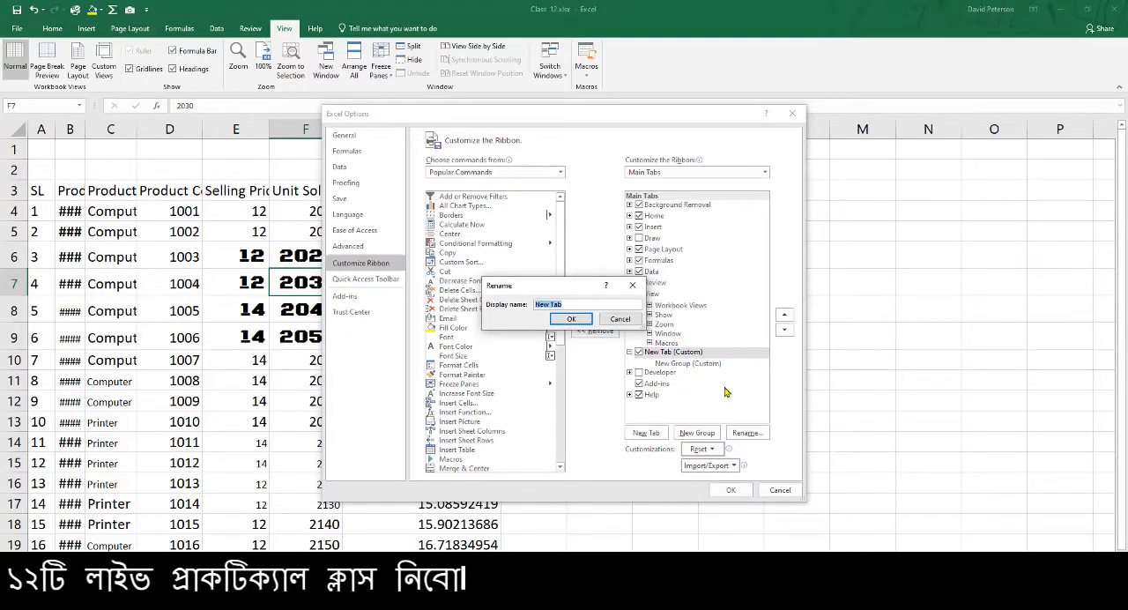
type("Rajib")
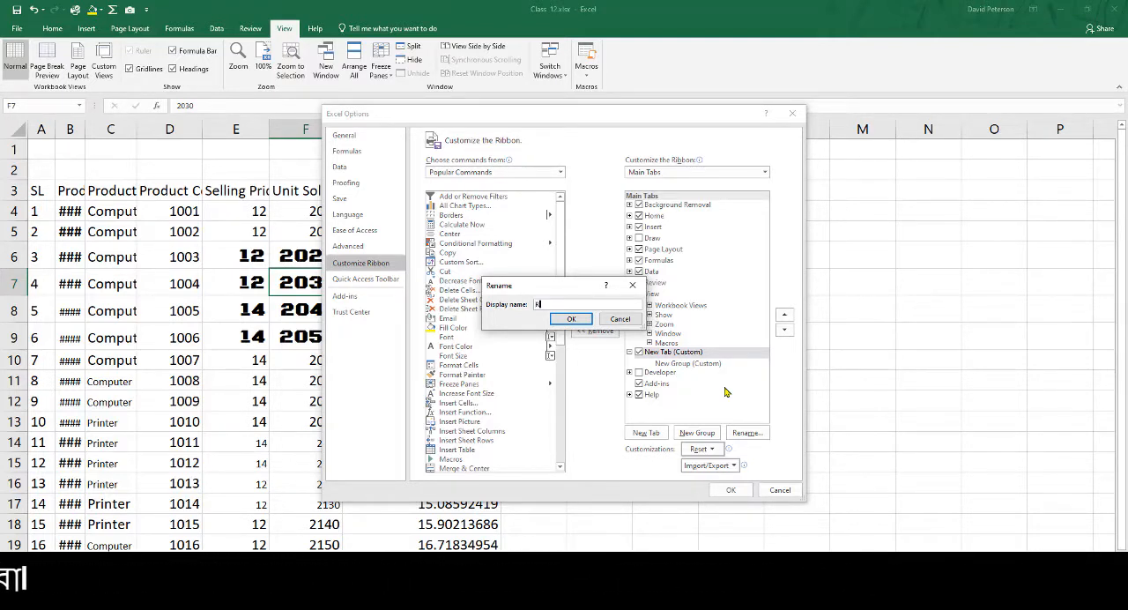
left_click(570, 320)
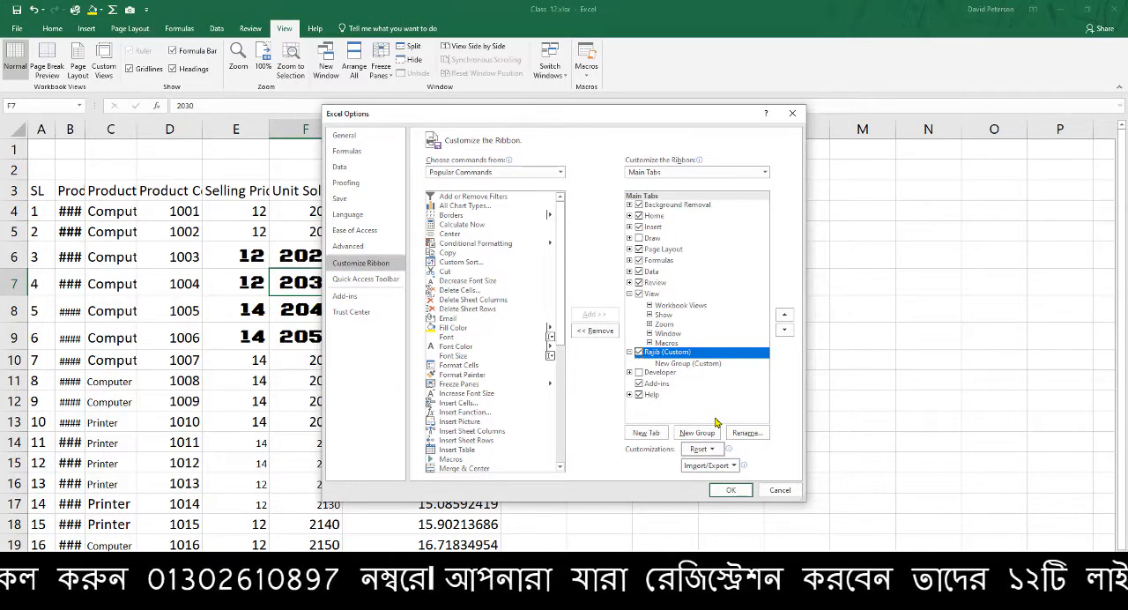
left_click(730, 490)
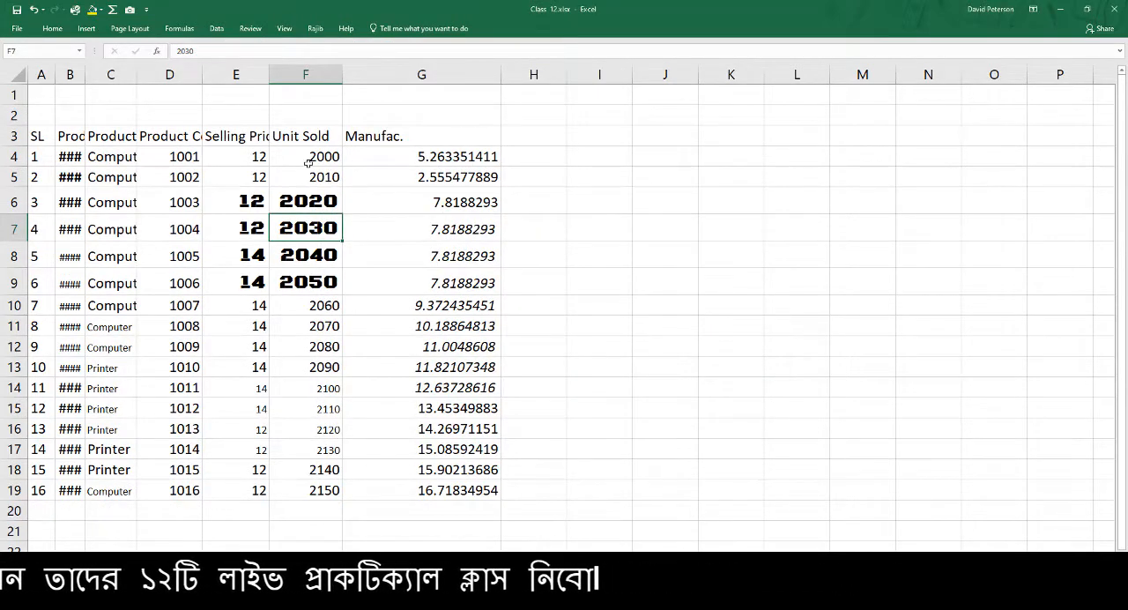
Set the ribbon to show tabs and commands, and open the ribbon customization options from the new custom tab
left_click(1033, 9)
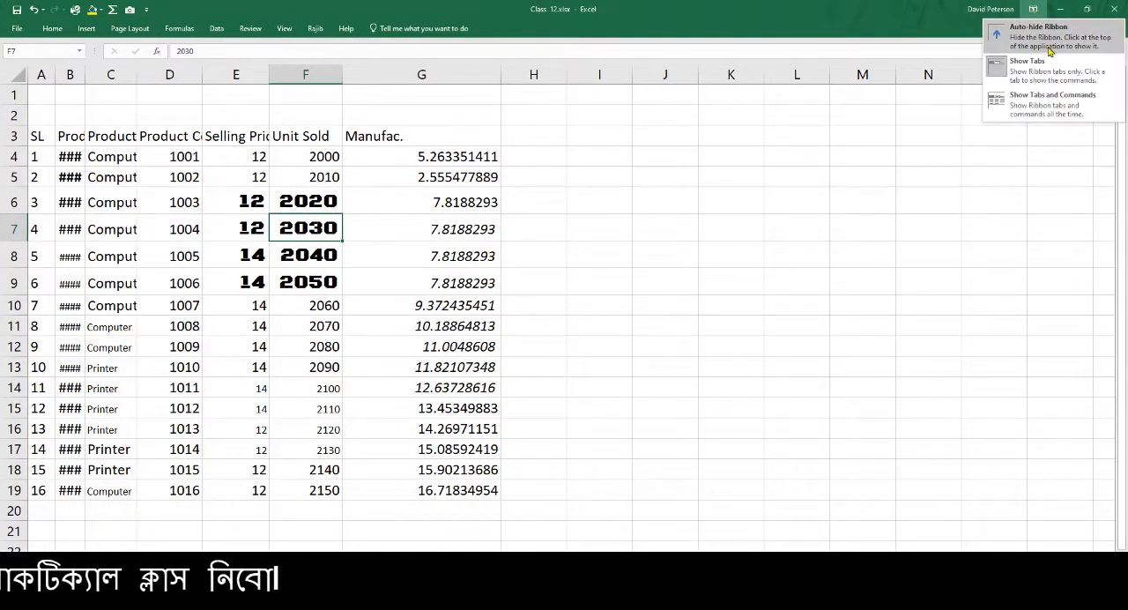
left_click(1050, 101)
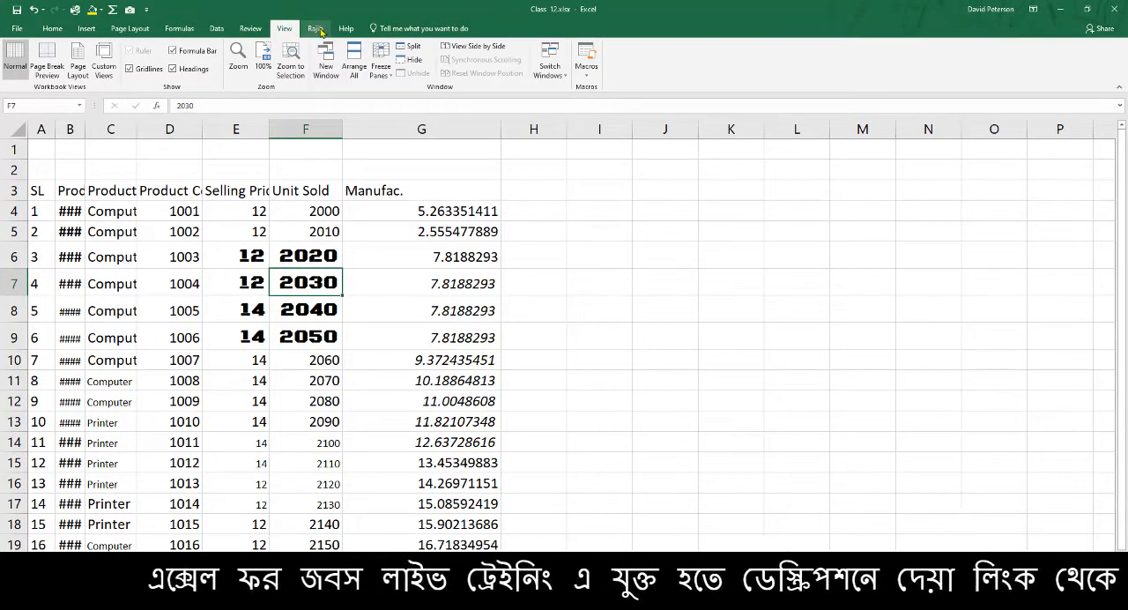
left_click(317, 28)
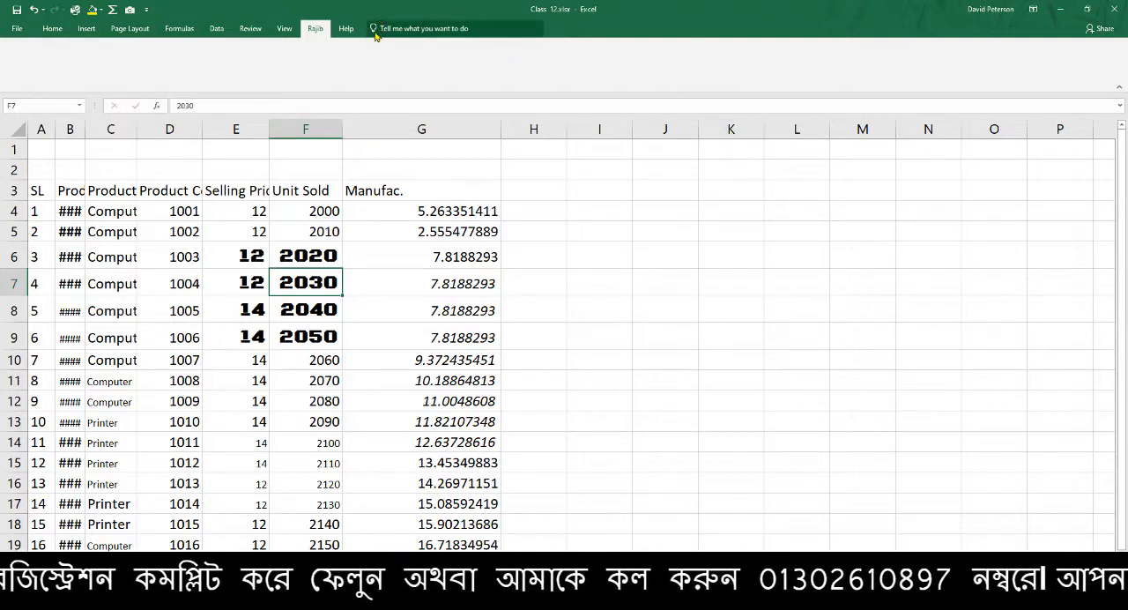
right_click(320, 32)
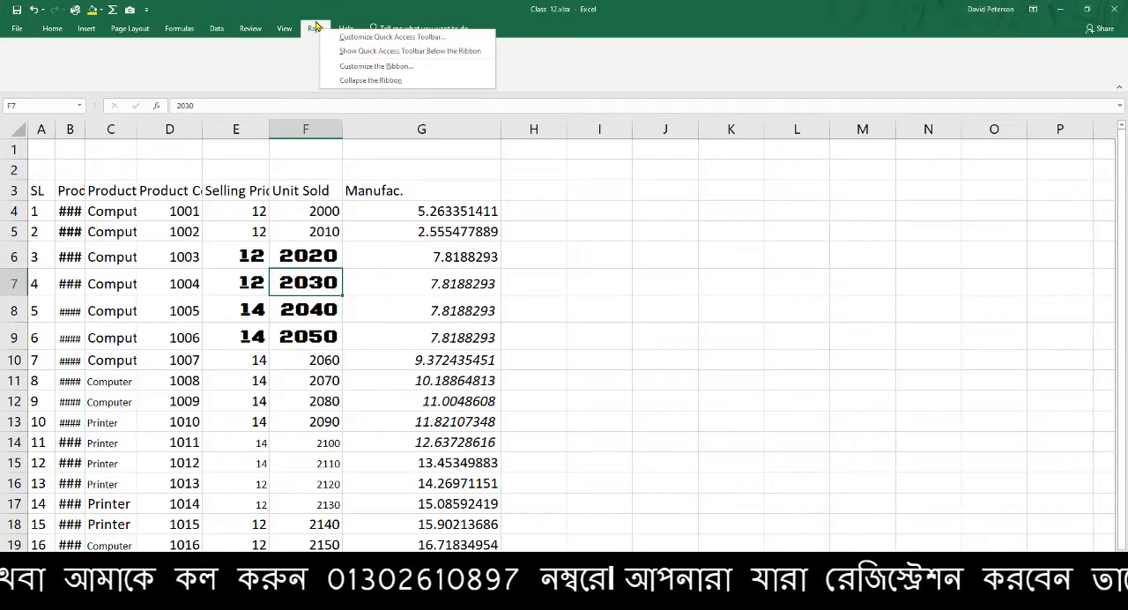
left_click(372, 73)
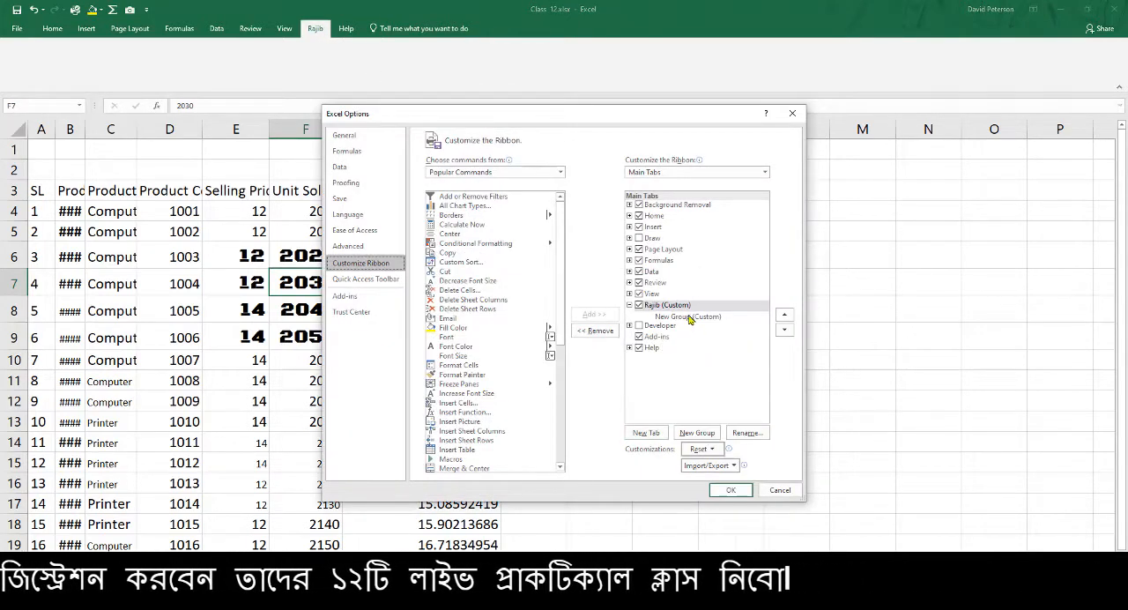
Try adding a second group to the custom tab, and remove it
left_click(680, 307)
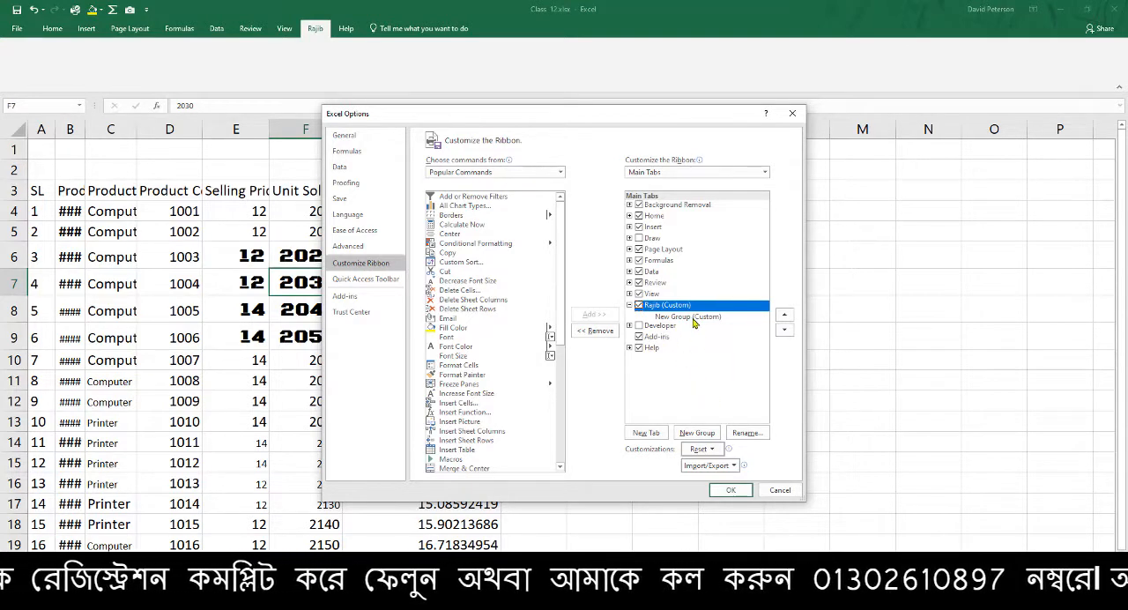
left_click(715, 433)
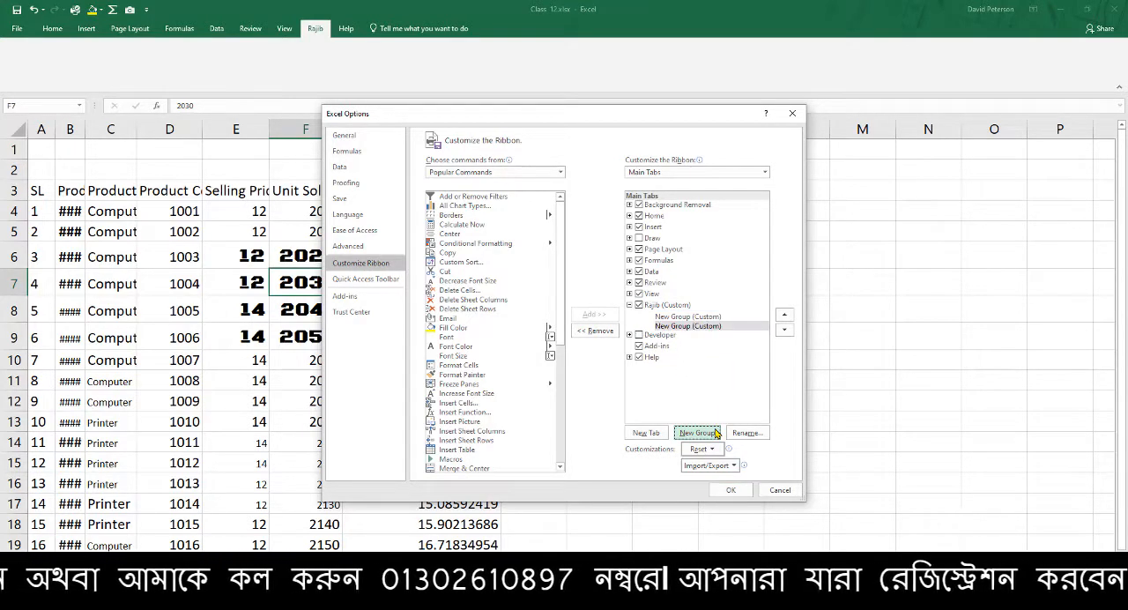
right_click(695, 328)
left_click(729, 378)
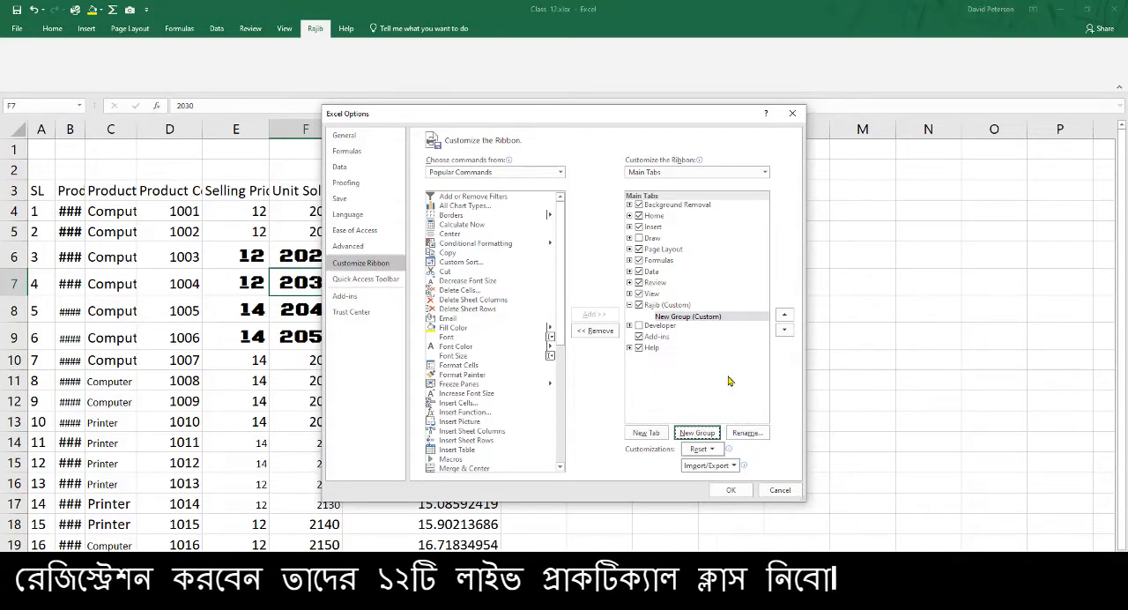
Rename the custom tab's remaining new group as Format & Edit
right_click(693, 319)
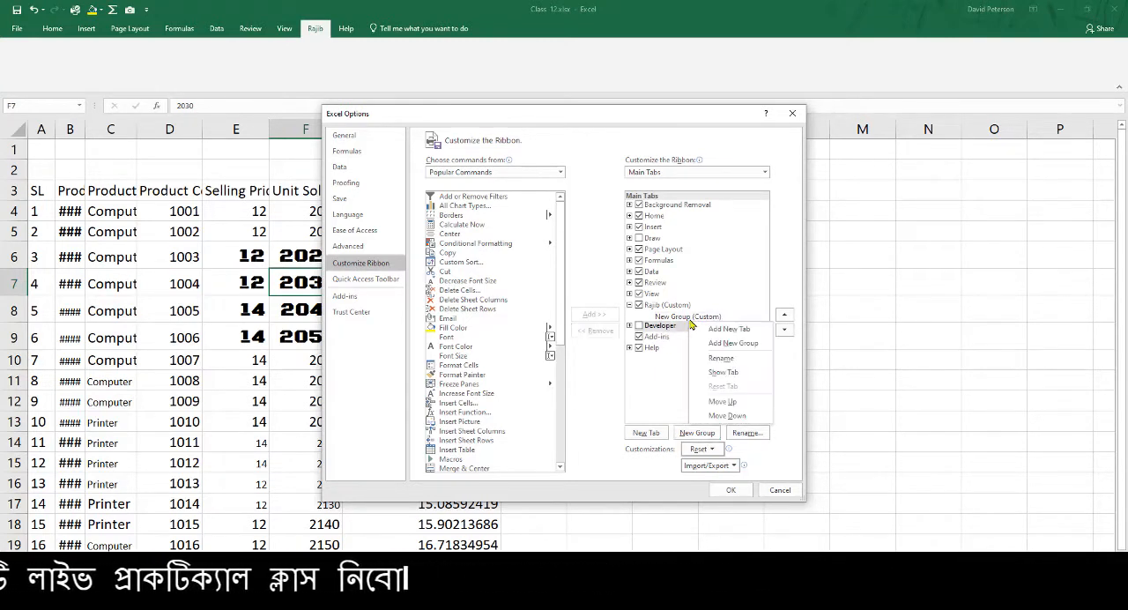
left_click(695, 317)
right_click(696, 317)
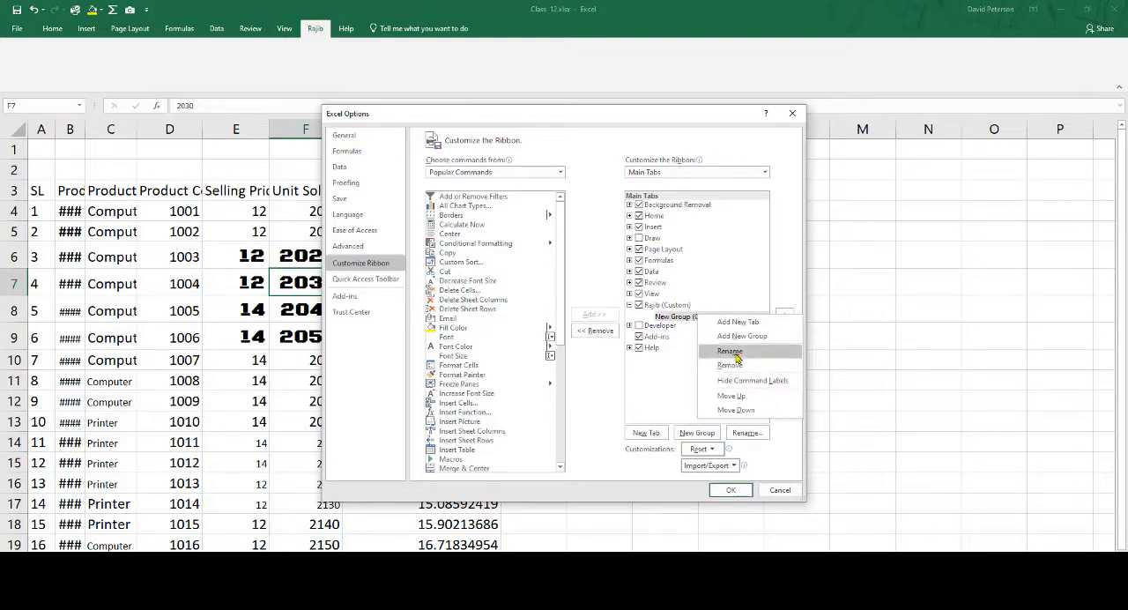
left_click(730, 351)
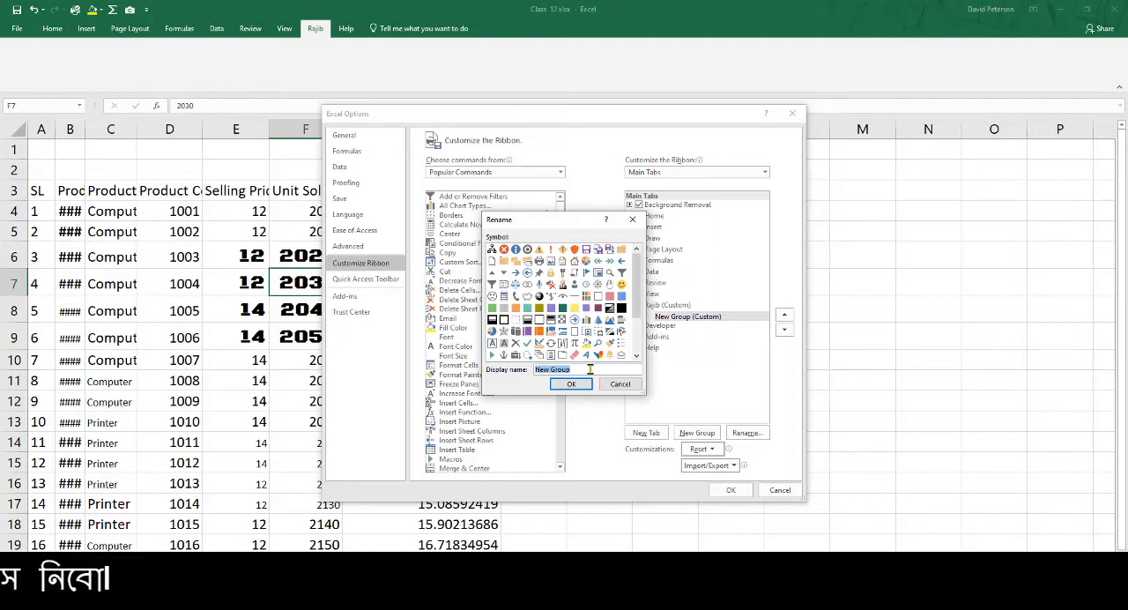
type("Format & Edit")
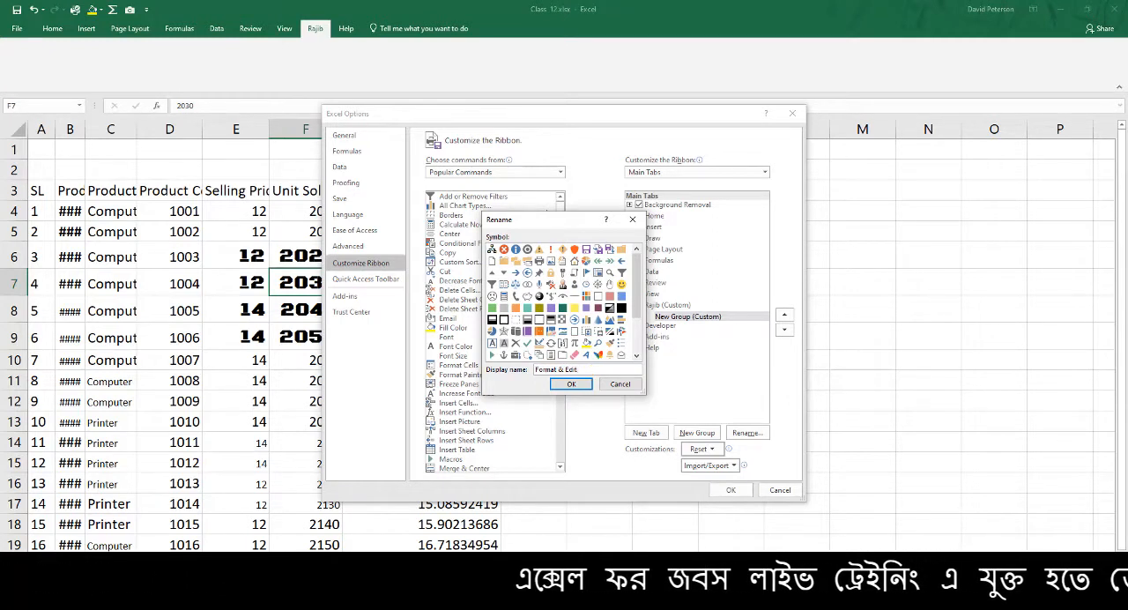
left_click(570, 384)
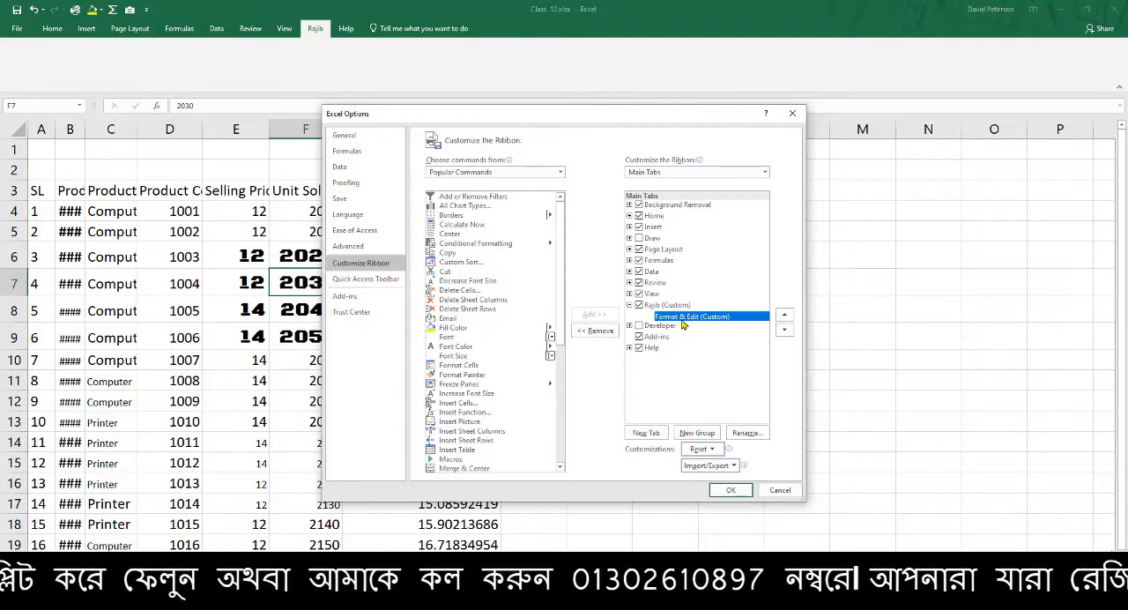
Add the All Borders command from the All Commands list to the Format & Edit group
left_click(561, 172)
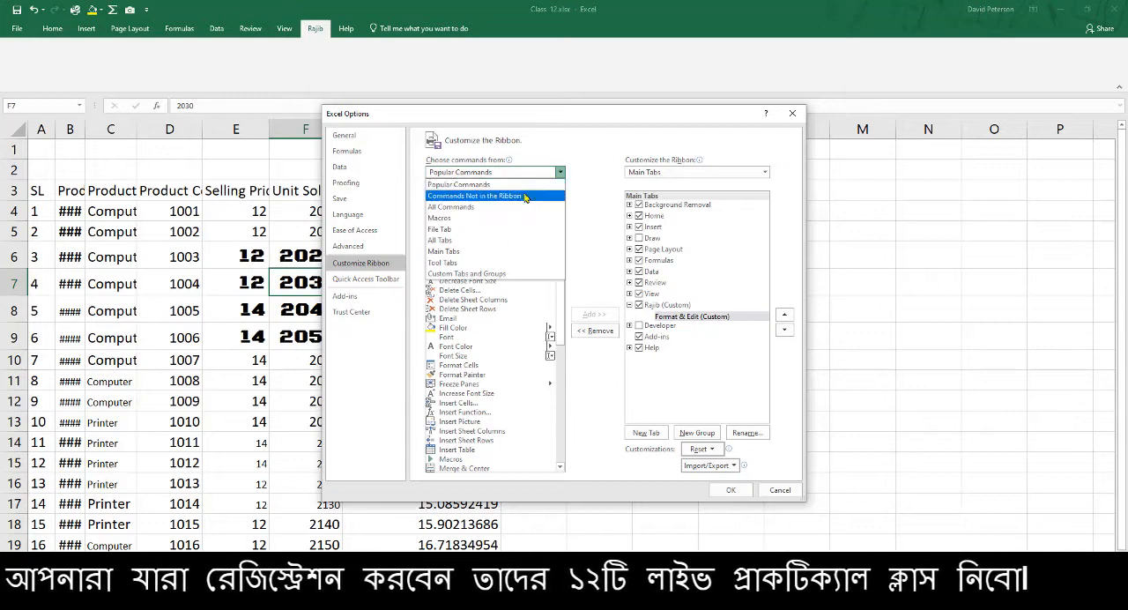
left_click(497, 205)
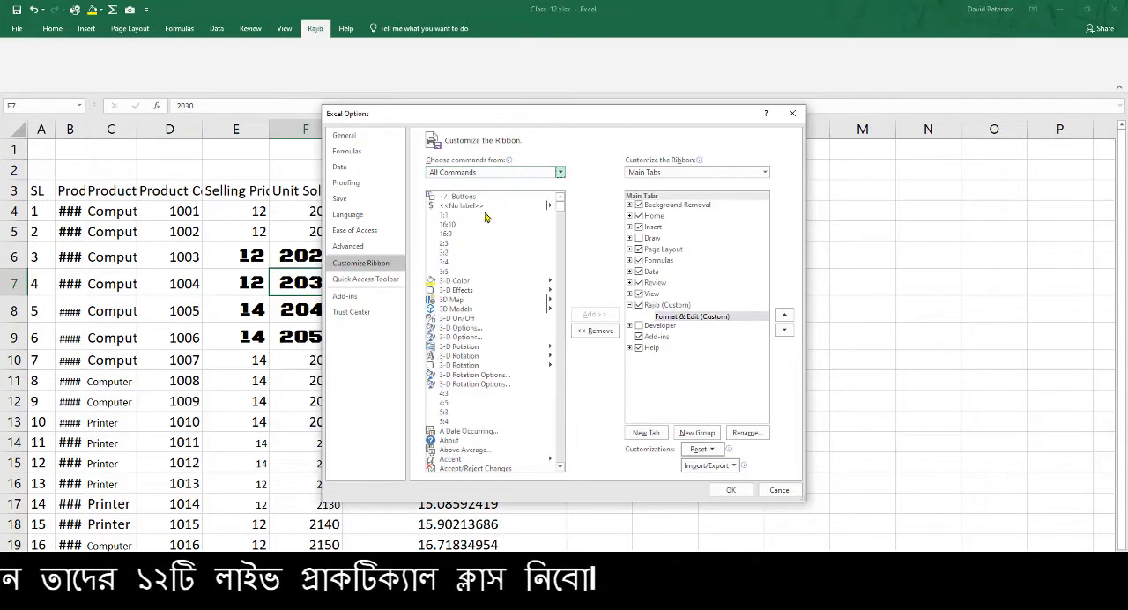
scroll(490, 330, "down", 10)
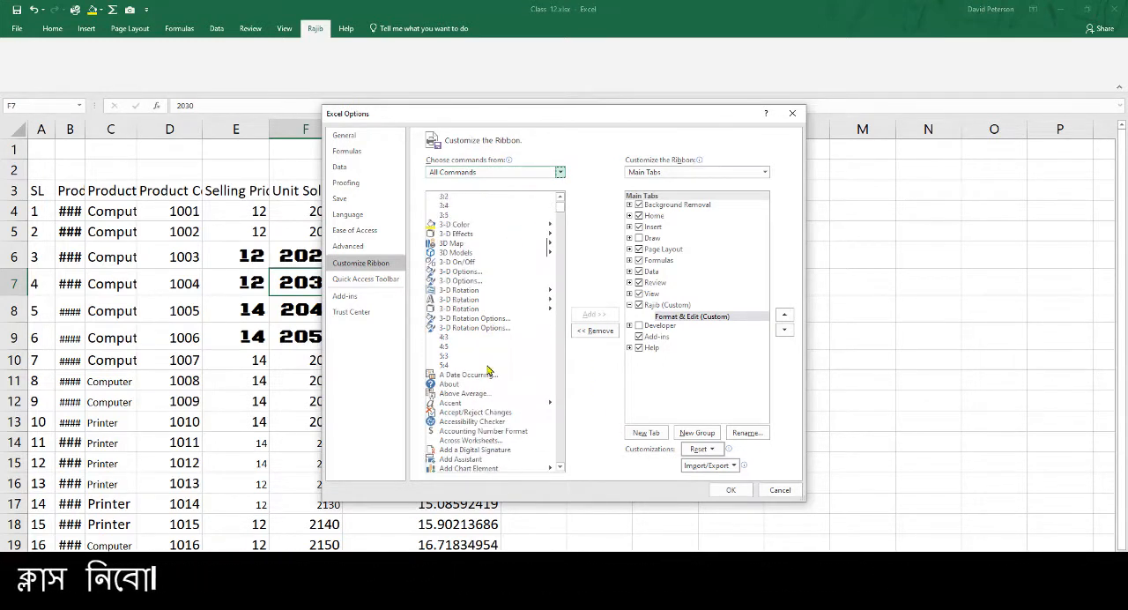
scroll(484, 393, "down", 5)
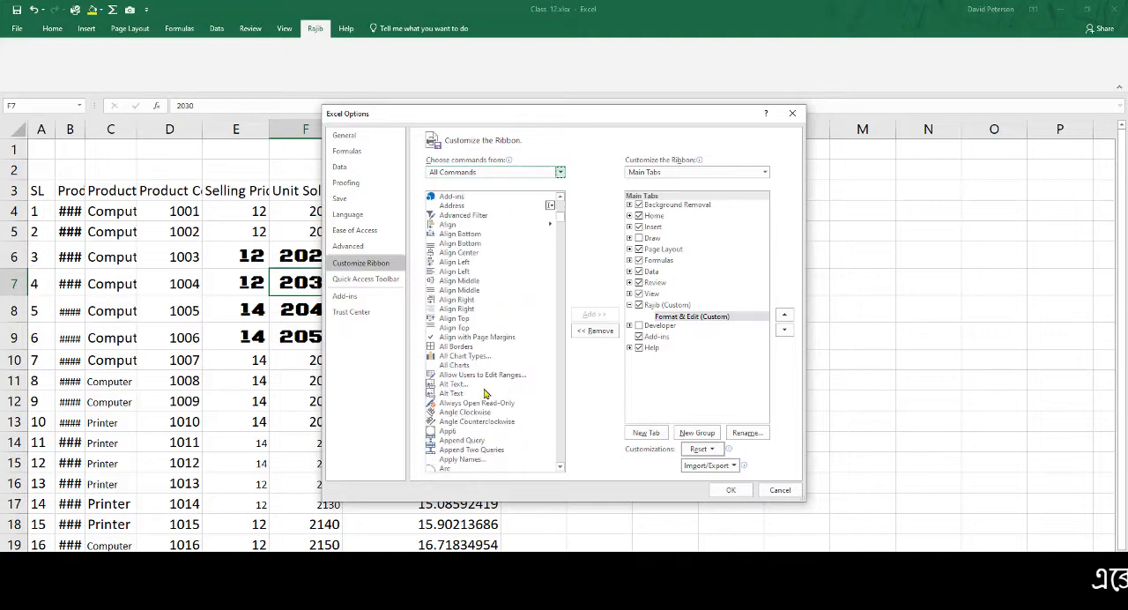
left_click(465, 302)
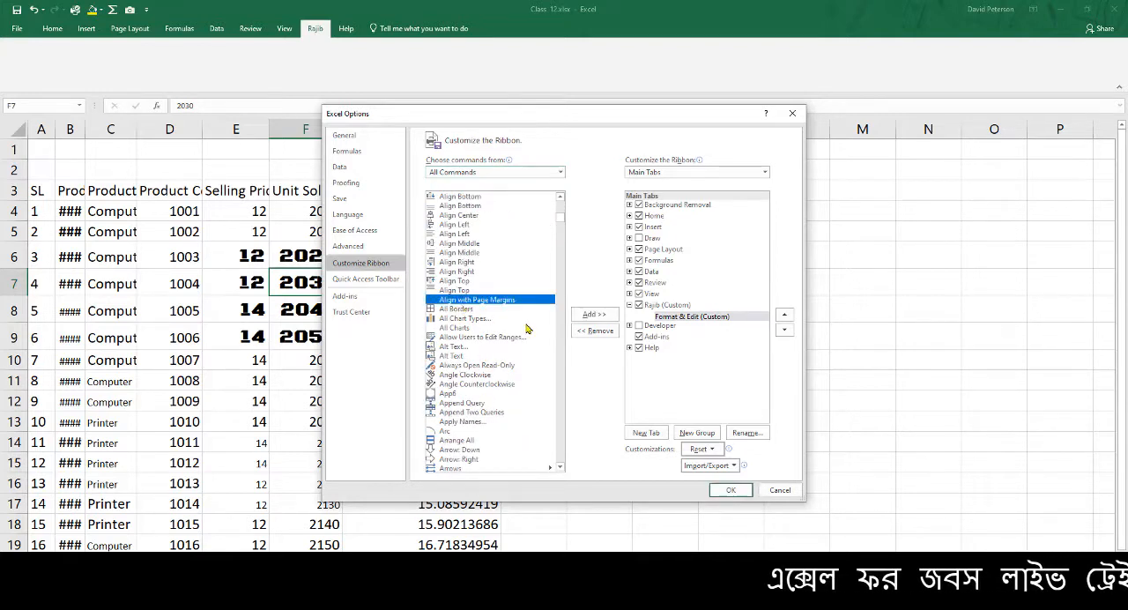
left_click(459, 309)
left_click(595, 315)
Switch the command source back to Popular Commands and add Fill Color to the Format & Edit group
scroll(480, 336, "down", 4)
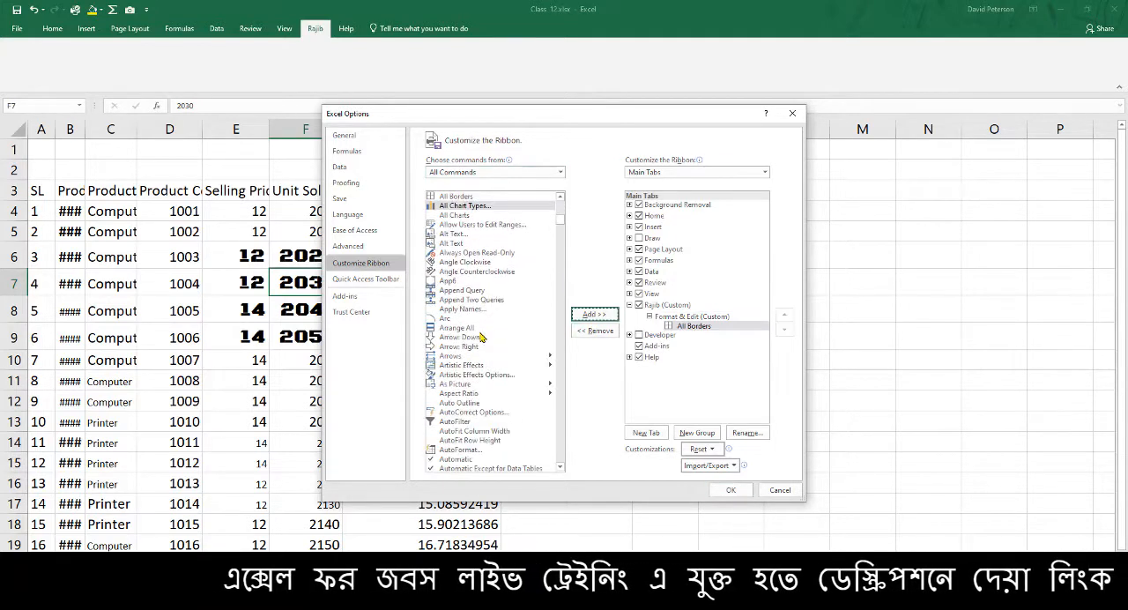
scroll(480, 336, "down", 8)
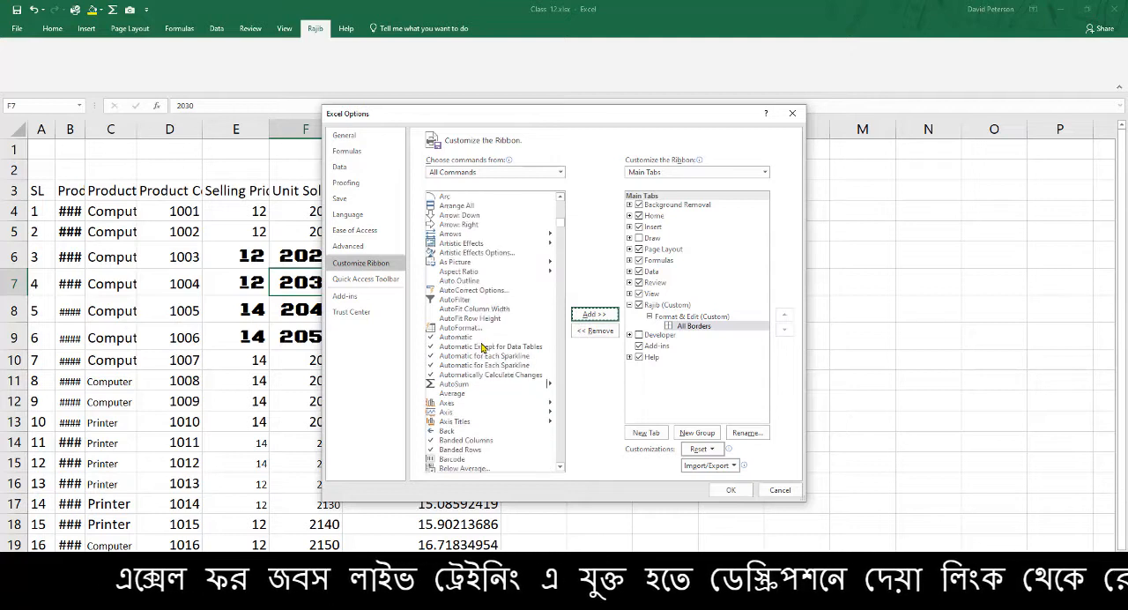
left_click(560, 172)
left_click(520, 186)
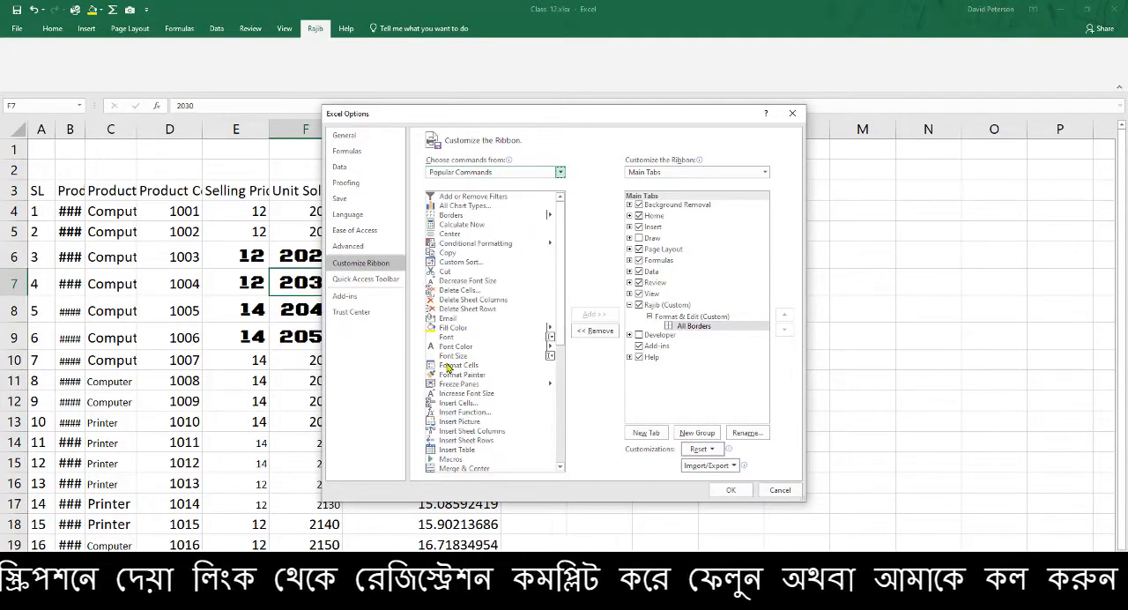
left_click(457, 327)
left_click(595, 315)
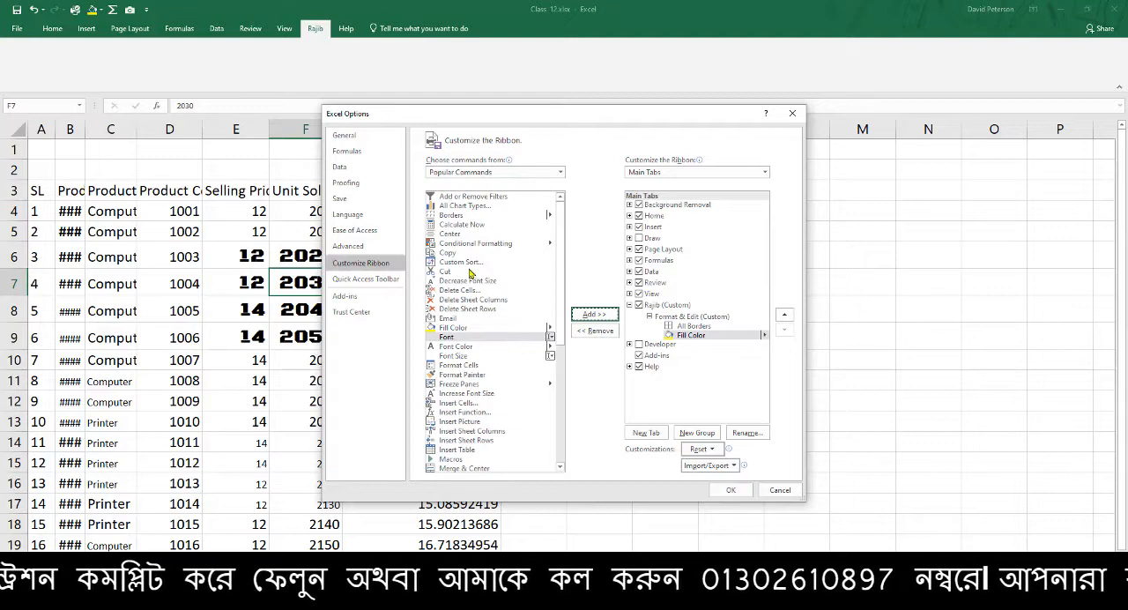
Add the Copy, Cut and Paste commands to the Format & Edit group and apply the ribbon customization
left_click(448, 253)
left_click(589, 318)
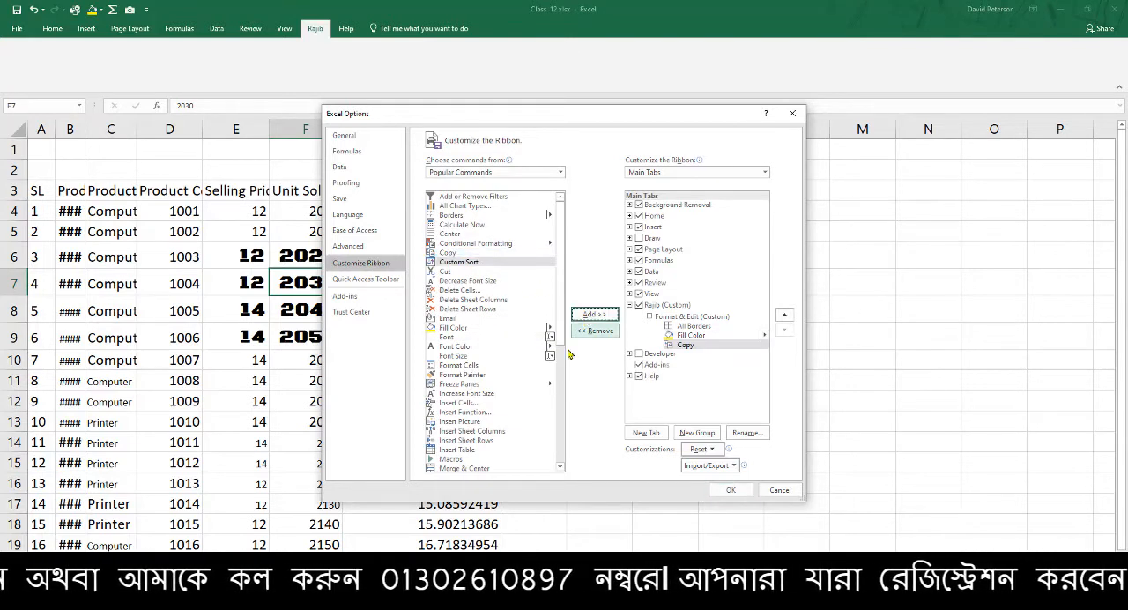
left_click(454, 271)
left_click(592, 314)
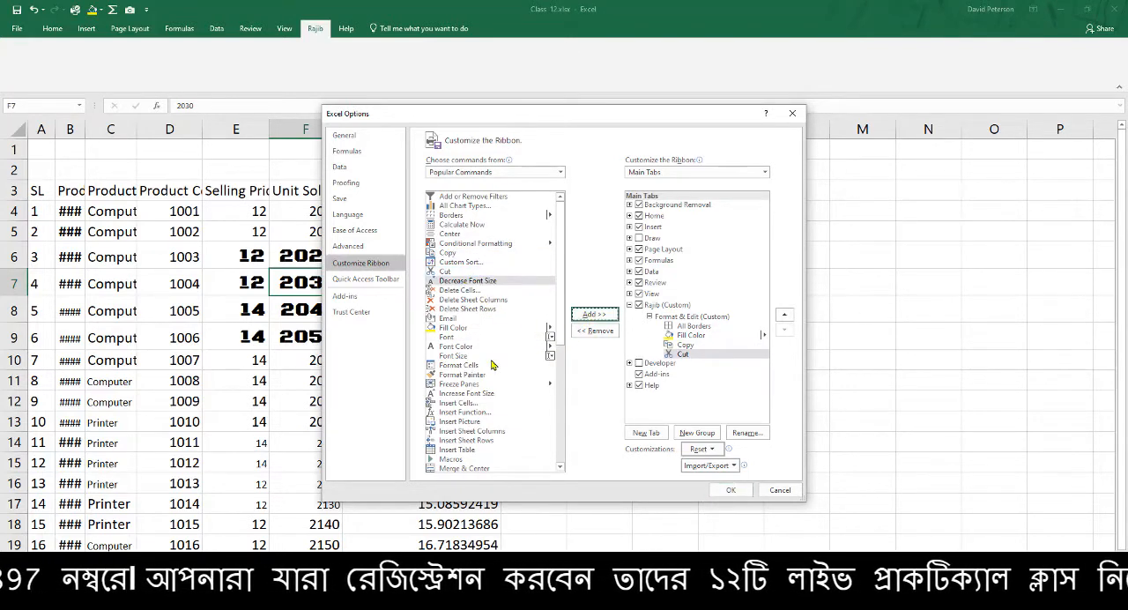
scroll(491, 365, "down", 5)
left_click(467, 386)
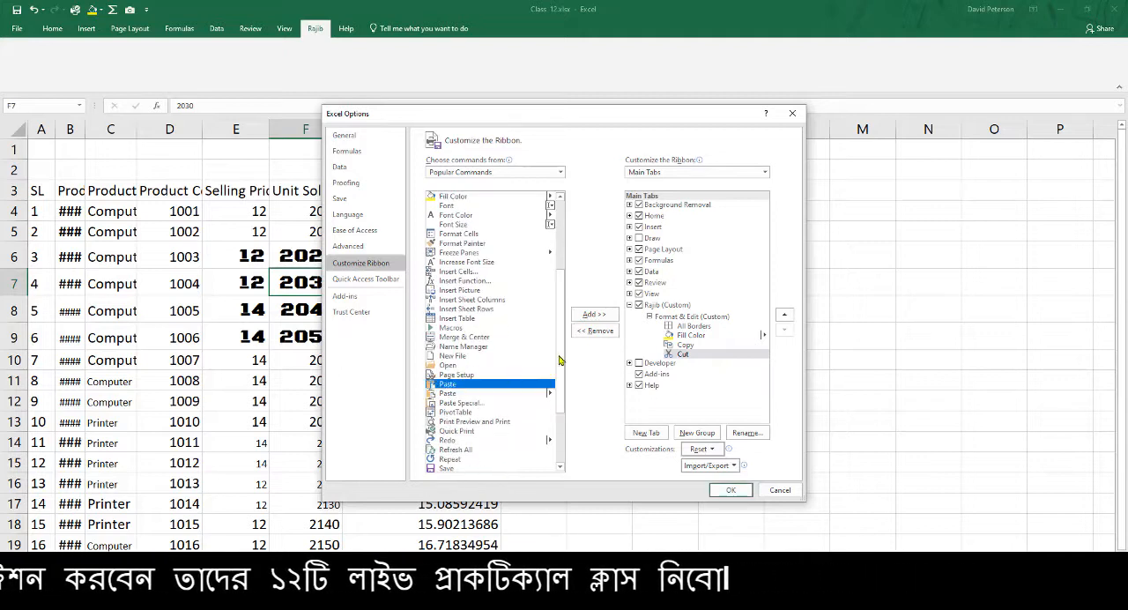
left_click(594, 315)
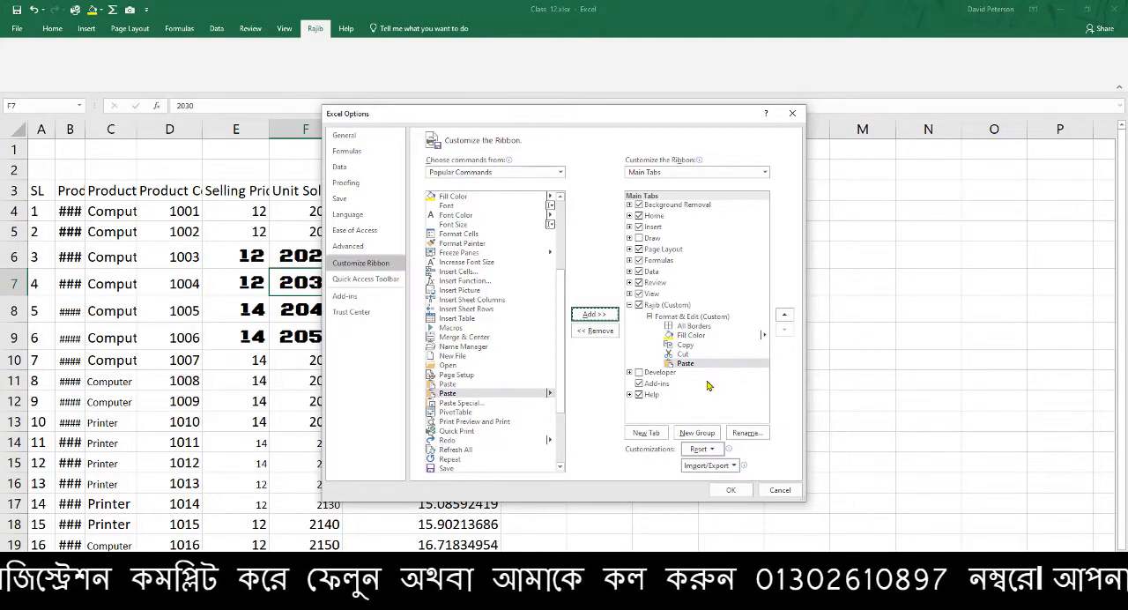
left_click(732, 491)
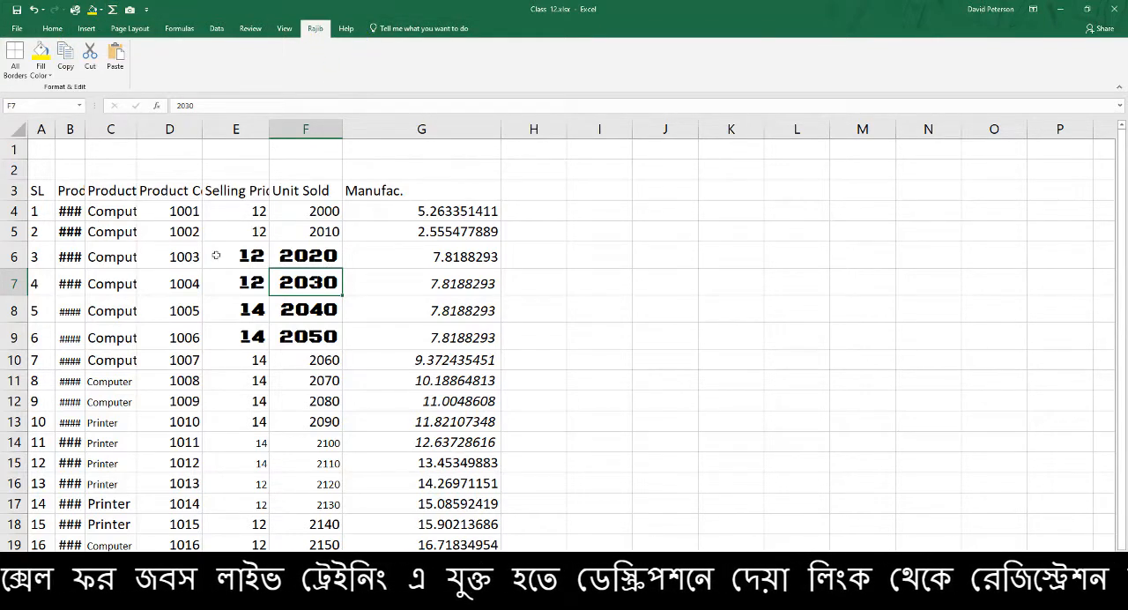
Fill cell E10 with yellow and move it to F10 by cut and paste, using the custom tab's commands
left_click(238, 231)
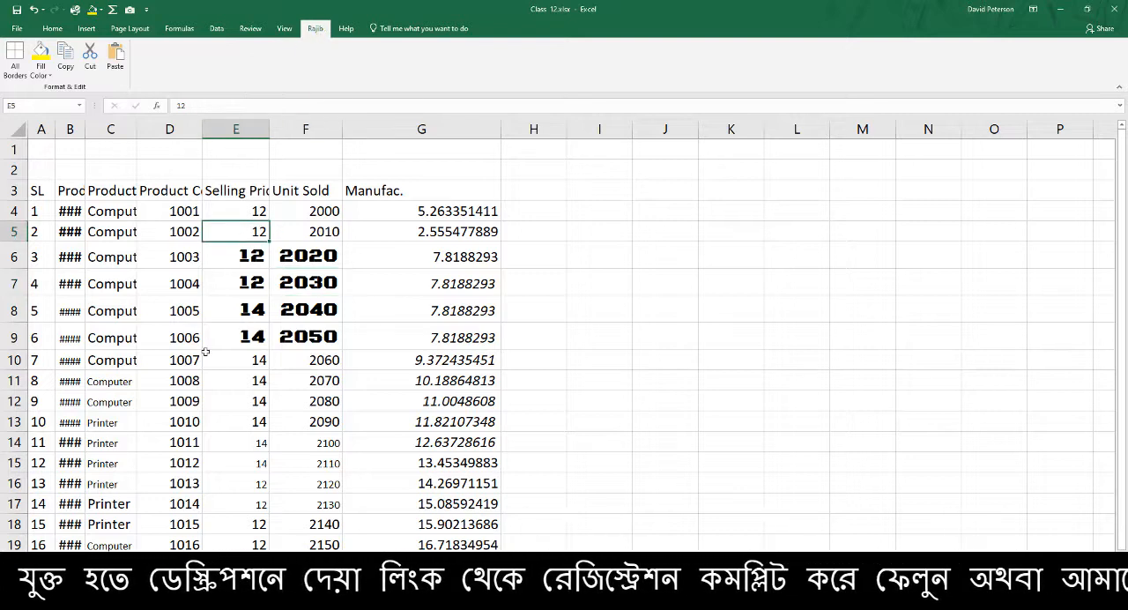
left_click(252, 358)
left_click(40, 55)
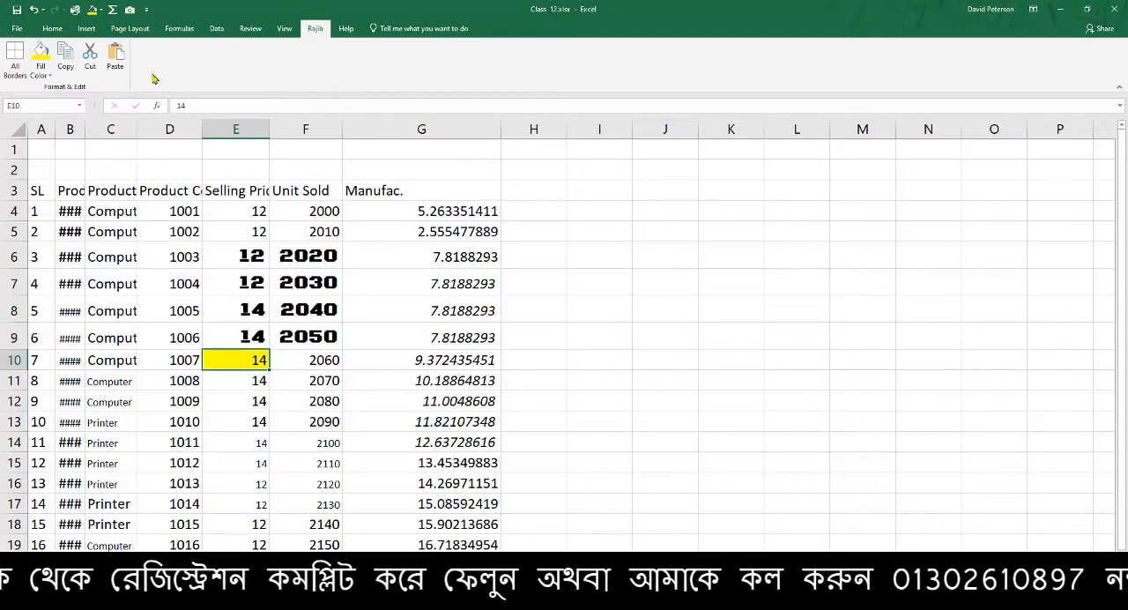
left_click(91, 60)
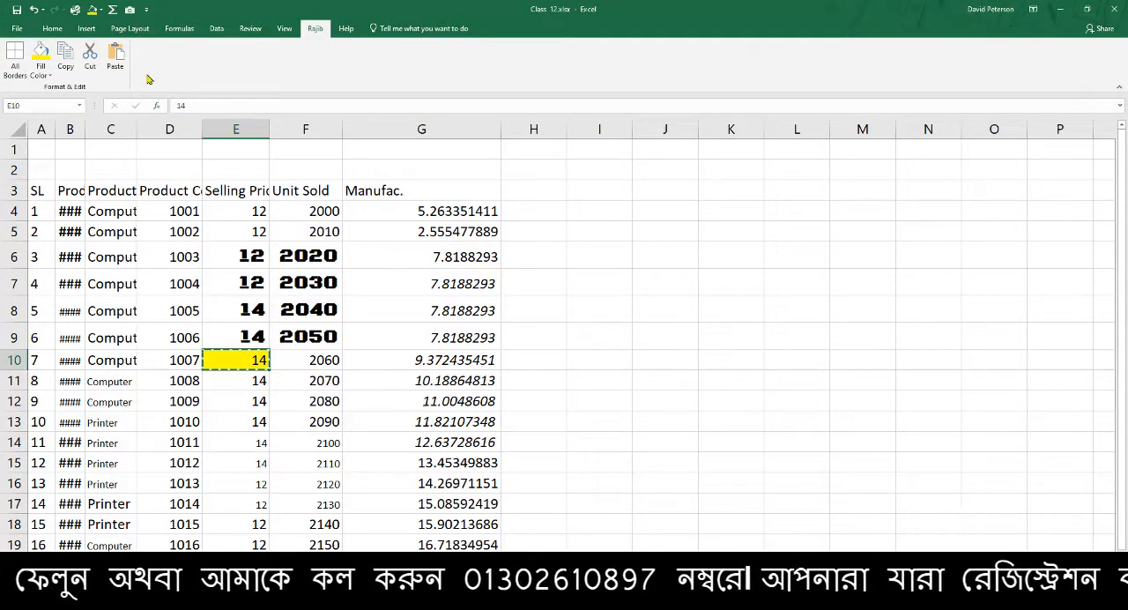
left_click(309, 360)
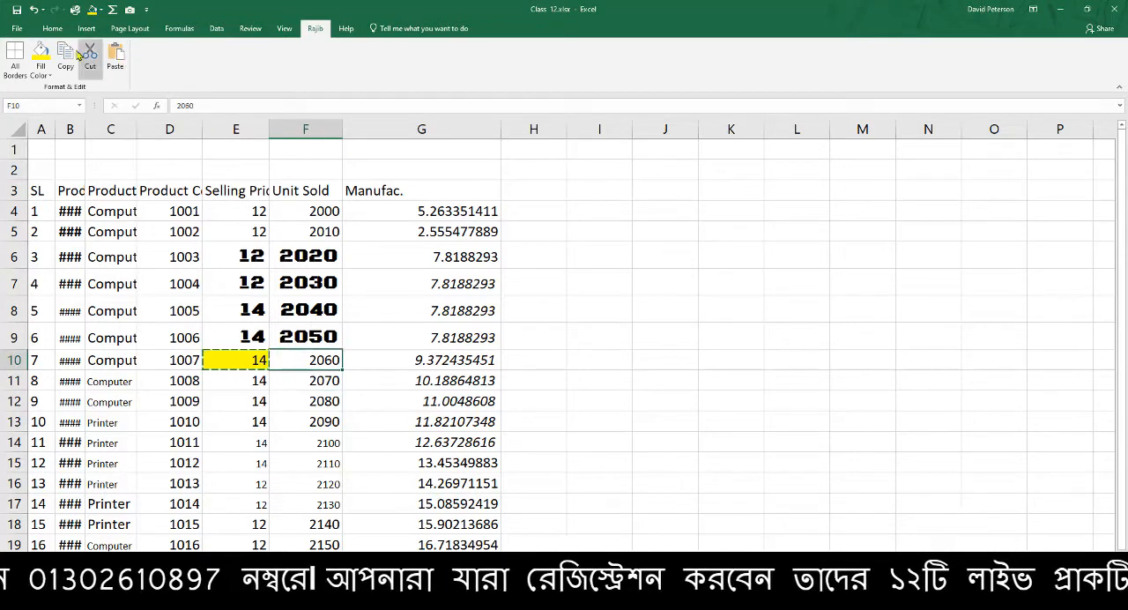
left_click(116, 58)
left_click(326, 402)
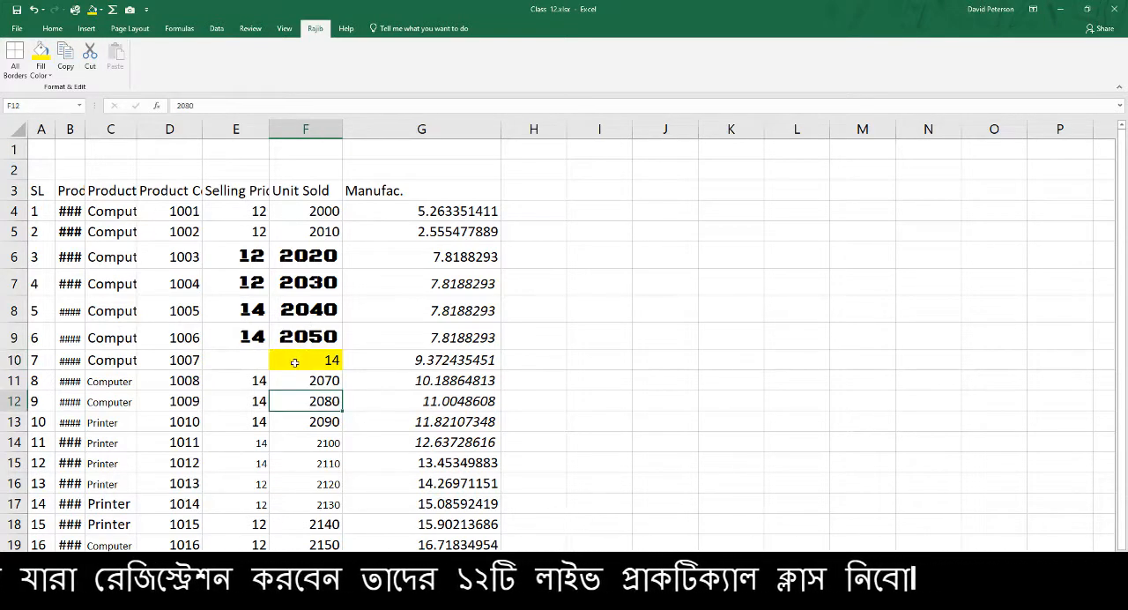
Undo the paste into F10 and the yellow fill on E10
key("ctrl+z")
key("ctrl+z")
left_click(323, 444)
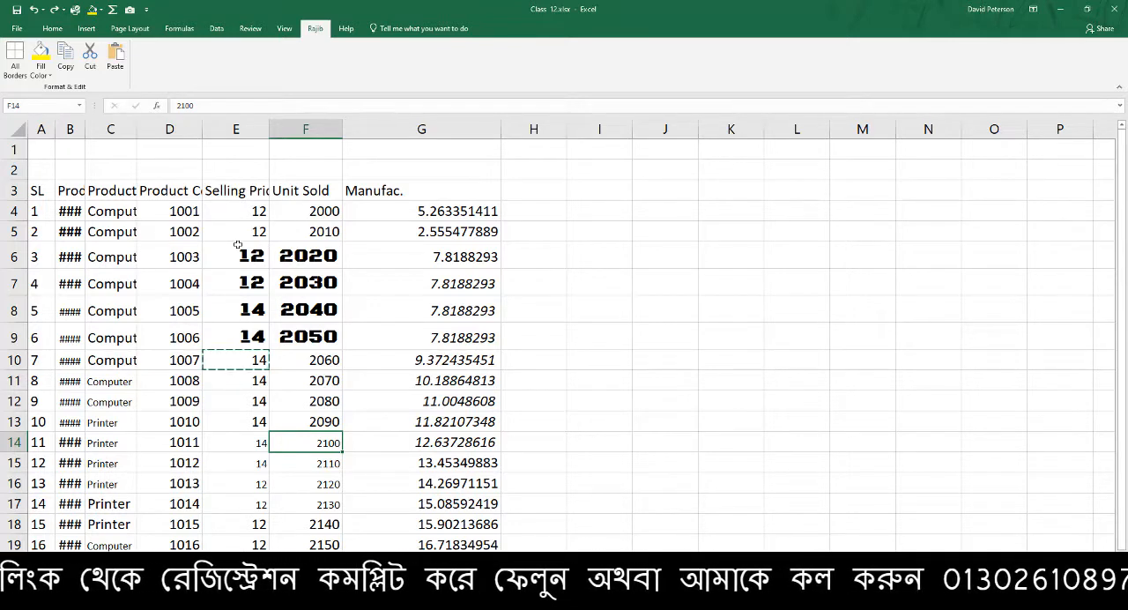
Reopen the ribbon customization, add a second group to the custom tab and rename it Calculation
right_click(313, 30)
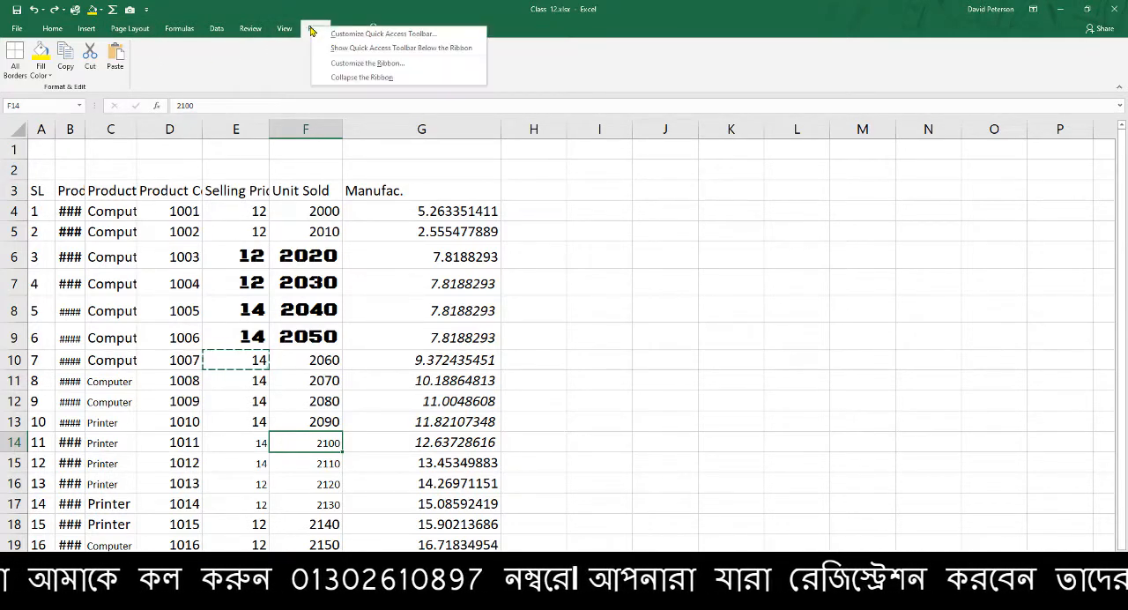
left_click(348, 64)
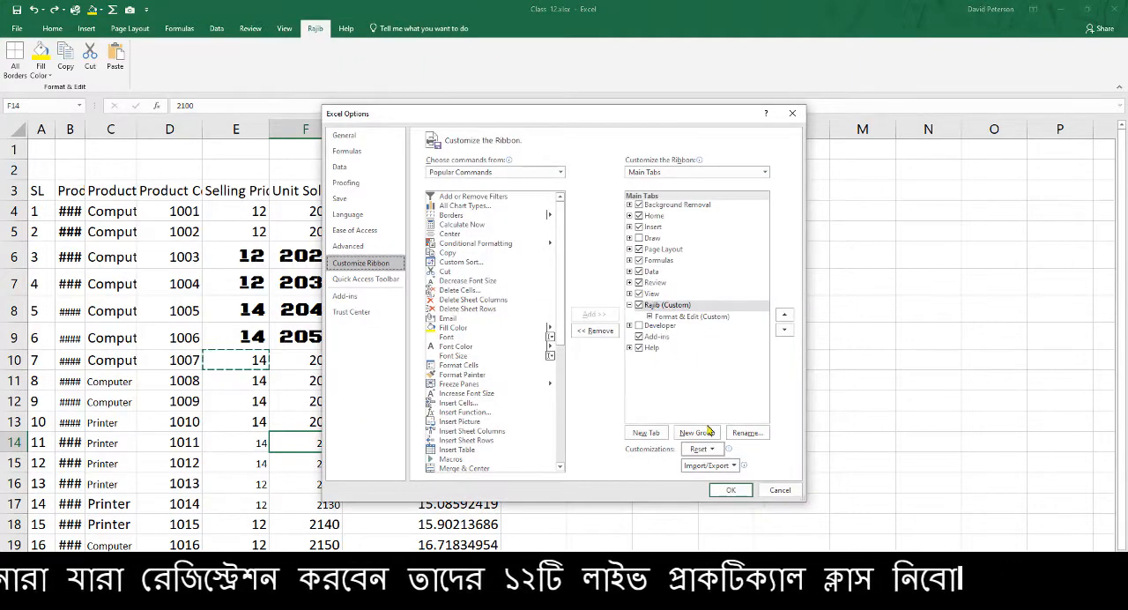
left_click(696, 432)
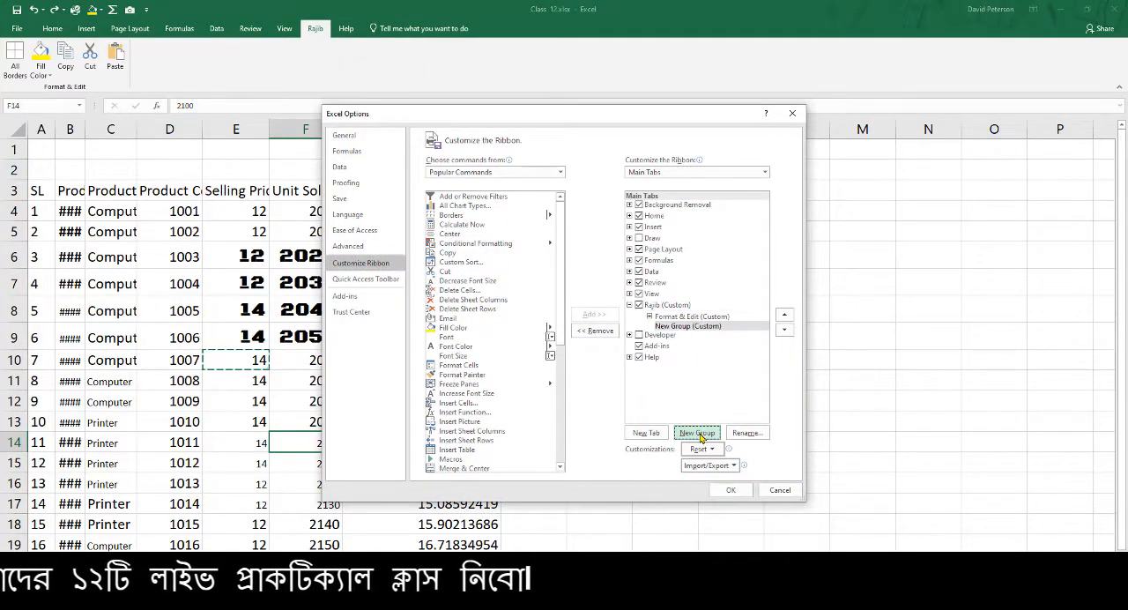
right_click(687, 331)
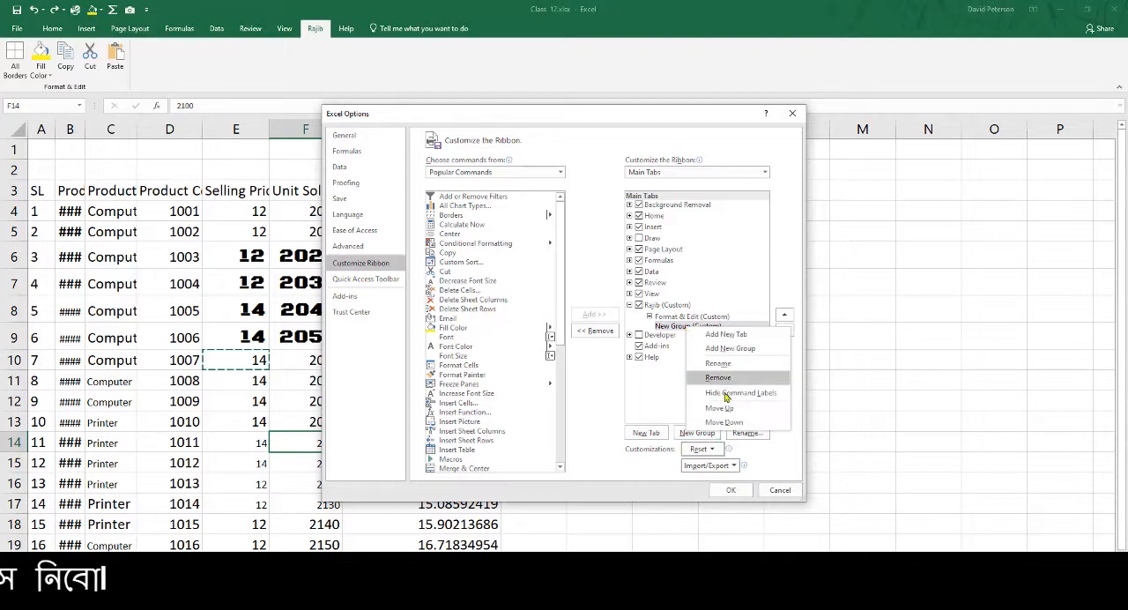
left_click(731, 370)
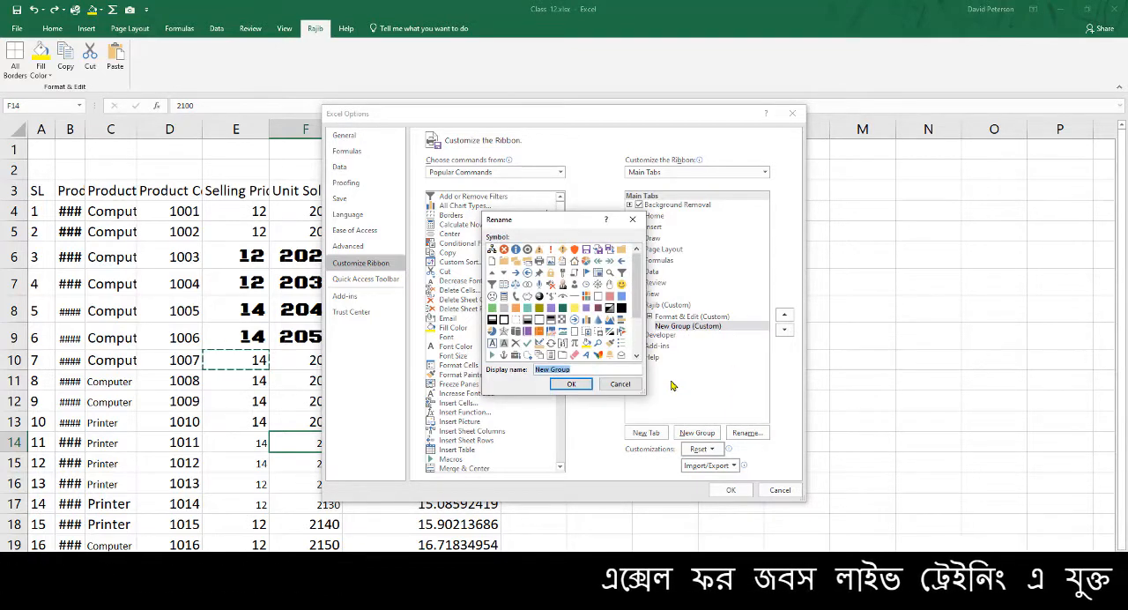
type("Calculation")
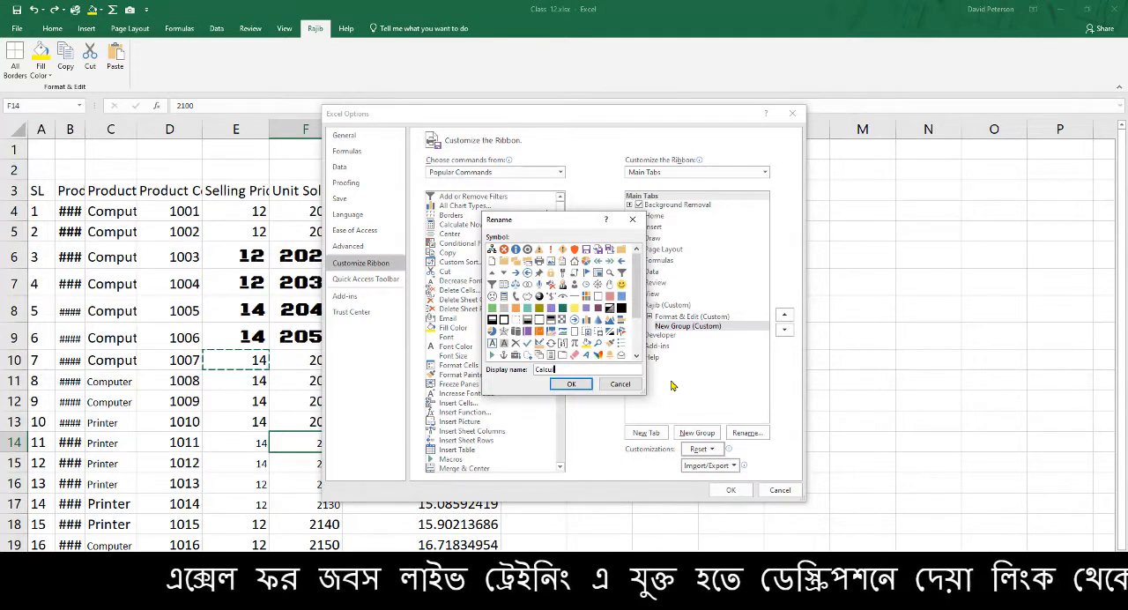
left_click(569, 385)
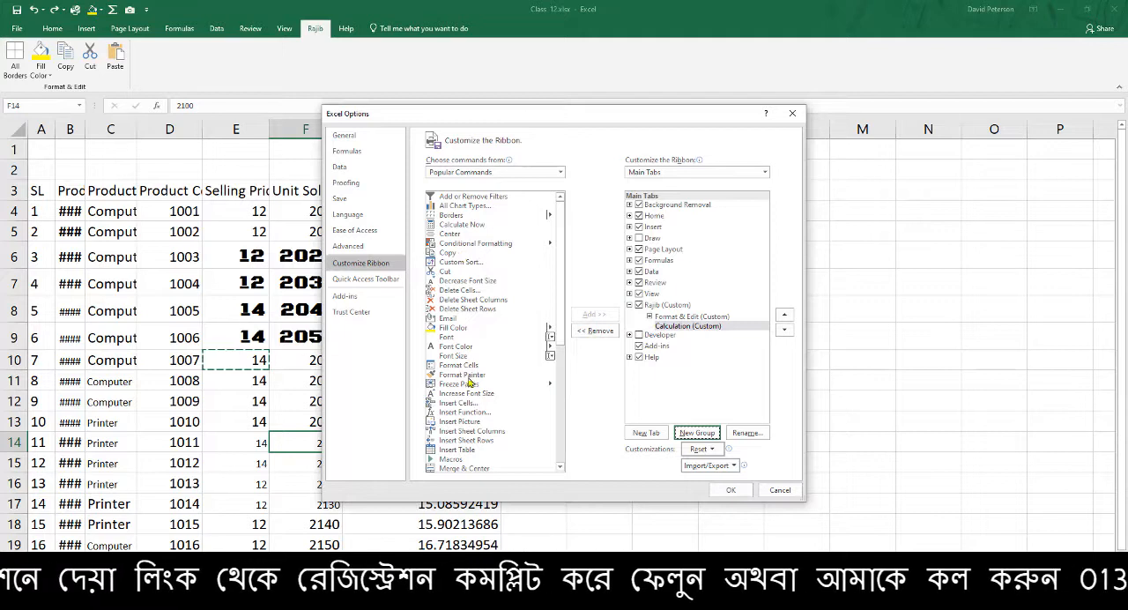
Change the command source to All Commands and add Calculator to the Calculation group
scroll(471, 379, "down", 2)
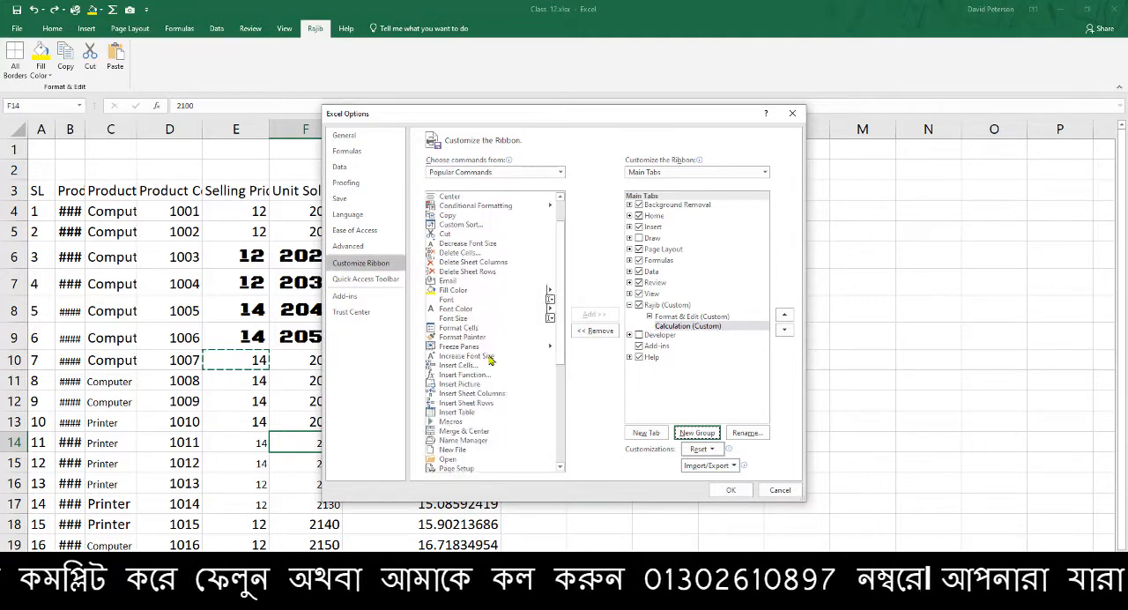
scroll(490, 358, "up", 1)
left_click(514, 311)
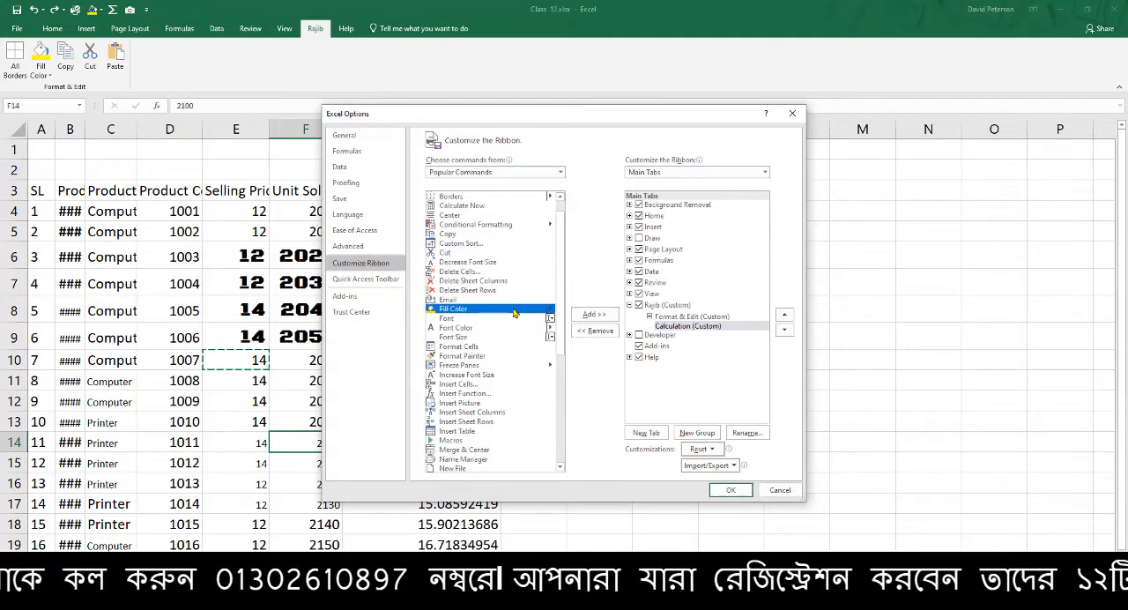
key("c")
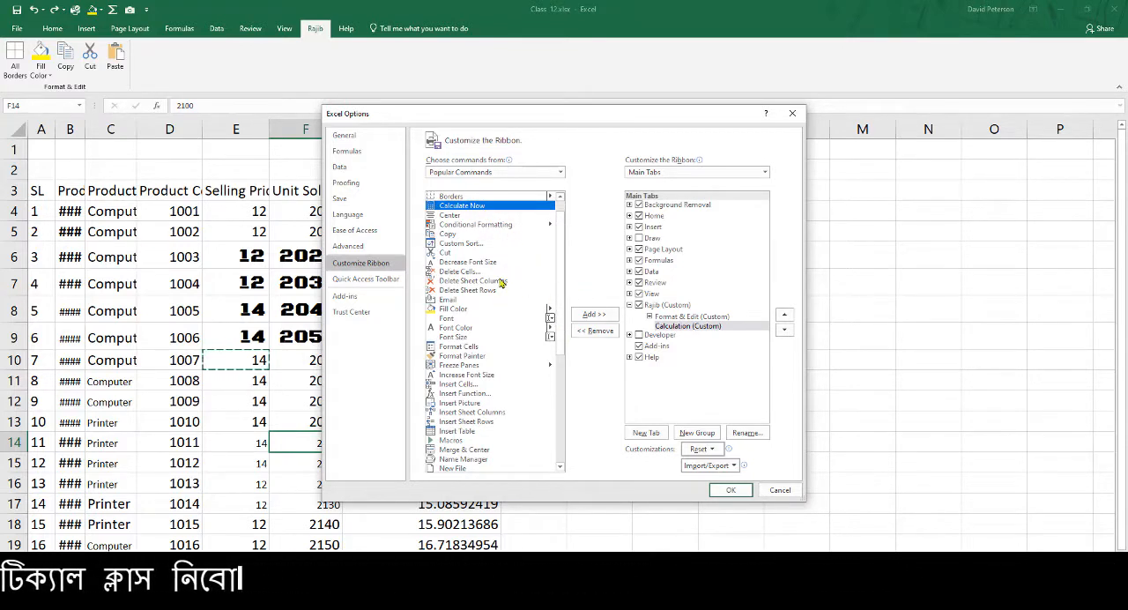
scroll(520, 303, "up", 2)
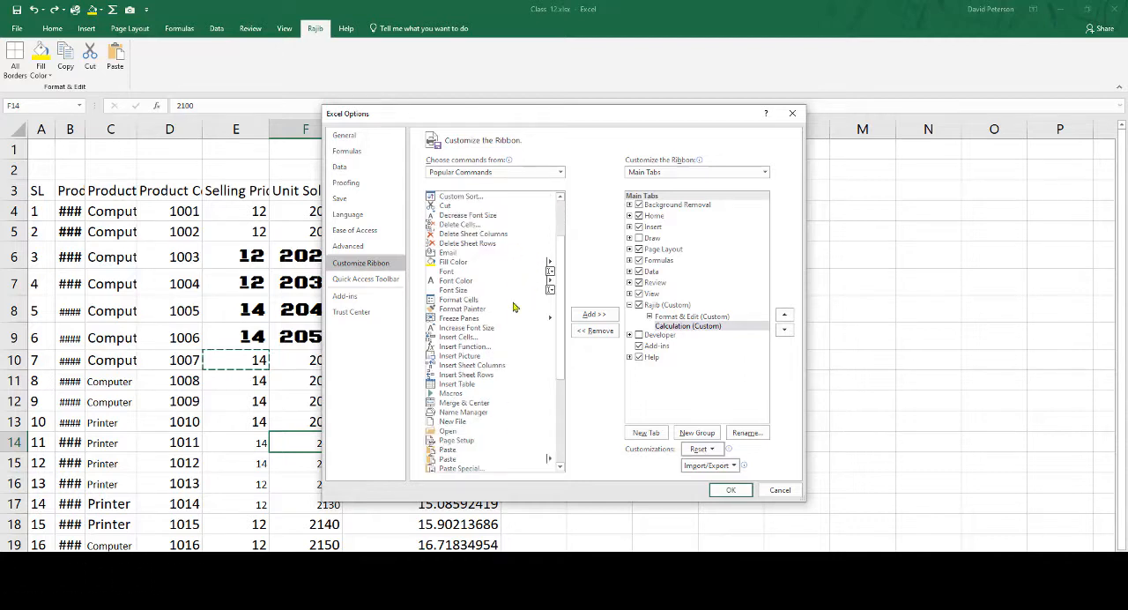
left_click(556, 173)
left_click(475, 206)
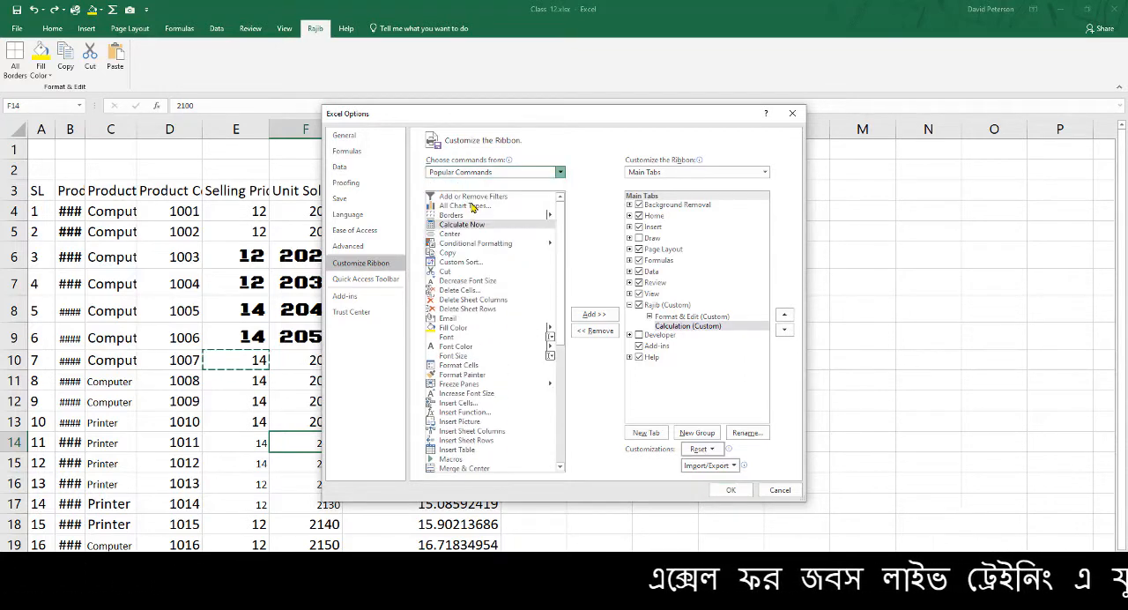
left_click(472, 216)
key("c")
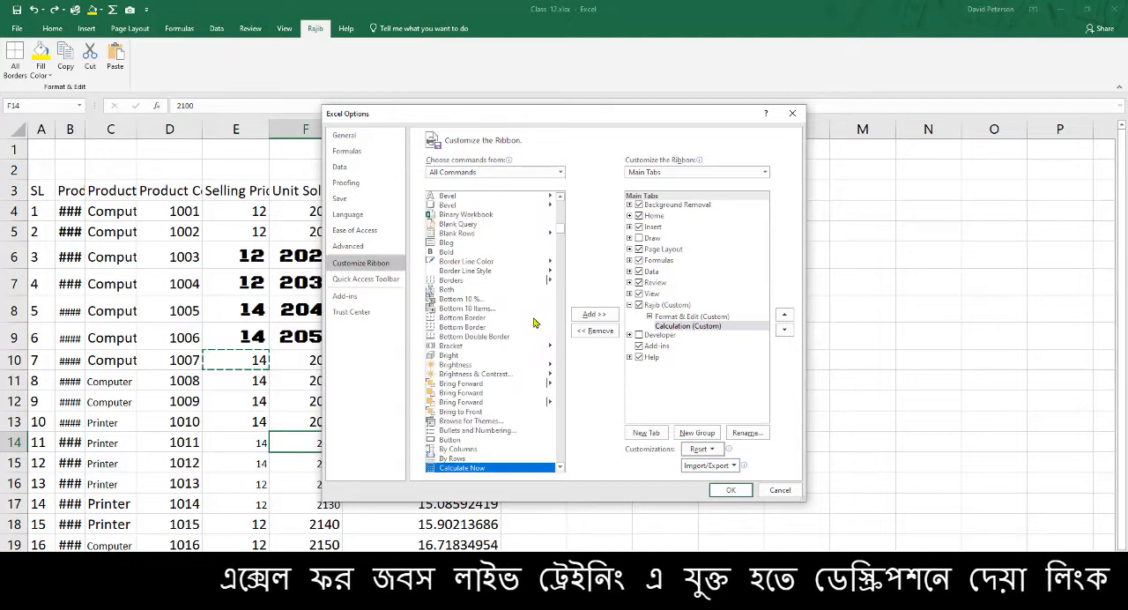
scroll(531, 406, "down", 4)
left_click(467, 402)
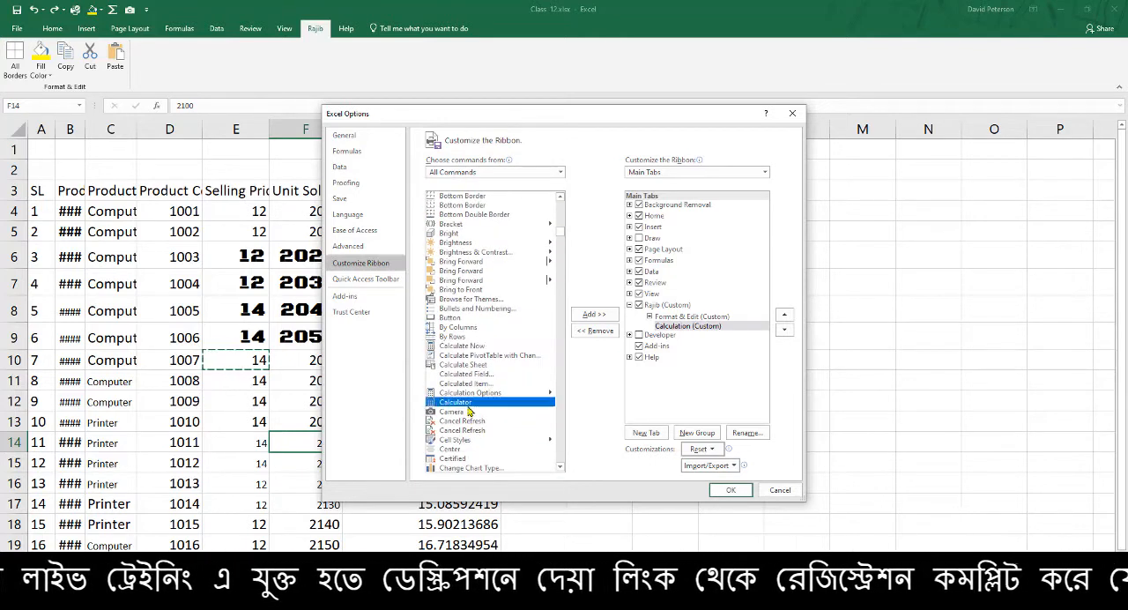
left_click(595, 315)
Add the Sum and Subtotal commands from the All Commands list to the Calculation group
scroll(478, 419, "down", 2)
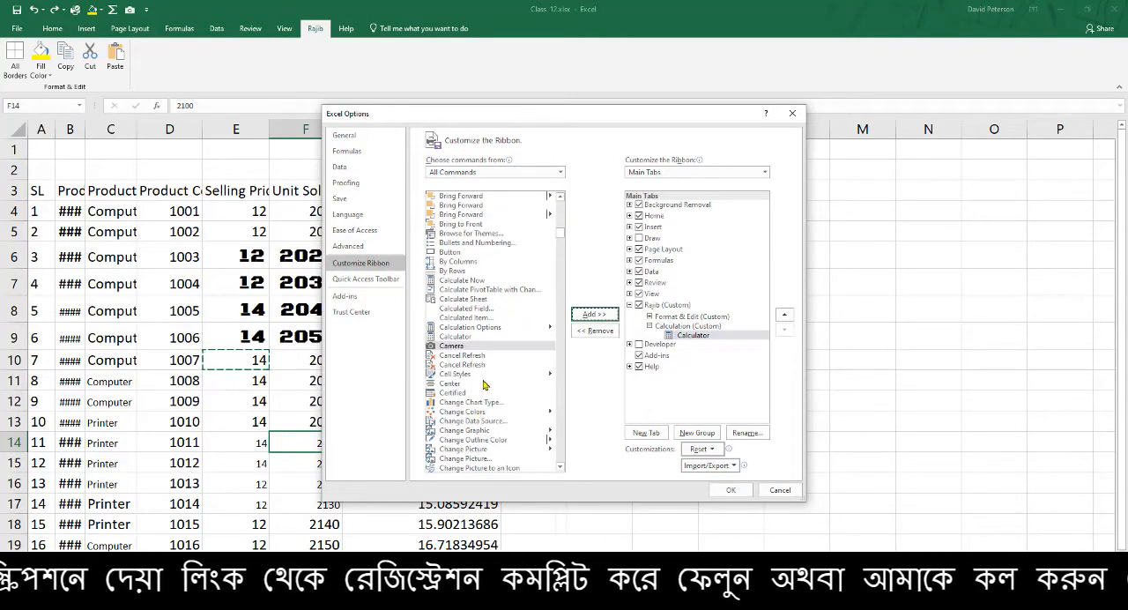
left_click(495, 300)
scroll(495, 301, "down", 20)
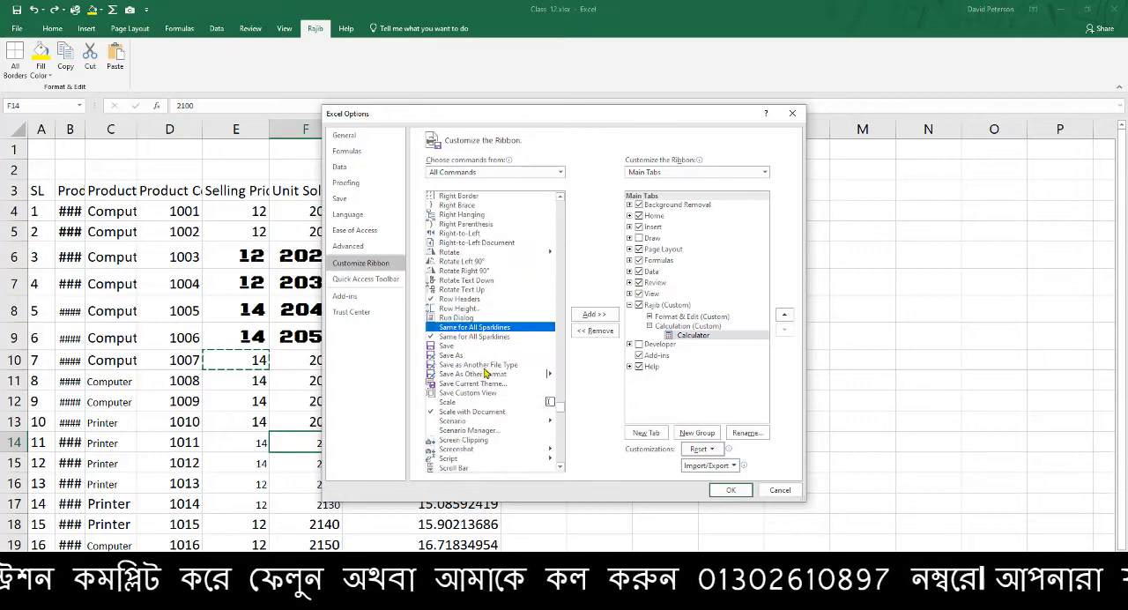
scroll(467, 378, "down", 20)
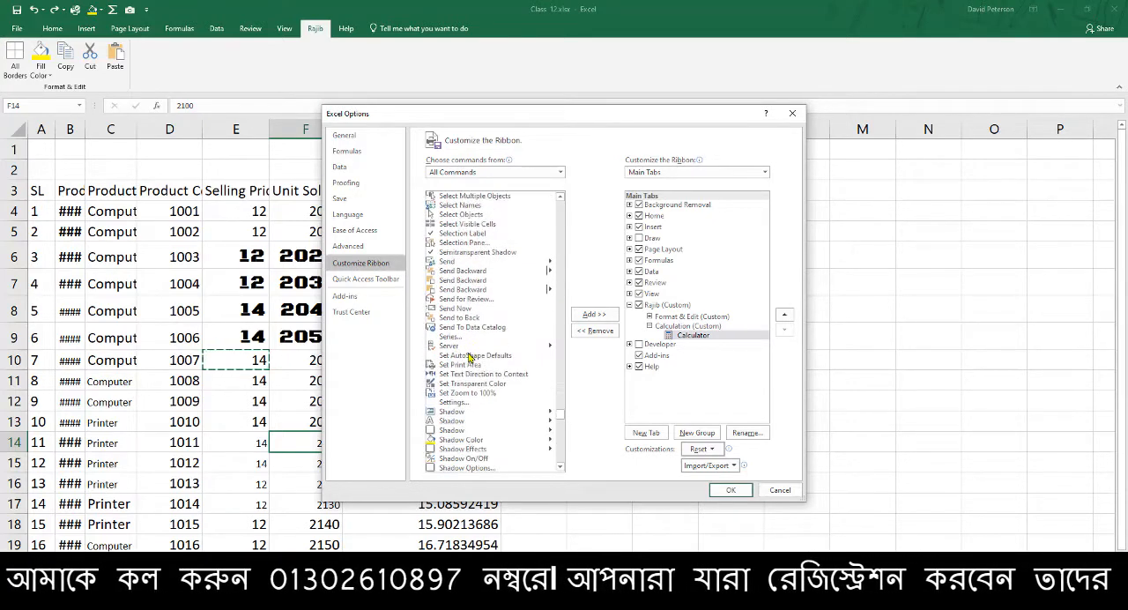
scroll(467, 366, "down", 15)
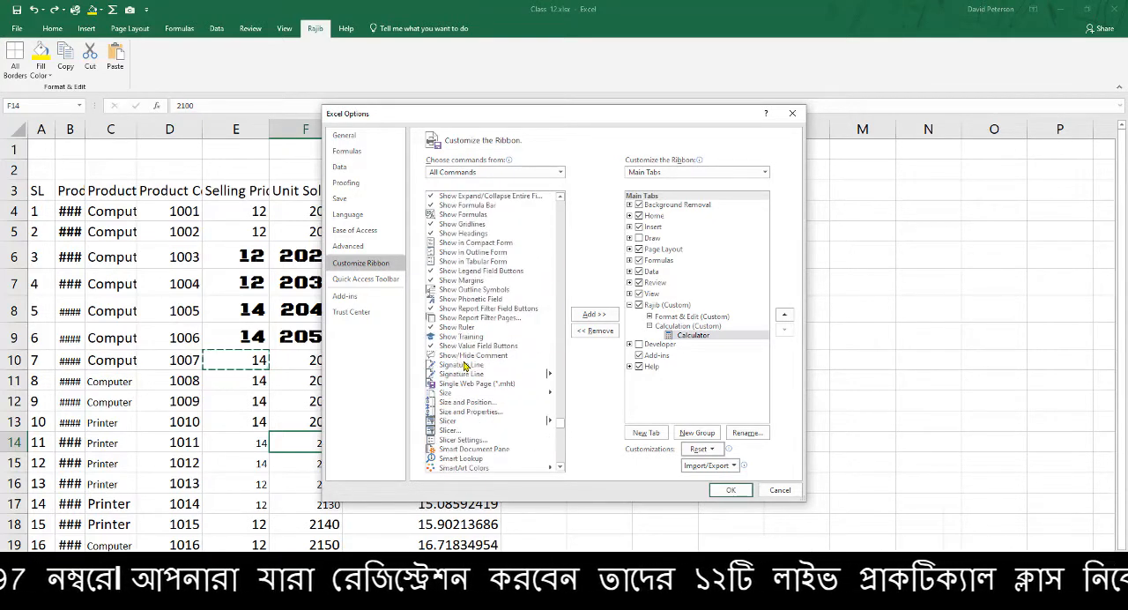
scroll(465, 366, "down", 10)
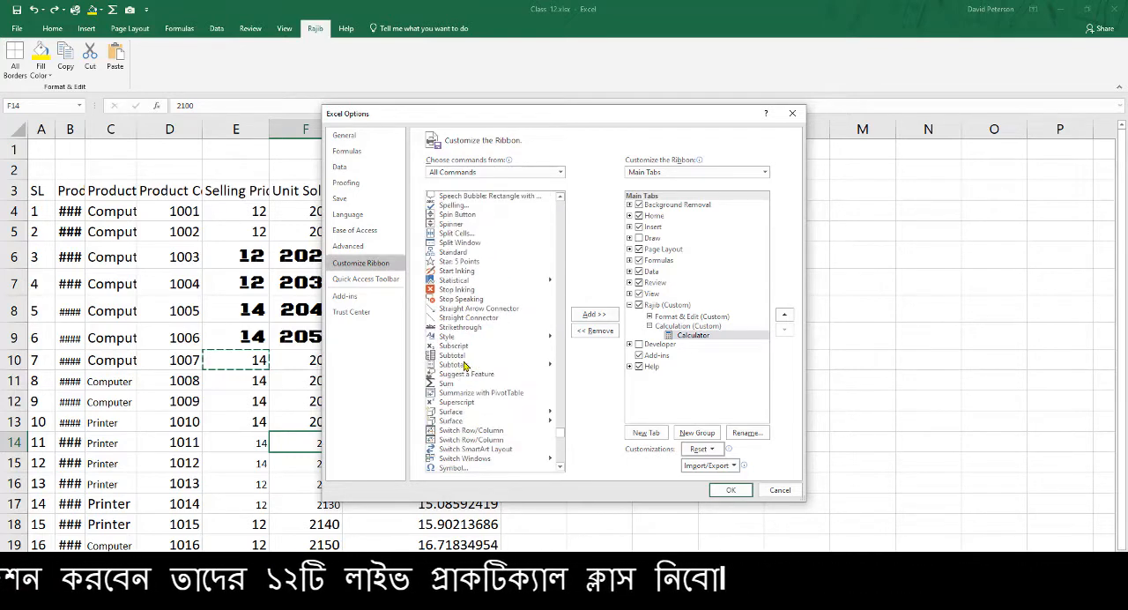
left_click(450, 337)
left_click(594, 314)
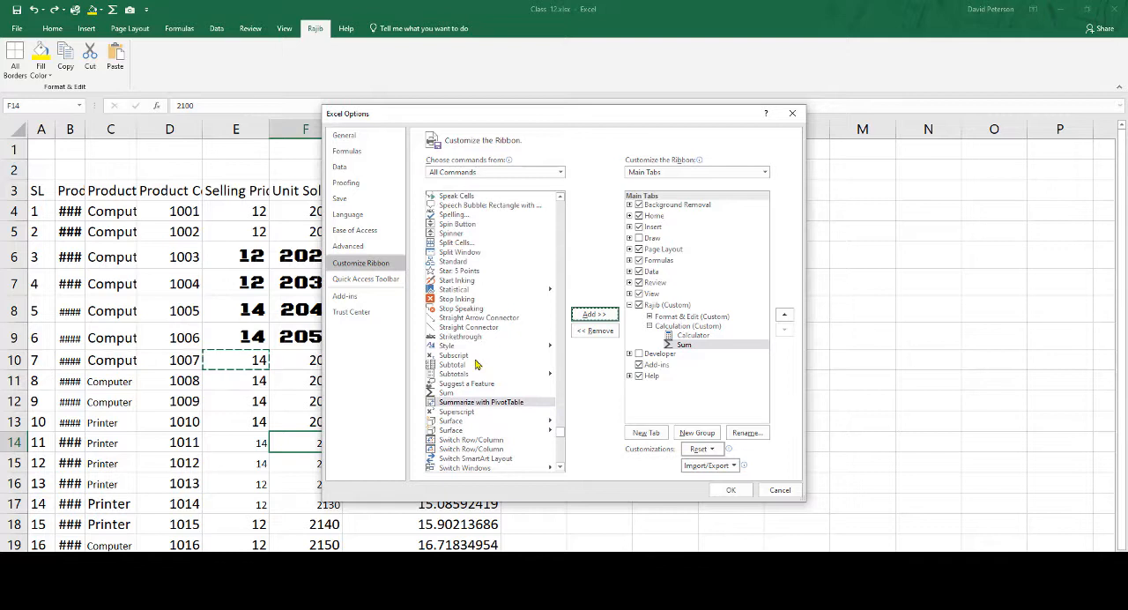
left_click(481, 364)
left_click(595, 314)
Add the Top 10 % command to the Calculation group below Subtotal
scroll(522, 357, "down", 9)
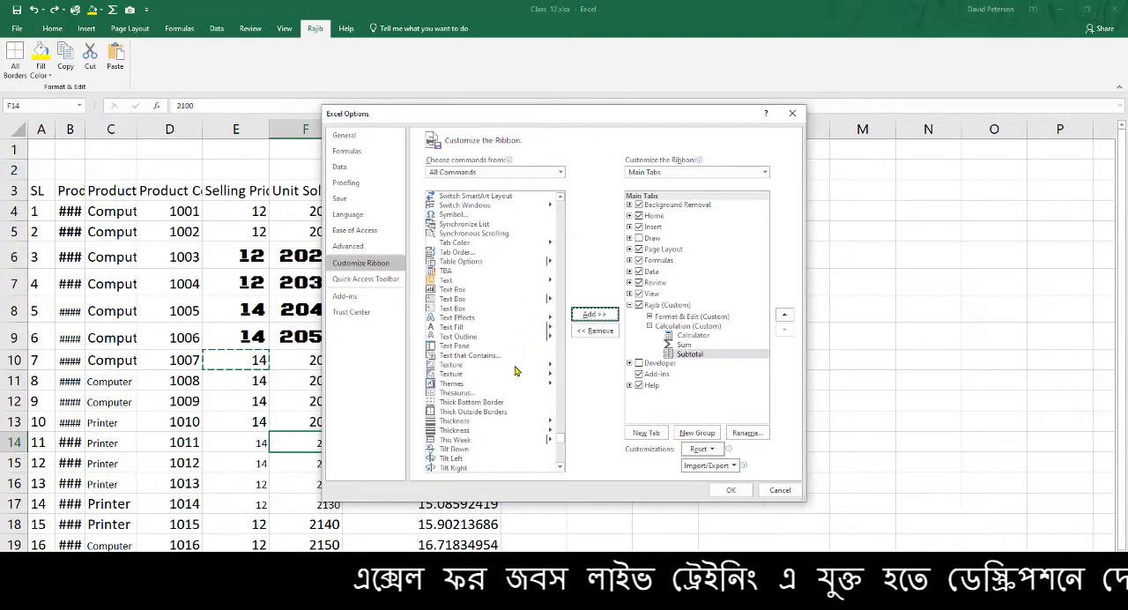
scroll(511, 357, "down", 3)
scroll(477, 400, "down", 4)
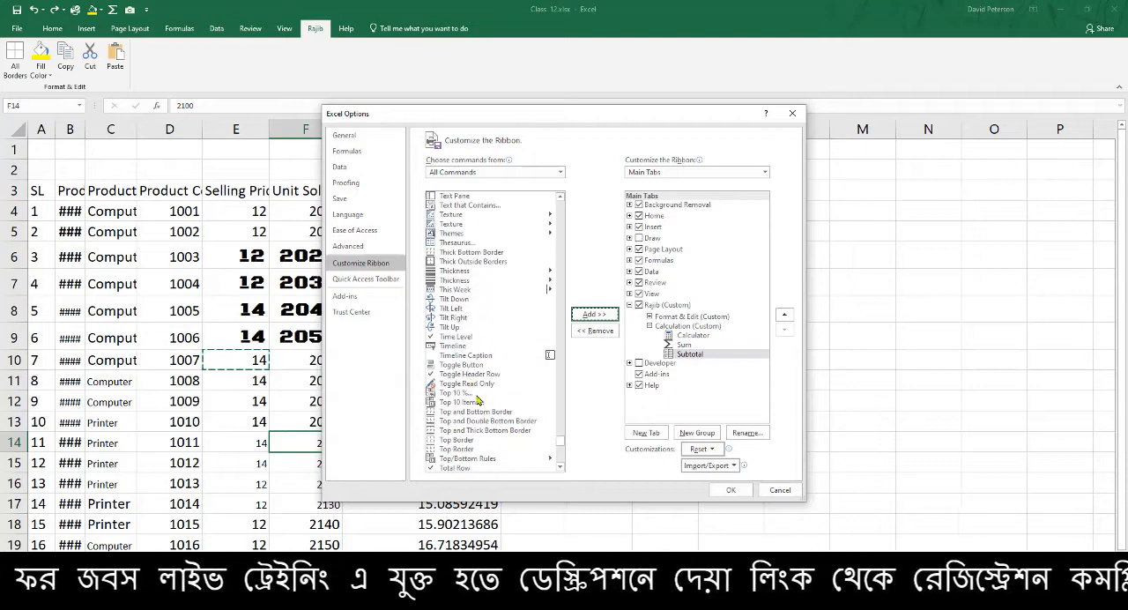
left_click(463, 365)
left_click(582, 315)
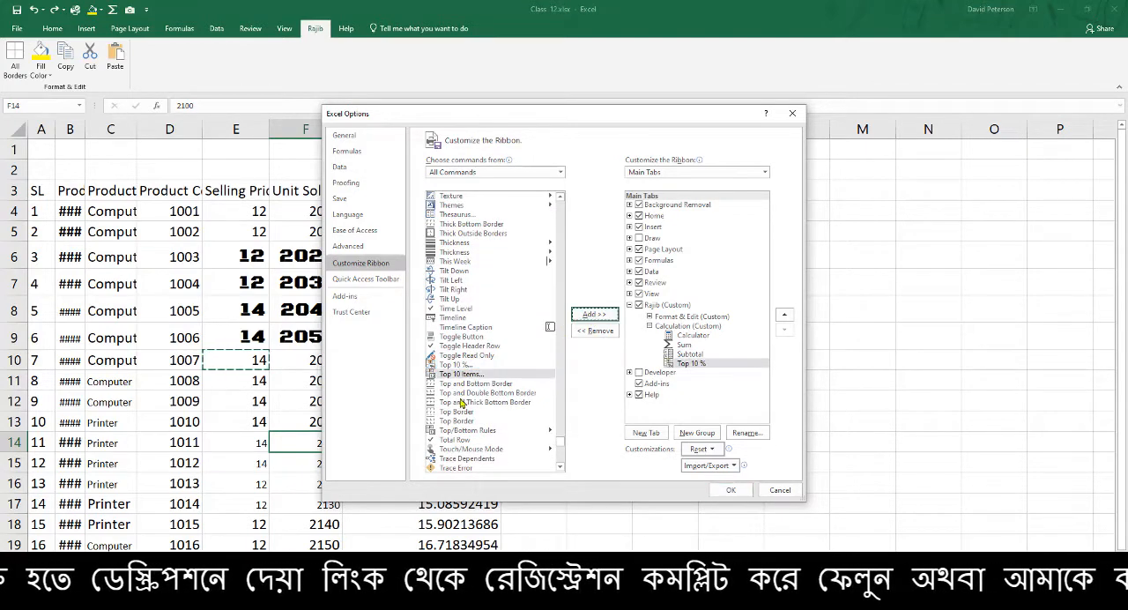
scroll(446, 413, "down", 6)
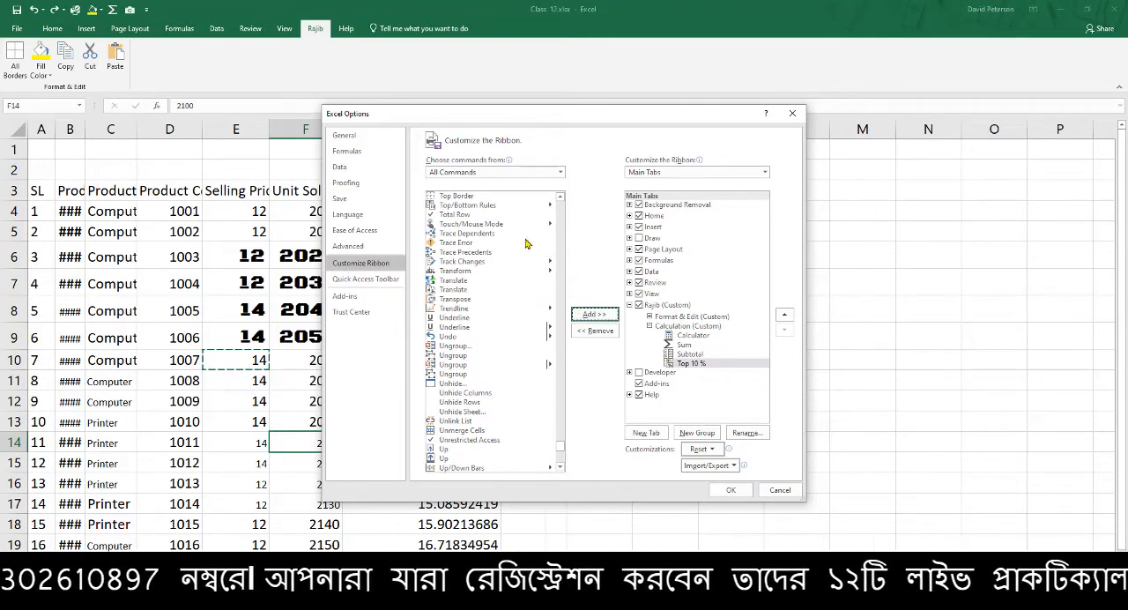
Apply the ribbon customization and compare the custom tab's groups with the built-in Page Layout commands
left_click(738, 492)
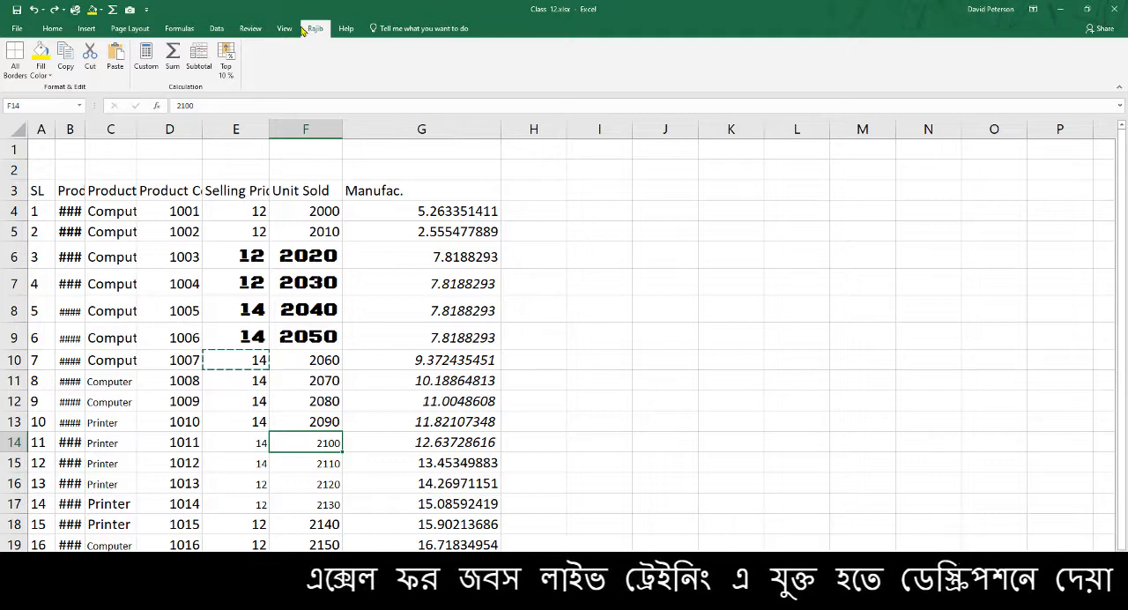
left_click(198, 210)
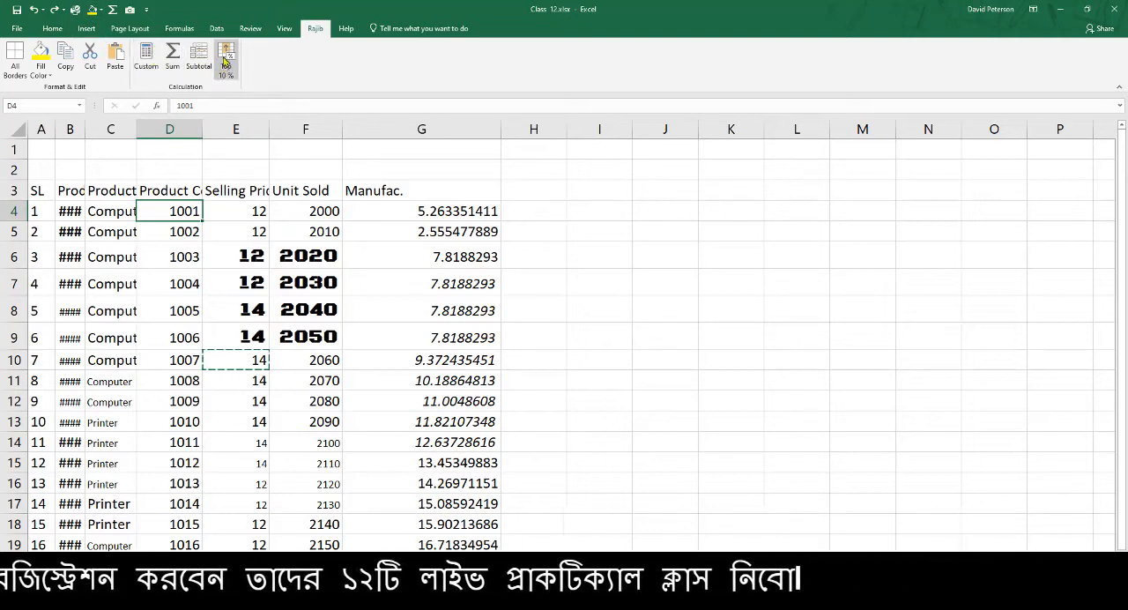
left_click(65, 30)
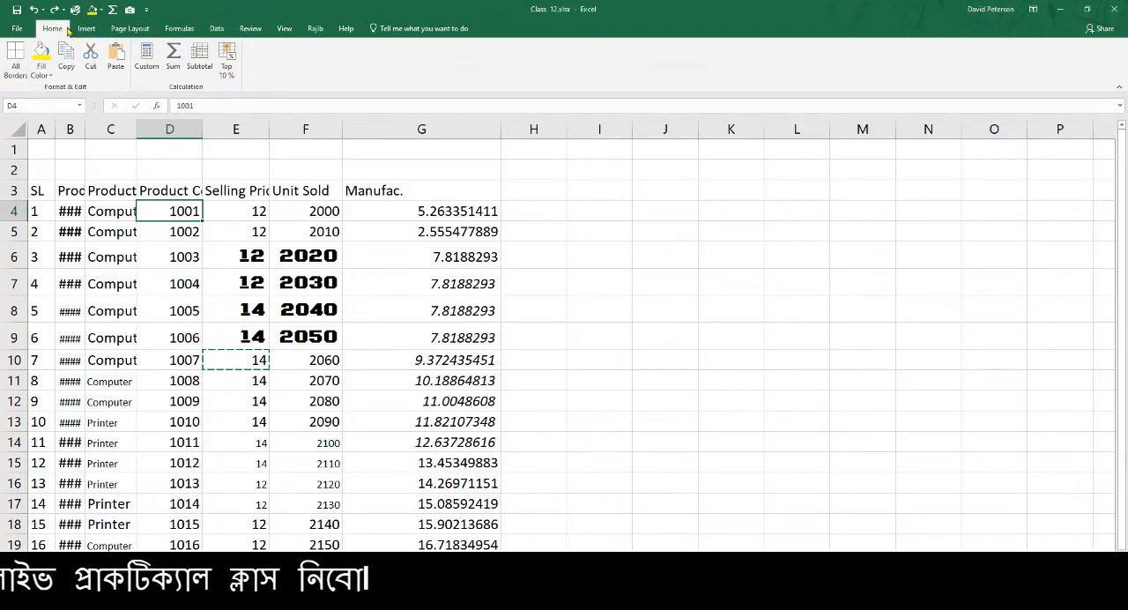
left_click(130, 29)
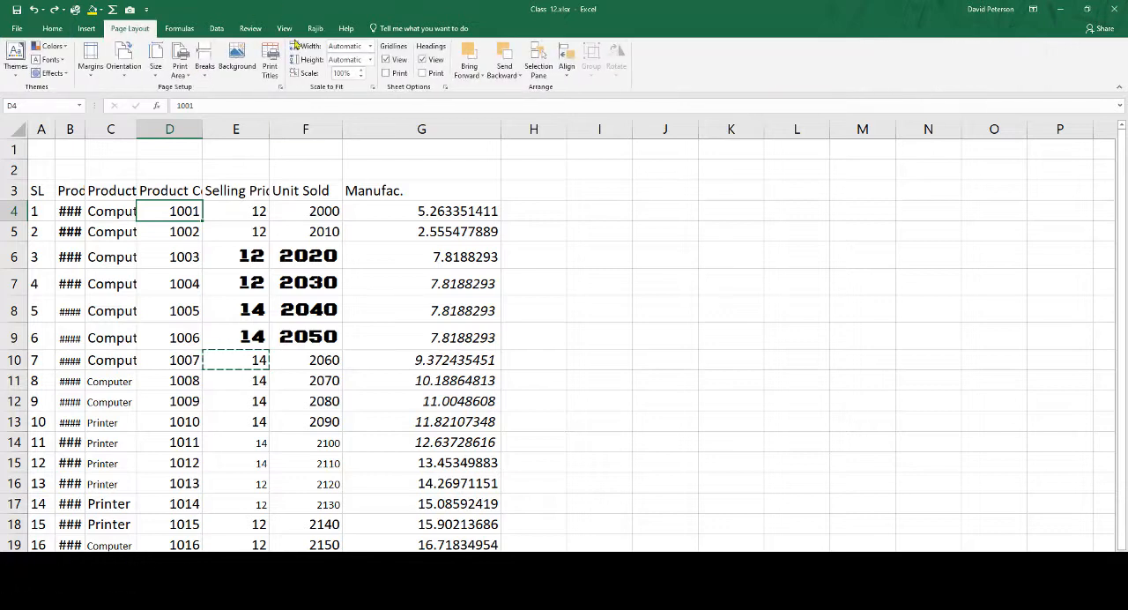
left_click(333, 222)
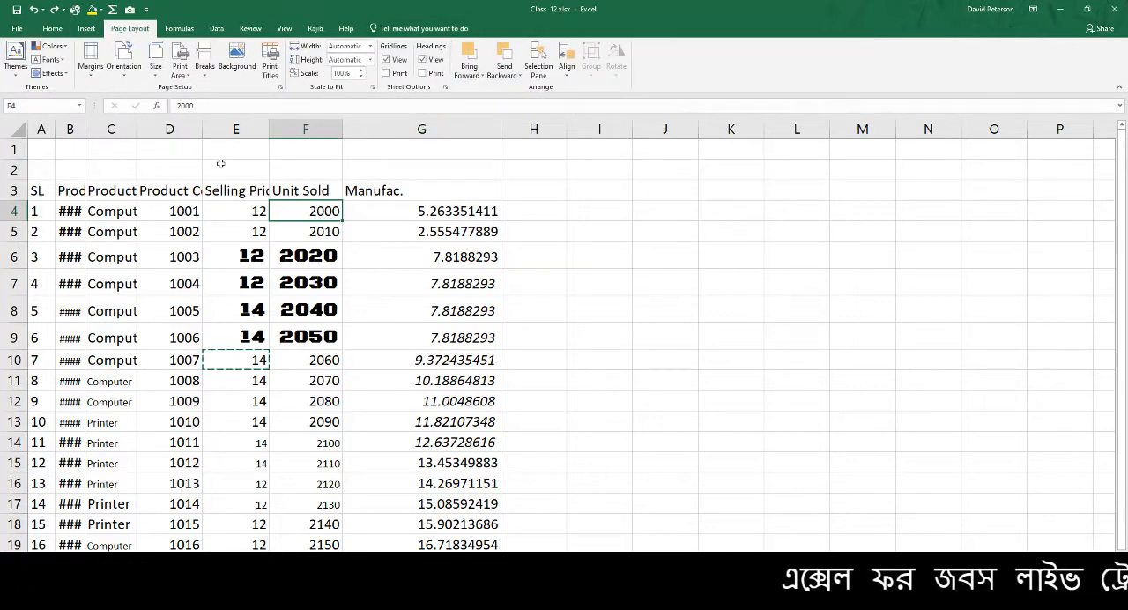
left_click(315, 28)
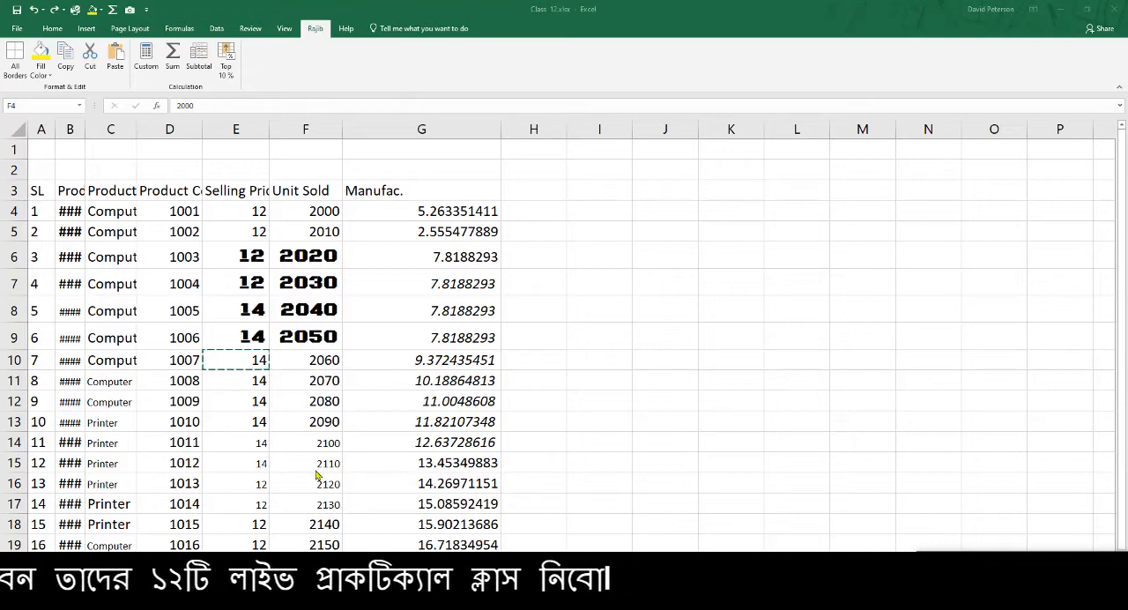
Create a blank workbook, view the custom tab in it and return to the Class 12 workbook
left_click(17, 28)
left_click(16, 29)
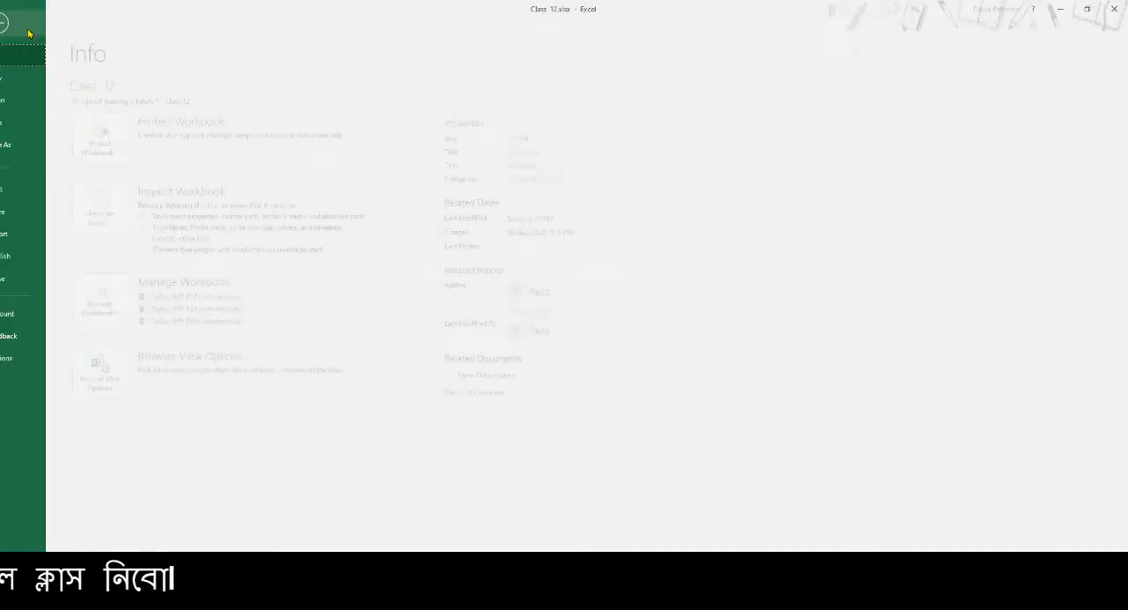
left_click(22, 77)
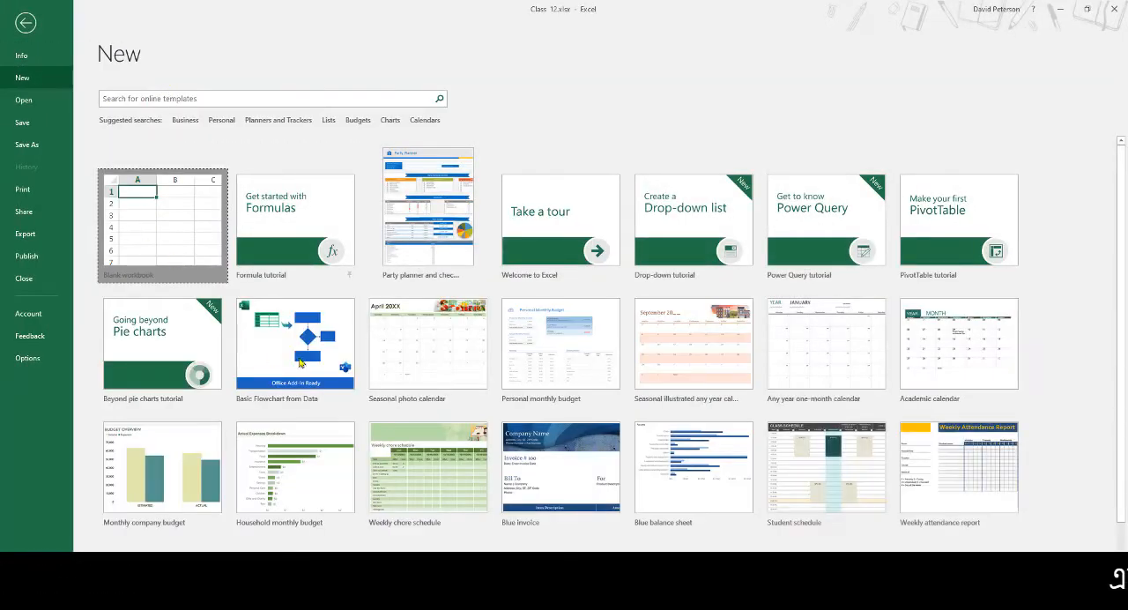
left_click(144, 223)
left_click(314, 28)
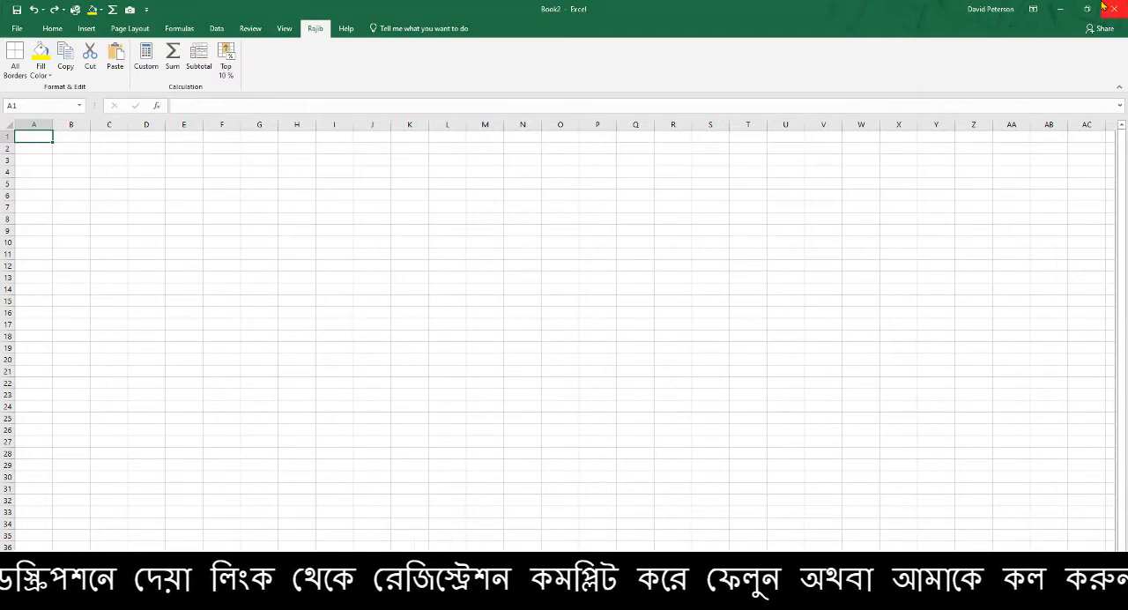
left_click(1063, 9)
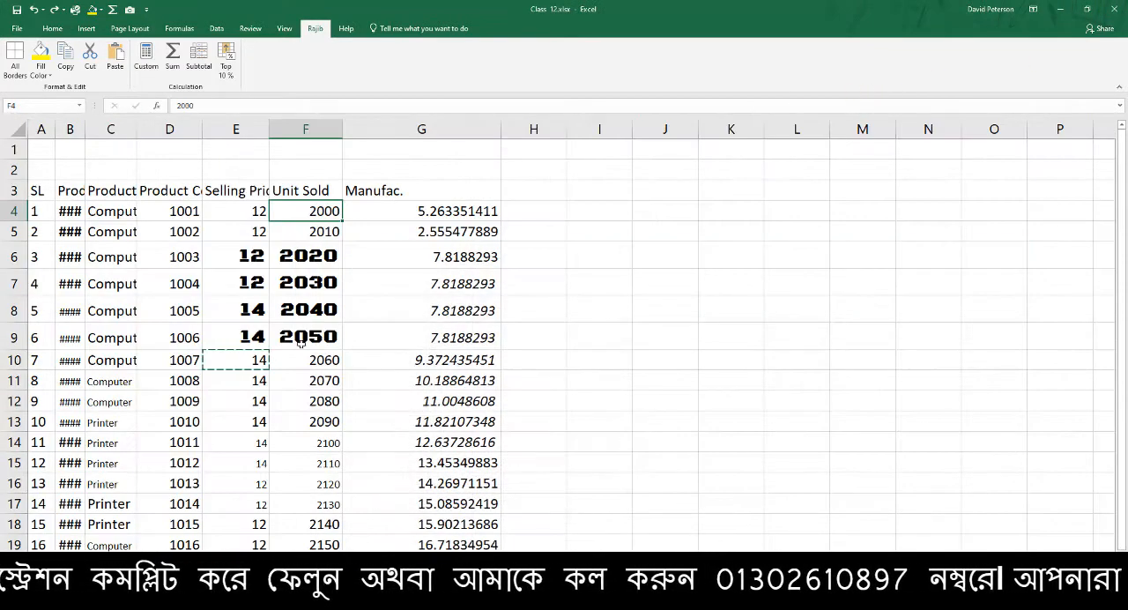
Cancel the pending copy of cell E10 and compare the Home commands with those of the custom tab
left_click(406, 274)
key("Escape")
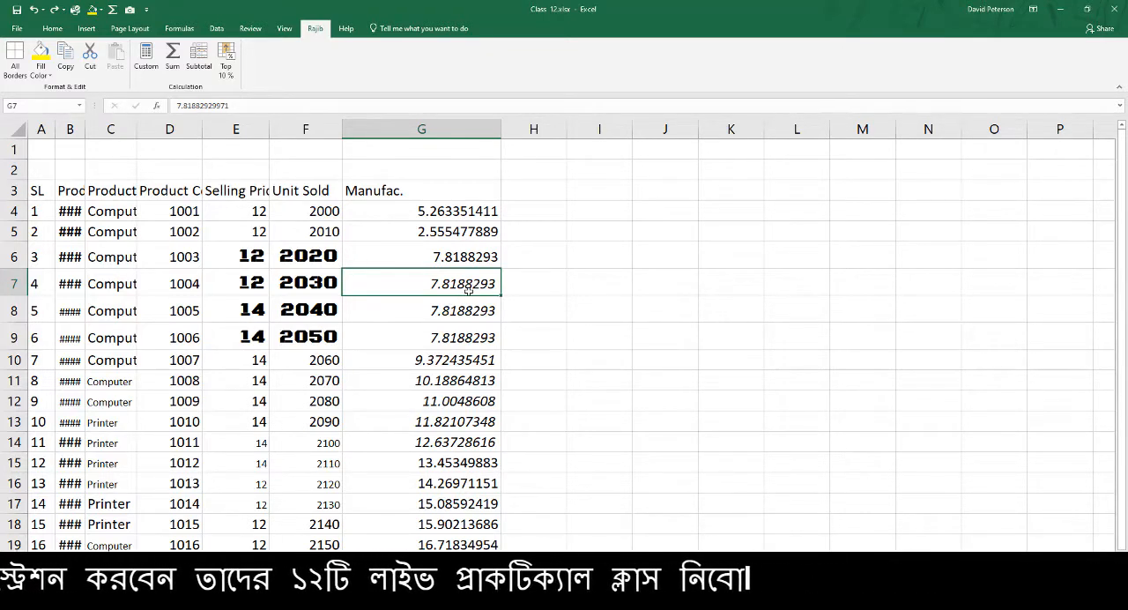
left_click(495, 210)
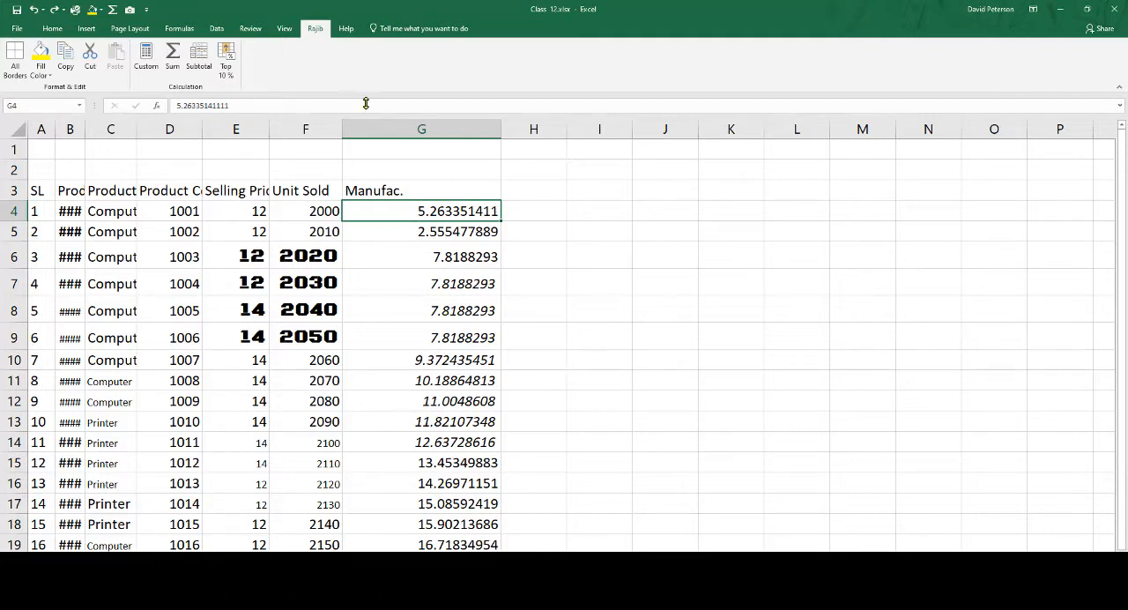
left_click(58, 32)
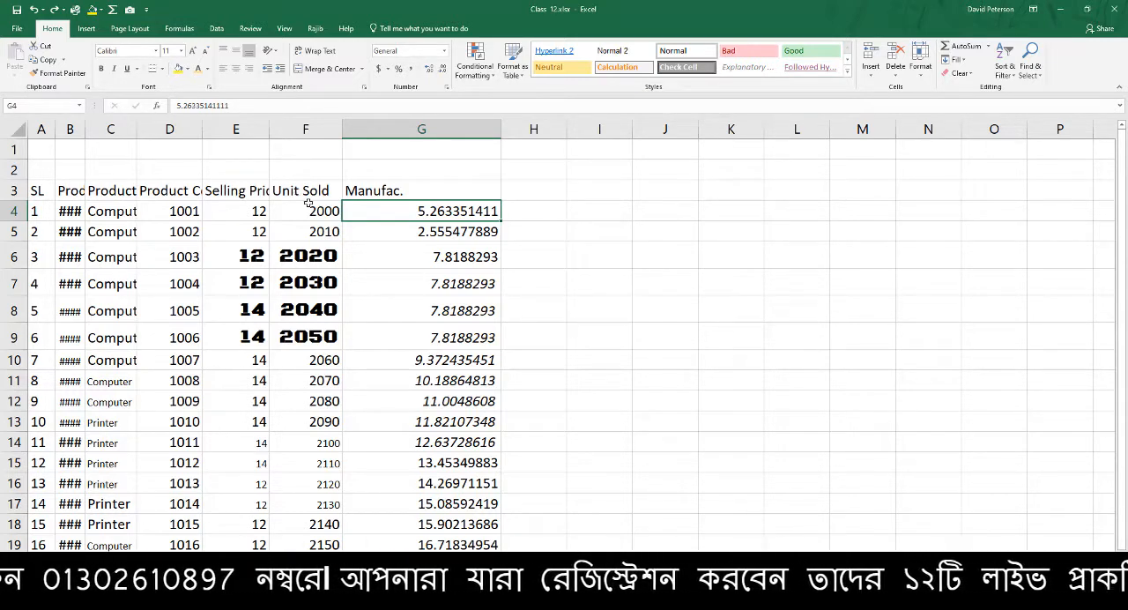
left_click(315, 30)
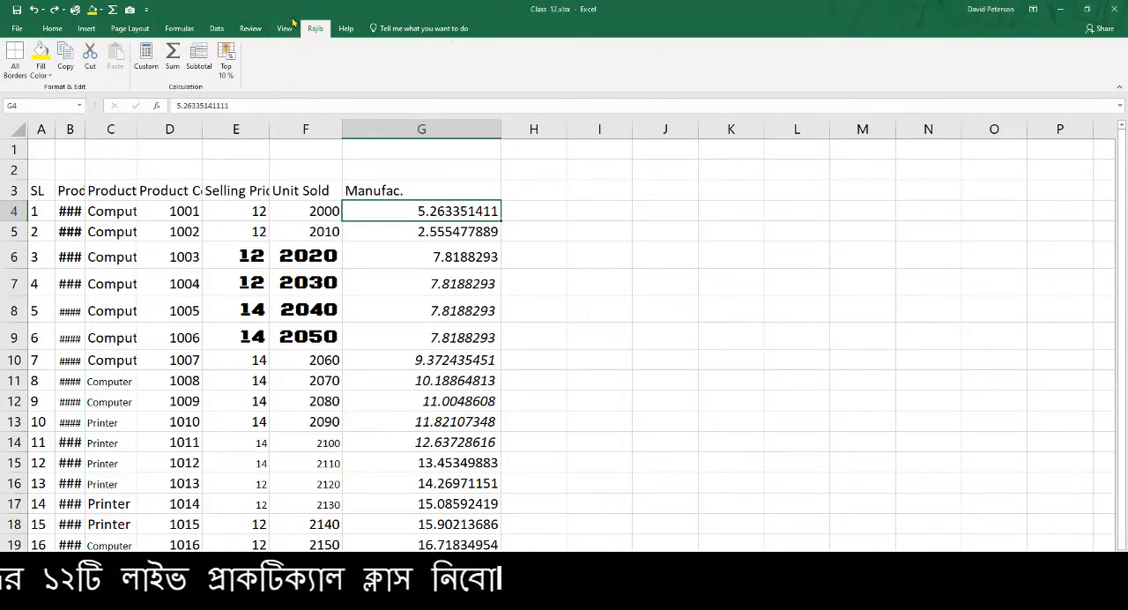
Reopen the ribbon customization, expand the custom tab's Format & Edit group and select Fill Color
right_click(315, 31)
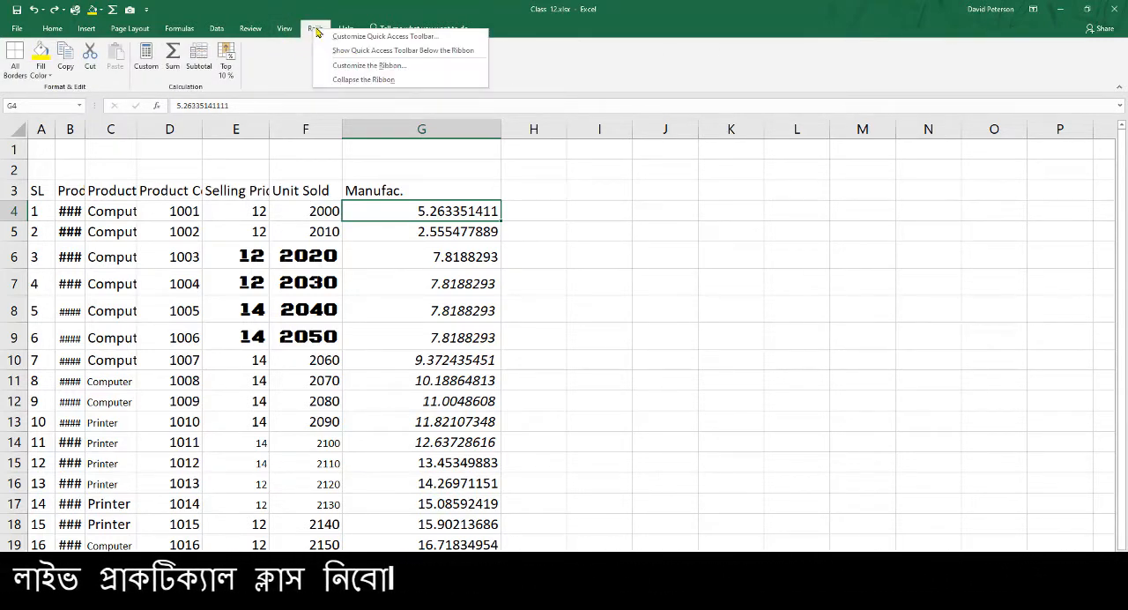
left_click(371, 65)
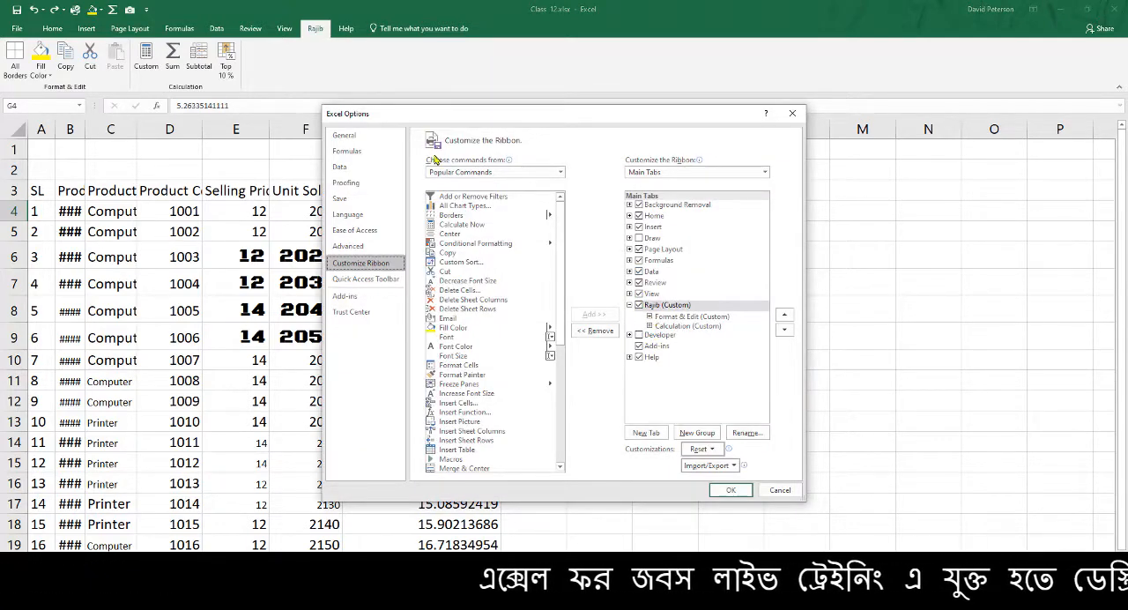
left_click(650, 316)
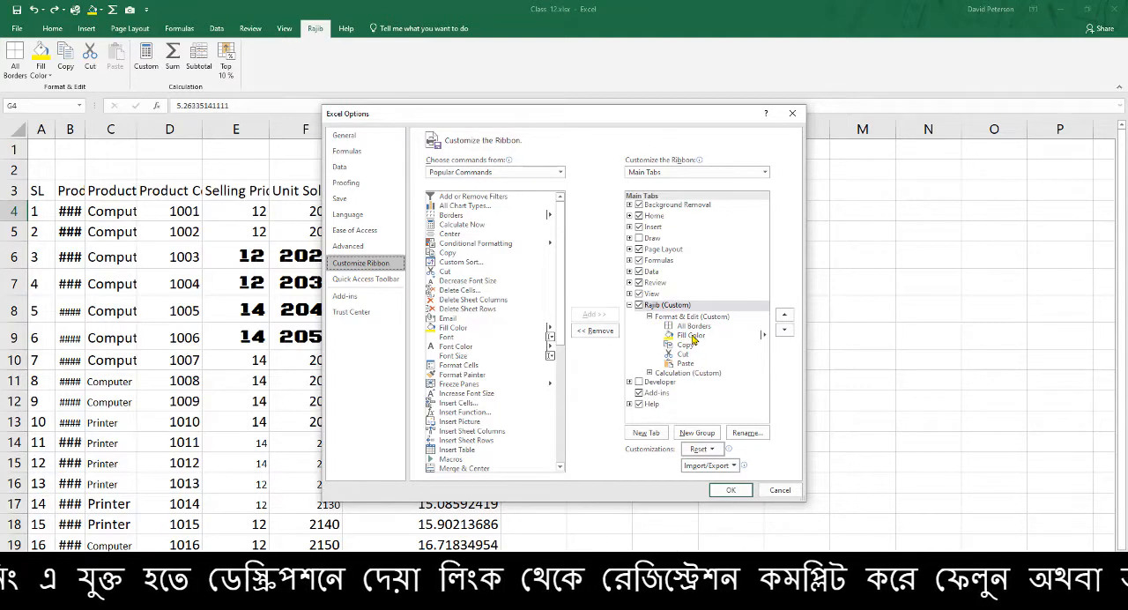
left_click(692, 317)
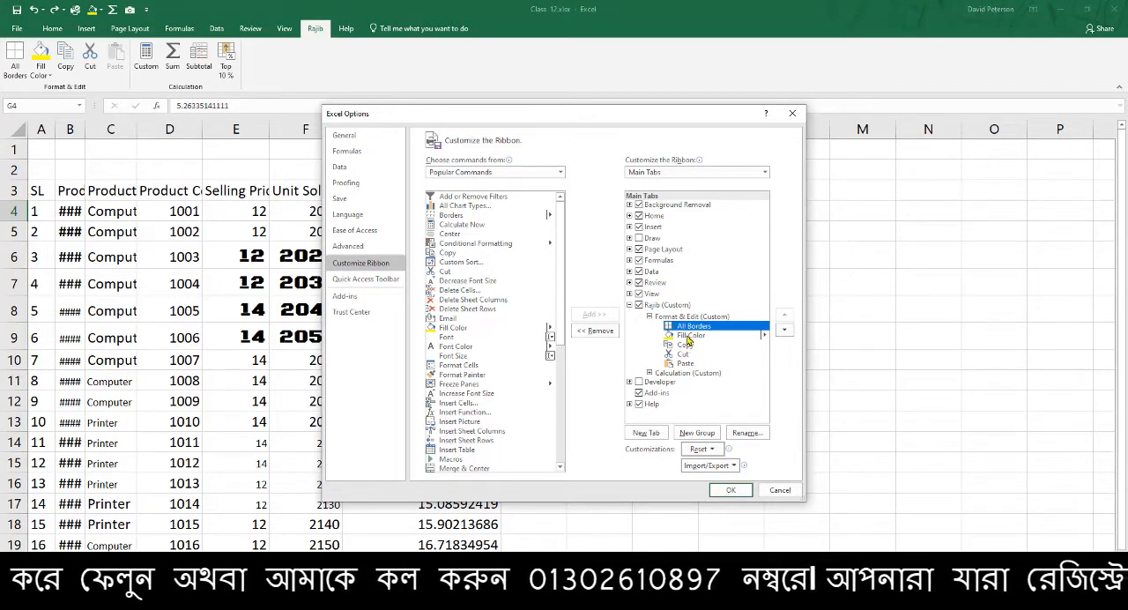
left_click(688, 337)
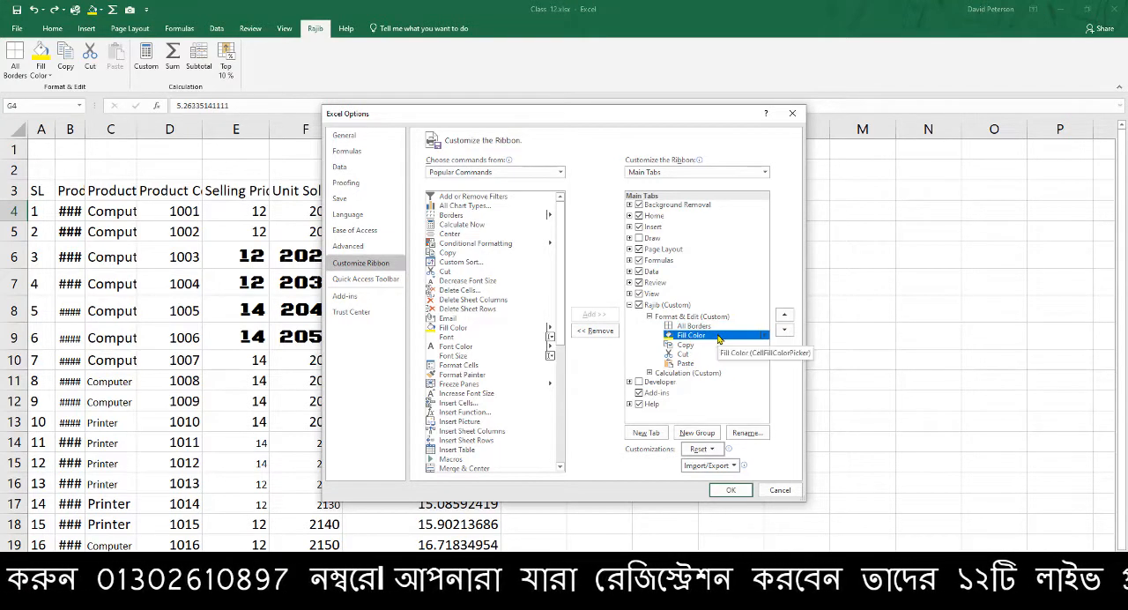
right_click(718, 339)
left_click(750, 372)
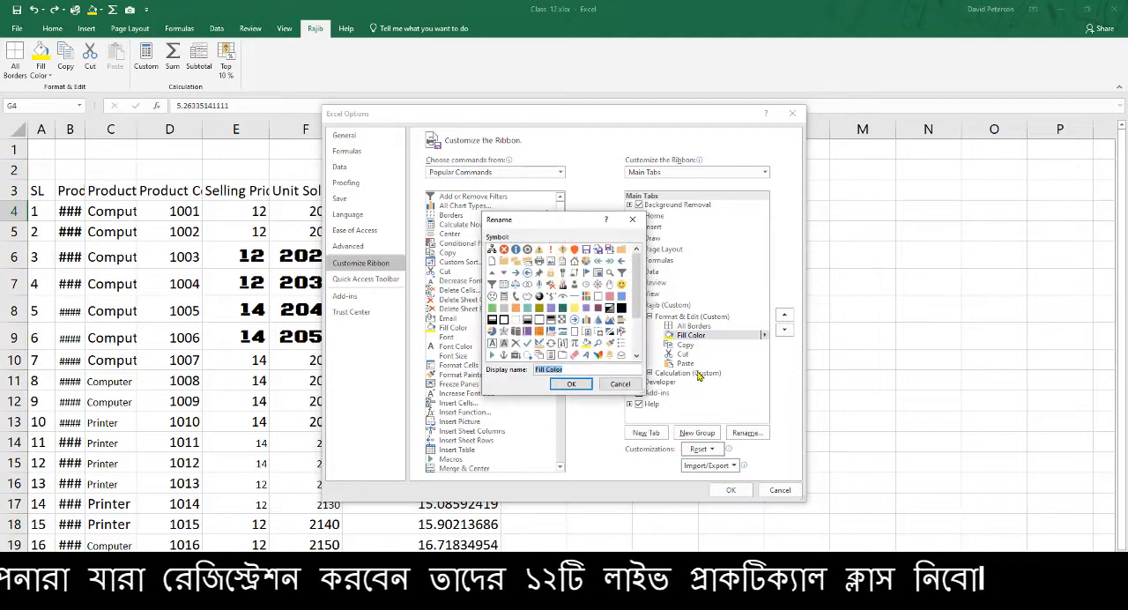
left_click(619, 385)
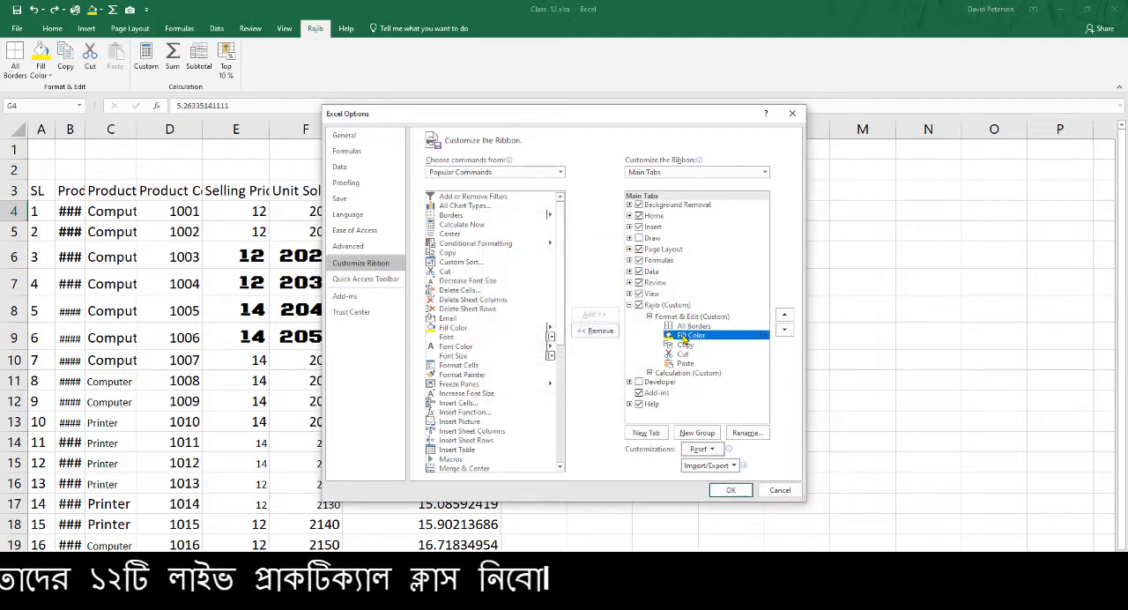
Remove the Fill Color command from the Format & Edit group
left_click_drag(684, 341, 719, 377)
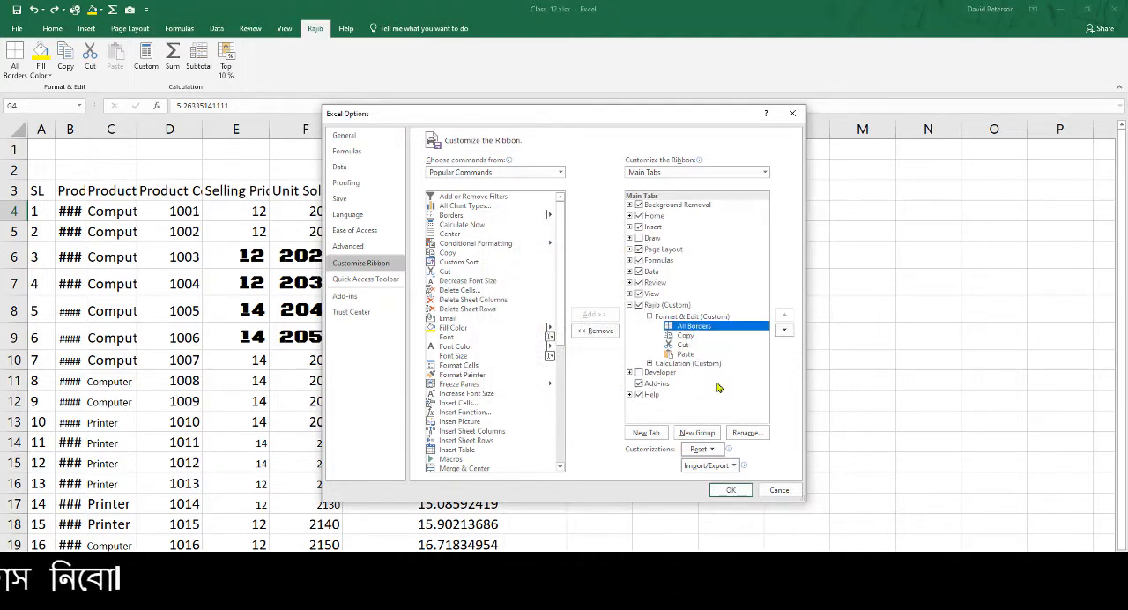
left_click(693, 346)
right_click(694, 347)
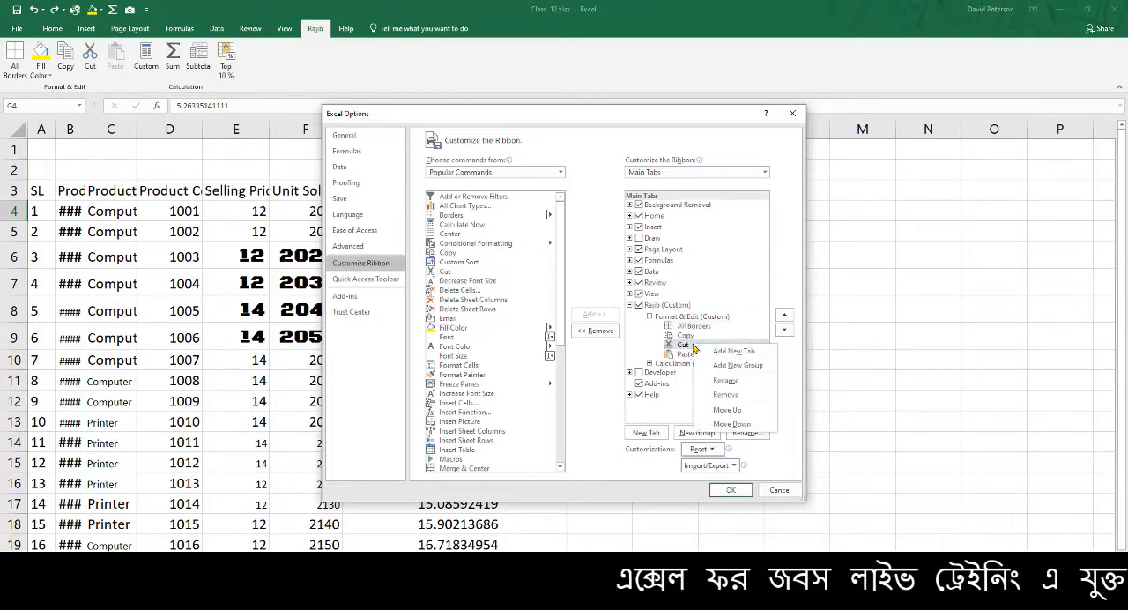
left_click(726, 380)
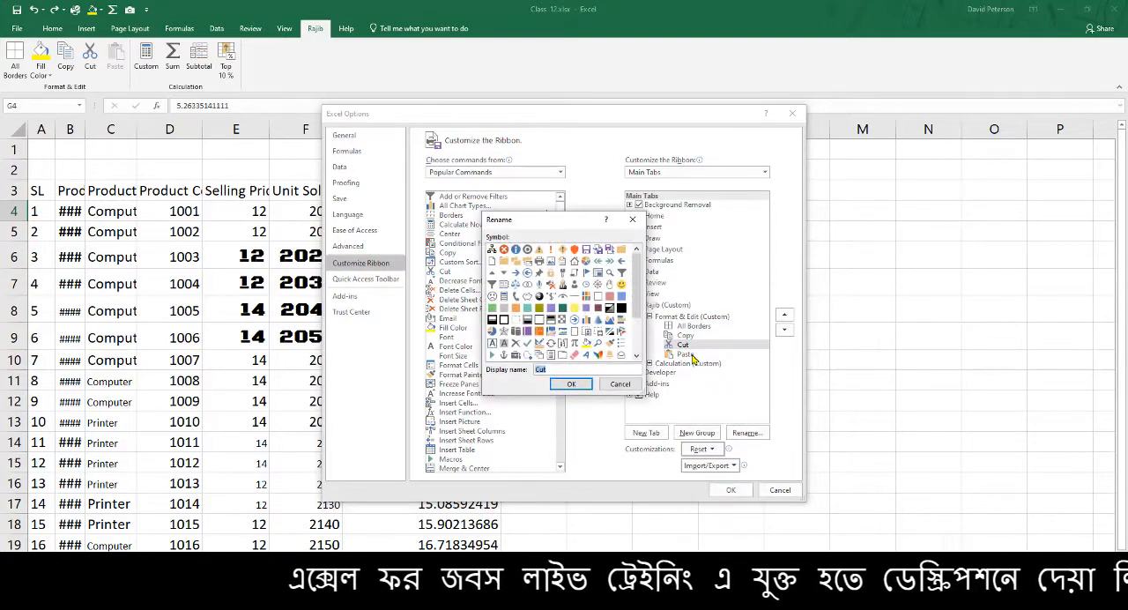
left_click(629, 387)
right_click(692, 346)
left_click(719, 382)
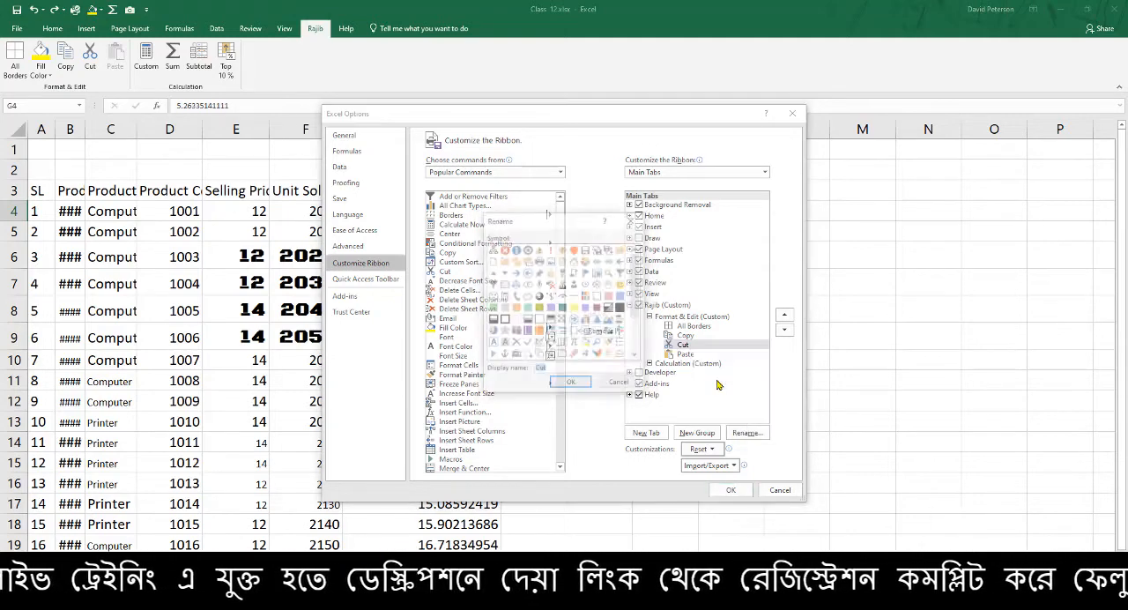
left_click(573, 386)
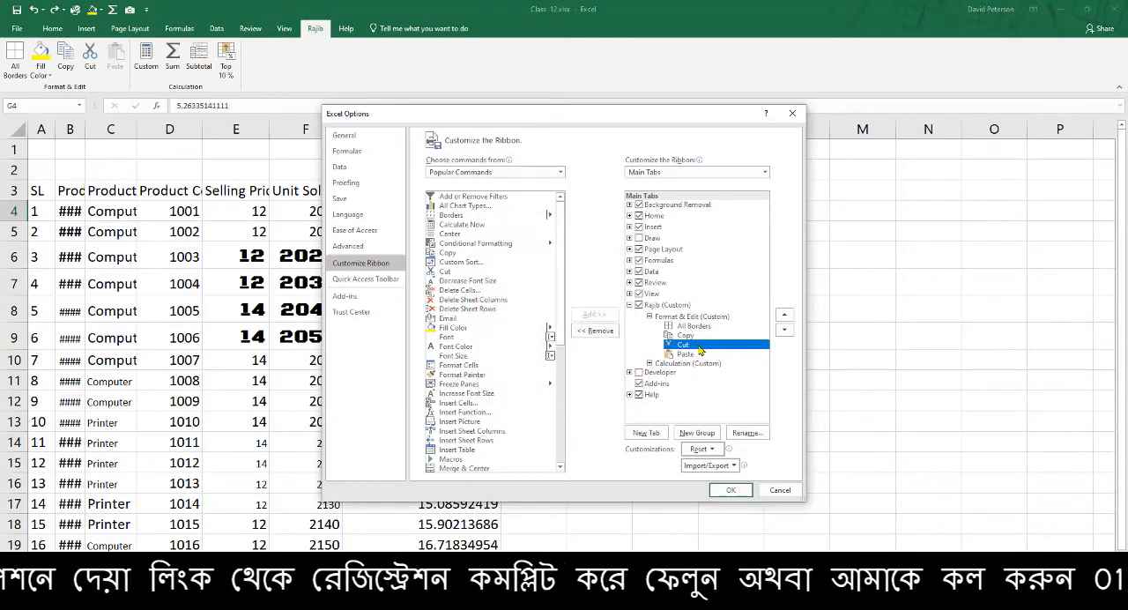
Replace Cut in the Format & Edit group with Freeze Panes from Popular Commands, placed below Copy, and apply the customization
right_click(701, 349)
left_click(725, 393)
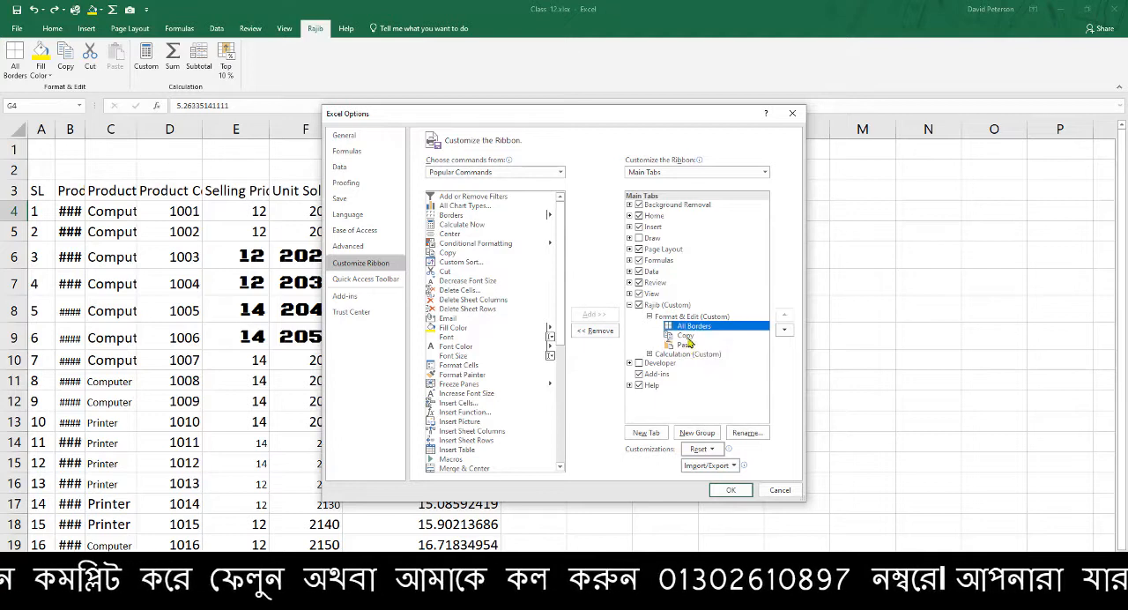
left_click(695, 338)
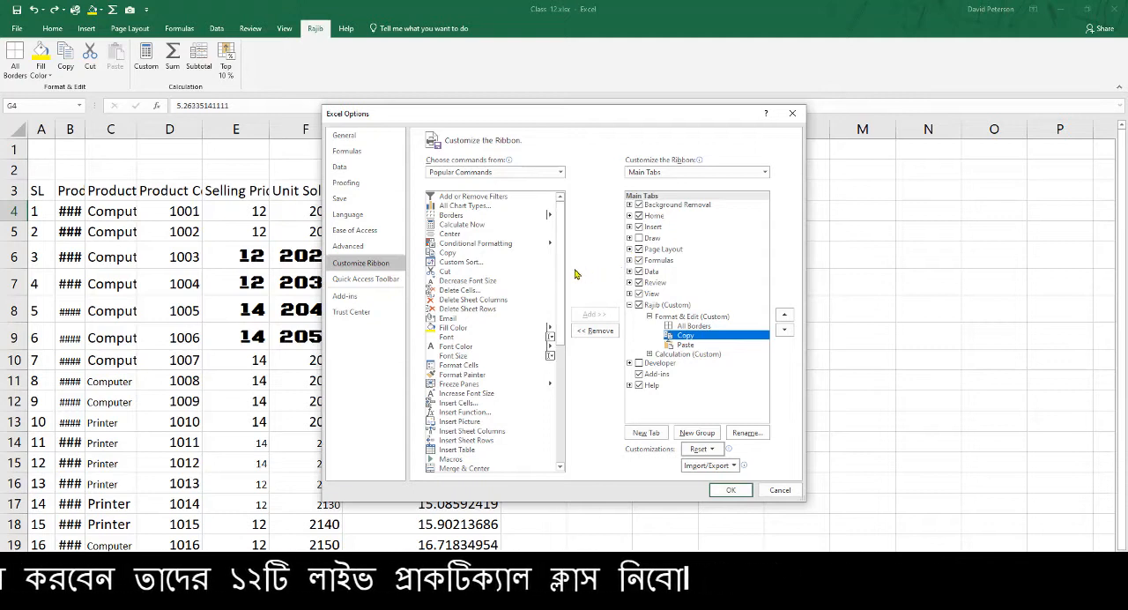
scroll(547, 274, "down", 4)
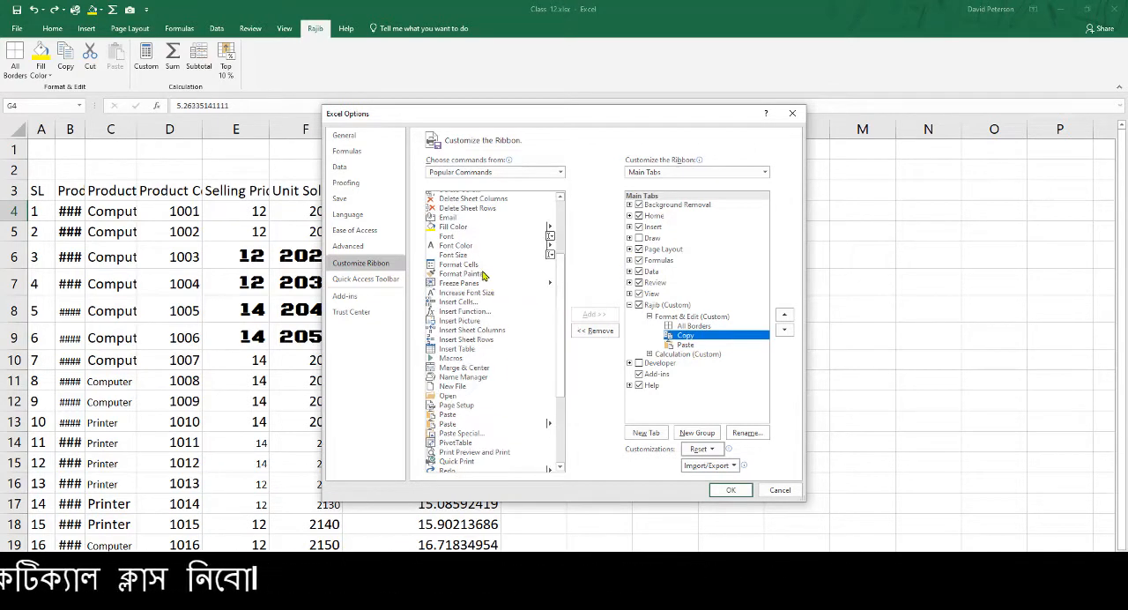
left_click(467, 283)
left_click(595, 315)
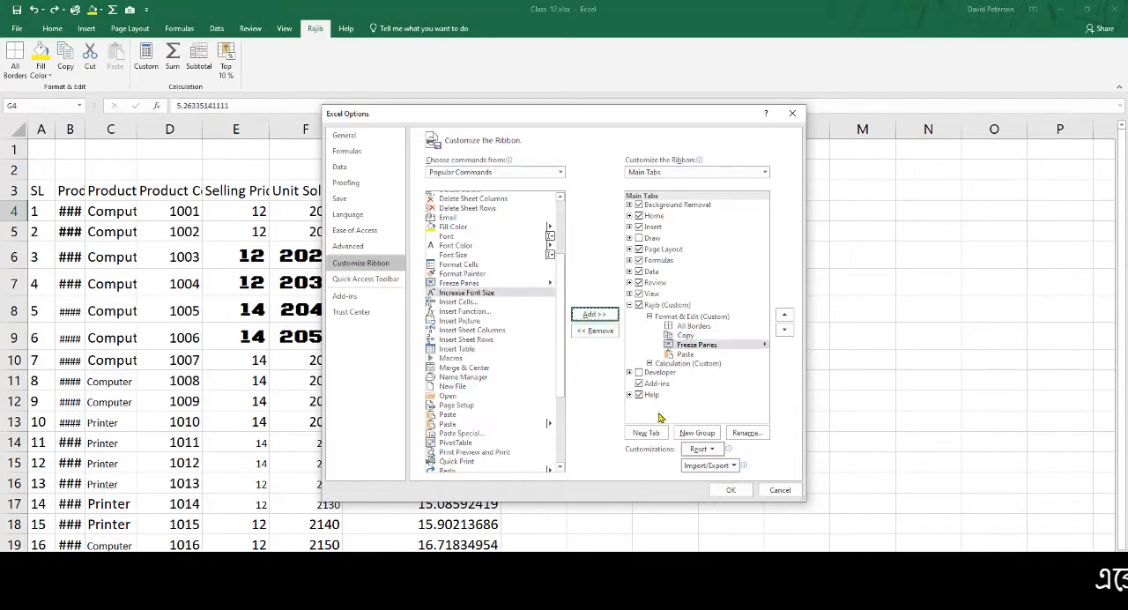
left_click(731, 490)
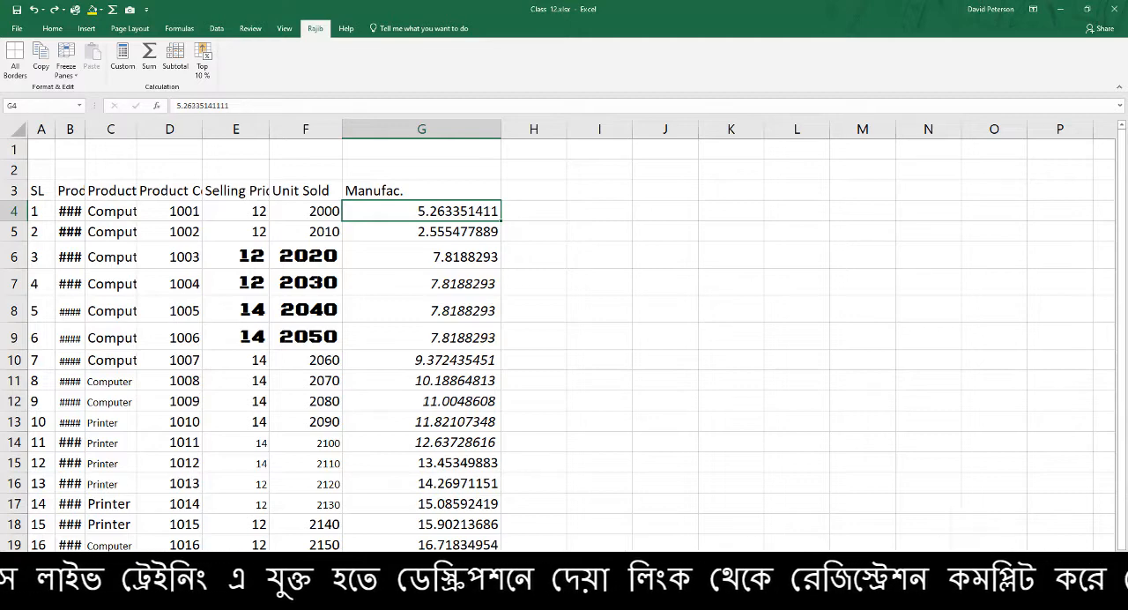
Switch to the Google Meet call, admit the waiting participant and return to the Excel workbook
left_click(353, 599)
left_click(287, 560)
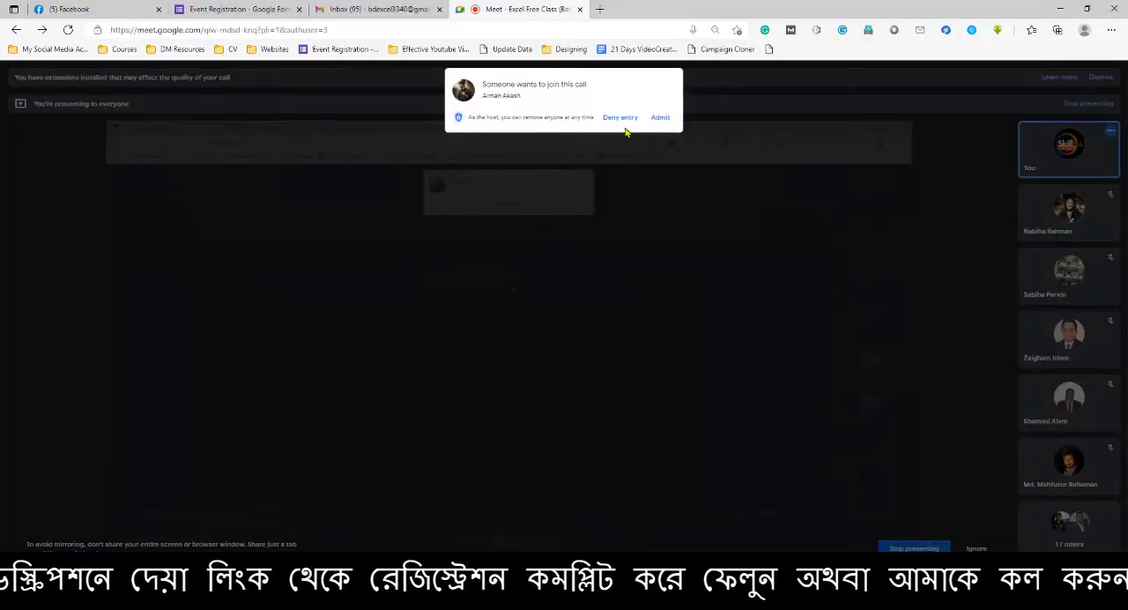
left_click(662, 118)
key("alt+Tab")
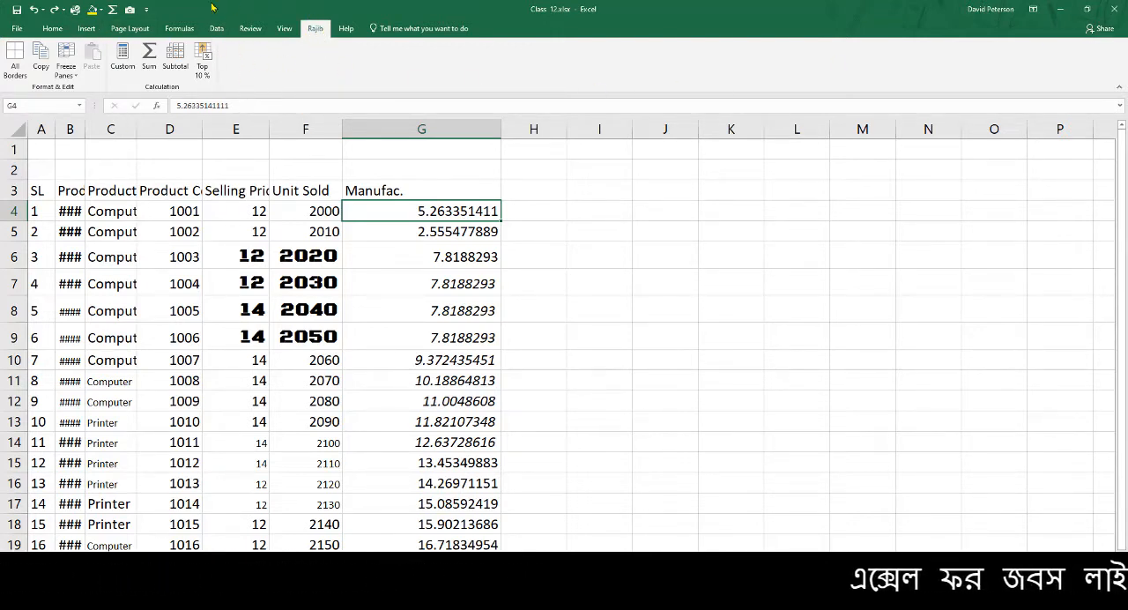
Remove the custom tab with the Format & Edit and Calculation groups from the ribbon and apply the change
right_click(316, 31)
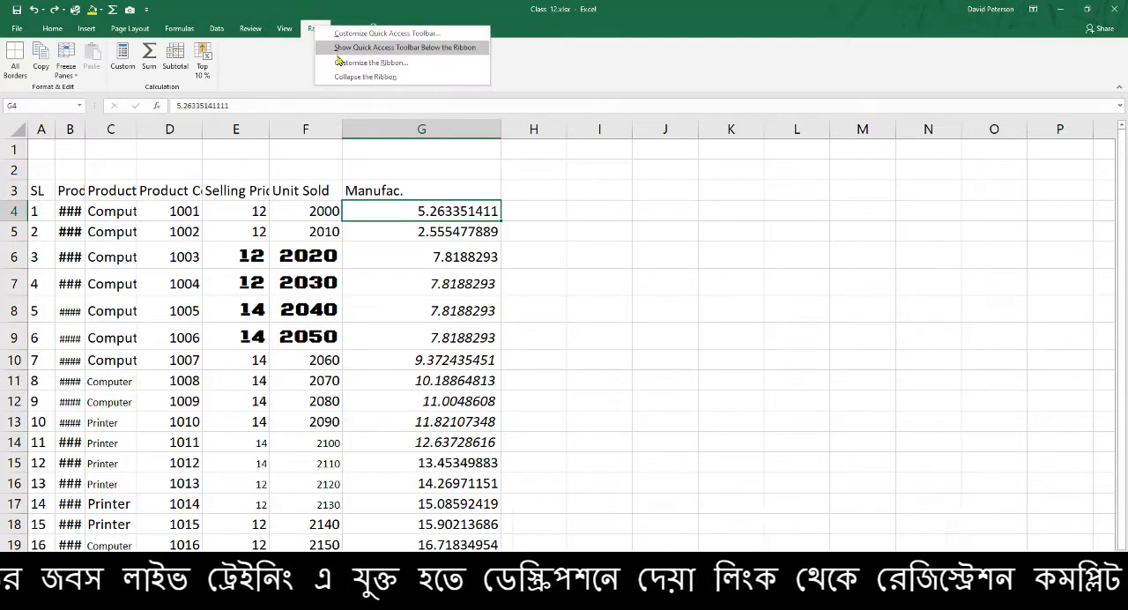
left_click(387, 63)
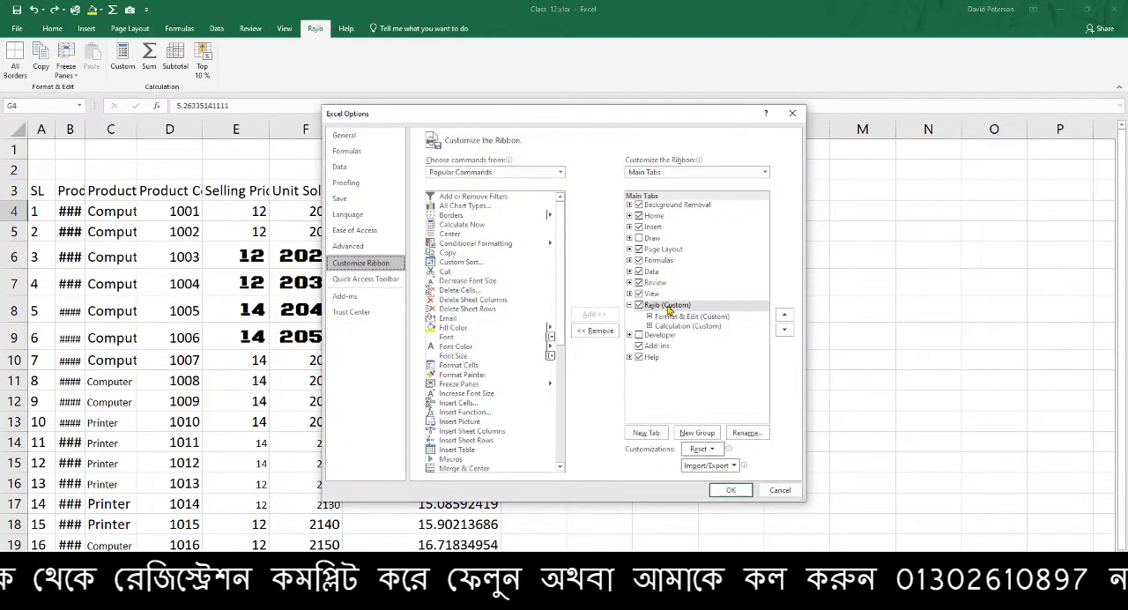
left_click(667, 306)
right_click(667, 307)
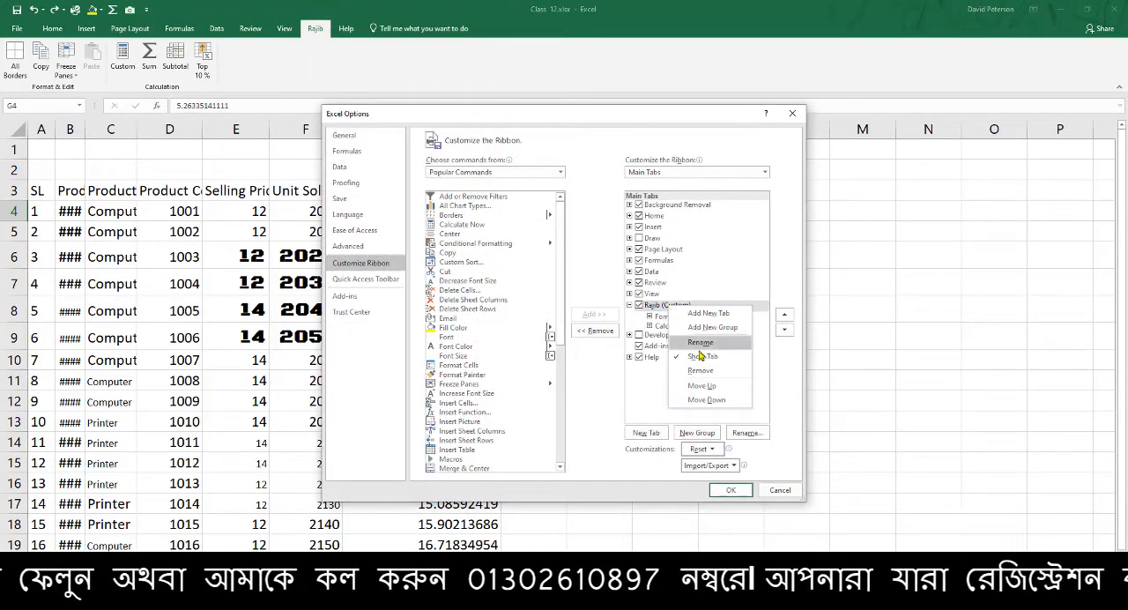
left_click(706, 377)
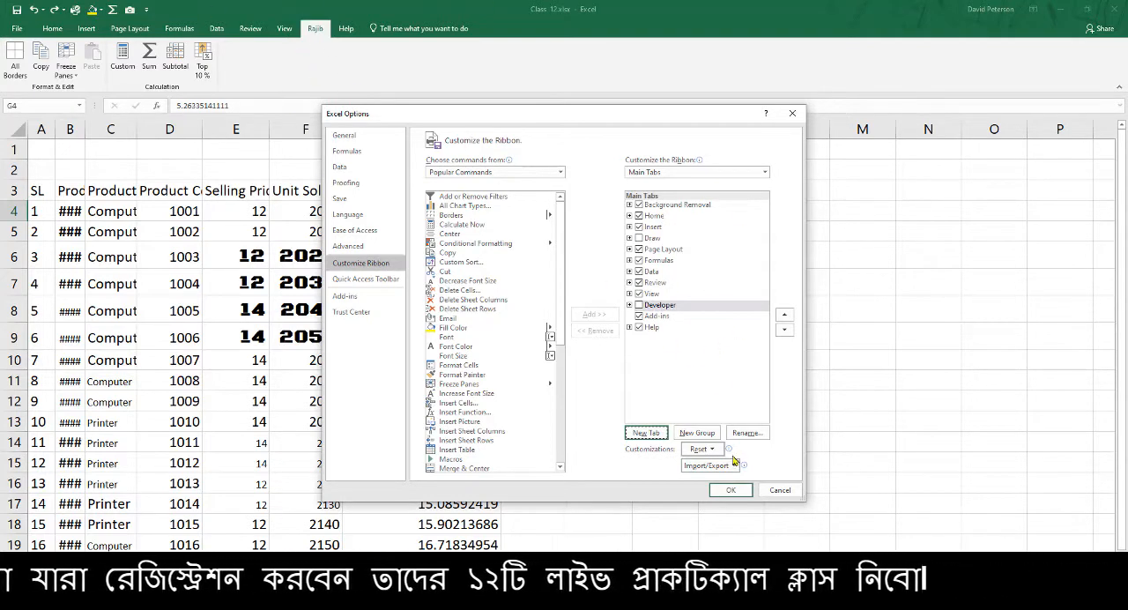
left_click(733, 491)
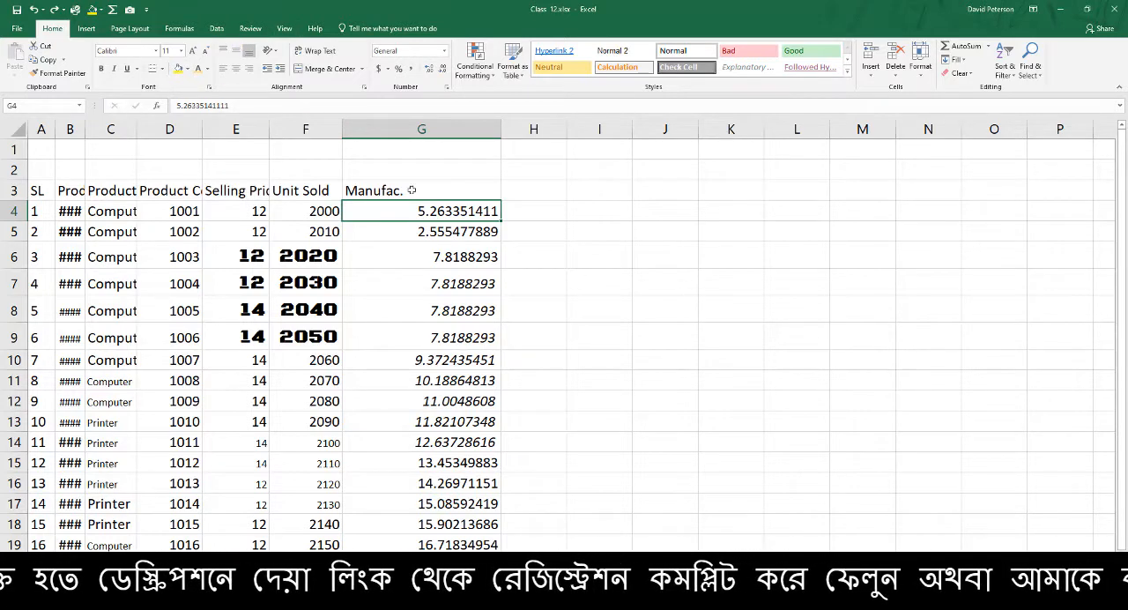
Reopen the ribbon customization, enable the Developer tab among the main tabs and apply it
left_click(282, 28)
right_click(281, 27)
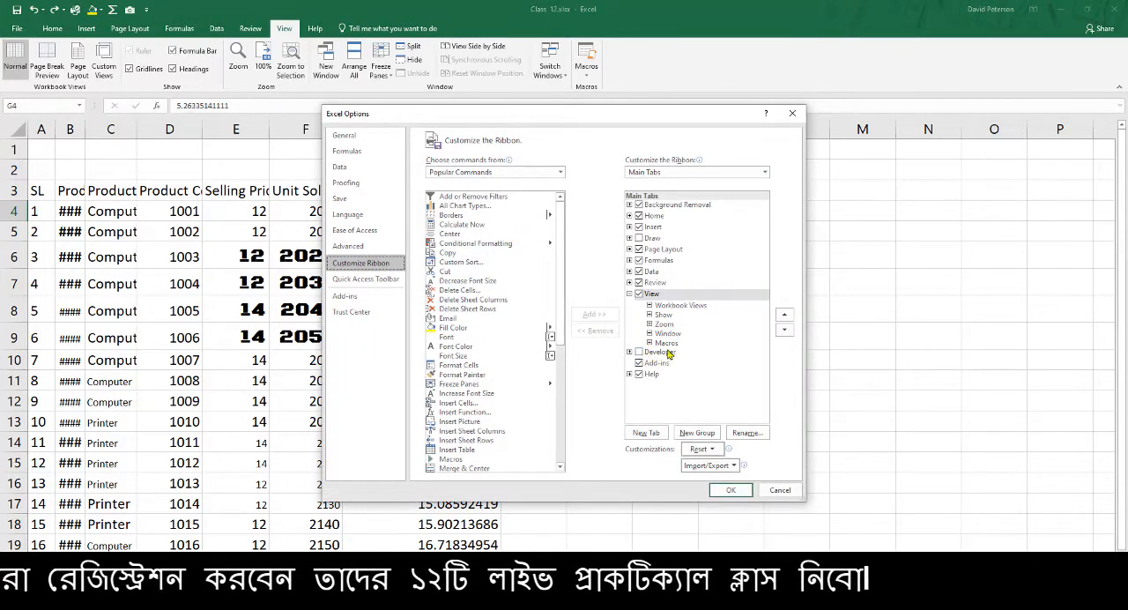
left_click(639, 353)
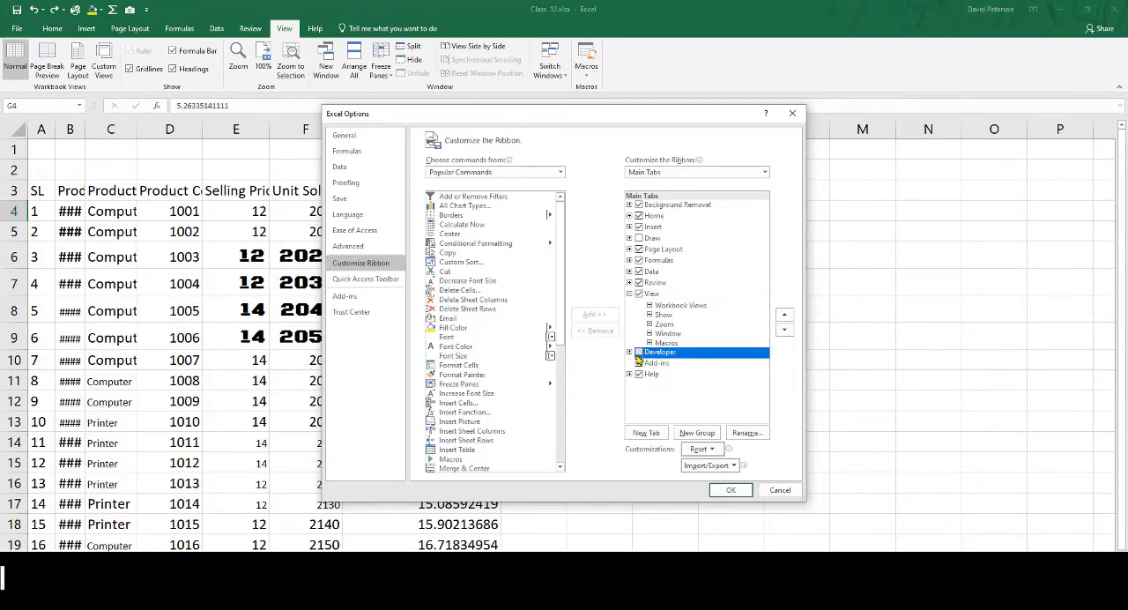
left_click(745, 491)
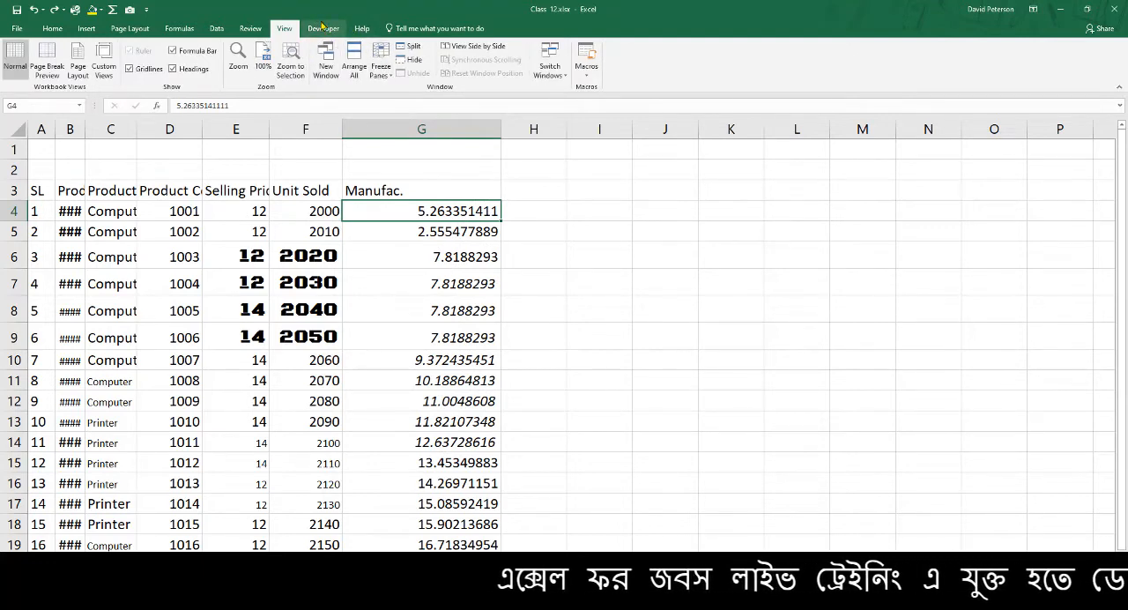
Open the Visual Basic editor and insert a new module in the Class 12.xlsx project
left_click(324, 32)
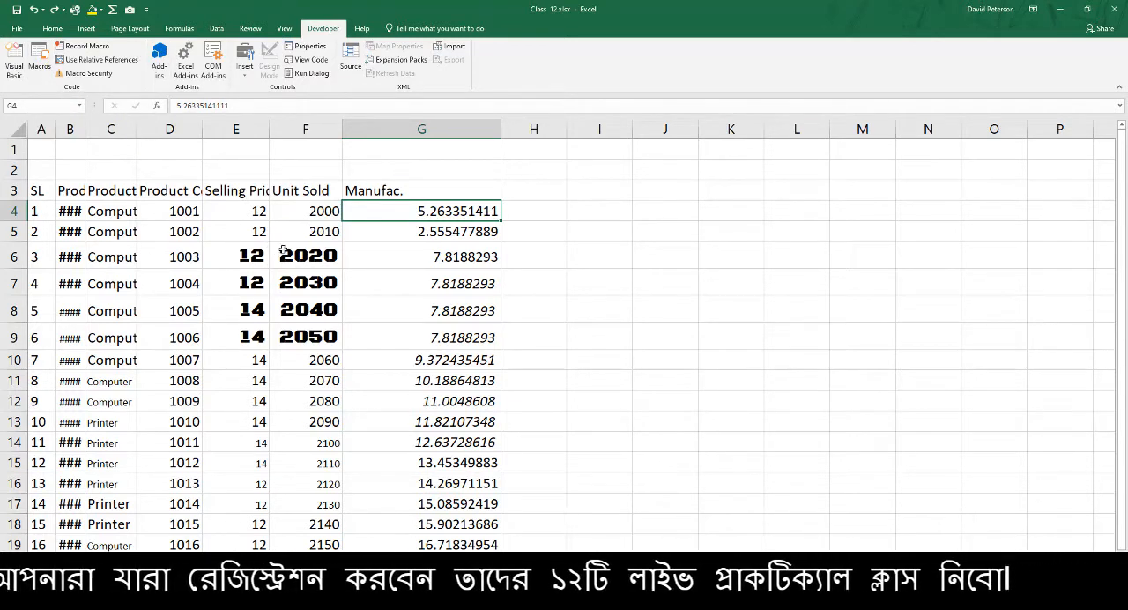
left_click(14, 65)
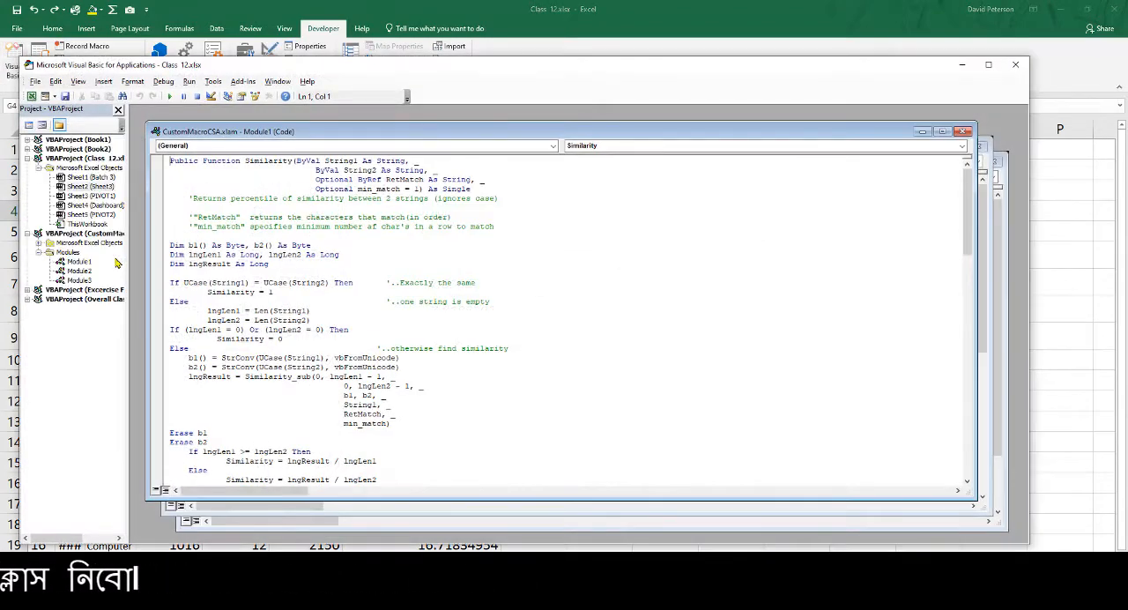
left_click(103, 81)
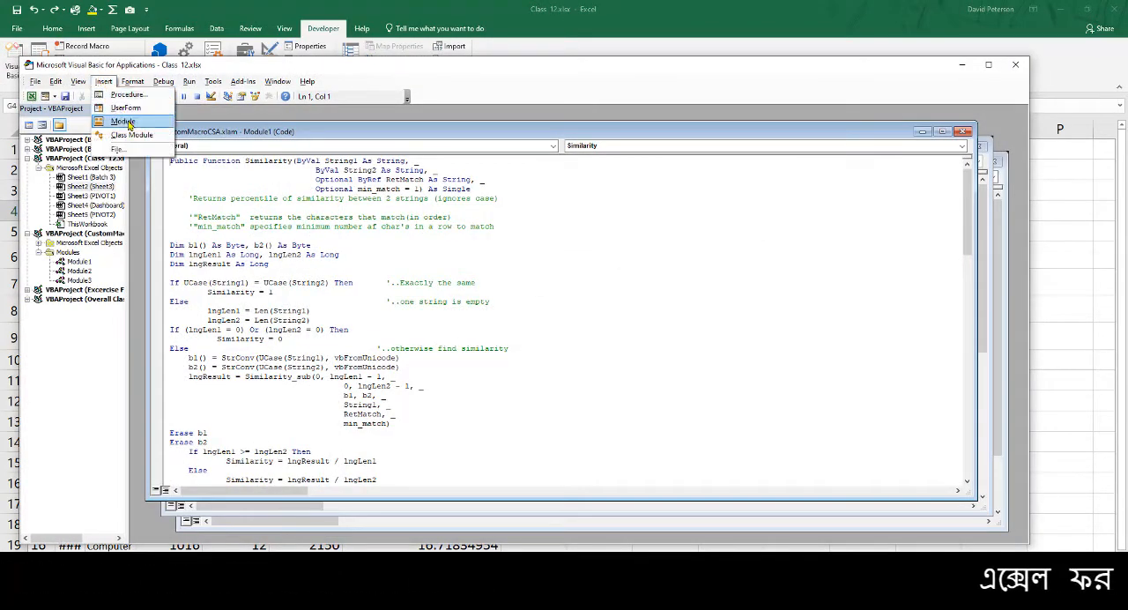
left_click(115, 124)
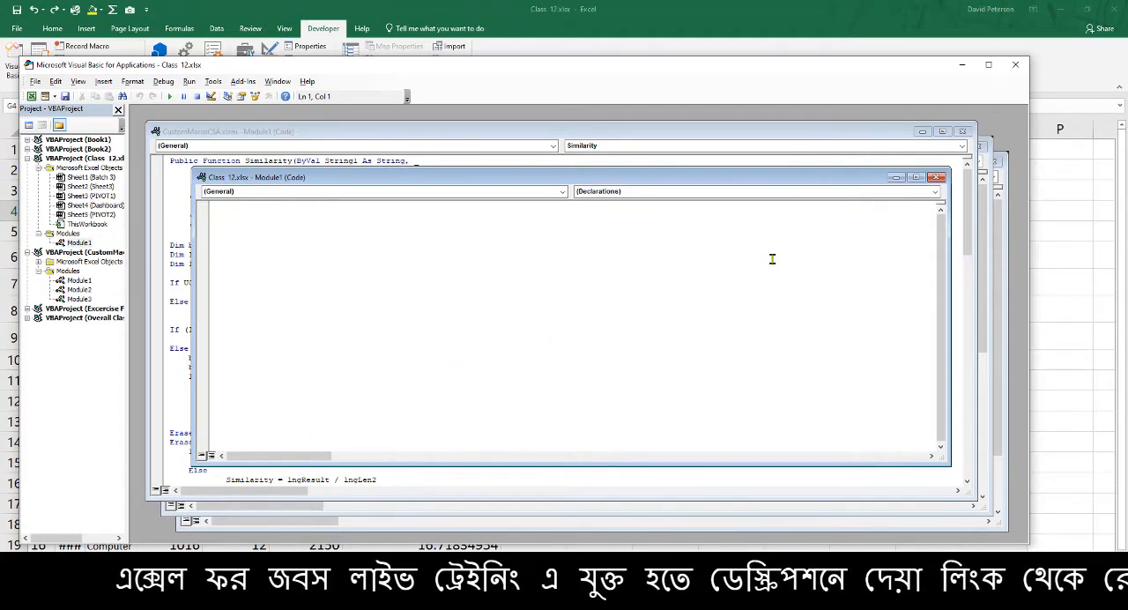
Close all open module code windows and the Visual Basic editor to return to the worksheet
left_click(936, 180)
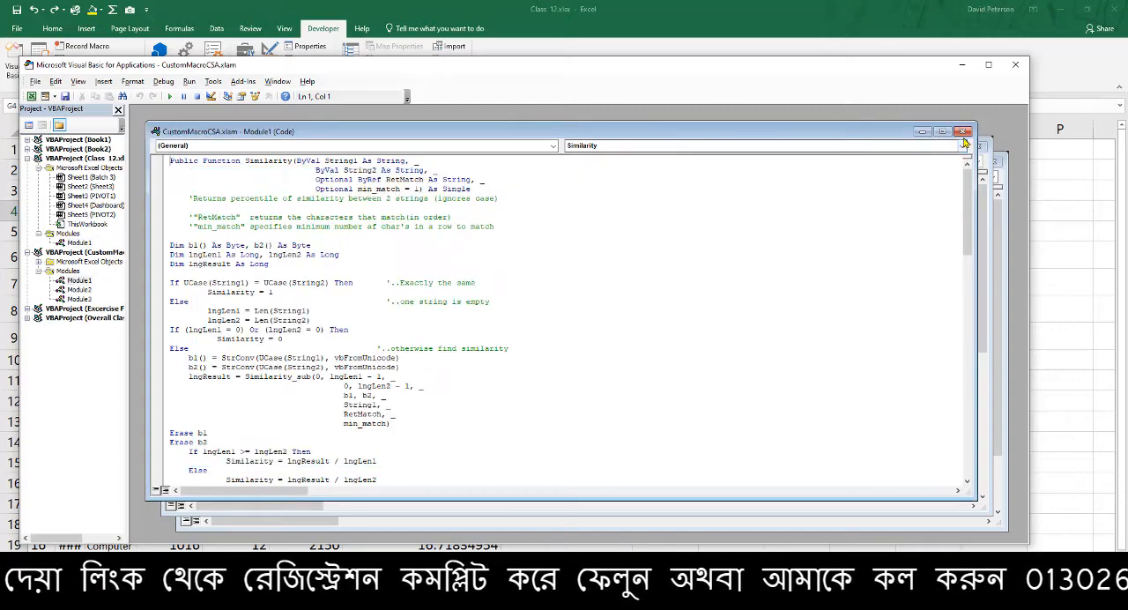
left_click(962, 131)
left_click(979, 146)
left_click(994, 162)
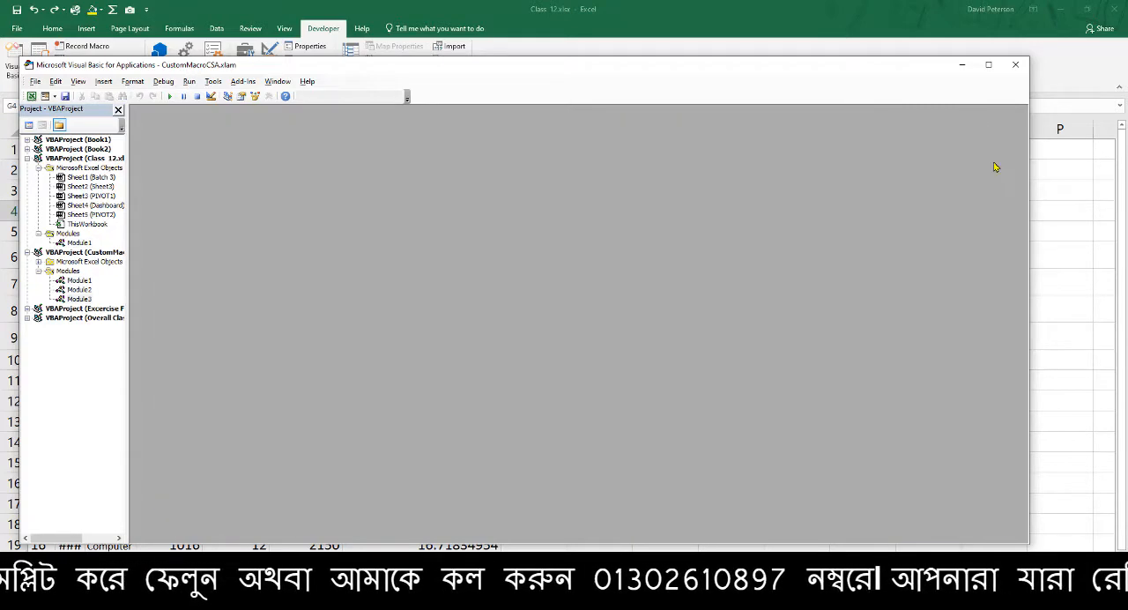
left_click(1018, 64)
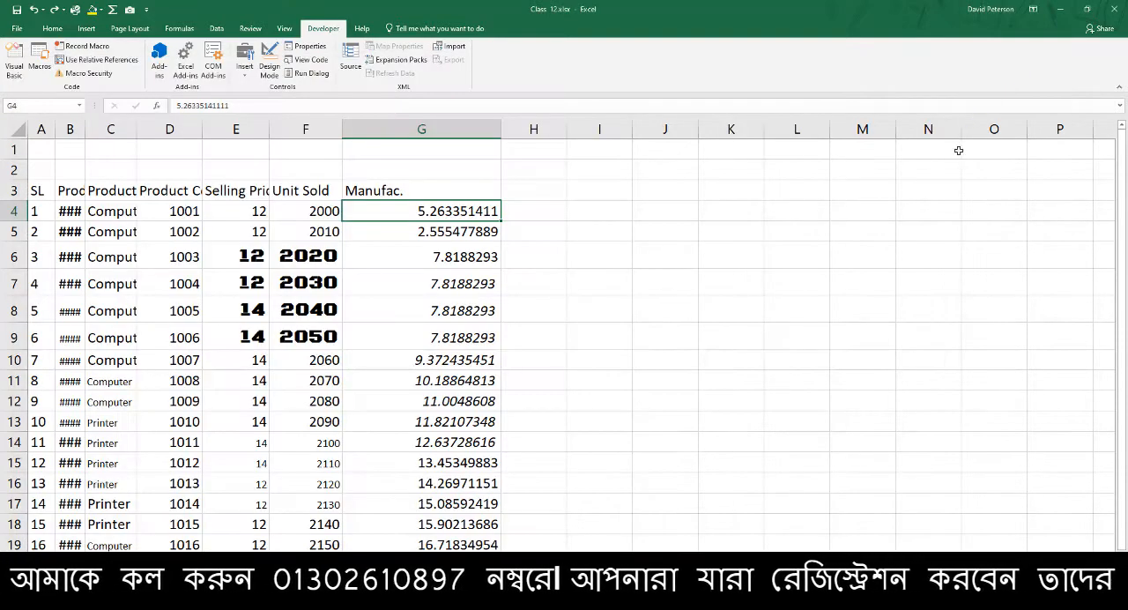
left_click(814, 213)
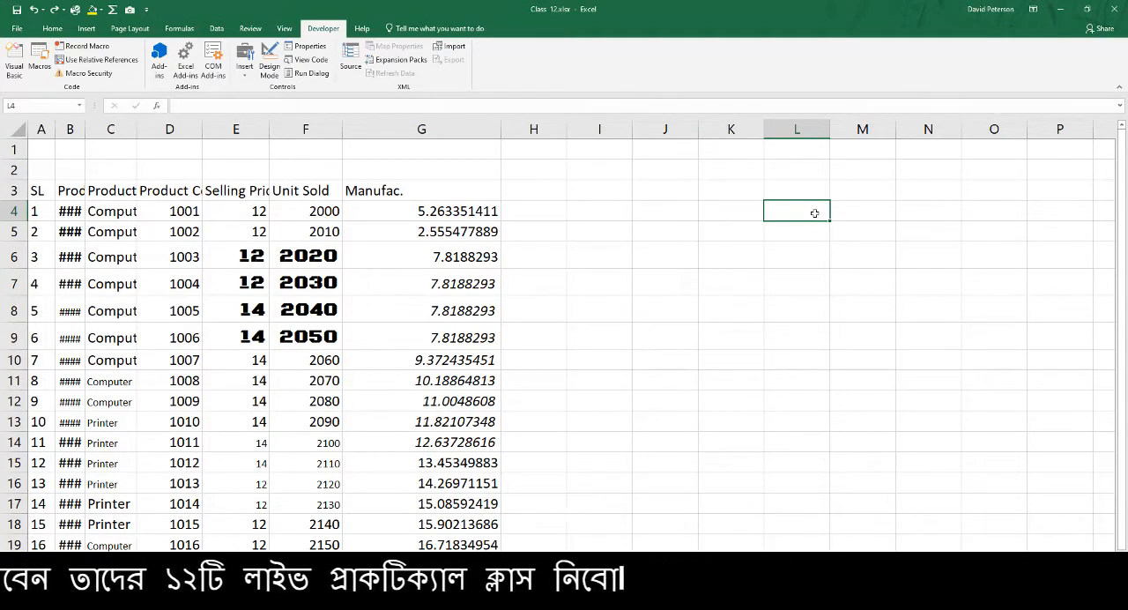
left_click(463, 213)
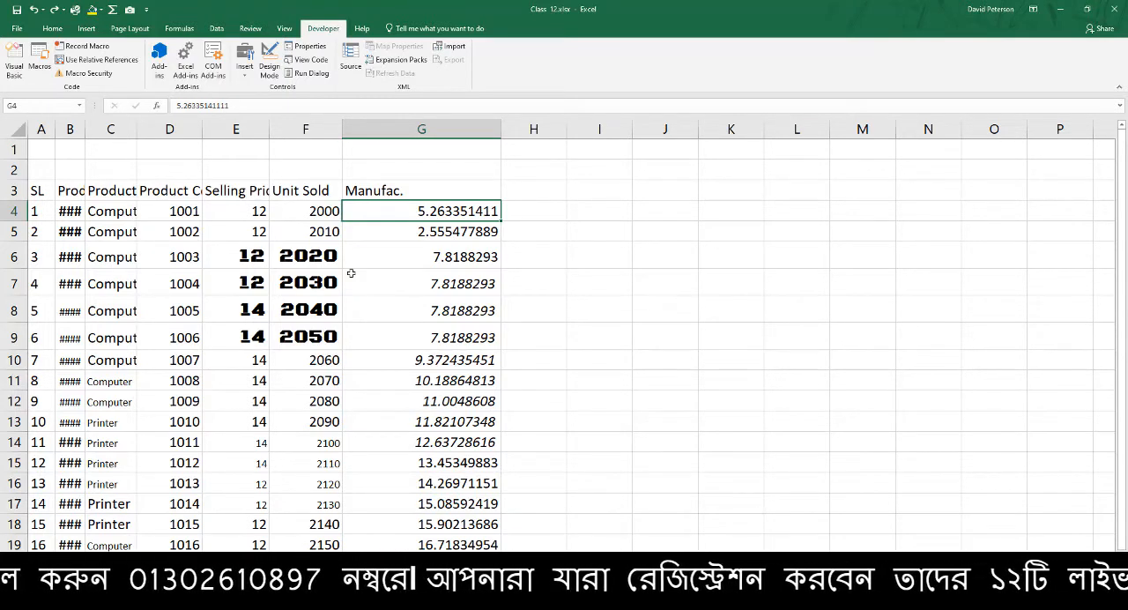
left_click(330, 182)
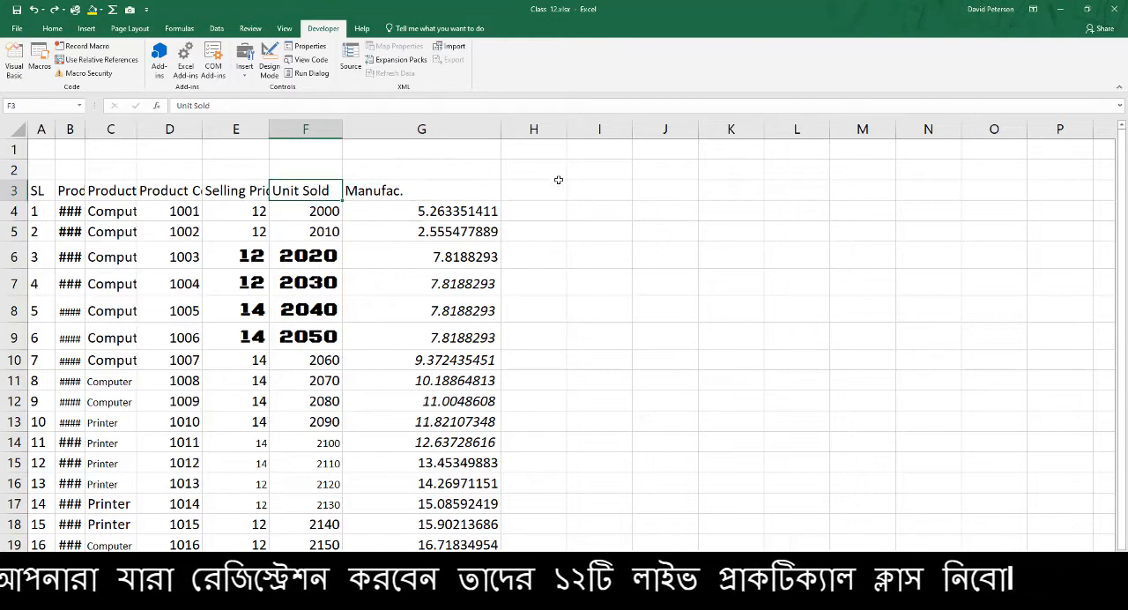
left_click_drag(37, 190, 439, 545)
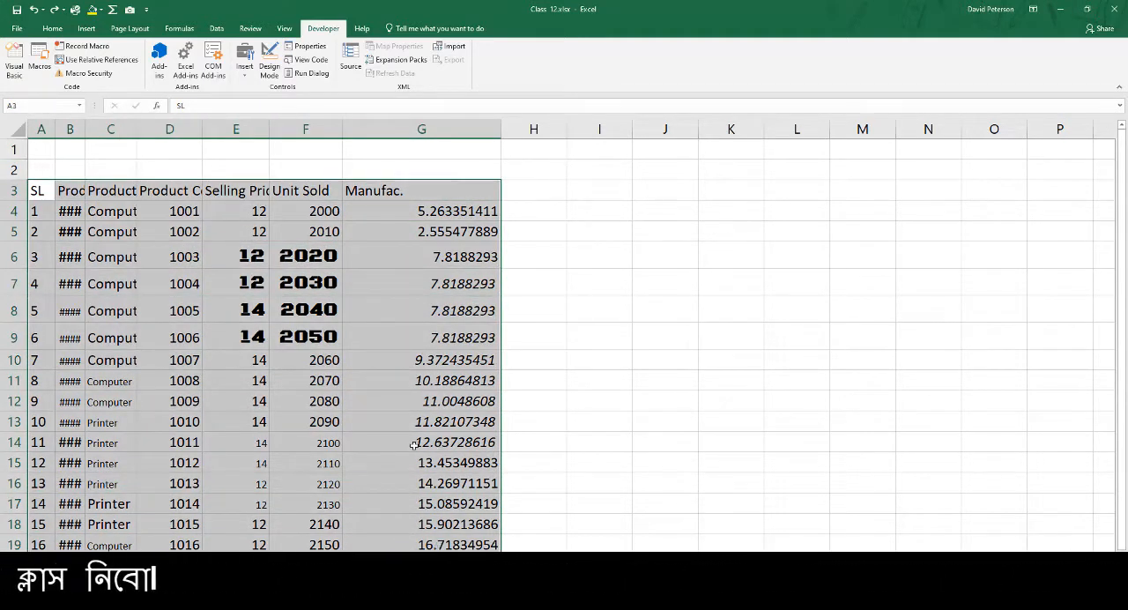
scroll(265, 285, "up", 1, "ctrl")
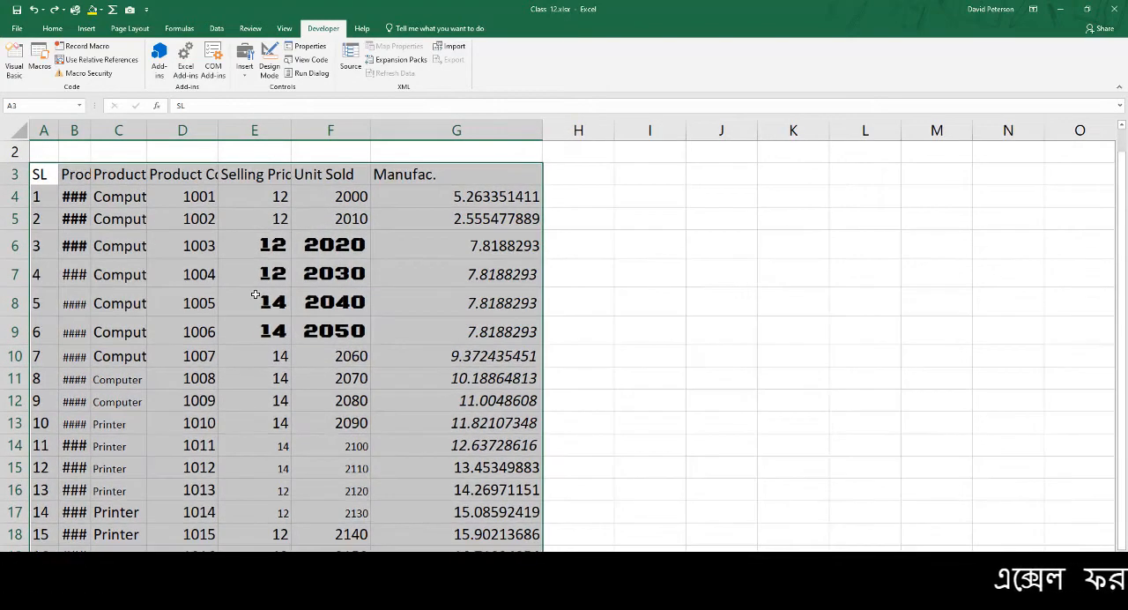
left_click(256, 294)
left_click(375, 281)
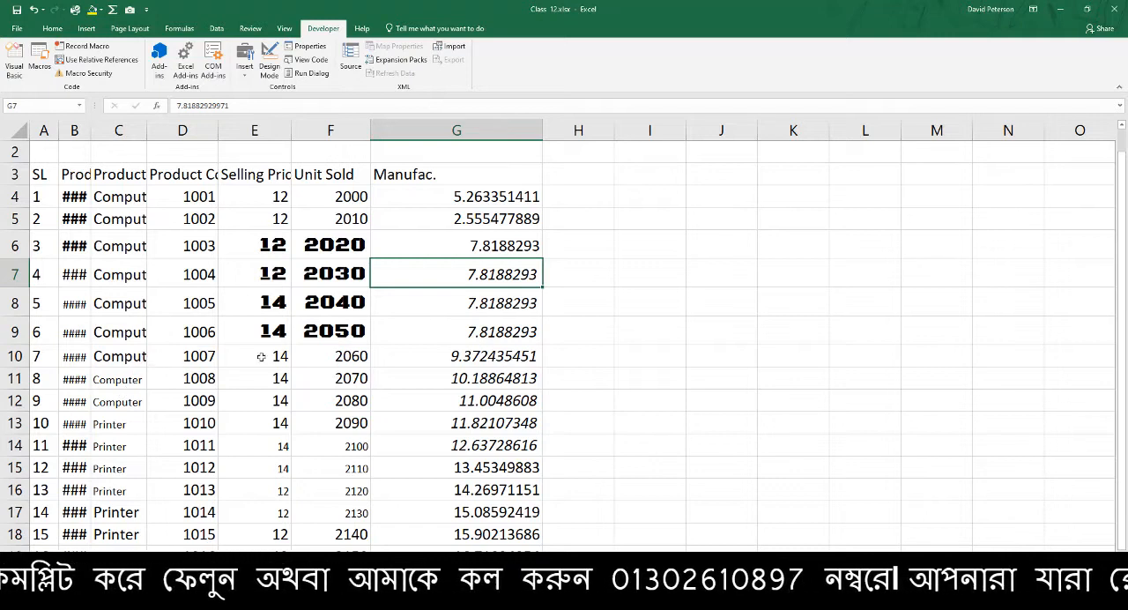
left_click(509, 358)
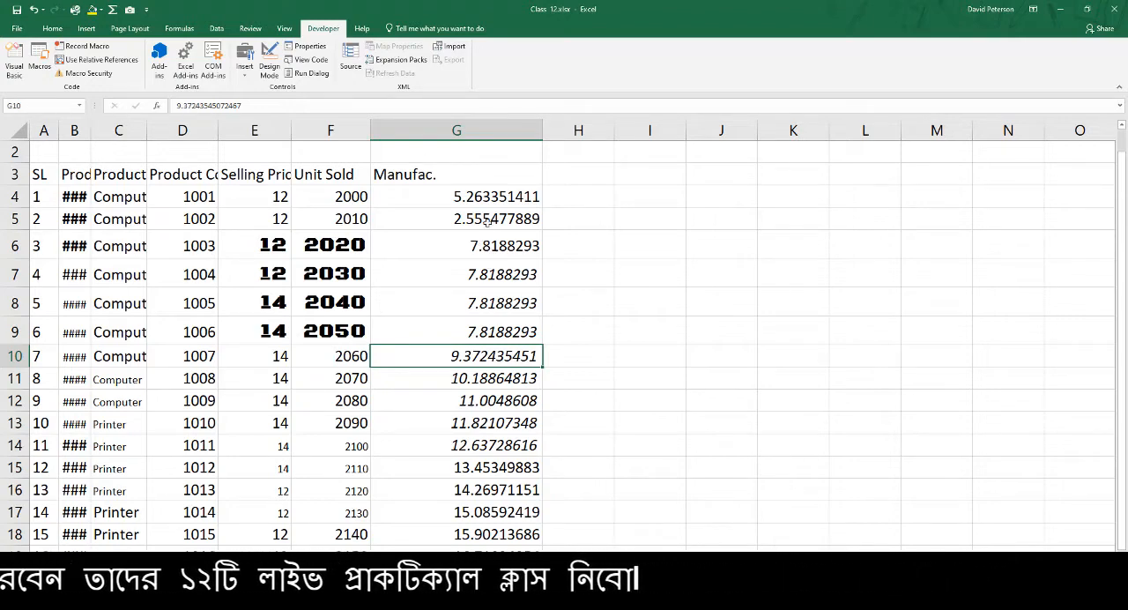
Browse the available fonts for cell G10 with live preview and leave the list without choosing one
left_click(52, 28)
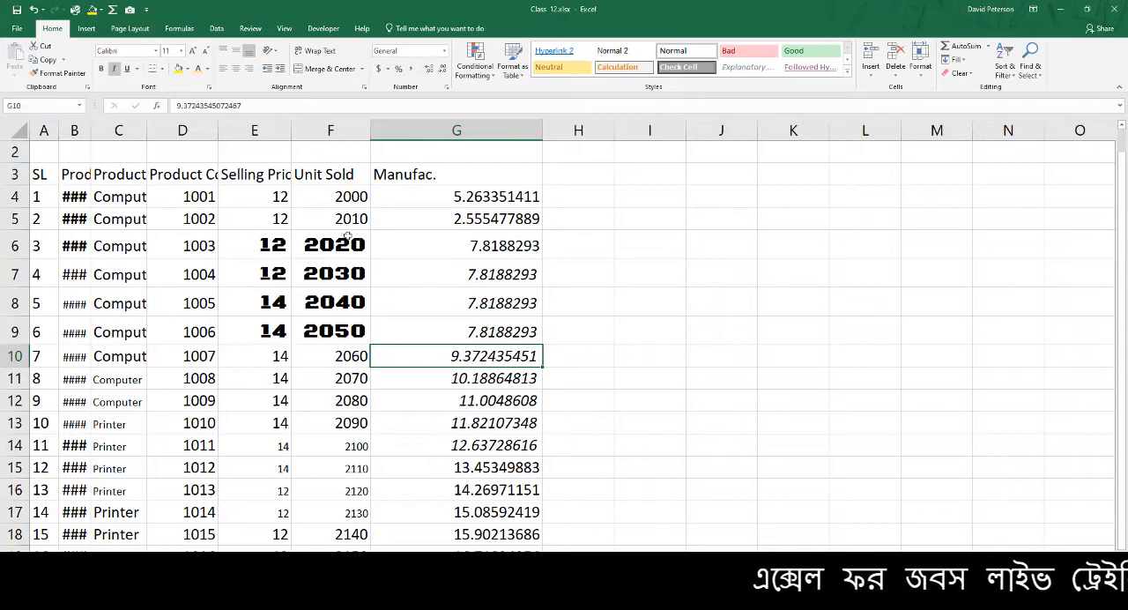
left_click(156, 50)
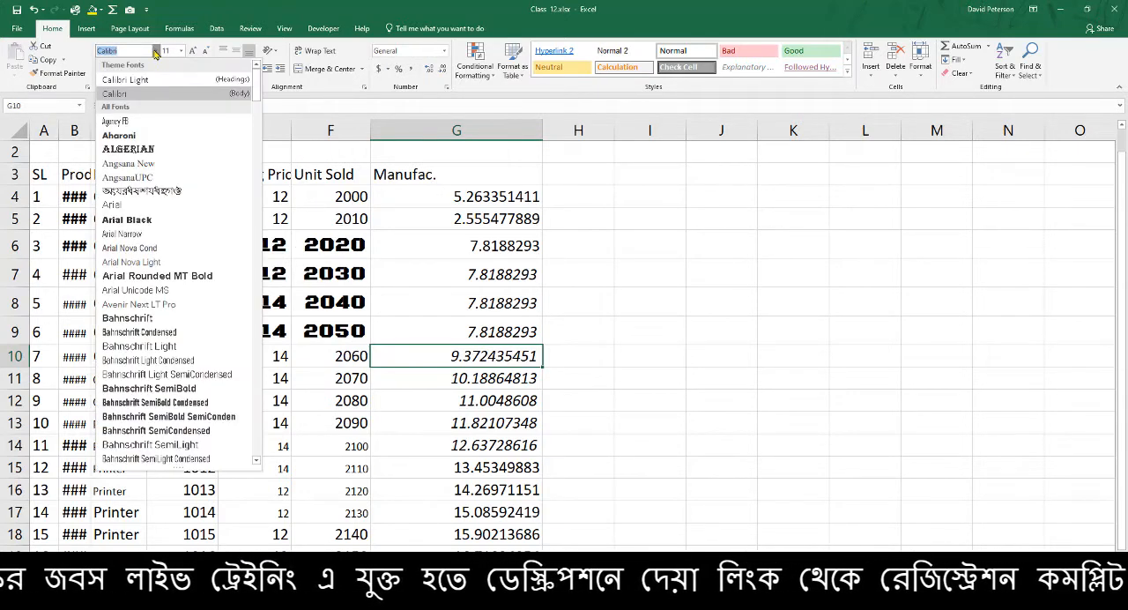
scroll(170, 221, "down", 1)
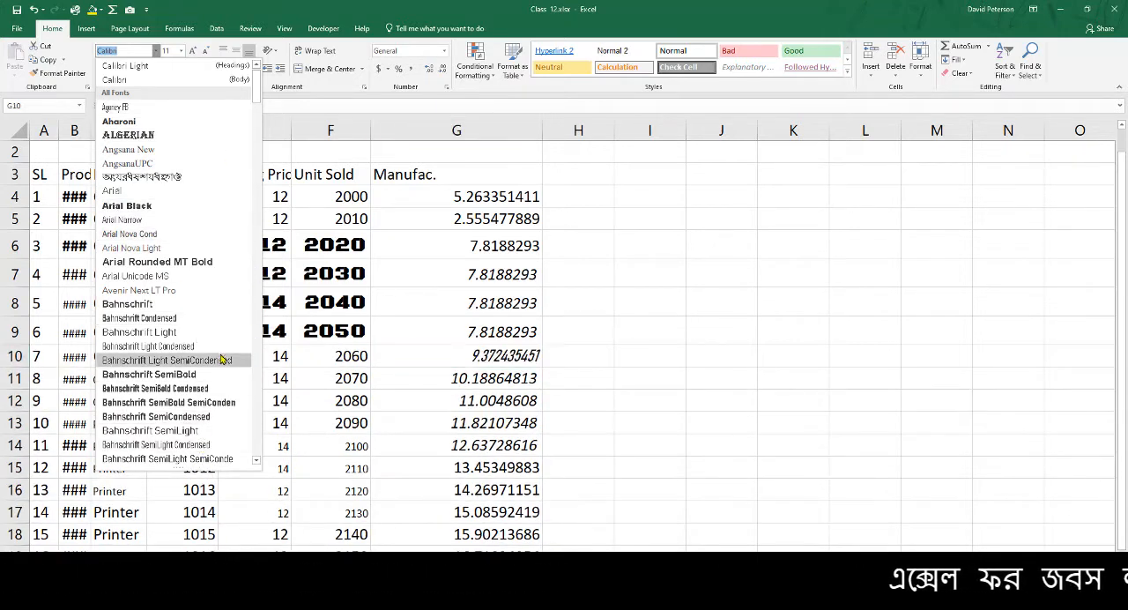
scroll(203, 377, "down", 1)
scroll(203, 377, "up", 1)
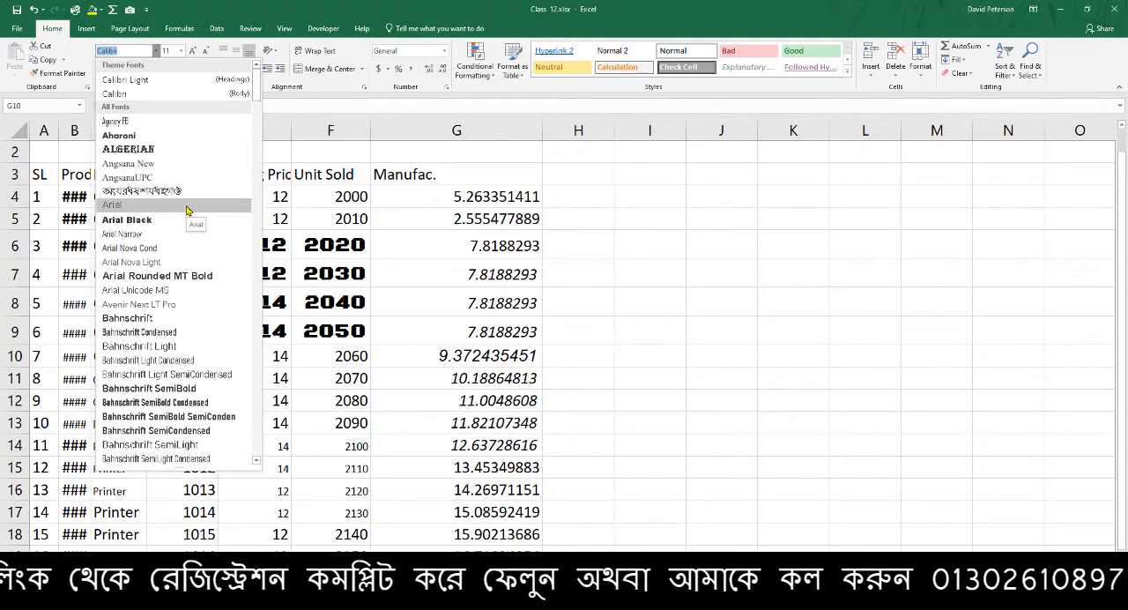
left_click(345, 248)
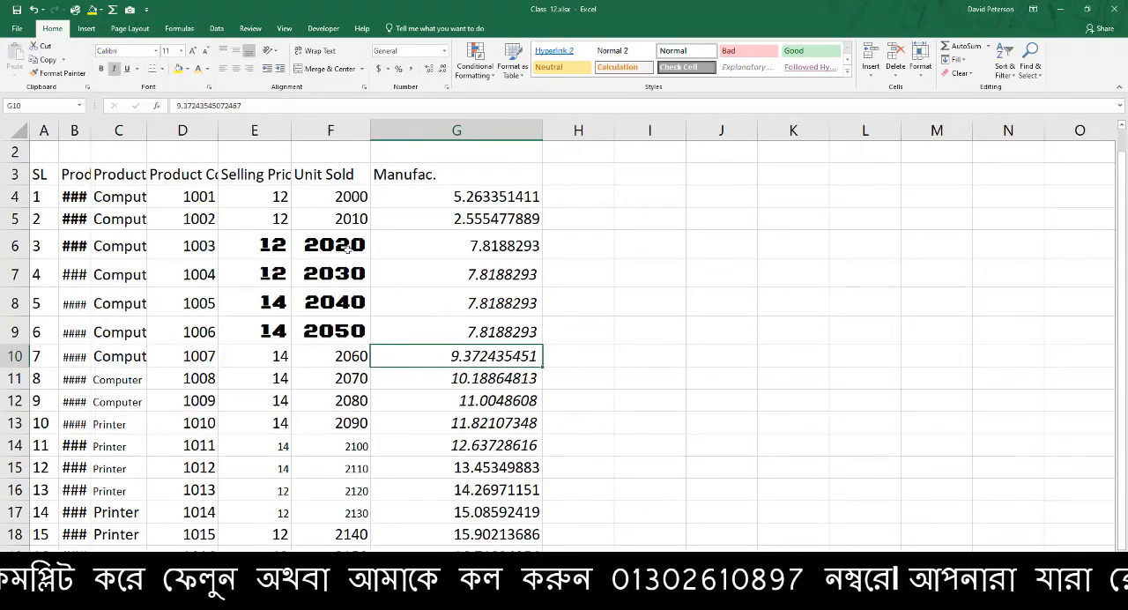
Compare the font and size settings of differently formatted cells, including C4, E6, F5 and F6
left_click(145, 198)
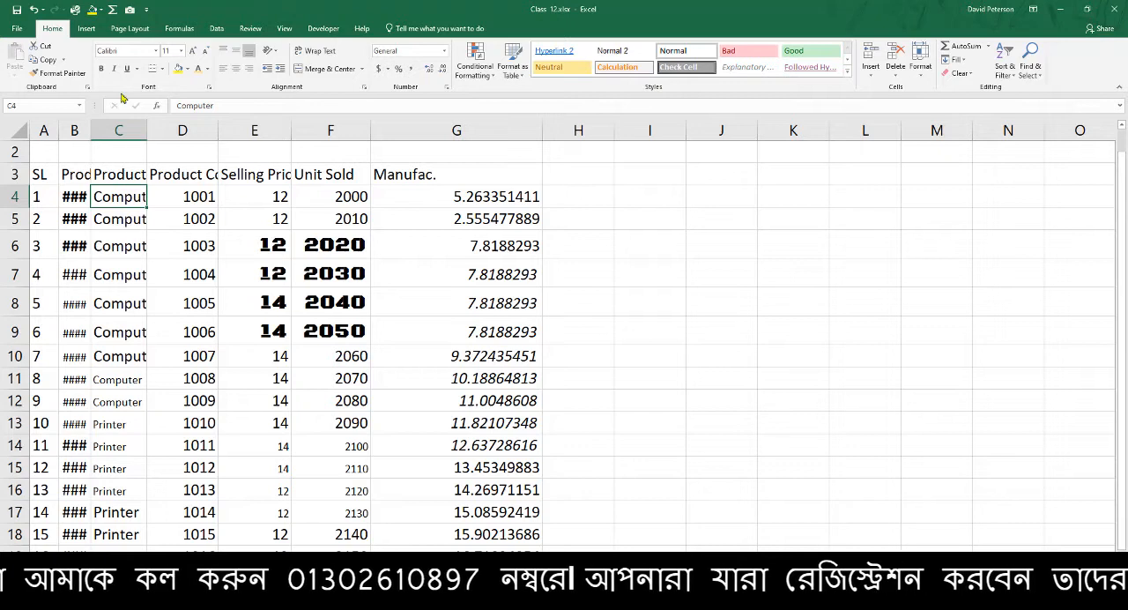
left_click(475, 307)
left_click(234, 300)
left_click(256, 247)
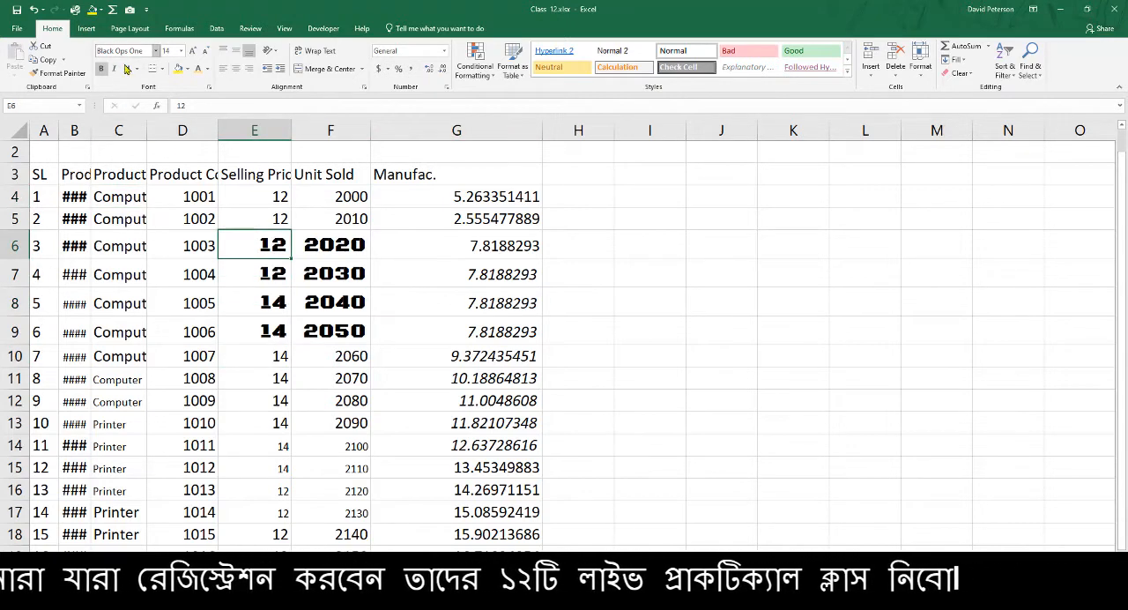
left_click(300, 218)
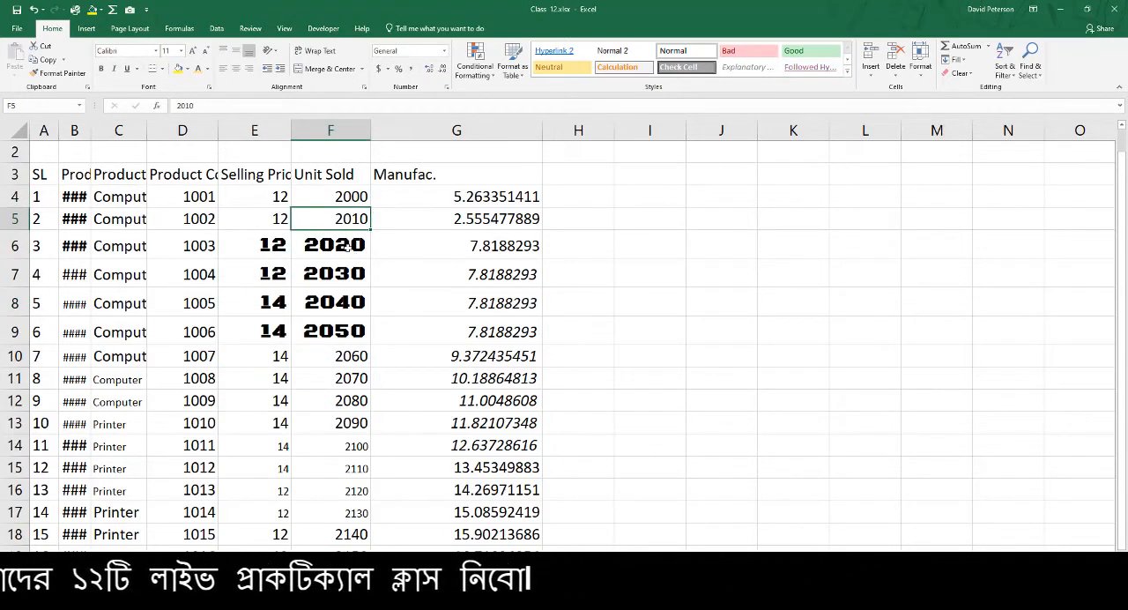
key("Down")
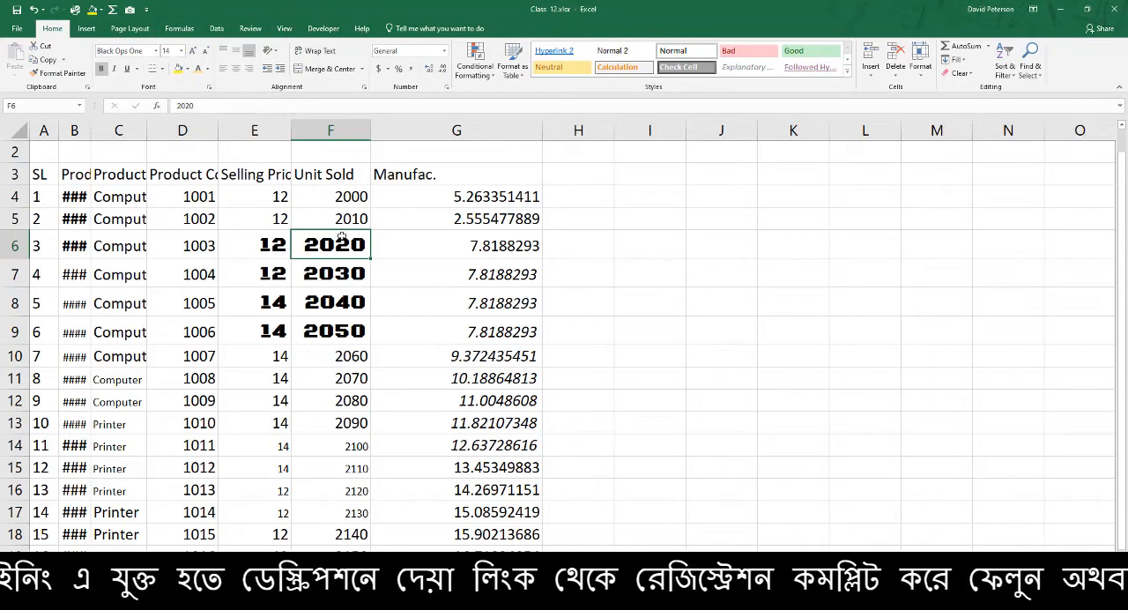
left_click(446, 333)
left_click(498, 402)
Try font size 26 on cells G14:G15 and undo the change
left_click_drag(431, 470, 418, 449)
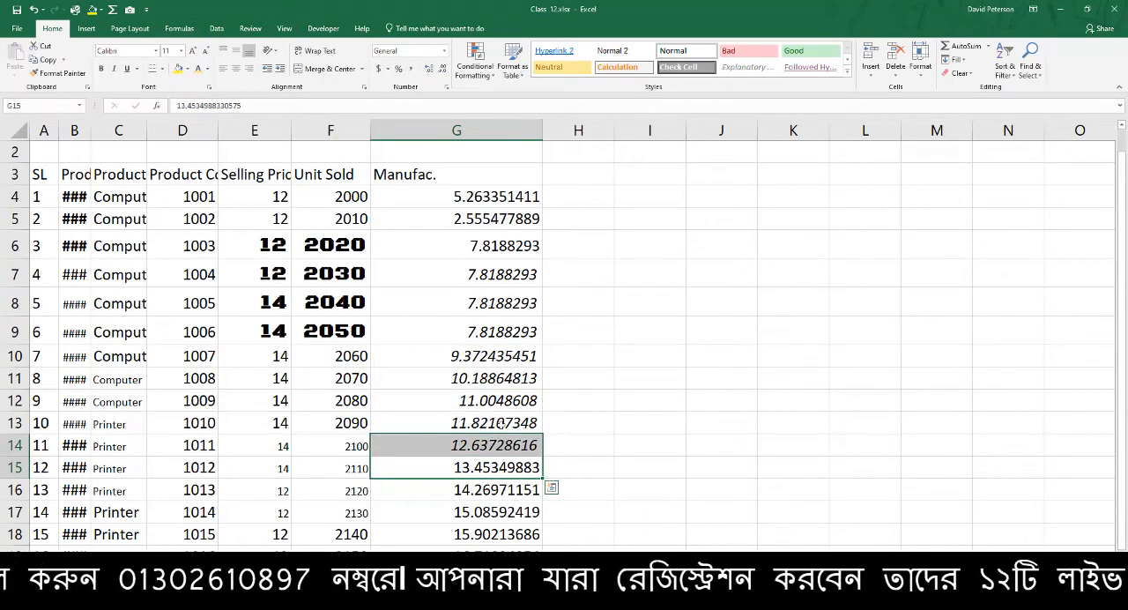
left_click(179, 51)
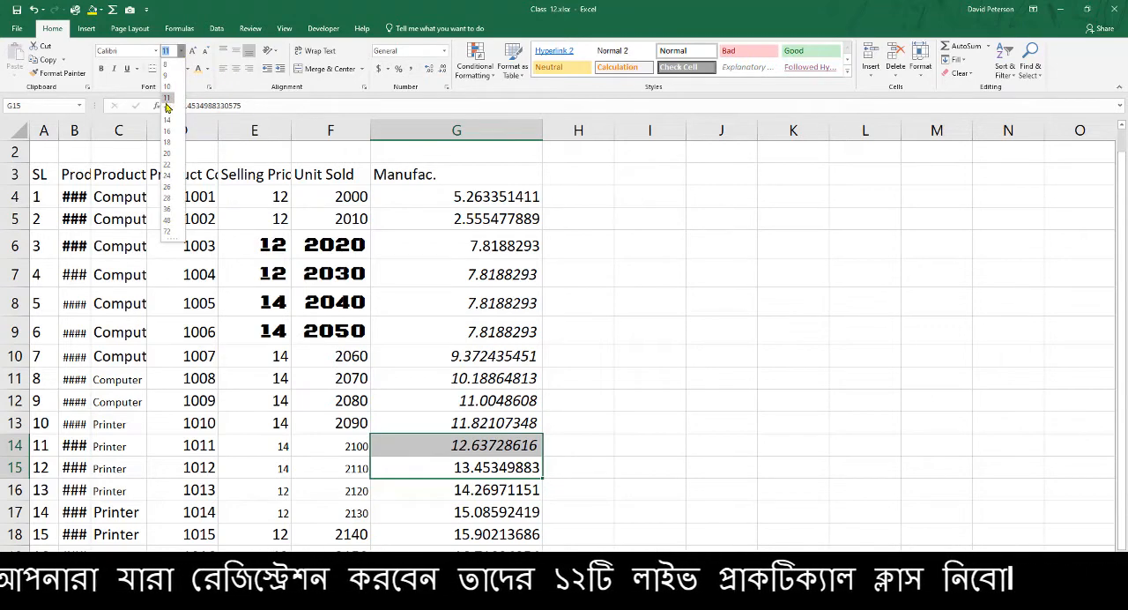
left_click(175, 189)
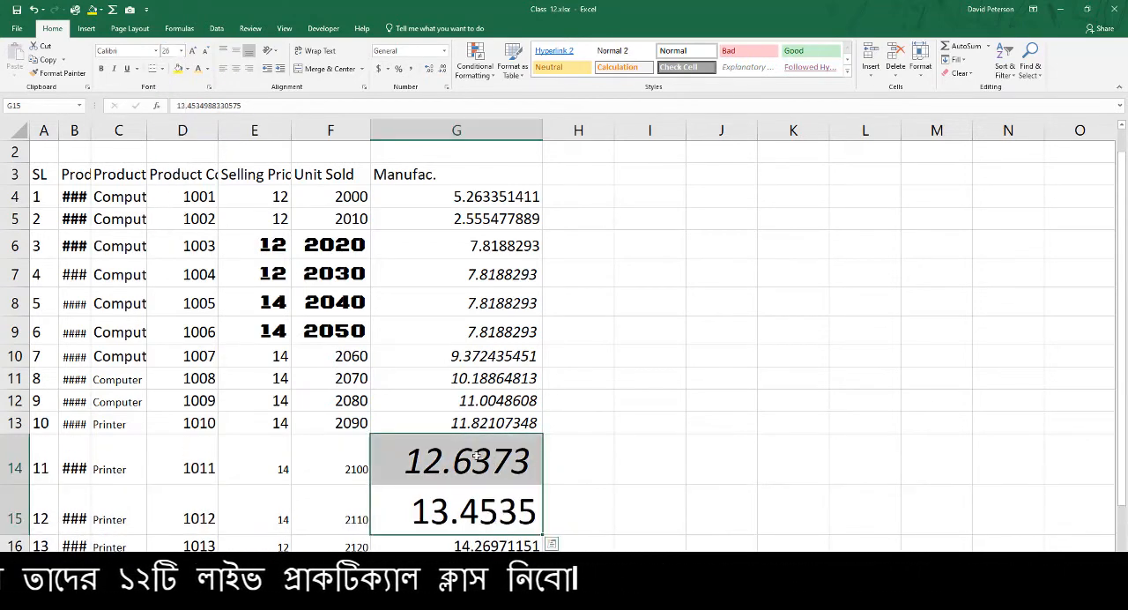
key("ctrl+z")
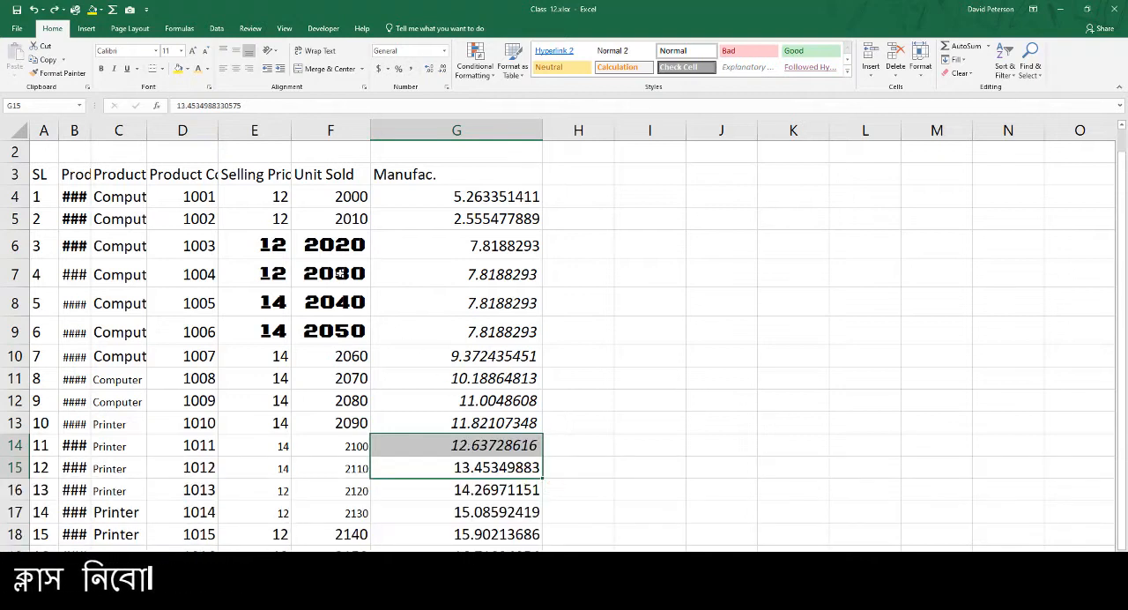
Enlarge the font of cell E4 one increment at a time up to size 20
left_click(322, 272)
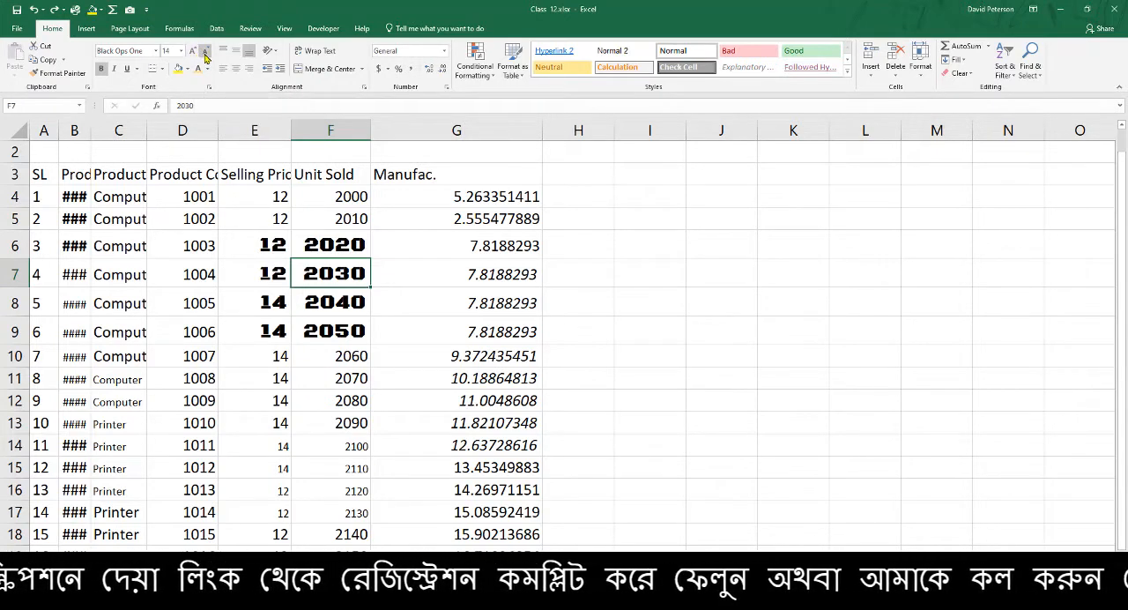
left_click(289, 197)
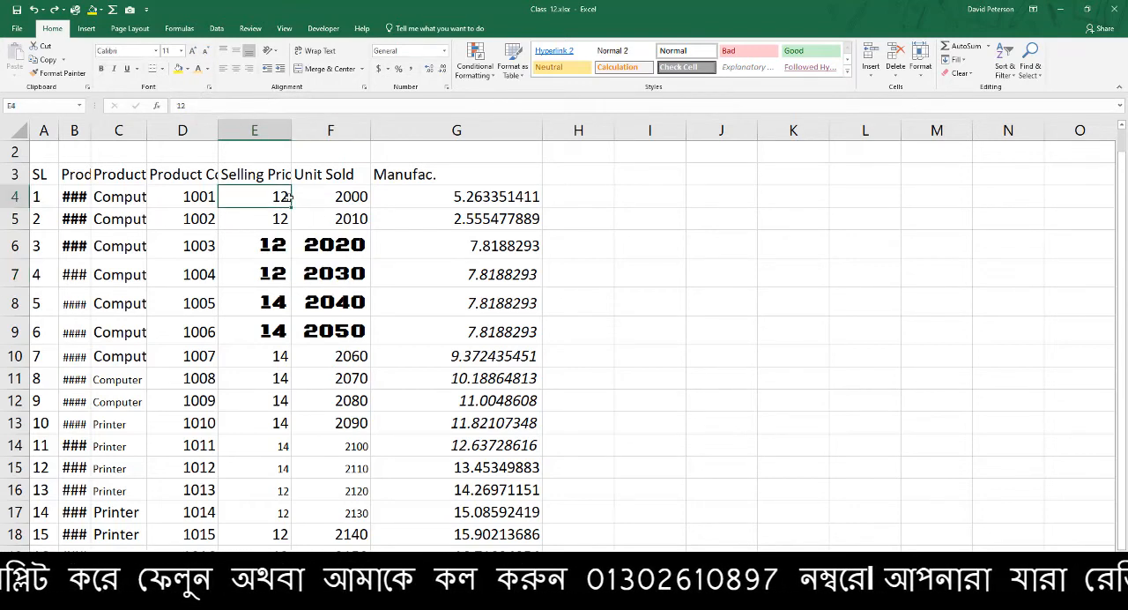
left_click(194, 52)
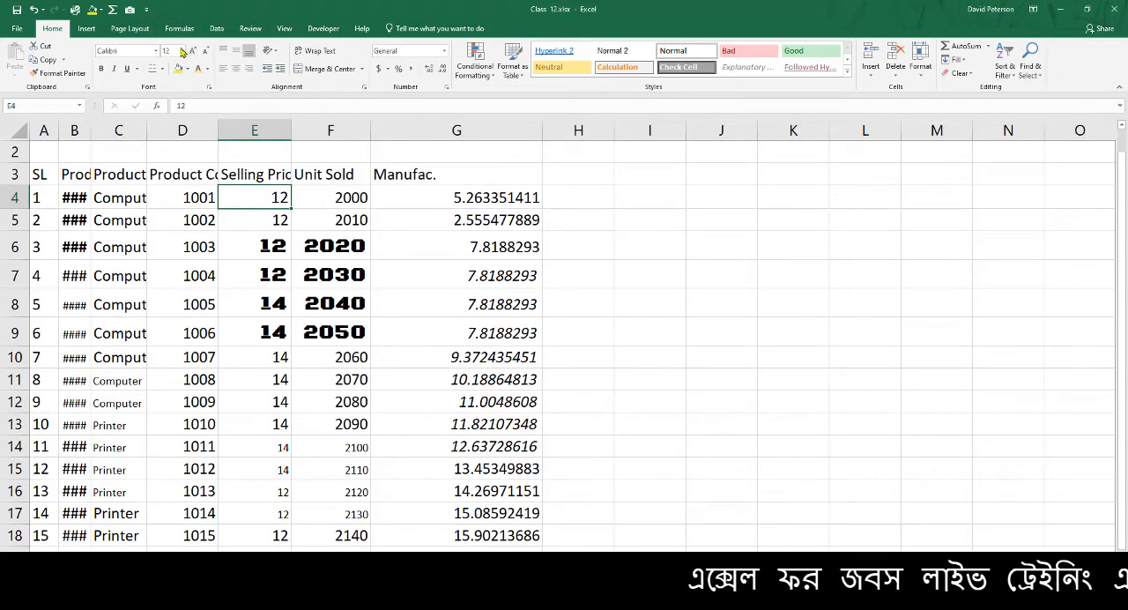
left_click(195, 52)
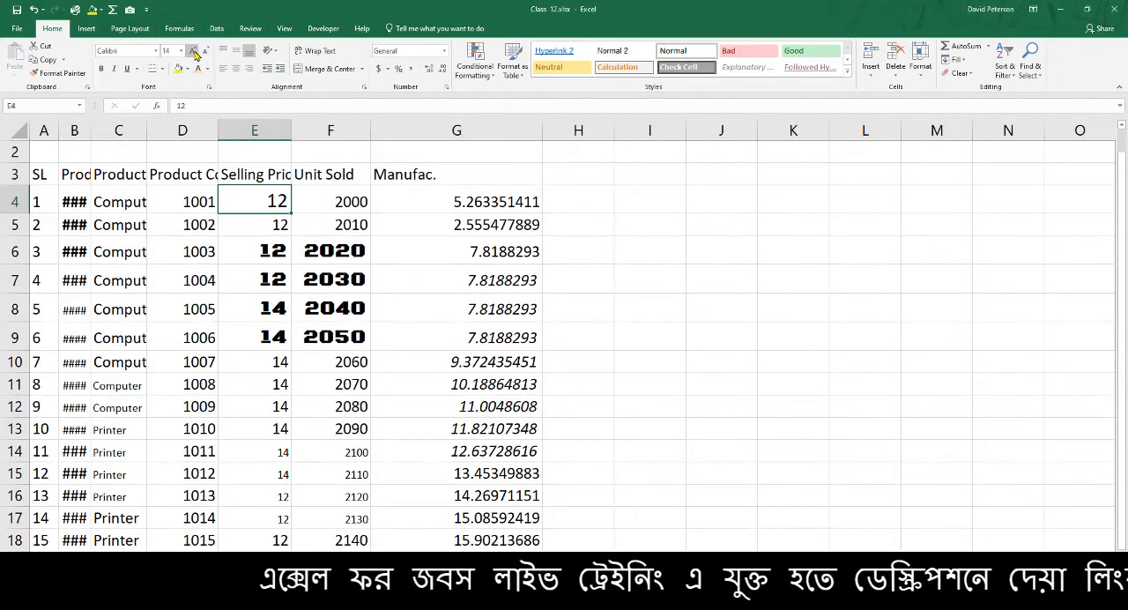
left_click(195, 52)
left_click(196, 52)
left_click(196, 52)
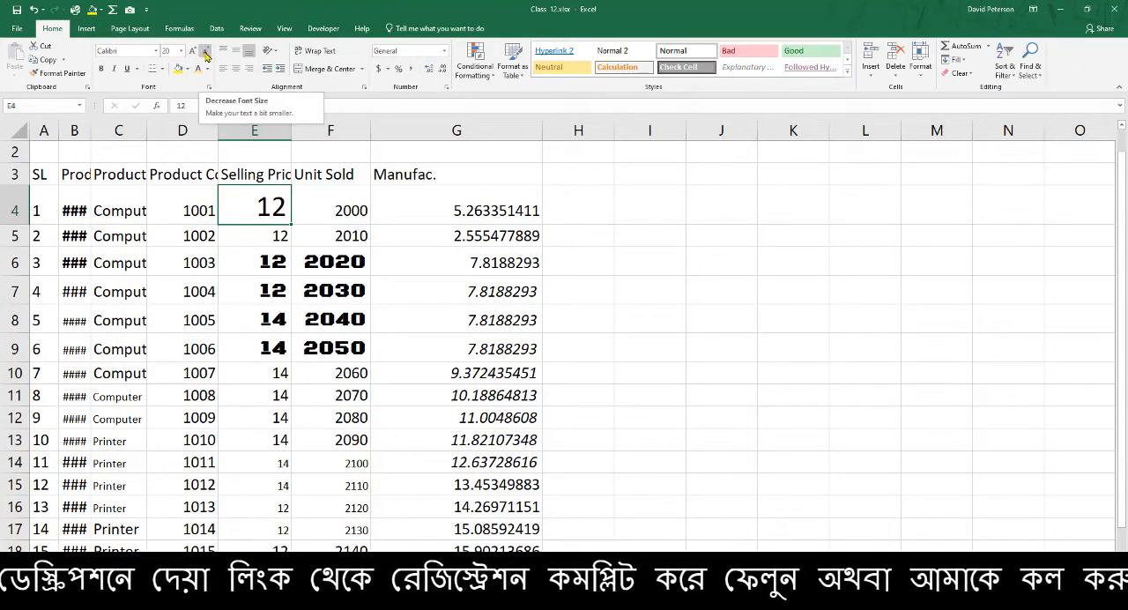
Reduce the font of cell E4 one increment at a time down to size 11
left_click(205, 52)
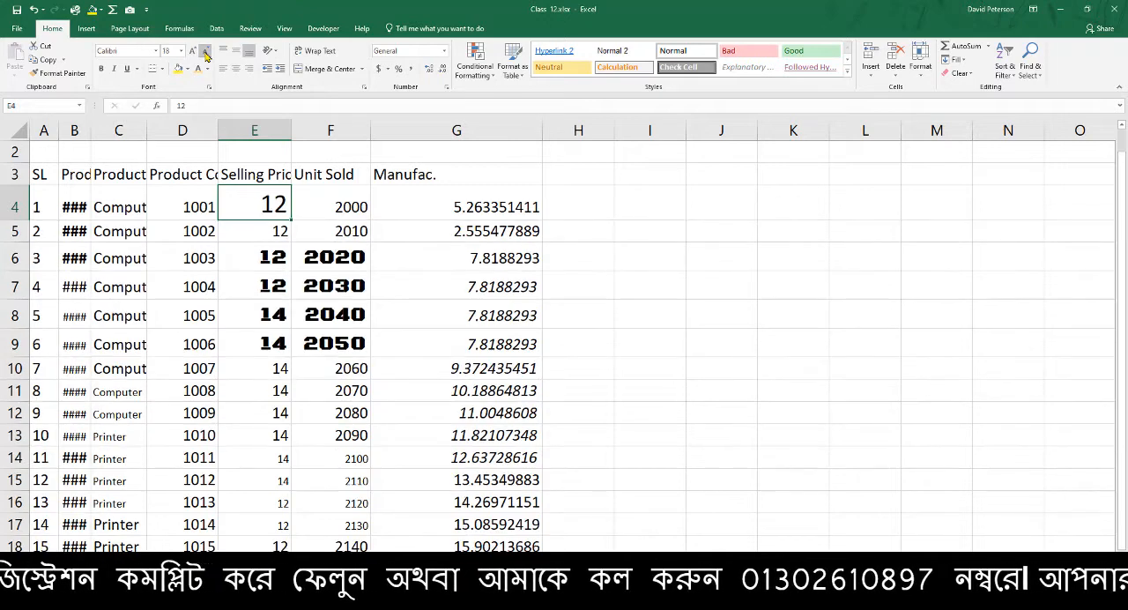
left_click(205, 52)
left_click(206, 52)
left_click(205, 52)
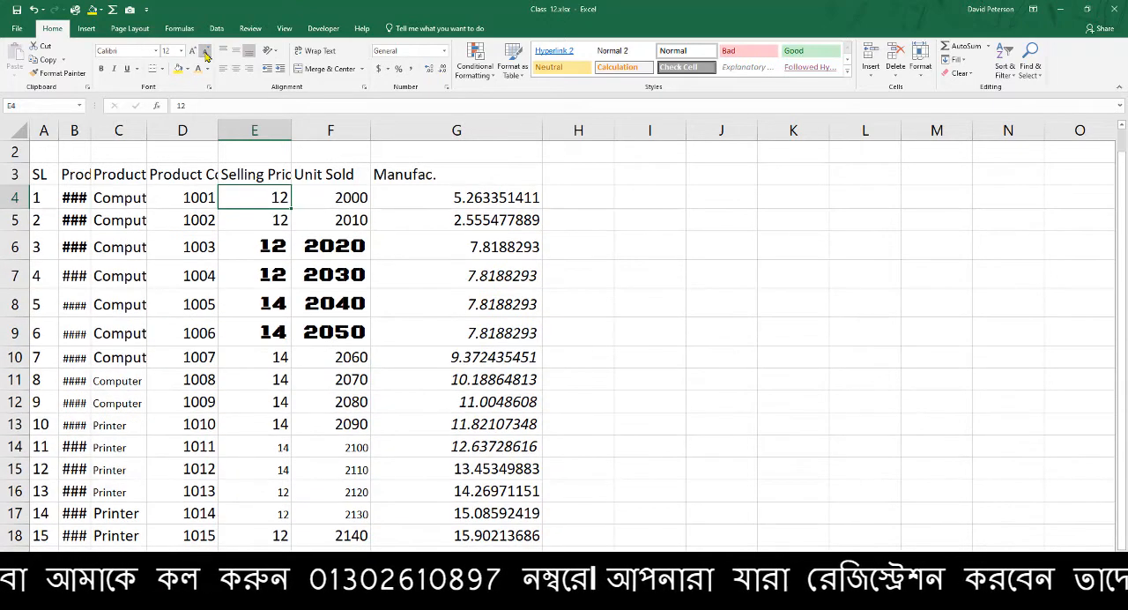
left_click(206, 52)
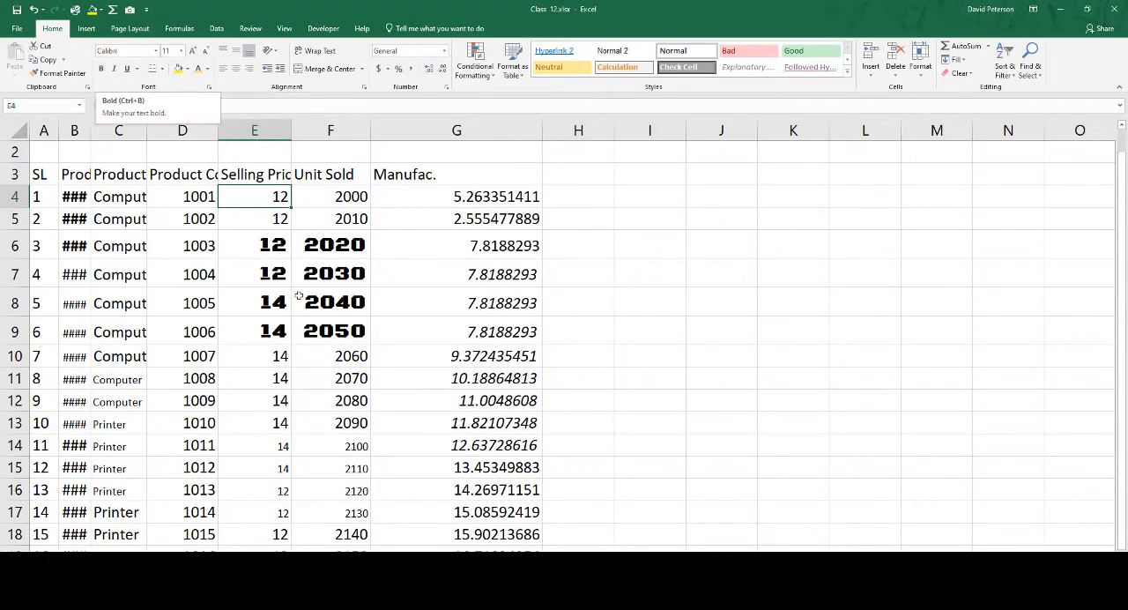
Remove bold from cell E6 and apply it again
left_click(277, 249)
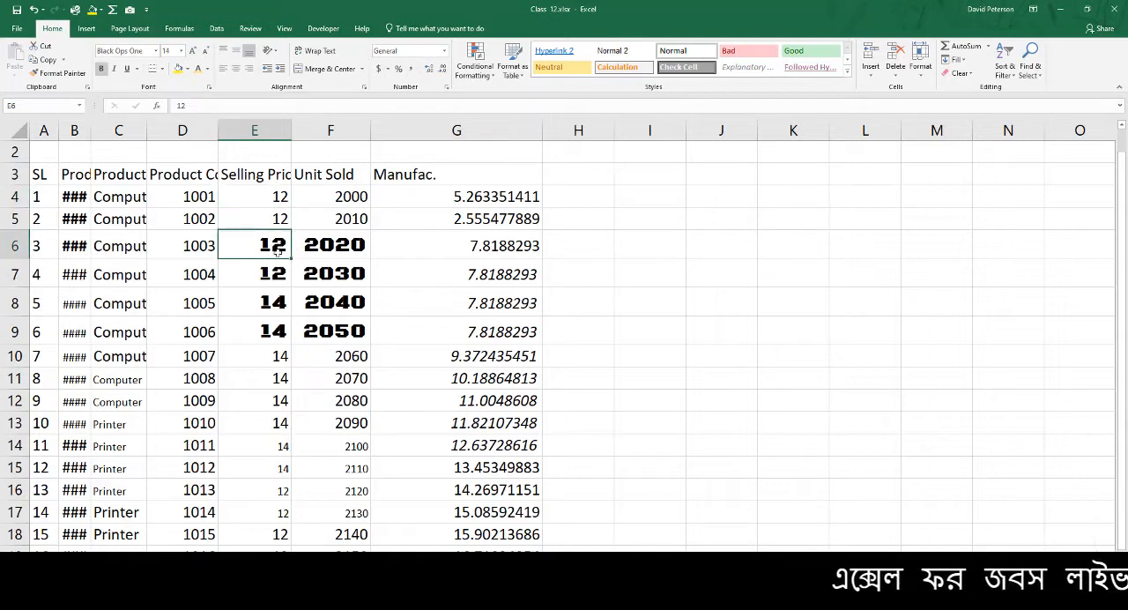
left_click(102, 71)
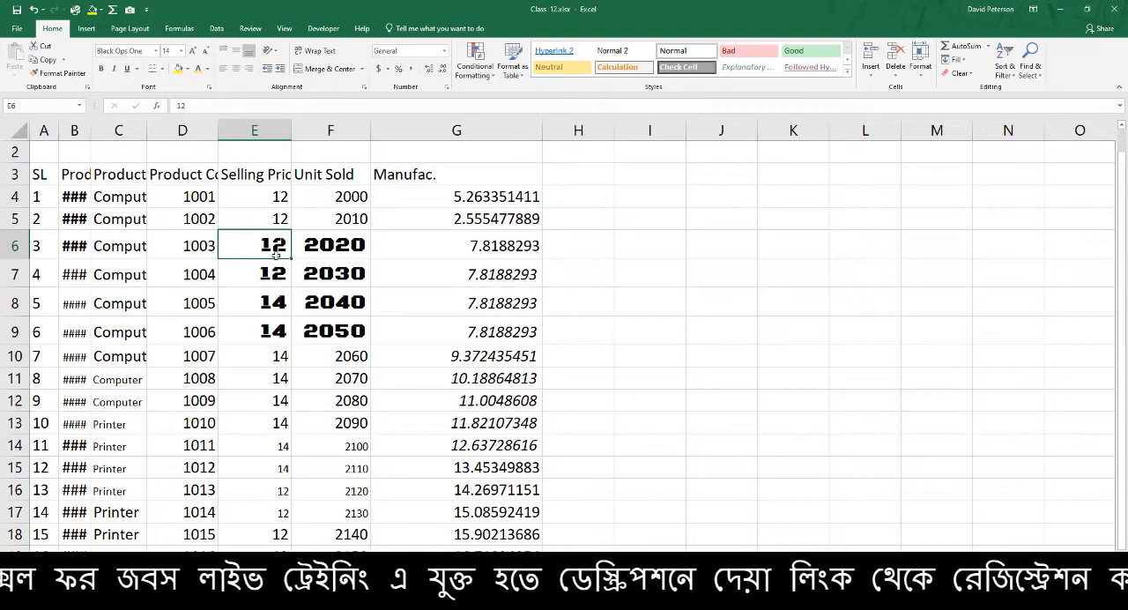
key("ctrl+b")
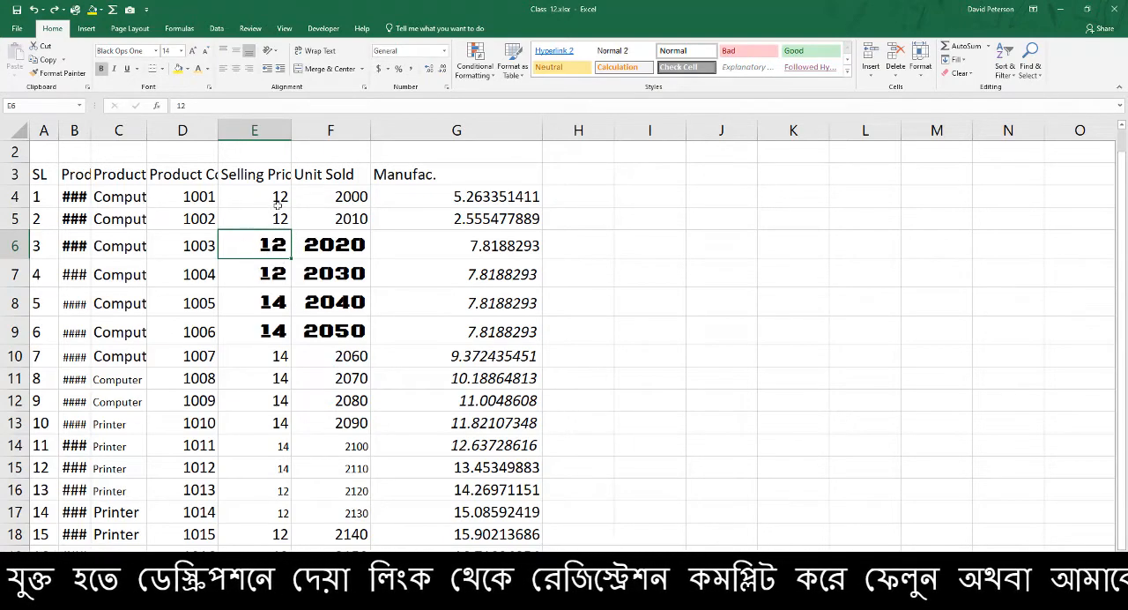
Try bold on the selling price in cell E4 and remove it again
left_click(278, 204)
left_click(101, 69)
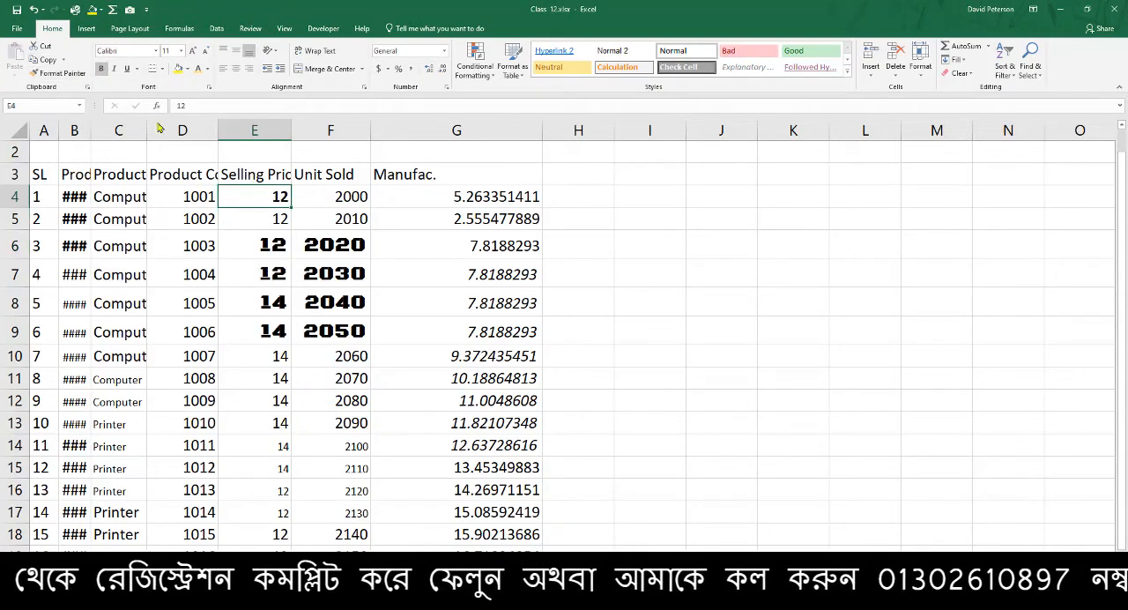
scroll(349, 256, "up", 4, "ctrl")
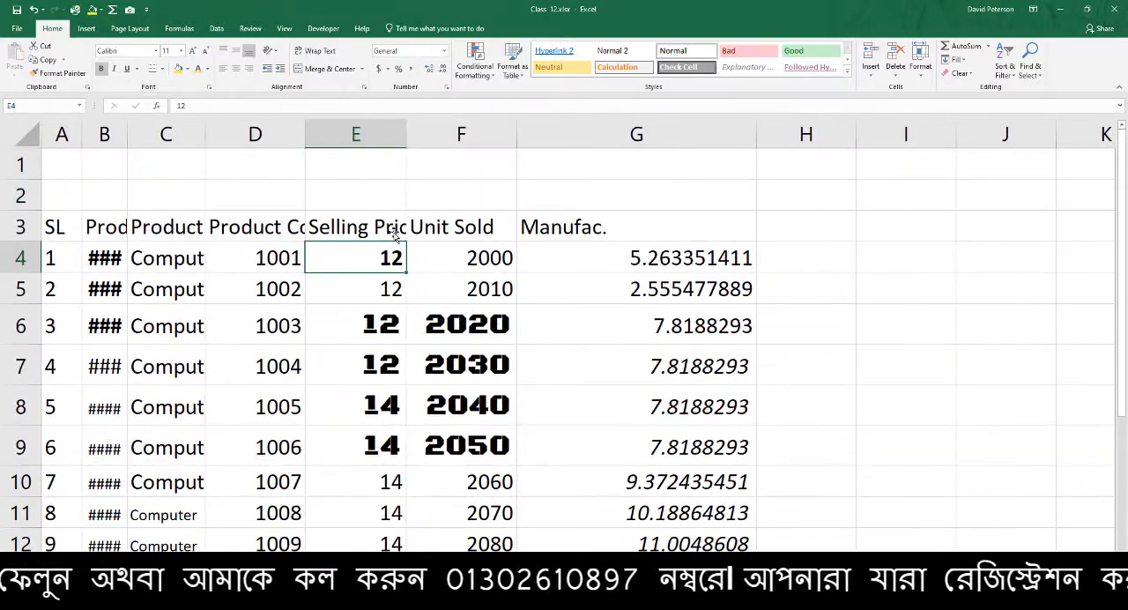
left_click(102, 69)
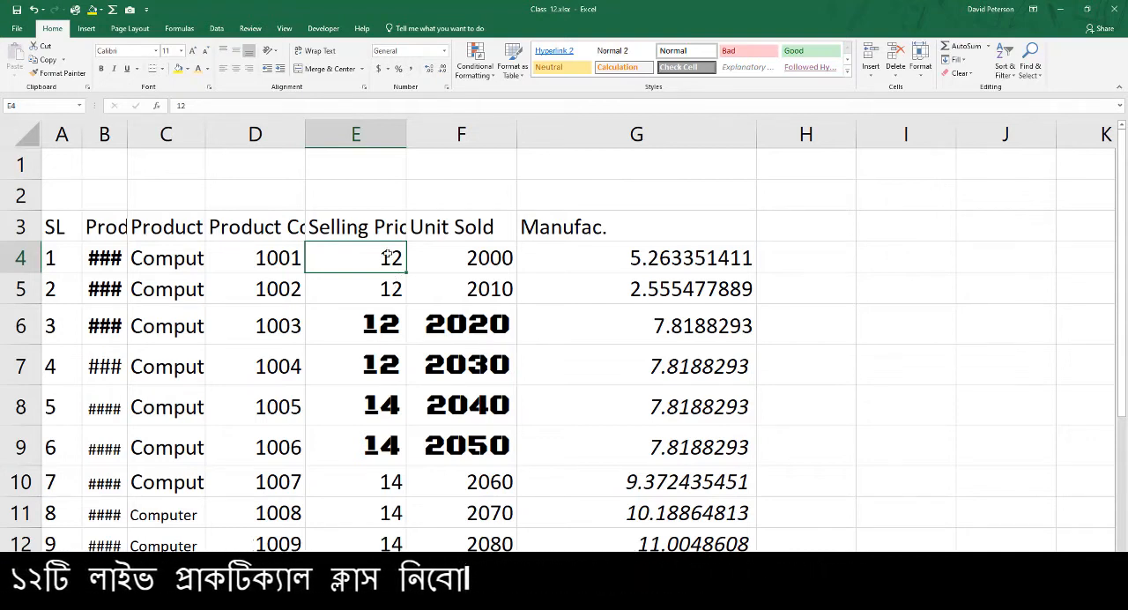
Compare cells G6 and G7, turning italic off and back on for G7
left_click(690, 335)
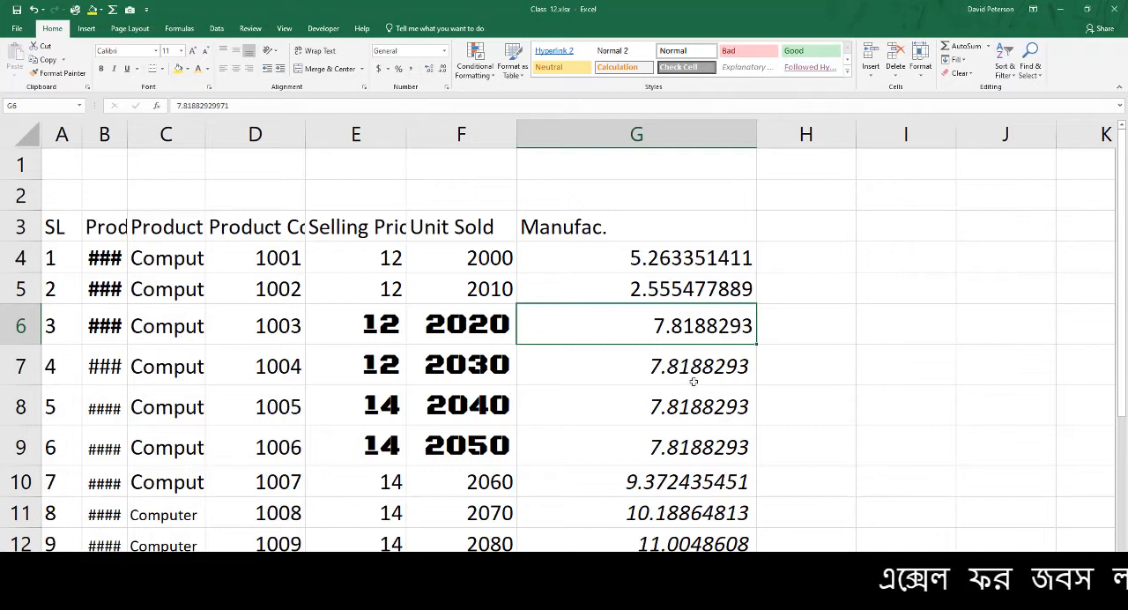
left_click(693, 381)
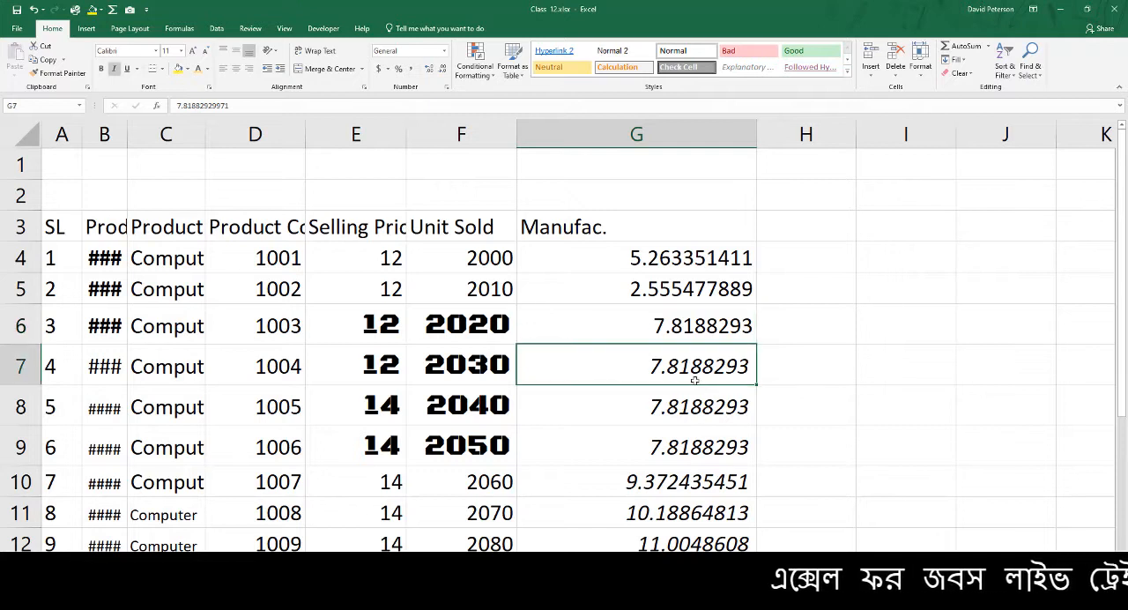
left_click(116, 70)
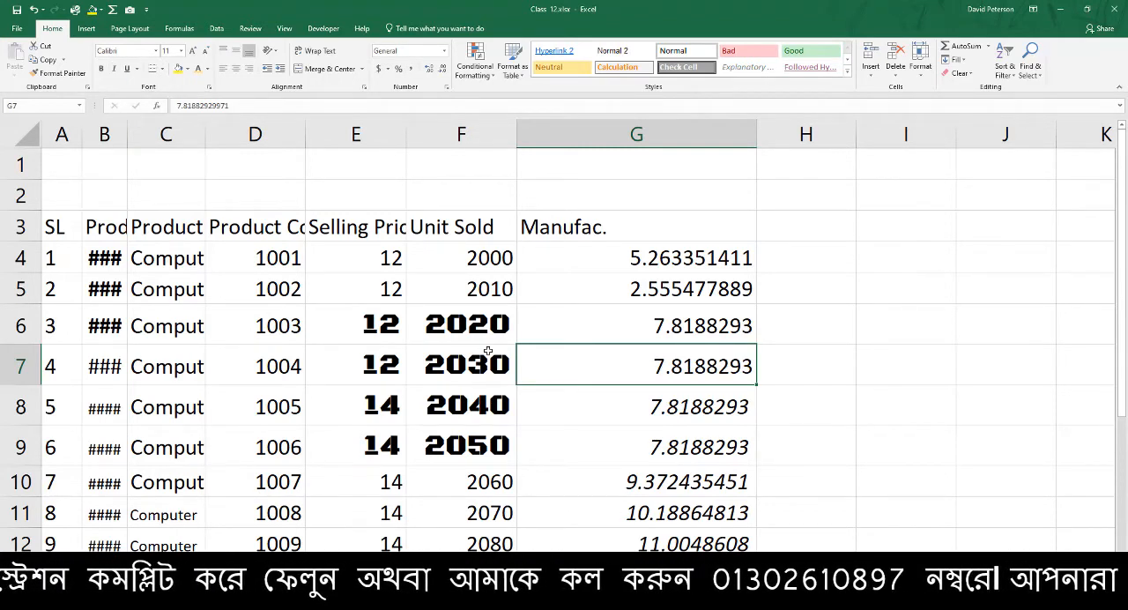
left_click(113, 69)
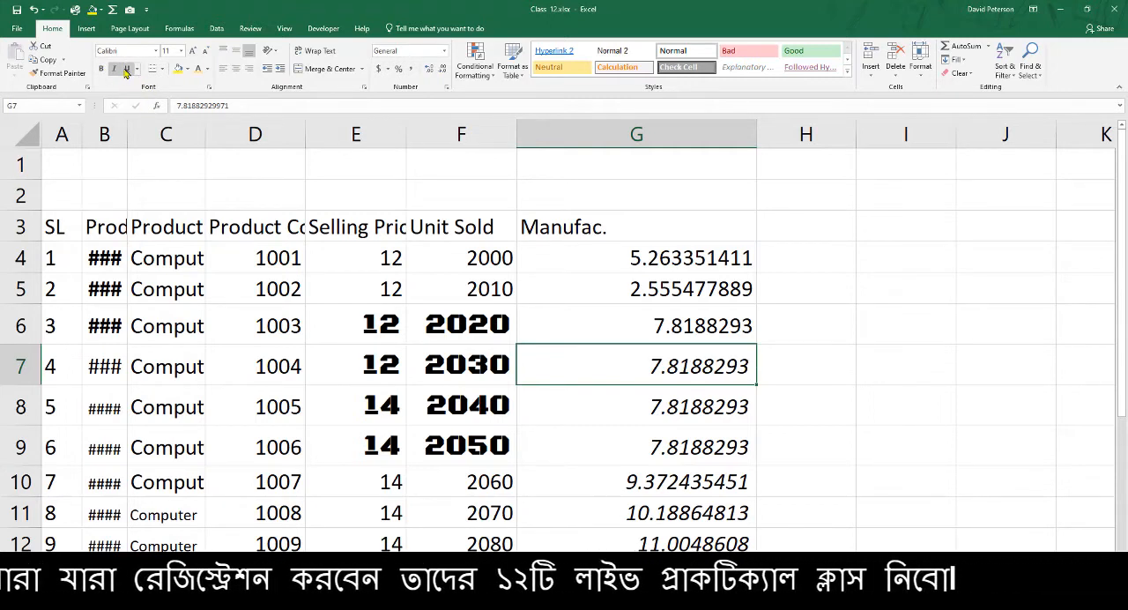
Underline the values in cells E5:G9 and remove the underline again
left_click_drag(360, 286, 688, 446)
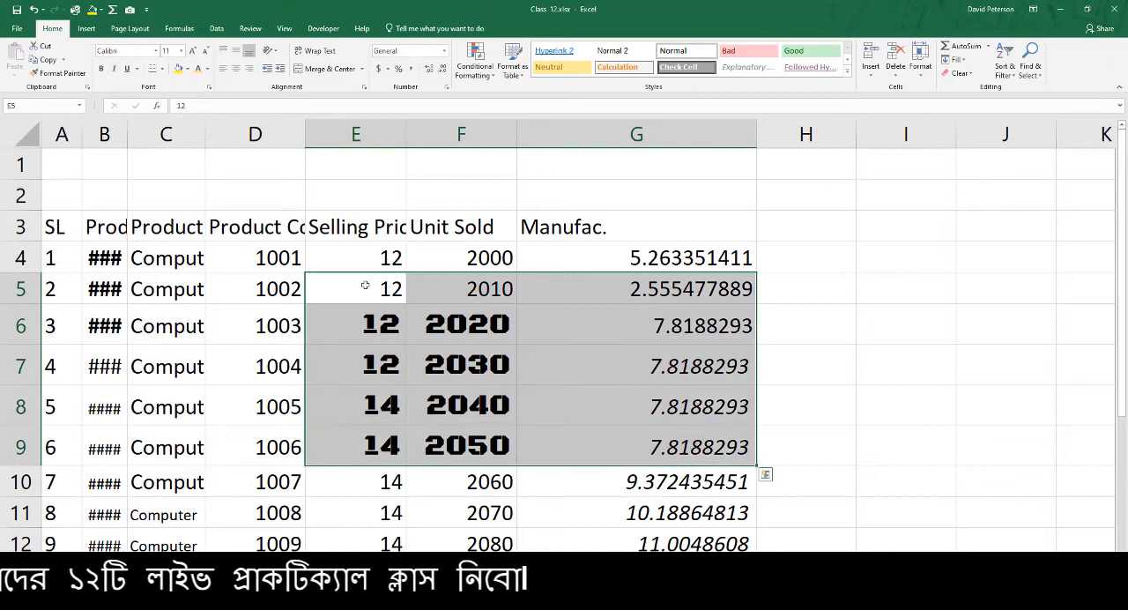
left_click(127, 68)
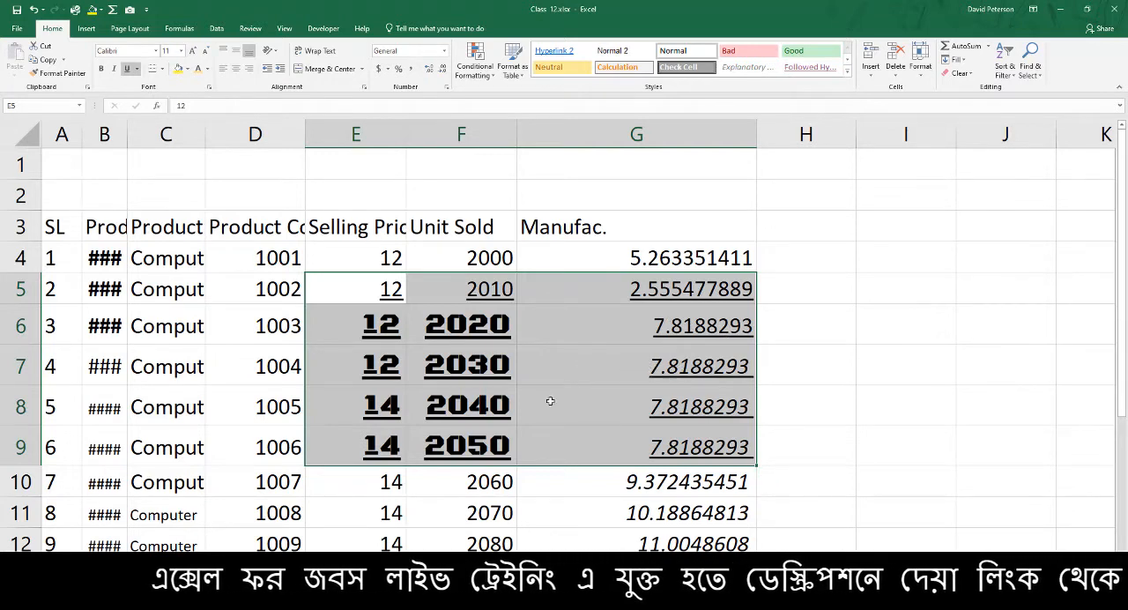
key("ctrl+u")
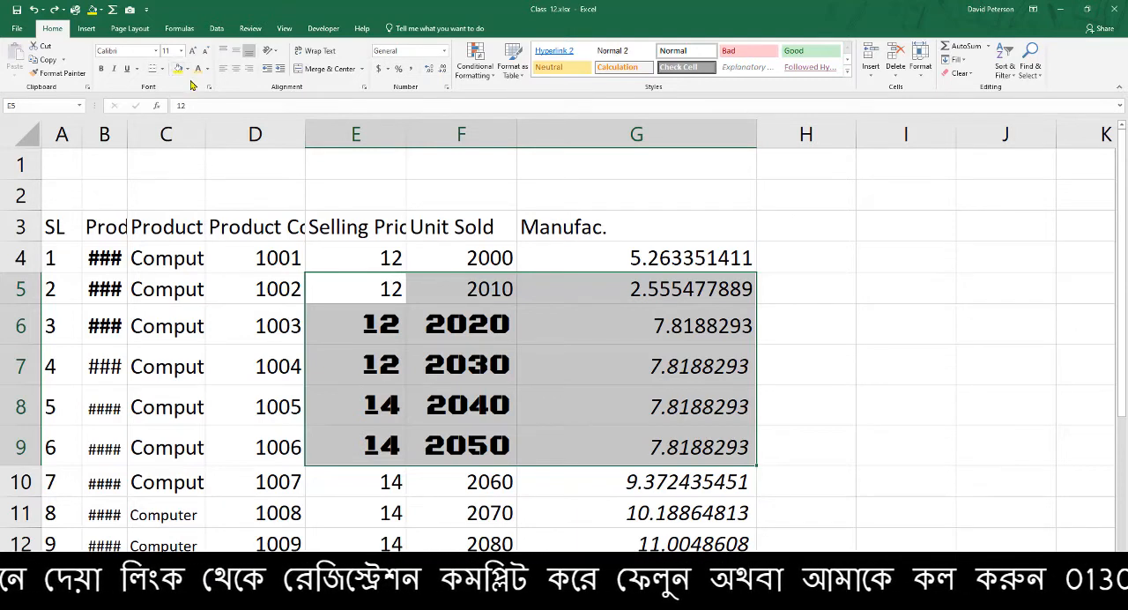
Try a yellow fill on the separate cells D2, D5, F6, G5 and G7 and undo it
left_click(212, 198)
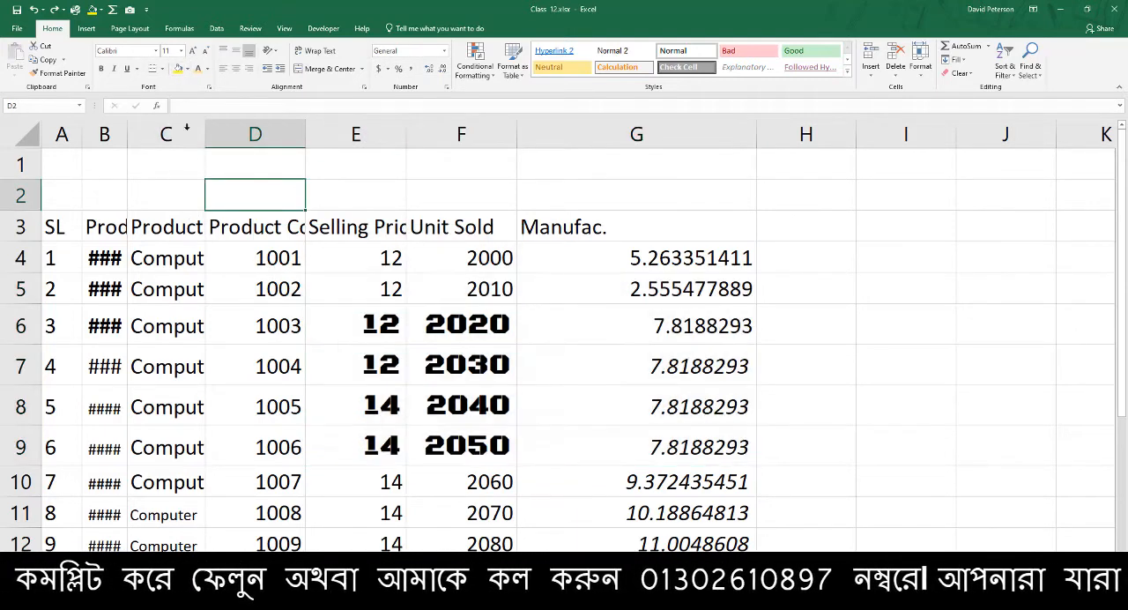
left_click(272, 286)
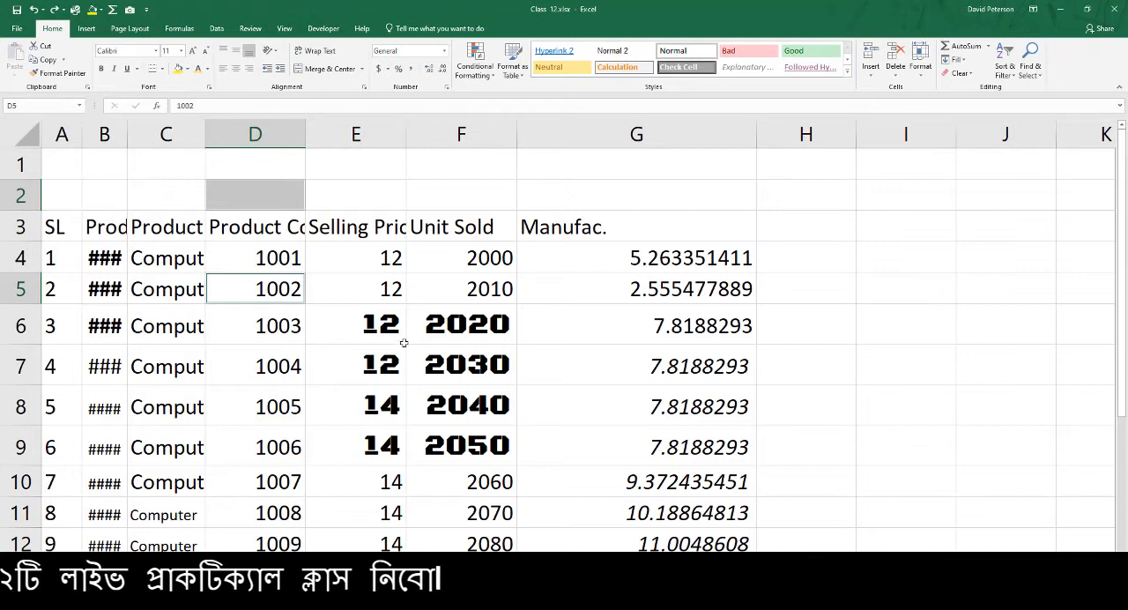
left_click(488, 326, "ctrl")
left_click(666, 291, "ctrl")
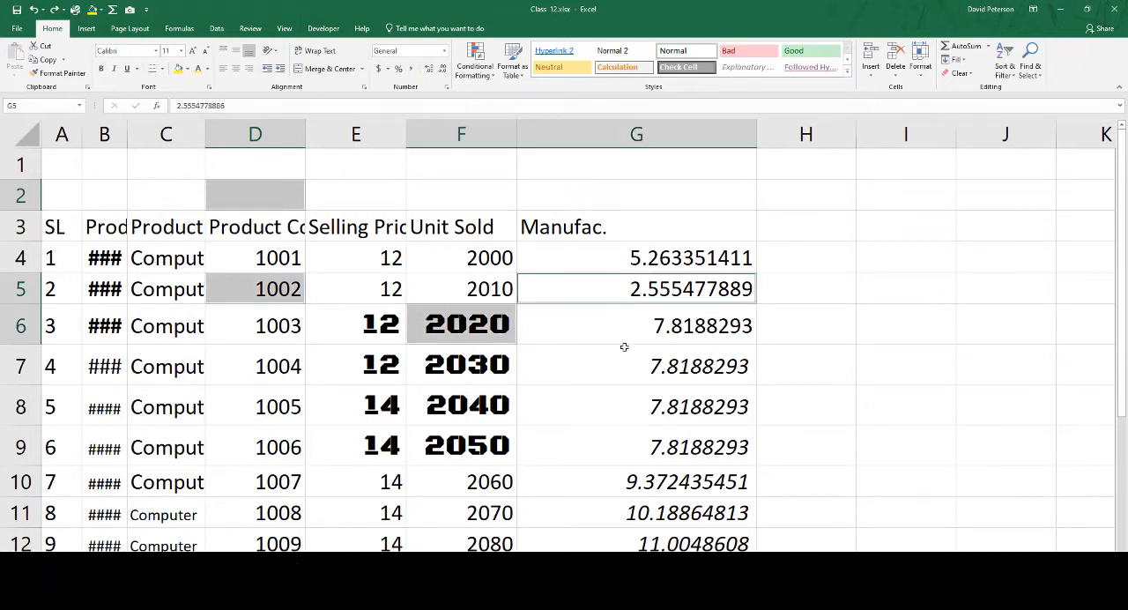
left_click(676, 375, "ctrl")
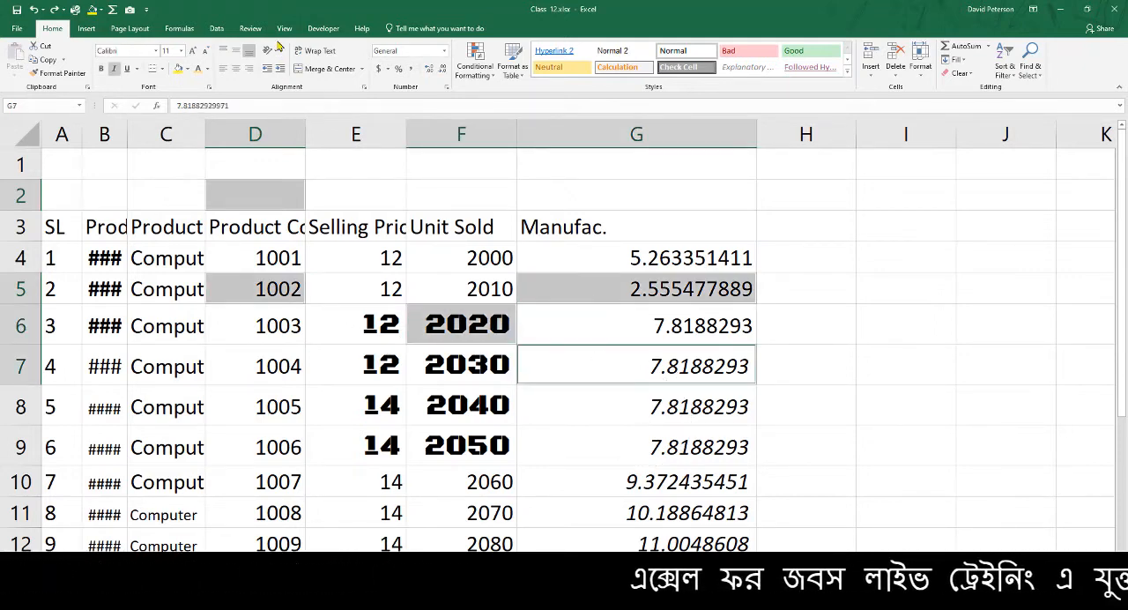
left_click(179, 68)
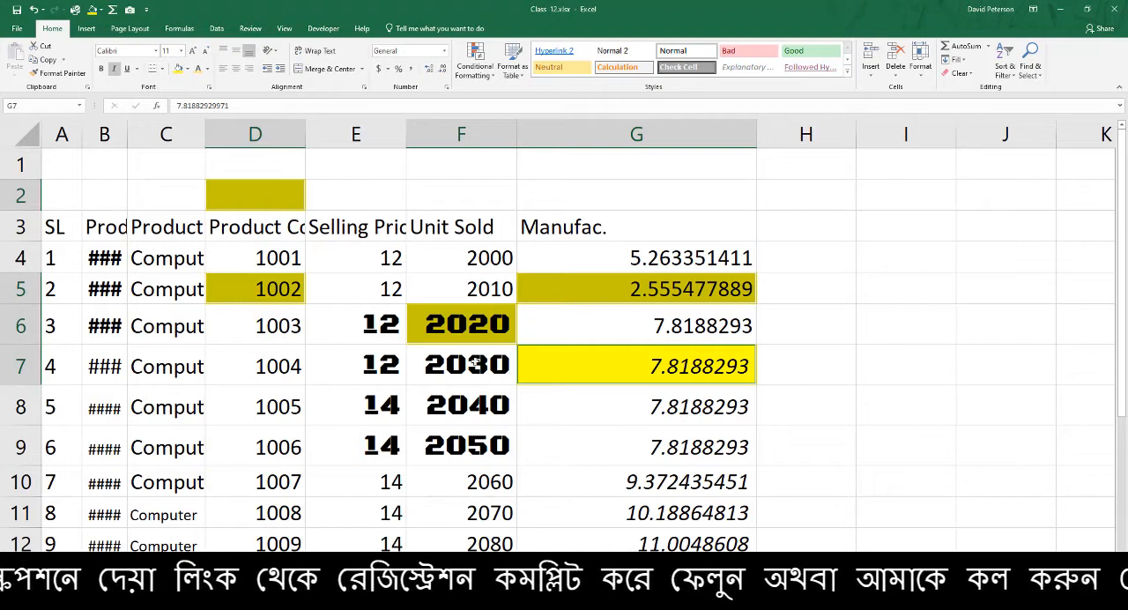
left_click(427, 393)
key("ctrl+z")
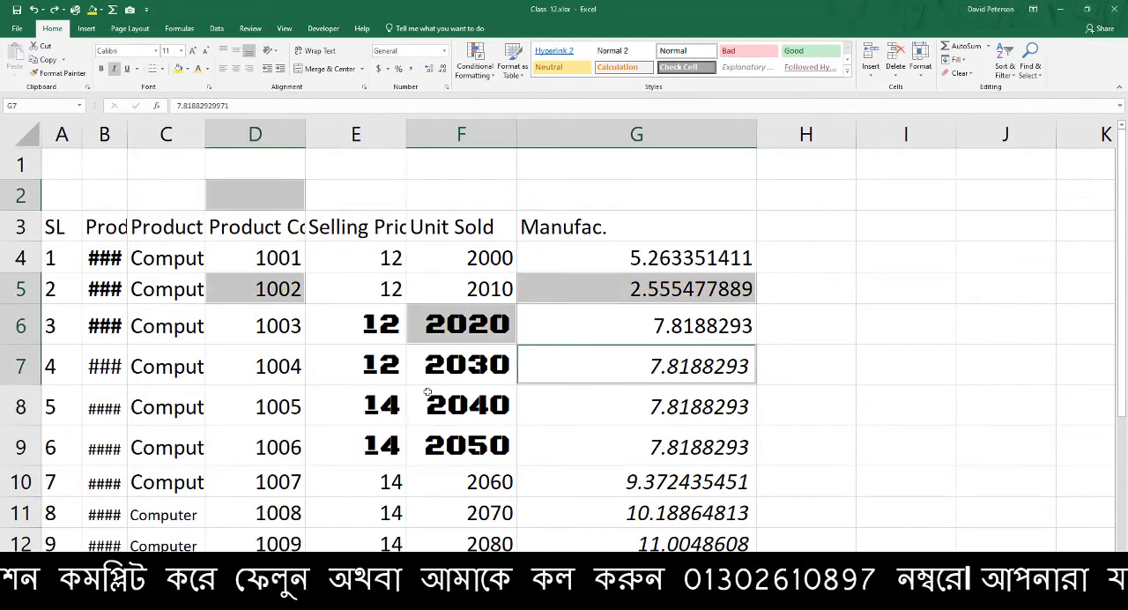
Try a dark green font color on the product code in cell D4, replacing it with the dark blue recent color
left_click(415, 380)
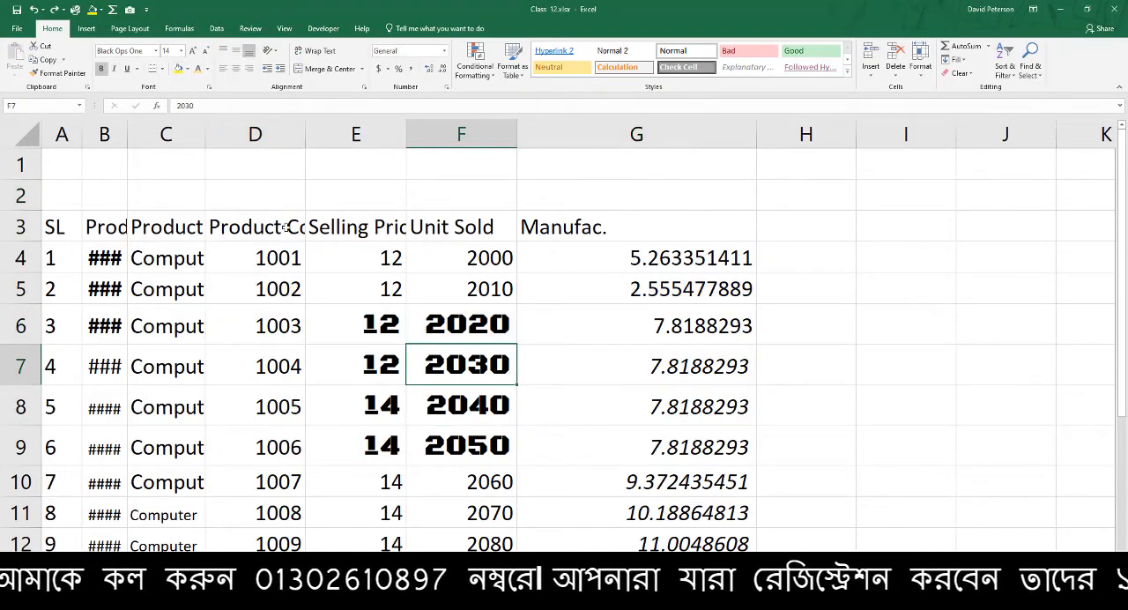
left_click(284, 269)
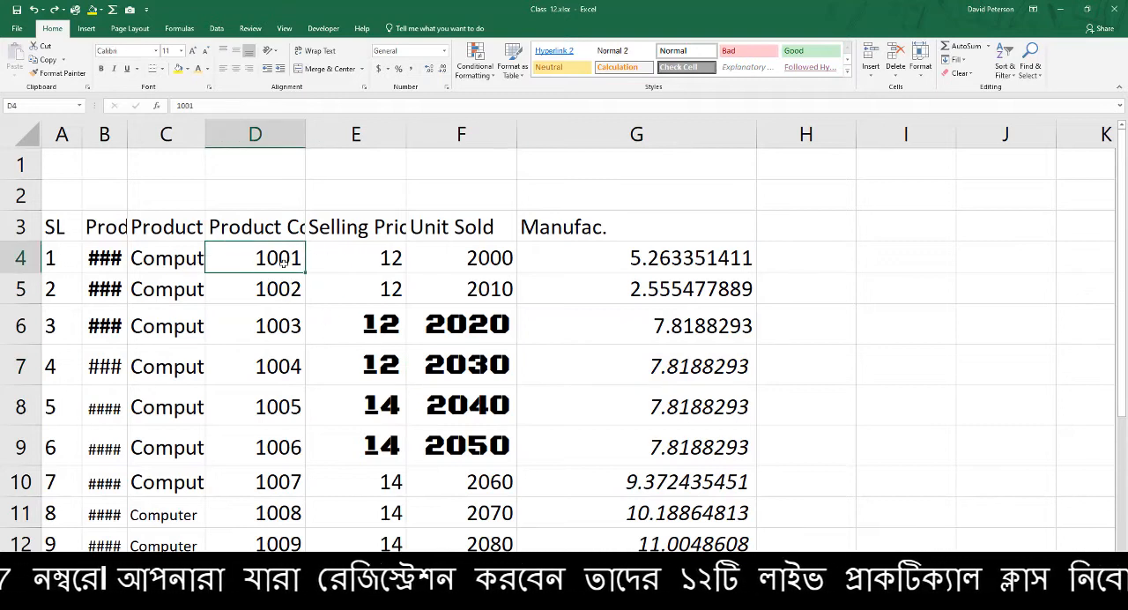
left_click_drag(282, 258, 309, 429)
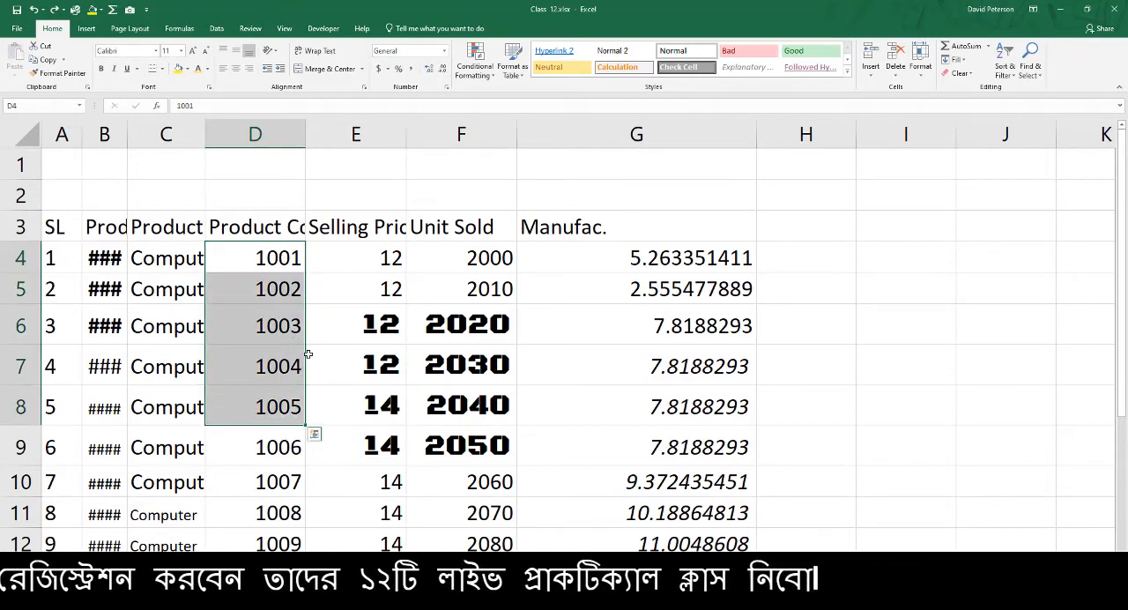
left_click(284, 254)
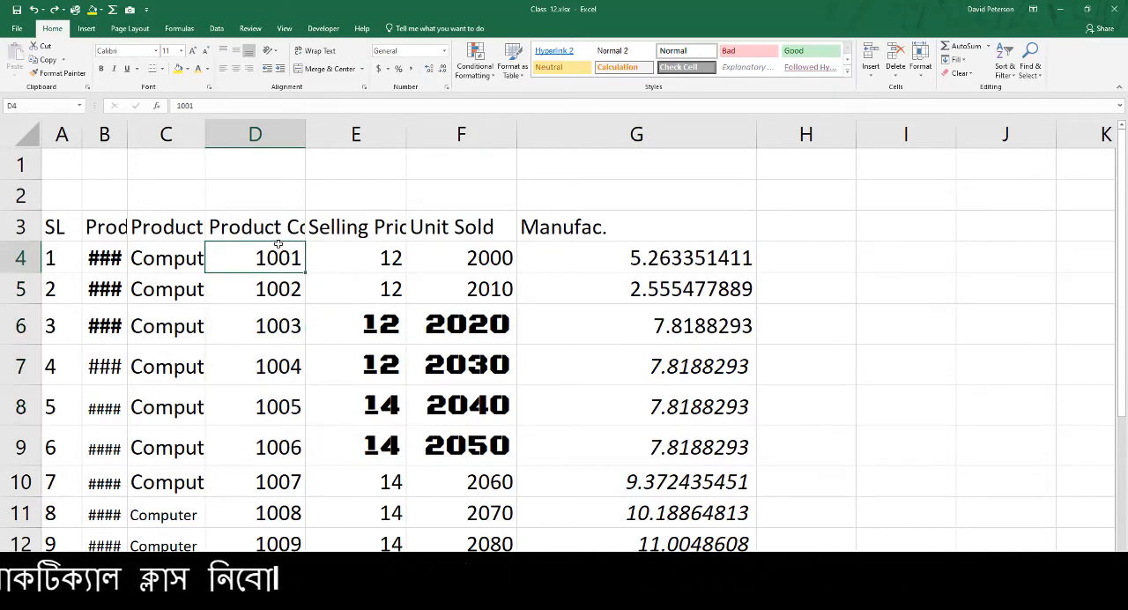
left_click(208, 71)
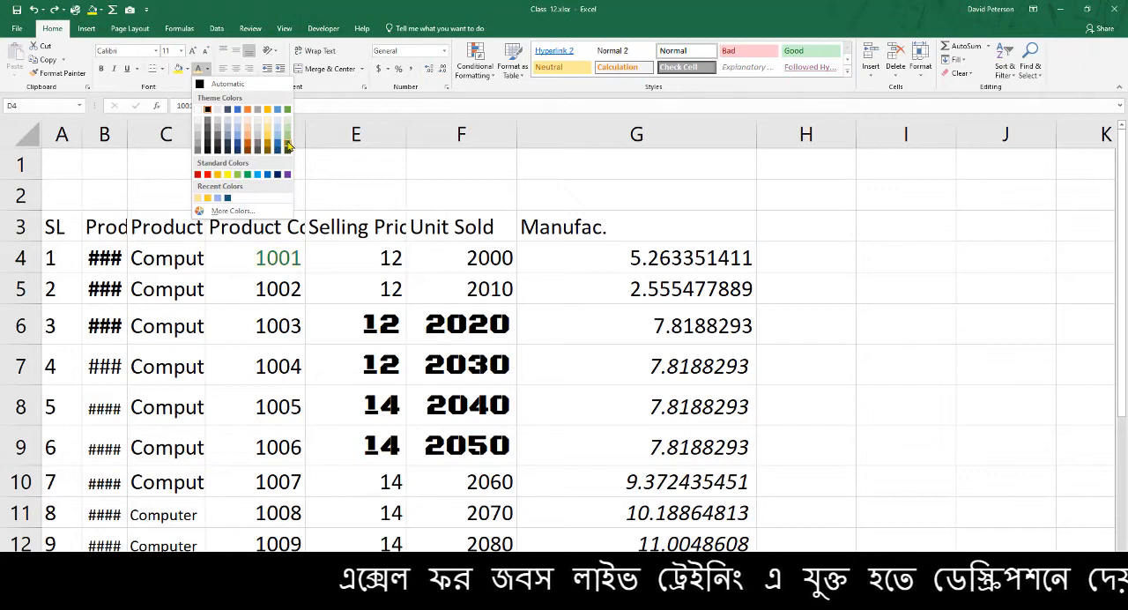
left_click(288, 146)
left_click(208, 70)
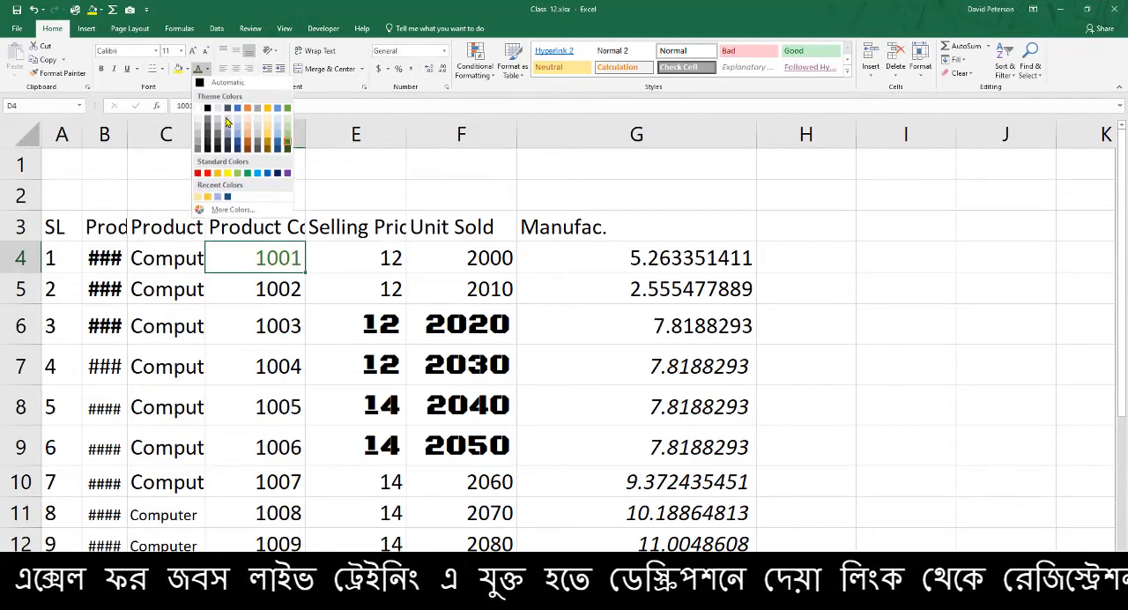
left_click(229, 197)
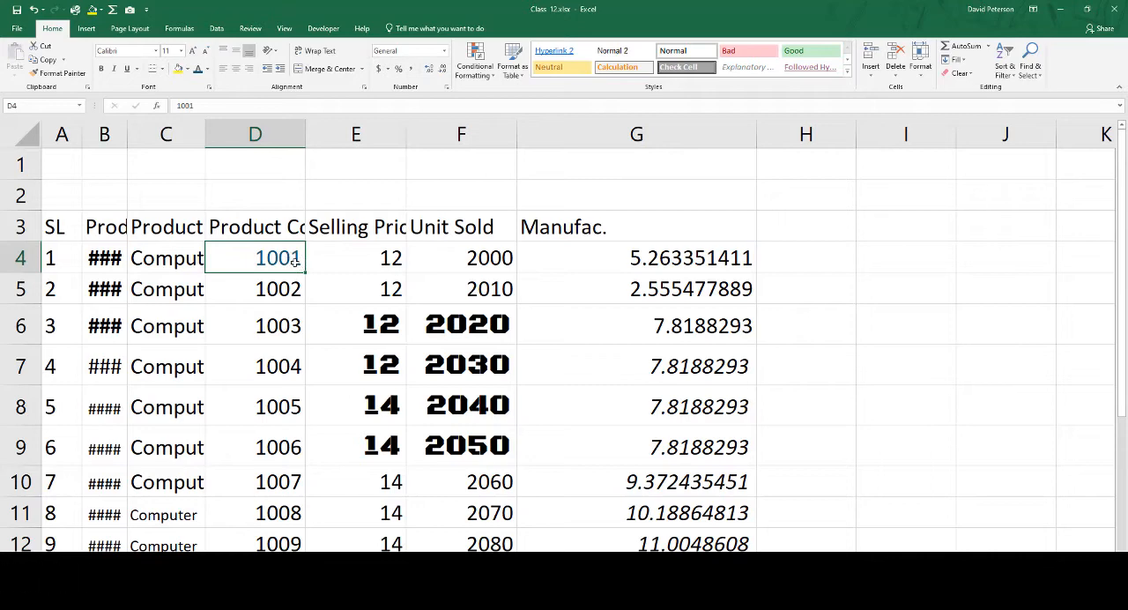
Try a vertical stripe pattern fill on cell D4 using the Format Cells fill settings
key("ctrl+1")
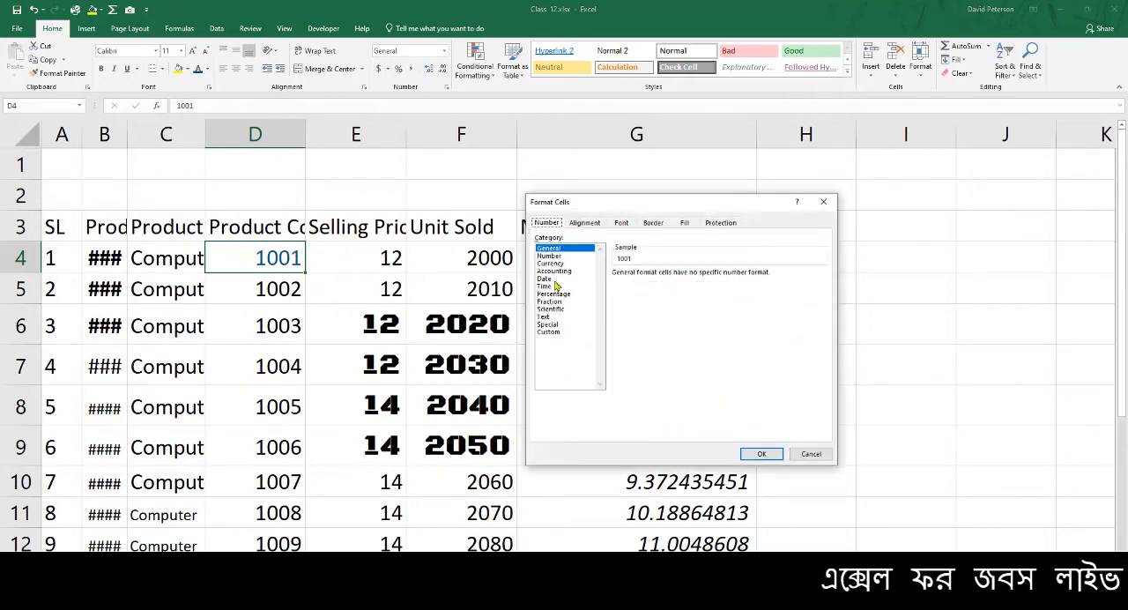
left_click(622, 224)
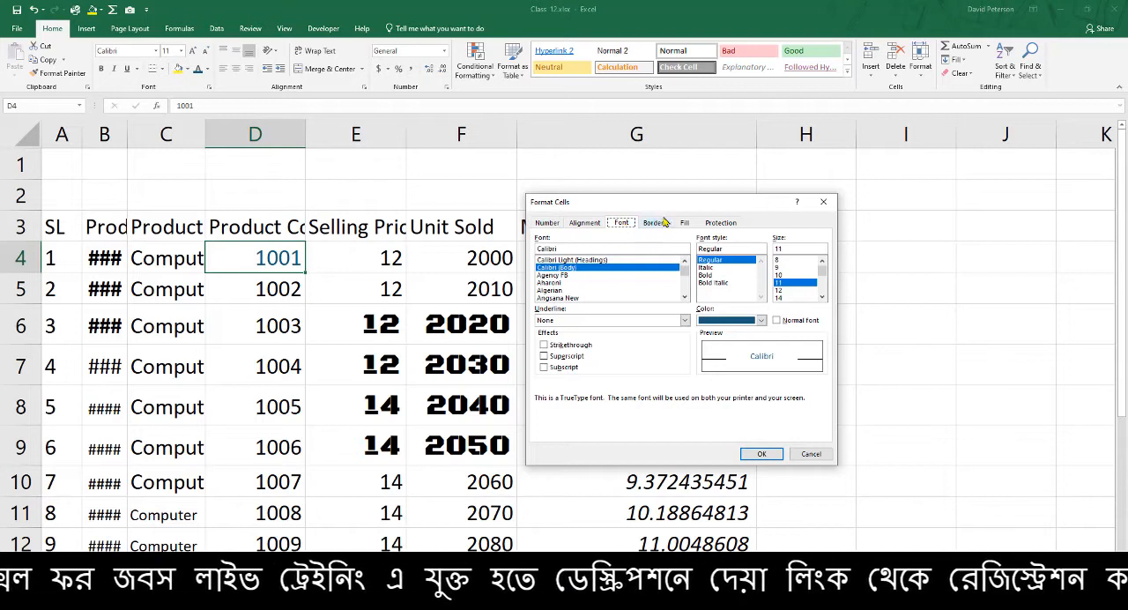
left_click(688, 223)
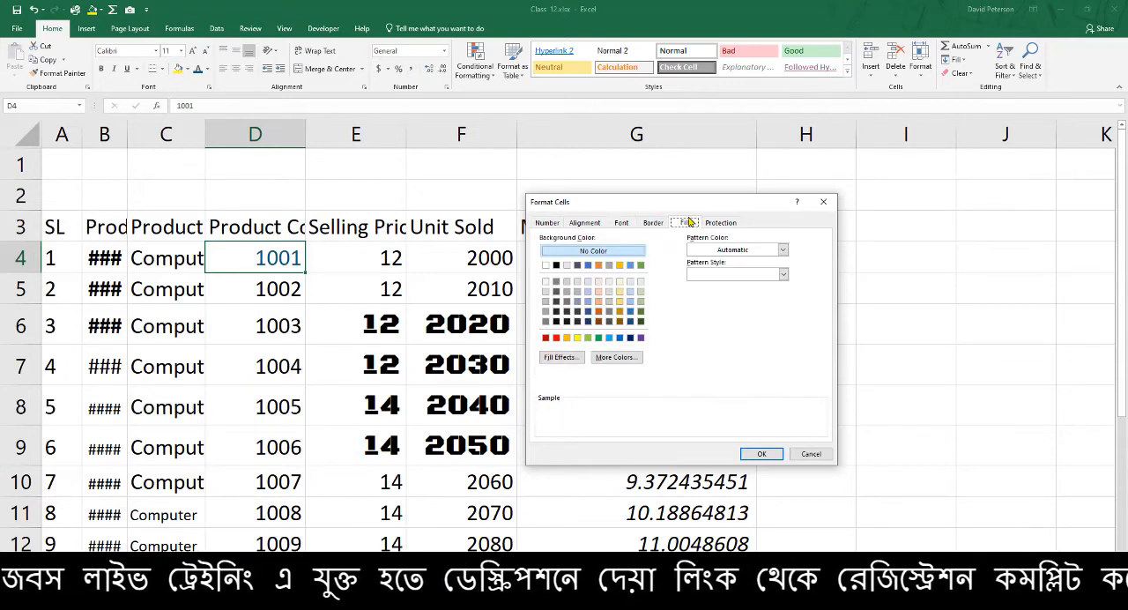
left_click(782, 274)
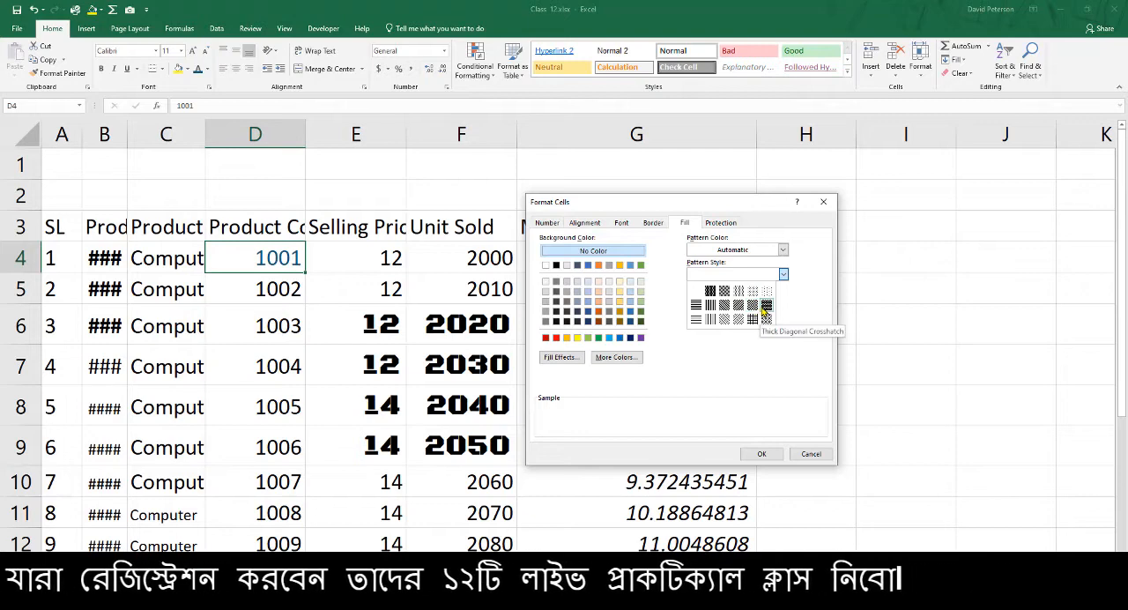
left_click(710, 305)
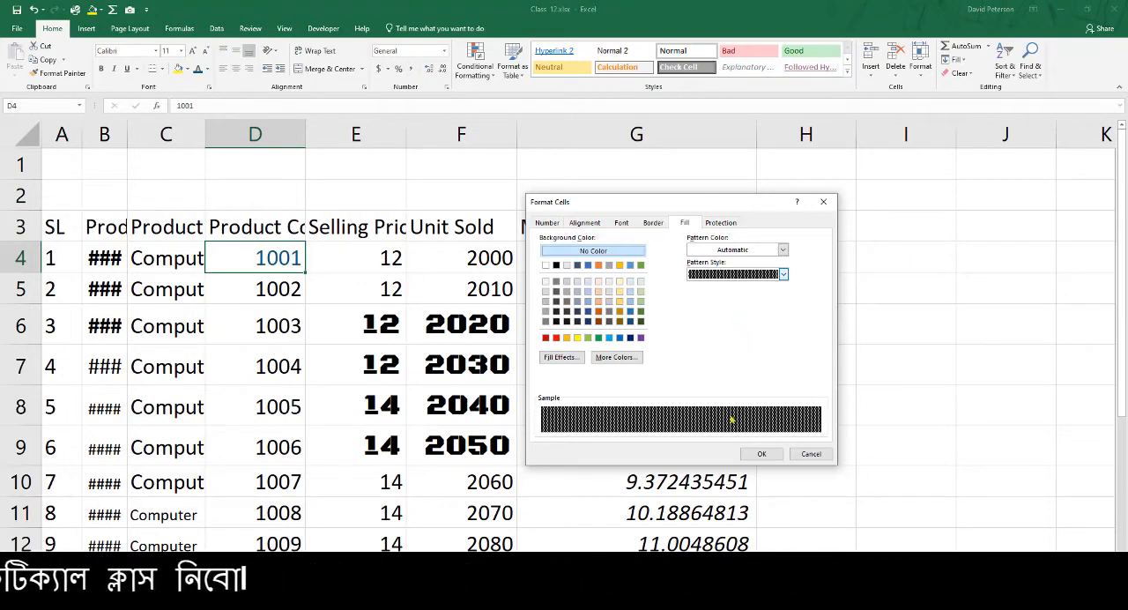
left_click(762, 454)
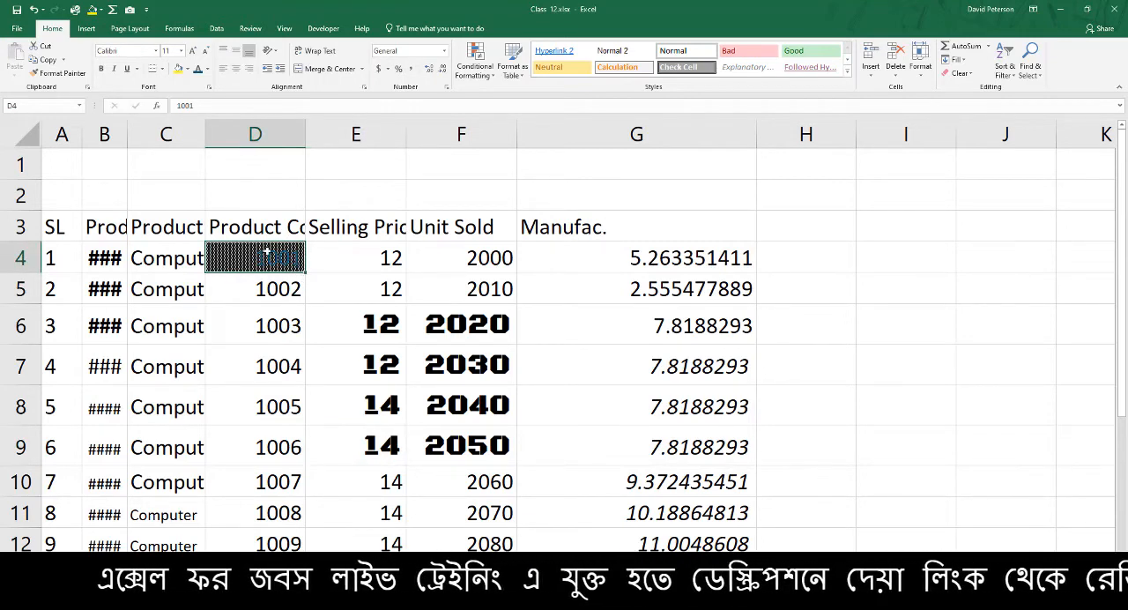
Try a dark gray fill from the standard color palette on cell D4 and undo its fill changes
left_click(185, 68)
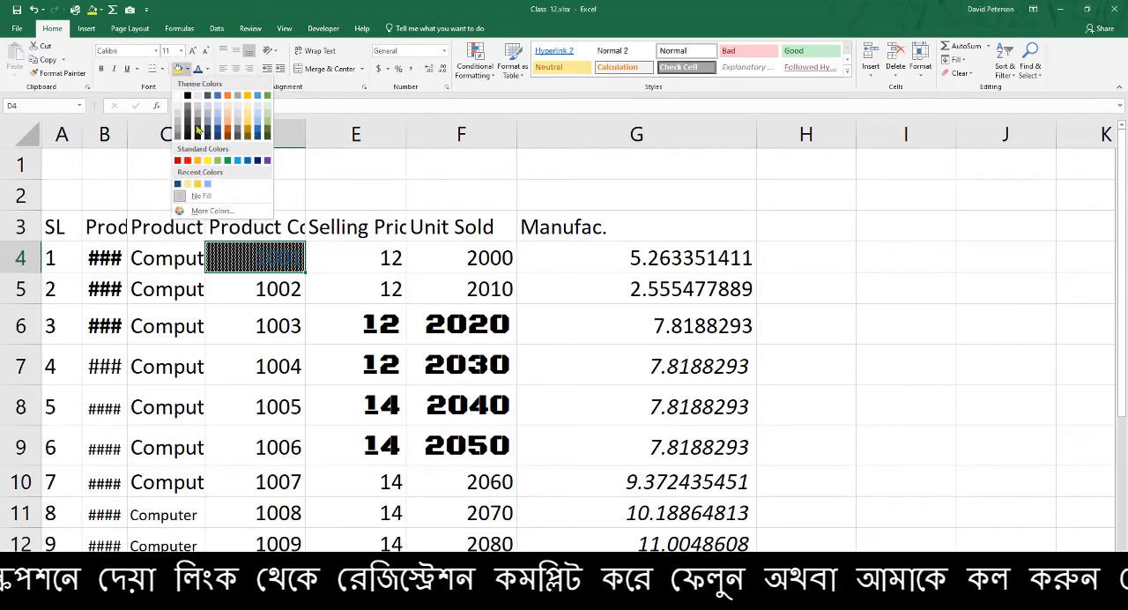
left_click(209, 211)
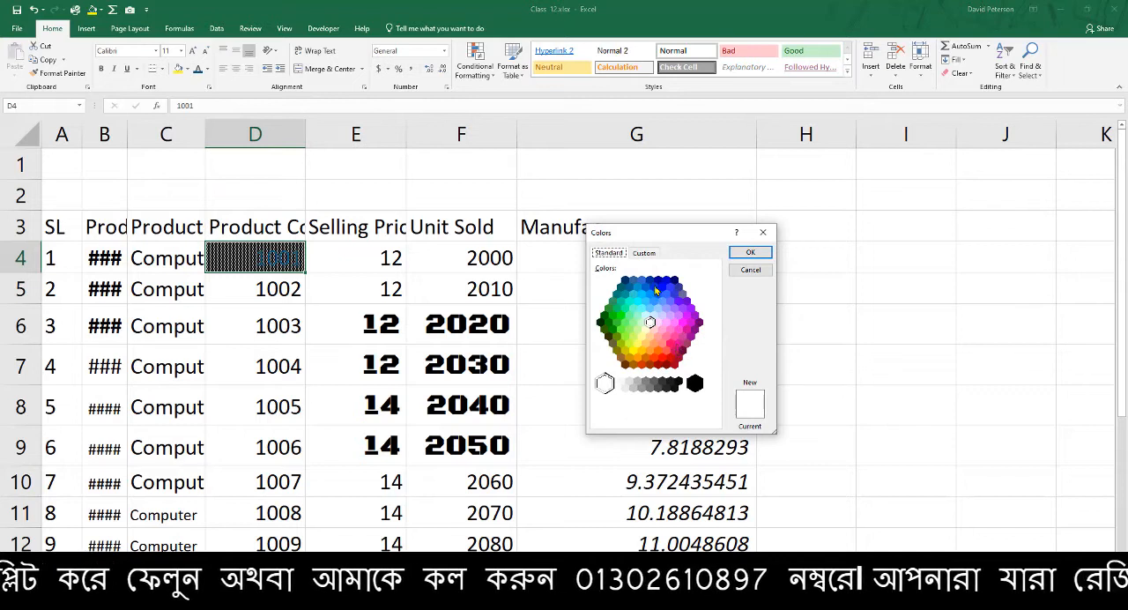
left_click(662, 381)
left_click(762, 257)
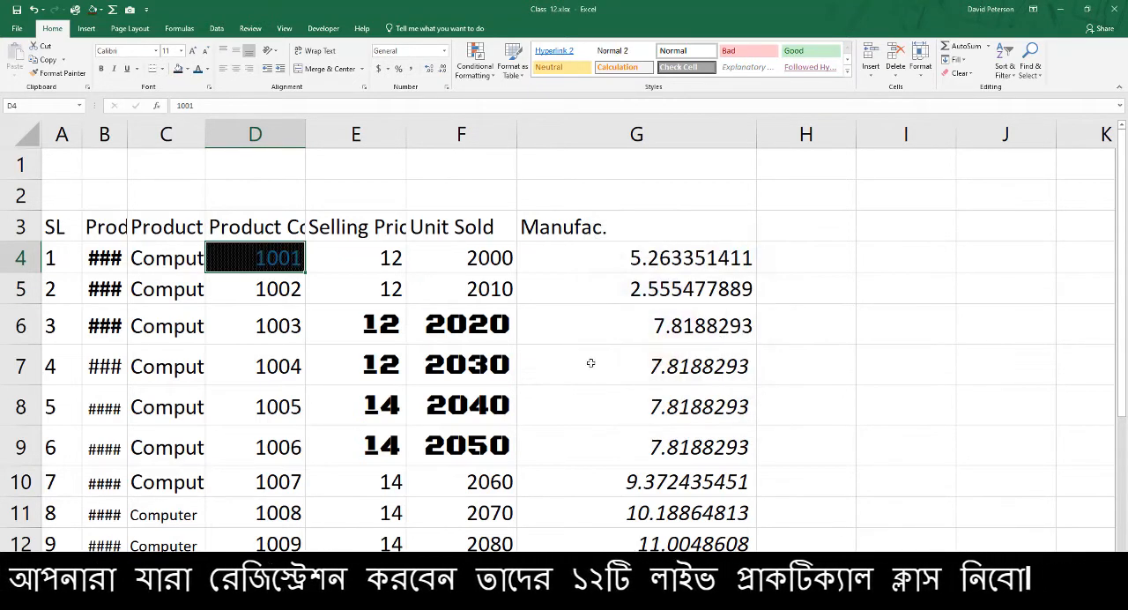
left_click(208, 69)
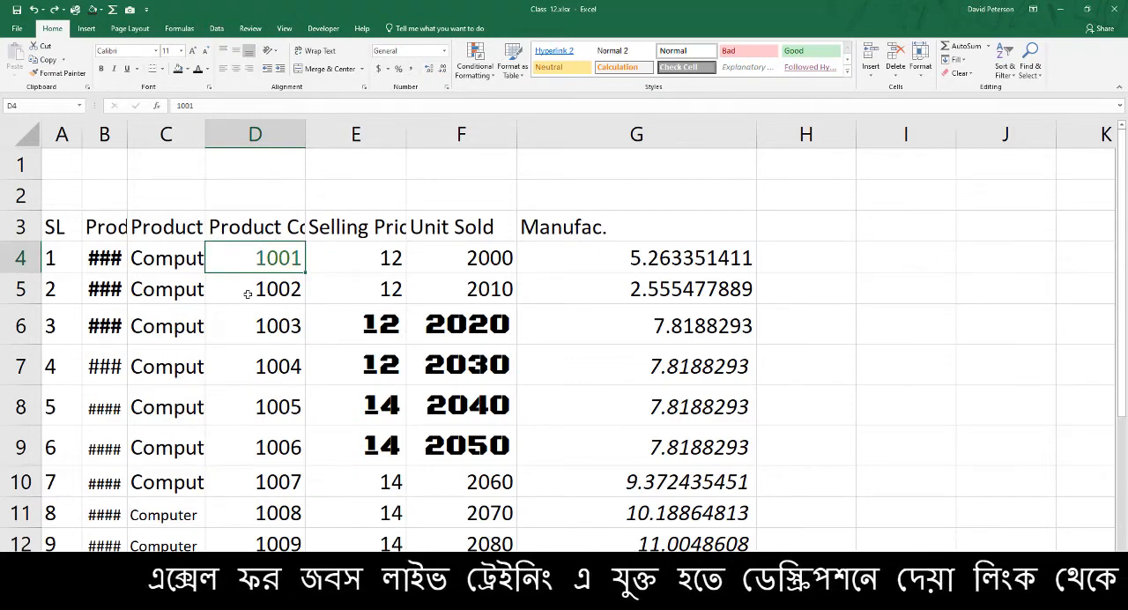
left_click(181, 322)
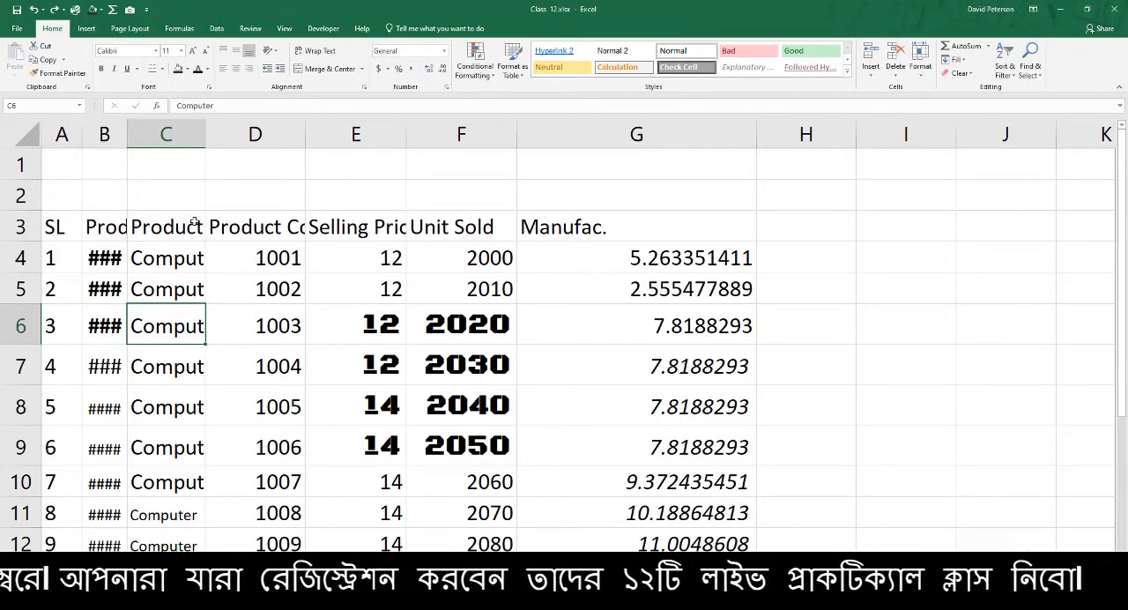
left_click_drag(70, 227, 670, 515)
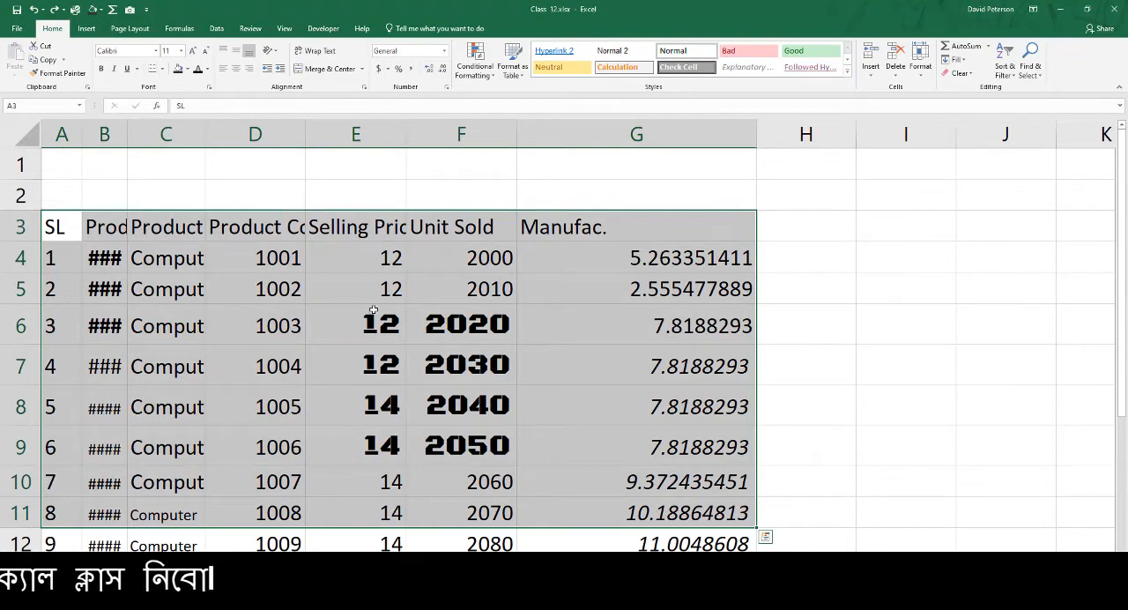
left_click(282, 260)
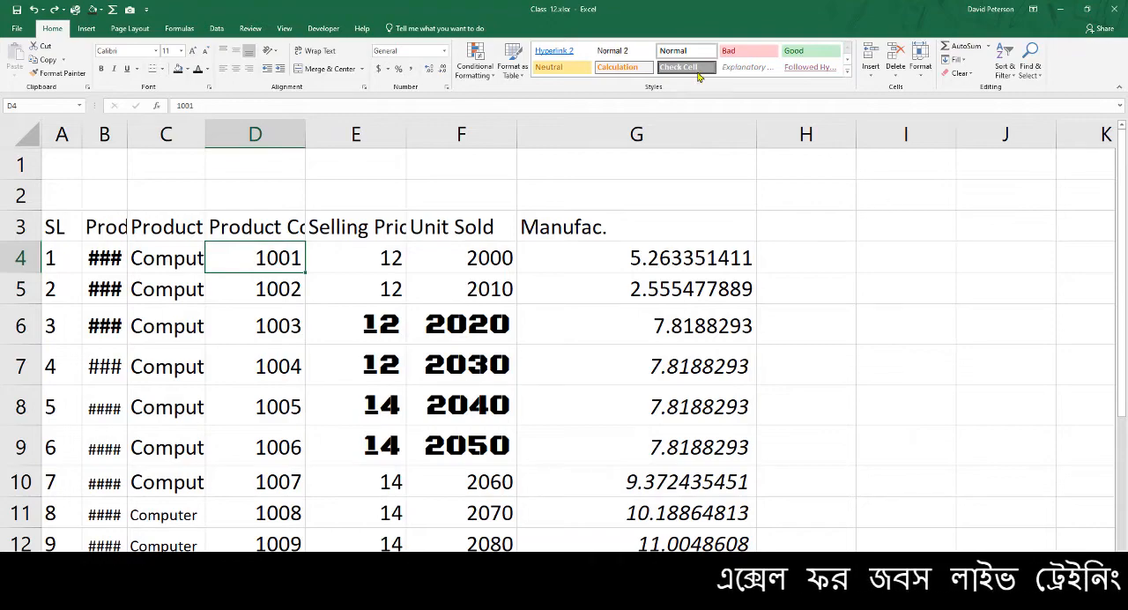
scroll(1120, 471, "down", 3)
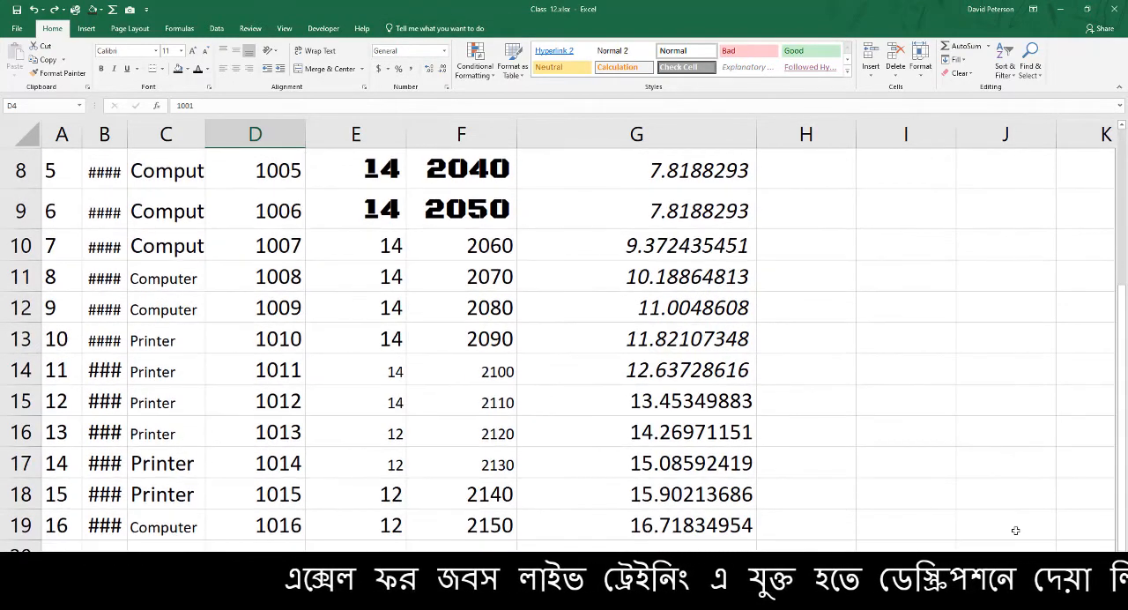
scroll(424, 380, "up", 3)
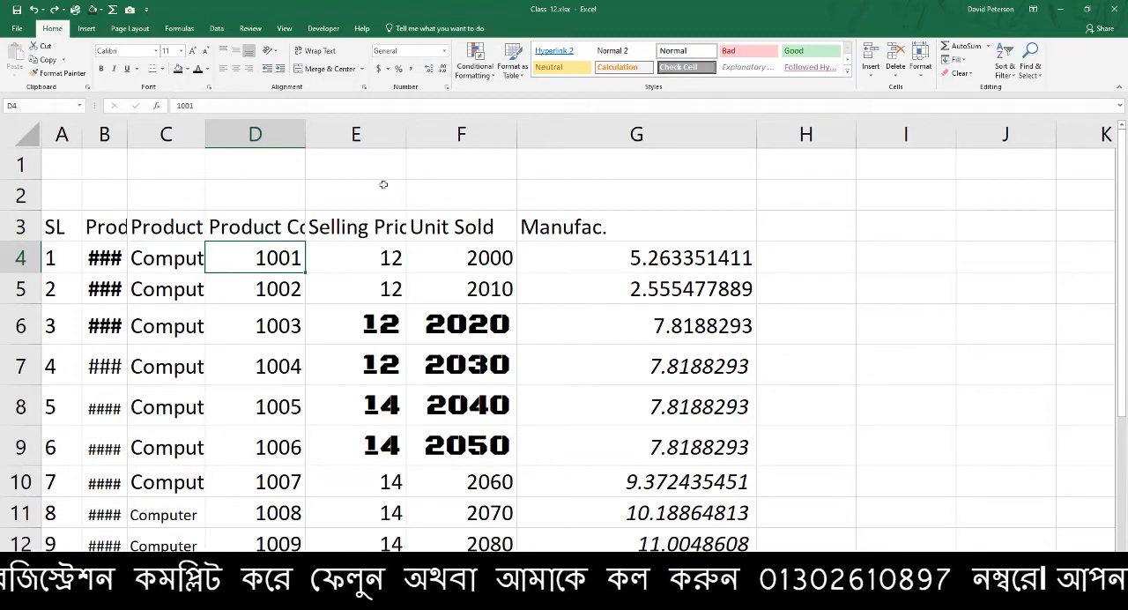
Set the font of the whole worksheet to Arial at size 10
left_click(32, 132)
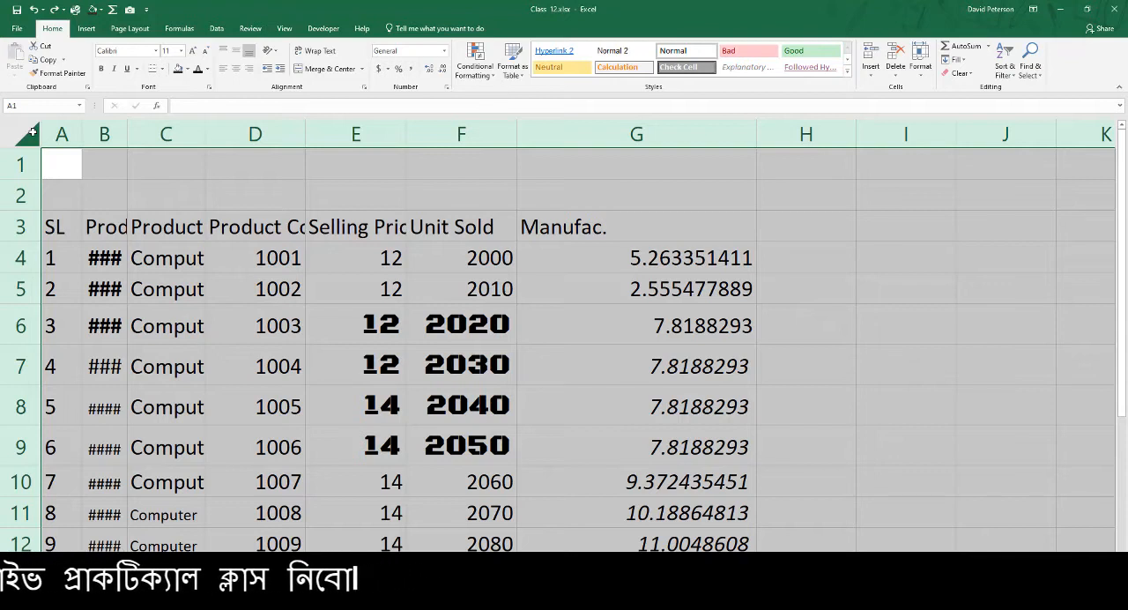
left_click(136, 49)
left_click(137, 50)
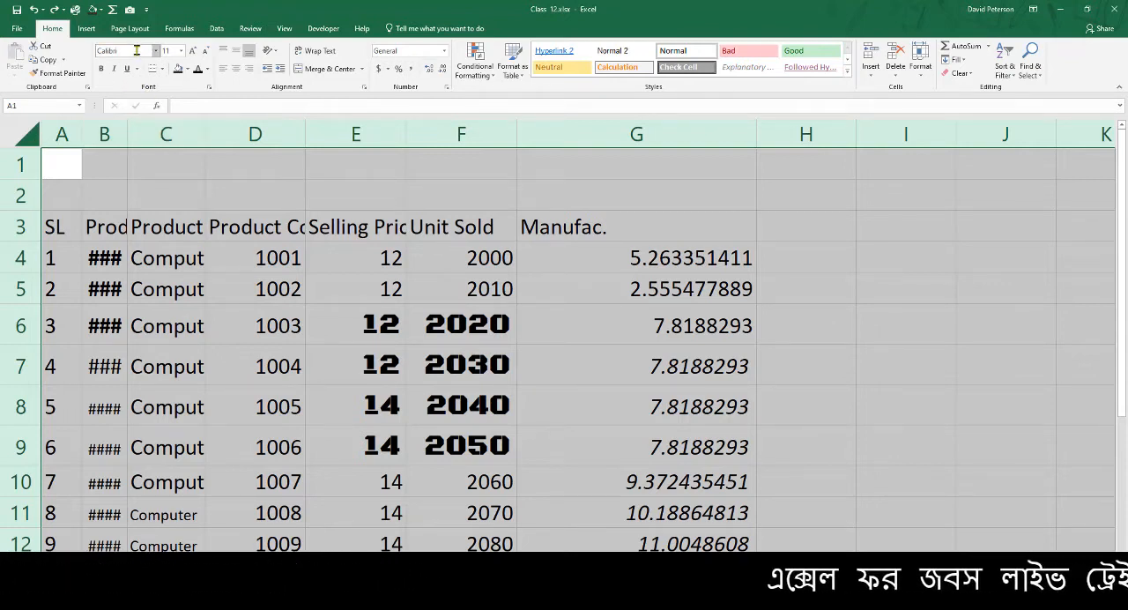
left_click(156, 51)
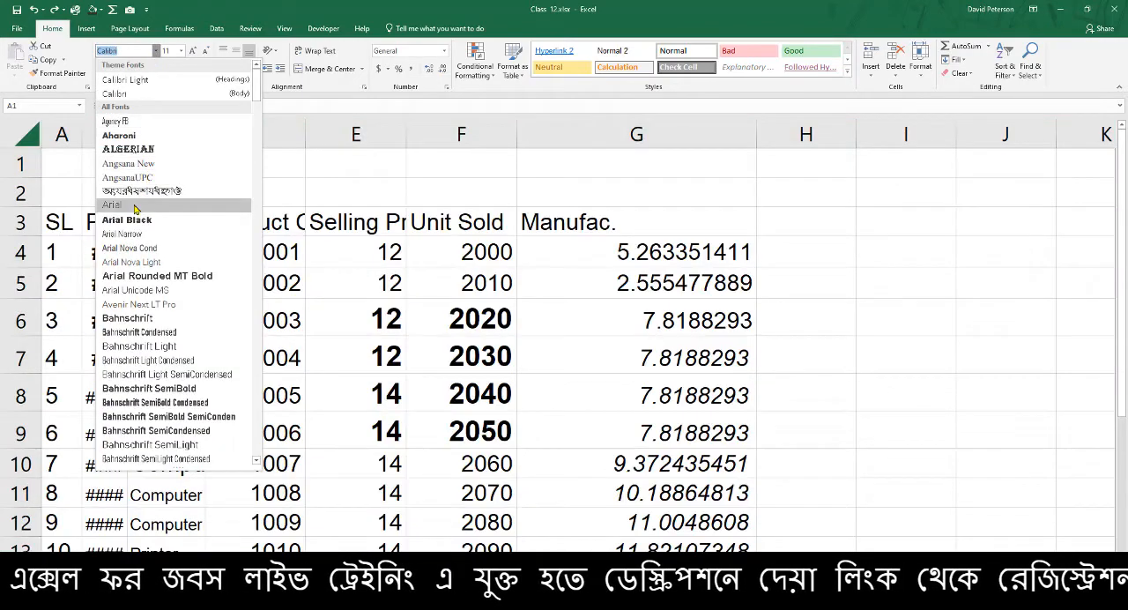
left_click(139, 205)
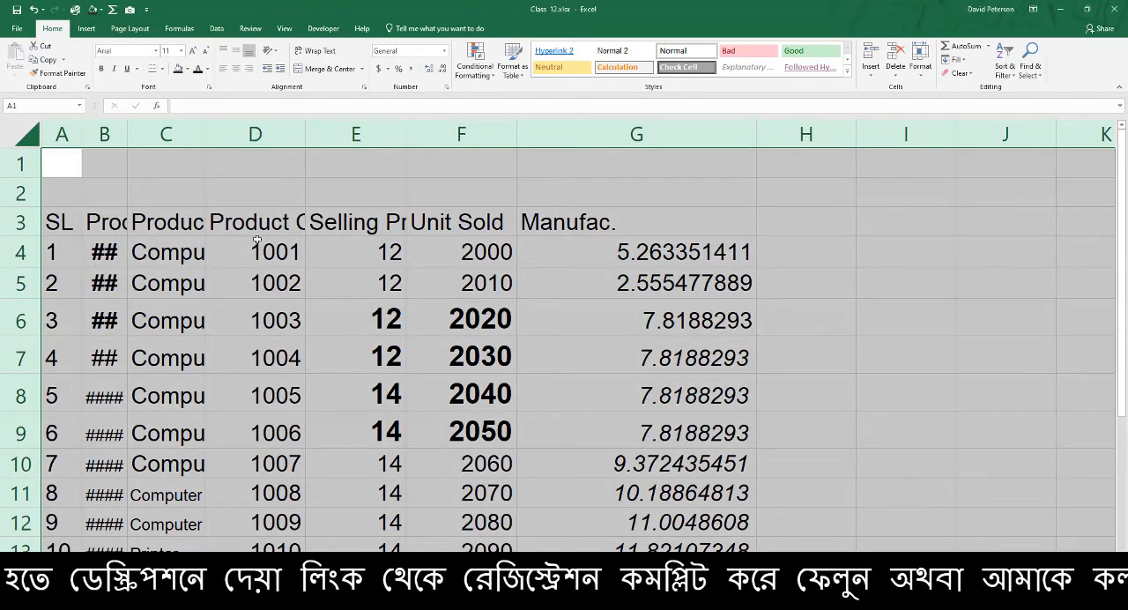
left_click(167, 52)
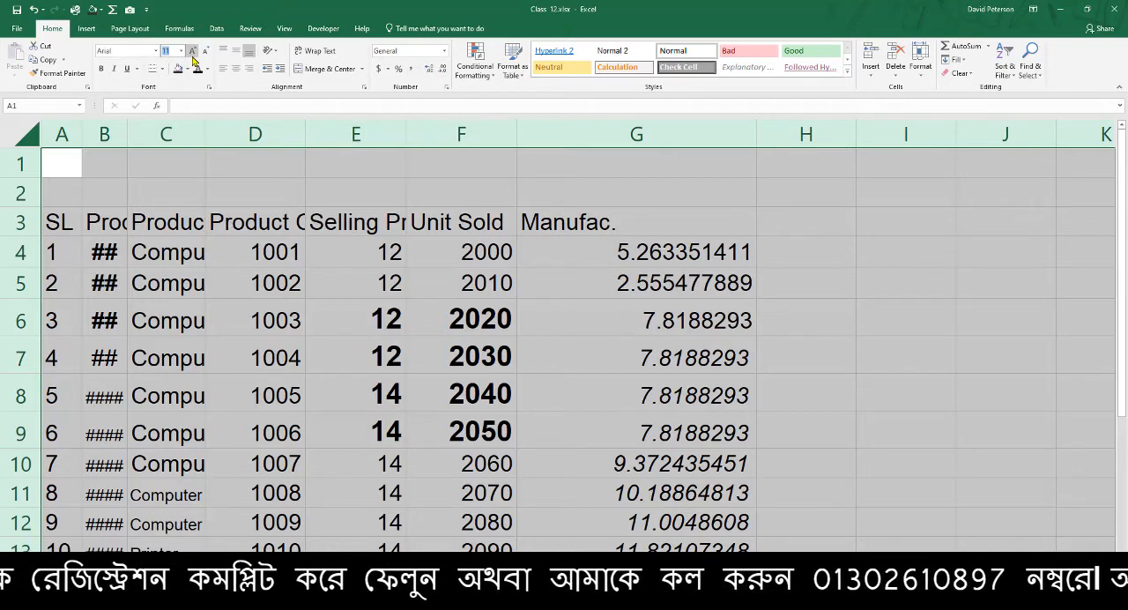
type("10")
key("Return")
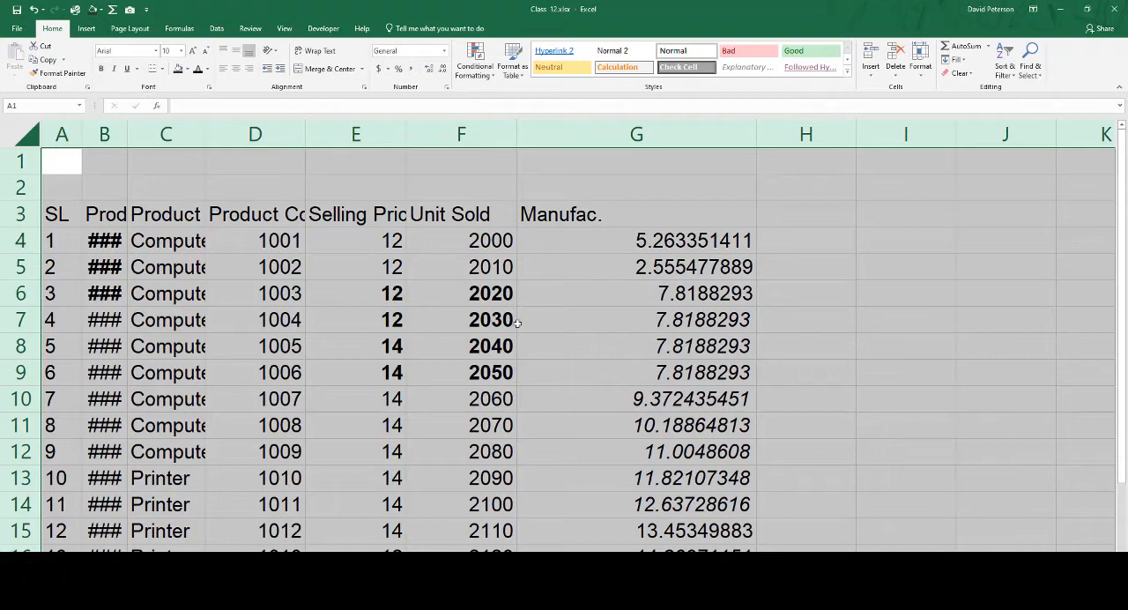
Clear the mixed bold and italic formatting from the whole worksheet by turning each style on and off again
left_click(102, 71)
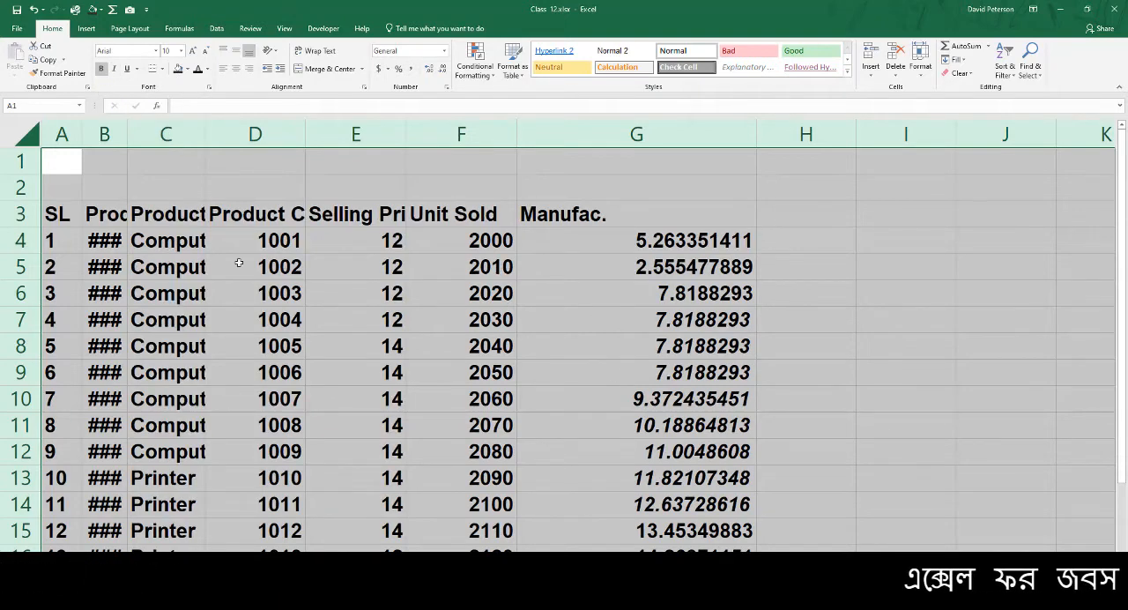
left_click(99, 71)
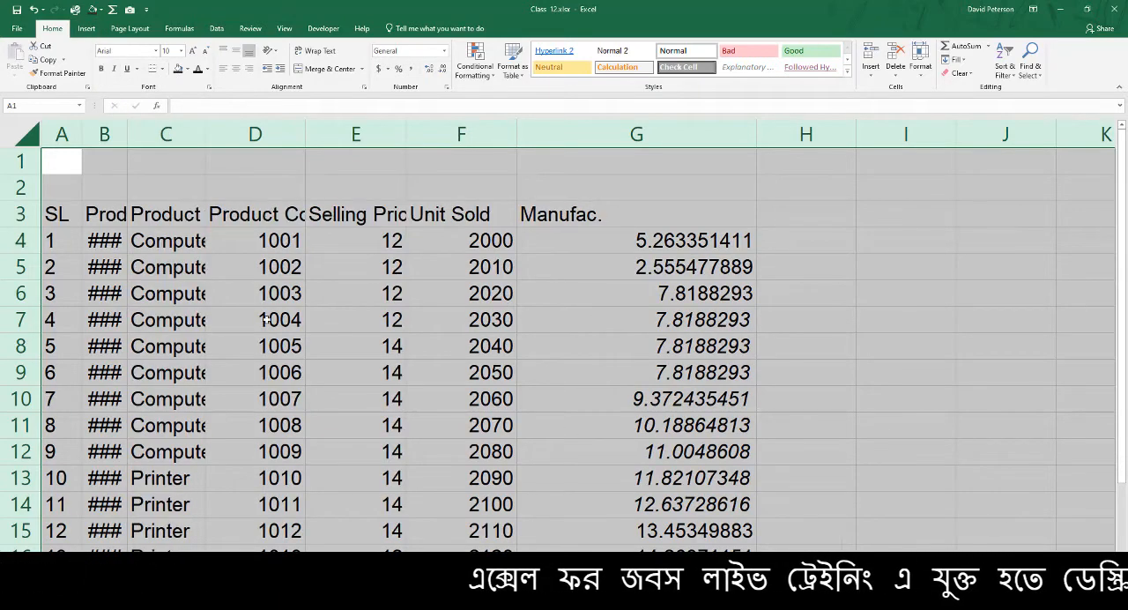
left_click(114, 68)
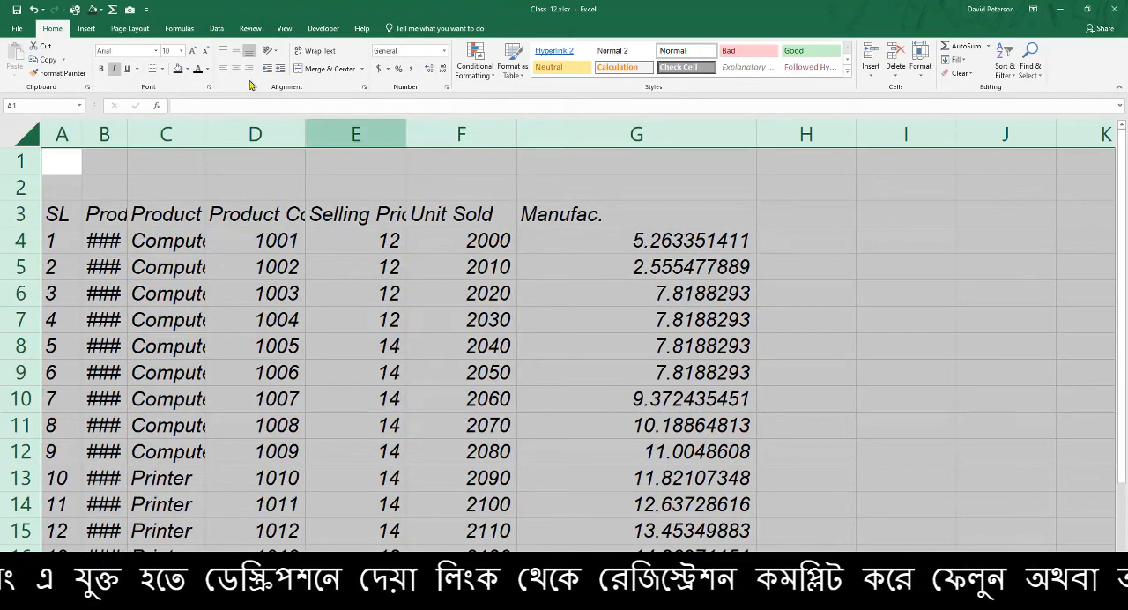
left_click(114, 69)
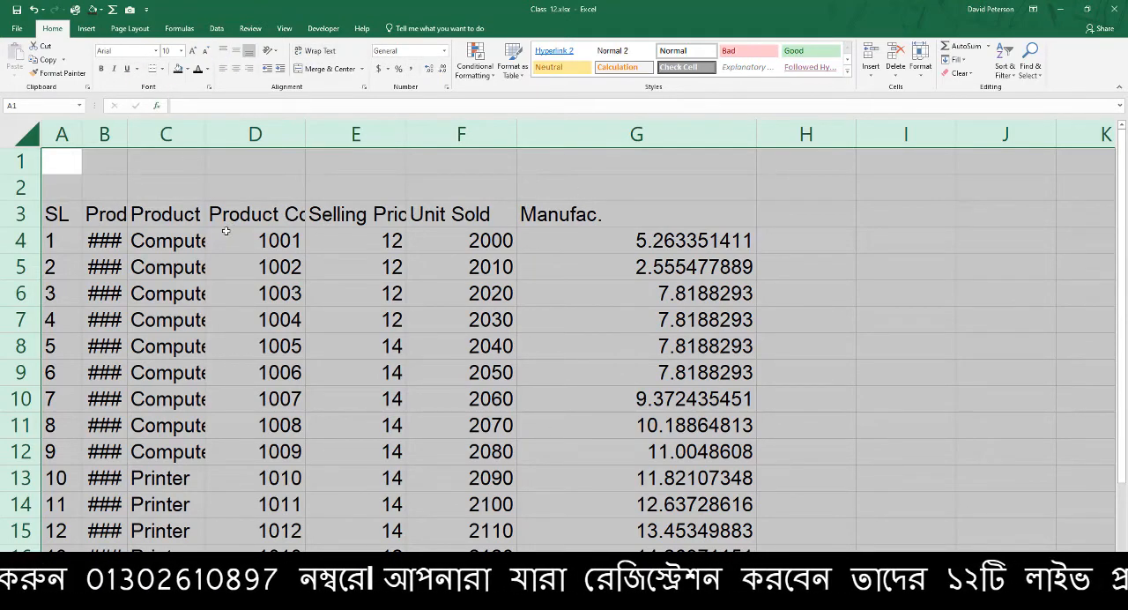
left_click(264, 347)
Examine the uniformly formatted table, checking the column B product codes and the Manufac. header in G3
scroll(319, 363, "down", 2, "ctrl")
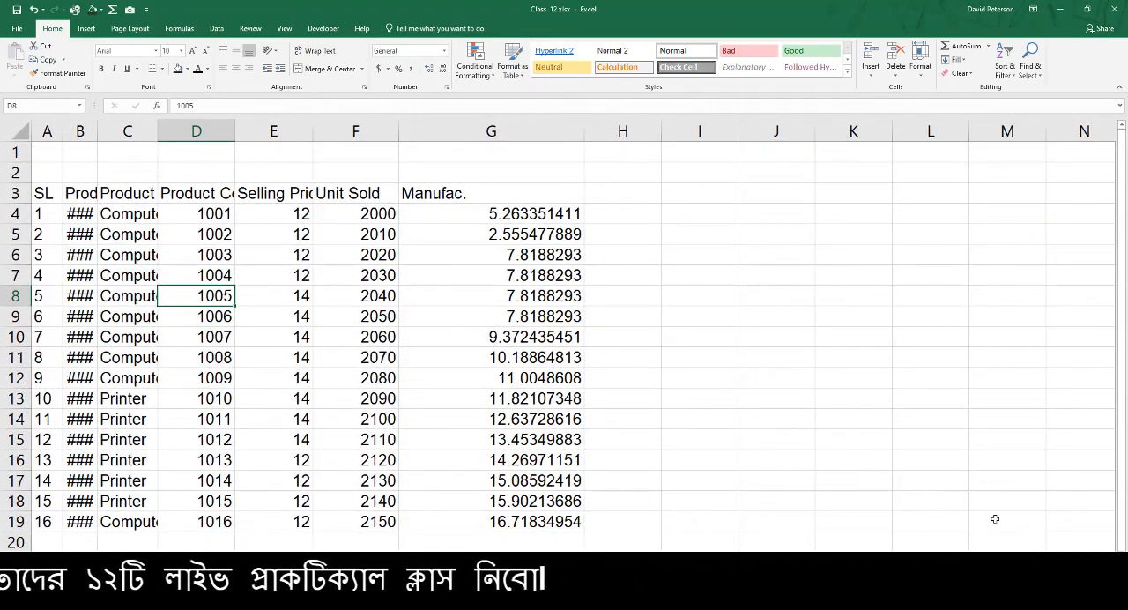
scroll(564, 335, "down", 3, "ctrl")
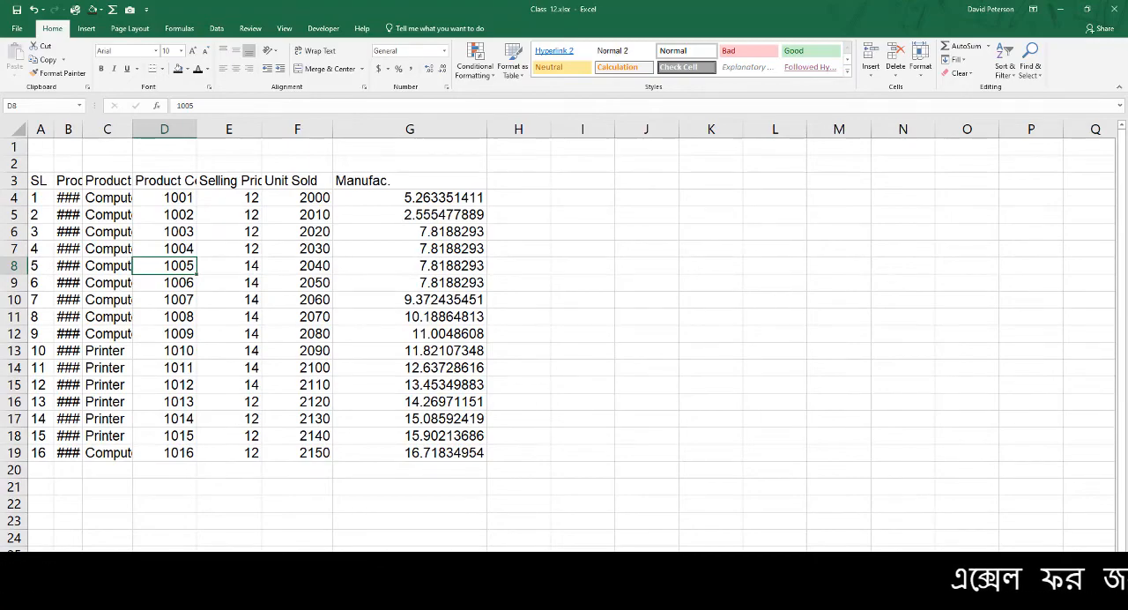
scroll(953, 539, "up", 3, "ctrl")
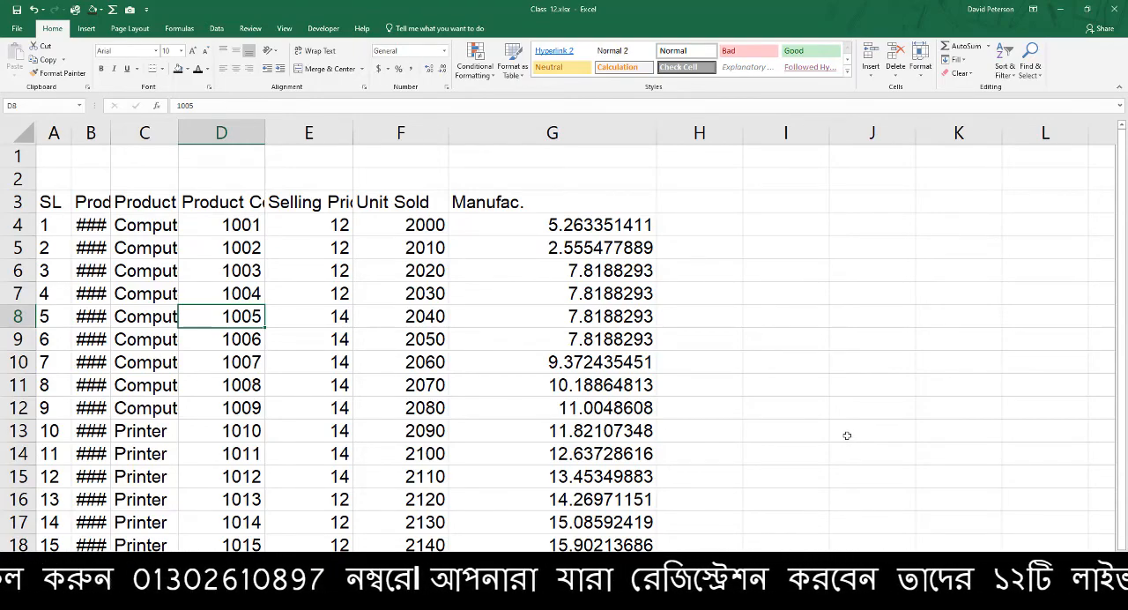
scroll(848, 435, "up", 2, "ctrl")
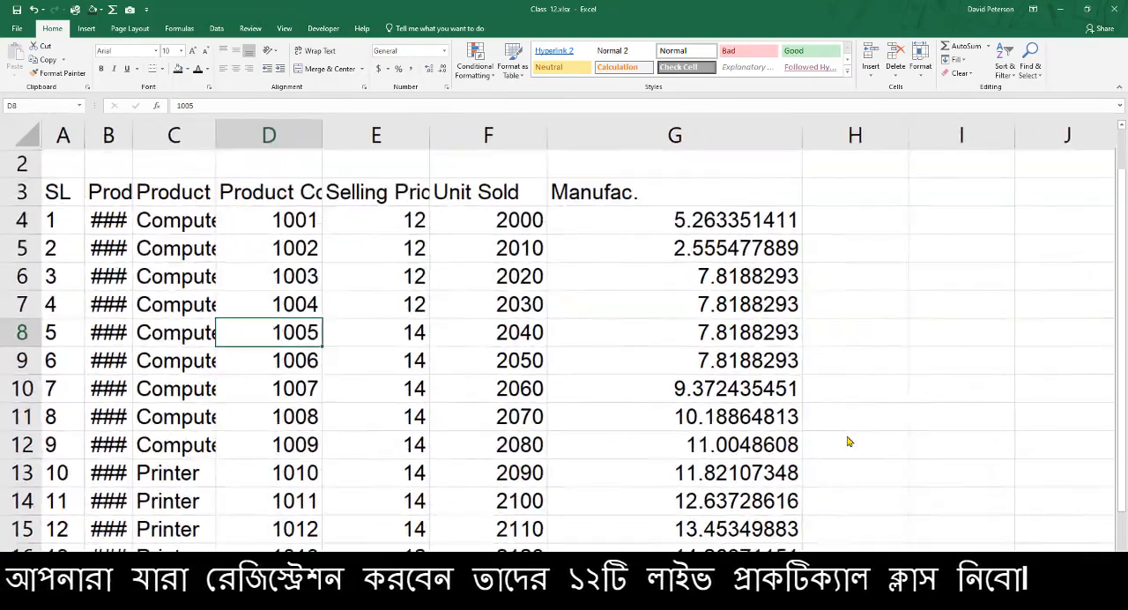
scroll(848, 437, "down", 1, "ctrl")
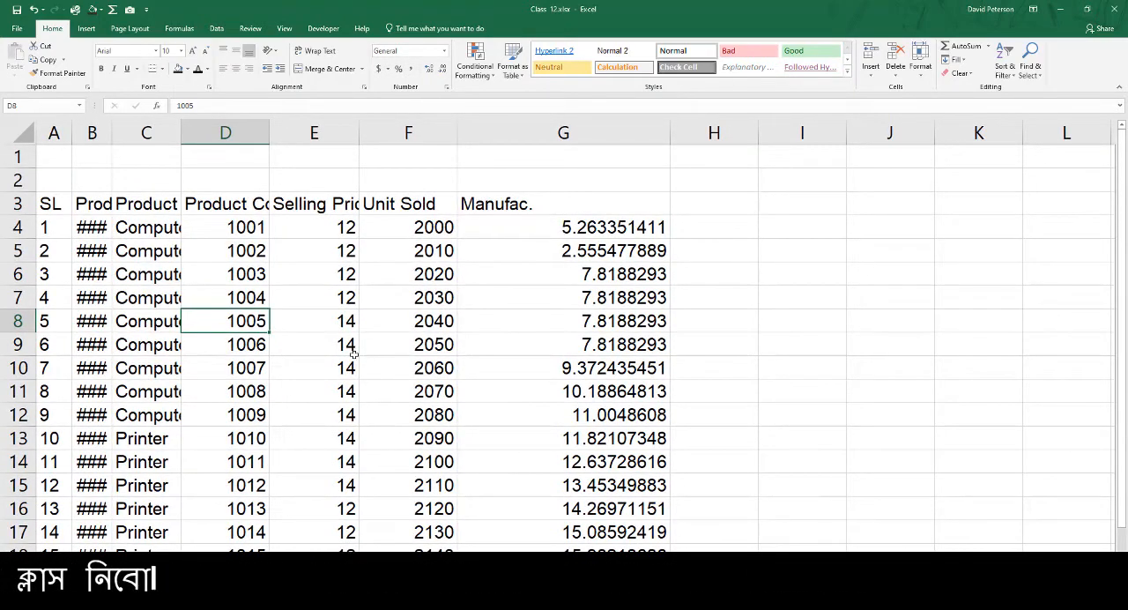
left_click(94, 226)
key("Down")
key("Down")
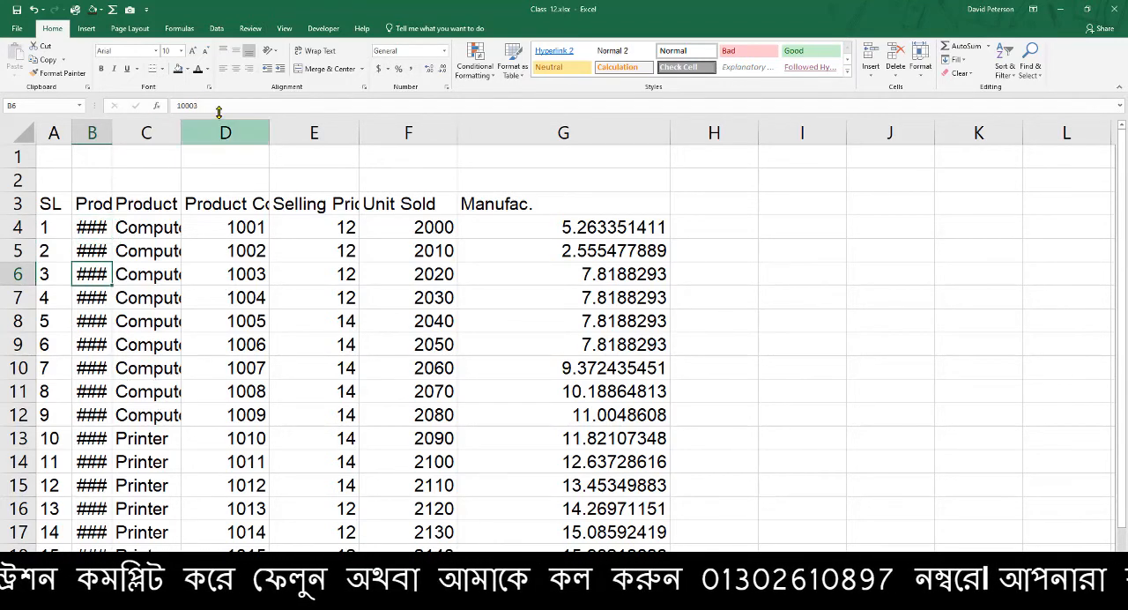
left_click(93, 224)
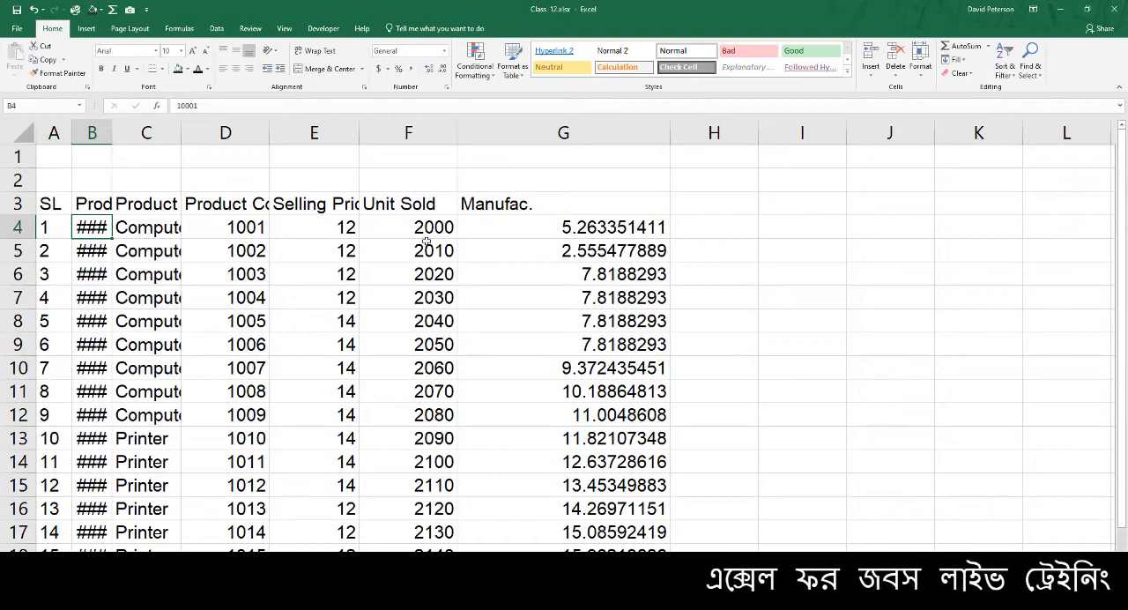
left_click(518, 197)
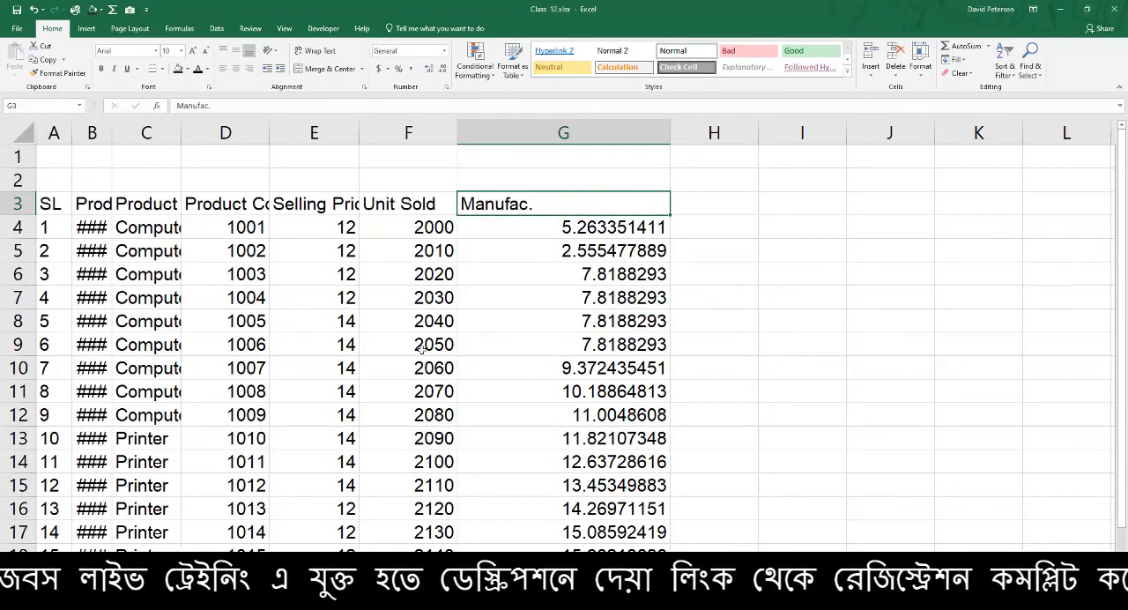
AutoFit the widths of all columns in the worksheet to their contents
left_click(29, 134)
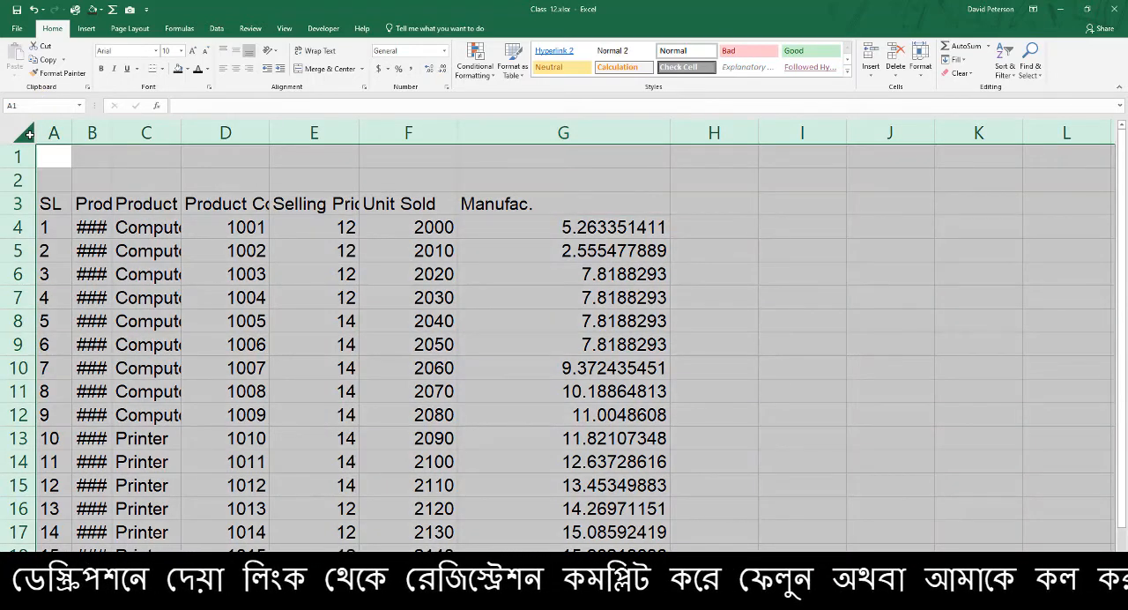
double_click(270, 131)
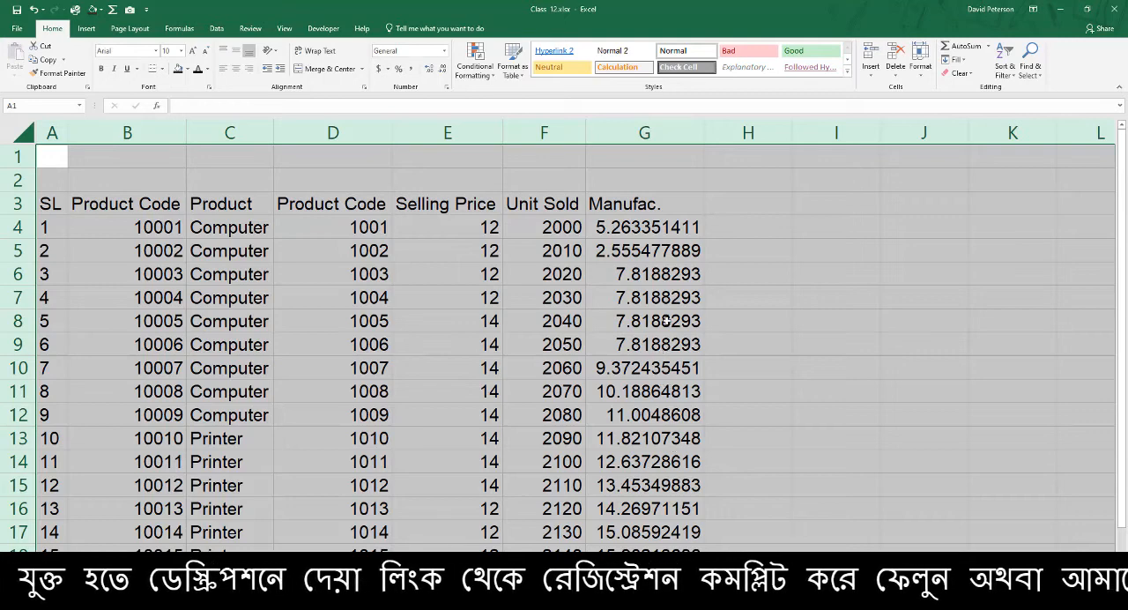
Narrow column B to about 7.43 and AutoFit it back to its contents
left_click(300, 246)
left_click_drag(181, 126, 143, 122)
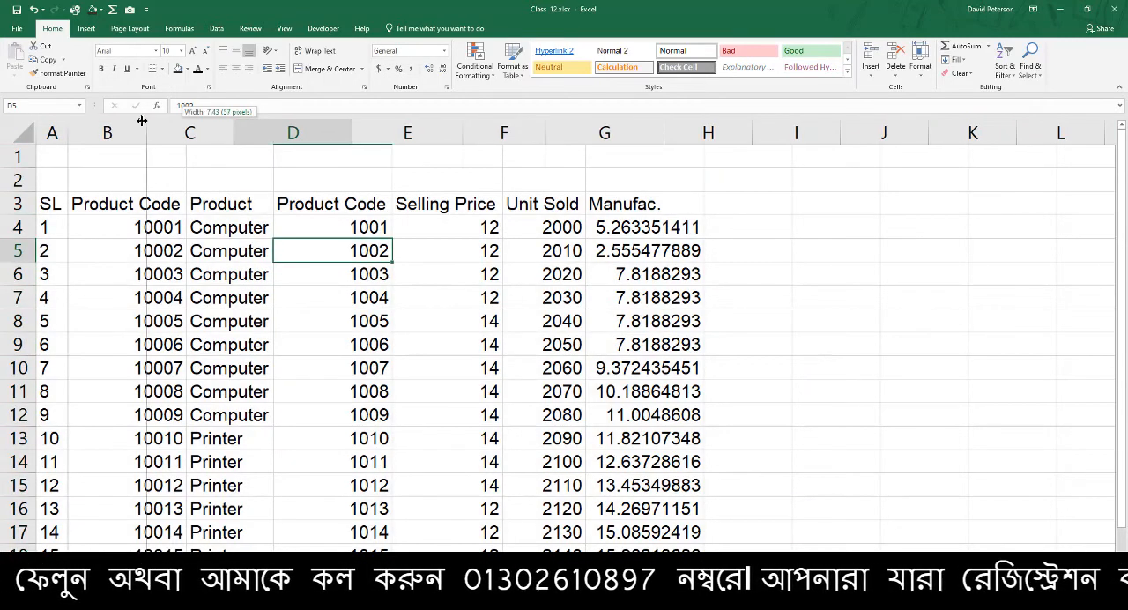
double_click(143, 121)
left_click(266, 133)
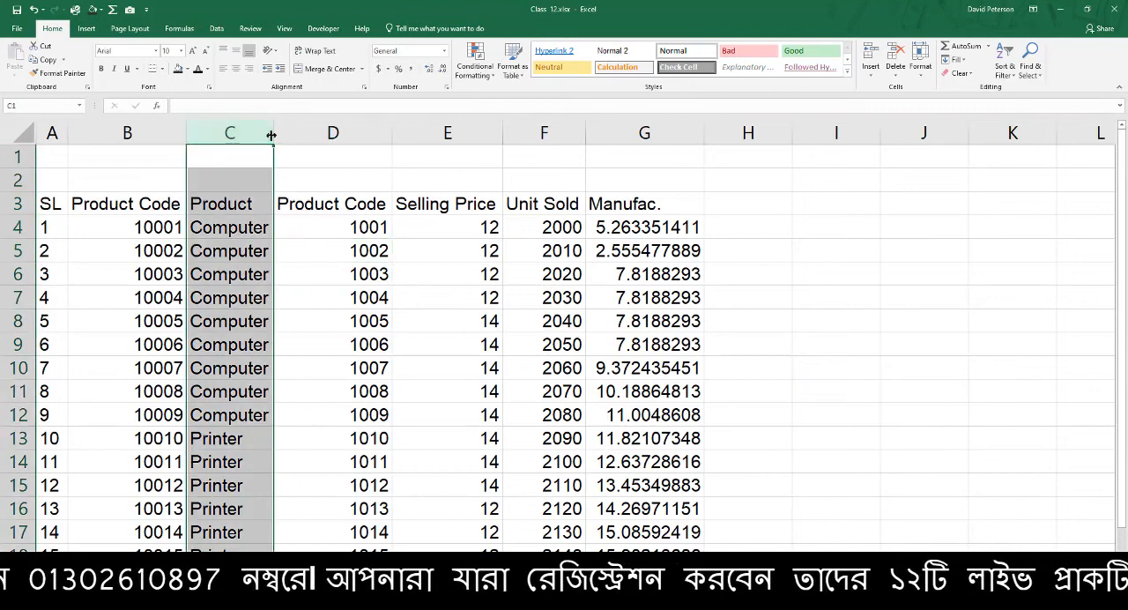
left_click(219, 180)
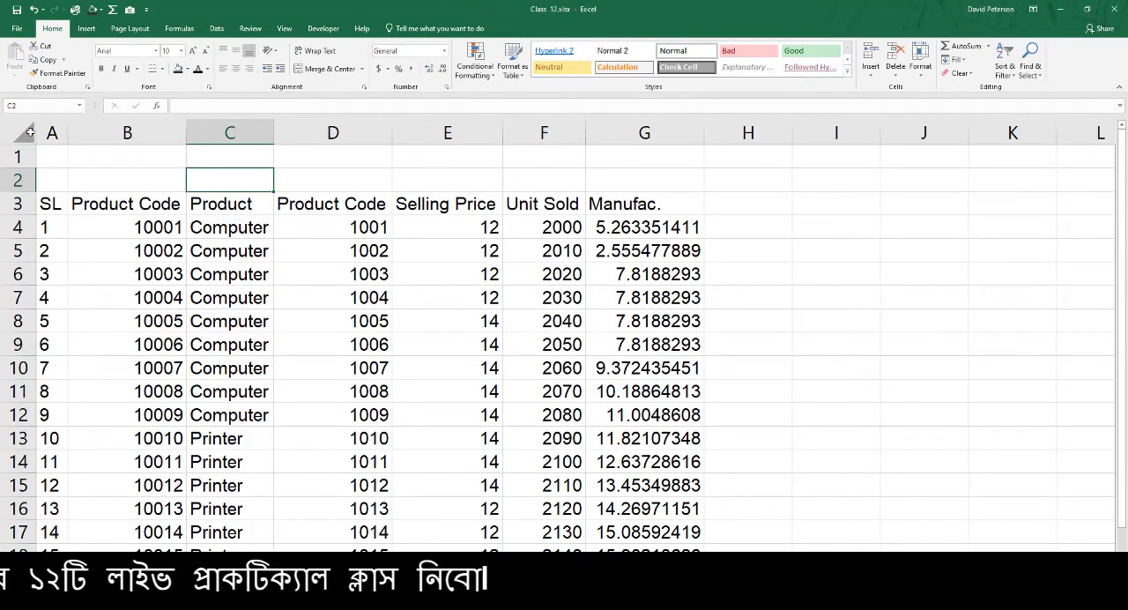
Try left and right horizontal alignment on the whole worksheet, settling on centered text
left_click(27, 133)
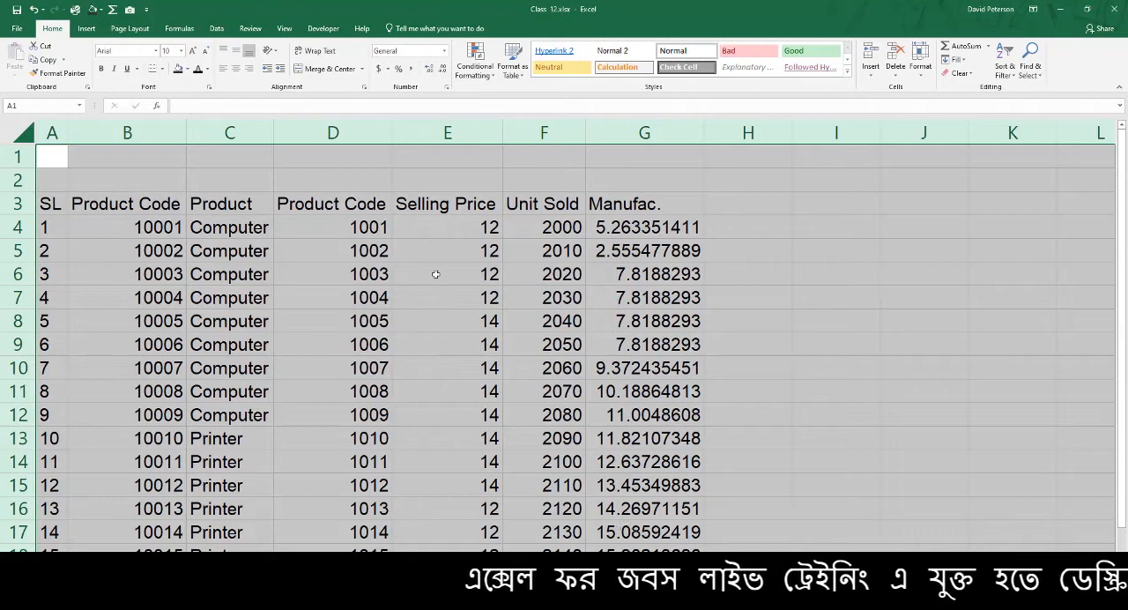
left_click(224, 75)
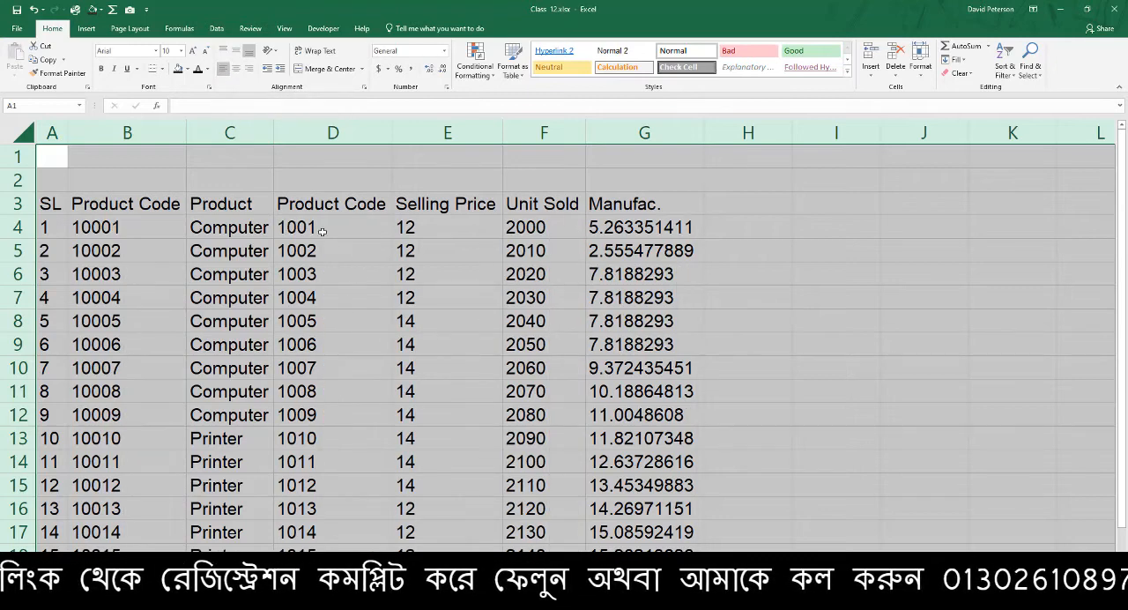
left_click(238, 72)
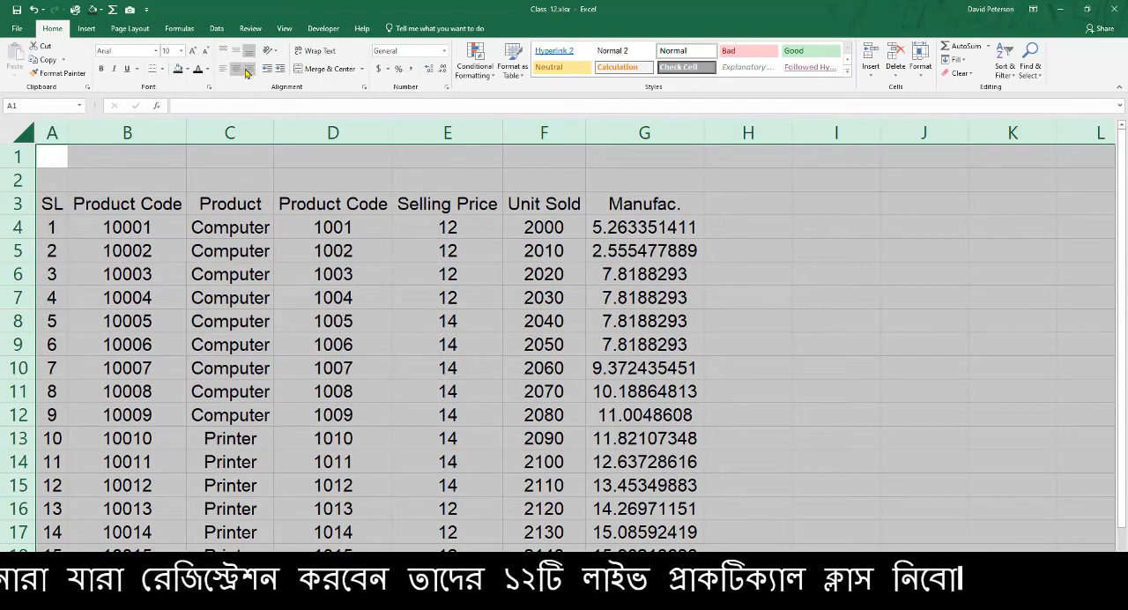
left_click(249, 72)
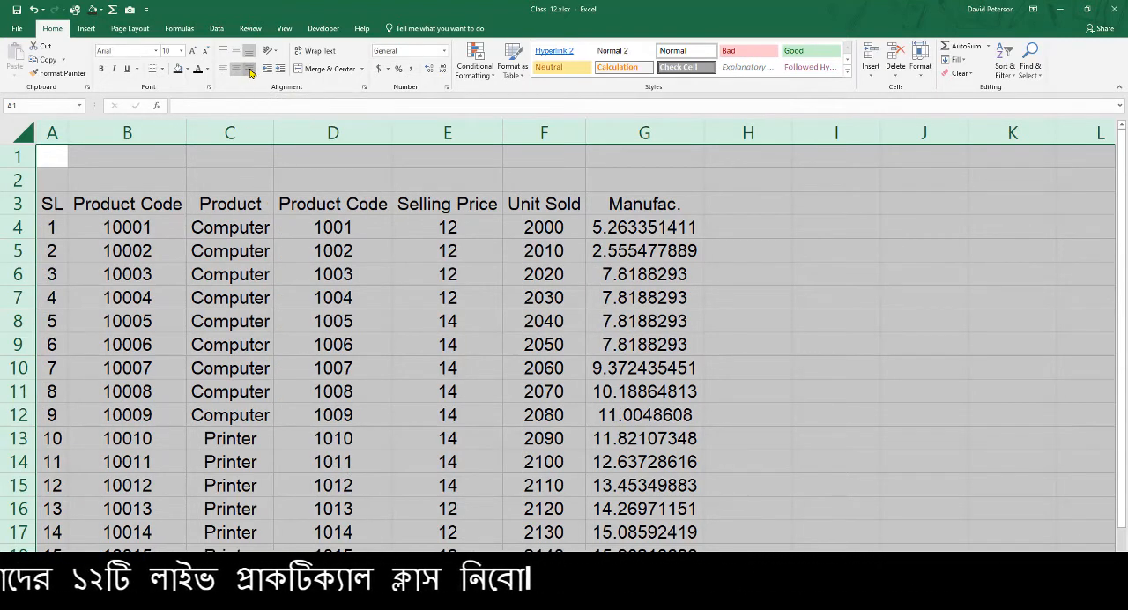
left_click(236, 72)
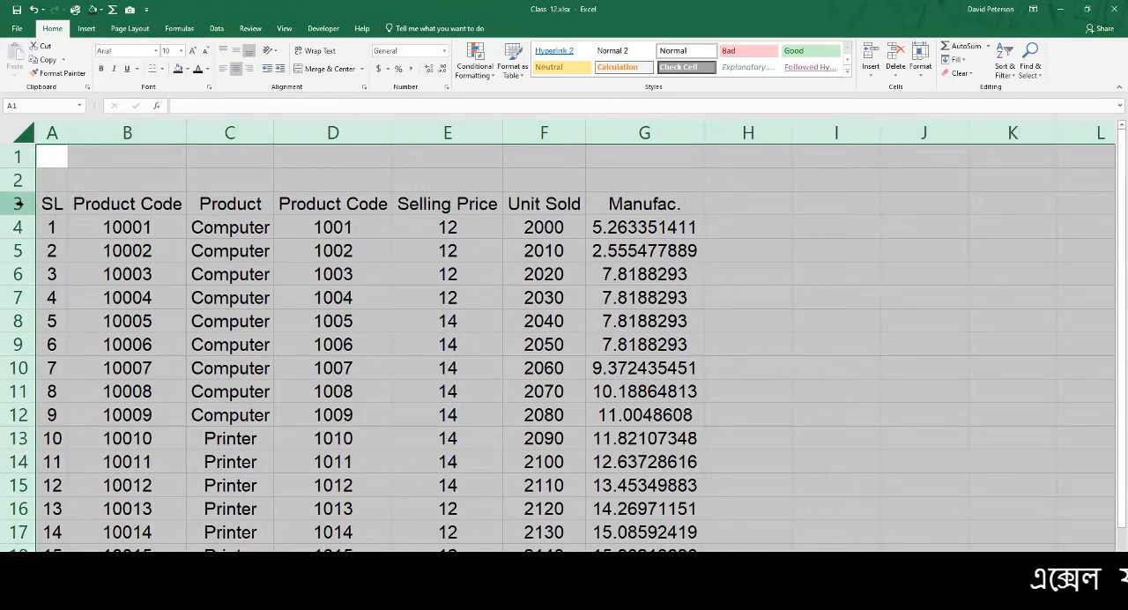
Increase the height of the table rows uniformly from header row 3 downward, leaving visible space above the text
left_click_drag(17, 203, 22, 524)
scroll(24, 256, "up", 1)
left_click_drag(29, 242, 68, 284)
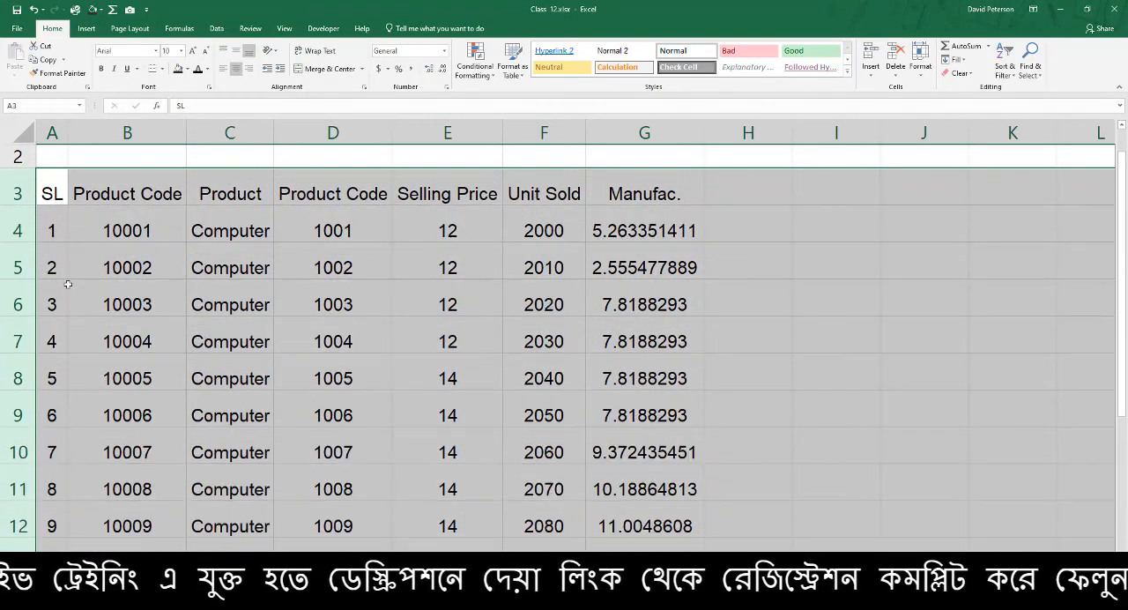
left_click(325, 337)
scroll(248, 351, "up", 1)
left_click(248, 351)
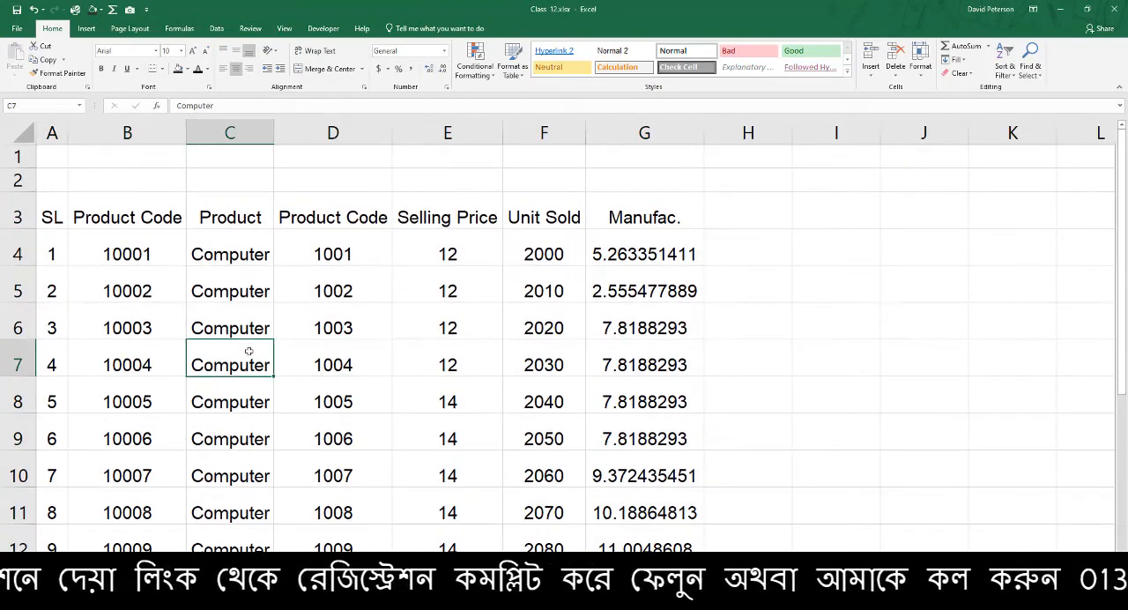
left_click(211, 219)
left_click(258, 239)
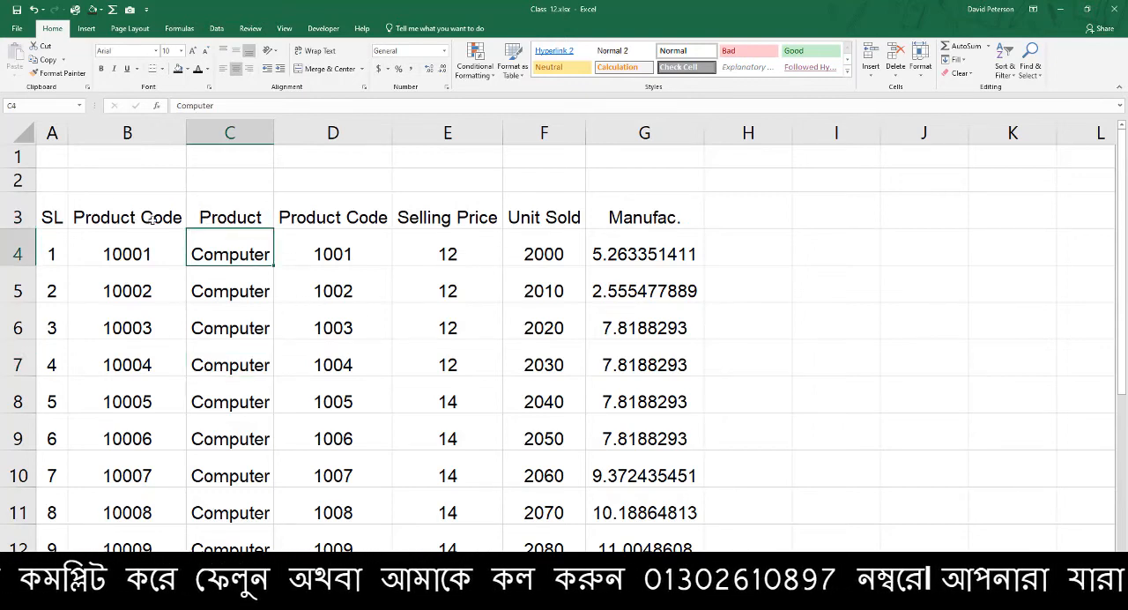
left_click(287, 257)
left_click(272, 252)
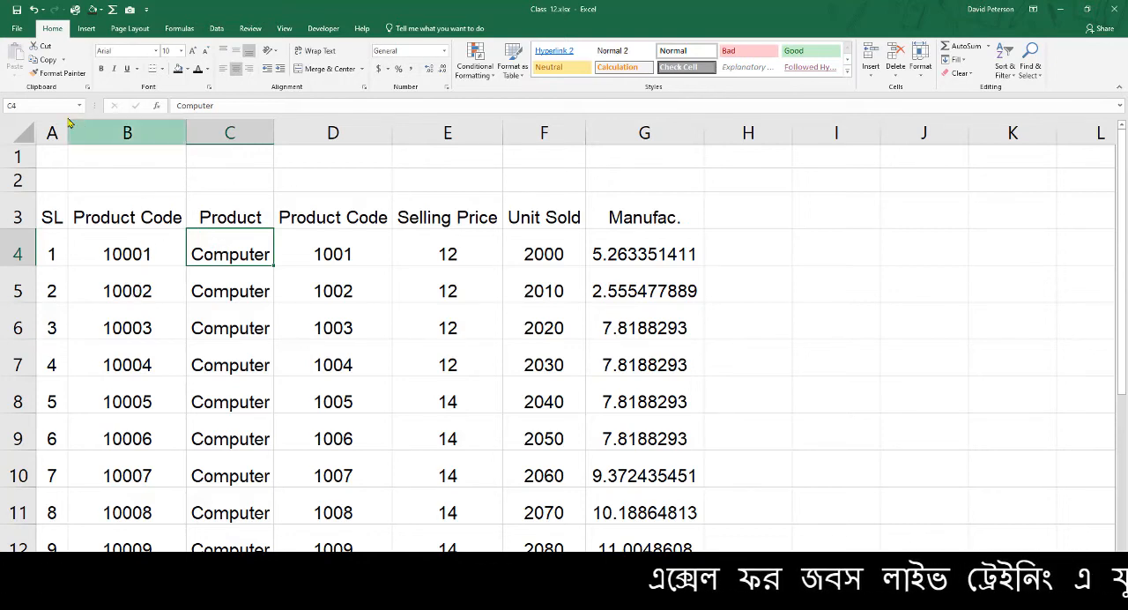
Try middle and top vertical alignment on the whole worksheet and check the text position in cells C5 and D5
left_click(20, 135)
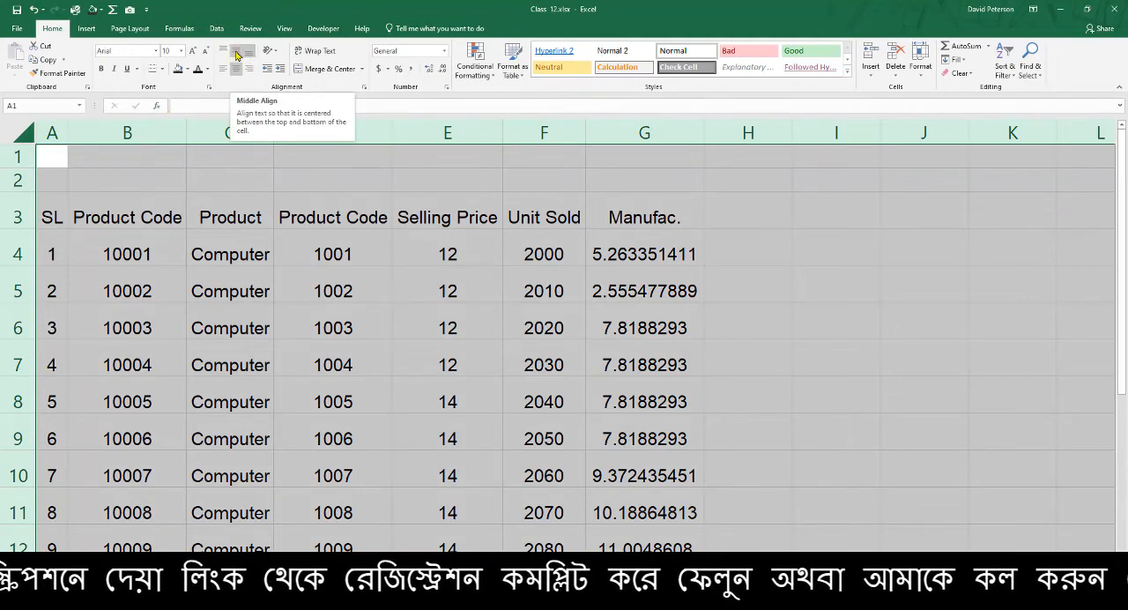
left_click(236, 54)
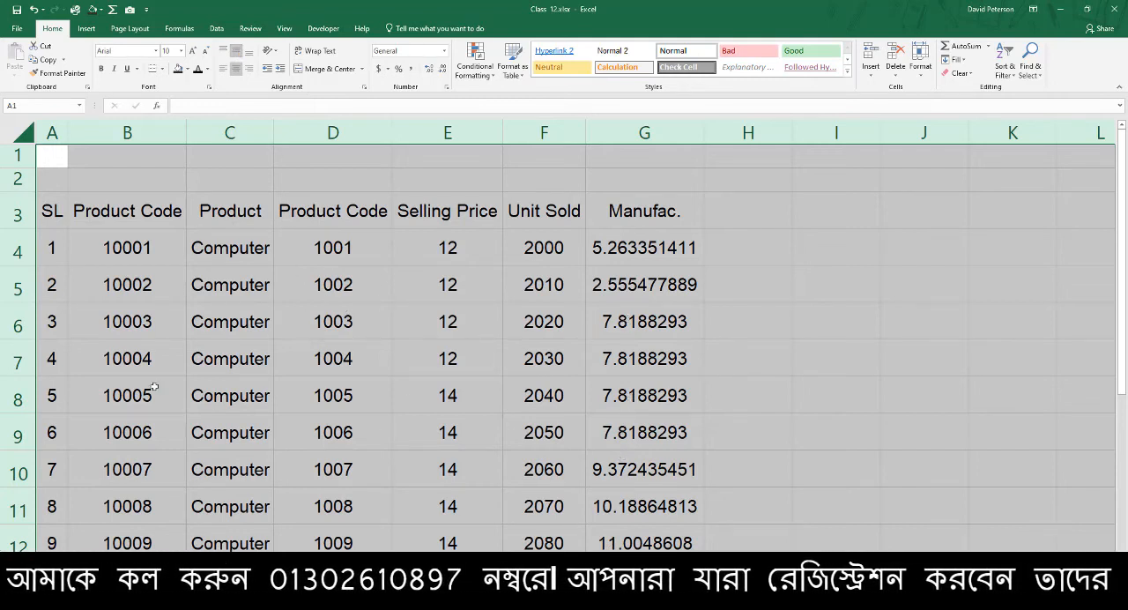
left_click(223, 51)
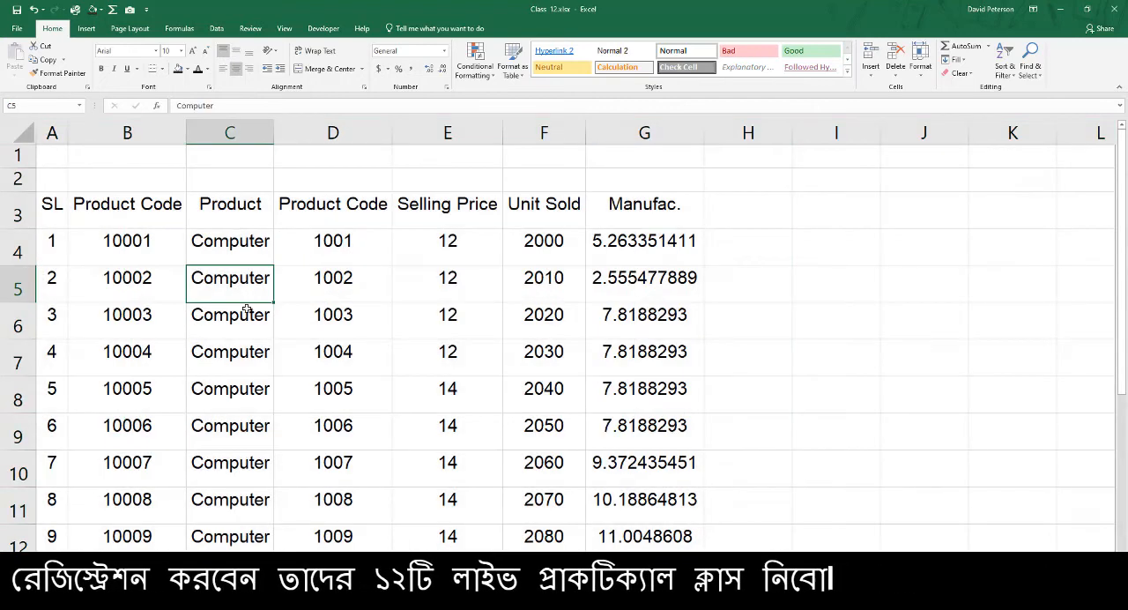
left_click(236, 291)
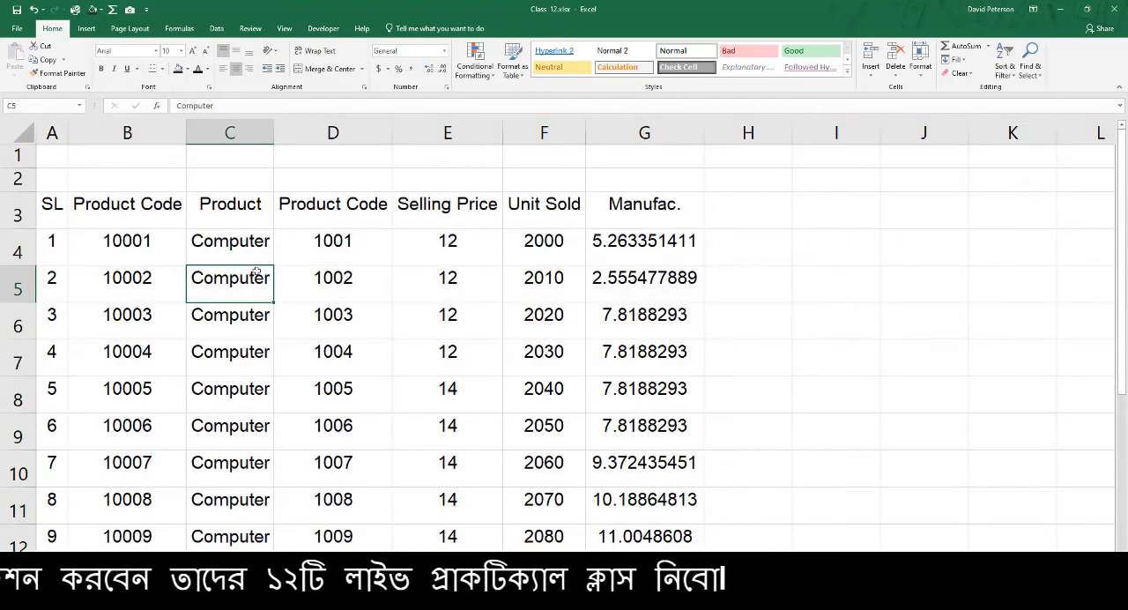
left_click(332, 273)
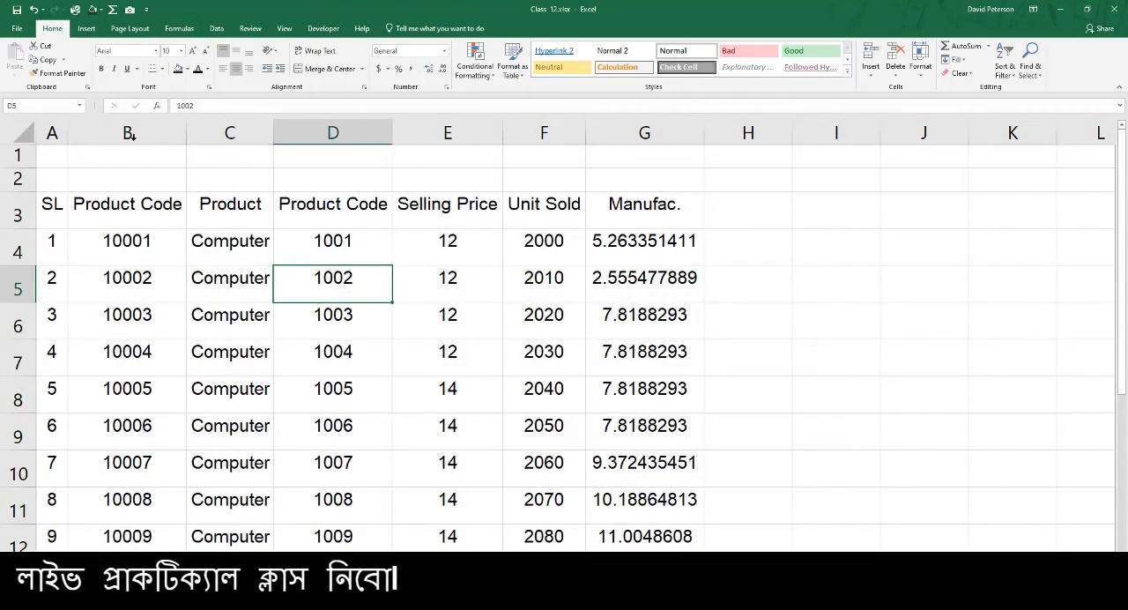
Apply Middle Align to the whole worksheet and check the vertical centering in several table cells
left_click(19, 133)
left_click(236, 52)
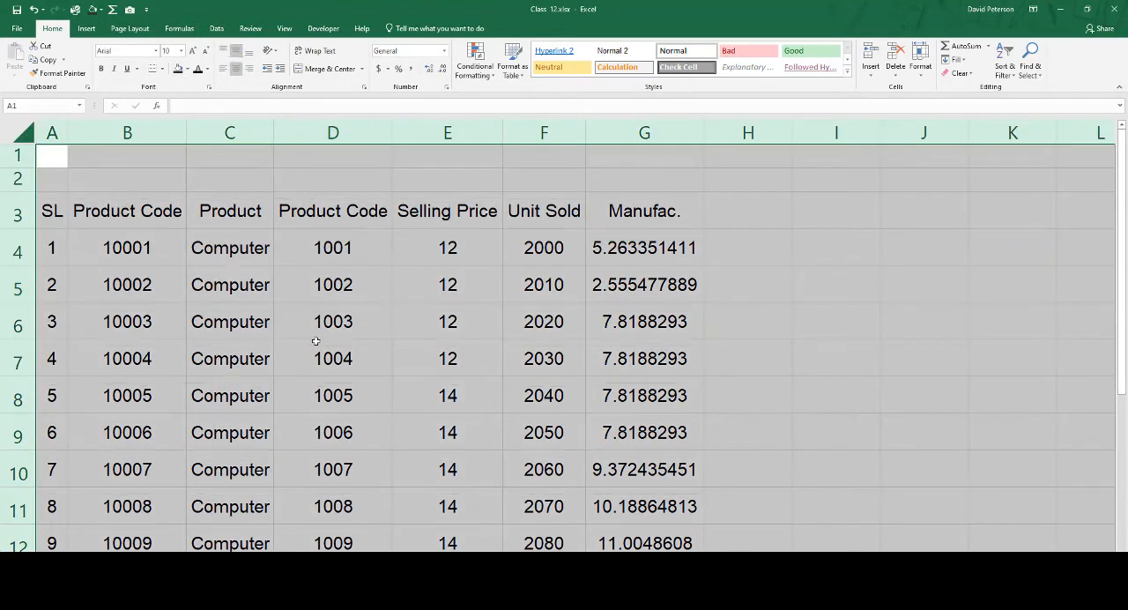
left_click(315, 345)
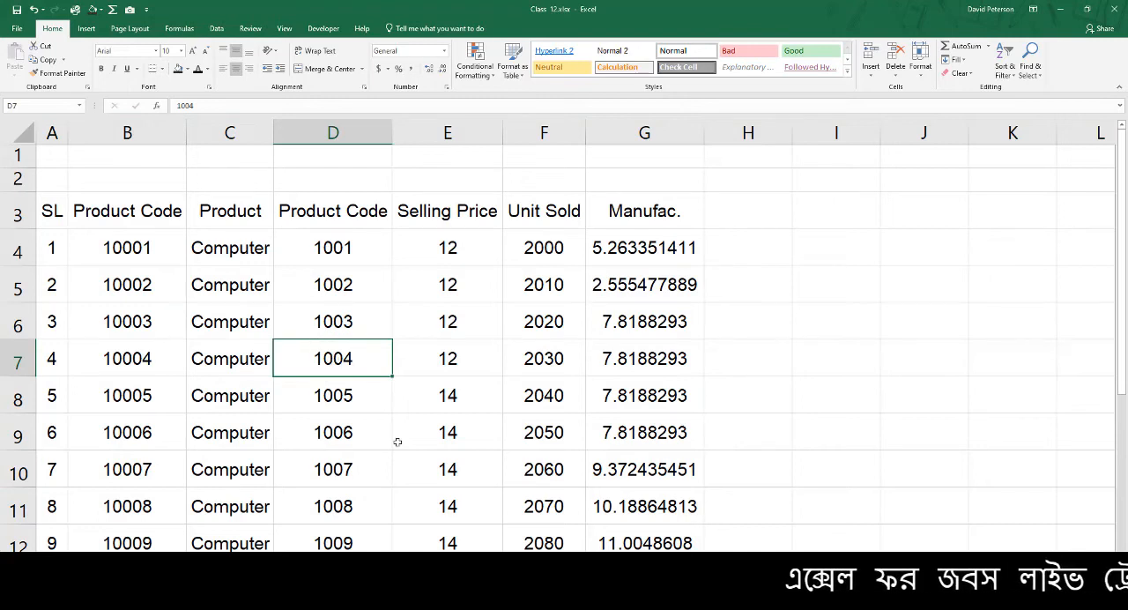
left_click(340, 280)
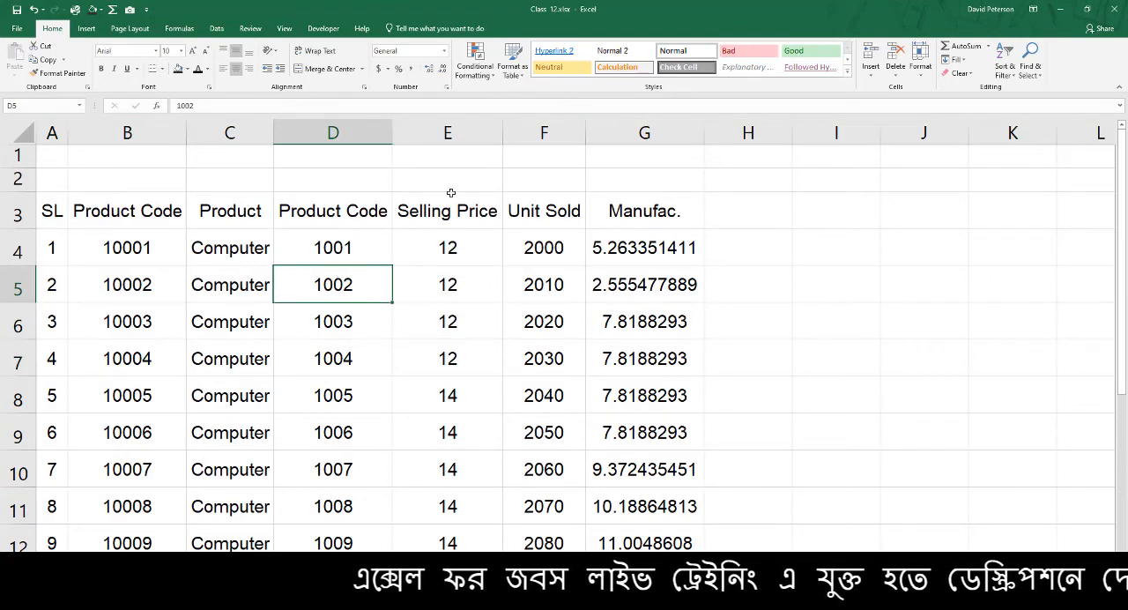
left_click(517, 329)
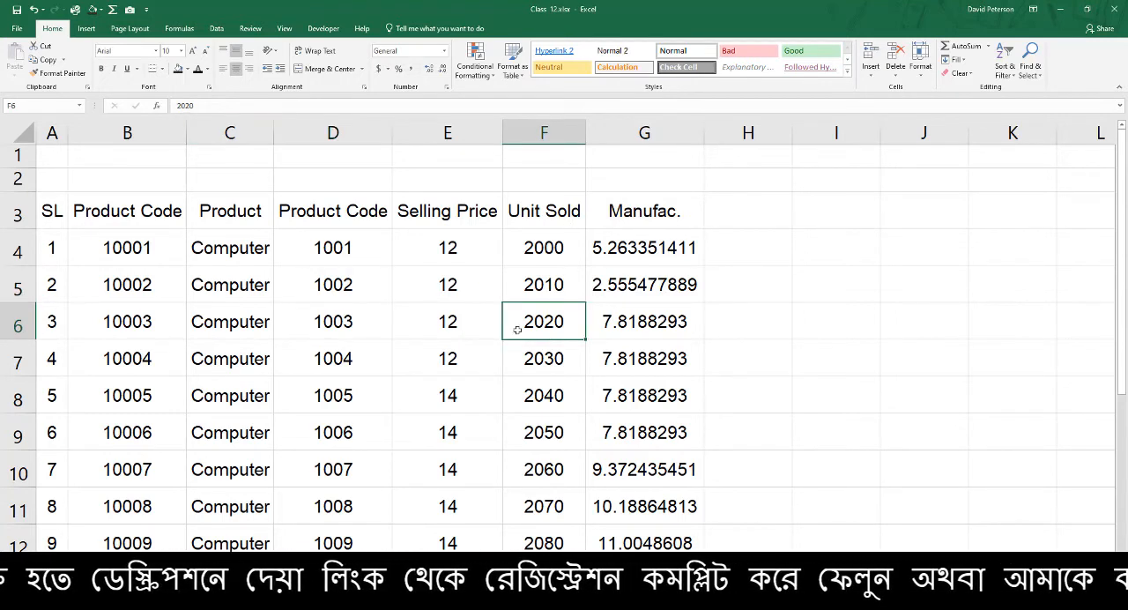
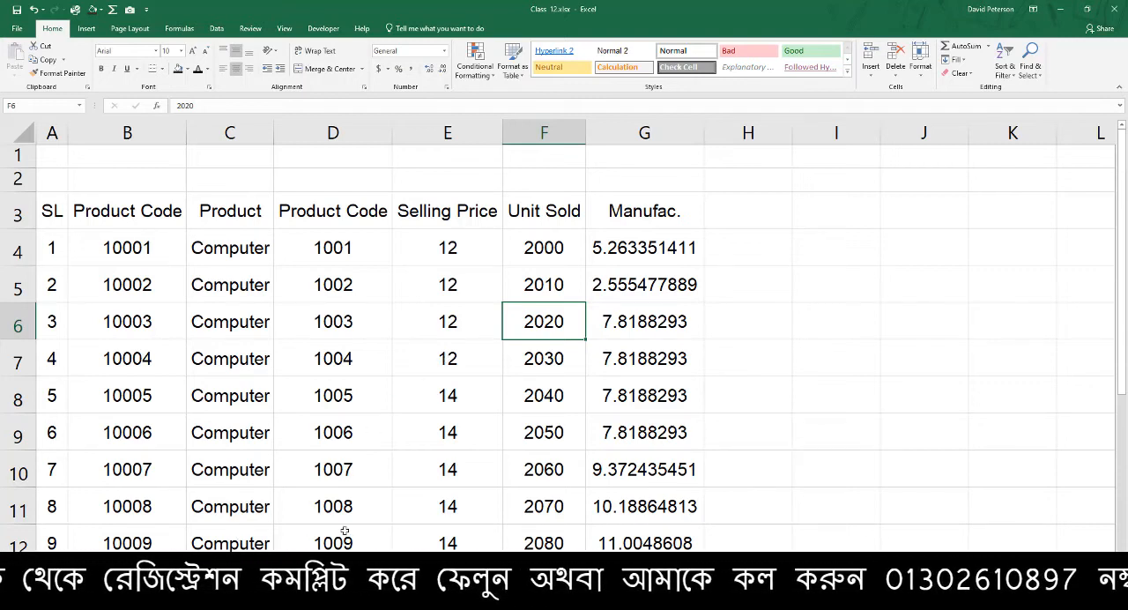
Fill cells C4 and D6 with the same gold theme color
left_click(146, 479)
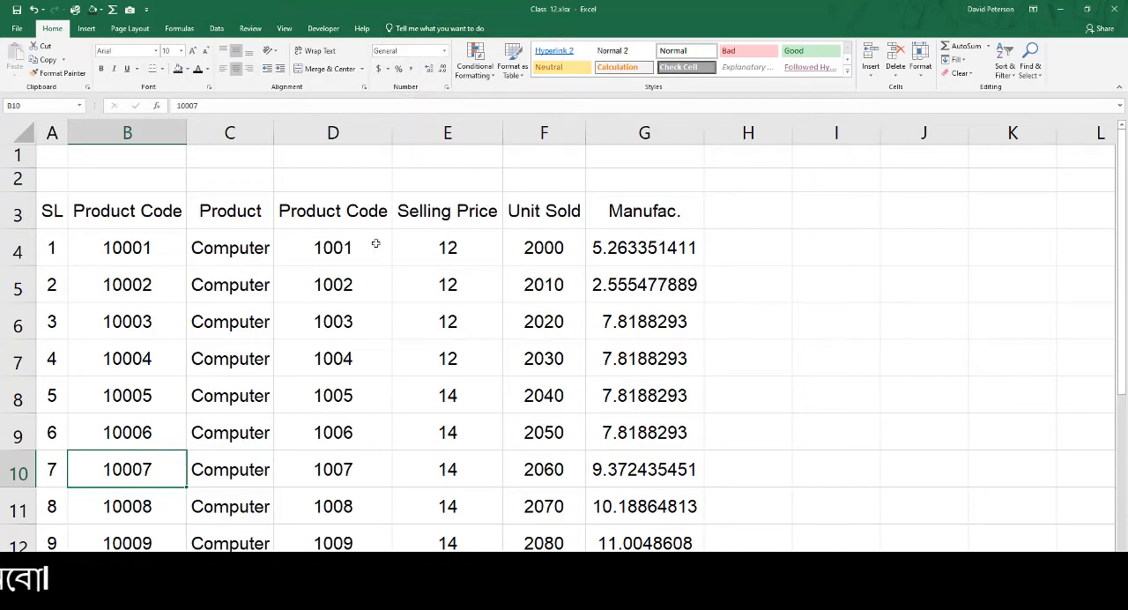
left_click(228, 253)
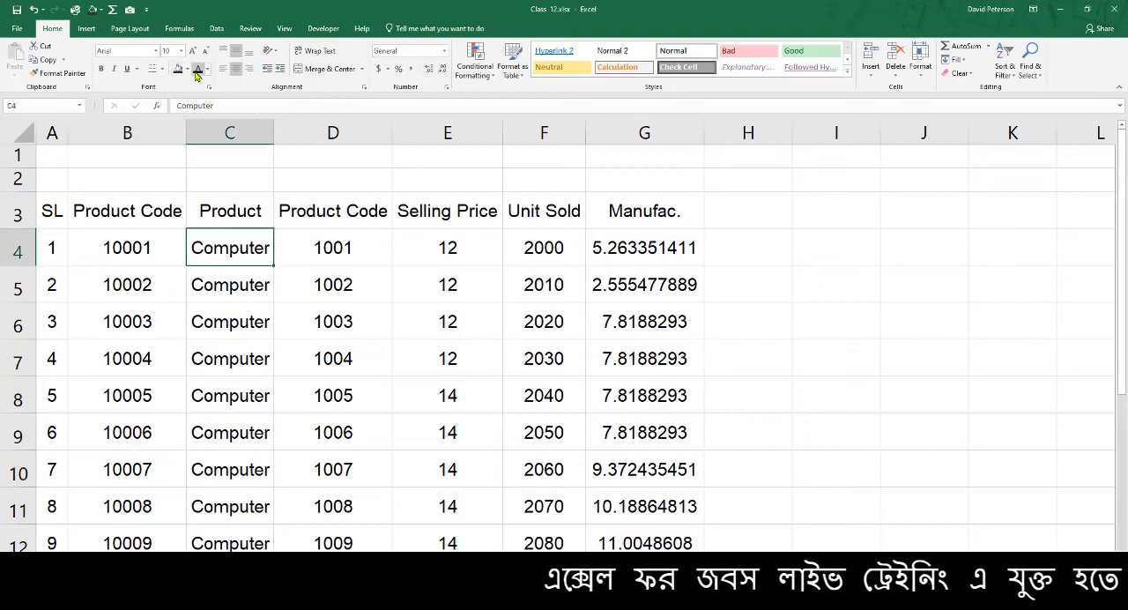
left_click(187, 70)
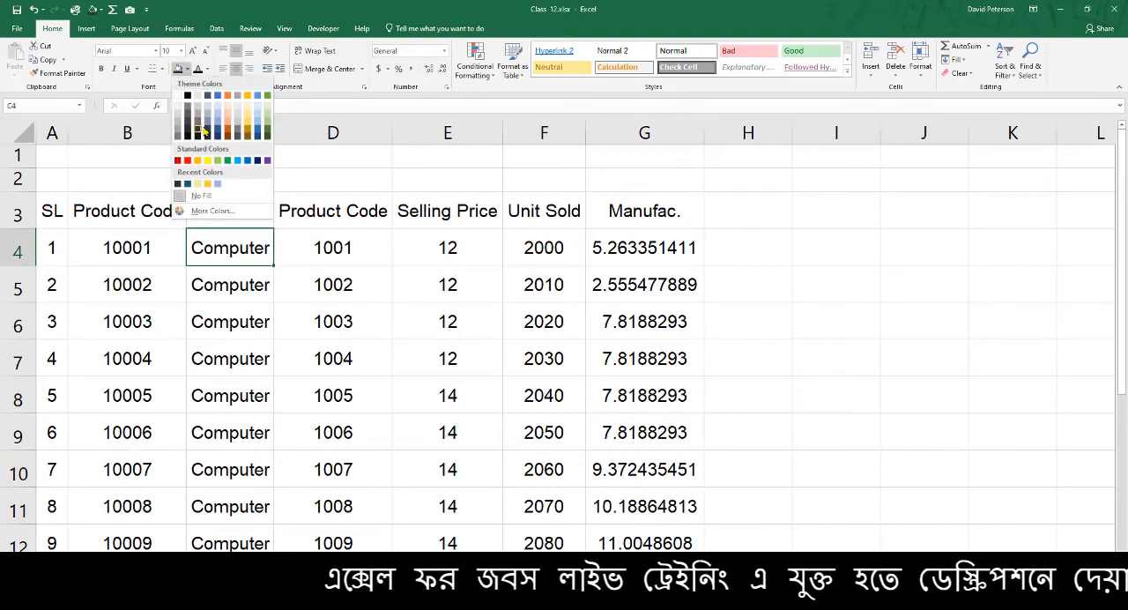
left_click(248, 128)
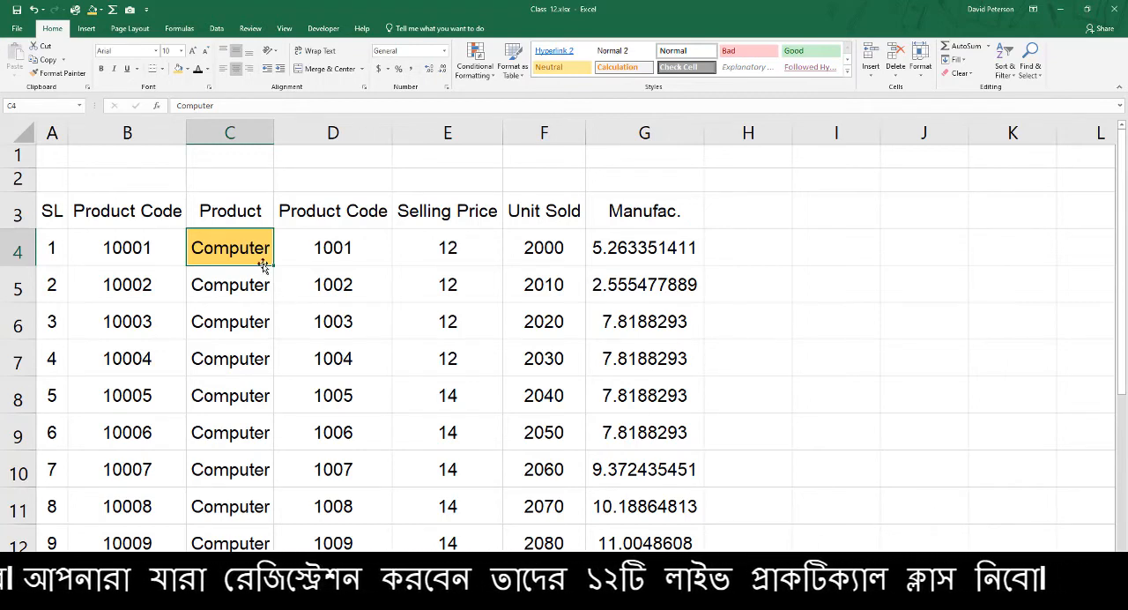
left_click(365, 320)
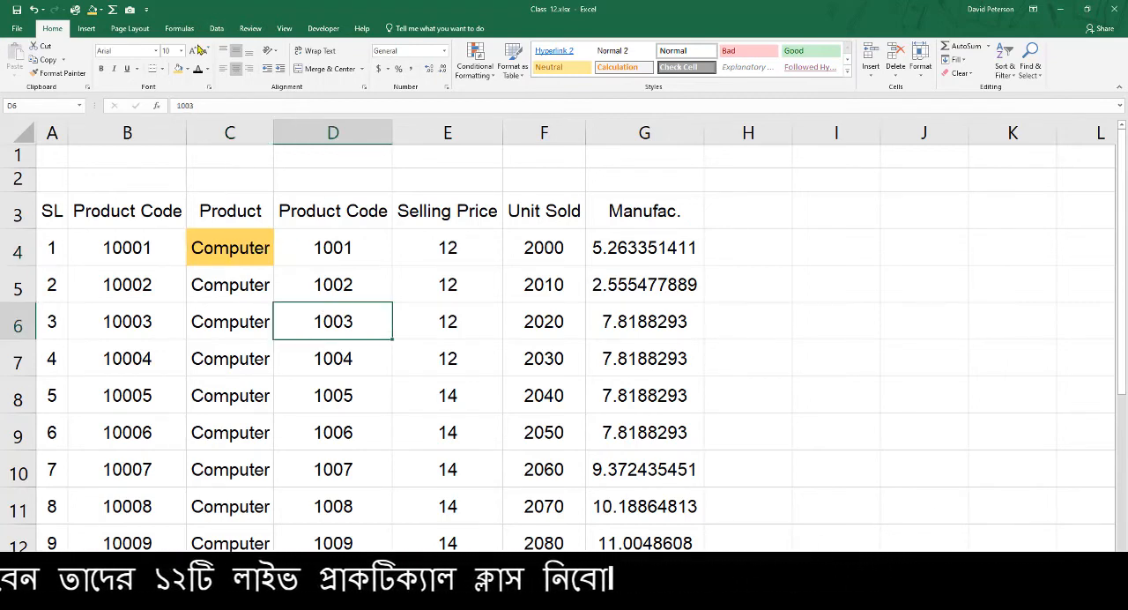
left_click(179, 69)
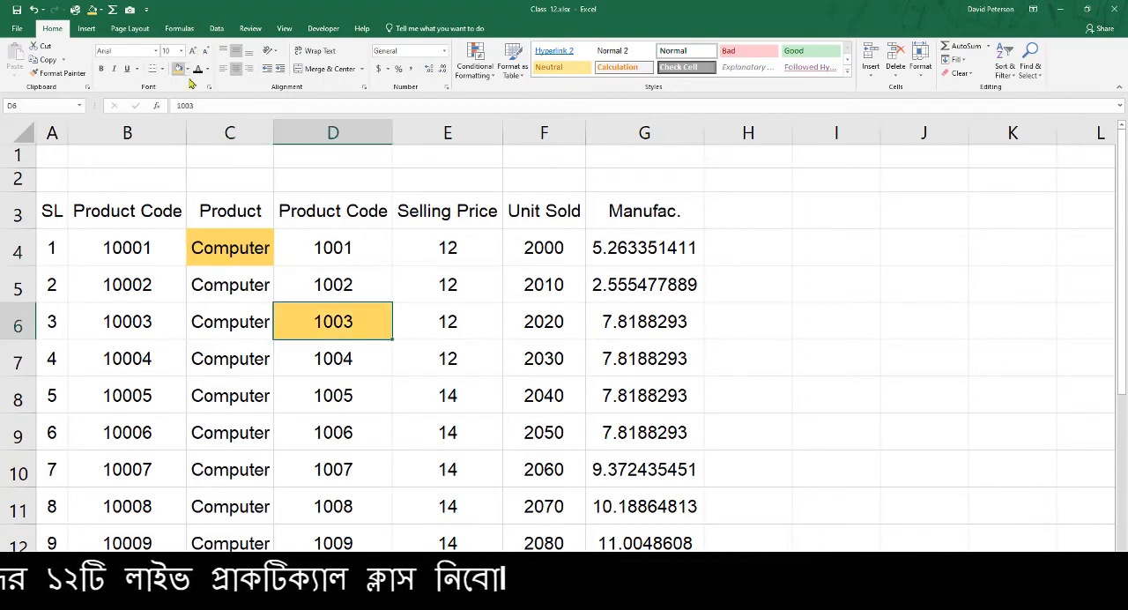
Try the gold fill on cell B6, settling on a dark green theme fill
left_click(138, 324)
left_click(176, 69)
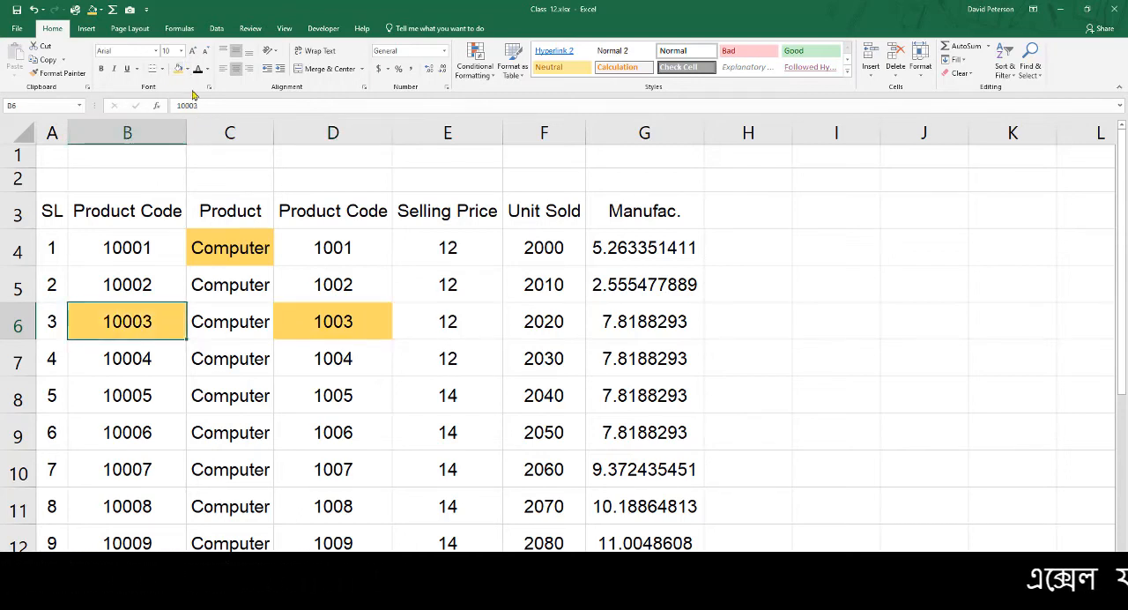
left_click(187, 68)
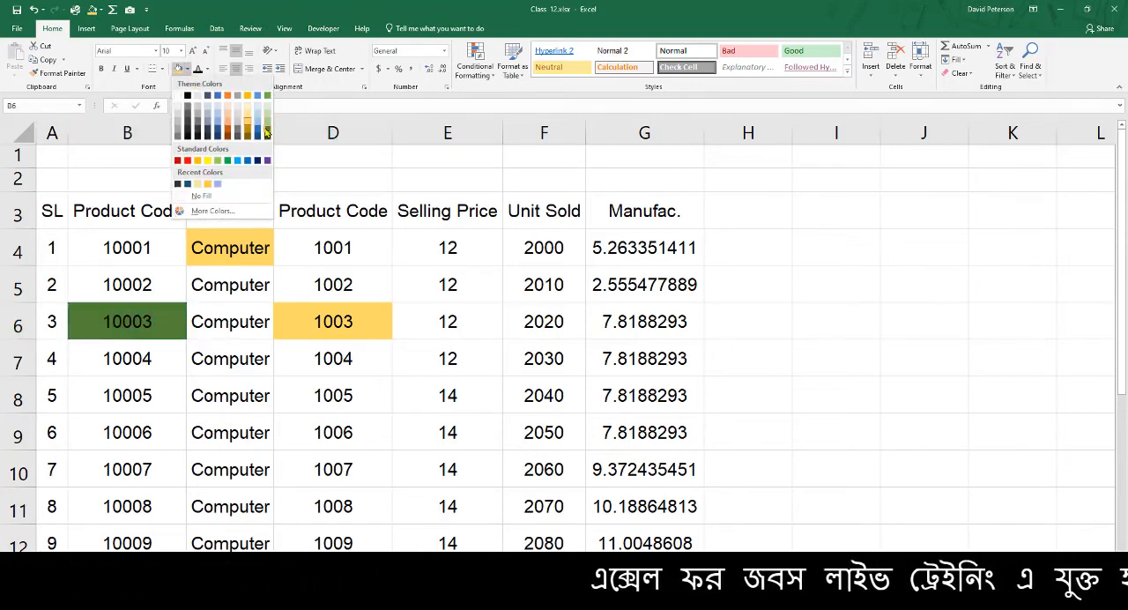
left_click(267, 136)
Fill cell F9 in the Unit Sold column with a light blue standard color
left_click(489, 417)
left_click(573, 419)
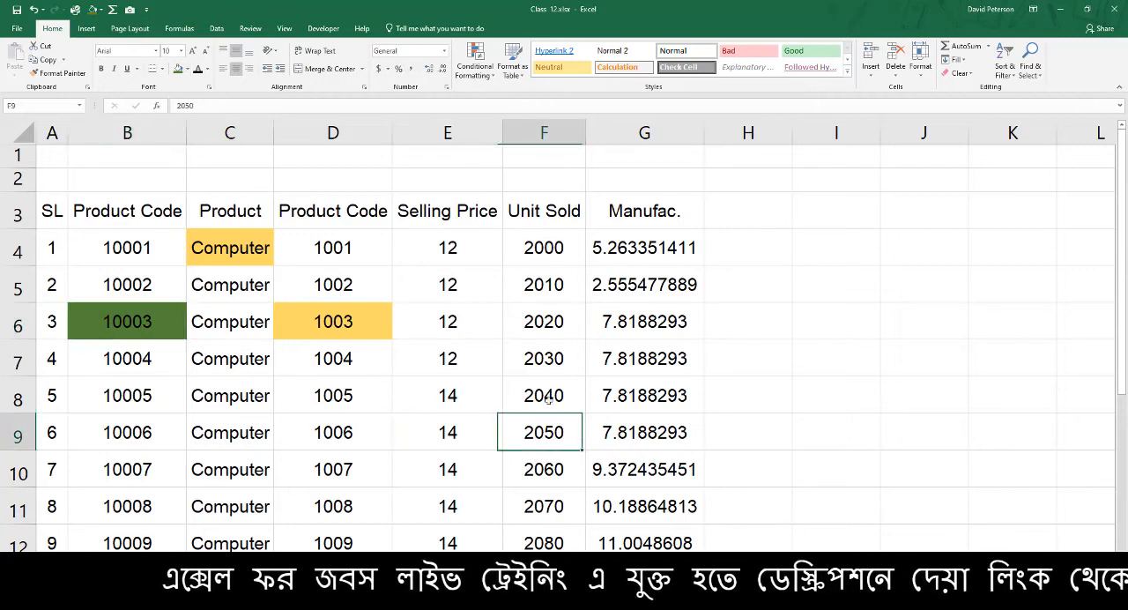
left_click(188, 69)
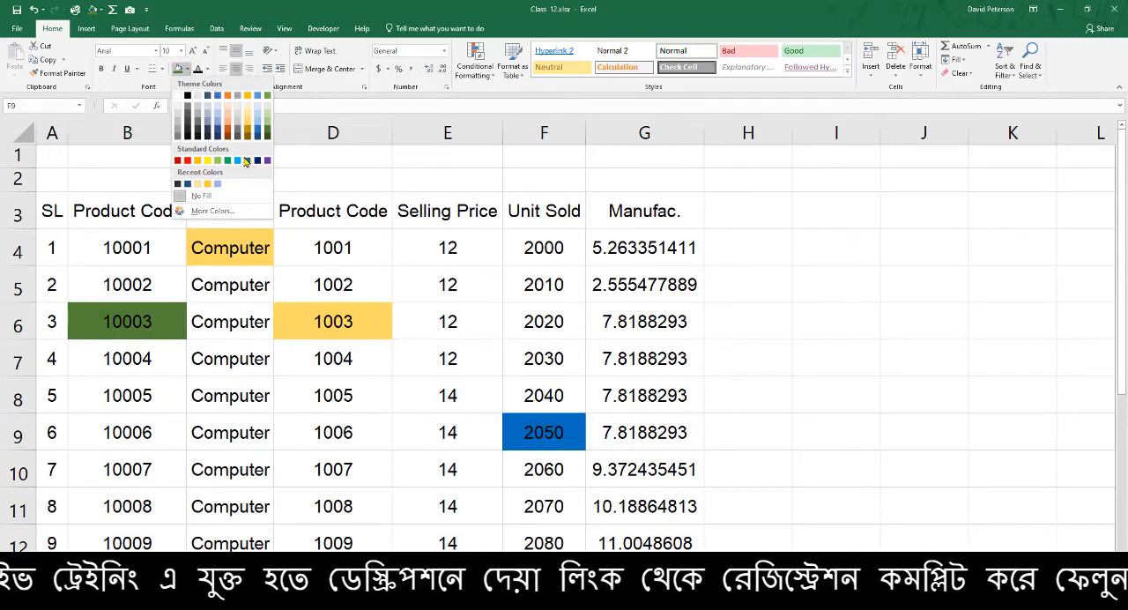
left_click(244, 162)
left_click(255, 224)
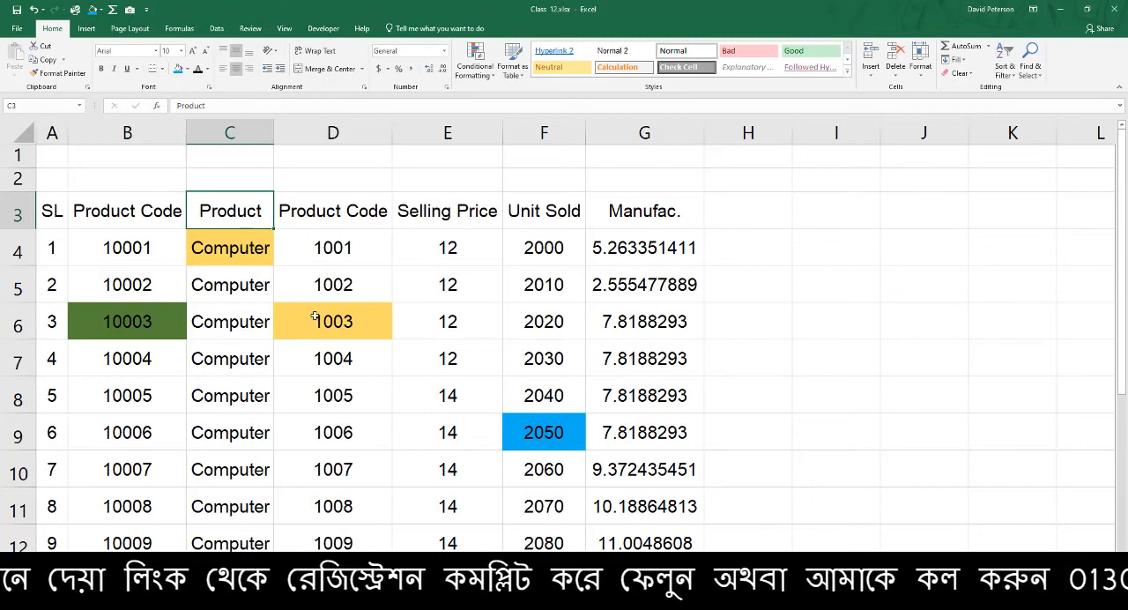
left_click(514, 305)
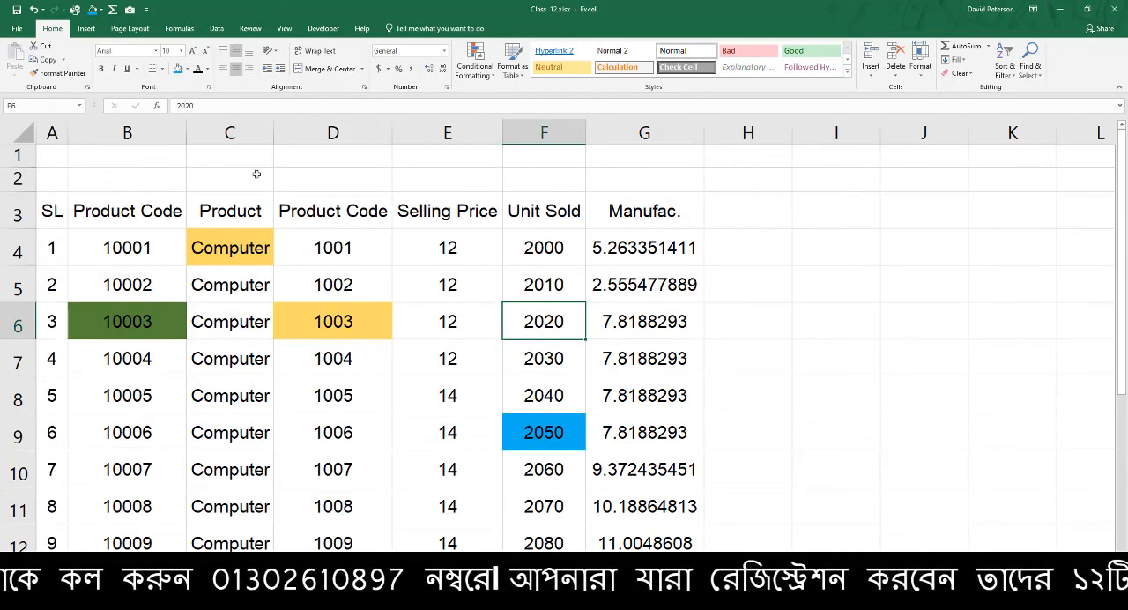
Copy the gold formatting of cell C4 with Format Painter to F4, and from F4 to C9
left_click(263, 245)
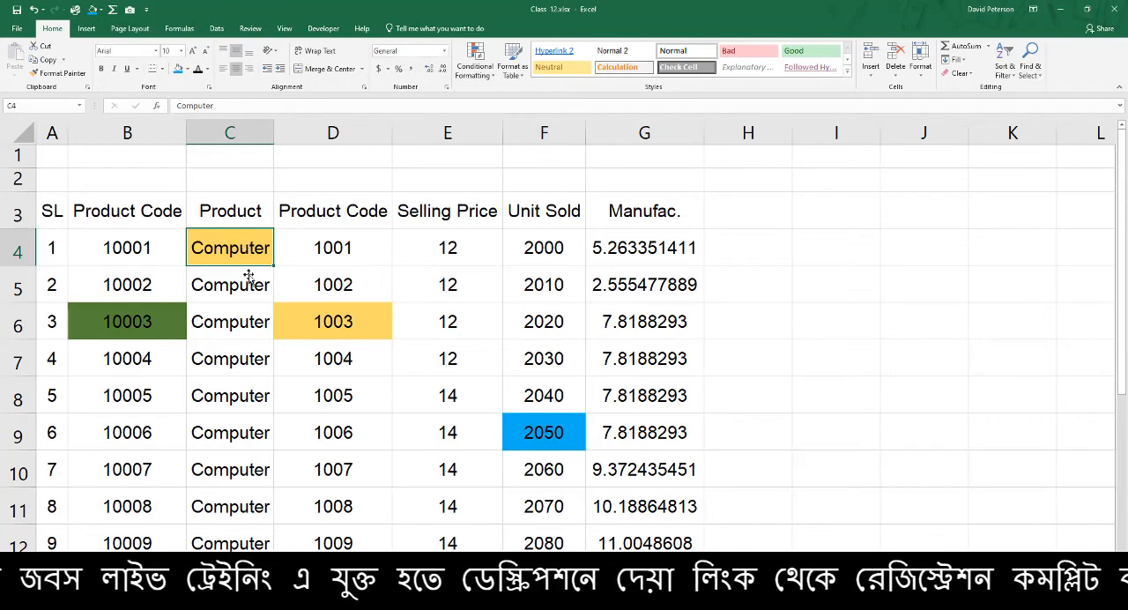
left_click(70, 78)
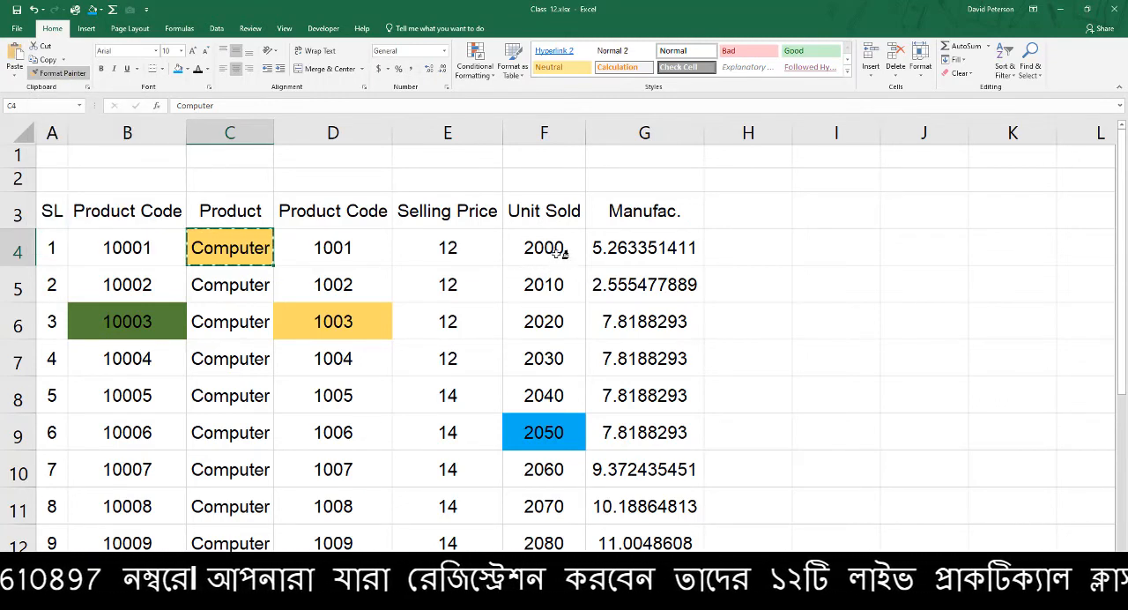
left_click(560, 254)
left_click(62, 75)
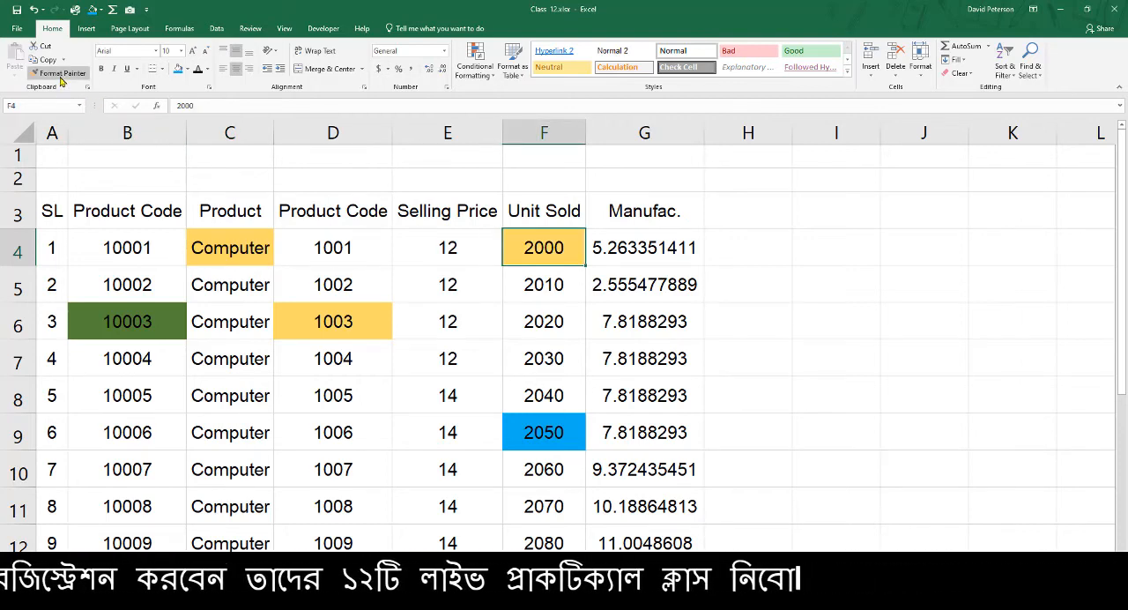
left_click(220, 432)
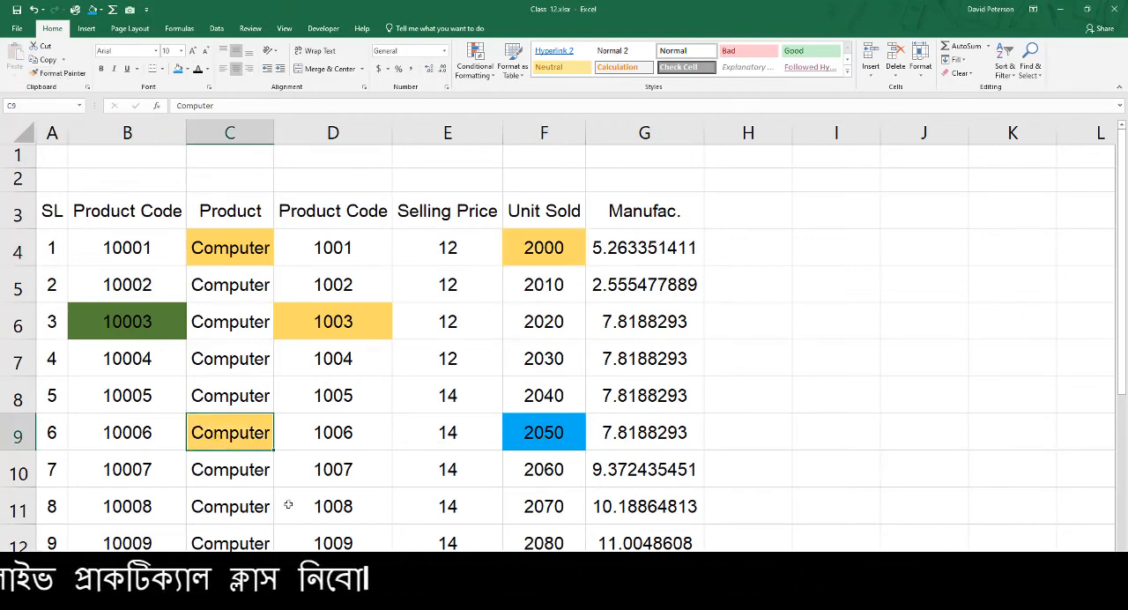
Copy the green formatting of cell B6 with Format Painter to F7, and from F7 to G8
left_click(131, 324)
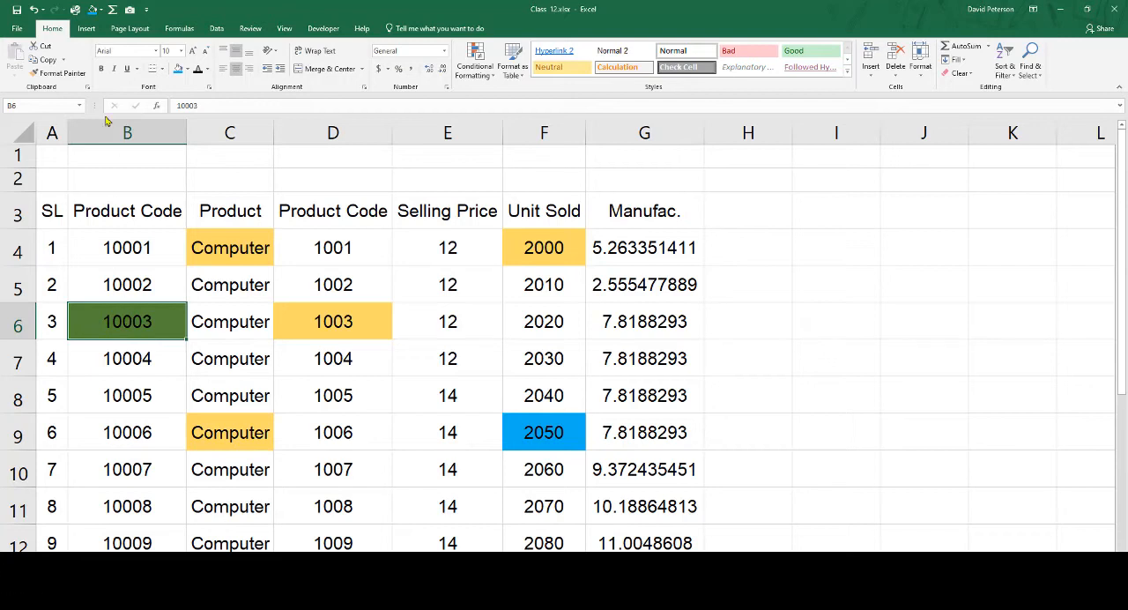
left_click(80, 76)
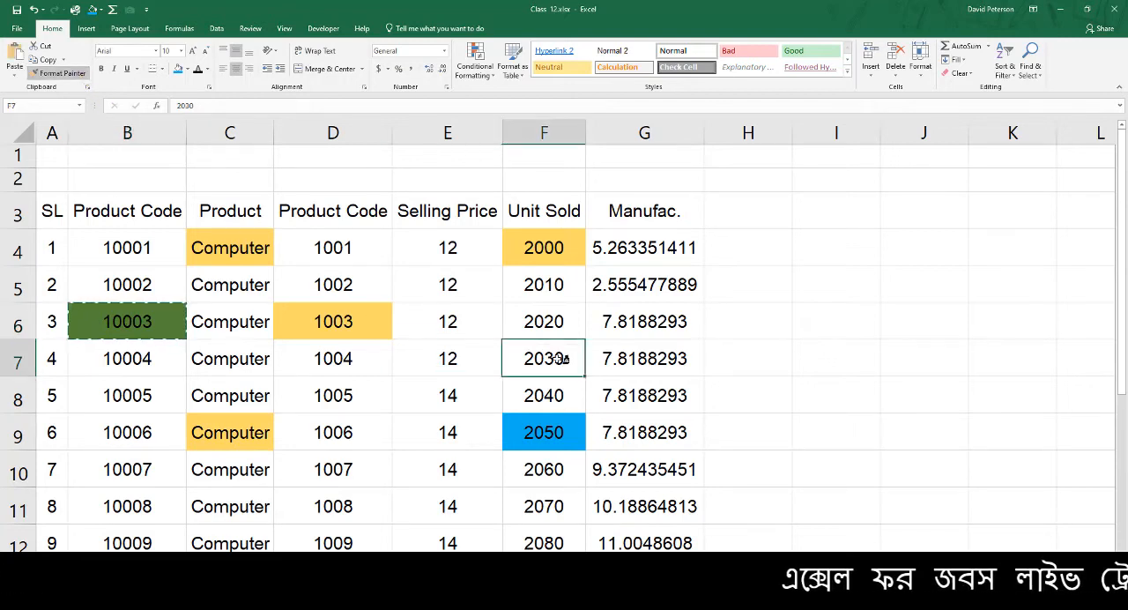
left_click(568, 360)
left_click(62, 73)
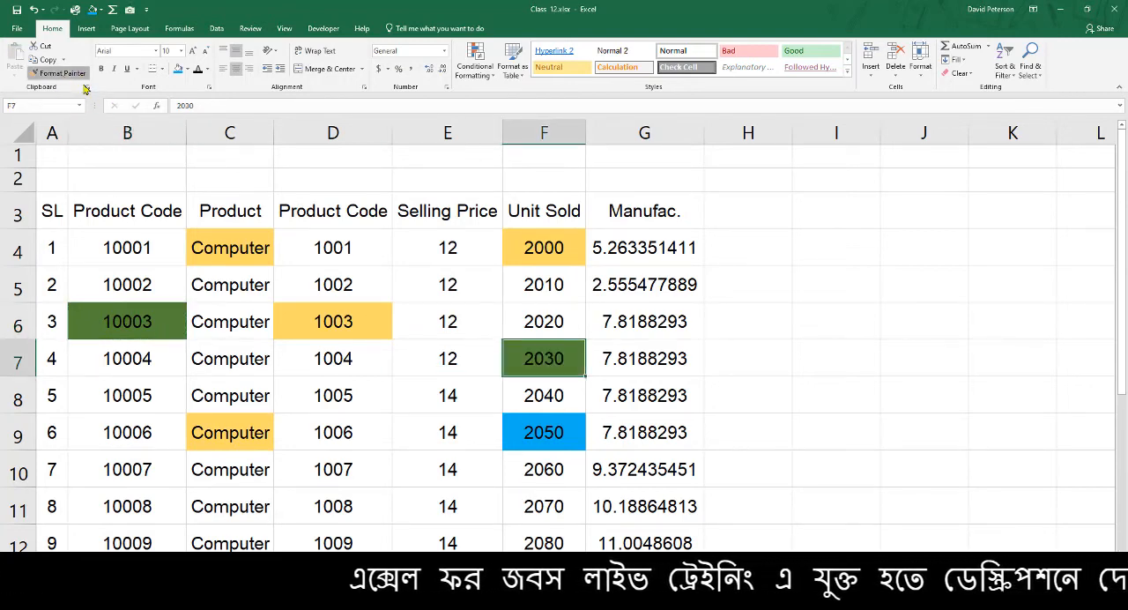
left_click(684, 399)
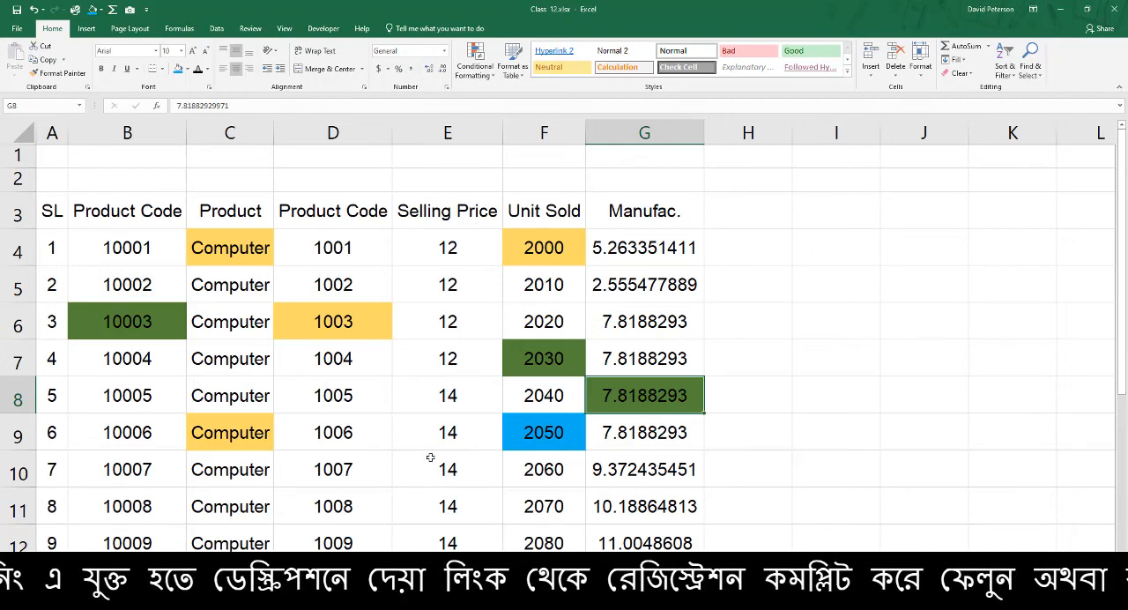
Undo the Format Painter copies made in cells F4, C9, F7 and G8
key("ctrl+z")
key("ctrl+z")
key("ctrl+z")
key("ctrl+z")
key("ctrl+z")
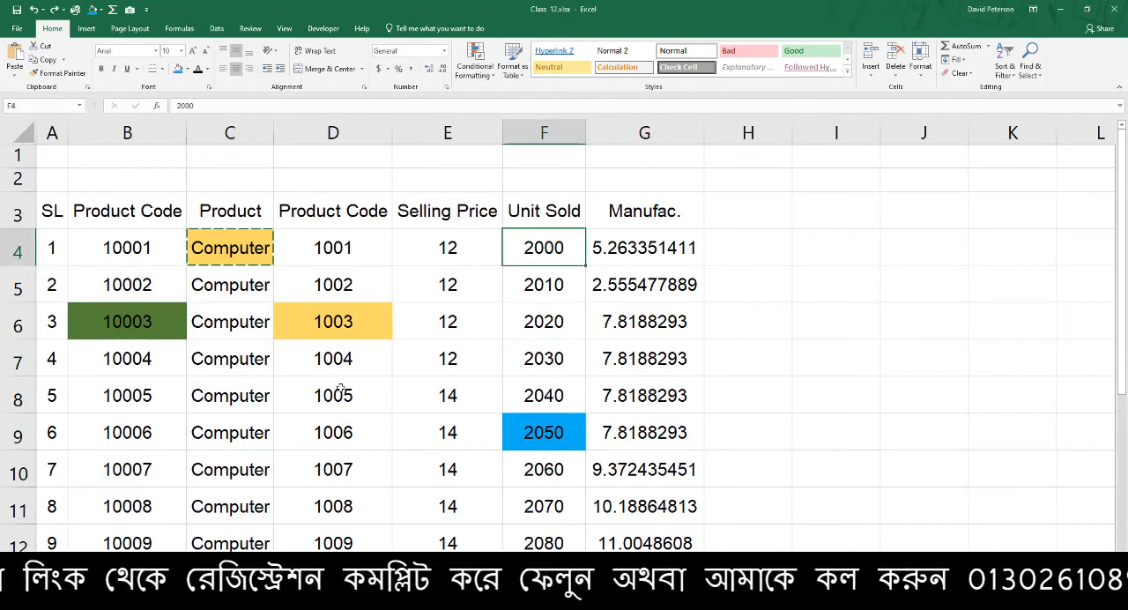
Lock Format Painter on cell C4 and apply its gold formatting to F4, C8, E8, C11 and E11
left_click(227, 250)
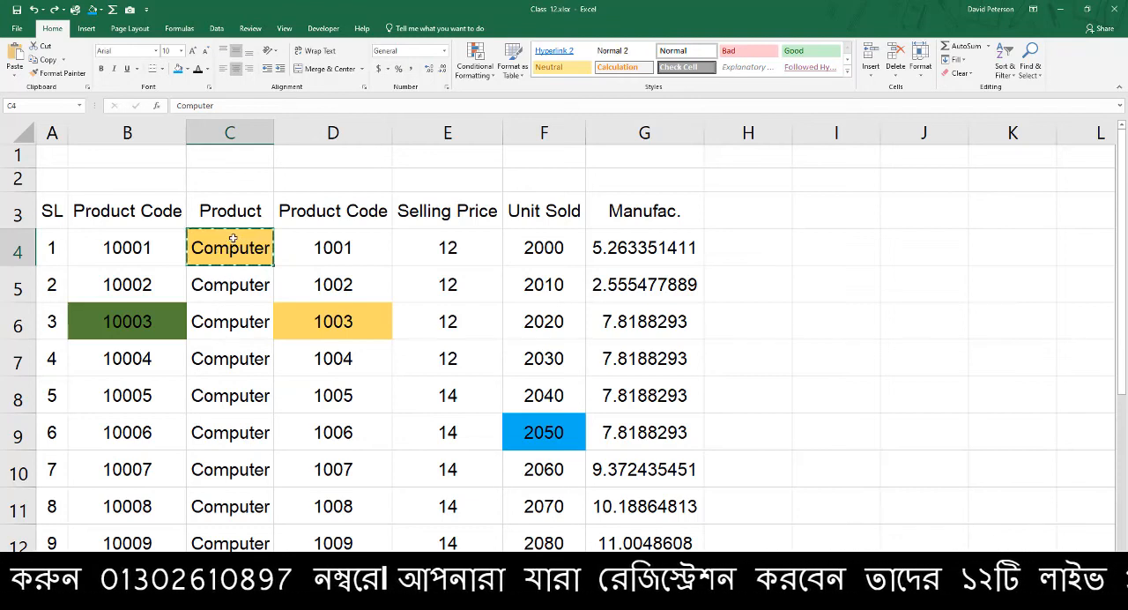
left_click(61, 73)
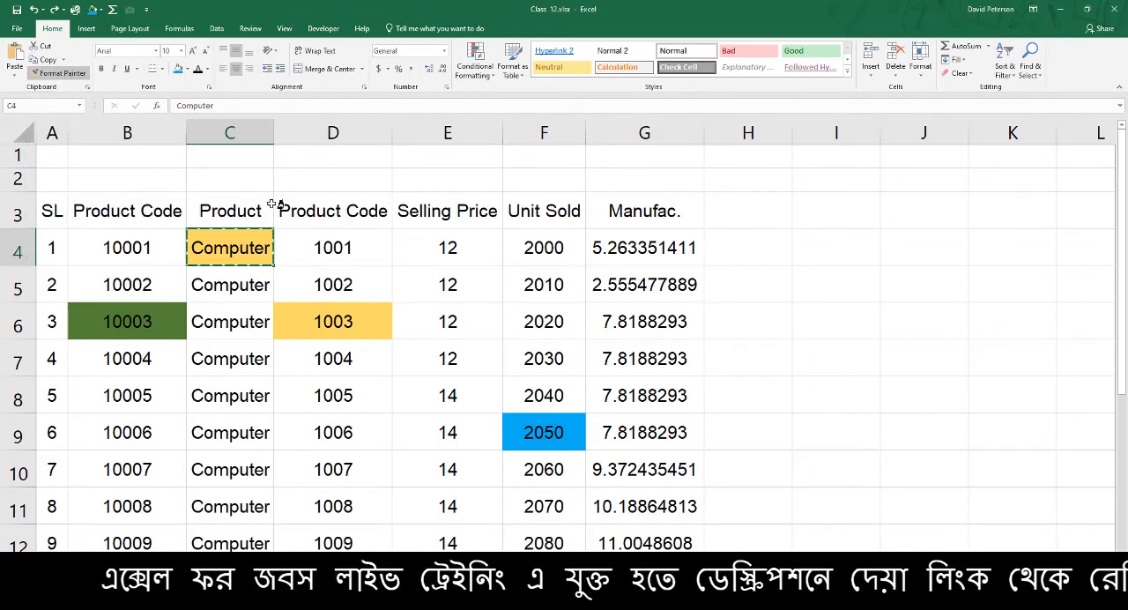
left_click(548, 252)
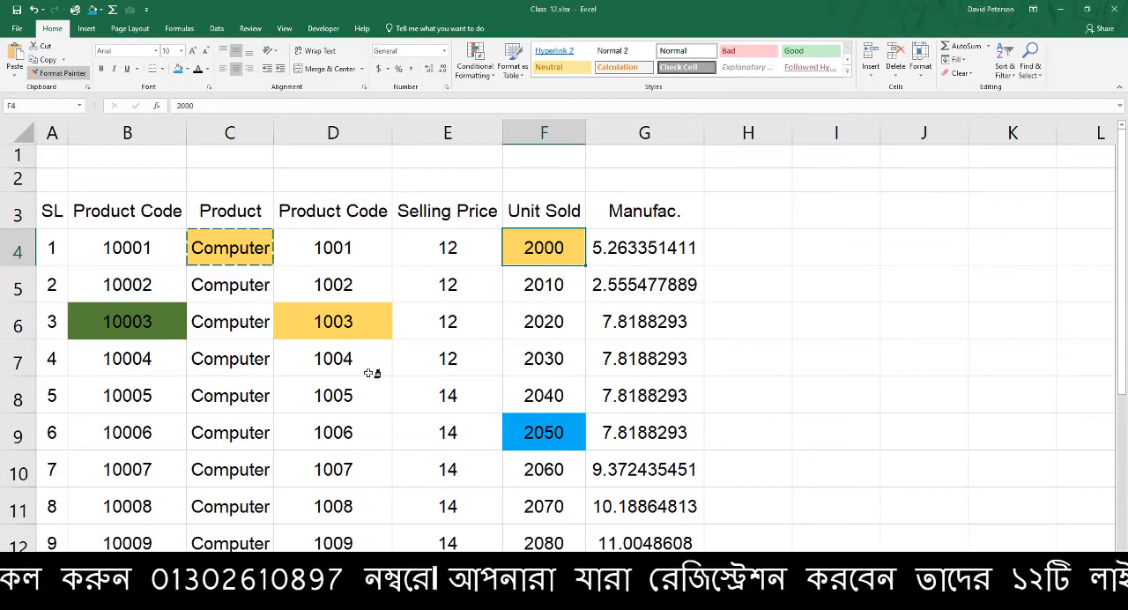
left_click(230, 396)
left_click(402, 391)
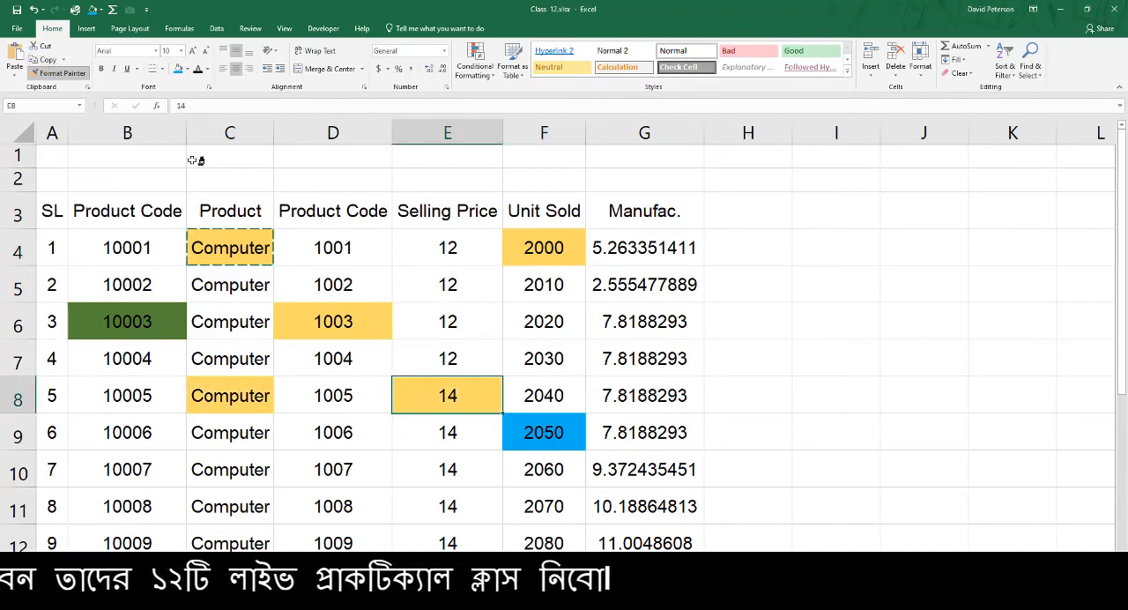
left_click(244, 502)
left_click(405, 513)
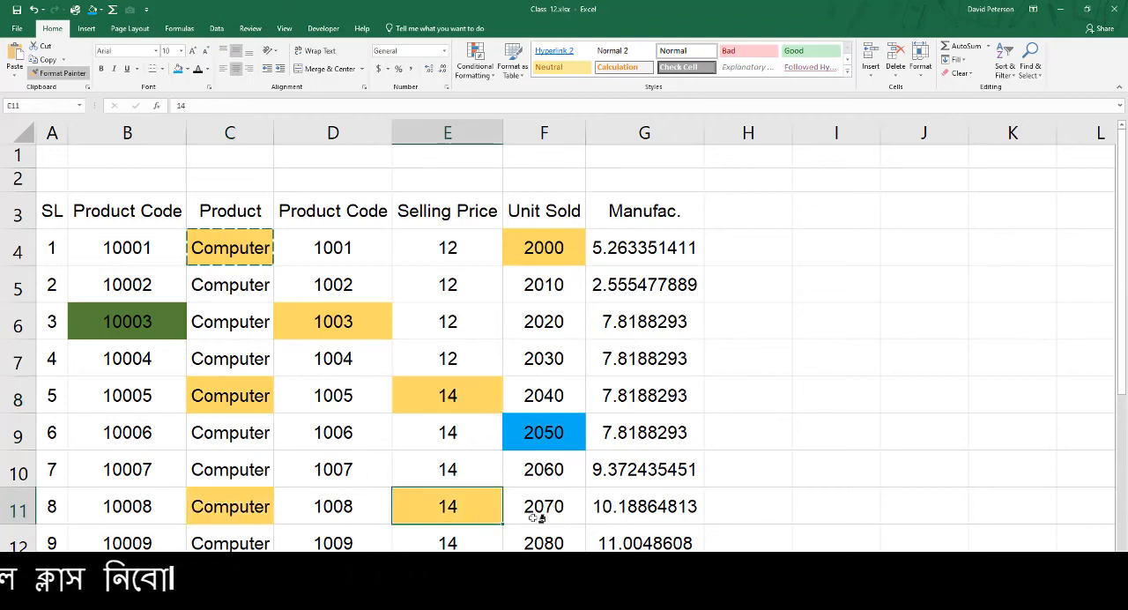
key("Escape")
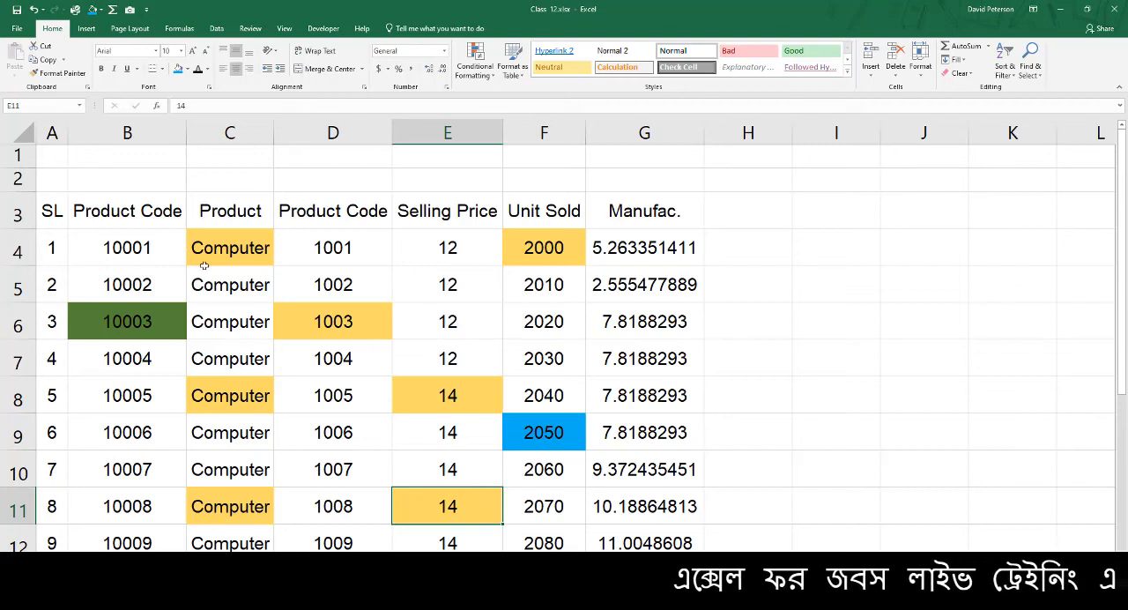
Lock Format Painter on cell B6 and apply its green formatting to E4, G6, F7 and D9
left_click(171, 324)
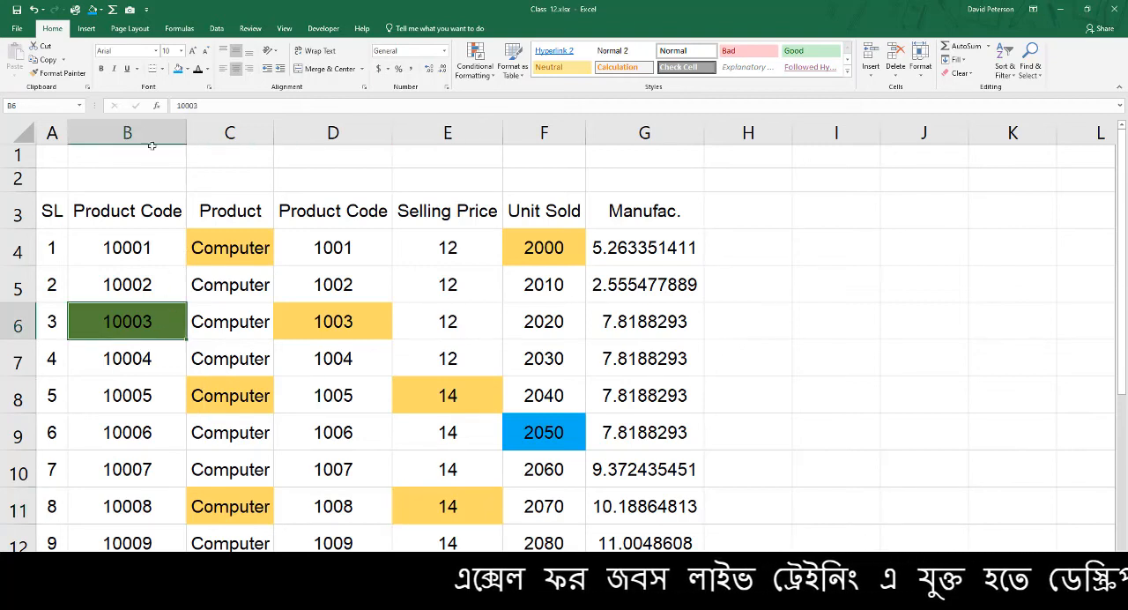
left_click(69, 76)
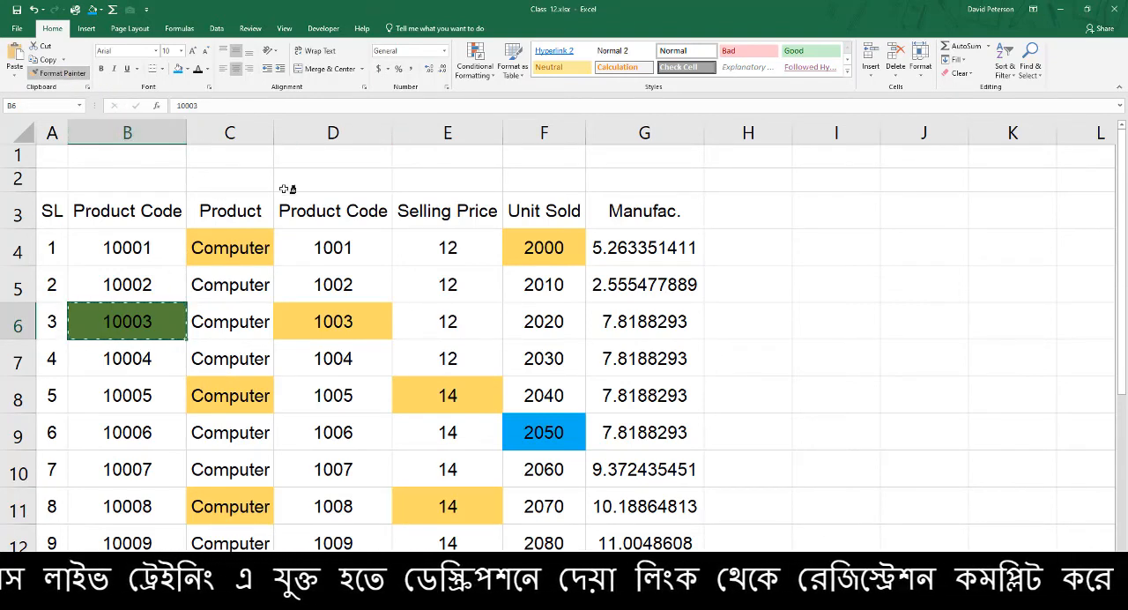
left_click(450, 250)
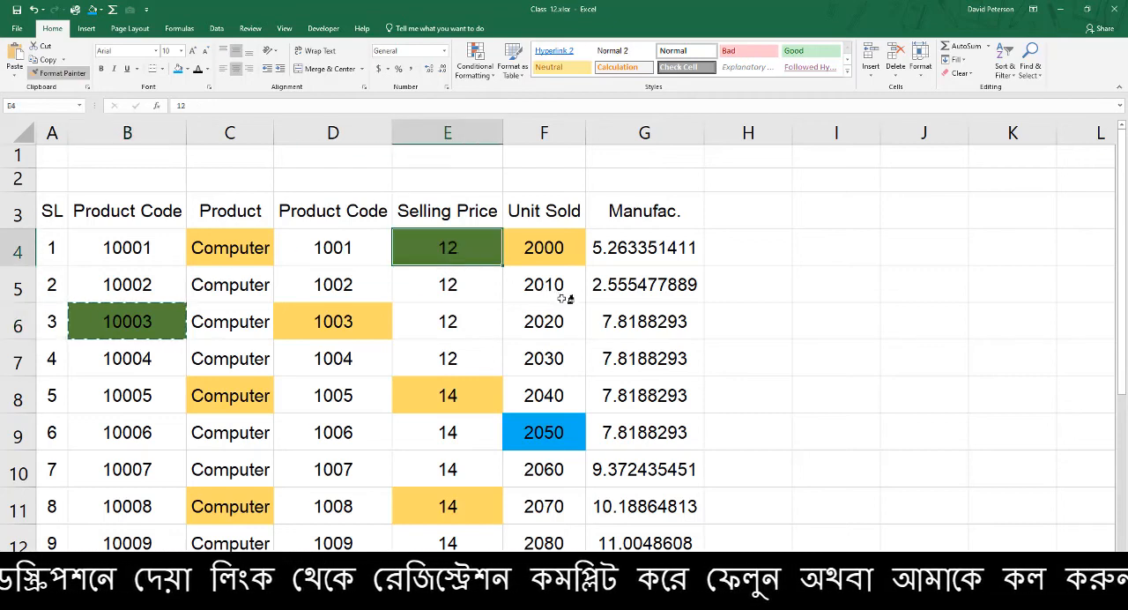
left_click(600, 322)
left_click(553, 363)
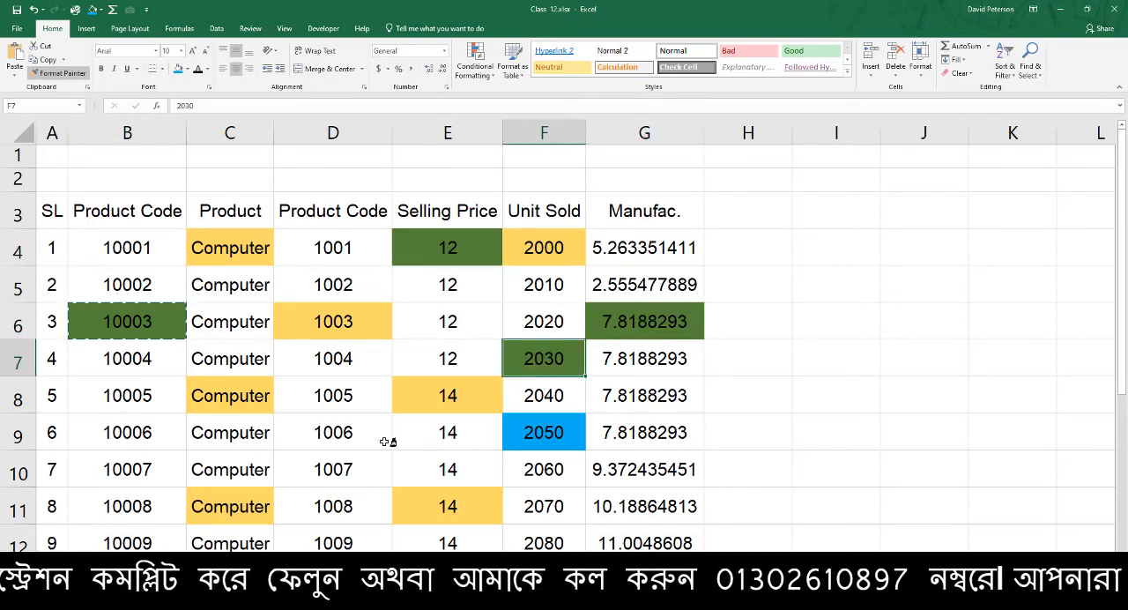
left_click(372, 439)
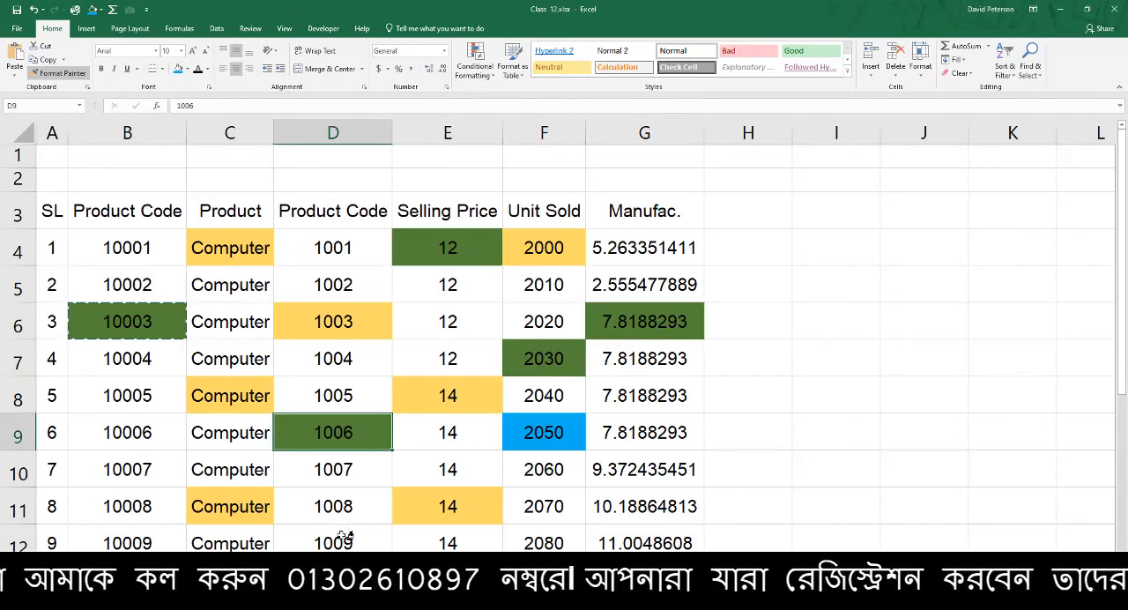
key("Escape")
Check the Google Meet call window in the browser, return to the Excel workbook and select cell F9
left_click(351, 609)
left_click(287, 532)
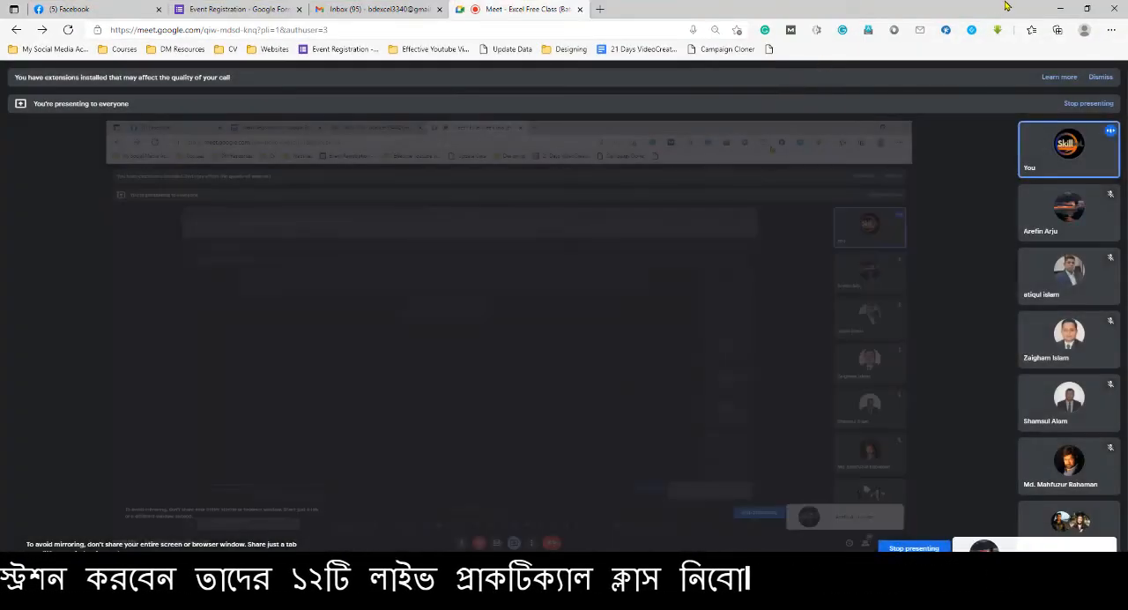
left_click(1061, 8)
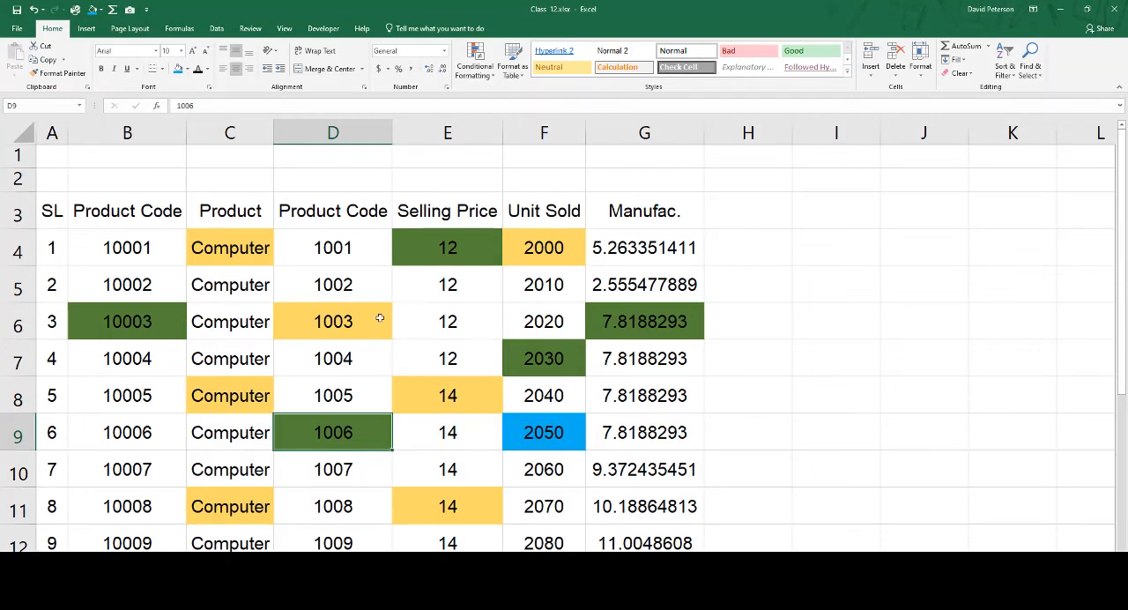
left_click(551, 437)
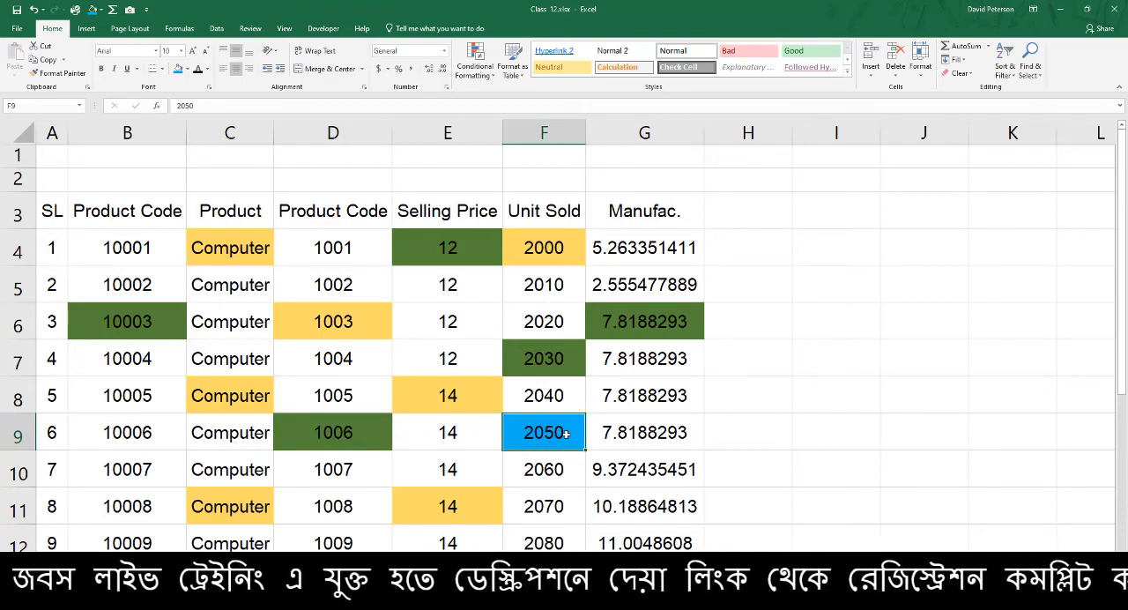
Lock Format Painter on cell F9, apply its blue formatting to G4, B10, F11 and G9, and turn the painter off
left_click(58, 74)
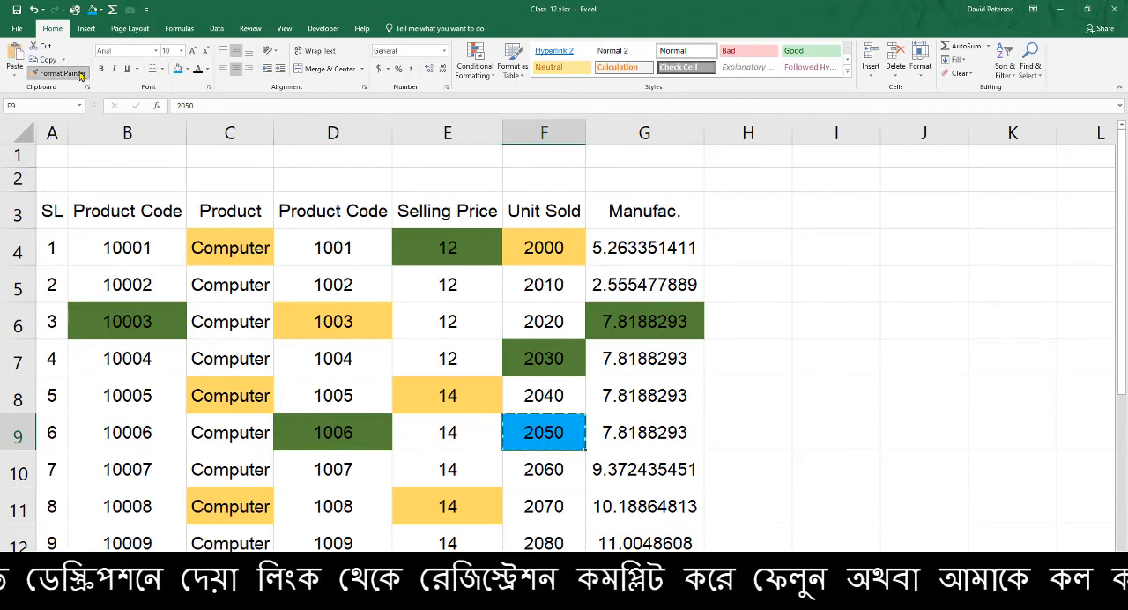
left_click(663, 250)
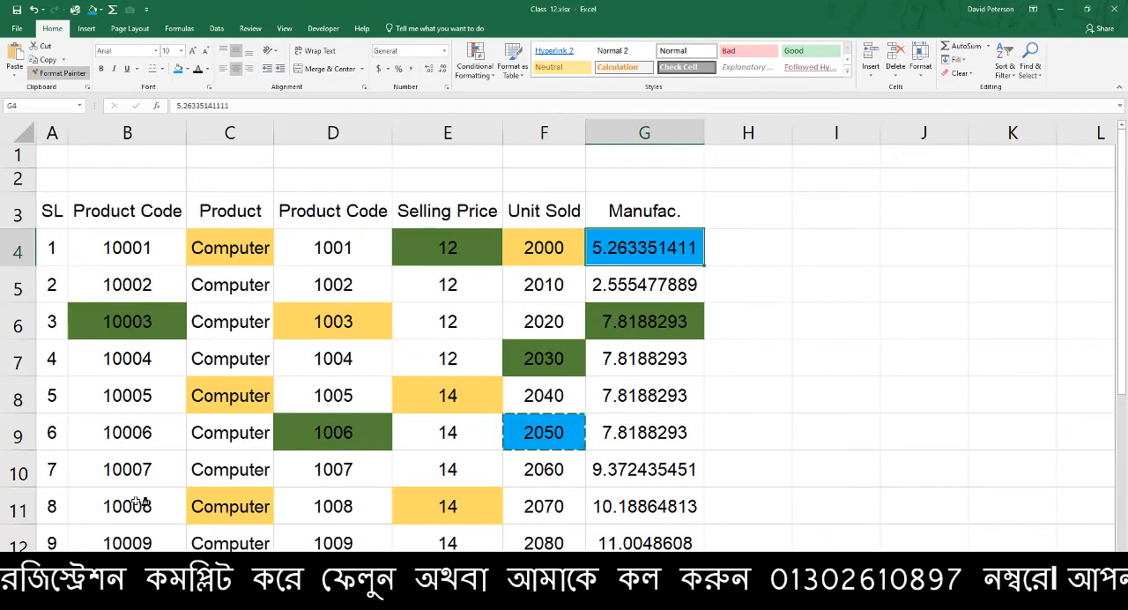
left_click(127, 467)
left_click(564, 500)
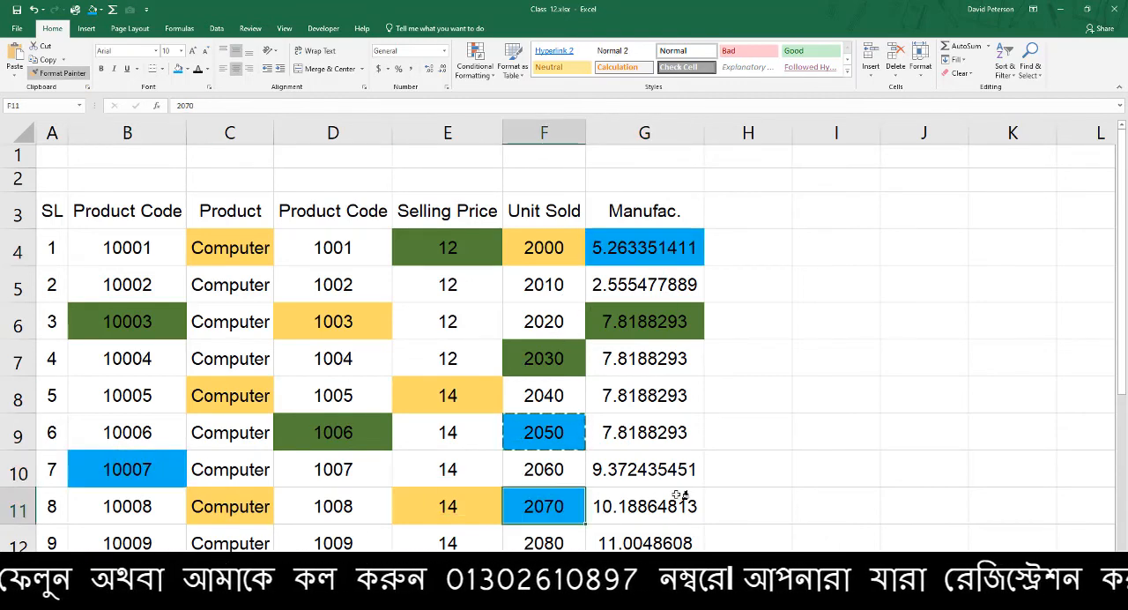
left_click(686, 448)
key("Escape")
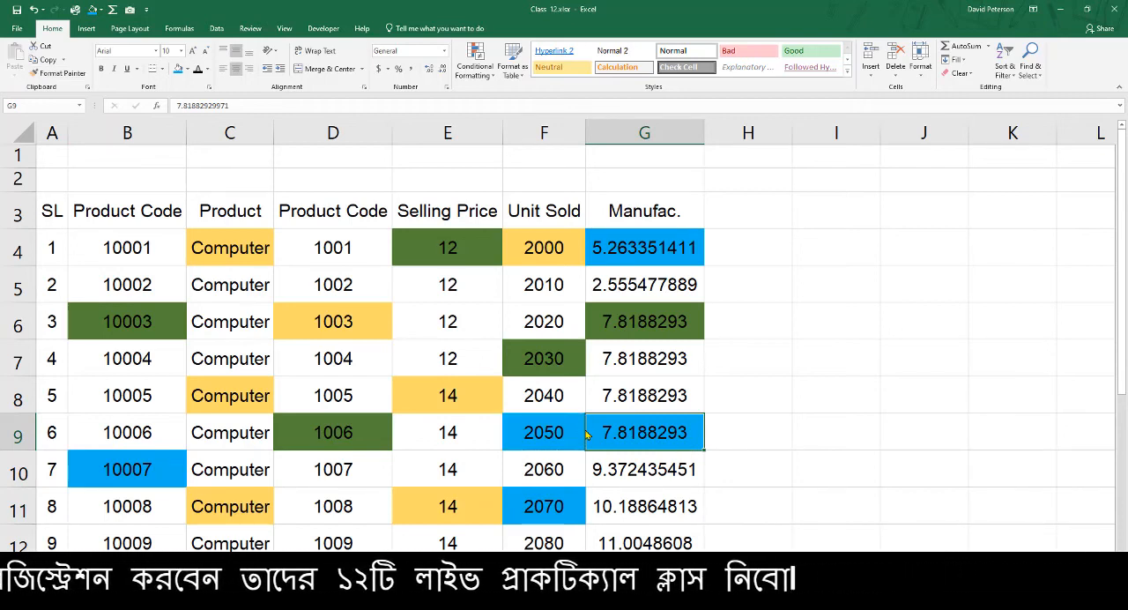
left_click(611, 388)
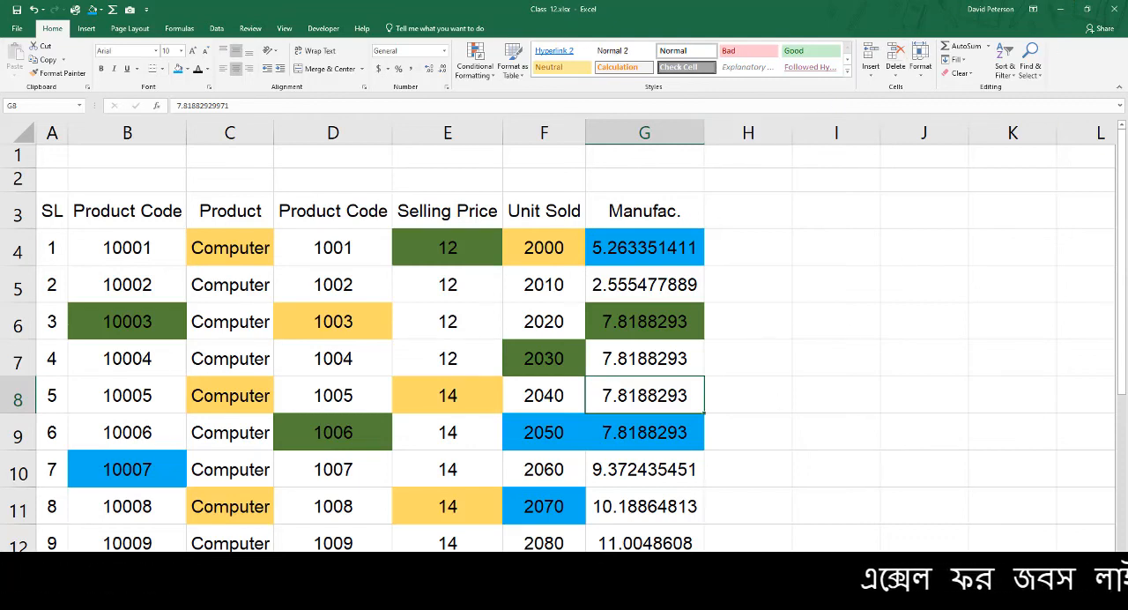
Switch to the browser, check the Google Meet call and bring up the Facebook page
left_click(353, 601)
left_click(326, 573)
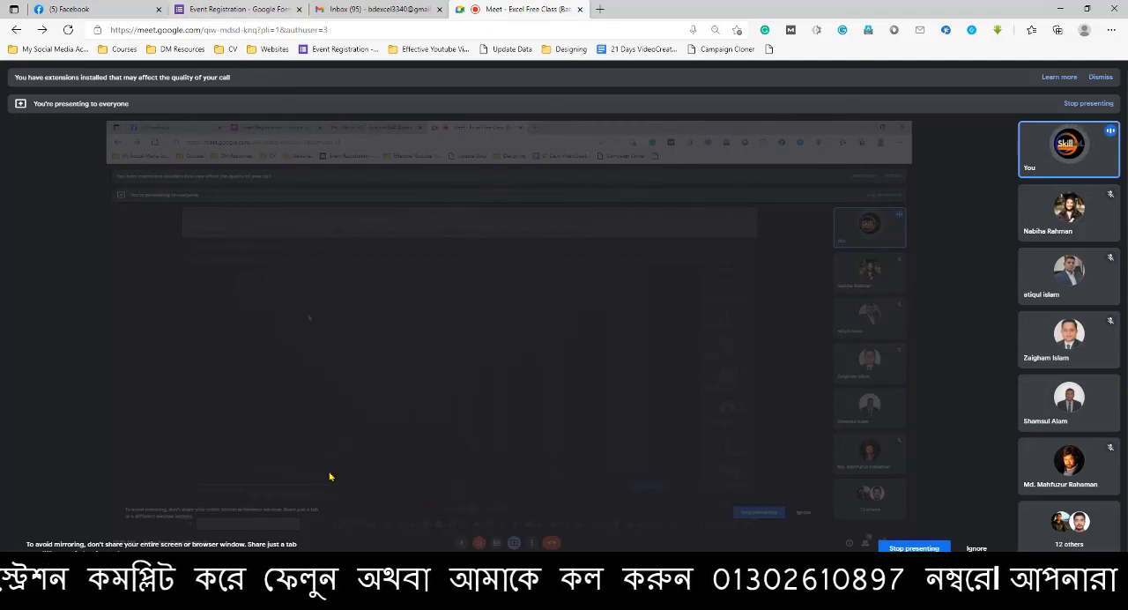
left_click(351, 607)
left_click(282, 533)
left_click(123, 9)
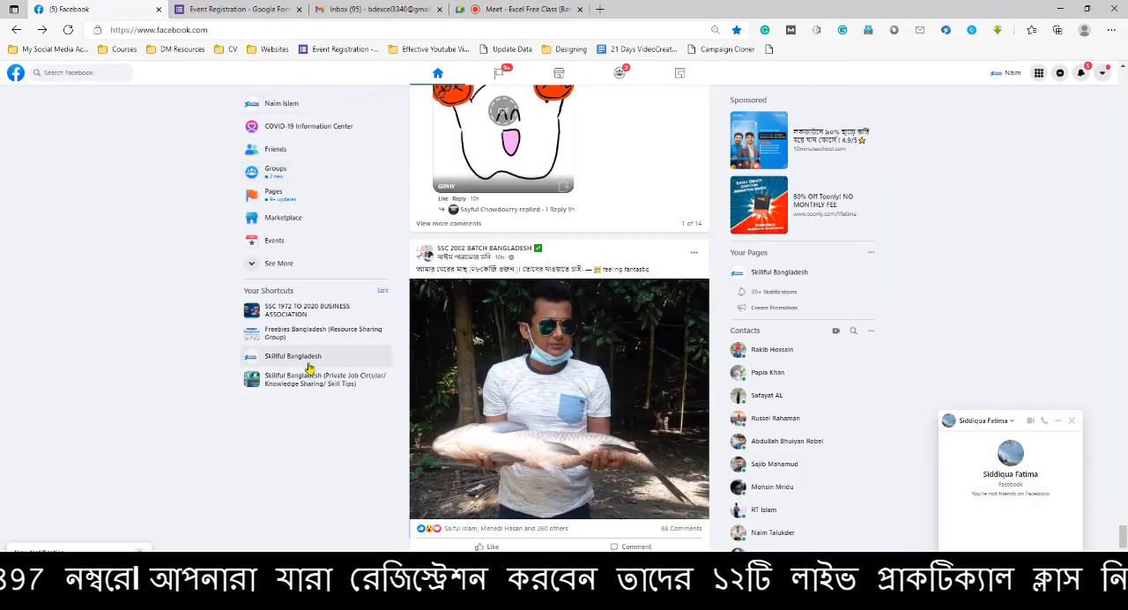
Search Facebook for "skill", open the Skillful Bangladesh-Excel Learning & Networking Group and close the open chat window
left_click(92, 75)
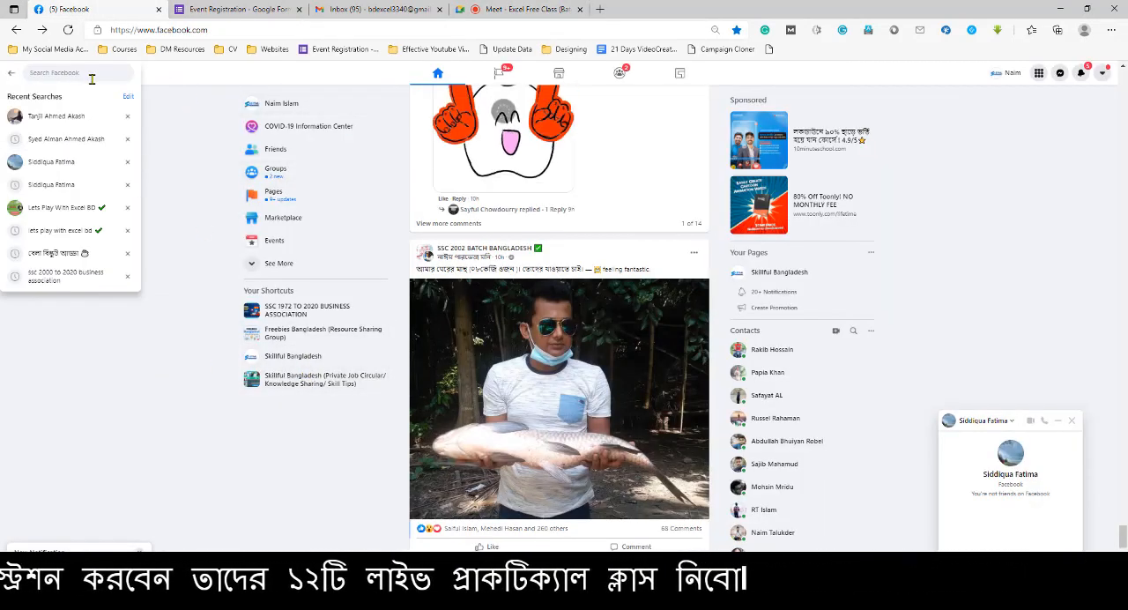
type("skill")
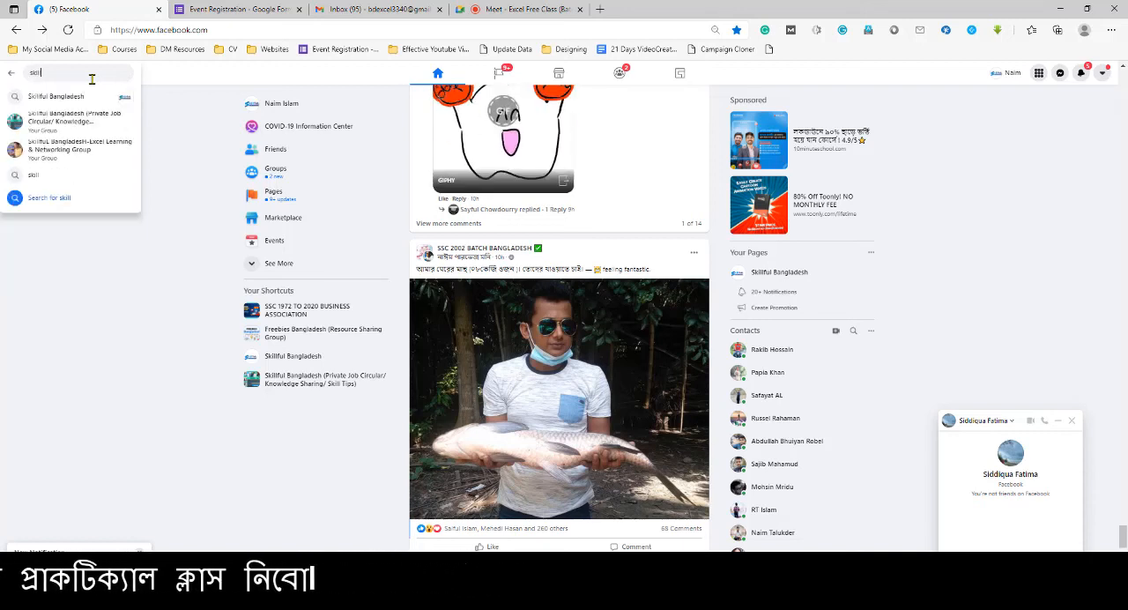
left_click(78, 152)
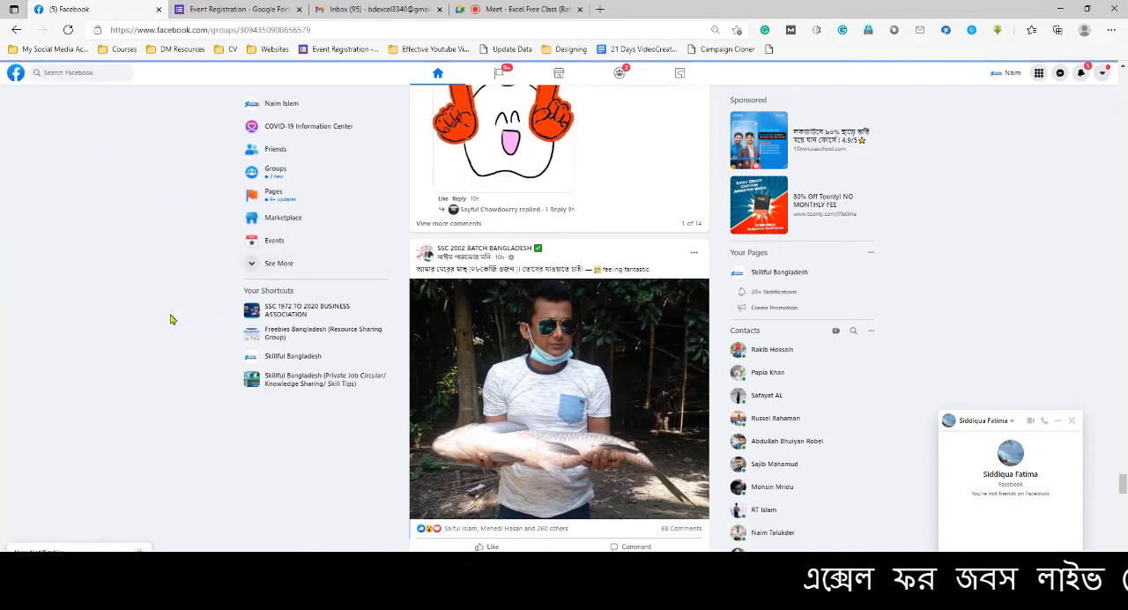
scroll(282, 290, "up", 2)
scroll(212, 371, "up", 1)
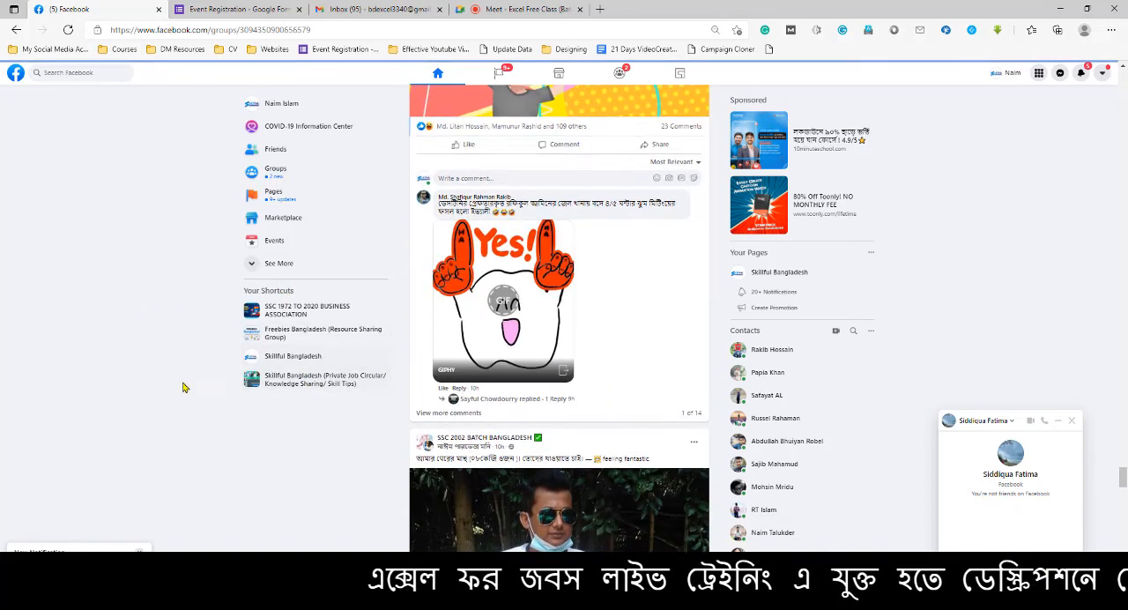
right_click(77, 148)
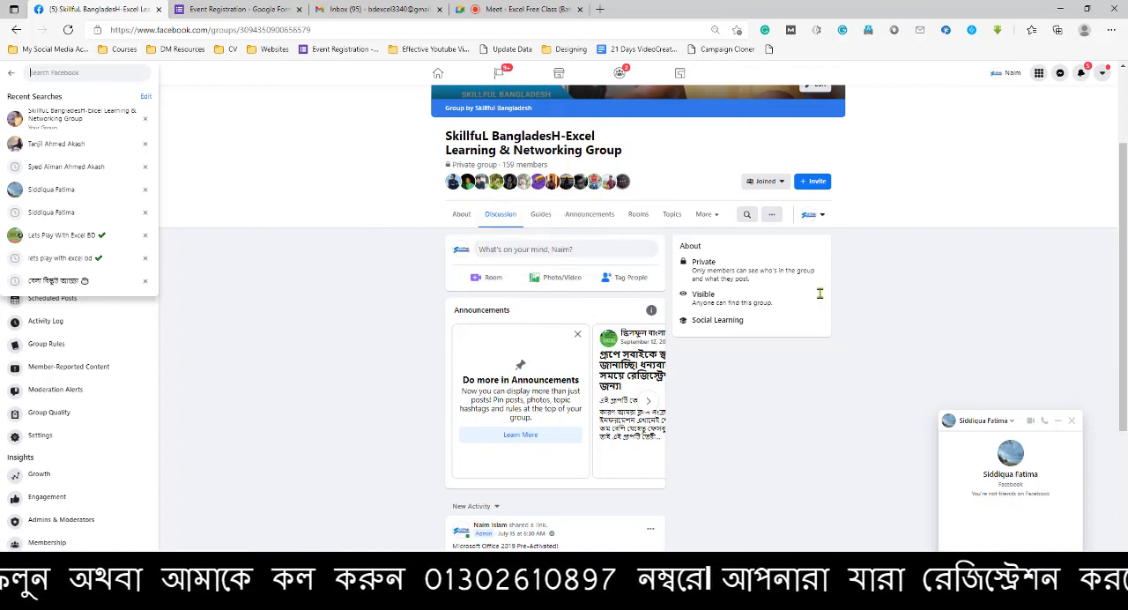
left_click(1072, 420)
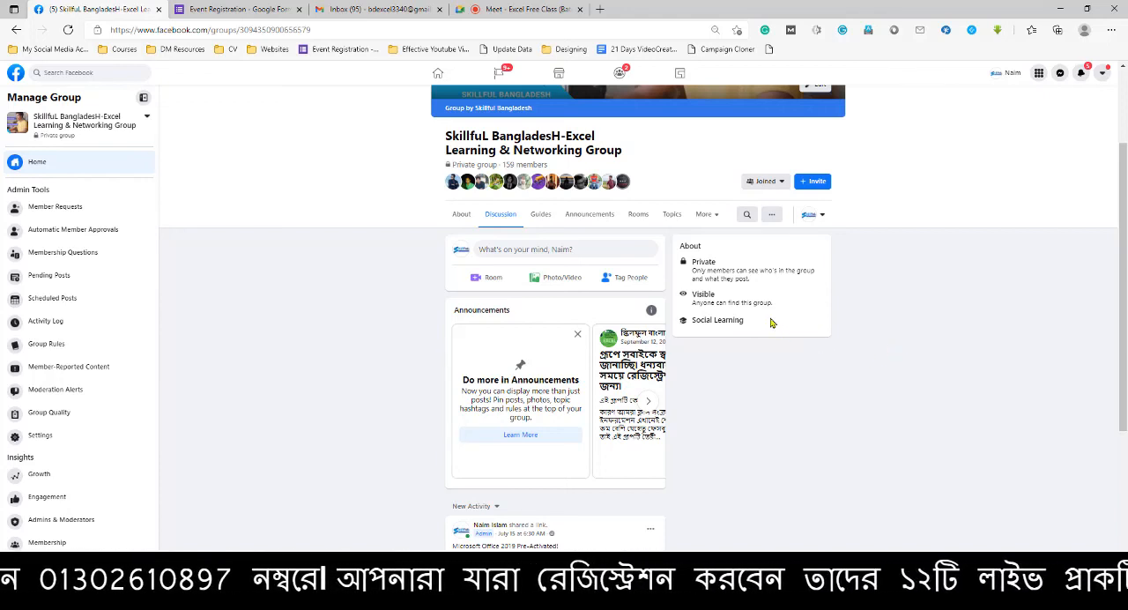
Copy the Event Registration form's shortened link and send it in the Google Meet in-call messages
left_click(536, 7)
left_click(255, 9)
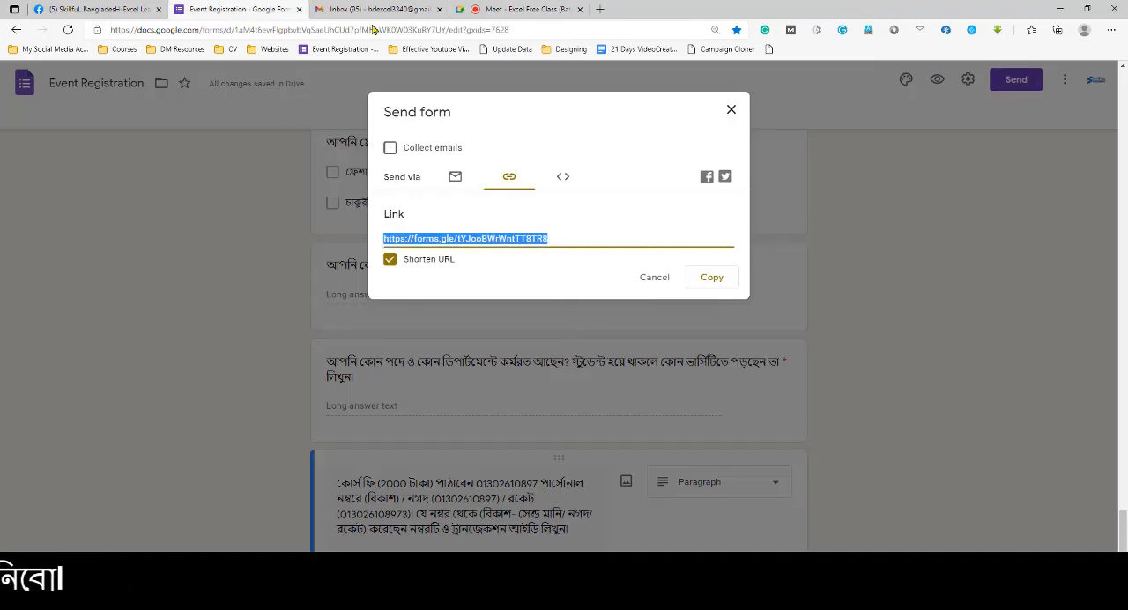
left_click(527, 175)
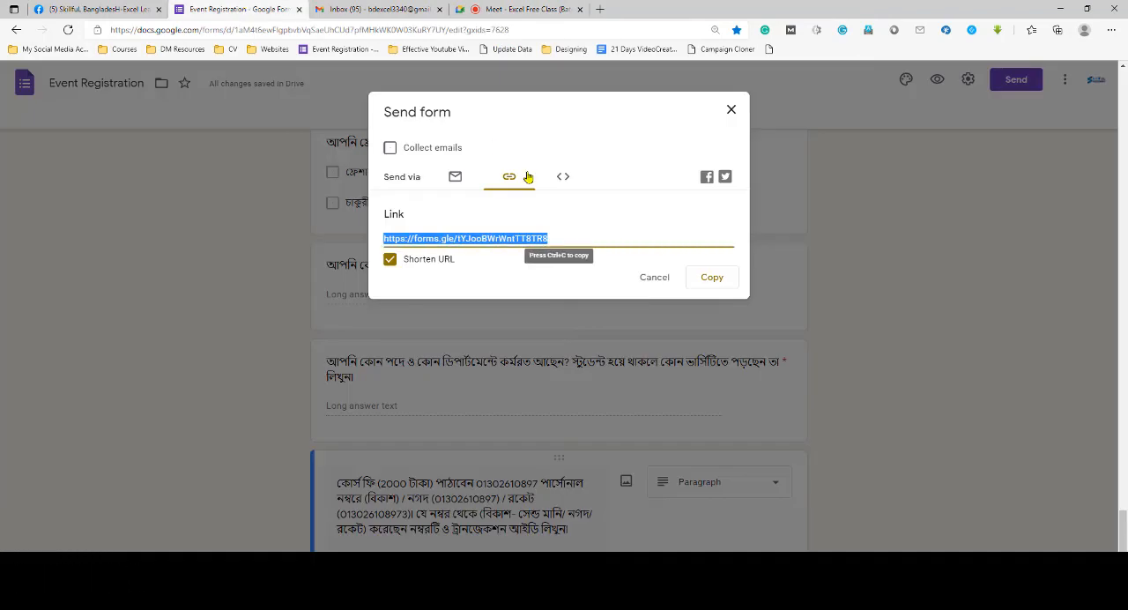
left_click(100, 8)
left_click(509, 8)
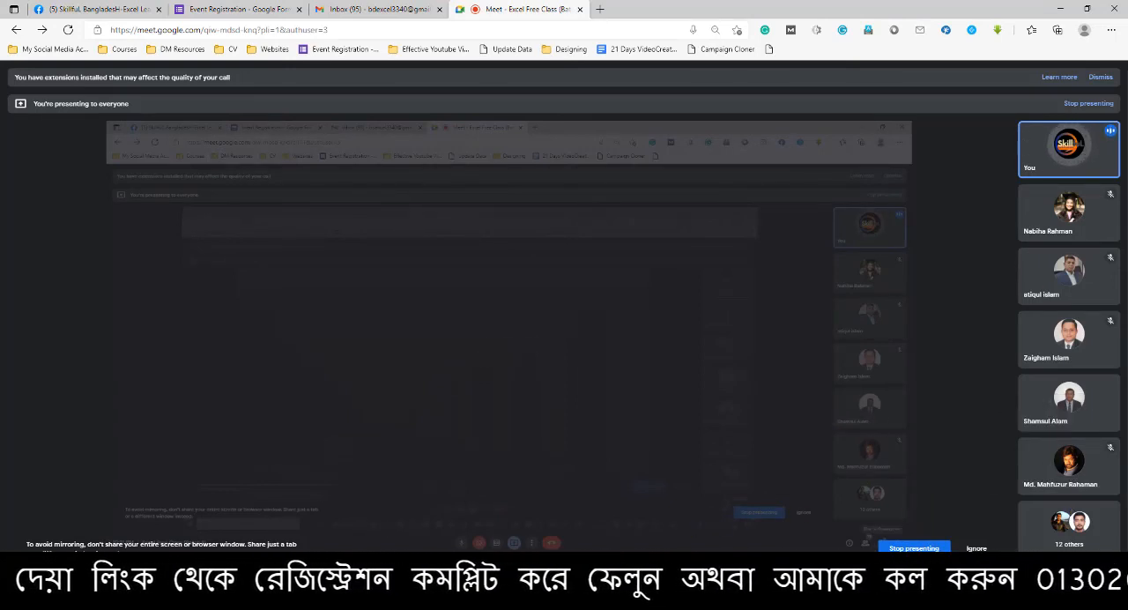
left_click(1086, 591)
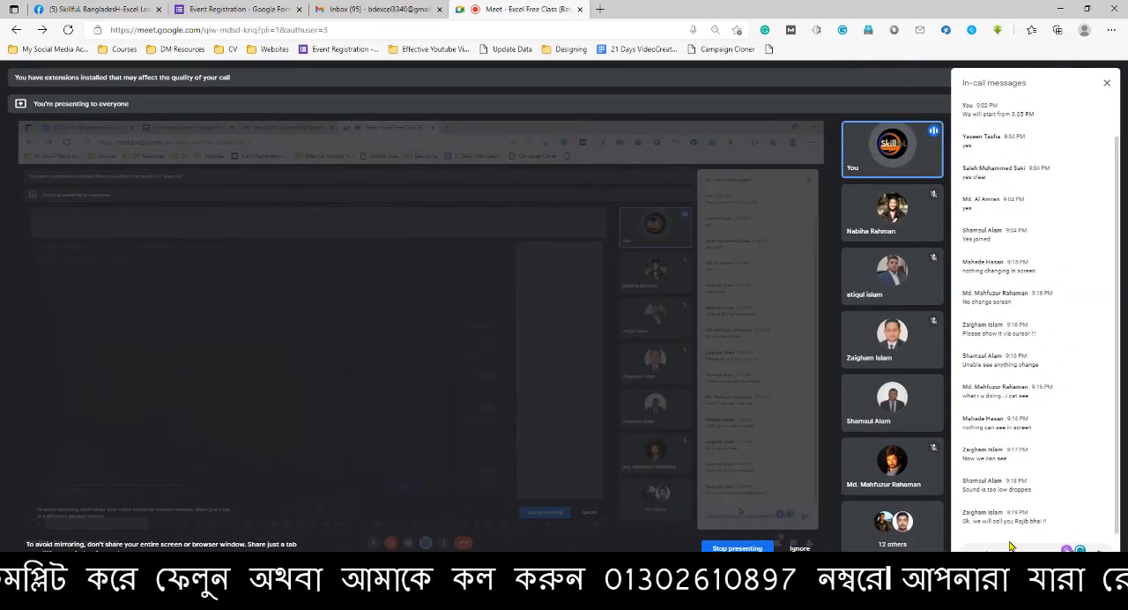
key("Return")
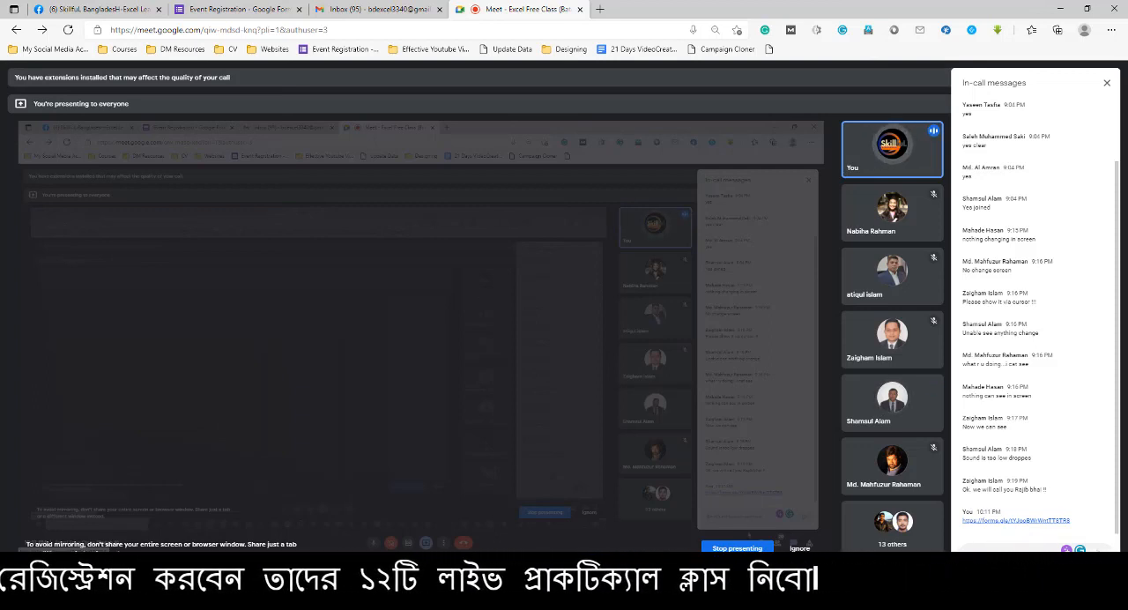
Check the July 2021 dates in the system calendar and close it
left_click(1081, 607)
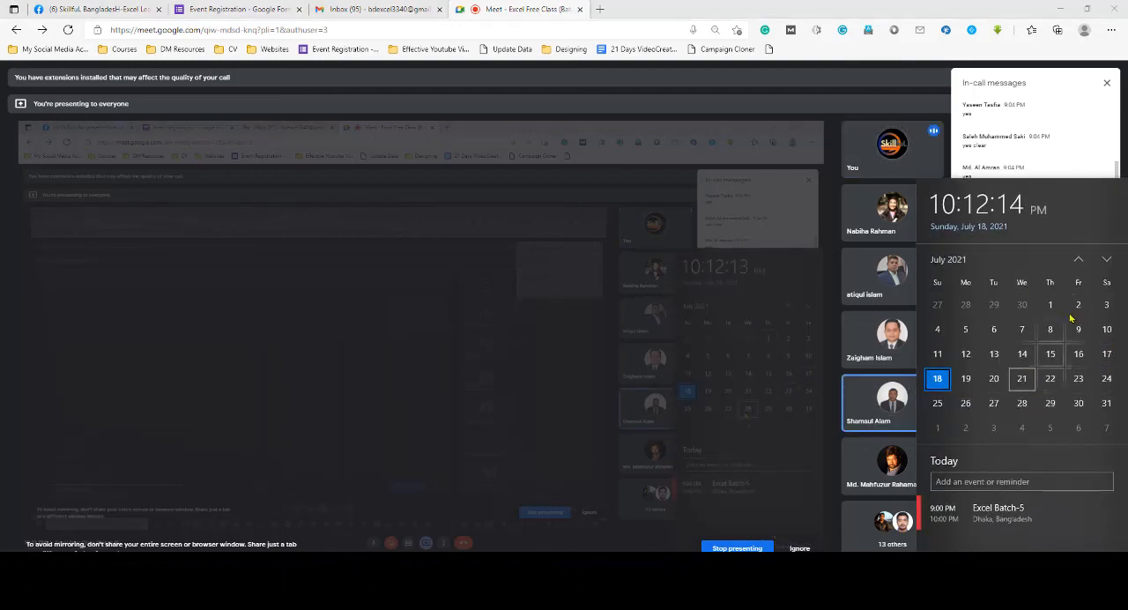
left_click(987, 182)
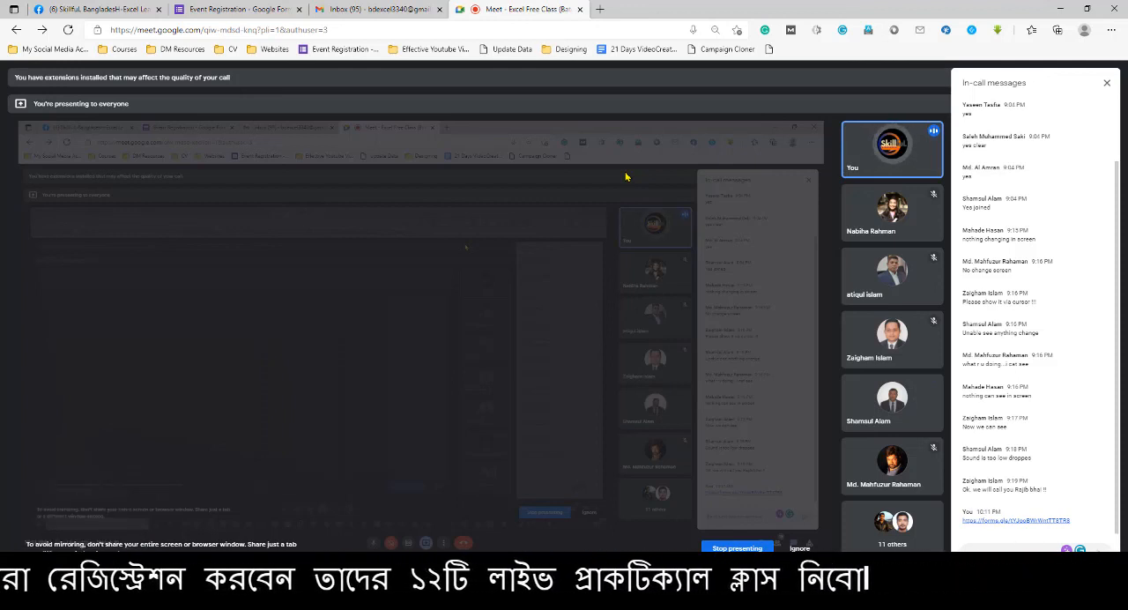
Return to the Excel workbook and show the sales dashboard sheet with the client and zone charts
left_click(827, 598)
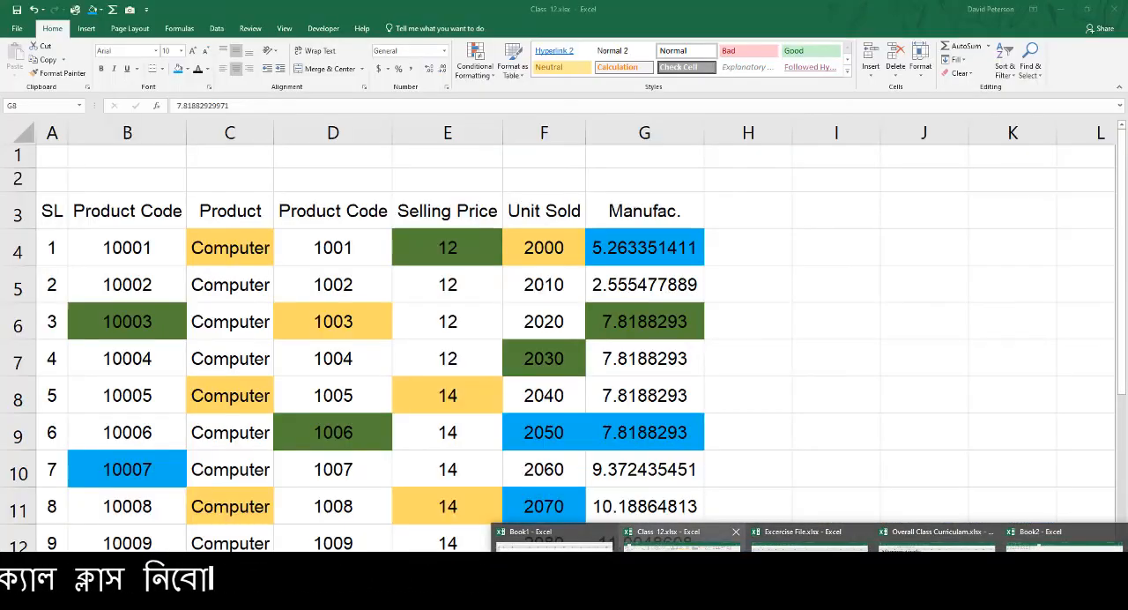
left_click(685, 566)
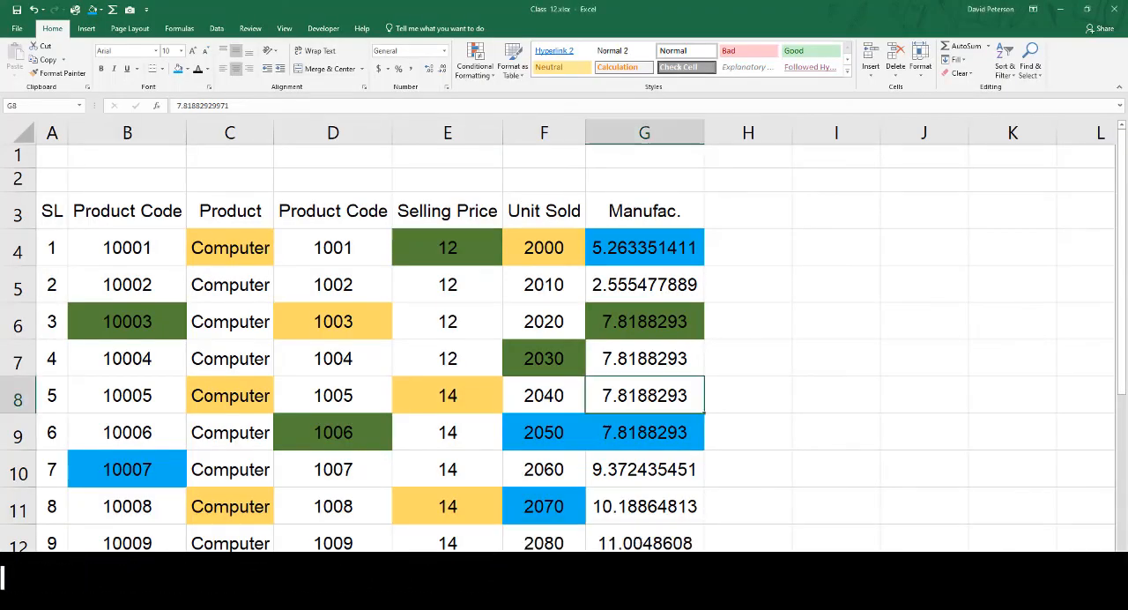
key("ctrl+Page_Down")
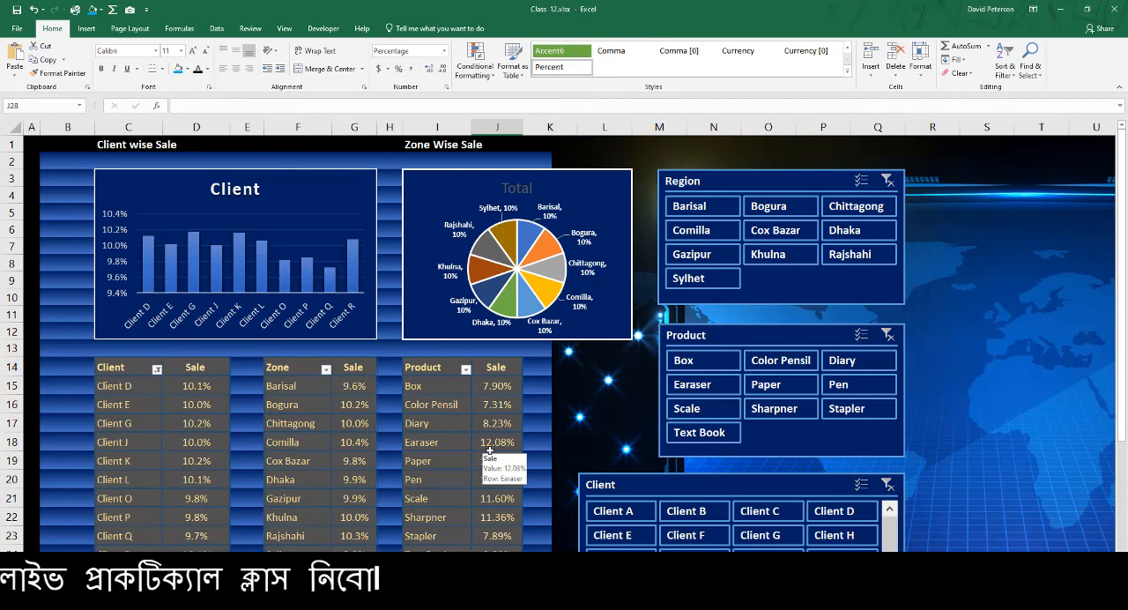
Switch back to the Google Meet window and leave the Excel Free Class (Batch 8) call
mouse_move(353, 608)
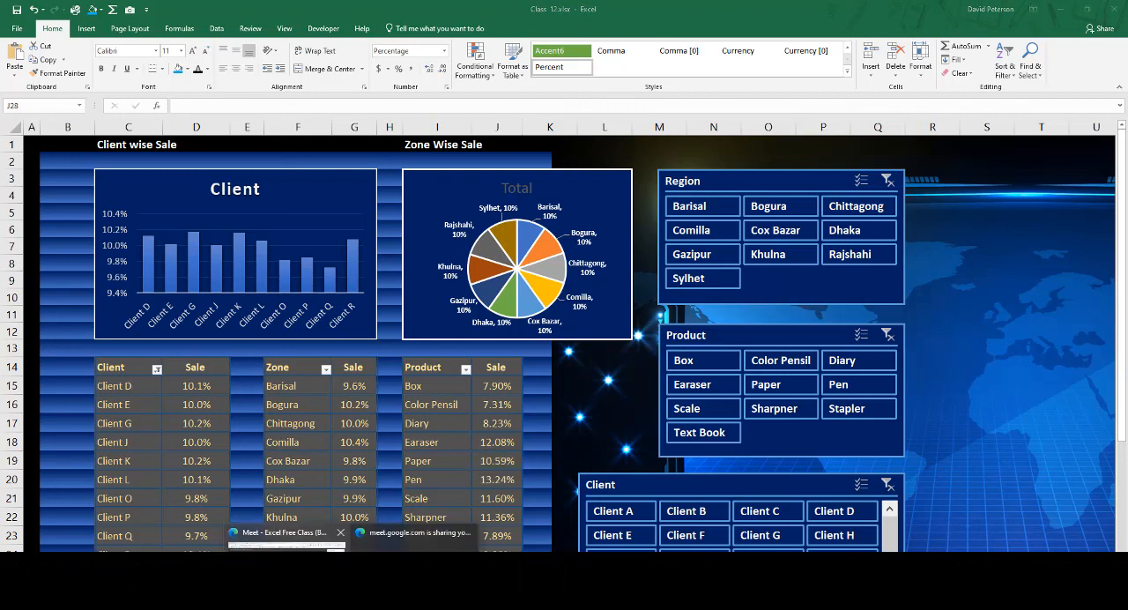
left_click(287, 573)
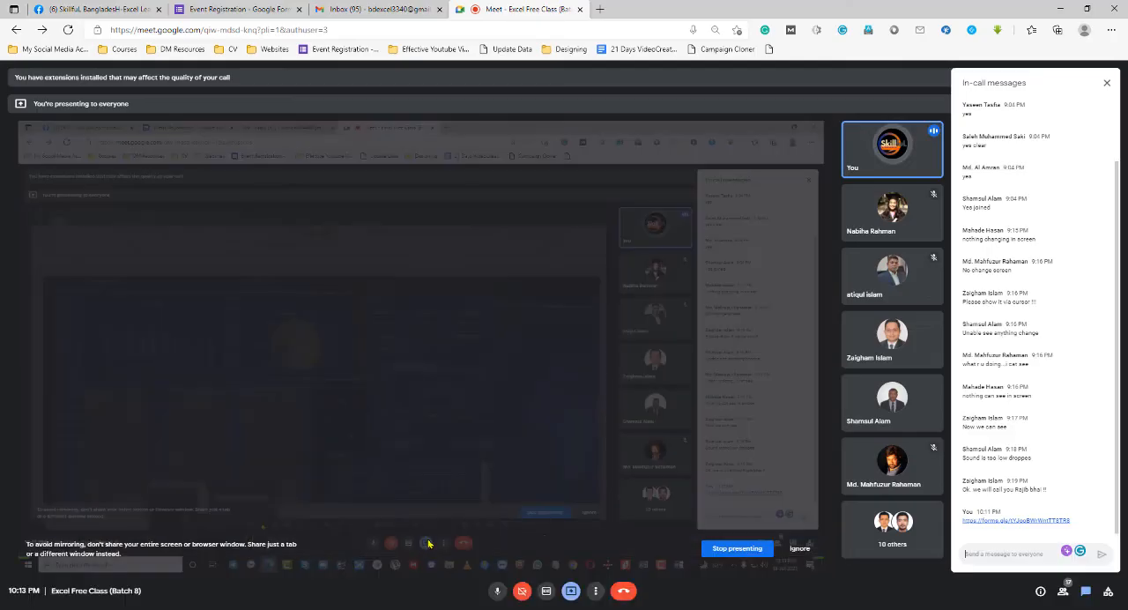
left_click(622, 592)
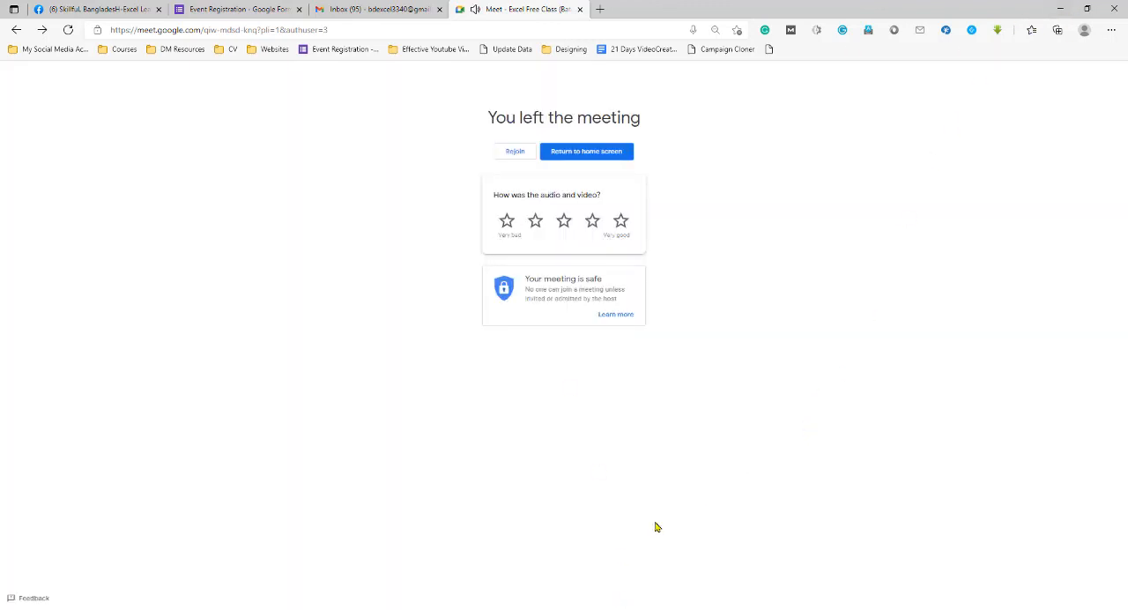
left_click(432, 609)
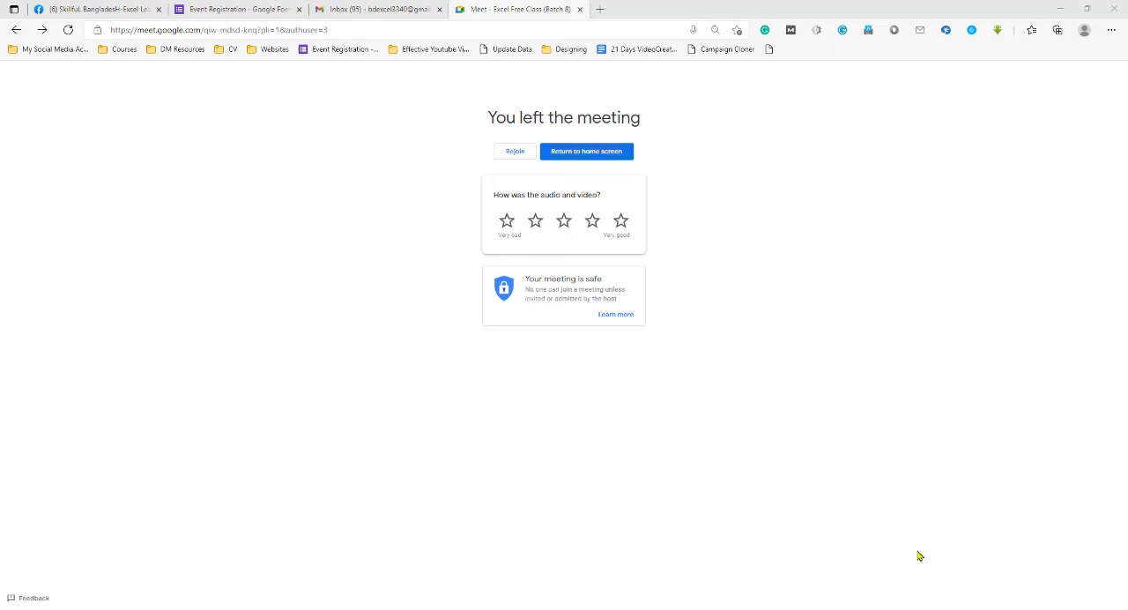